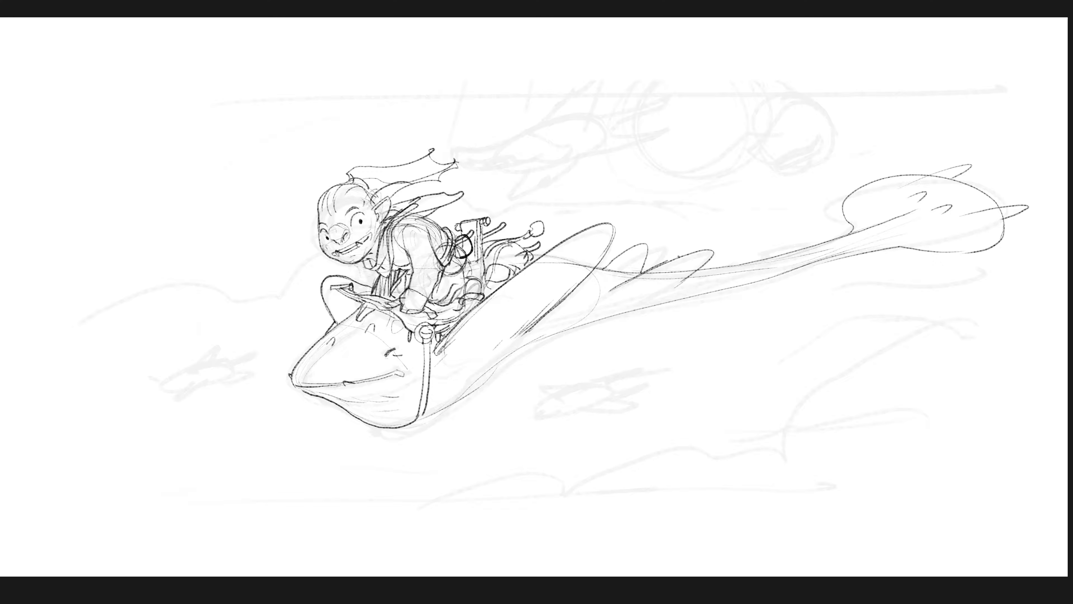
# Refine the fins on the creature's back and the rider's gear, shoulders and head with pencil strokes
pyautogui.moveTo(600, 270); pyautogui.dragTo(642, 271)
pyautogui.moveTo(545, 253); pyautogui.dragTo(526, 267)
pyautogui.moveTo(562, 241); pyautogui.dragTo(603, 222)
pyautogui.moveTo(439, 254)
pyautogui.mouseDown()
pyautogui.moveTo(370, 219)
pyautogui.moveTo(377, 231)
pyautogui.mouseUp()
pyautogui.moveTo(374, 235); pyautogui.dragTo(367, 246)
pyautogui.moveTo(335, 214); pyautogui.dragTo(343, 233)
pyautogui.moveTo(330, 184)
pyautogui.mouseDown()
pyautogui.moveTo(323, 217)
pyautogui.moveTo(359, 182)
pyautogui.mouseUp()
pyautogui.moveTo(330, 180); pyautogui.dragTo(314, 230)
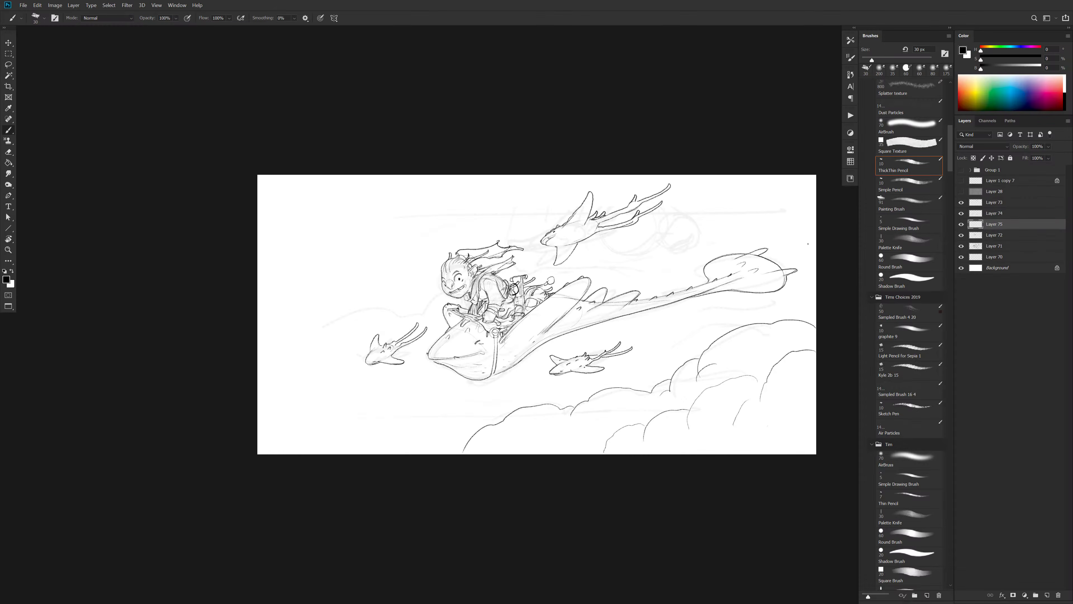
# Draw billowing cloud outlines behind the creature and across the left side of the scene
pyautogui.moveTo(710, 297)
pyautogui.mouseDown()
pyautogui.moveTo(656, 278)
pyautogui.moveTo(555, 280)
pyautogui.moveTo(507, 270)
pyautogui.mouseUp()
pyautogui.press('e')
pyautogui.press('b')
pyautogui.moveTo(444, 292); pyautogui.dragTo(258, 359)
pyautogui.moveTo(432, 311); pyautogui.dragTo(403, 332)
pyautogui.moveTo(393, 318); pyautogui.dragTo(351, 330)
pyautogui.moveTo(341, 331); pyautogui.dragTo(264, 402)
pyautogui.moveTo(354, 381); pyautogui.dragTo(307, 403)
pyautogui.moveTo(413, 374); pyautogui.dragTo(341, 407)
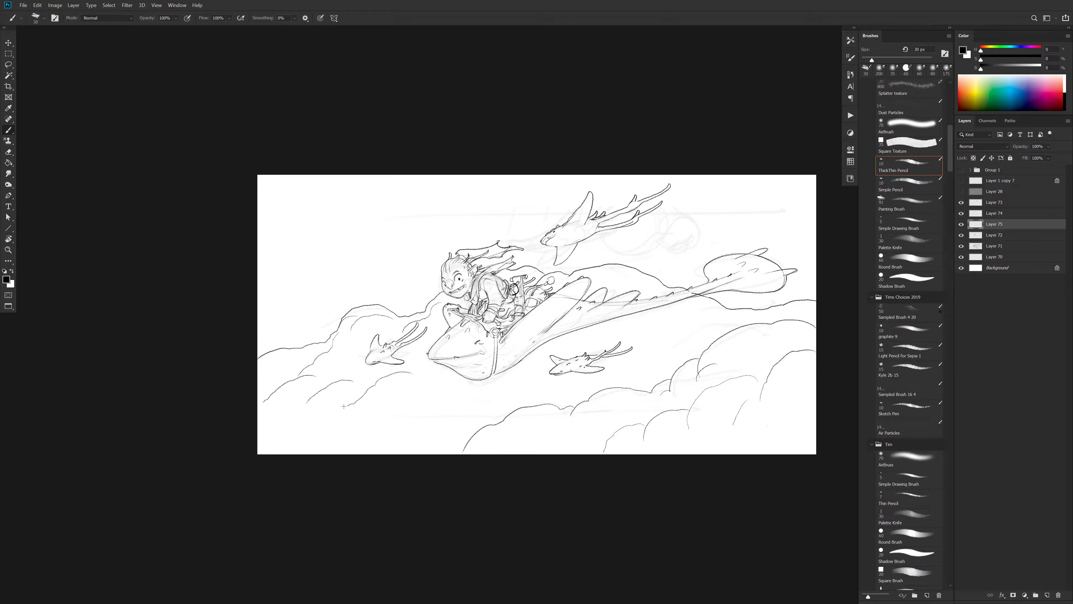
# Add smaller cloud contours beneath the creature and through the lower part of the scene
pyautogui.moveTo(413, 408); pyautogui.dragTo(370, 432)
pyautogui.moveTo(560, 341); pyautogui.dragTo(496, 388)
pyautogui.moveTo(736, 307); pyautogui.dragTo(640, 340)
pyautogui.moveTo(461, 374); pyautogui.dragTo(391, 412)
pyautogui.moveTo(434, 425); pyautogui.dragTo(412, 442)
# Create a layer beneath the cloud line layer and sketch distant cloud lines across the background
pyautogui.hotkey('ctrl', 'shift', 'alt', 'n')
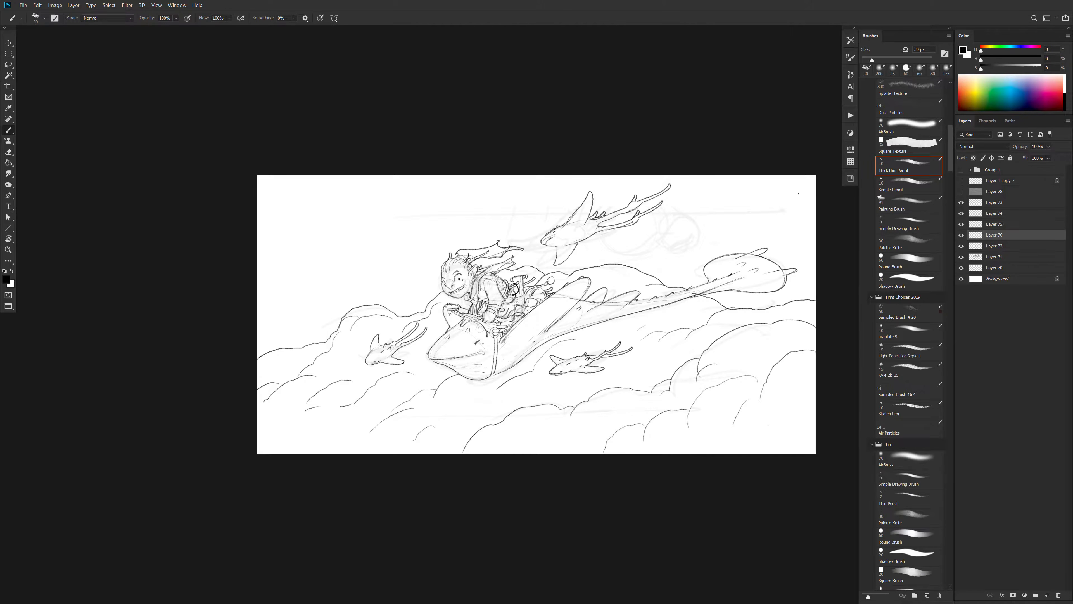
pyautogui.moveTo(814, 198)
pyautogui.mouseDown()
pyautogui.moveTo(510, 186)
pyautogui.moveTo(441, 283)
pyautogui.mouseUp()
pyautogui.moveTo(655, 276); pyautogui.dragTo(817, 257)
pyautogui.moveTo(454, 205); pyautogui.dragTo(257, 239)
pyautogui.moveTo(258, 251)
pyautogui.mouseDown()
pyautogui.moveTo(420, 252)
pyautogui.moveTo(257, 278)
pyautogui.mouseUp()
pyautogui.moveTo(257, 286); pyautogui.dragTo(406, 283)
pyautogui.moveTo(440, 292); pyautogui.dragTo(258, 299)
pyautogui.moveTo(439, 296); pyautogui.dragTo(423, 300)
pyautogui.moveTo(342, 305); pyautogui.dragTo(241, 312)
pyautogui.moveTo(652, 290); pyautogui.dragTo(679, 288)
pyautogui.moveTo(800, 283); pyautogui.dragTo(725, 304)
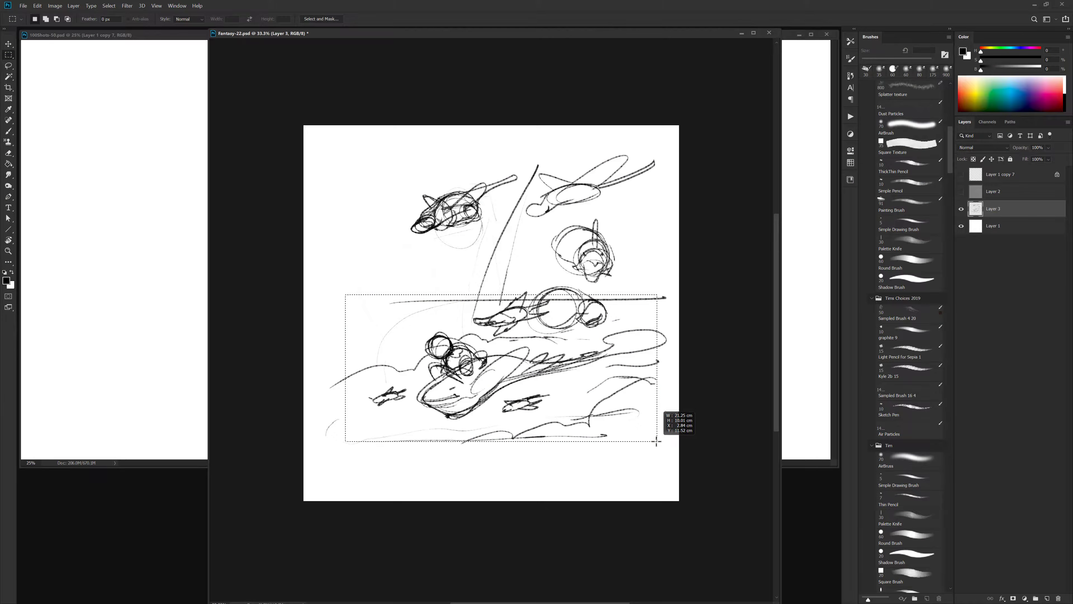
# Copy the lower thumbnail of the rider on the flying creature from Fantasy-22.psd into the 100Shots-50.psd document
pyautogui.moveTo(664, 432); pyautogui.dragTo(670, 444)
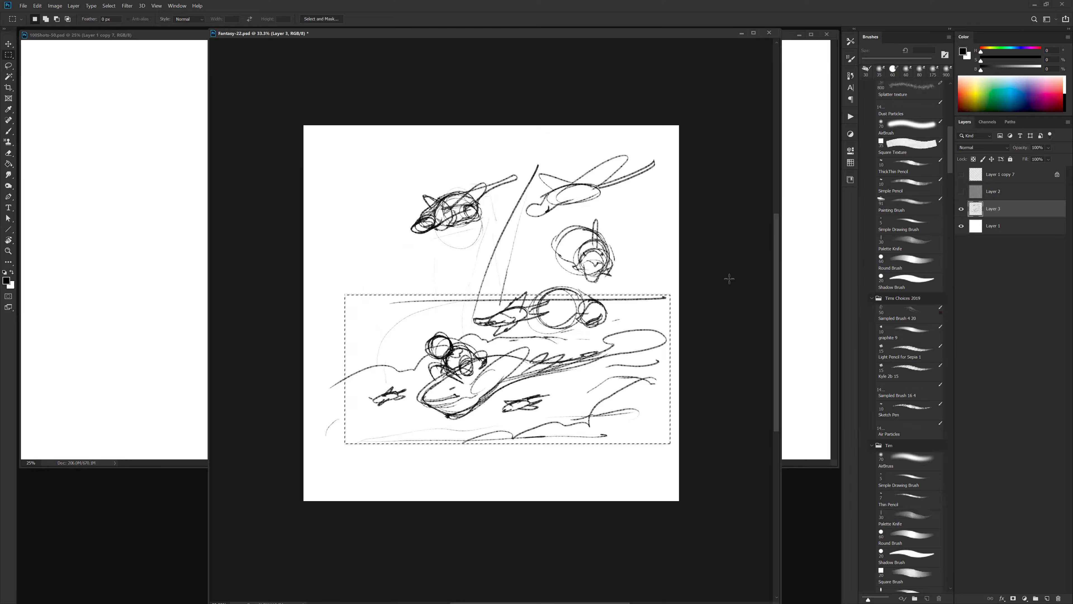
pyautogui.hotkey('ctrl', 'c')
pyautogui.click(800, 294)
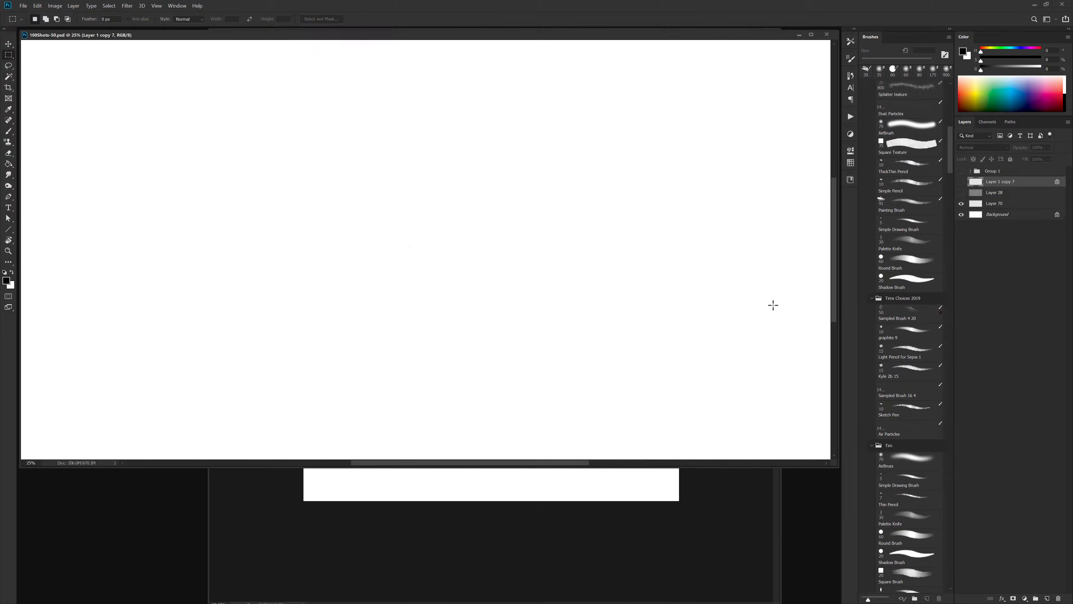
pyautogui.hotkey('ctrl', 'v')
# Scale the pasted thumbnail to about 289% across the canvas and minimise the Fantasy-22.psd window
pyautogui.hotkey('ctrl', 't')
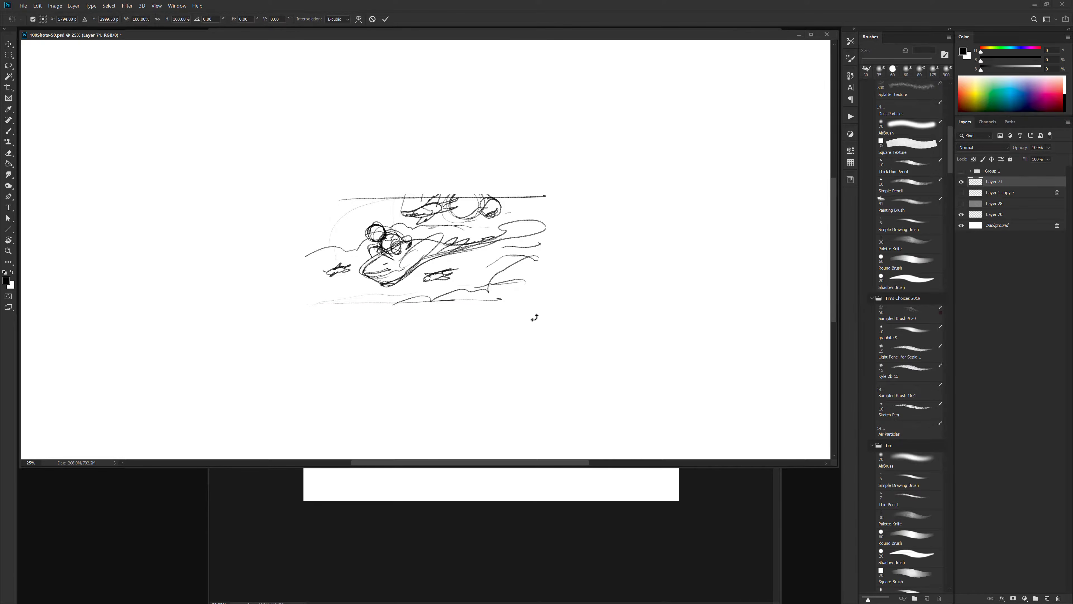
pyautogui.keyDown('alt'); pyautogui.click(573, 216); pyautogui.keyUp('alt')
pyautogui.moveTo(409, 233); pyautogui.dragTo(566, 198)
pyautogui.moveTo(502, 253); pyautogui.dragTo(525, 246)
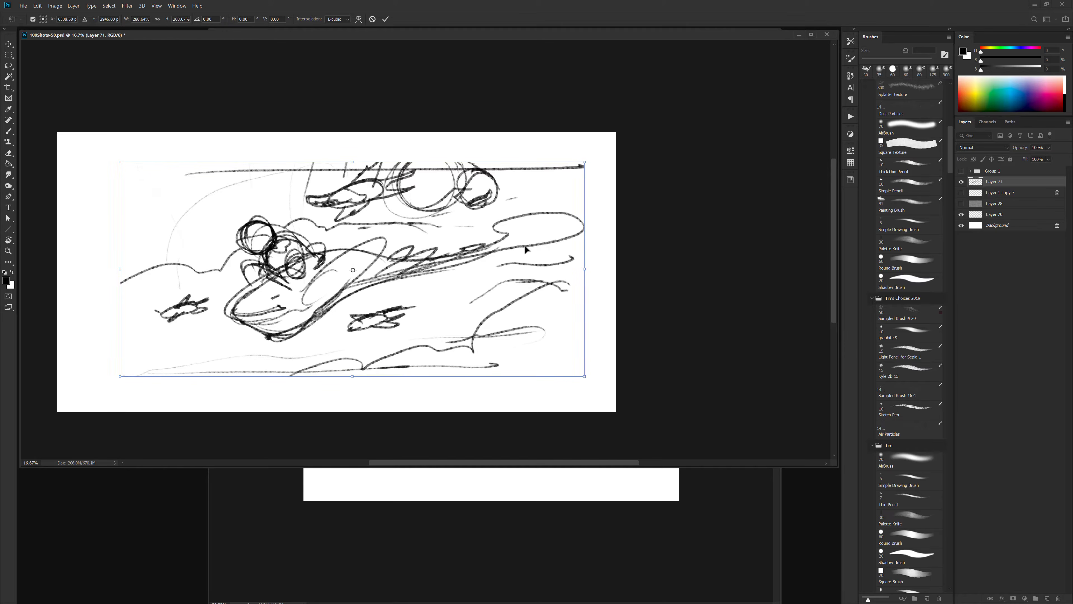
pyautogui.press('Return')
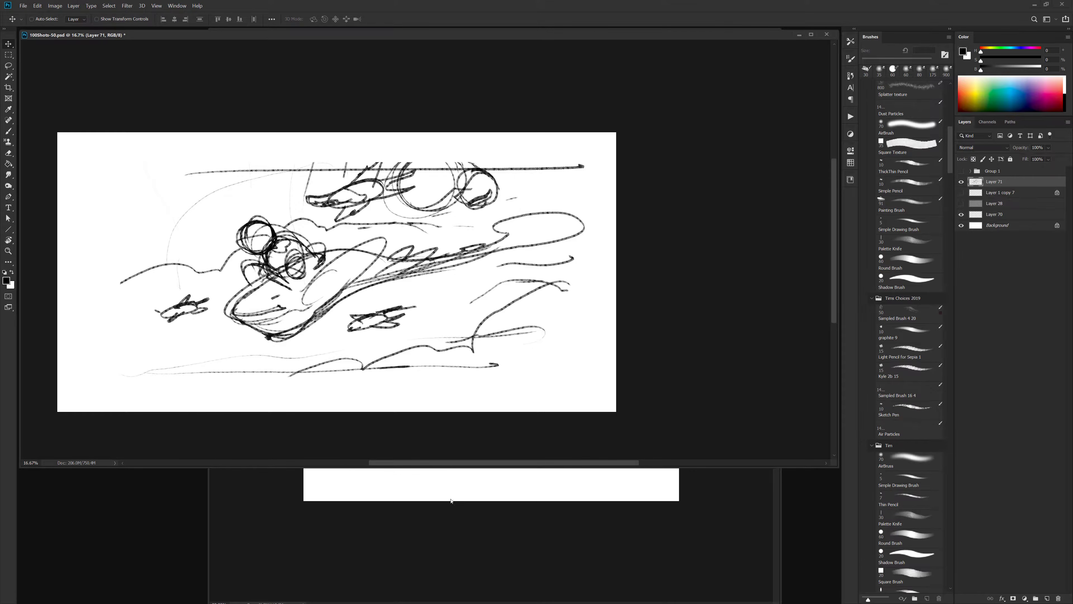
pyautogui.click(456, 512)
pyautogui.click(741, 33)
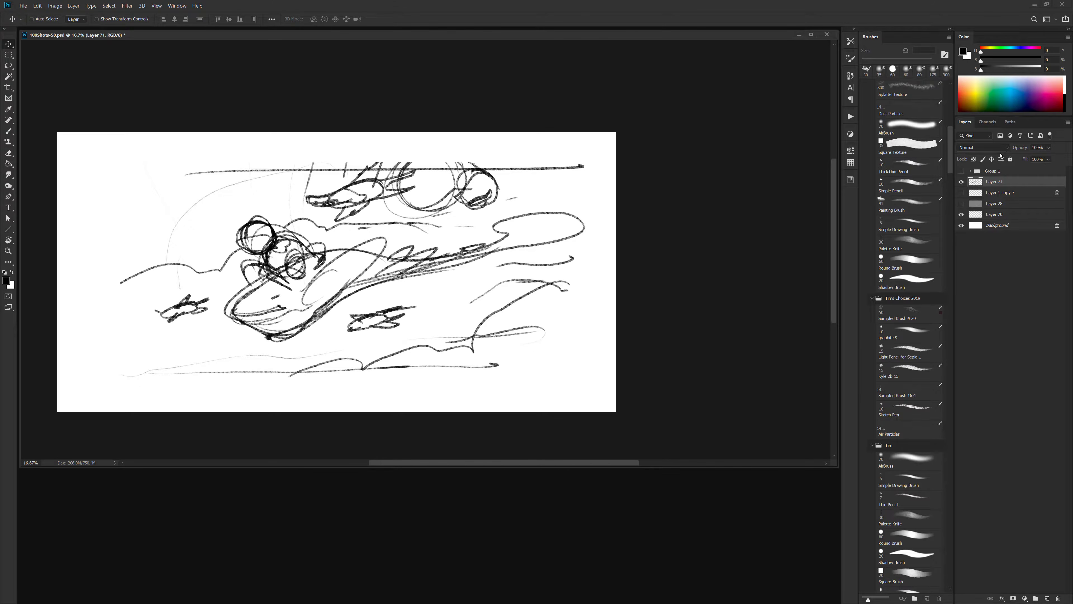
# Move the thumbnail layer below Layer 28 and fade it to about 8% opacity in full-screen view
pyautogui.moveTo(1017, 152)
pyautogui.mouseDown()
pyautogui.moveTo(986, 187)
pyautogui.moveTo(991, 209)
pyautogui.mouseUp()
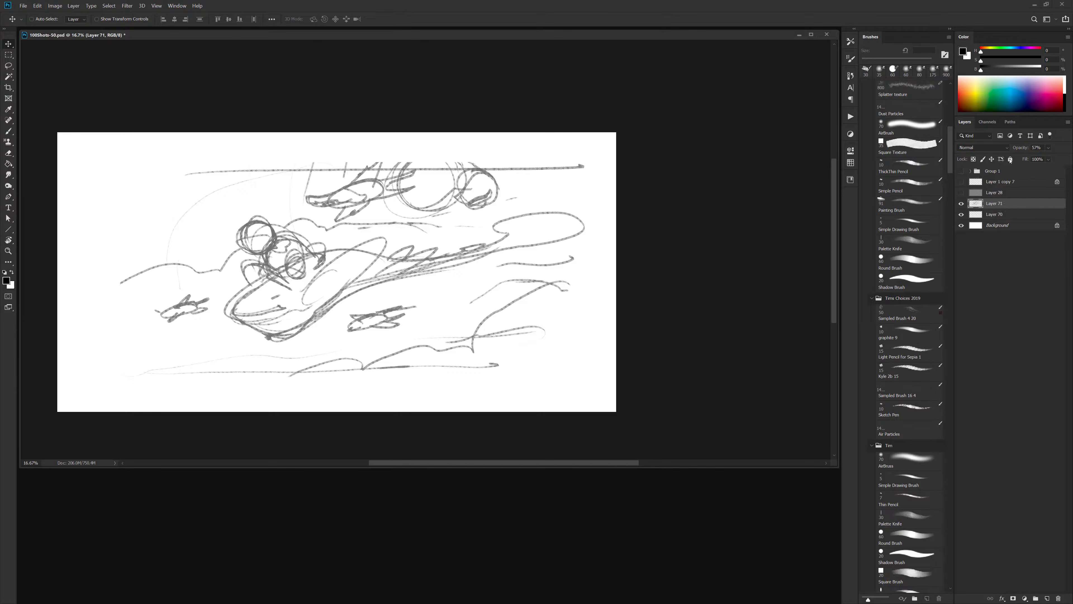
pyautogui.moveTo(1020, 150); pyautogui.dragTo(1009, 153)
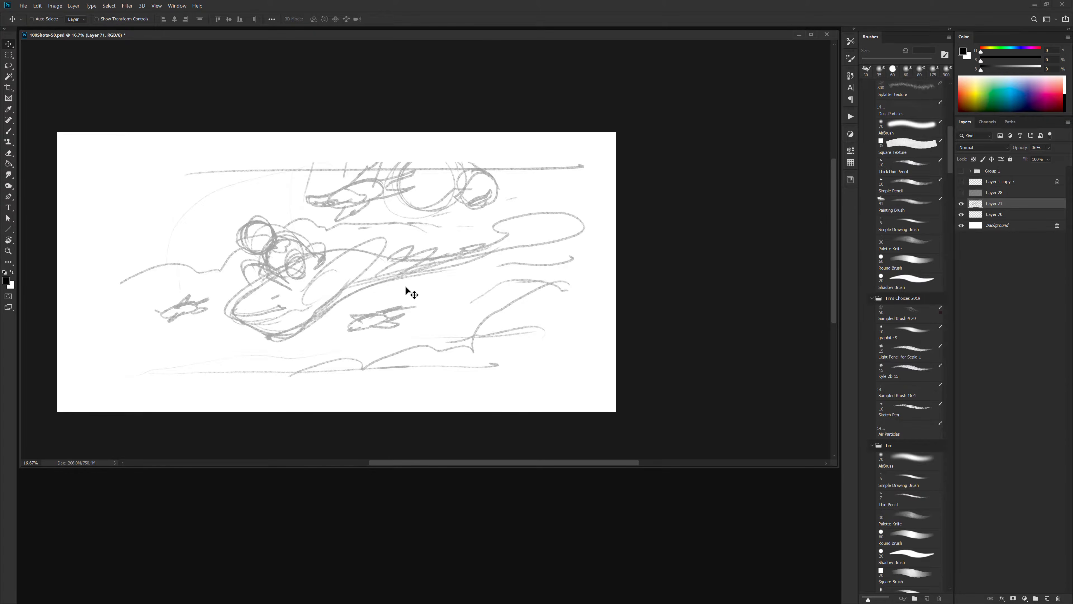
pyautogui.press('f')
pyautogui.moveTo(534, 318); pyautogui.dragTo(529, 343)
pyautogui.keyDown('ctrl'); pyautogui.click(561, 334); pyautogui.keyUp('ctrl')
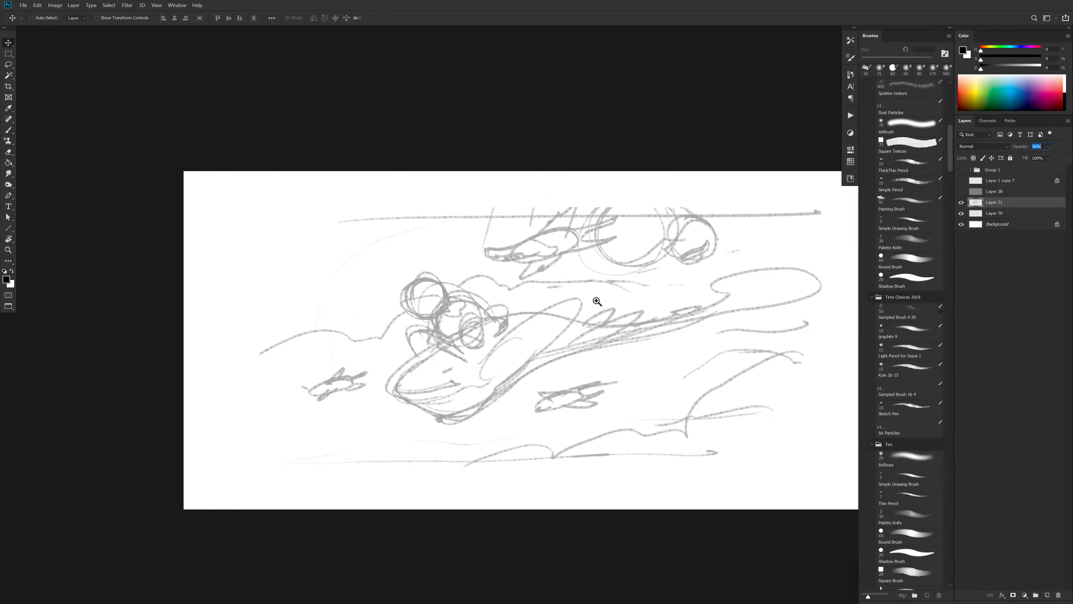
pyautogui.moveTo(1020, 145); pyautogui.dragTo(1011, 154)
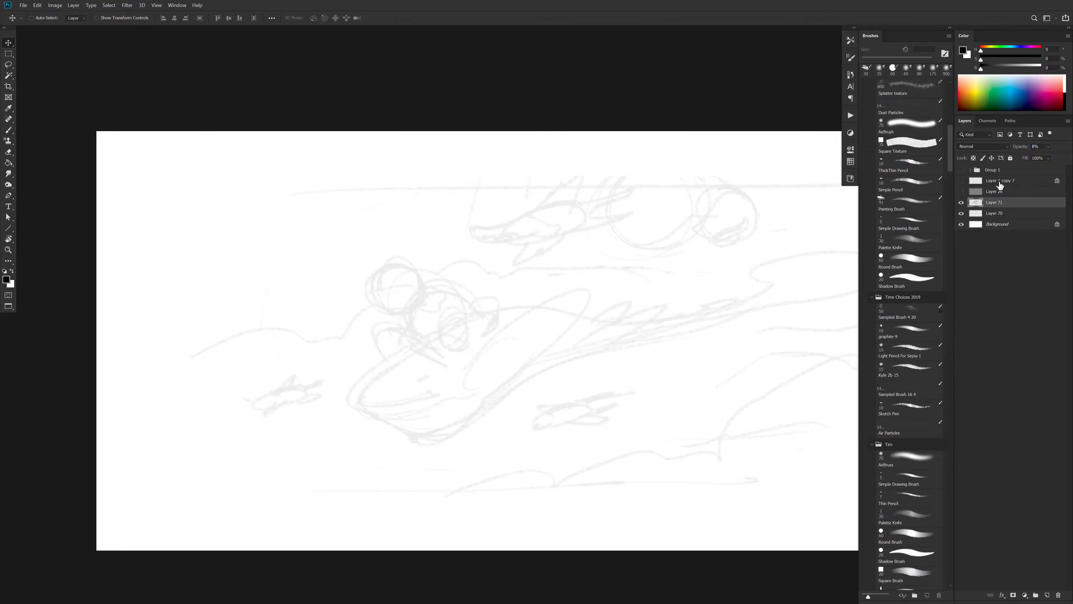
pyautogui.moveTo(1020, 146); pyautogui.dragTo(1021, 148)
# Add a new layer above the faded thumbnail and ready the 30 px ThickThin Pencil brush for the cleaner sketch
pyautogui.keyDown('alt'); pyautogui.click(668, 351); pyautogui.keyUp('alt')
pyautogui.moveTo(638, 380)
pyautogui.mouseDown()
pyautogui.moveTo(548, 307)
pyautogui.moveTo(561, 301)
pyautogui.mouseUp()
pyautogui.hotkey('ctrl', 'shift', 'alt', 'n')
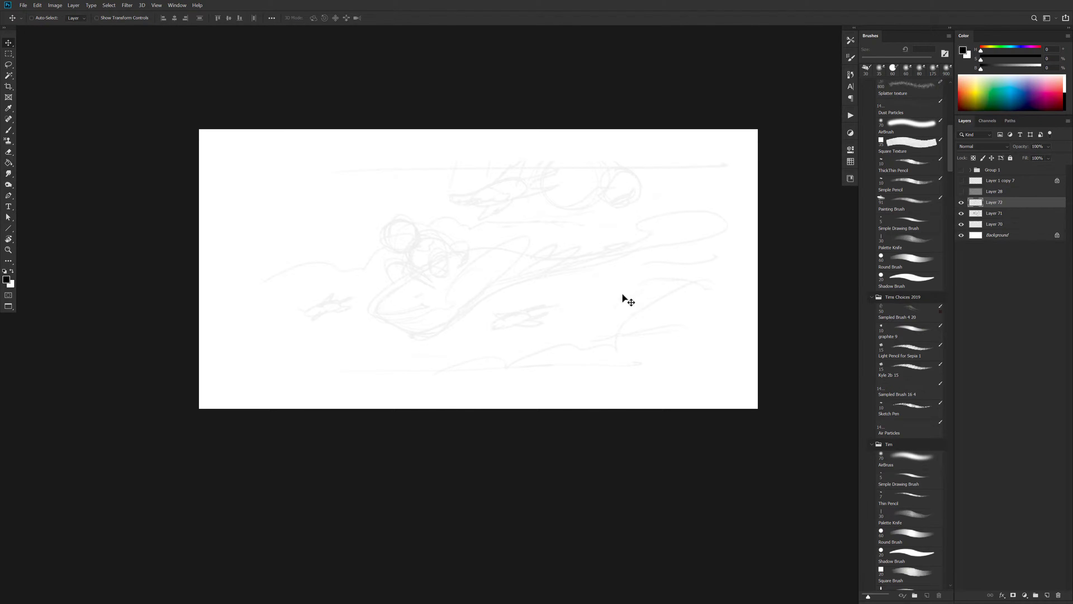
pyautogui.press('b')
pyautogui.scroll(1, 506, 274)
pyautogui.scroll(1, 519, 284)
pyautogui.moveTo(562, 274)
pyautogui.mouseDown()
pyautogui.moveTo(641, 263)
pyautogui.moveTo(576, 276)
pyautogui.mouseUp()
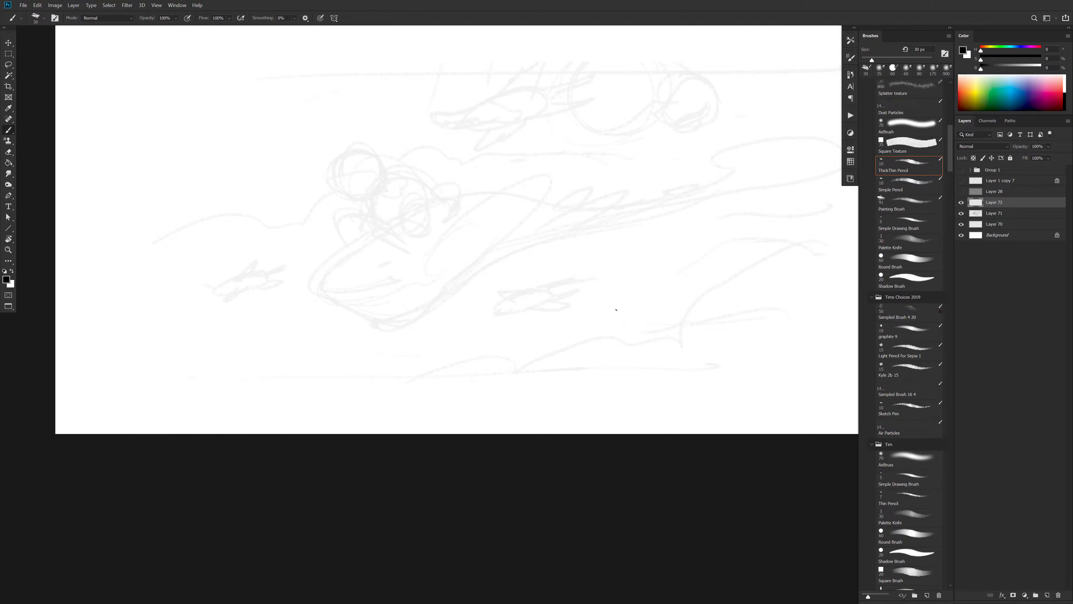
pyautogui.moveTo(700, 330); pyautogui.dragTo(692, 364)
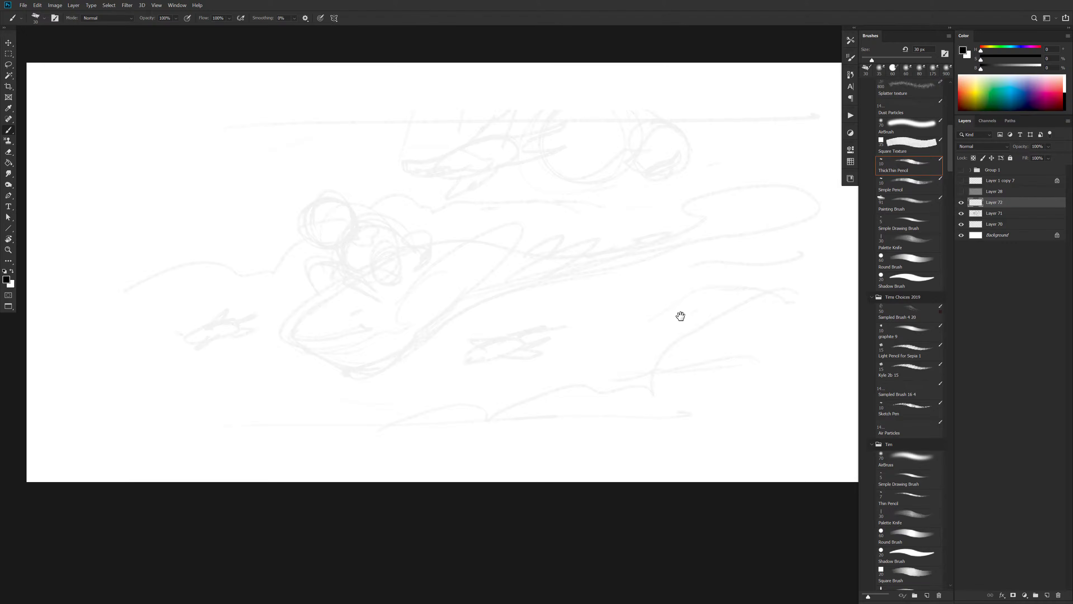
pyautogui.moveTo(678, 314); pyautogui.dragTo(754, 320)
pyautogui.moveTo(652, 323); pyautogui.dragTo(690, 321)
pyautogui.keyDown('ctrl'); pyautogui.click(450, 280); pyautogui.keyUp('ctrl')
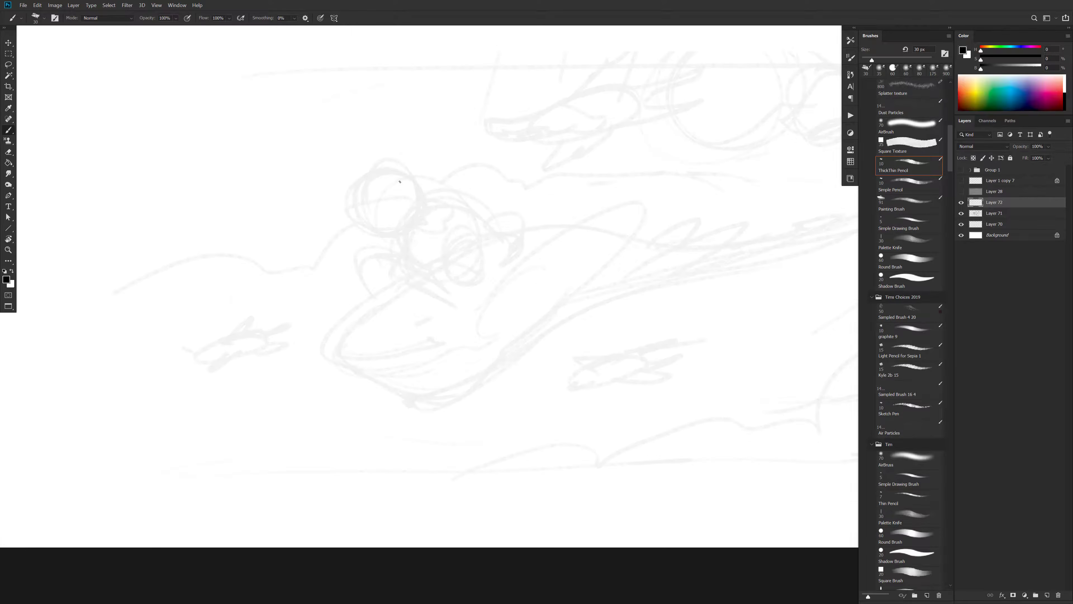
pyautogui.moveTo(397, 164)
pyautogui.mouseDown()
pyautogui.moveTo(378, 162)
pyautogui.moveTo(401, 227)
pyautogui.moveTo(353, 202)
pyautogui.moveTo(353, 184)
pyautogui.moveTo(407, 176)
pyautogui.mouseUp()
pyautogui.hotkey('ctrl', 'z')
pyautogui.moveTo(438, 183)
pyautogui.mouseDown()
pyautogui.moveTo(461, 189)
pyautogui.moveTo(430, 226)
pyautogui.moveTo(404, 226)
pyautogui.mouseUp()
pyautogui.hotkey('ctrl', 'z')
pyautogui.hotkey('ctrl', 'z')
pyautogui.hotkey('ctrl', 'z')
pyautogui.hotkey('ctrl', 'z')
pyautogui.moveTo(398, 187); pyautogui.dragTo(389, 210)
pyautogui.hotkey('ctrl', 'z')
pyautogui.hotkey('ctrl', 'z')
pyautogui.hotkey('ctrl', 'z')
pyautogui.hotkey('ctrl', 'z')
# Sketch the rider's hip curve and the creature's brow, eye, nose, mouth line and lower jaw over the thumbnail
pyautogui.moveTo(498, 251); pyautogui.dragTo(482, 226)
pyautogui.moveTo(426, 277); pyautogui.dragTo(428, 288)
pyautogui.moveTo(486, 274); pyautogui.dragTo(453, 288)
pyautogui.hotkey('ctrl', 'z')
pyautogui.moveTo(368, 373); pyautogui.dragTo(389, 388)
pyautogui.moveTo(431, 340); pyautogui.dragTo(336, 355)
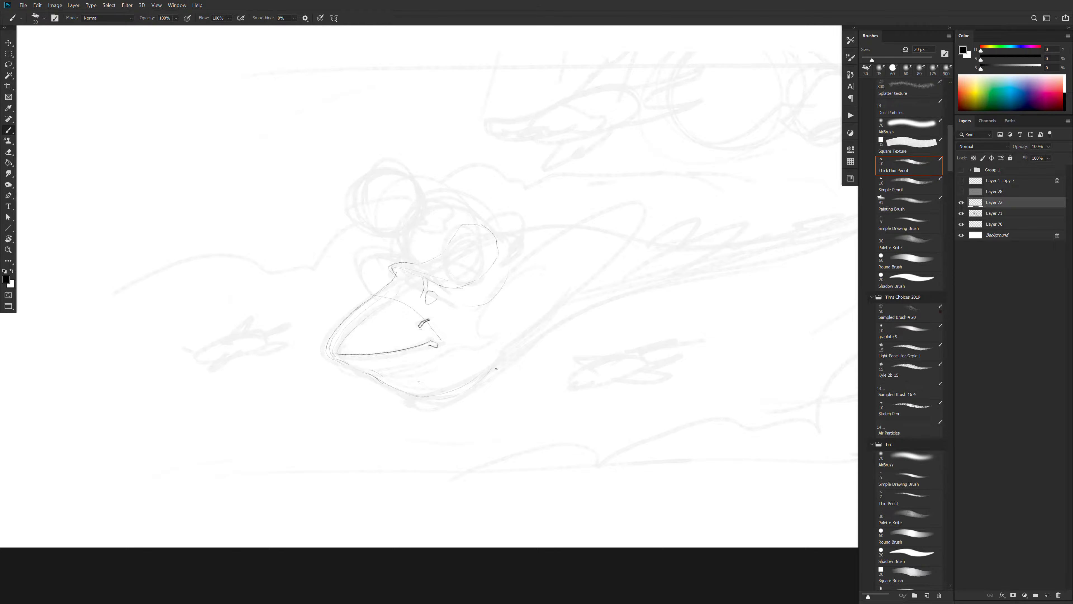
# Draw the creature's back and belly contours tapering into a long, thin tail
pyautogui.moveTo(497, 369)
pyautogui.mouseDown()
pyautogui.moveTo(627, 280)
pyautogui.moveTo(529, 228)
pyautogui.moveTo(496, 242)
pyautogui.moveTo(718, 248)
pyautogui.moveTo(809, 238)
pyautogui.mouseUp()
pyautogui.moveTo(719, 278); pyautogui.dragTo(627, 292)
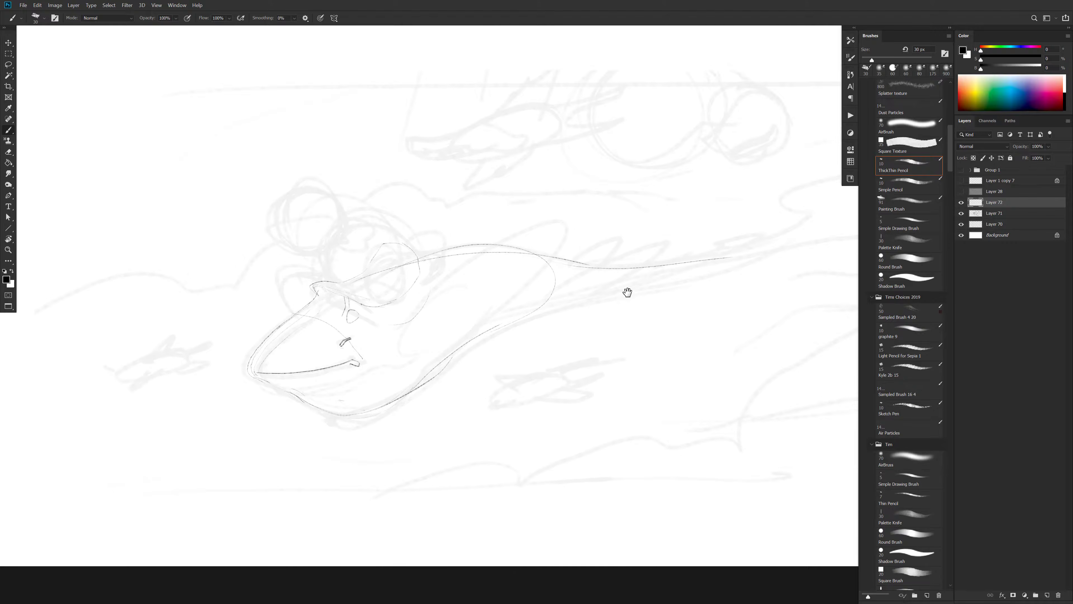
pyautogui.moveTo(492, 331)
pyautogui.mouseDown()
pyautogui.moveTo(772, 250)
pyautogui.moveTo(534, 309)
pyautogui.moveTo(648, 287)
pyautogui.mouseUp()
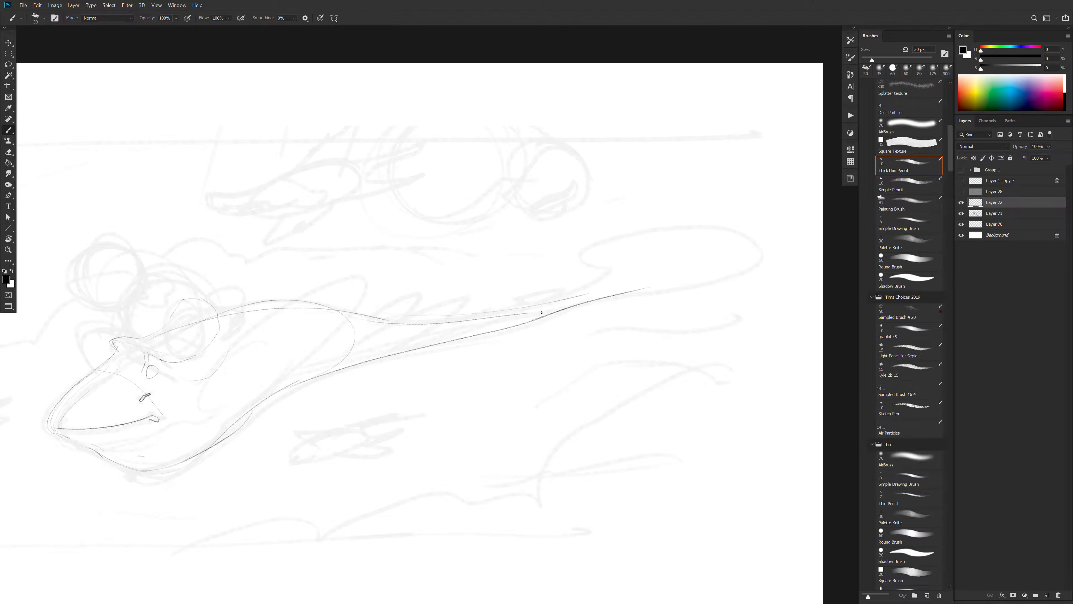
pyautogui.moveTo(542, 311)
pyautogui.mouseDown()
pyautogui.moveTo(677, 262)
pyautogui.moveTo(615, 275)
pyautogui.moveTo(716, 279)
pyautogui.moveTo(711, 229)
pyautogui.moveTo(591, 259)
pyautogui.moveTo(624, 265)
pyautogui.mouseUp()
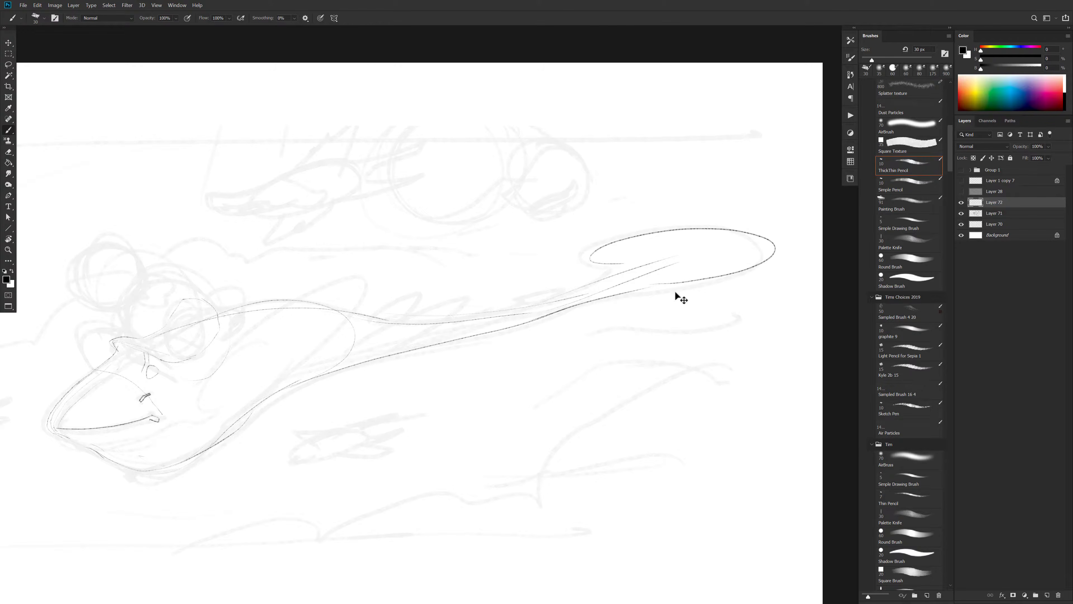
pyautogui.hotkey('ctrl', 'z')
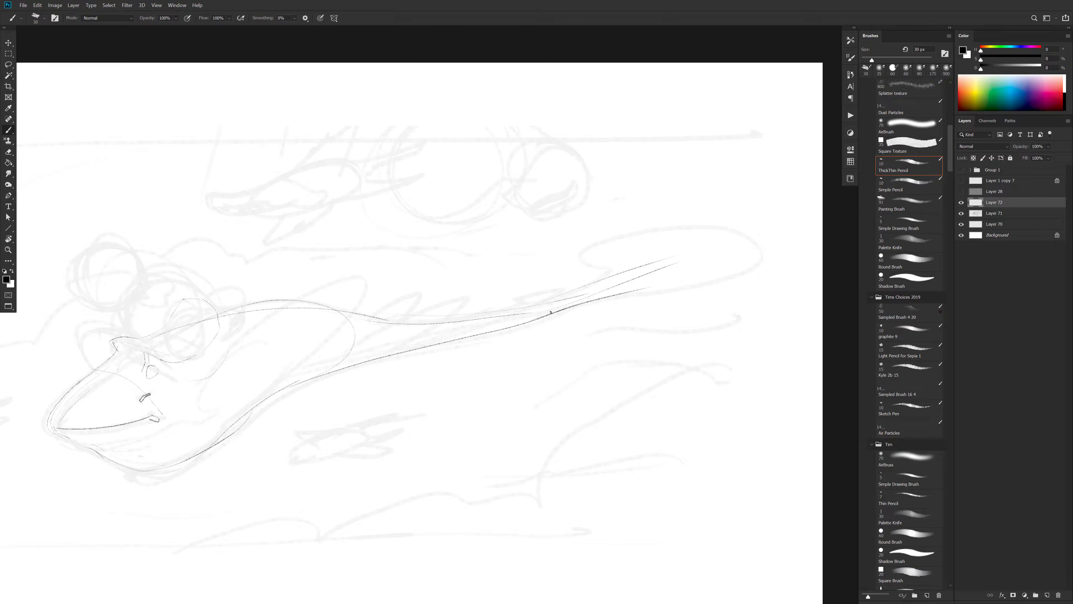
pyautogui.moveTo(584, 301); pyautogui.dragTo(663, 278)
# Enlarge the eraser and lighten the overlapping line ends at the tip of the tail
pyautogui.press('e')
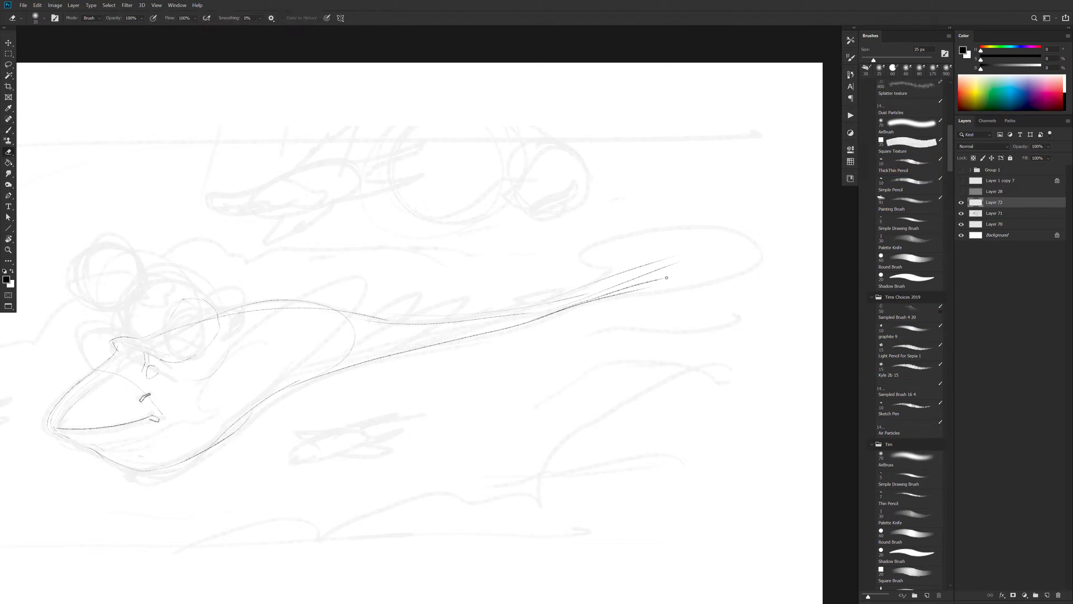
pyautogui.press(']')
pyautogui.press(']')
pyautogui.press(']')
pyautogui.press(']')
pyautogui.press(']')
pyautogui.press(']')
pyautogui.press(']')
pyautogui.press(']')
pyautogui.press(']')
pyautogui.press(']')
pyautogui.press(']')
pyautogui.press(']')
pyautogui.hotkey('ctrl', 'z')
# Draw a rounded paddle at the tail's end with small spikes, and reinforce the tail's upper contour
pyautogui.press('b')
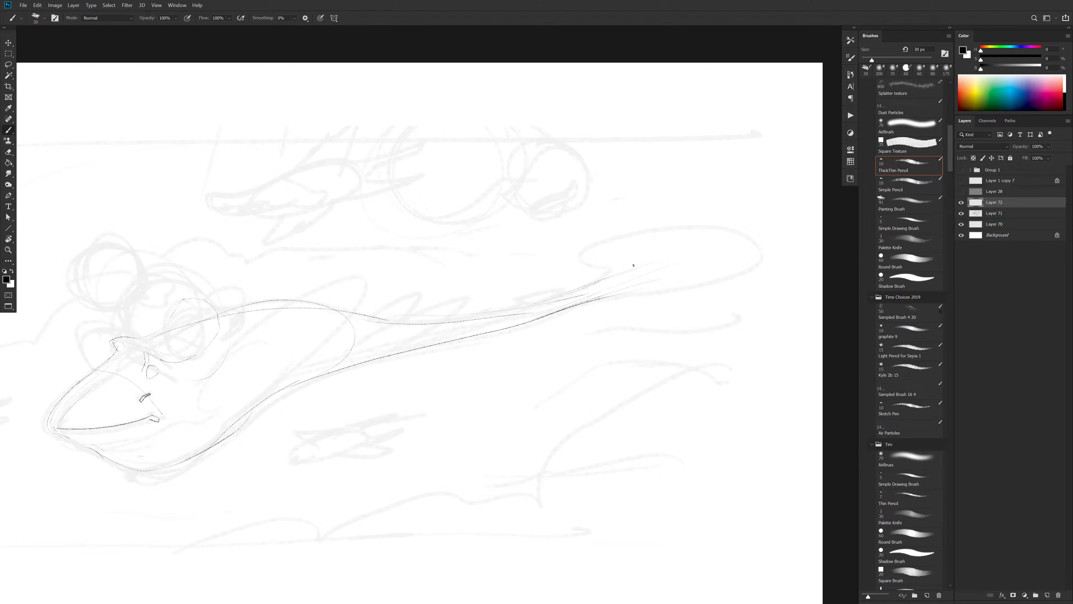
pyautogui.moveTo(605, 278)
pyautogui.mouseDown()
pyautogui.moveTo(609, 237)
pyautogui.moveTo(682, 221)
pyautogui.moveTo(751, 249)
pyautogui.moveTo(759, 278)
pyautogui.moveTo(720, 299)
pyautogui.moveTo(655, 292)
pyautogui.moveTo(597, 303)
pyautogui.moveTo(409, 359)
pyautogui.mouseUp()
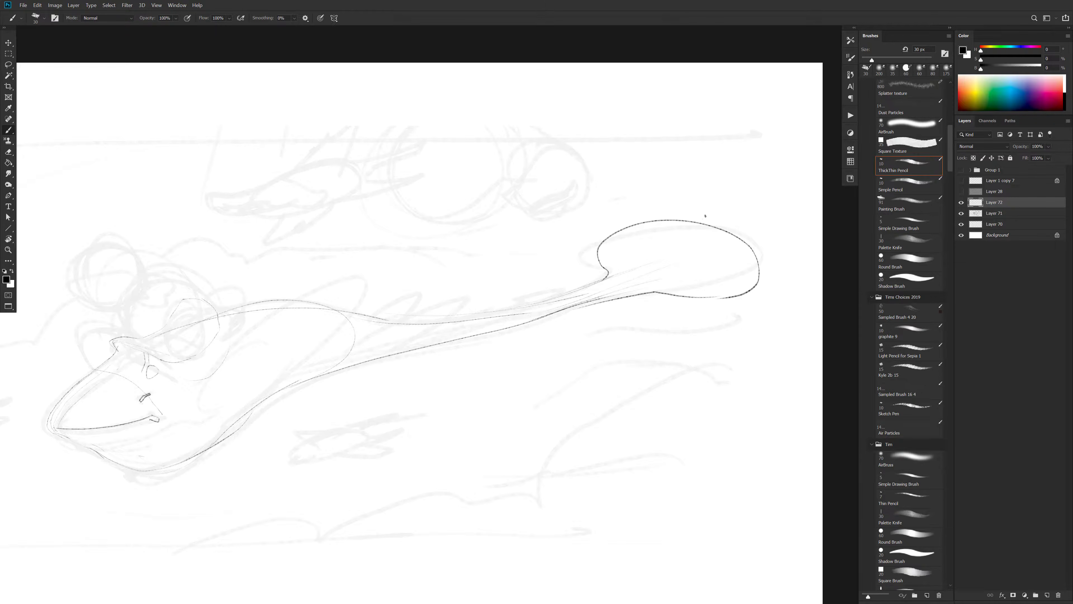
pyautogui.moveTo(653, 233)
pyautogui.mouseDown()
pyautogui.moveTo(725, 211)
pyautogui.moveTo(707, 223)
pyautogui.mouseUp()
pyautogui.moveTo(714, 261)
pyautogui.mouseDown()
pyautogui.moveTo(782, 254)
pyautogui.moveTo(760, 264)
pyautogui.mouseUp()
pyautogui.moveTo(663, 242)
pyautogui.mouseDown()
pyautogui.moveTo(681, 237)
pyautogui.moveTo(673, 247)
pyautogui.mouseUp()
pyautogui.moveTo(678, 251)
pyautogui.mouseDown()
pyautogui.moveTo(495, 309)
pyautogui.moveTo(403, 318)
pyautogui.moveTo(317, 309)
pyautogui.mouseUp()
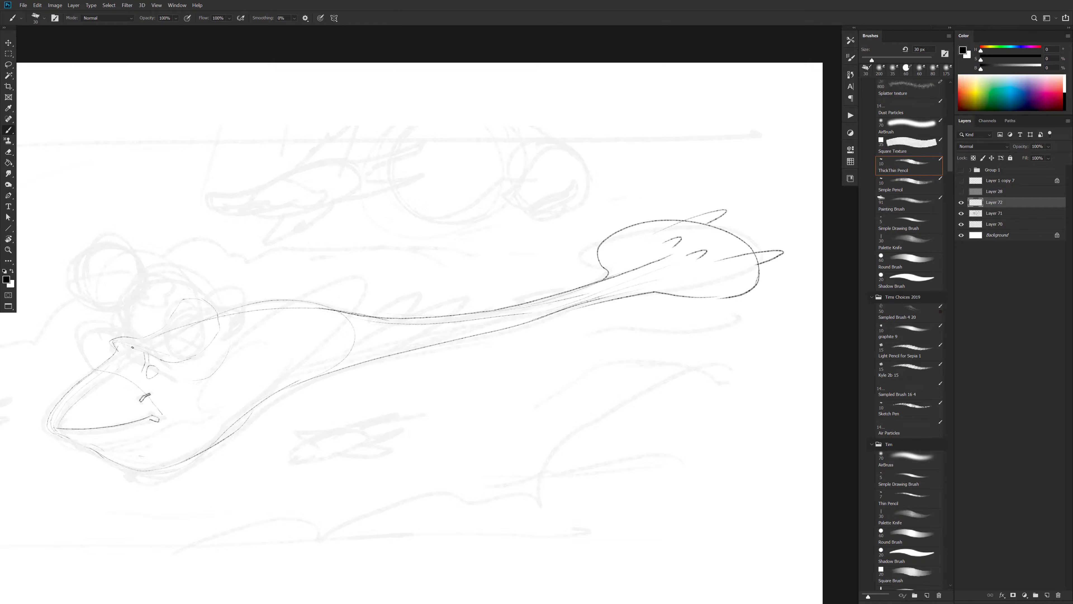
# Draw the creature's long raised side fin, a rounded fin behind its head and two pointed fins along its back
pyautogui.moveTo(199, 398)
pyautogui.mouseDown()
pyautogui.moveTo(238, 347)
pyautogui.moveTo(329, 282)
pyautogui.moveTo(368, 284)
pyautogui.moveTo(330, 334)
pyautogui.moveTo(244, 402)
pyautogui.moveTo(199, 382)
pyautogui.moveTo(189, 399)
pyautogui.moveTo(223, 368)
pyautogui.mouseUp()
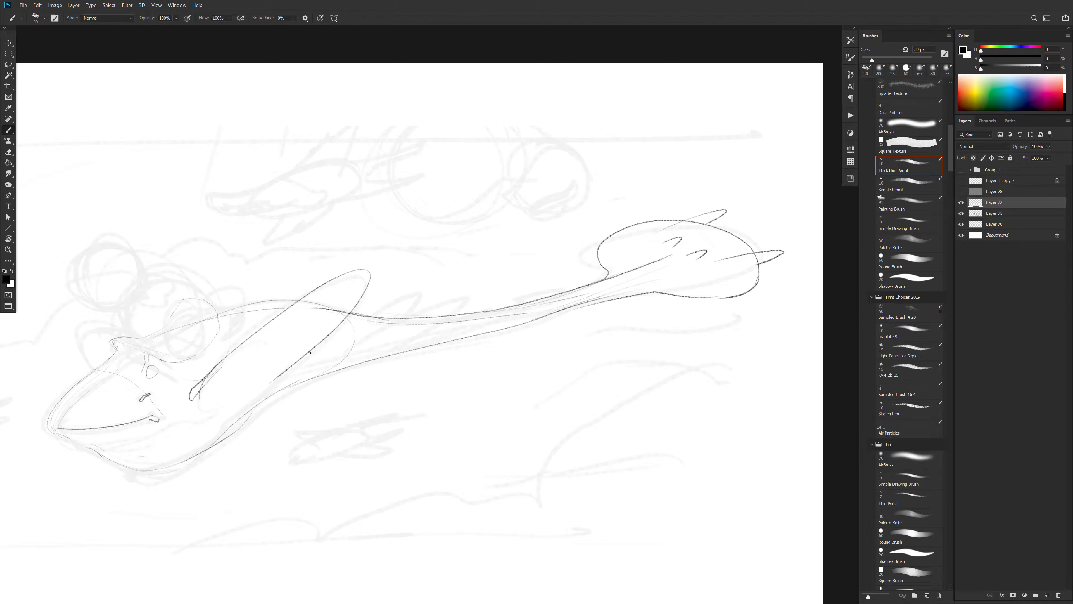
pyautogui.moveTo(323, 342); pyautogui.dragTo(277, 379)
pyautogui.moveTo(406, 376); pyautogui.dragTo(533, 351)
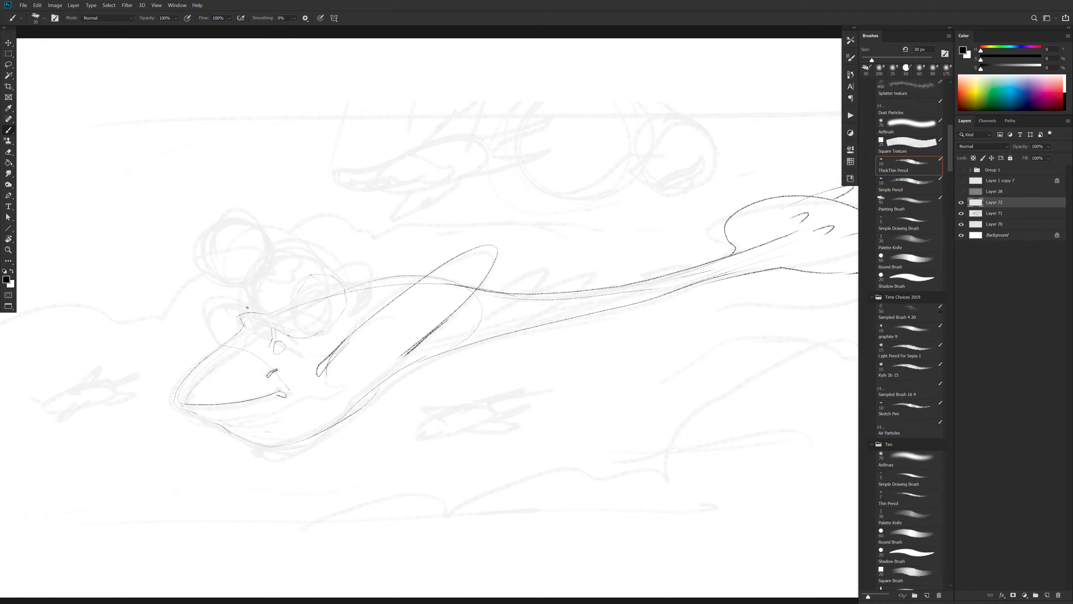
pyautogui.moveTo(248, 307)
pyautogui.mouseDown()
pyautogui.moveTo(224, 298)
pyautogui.moveTo(206, 320)
pyautogui.moveTo(219, 348)
pyautogui.mouseUp()
pyautogui.moveTo(524, 294)
pyautogui.mouseDown()
pyautogui.moveTo(586, 271)
pyautogui.moveTo(593, 277)
pyautogui.moveTo(565, 301)
pyautogui.mouseUp()
pyautogui.moveTo(499, 278)
pyautogui.mouseDown()
pyautogui.moveTo(528, 265)
pyautogui.moveTo(524, 293)
pyautogui.mouseUp()
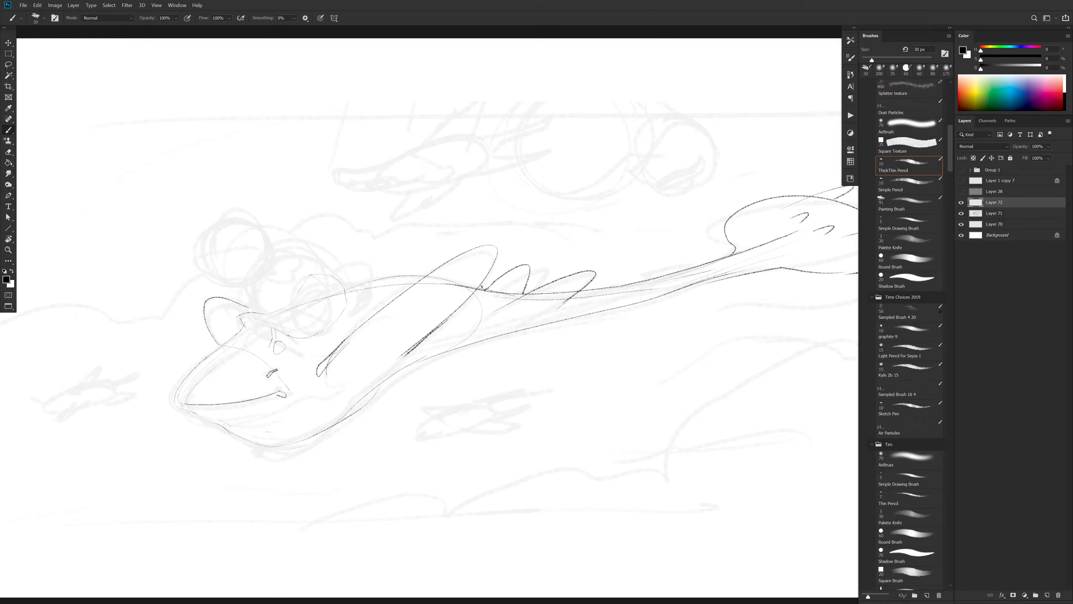
# Sketch the curve behind the rider's seat and the rider's round head with rough facial features
pyautogui.moveTo(422, 276)
pyautogui.mouseDown()
pyautogui.moveTo(312, 300)
pyautogui.moveTo(271, 337)
pyautogui.moveTo(341, 299)
pyautogui.moveTo(325, 332)
pyautogui.moveTo(345, 316)
pyautogui.mouseUp()
pyautogui.moveTo(228, 220); pyautogui.dragTo(206, 263)
pyautogui.moveTo(256, 232); pyautogui.dragTo(217, 220)
pyautogui.moveTo(230, 239); pyautogui.dragTo(244, 241)
pyautogui.hotkey('ctrl', 'z')
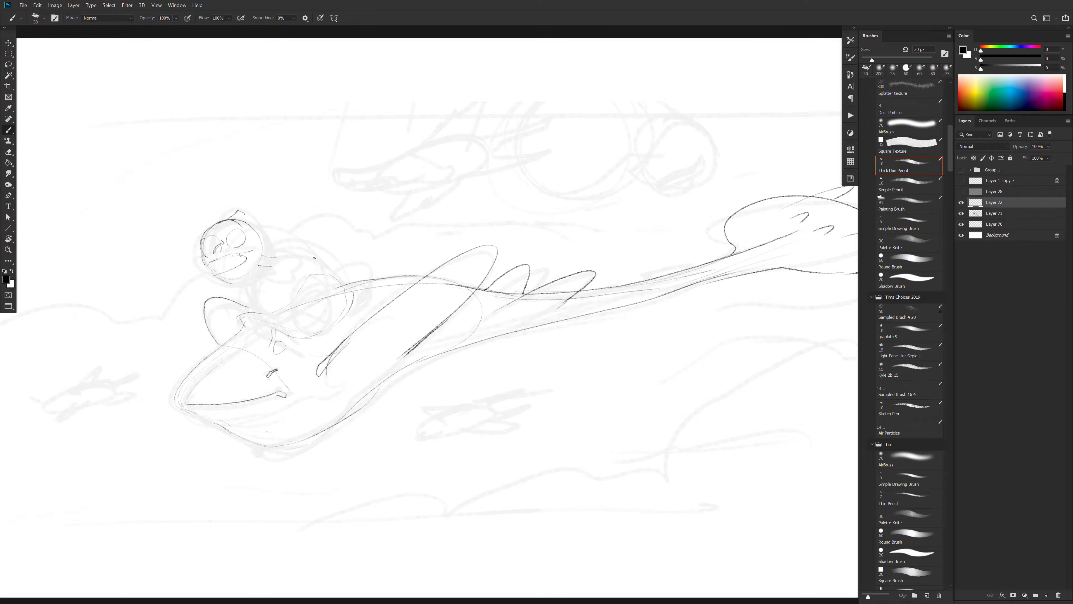
# Block in the rider's shoulders, torso, arm and bent leg with rounded shapes on the creature's back
pyautogui.moveTo(315, 258)
pyautogui.mouseDown()
pyautogui.moveTo(266, 252)
pyautogui.moveTo(279, 291)
pyautogui.moveTo(320, 268)
pyautogui.moveTo(262, 251)
pyautogui.moveTo(280, 291)
pyautogui.moveTo(300, 259)
pyautogui.moveTo(249, 277)
pyautogui.moveTo(317, 255)
pyautogui.moveTo(280, 253)
pyautogui.mouseUp()
pyautogui.moveTo(324, 291); pyautogui.dragTo(314, 275)
pyautogui.moveTo(327, 295); pyautogui.dragTo(298, 334)
pyautogui.moveTo(260, 288); pyautogui.dragTo(261, 311)
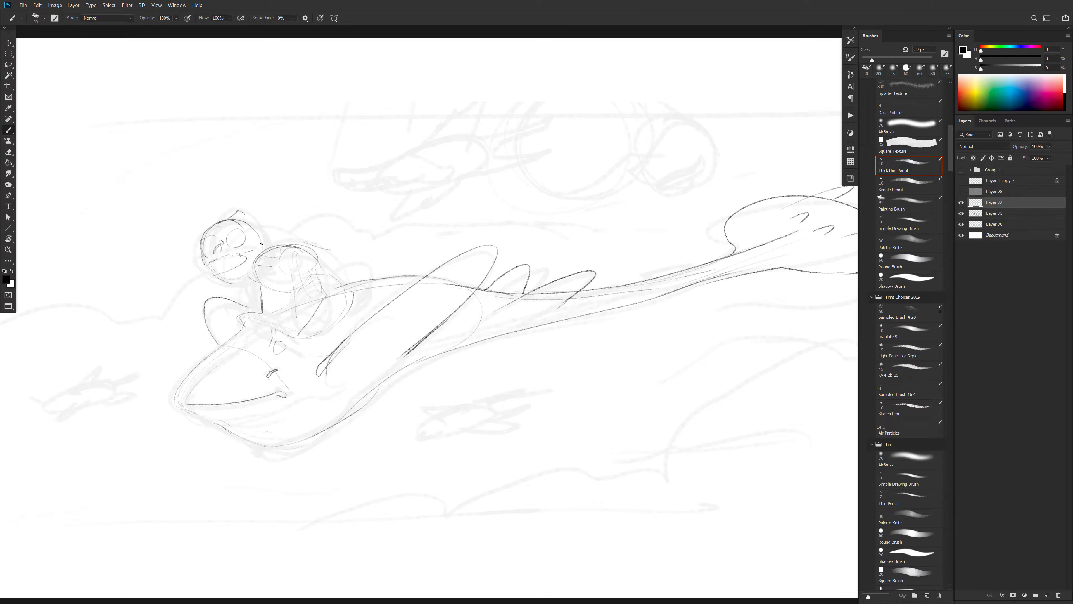
pyautogui.moveTo(268, 241)
pyautogui.mouseDown()
pyautogui.moveTo(314, 241)
pyautogui.moveTo(322, 254)
pyautogui.moveTo(275, 239)
pyautogui.moveTo(311, 243)
pyautogui.moveTo(324, 263)
pyautogui.moveTo(265, 252)
pyautogui.moveTo(319, 244)
pyautogui.moveTo(353, 284)
pyautogui.moveTo(311, 297)
pyautogui.moveTo(315, 322)
pyautogui.moveTo(346, 278)
pyautogui.mouseUp()
pyautogui.moveTo(281, 294)
pyautogui.mouseDown()
pyautogui.moveTo(279, 312)
pyautogui.moveTo(295, 320)
pyautogui.mouseUp()
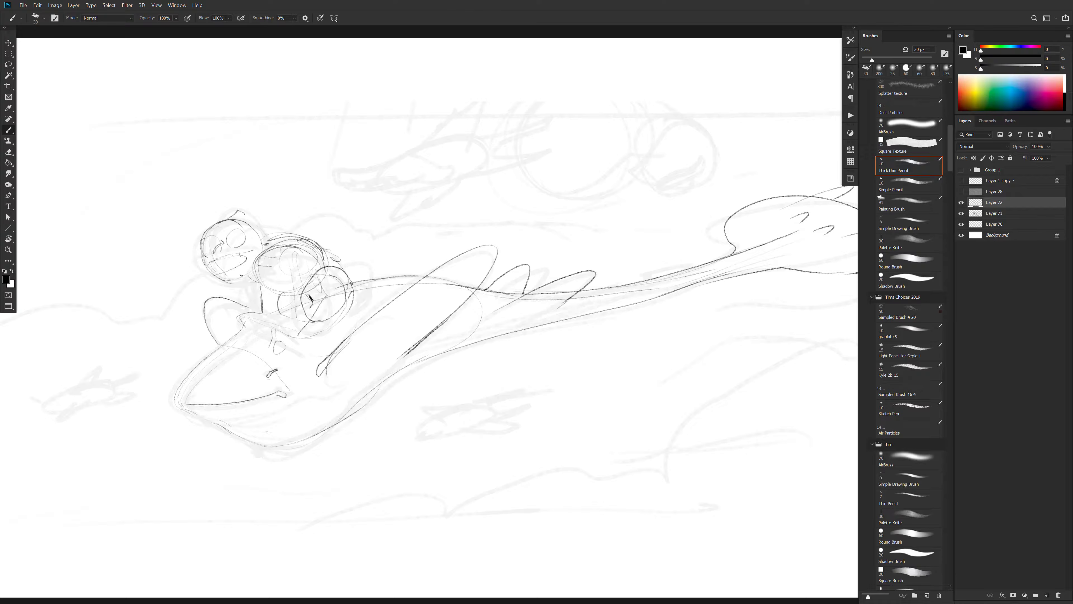
# Rework the rider's jaw, toothy grin and pointed ear, and add headgear streaming back from the head
pyautogui.moveTo(260, 239); pyautogui.dragTo(245, 280)
pyautogui.moveTo(219, 257)
pyautogui.mouseDown()
pyautogui.moveTo(245, 250)
pyautogui.moveTo(222, 267)
pyautogui.mouseUp()
pyautogui.press('e')
pyautogui.moveTo(256, 270)
pyautogui.mouseDown()
pyautogui.moveTo(230, 281)
pyautogui.moveTo(238, 270)
pyautogui.moveTo(220, 268)
pyautogui.mouseUp()
pyautogui.moveTo(258, 245); pyautogui.dragTo(253, 271)
pyautogui.moveTo(248, 231)
pyautogui.mouseDown()
pyautogui.moveTo(267, 209)
pyautogui.moveTo(254, 239)
pyautogui.moveTo(263, 212)
pyautogui.moveTo(256, 243)
pyautogui.mouseUp()
pyautogui.hotkey('ctrl', 'z')
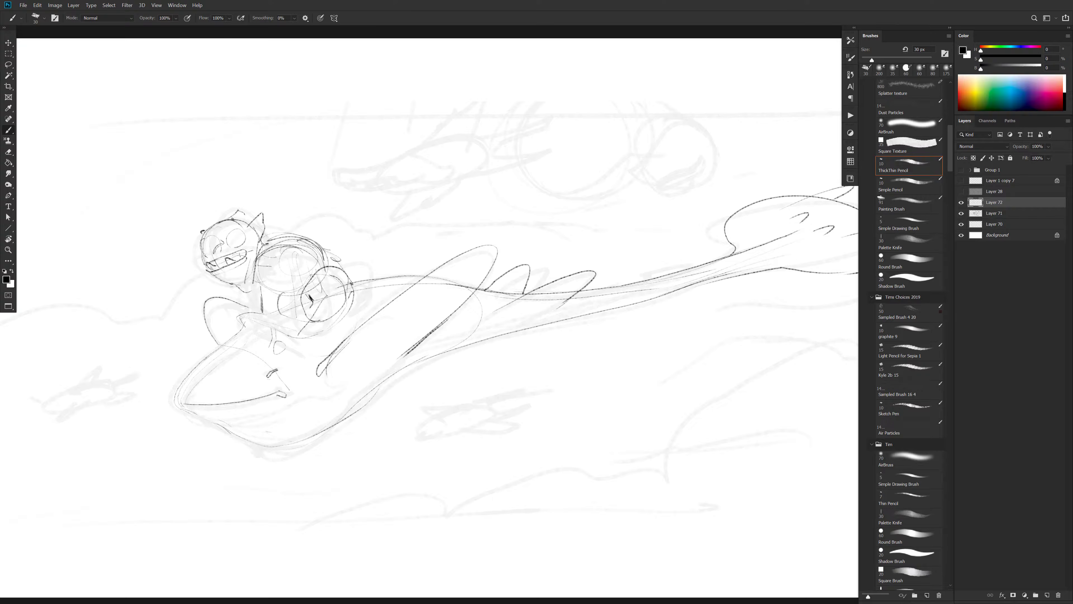
pyautogui.moveTo(237, 205)
pyautogui.mouseDown()
pyautogui.moveTo(277, 204)
pyautogui.moveTo(337, 180)
pyautogui.moveTo(340, 189)
pyautogui.moveTo(232, 233)
pyautogui.mouseUp()
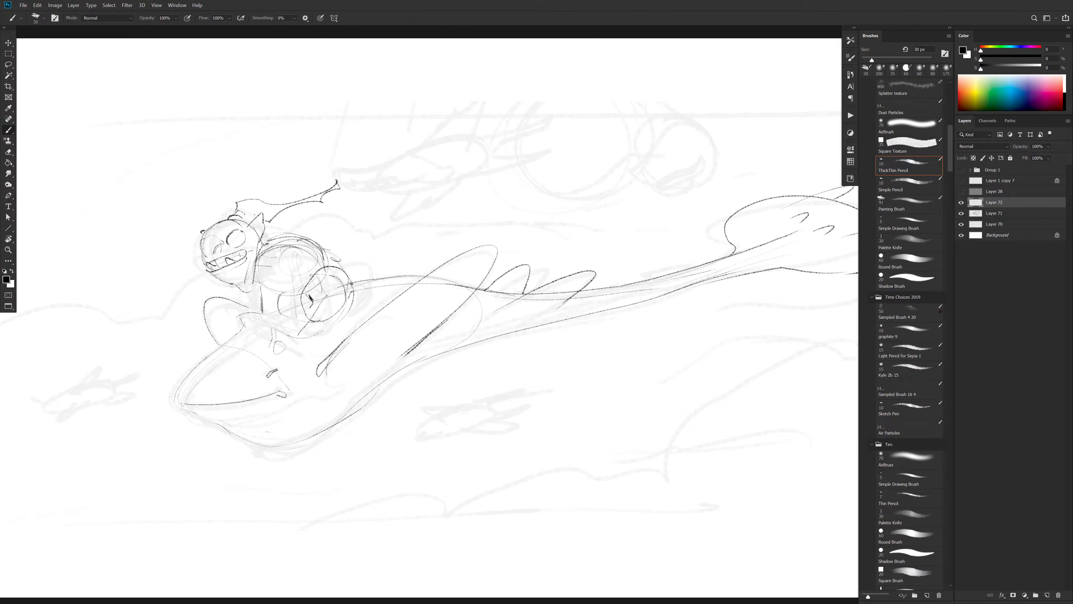
# Refine the rider's eyes, brow and toothy jaw, and add the collar lines and a strap end behind the neck
pyautogui.hotkey('ctrl', 'z')
pyautogui.moveTo(204, 233); pyautogui.dragTo(199, 254)
pyautogui.moveTo(261, 215); pyautogui.dragTo(251, 230)
pyautogui.press('e')
pyautogui.moveTo(200, 250); pyautogui.dragTo(205, 261)
pyautogui.press('b')
pyautogui.press('e')
pyautogui.moveTo(242, 282); pyautogui.dragTo(228, 282)
pyautogui.press('b')
pyautogui.moveTo(255, 269)
pyautogui.mouseDown()
pyautogui.moveTo(242, 298)
pyautogui.moveTo(275, 242)
pyautogui.moveTo(298, 229)
pyautogui.moveTo(265, 245)
pyautogui.mouseUp()
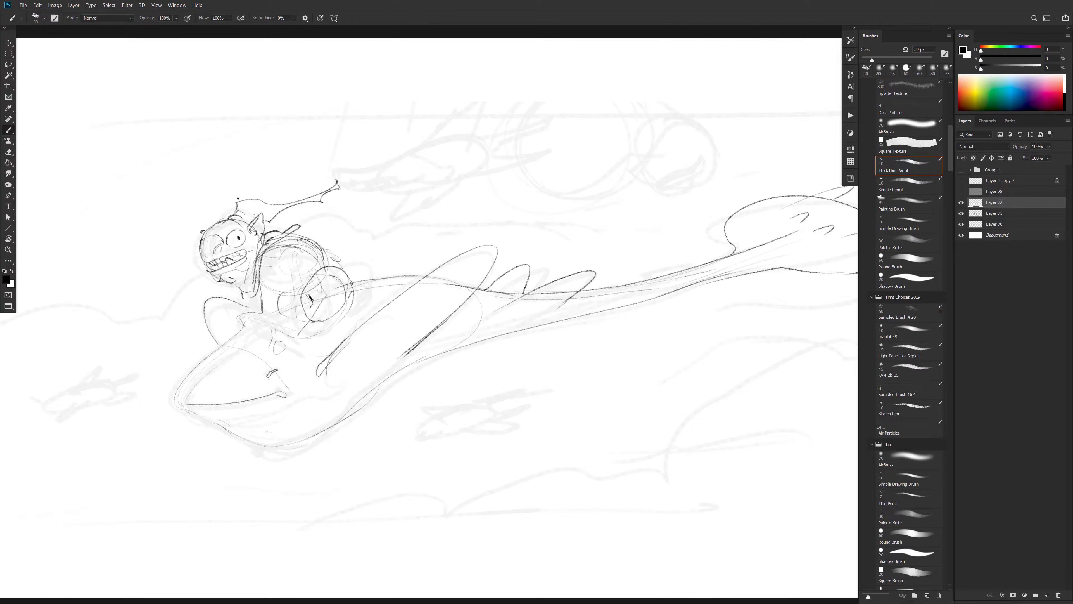
pyautogui.moveTo(230, 232); pyautogui.dragTo(235, 229)
pyautogui.keyDown('alt'); pyautogui.click(409, 306); pyautogui.keyUp('alt')
pyautogui.keyDown('alt'); pyautogui.click(410, 306); pyautogui.keyUp('alt')
pyautogui.keyDown('alt'); pyautogui.click(409, 306); pyautogui.keyUp('alt')
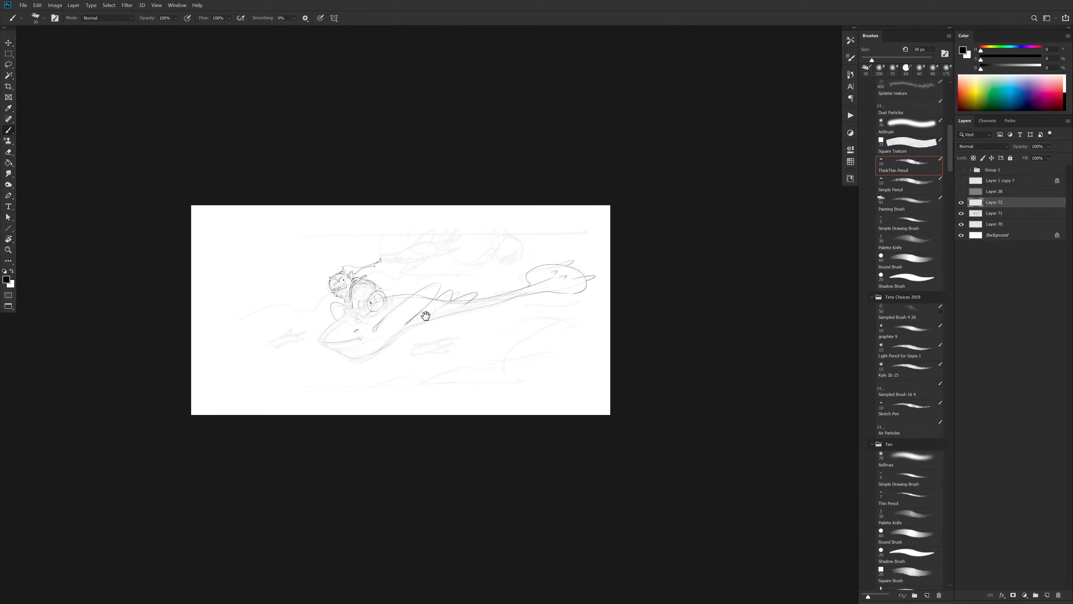
pyautogui.keyDown('ctrl'); pyautogui.click(393, 308); pyautogui.keyUp('ctrl')
pyautogui.click(393, 307)
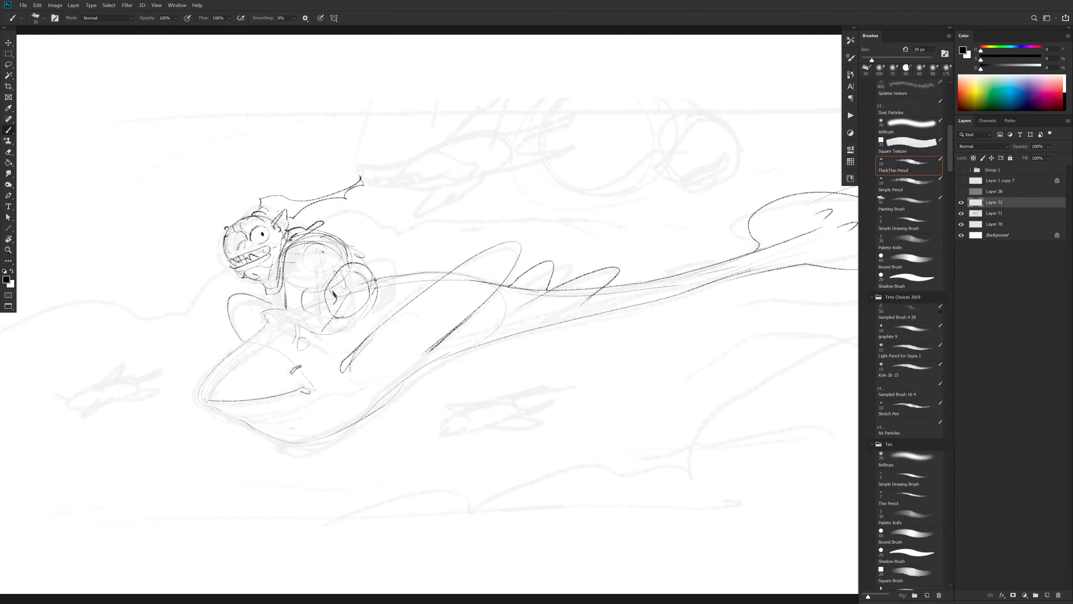
# Draw the rider's shoulder, sleeve, front arm and hanging collar over the rounded torso shapes
pyautogui.moveTo(318, 241); pyautogui.dragTo(313, 315)
pyautogui.moveTo(334, 249); pyautogui.dragTo(344, 302)
pyautogui.moveTo(283, 283); pyautogui.dragTo(286, 307)
pyautogui.moveTo(299, 281)
pyautogui.mouseDown()
pyautogui.moveTo(316, 280)
pyautogui.moveTo(302, 289)
pyautogui.moveTo(286, 277)
pyautogui.mouseUp()
pyautogui.press('e')
pyautogui.press('b')
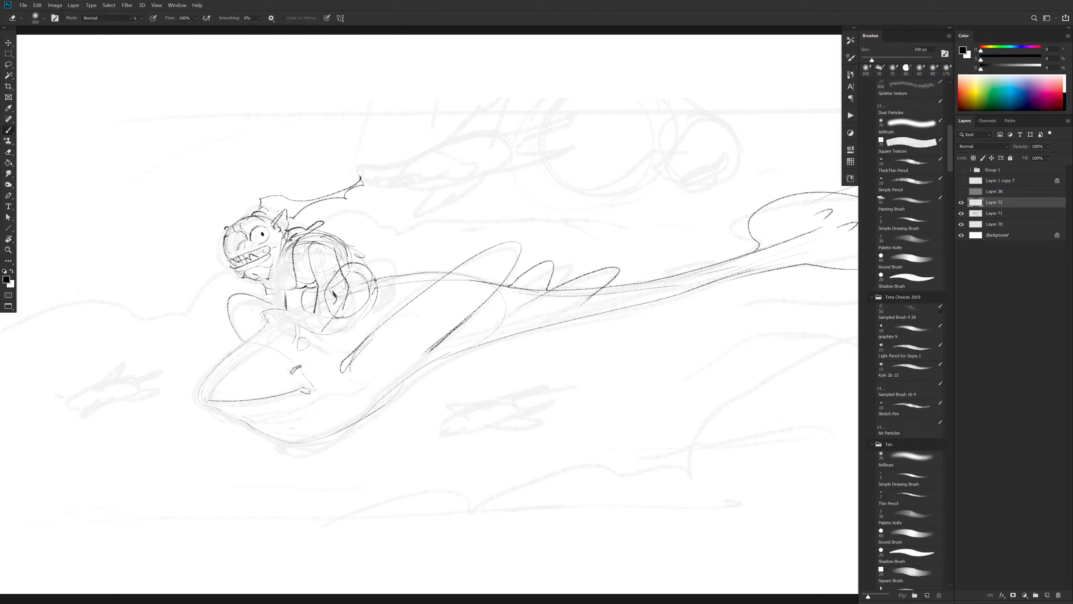
pyautogui.moveTo(288, 244)
pyautogui.mouseDown()
pyautogui.moveTo(281, 283)
pyautogui.moveTo(269, 284)
pyautogui.moveTo(282, 288)
pyautogui.moveTo(287, 281)
pyautogui.moveTo(268, 275)
pyautogui.moveTo(291, 296)
pyautogui.mouseUp()
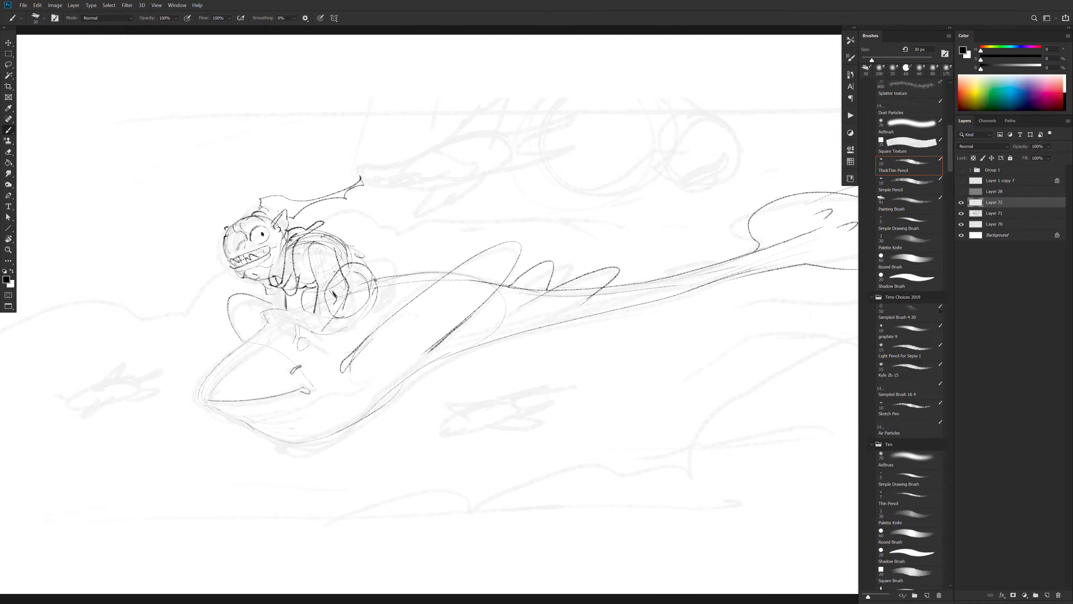
pyautogui.moveTo(298, 242); pyautogui.dragTo(294, 285)
# Erase the rider's face and pointed ear down to the faint round head guide
pyautogui.press('e')
pyautogui.moveTo(245, 235)
pyautogui.mouseDown()
pyautogui.moveTo(254, 262)
pyautogui.moveTo(265, 232)
pyautogui.moveTo(226, 241)
pyautogui.moveTo(237, 257)
pyautogui.moveTo(262, 214)
pyautogui.moveTo(226, 257)
pyautogui.mouseUp()
pyautogui.press('b')
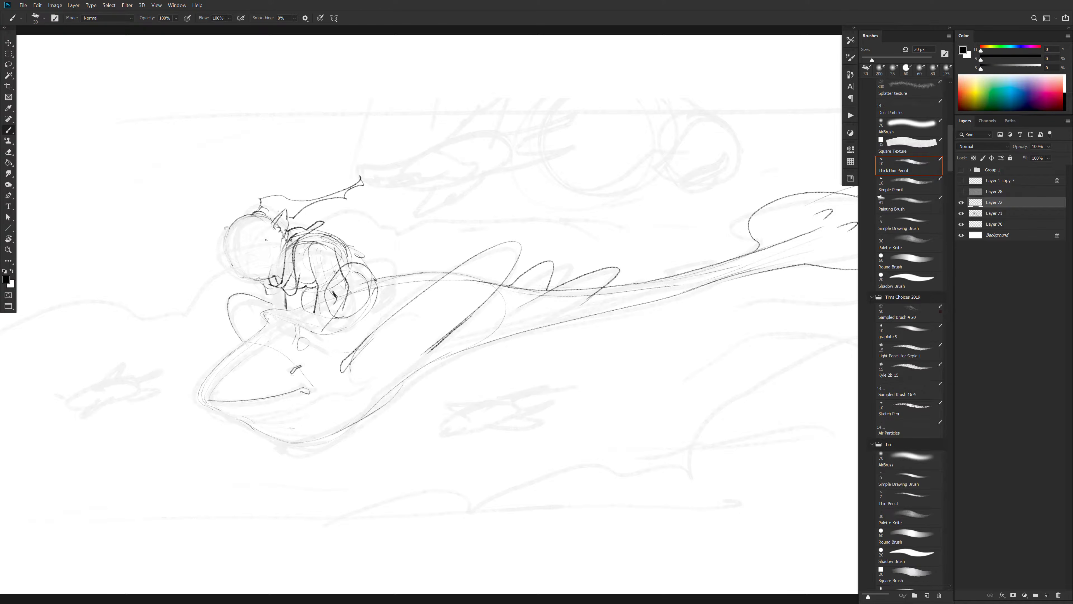
pyautogui.press('e')
pyautogui.moveTo(285, 217); pyautogui.dragTo(278, 233)
pyautogui.press('b')
# Redraw the rider's face with a round nose, two eyes, a wide grin and a pointed ear
pyautogui.moveTo(248, 245)
pyautogui.mouseDown()
pyautogui.moveTo(235, 248)
pyautogui.moveTo(264, 252)
pyautogui.mouseUp()
pyautogui.moveTo(235, 247)
pyautogui.mouseDown()
pyautogui.moveTo(246, 262)
pyautogui.moveTo(248, 240)
pyautogui.moveTo(256, 251)
pyautogui.mouseUp()
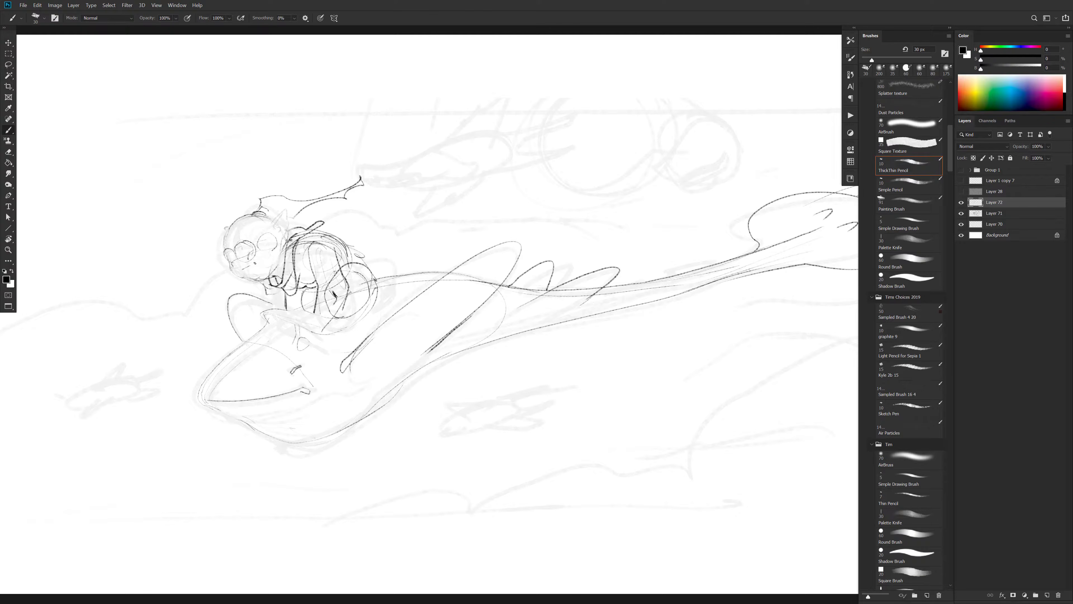
pyautogui.moveTo(255, 263); pyautogui.dragTo(271, 253)
pyautogui.moveTo(245, 271); pyautogui.dragTo(269, 261)
pyautogui.moveTo(258, 243); pyautogui.dragTo(265, 230)
pyautogui.moveTo(236, 227)
pyautogui.mouseDown()
pyautogui.moveTo(246, 217)
pyautogui.moveTo(223, 244)
pyautogui.moveTo(291, 212)
pyautogui.moveTo(297, 229)
pyautogui.moveTo(285, 242)
pyautogui.moveTo(281, 228)
pyautogui.moveTo(283, 275)
pyautogui.mouseUp()
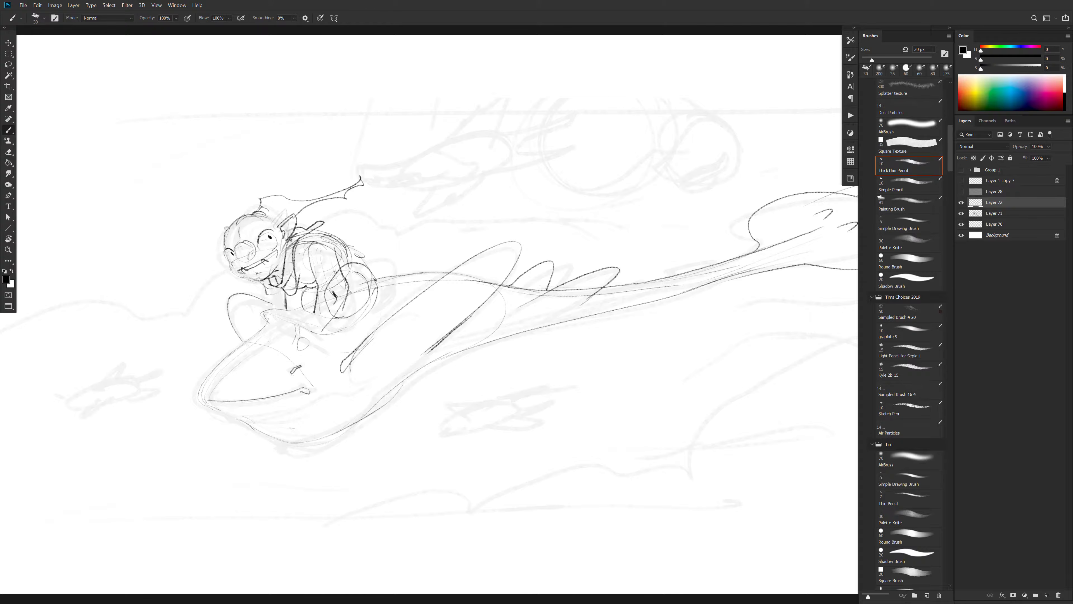
# Define the rider's lower lip, nostrils and jaw line
pyautogui.moveTo(264, 264); pyautogui.dragTo(254, 270)
pyautogui.moveTo(252, 251); pyautogui.dragTo(250, 259)
pyautogui.moveTo(249, 253); pyautogui.dragTo(247, 260)
pyautogui.moveTo(268, 276); pyautogui.dragTo(277, 266)
# Redraw the top of the rider's head with headgear streaming back to jagged, pointed ends
pyautogui.moveTo(237, 220); pyautogui.dragTo(252, 209)
pyautogui.hotkey('ctrl', 'z')
pyautogui.hotkey('ctrl', 'z')
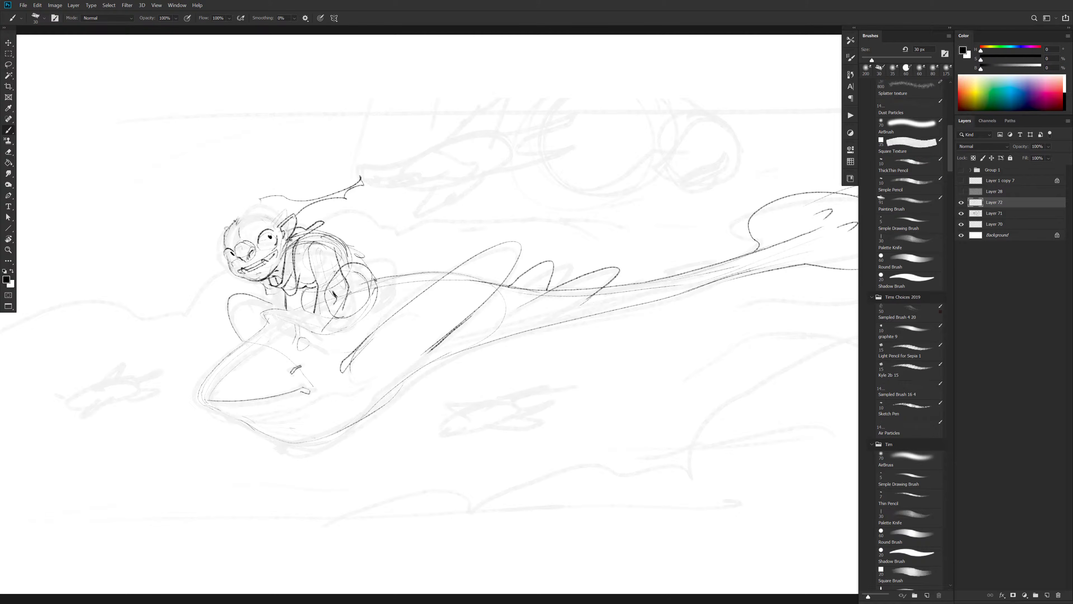
pyautogui.moveTo(242, 213)
pyautogui.mouseDown()
pyautogui.moveTo(264, 209)
pyautogui.moveTo(253, 189)
pyautogui.moveTo(273, 183)
pyautogui.moveTo(337, 169)
pyautogui.moveTo(362, 180)
pyautogui.moveTo(272, 214)
pyautogui.moveTo(282, 220)
pyautogui.mouseUp()
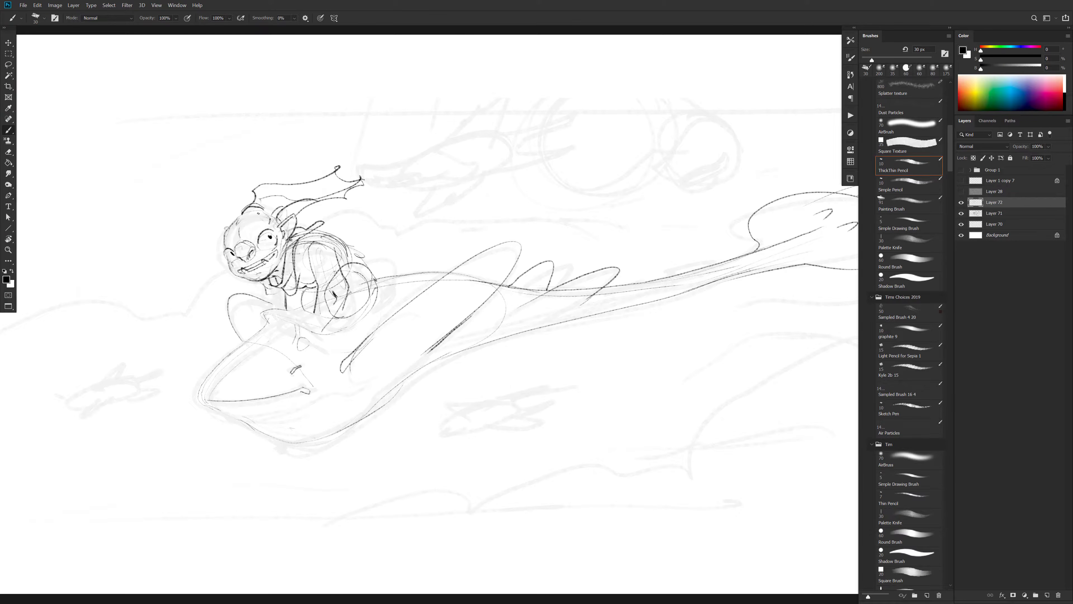
pyautogui.moveTo(258, 212); pyautogui.dragTo(240, 230)
# Draw the rider's bent leg and the raised saddle front, and darken the upper contour of the creature's snout
pyautogui.moveTo(350, 250)
pyautogui.mouseDown()
pyautogui.moveTo(355, 283)
pyautogui.moveTo(324, 258)
pyautogui.moveTo(328, 328)
pyautogui.moveTo(315, 313)
pyautogui.moveTo(310, 320)
pyautogui.moveTo(322, 324)
pyautogui.moveTo(318, 309)
pyautogui.moveTo(328, 332)
pyautogui.mouseUp()
pyautogui.moveTo(332, 237)
pyautogui.mouseDown()
pyautogui.moveTo(365, 271)
pyautogui.moveTo(347, 266)
pyautogui.moveTo(357, 291)
pyautogui.moveTo(340, 272)
pyautogui.moveTo(363, 293)
pyautogui.moveTo(370, 265)
pyautogui.moveTo(339, 266)
pyautogui.moveTo(344, 319)
pyautogui.moveTo(364, 311)
pyautogui.moveTo(258, 306)
pyautogui.mouseUp()
pyautogui.moveTo(259, 306)
pyautogui.mouseDown()
pyautogui.moveTo(297, 324)
pyautogui.moveTo(293, 313)
pyautogui.moveTo(244, 342)
pyautogui.moveTo(197, 397)
pyautogui.mouseUp()
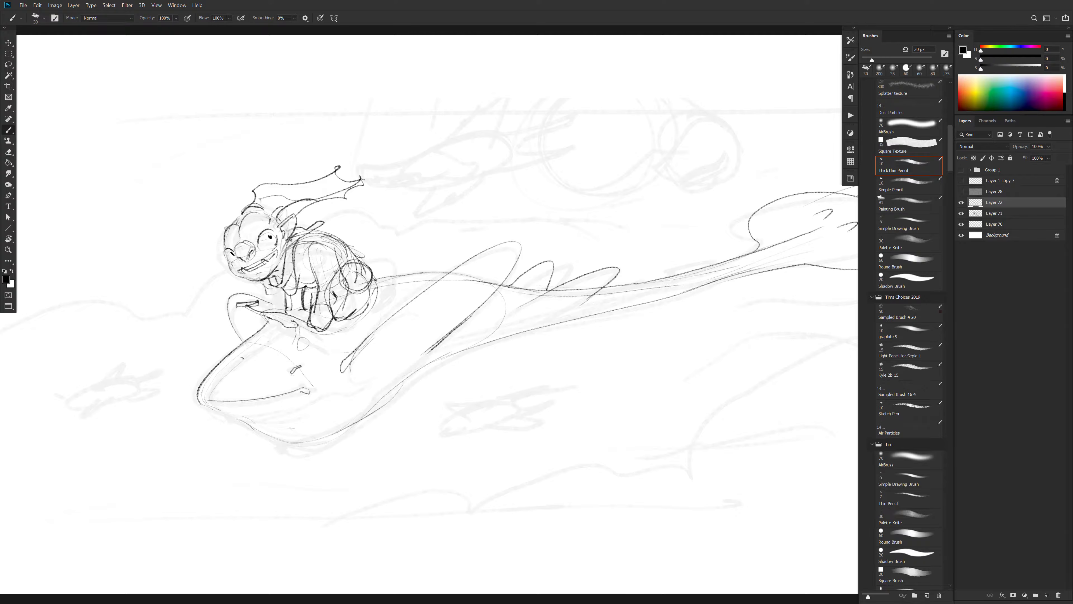
# Add small spikes on the creature's head and back, a ringed harness strap, and firm lines for the lower jaw and mouth
pyautogui.moveTo(229, 351)
pyautogui.mouseDown()
pyautogui.moveTo(239, 340)
pyautogui.moveTo(280, 349)
pyautogui.mouseUp()
pyautogui.moveTo(380, 279)
pyautogui.mouseDown()
pyautogui.moveTo(393, 273)
pyautogui.moveTo(412, 287)
pyautogui.moveTo(433, 275)
pyautogui.mouseUp()
pyautogui.moveTo(274, 324)
pyautogui.mouseDown()
pyautogui.moveTo(339, 342)
pyautogui.moveTo(320, 349)
pyautogui.moveTo(328, 361)
pyautogui.moveTo(338, 343)
pyautogui.moveTo(327, 353)
pyautogui.moveTo(337, 348)
pyautogui.moveTo(323, 434)
pyautogui.mouseUp()
pyautogui.moveTo(336, 361)
pyautogui.mouseDown()
pyautogui.moveTo(330, 429)
pyautogui.moveTo(311, 443)
pyautogui.moveTo(284, 445)
pyautogui.moveTo(213, 410)
pyautogui.mouseUp()
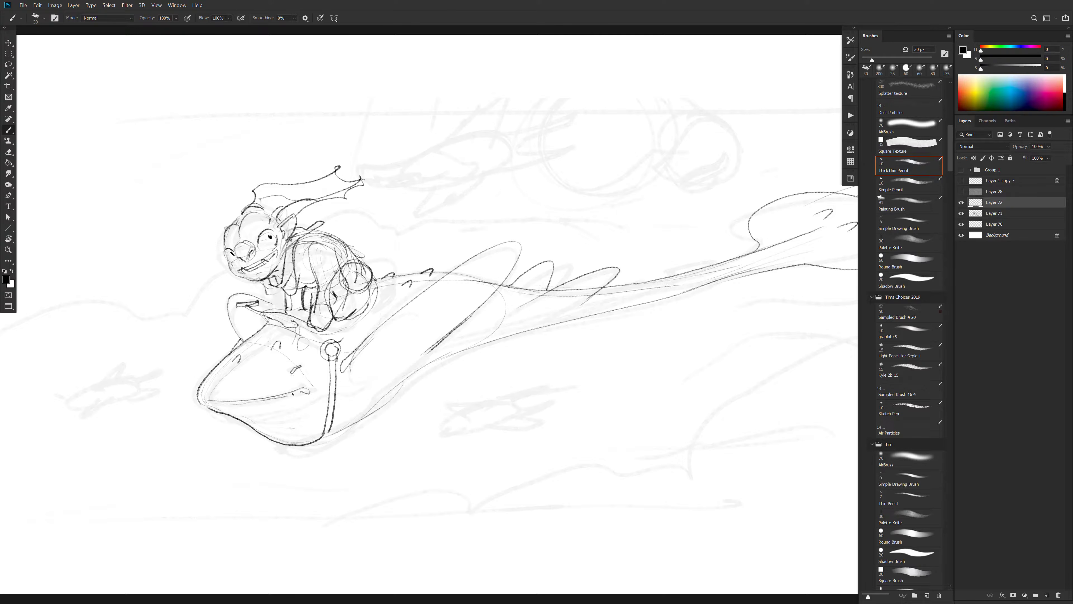
pyautogui.moveTo(261, 401); pyautogui.dragTo(249, 399)
pyautogui.moveTo(249, 401); pyautogui.dragTo(210, 405)
pyautogui.moveTo(234, 411); pyautogui.dragTo(266, 421)
# Check the sketch with the pencil layer hidden and shown, and view the canvas full screen without the interface
pyautogui.press('f')
pyautogui.press('f')
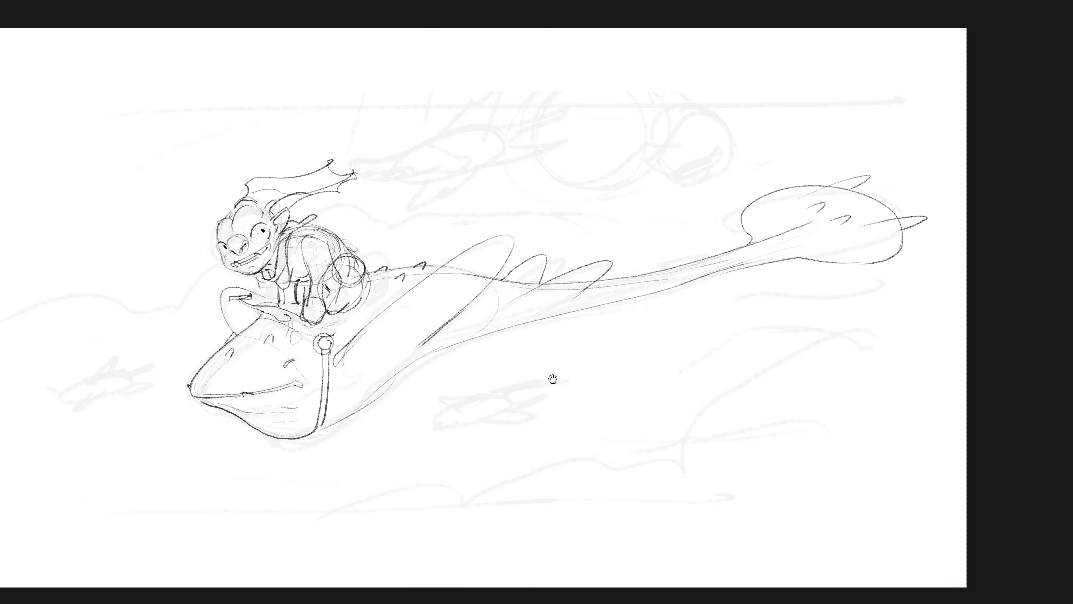
pyautogui.press('f')
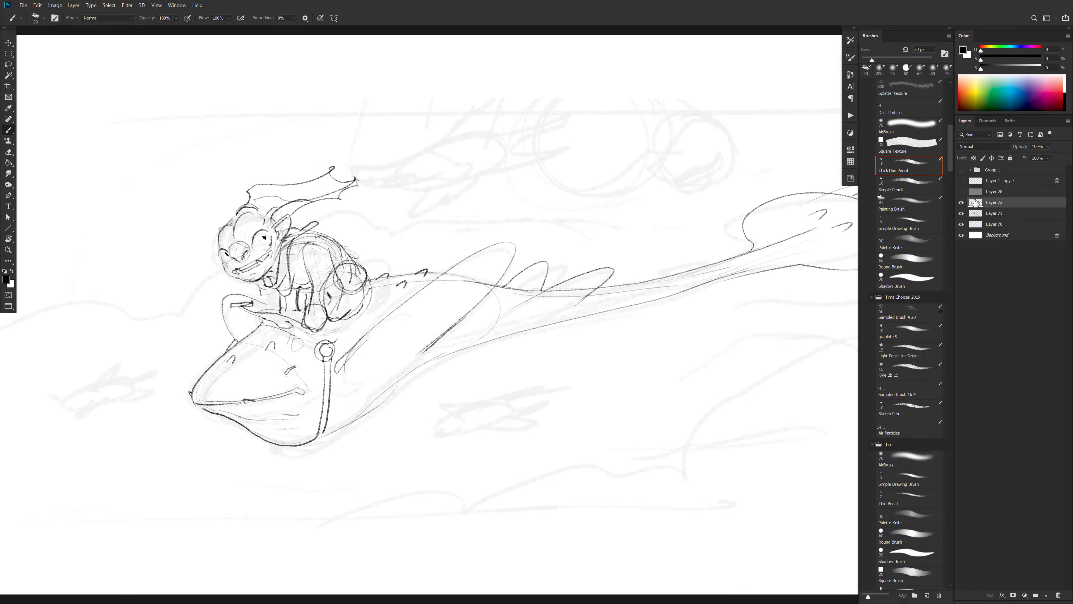
pyautogui.click(961, 202)
pyautogui.click(961, 202)
pyautogui.press('f')
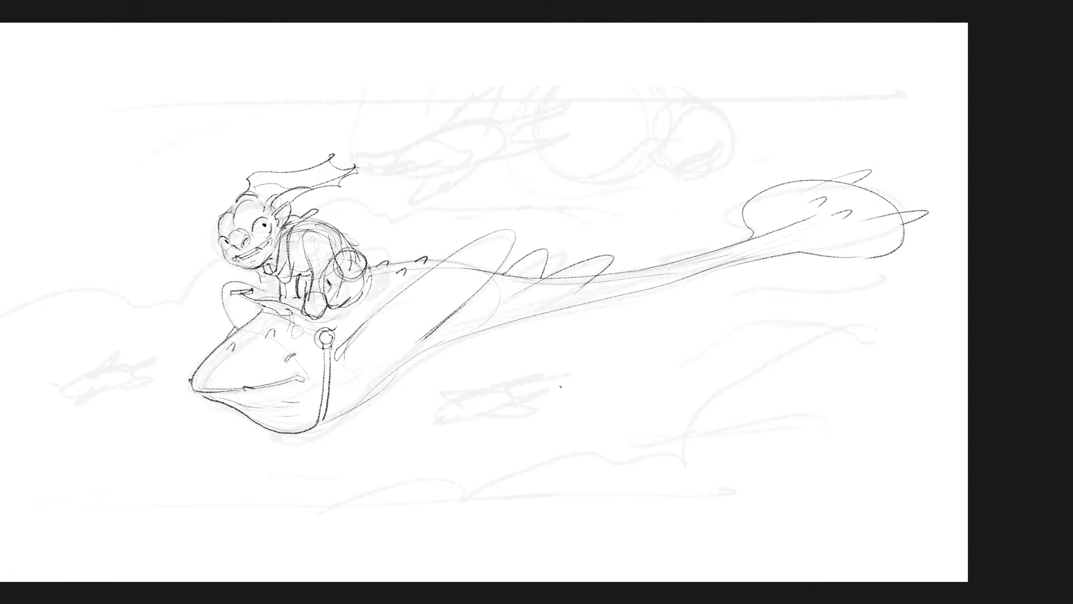
pyautogui.moveTo(502, 388); pyautogui.dragTo(604, 406)
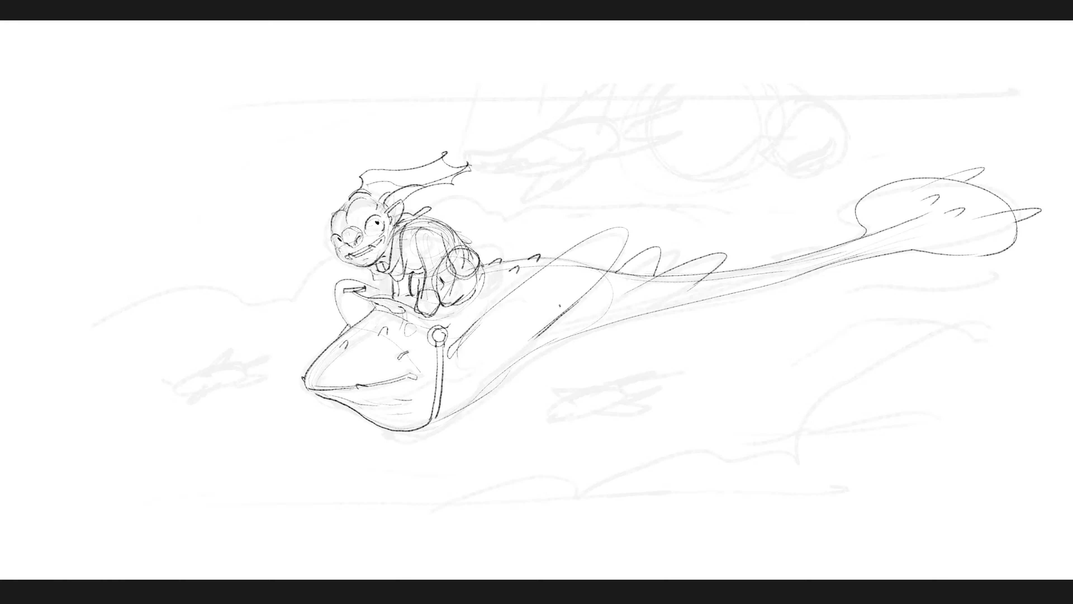
# Darken the long side fin's contour and add the rider's rear foot and an upright post behind the seat
pyautogui.moveTo(458, 344)
pyautogui.mouseDown()
pyautogui.moveTo(481, 316)
pyautogui.moveTo(624, 227)
pyautogui.moveTo(622, 258)
pyautogui.mouseUp()
pyautogui.moveTo(498, 288); pyautogui.dragTo(489, 293)
pyautogui.moveTo(407, 311)
pyautogui.mouseDown()
pyautogui.moveTo(473, 307)
pyautogui.moveTo(496, 280)
pyautogui.moveTo(487, 223)
pyautogui.moveTo(493, 243)
pyautogui.moveTo(474, 252)
pyautogui.mouseUp()
pyautogui.moveTo(441, 323)
pyautogui.mouseDown()
pyautogui.moveTo(480, 309)
pyautogui.moveTo(447, 270)
pyautogui.moveTo(447, 308)
pyautogui.moveTo(473, 305)
pyautogui.moveTo(479, 282)
pyautogui.moveTo(491, 290)
pyautogui.moveTo(484, 305)
pyautogui.moveTo(490, 285)
pyautogui.mouseUp()
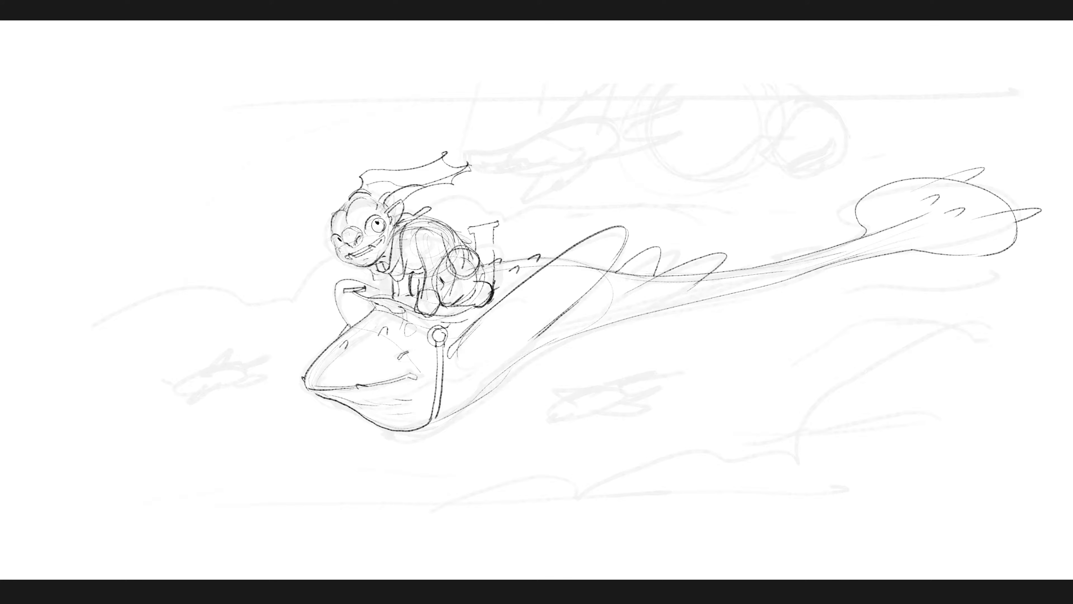
# Rework the rider's eyes and the outline of the far cheek and forehead
pyautogui.moveTo(379, 224)
pyautogui.mouseDown()
pyautogui.moveTo(365, 230)
pyautogui.moveTo(375, 219)
pyautogui.mouseUp()
pyautogui.moveTo(335, 240); pyautogui.dragTo(346, 262)
pyautogui.hotkey('ctrl', 'z')
pyautogui.moveTo(331, 217); pyautogui.dragTo(335, 252)
pyautogui.moveTo(562, 289); pyautogui.dragTo(563, 292)
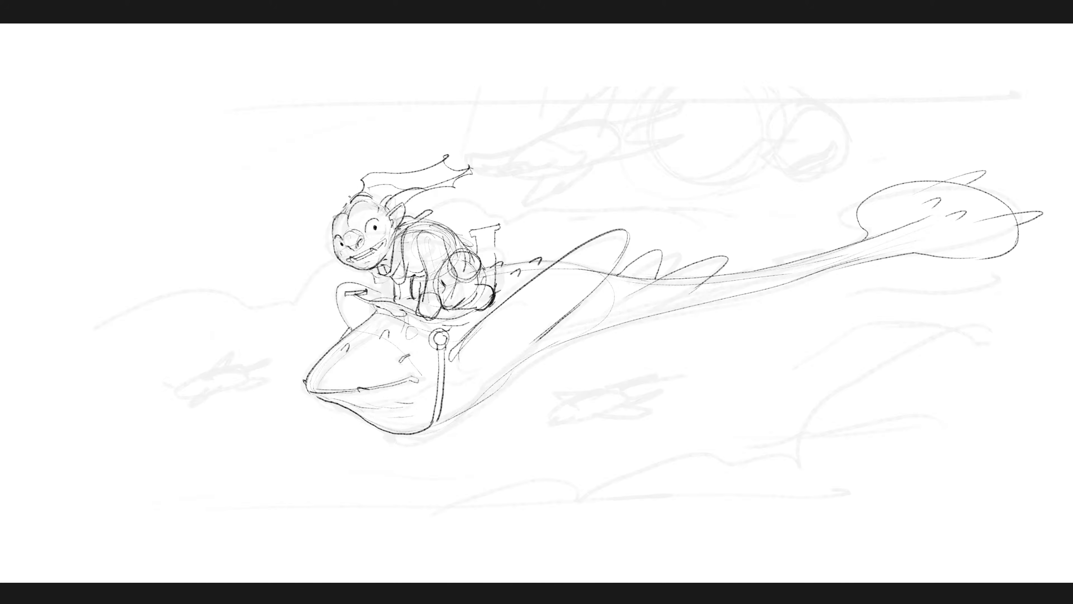
# Undo the latest forehead strokes and redraw the skull as a smooth, bald dome
pyautogui.moveTo(337, 214)
pyautogui.mouseDown()
pyautogui.moveTo(335, 201)
pyautogui.moveTo(367, 204)
pyautogui.mouseUp()
pyautogui.hotkey('ctrl', 'z')
pyautogui.hotkey('ctrl', 'z')
pyautogui.hotkey('ctrl', 'z')
pyautogui.hotkey('ctrl', 'z')
pyautogui.moveTo(336, 212)
pyautogui.mouseDown()
pyautogui.moveTo(352, 196)
pyautogui.moveTo(391, 203)
pyautogui.moveTo(350, 220)
pyautogui.moveTo(383, 195)
pyautogui.moveTo(344, 206)
pyautogui.moveTo(368, 203)
pyautogui.moveTo(340, 223)
pyautogui.moveTo(365, 182)
pyautogui.mouseUp()
pyautogui.press('e')
pyautogui.press('b')
pyautogui.moveTo(333, 248)
pyautogui.mouseDown()
pyautogui.moveTo(333, 219)
pyautogui.moveTo(350, 191)
pyautogui.mouseUp()
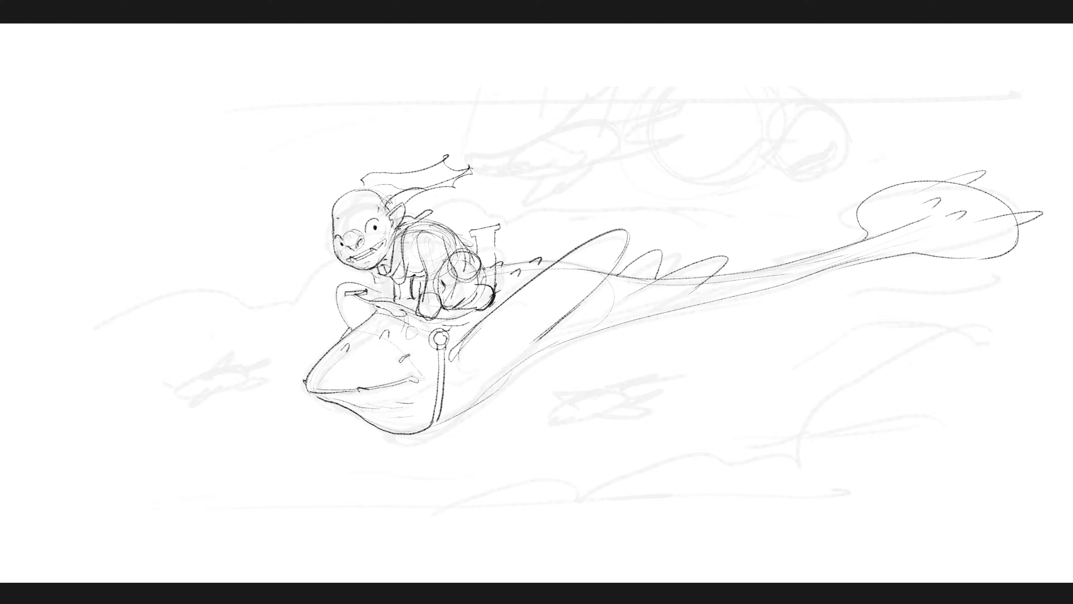
# Add curved stripes across the rider's scalp and an eyebrow above the eye
pyautogui.moveTo(337, 217)
pyautogui.mouseDown()
pyautogui.moveTo(356, 191)
pyautogui.moveTo(349, 212)
pyautogui.moveTo(364, 188)
pyautogui.moveTo(346, 200)
pyautogui.moveTo(348, 214)
pyautogui.moveTo(381, 191)
pyautogui.mouseUp()
pyautogui.moveTo(361, 224)
pyautogui.mouseDown()
pyautogui.moveTo(369, 213)
pyautogui.moveTo(360, 225)
pyautogui.mouseUp()
pyautogui.hotkey('ctrl', 'z')
pyautogui.hotkey('ctrl', 'z')
pyautogui.moveTo(361, 219); pyautogui.dragTo(373, 217)
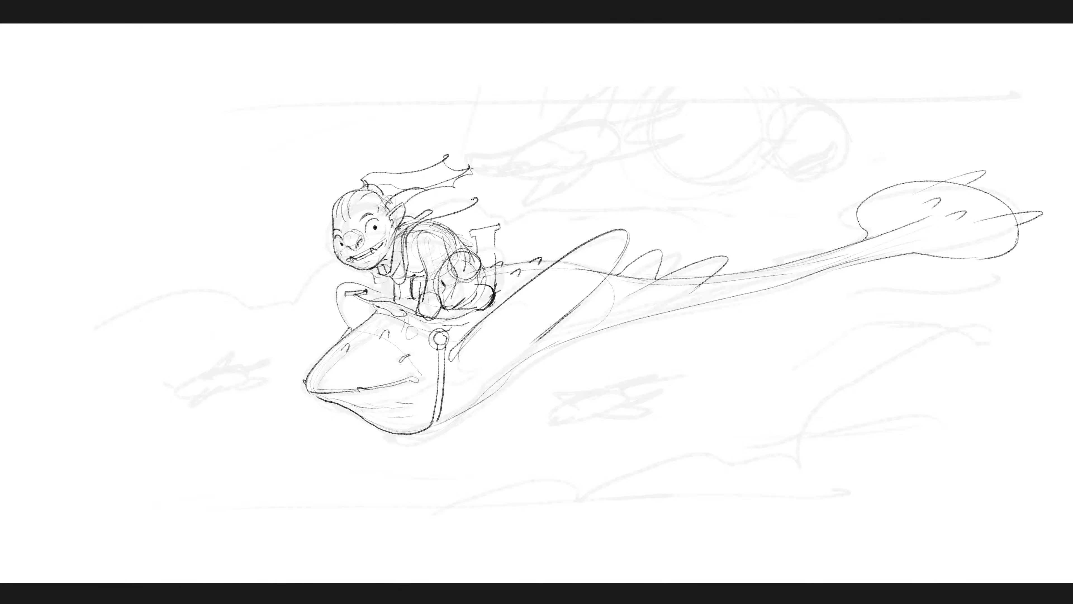
# Draw a scarf tail streaming back from the rider's neck and strengthen the collar folds
pyautogui.moveTo(478, 198)
pyautogui.mouseDown()
pyautogui.moveTo(407, 211)
pyautogui.moveTo(437, 225)
pyautogui.mouseUp()
pyautogui.moveTo(397, 254)
pyautogui.mouseDown()
pyautogui.moveTo(400, 232)
pyautogui.moveTo(434, 205)
pyautogui.moveTo(404, 226)
pyautogui.mouseUp()
pyautogui.moveTo(394, 301); pyautogui.dragTo(393, 286)
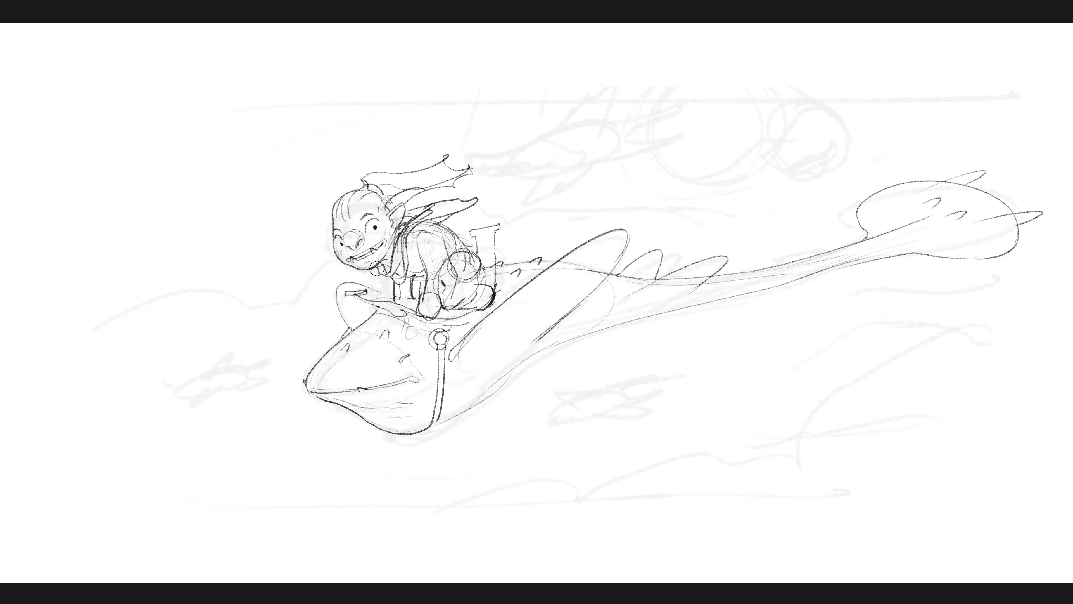
# Firm up the saddle's raised front and draw the bundled gear with a knobbed rod behind the rider
pyautogui.moveTo(394, 296)
pyautogui.mouseDown()
pyautogui.moveTo(356, 282)
pyautogui.moveTo(336, 290)
pyautogui.moveTo(340, 340)
pyautogui.mouseUp()
pyautogui.moveTo(354, 297); pyautogui.dragTo(393, 309)
pyautogui.moveTo(490, 241)
pyautogui.mouseDown()
pyautogui.moveTo(522, 252)
pyautogui.moveTo(495, 272)
pyautogui.moveTo(497, 252)
pyautogui.moveTo(512, 247)
pyautogui.moveTo(541, 269)
pyautogui.moveTo(497, 265)
pyautogui.moveTo(529, 271)
pyautogui.moveTo(519, 262)
pyautogui.moveTo(539, 203)
pyautogui.moveTo(526, 267)
pyautogui.moveTo(513, 276)
pyautogui.moveTo(518, 262)
pyautogui.moveTo(530, 274)
pyautogui.moveTo(498, 292)
pyautogui.moveTo(518, 253)
pyautogui.moveTo(513, 268)
pyautogui.moveTo(510, 258)
pyautogui.moveTo(526, 250)
pyautogui.moveTo(511, 280)
pyautogui.moveTo(523, 254)
pyautogui.moveTo(509, 260)
pyautogui.moveTo(526, 276)
pyautogui.moveTo(508, 270)
pyautogui.moveTo(500, 290)
pyautogui.moveTo(536, 273)
pyautogui.moveTo(545, 234)
pyautogui.moveTo(558, 236)
pyautogui.moveTo(529, 249)
pyautogui.moveTo(498, 245)
pyautogui.moveTo(503, 231)
pyautogui.moveTo(491, 228)
pyautogui.moveTo(499, 290)
pyautogui.moveTo(491, 276)
pyautogui.moveTo(454, 309)
pyautogui.mouseUp()
# Clear the construction circle at the rider's hip, draw a belt pouch there and clean up the arm area
pyautogui.press('e')
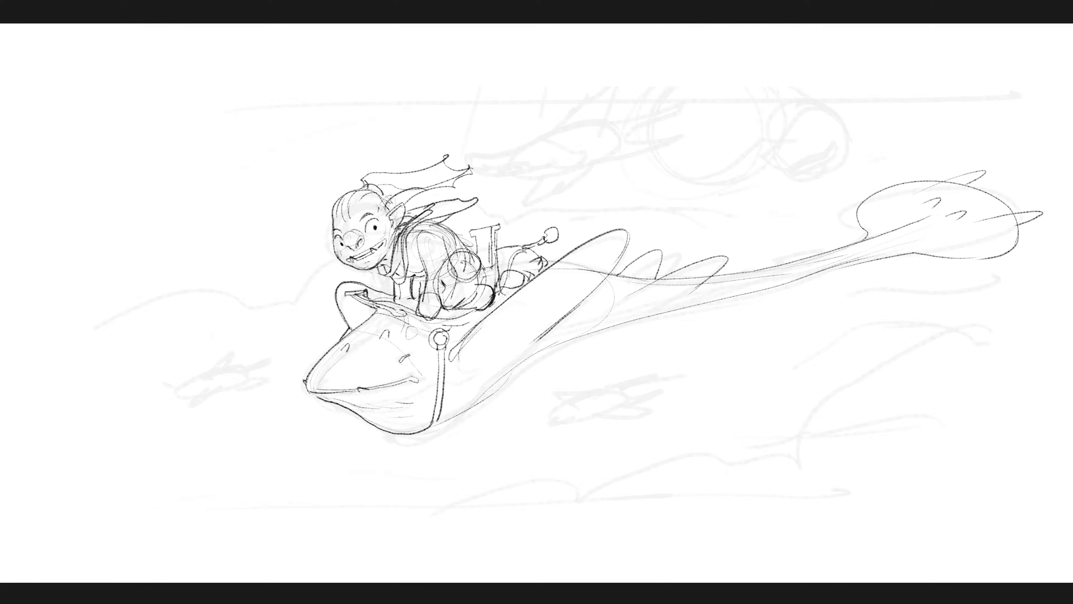
pyautogui.moveTo(462, 262)
pyautogui.mouseDown()
pyautogui.moveTo(464, 233)
pyautogui.moveTo(470, 258)
pyautogui.moveTo(459, 273)
pyautogui.moveTo(486, 259)
pyautogui.moveTo(472, 263)
pyautogui.mouseUp()
pyautogui.moveTo(477, 264); pyautogui.dragTo(464, 279)
pyautogui.moveTo(407, 241)
pyautogui.mouseDown()
pyautogui.moveTo(447, 234)
pyautogui.moveTo(460, 273)
pyautogui.moveTo(436, 278)
pyautogui.moveTo(438, 254)
pyautogui.moveTo(447, 305)
pyautogui.mouseUp()
pyautogui.press('e')
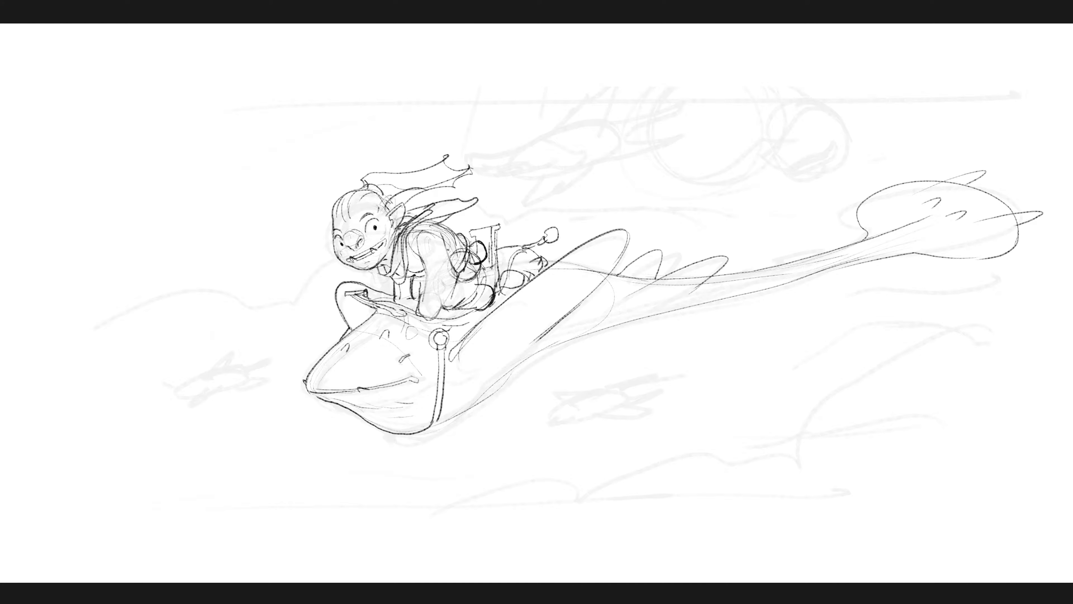
# Redraw the rider's near arm reaching down to a cuff and hand gripping the saddle
pyautogui.moveTo(441, 241)
pyautogui.mouseDown()
pyautogui.moveTo(457, 269)
pyautogui.moveTo(446, 304)
pyautogui.moveTo(455, 278)
pyautogui.moveTo(436, 316)
pyautogui.moveTo(422, 295)
pyautogui.moveTo(416, 316)
pyautogui.moveTo(429, 323)
pyautogui.moveTo(437, 308)
pyautogui.moveTo(421, 315)
pyautogui.moveTo(429, 320)
pyautogui.moveTo(419, 303)
pyautogui.moveTo(400, 314)
pyautogui.mouseUp()
pyautogui.press('e')
pyautogui.press('b')
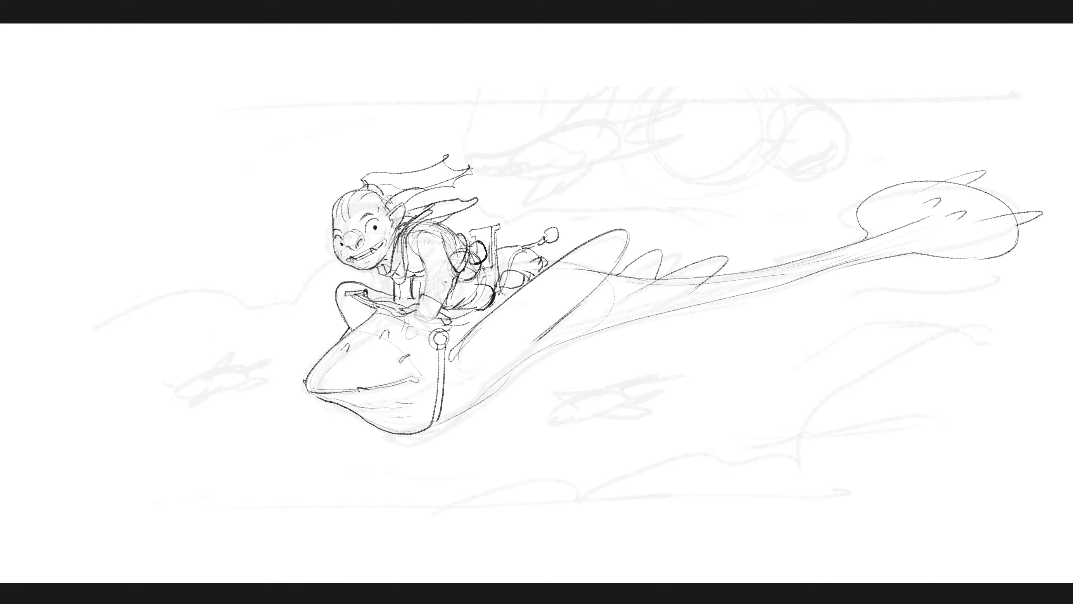
pyautogui.moveTo(452, 275)
pyautogui.mouseDown()
pyautogui.moveTo(399, 286)
pyautogui.moveTo(403, 294)
pyautogui.moveTo(397, 269)
pyautogui.moveTo(439, 263)
pyautogui.moveTo(431, 295)
pyautogui.moveTo(394, 288)
pyautogui.moveTo(386, 300)
pyautogui.moveTo(397, 276)
pyautogui.moveTo(404, 303)
pyautogui.mouseUp()
pyautogui.press('e')
pyautogui.press('b')
pyautogui.moveTo(421, 275)
pyautogui.mouseDown()
pyautogui.moveTo(407, 303)
pyautogui.moveTo(432, 304)
pyautogui.moveTo(394, 303)
pyautogui.mouseUp()
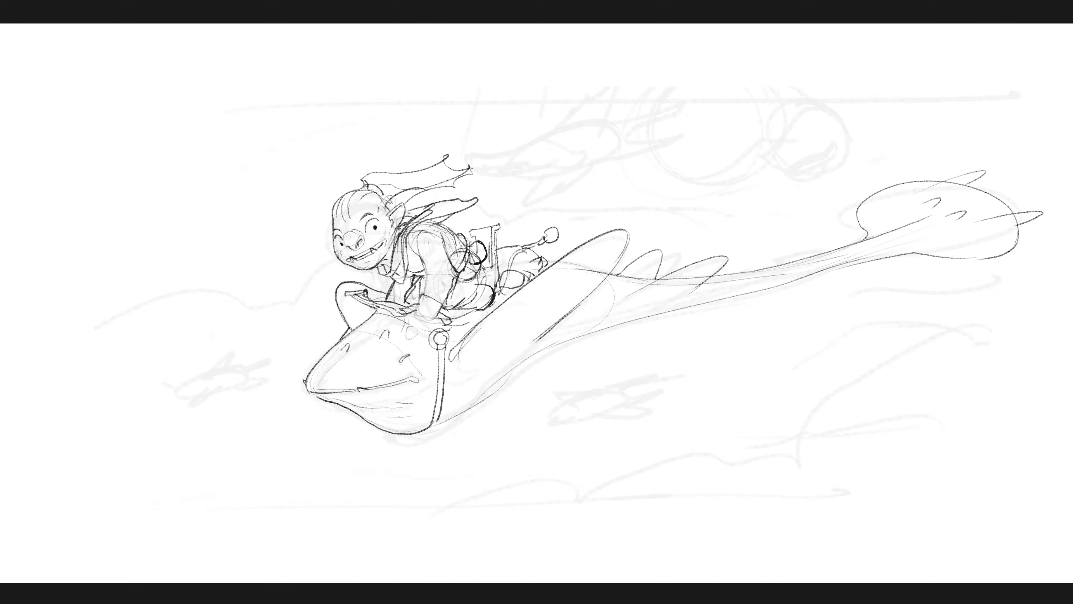
# Define the near sleeve's edge and fill the space between the rider's arms with dark hatching
pyautogui.moveTo(428, 259); pyautogui.dragTo(432, 320)
pyautogui.moveTo(410, 276); pyautogui.dragTo(405, 294)
pyautogui.moveTo(405, 280); pyautogui.dragTo(398, 301)
pyautogui.moveTo(399, 282); pyautogui.dragTo(389, 302)
pyautogui.keyDown('alt'); pyautogui.click(456, 261); pyautogui.keyUp('alt')
pyautogui.keyDown('alt'); pyautogui.click(456, 262); pyautogui.keyUp('alt')
pyautogui.keyDown('alt'); pyautogui.click(458, 261); pyautogui.keyUp('alt')
pyautogui.keyDown('ctrl'); pyautogui.click(473, 270); pyautogui.keyUp('ctrl')
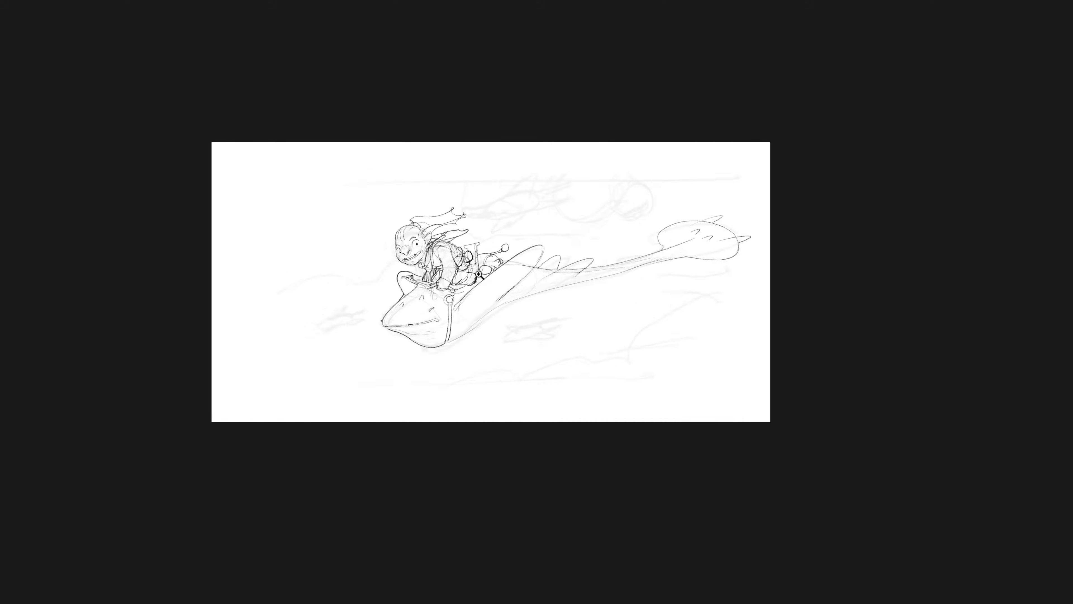
pyautogui.keyDown('ctrl'); pyautogui.click(480, 271); pyautogui.keyUp('ctrl')
pyautogui.keyDown('ctrl'); pyautogui.click(481, 271); pyautogui.keyUp('ctrl')
pyautogui.moveTo(498, 267); pyautogui.dragTo(504, 273)
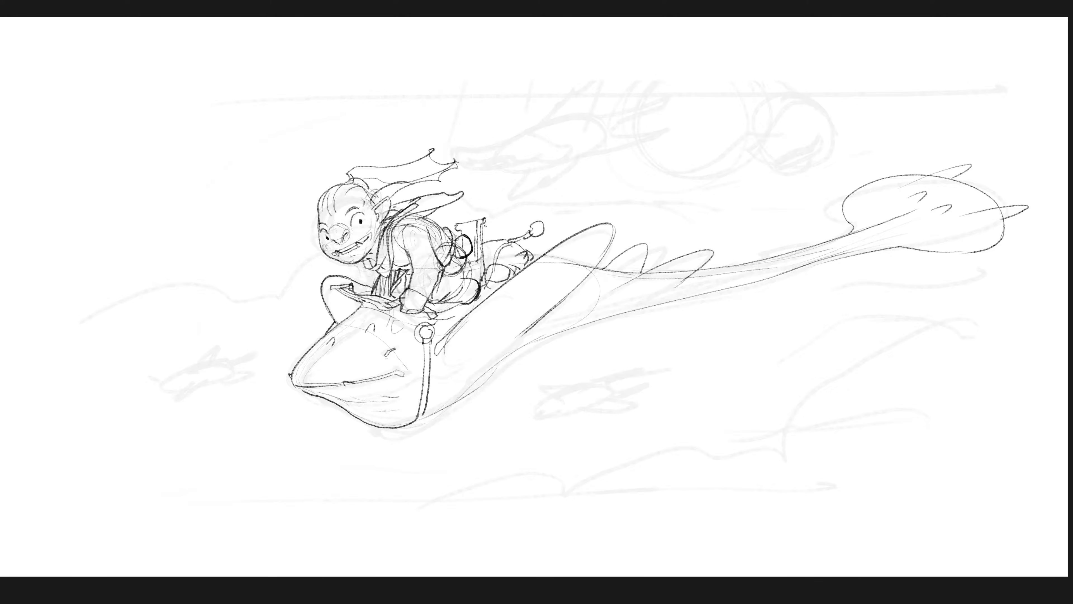
# Detail the post and gear behind the seat, then redraw the rider's lower leg, saddle edge and harness ring
pyautogui.moveTo(488, 217)
pyautogui.mouseDown()
pyautogui.moveTo(481, 235)
pyautogui.moveTo(480, 219)
pyautogui.moveTo(440, 258)
pyautogui.moveTo(443, 231)
pyautogui.moveTo(469, 239)
pyautogui.moveTo(502, 229)
pyautogui.moveTo(484, 235)
pyautogui.moveTo(507, 239)
pyautogui.moveTo(484, 255)
pyautogui.mouseUp()
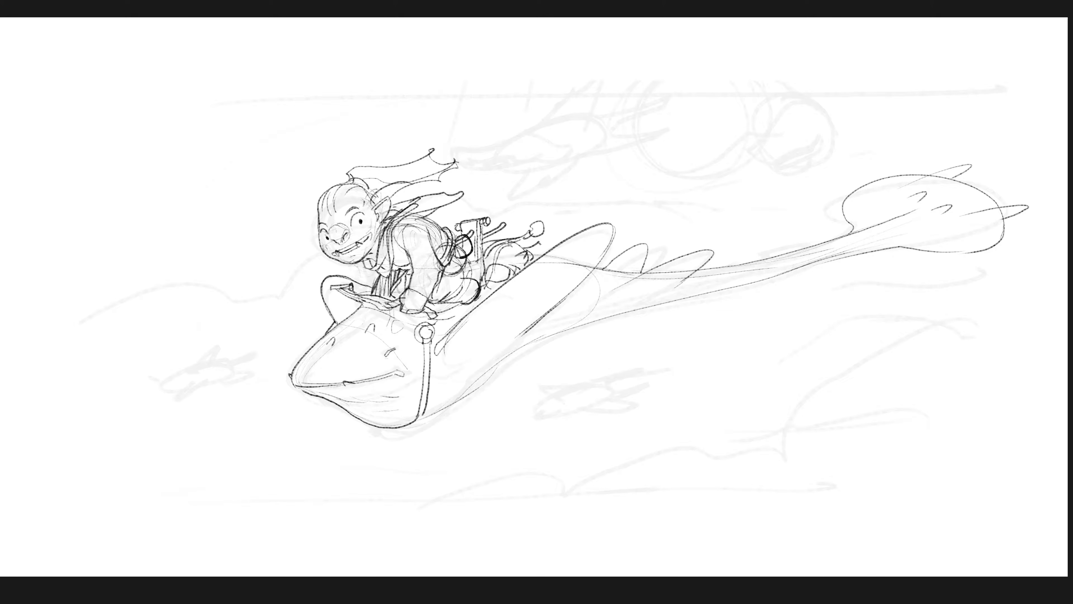
pyautogui.moveTo(539, 243); pyautogui.dragTo(528, 252)
pyautogui.press('e')
pyautogui.moveTo(476, 293)
pyautogui.mouseDown()
pyautogui.moveTo(459, 292)
pyautogui.moveTo(465, 284)
pyautogui.moveTo(438, 306)
pyautogui.moveTo(483, 283)
pyautogui.moveTo(461, 315)
pyautogui.moveTo(460, 292)
pyautogui.moveTo(459, 321)
pyautogui.moveTo(468, 281)
pyautogui.mouseUp()
pyautogui.press('b')
pyautogui.moveTo(465, 281)
pyautogui.mouseDown()
pyautogui.moveTo(465, 298)
pyautogui.moveTo(484, 302)
pyautogui.moveTo(465, 294)
pyautogui.moveTo(462, 306)
pyautogui.moveTo(485, 296)
pyautogui.moveTo(463, 315)
pyautogui.moveTo(404, 325)
pyautogui.mouseUp()
pyautogui.moveTo(421, 332)
pyautogui.mouseDown()
pyautogui.moveTo(450, 324)
pyautogui.moveTo(412, 332)
pyautogui.moveTo(439, 334)
pyautogui.mouseUp()
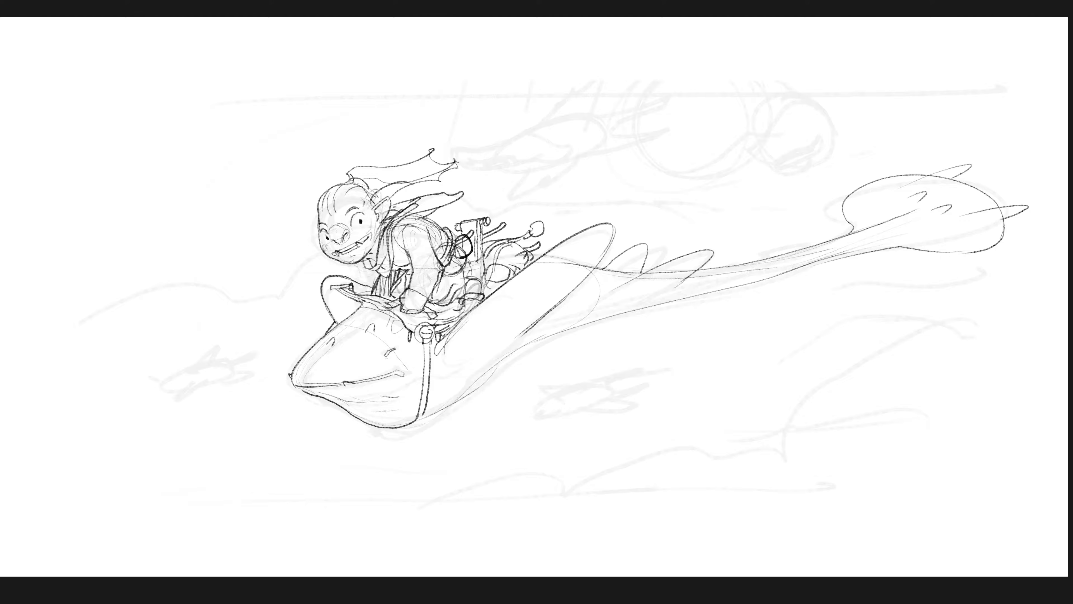
# Strengthen the edges of the creature's long side fin with darker, layered strokes
pyautogui.moveTo(366, 305); pyautogui.dragTo(353, 313)
pyautogui.hotkey('ctrl', 'z')
pyautogui.moveTo(459, 323); pyautogui.dragTo(435, 355)
pyautogui.moveTo(609, 244); pyautogui.dragTo(558, 307)
pyautogui.moveTo(577, 283); pyautogui.dragTo(535, 323)
pyautogui.moveTo(553, 300); pyautogui.dragTo(510, 338)
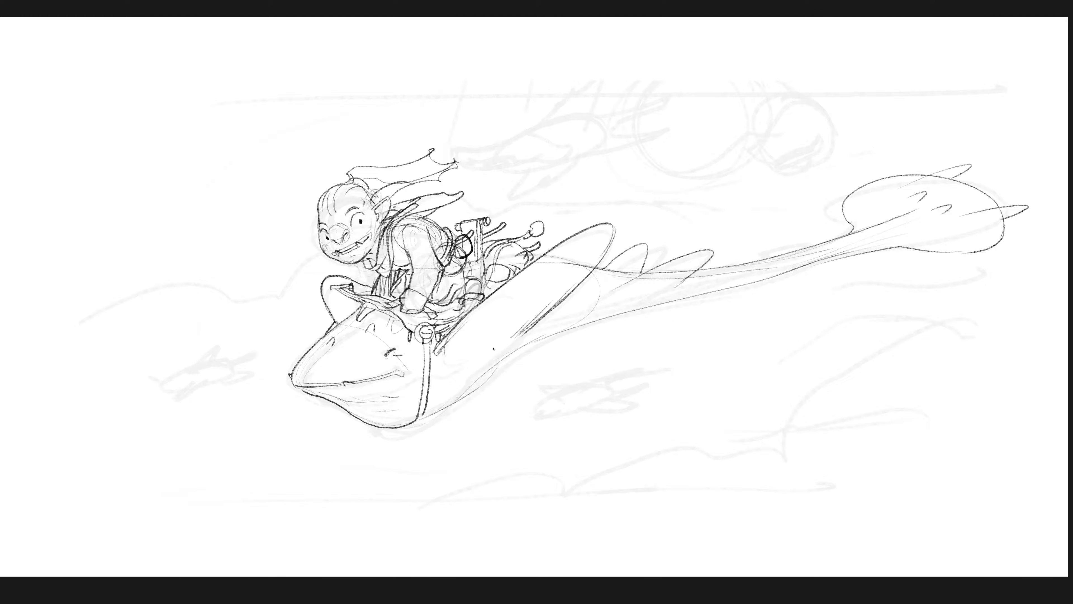
pyautogui.moveTo(498, 292); pyautogui.dragTo(443, 348)
# Darken the two pointed back fins and add a notched spike along the side fin's upper tip
pyautogui.moveTo(612, 291)
pyautogui.mouseDown()
pyautogui.moveTo(685, 254)
pyautogui.moveTo(715, 256)
pyautogui.moveTo(670, 280)
pyautogui.moveTo(646, 260)
pyautogui.moveTo(639, 273)
pyautogui.moveTo(648, 245)
pyautogui.moveTo(596, 271)
pyautogui.mouseUp()
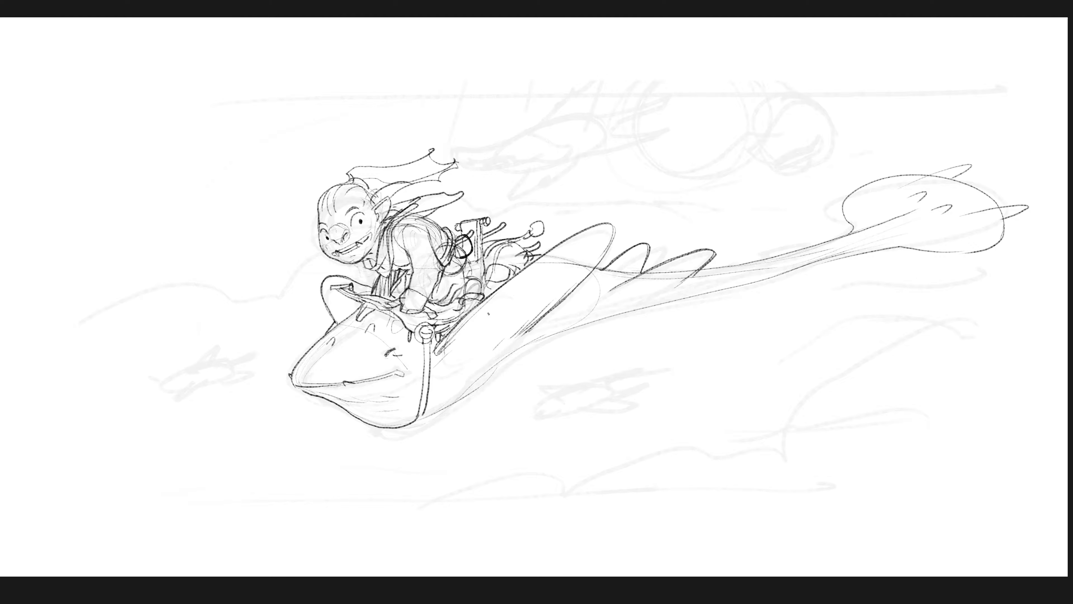
pyautogui.moveTo(532, 261); pyautogui.dragTo(603, 224)
pyautogui.moveTo(334, 295); pyautogui.dragTo(334, 301)
pyautogui.moveTo(676, 394); pyautogui.dragTo(604, 351)
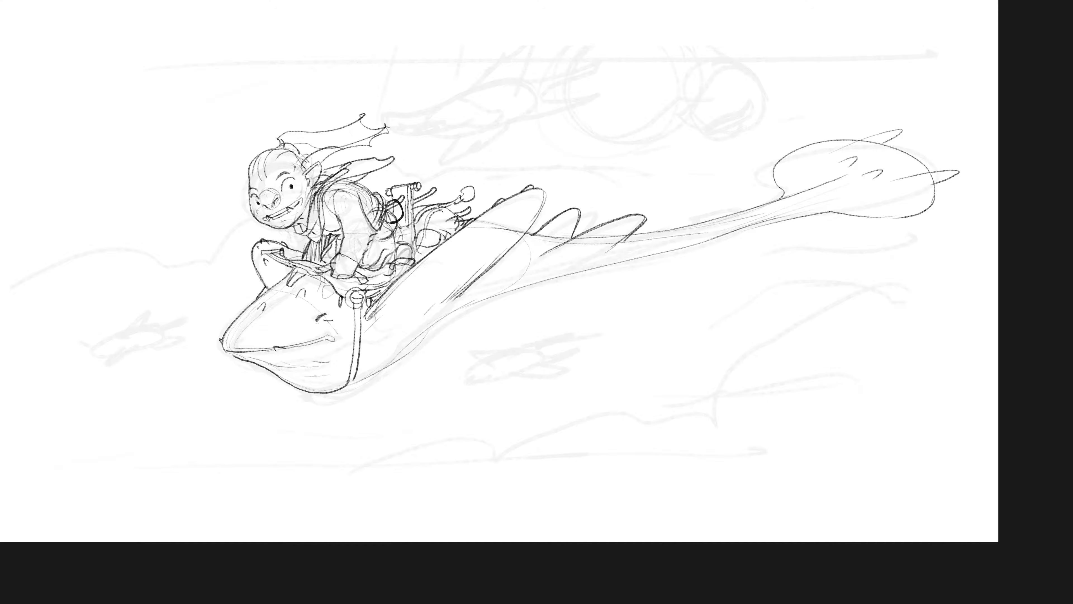
# Refine the rider's vest and sleeve lines and add a jagged end to the streaming scarf
pyautogui.moveTo(339, 220); pyautogui.dragTo(343, 236)
pyautogui.moveTo(332, 187)
pyautogui.mouseDown()
pyautogui.moveTo(327, 210)
pyautogui.moveTo(326, 193)
pyautogui.moveTo(348, 173)
pyautogui.moveTo(323, 195)
pyautogui.moveTo(321, 235)
pyautogui.mouseUp()
pyautogui.moveTo(318, 189); pyautogui.dragTo(303, 231)
pyautogui.moveTo(503, 301); pyautogui.dragTo(494, 312)
pyautogui.moveTo(329, 184)
pyautogui.mouseDown()
pyautogui.moveTo(382, 156)
pyautogui.moveTo(386, 169)
pyautogui.moveTo(373, 179)
pyautogui.moveTo(380, 164)
pyautogui.moveTo(350, 182)
pyautogui.moveTo(313, 183)
pyautogui.mouseUp()
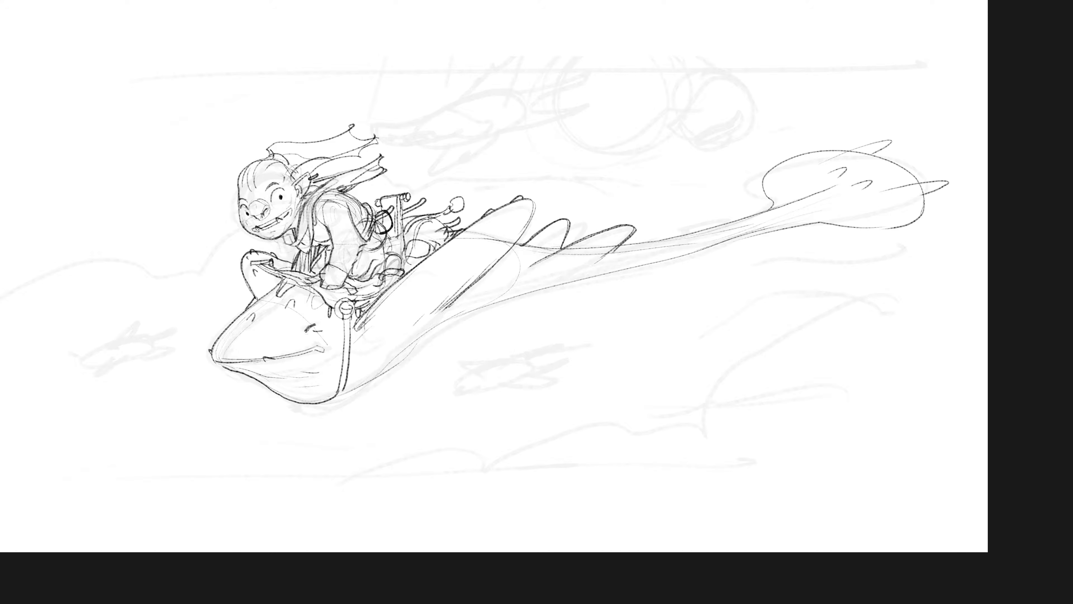
# Lighten stray lines on the rider's face and refine the nose and grin at closer zoom
pyautogui.press('e')
pyautogui.moveTo(262, 214)
pyautogui.mouseDown()
pyautogui.moveTo(271, 202)
pyautogui.moveTo(251, 224)
pyautogui.moveTo(270, 212)
pyautogui.moveTo(261, 197)
pyautogui.moveTo(288, 182)
pyautogui.mouseUp()
pyautogui.press('z')
pyautogui.click(269, 208)
pyautogui.press('b')
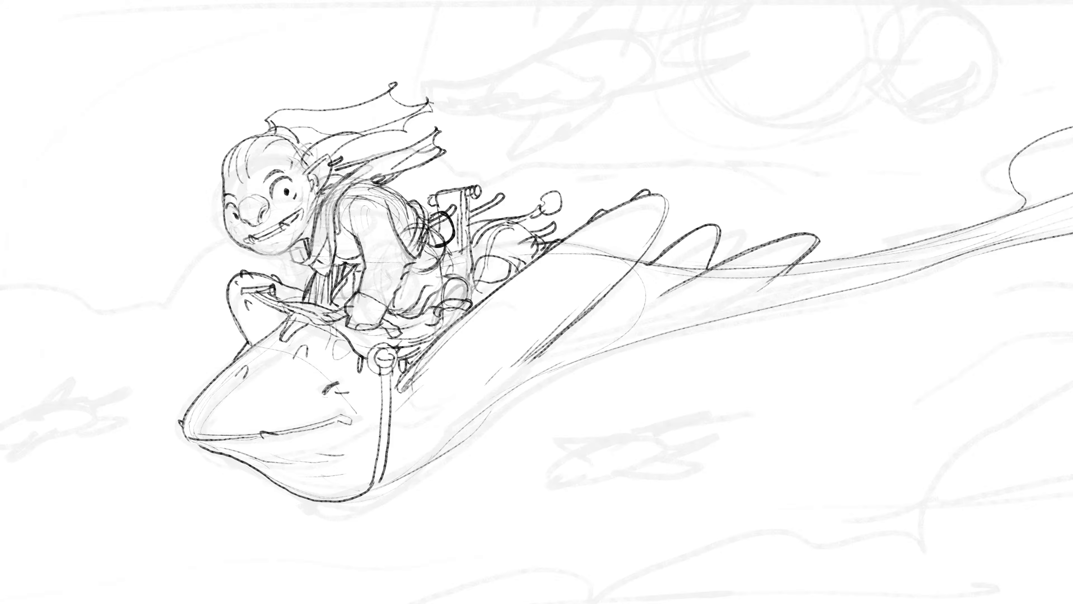
pyautogui.moveTo(282, 226); pyautogui.dragTo(254, 242)
pyautogui.scroll(-5, 400, 274)
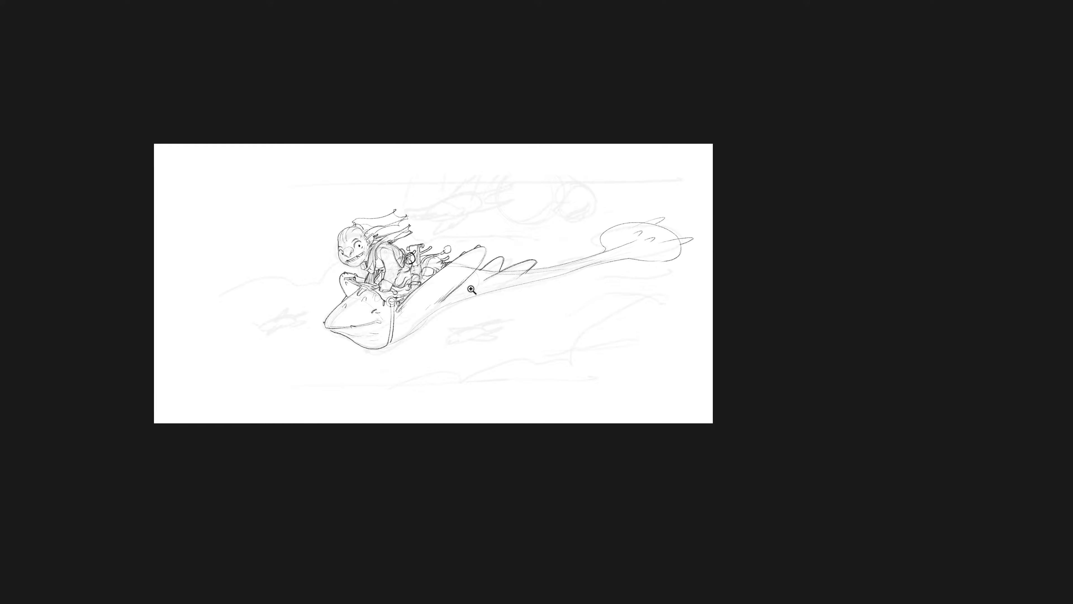
# Extend the streaming scarf with a pointed end and add small curved horns on the rider's head
pyautogui.scroll(4, 377, 231)
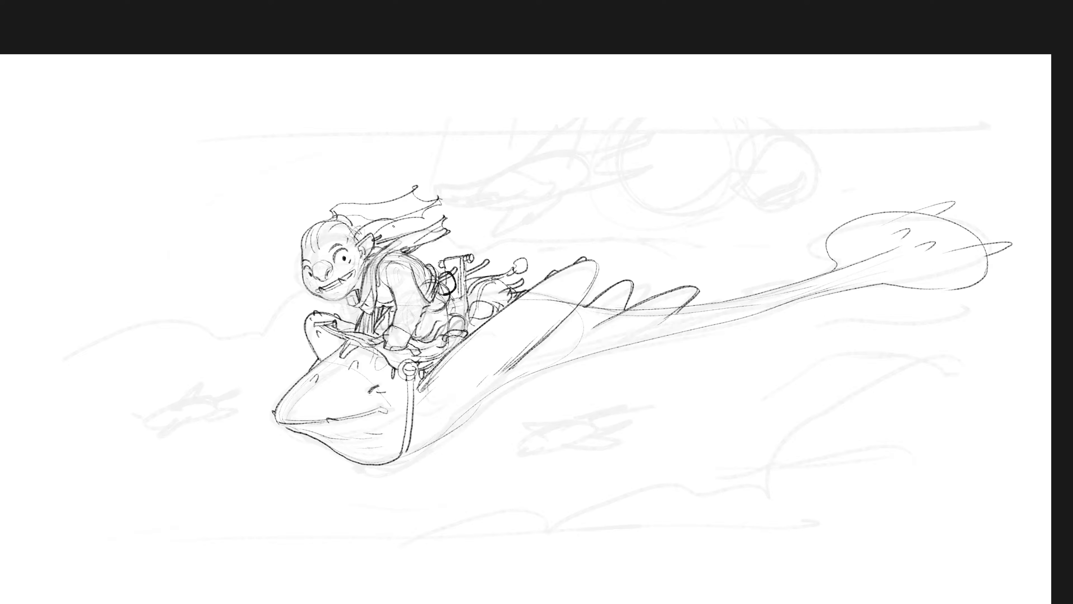
pyautogui.moveTo(386, 230); pyautogui.dragTo(375, 238)
pyautogui.moveTo(354, 222); pyautogui.dragTo(370, 222)
pyautogui.moveTo(355, 217)
pyautogui.mouseDown()
pyautogui.moveTo(340, 233)
pyautogui.moveTo(352, 227)
pyautogui.mouseUp()
pyautogui.moveTo(355, 224)
pyautogui.mouseDown()
pyautogui.moveTo(345, 233)
pyautogui.moveTo(317, 222)
pyautogui.moveTo(396, 205)
pyautogui.moveTo(361, 230)
pyautogui.moveTo(467, 202)
pyautogui.moveTo(330, 214)
pyautogui.mouseUp()
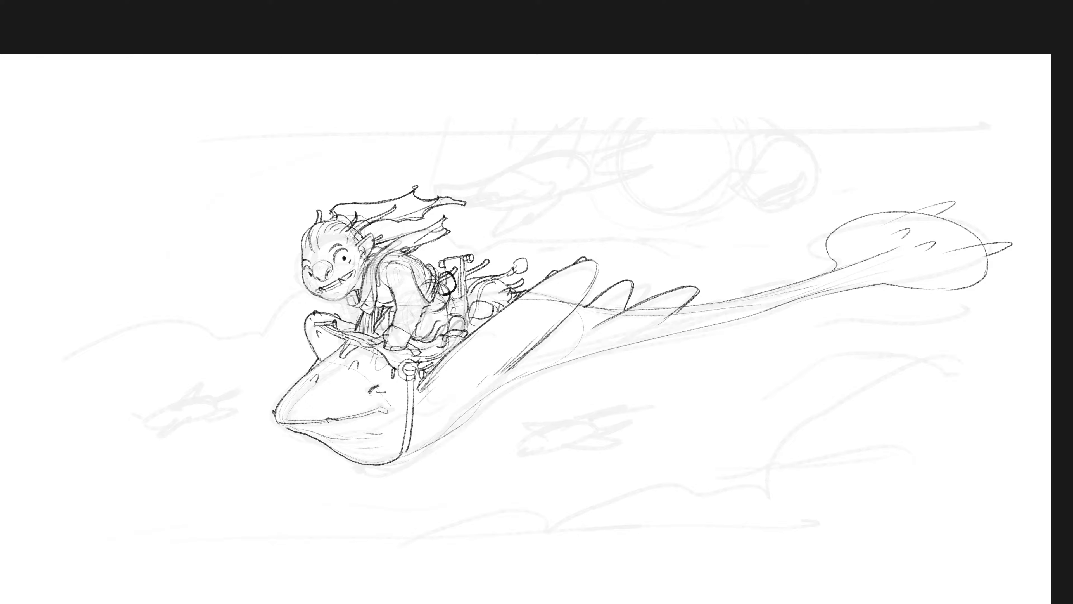
# Examine the whole composition at reduced size and in a mirrored view
pyautogui.keyDown('alt'); pyautogui.click(379, 275); pyautogui.keyUp('alt')
pyautogui.keyDown('alt'); pyautogui.click(379, 274); pyautogui.keyUp('alt')
pyautogui.keyDown('alt'); pyautogui.click(379, 274); pyautogui.keyUp('alt')
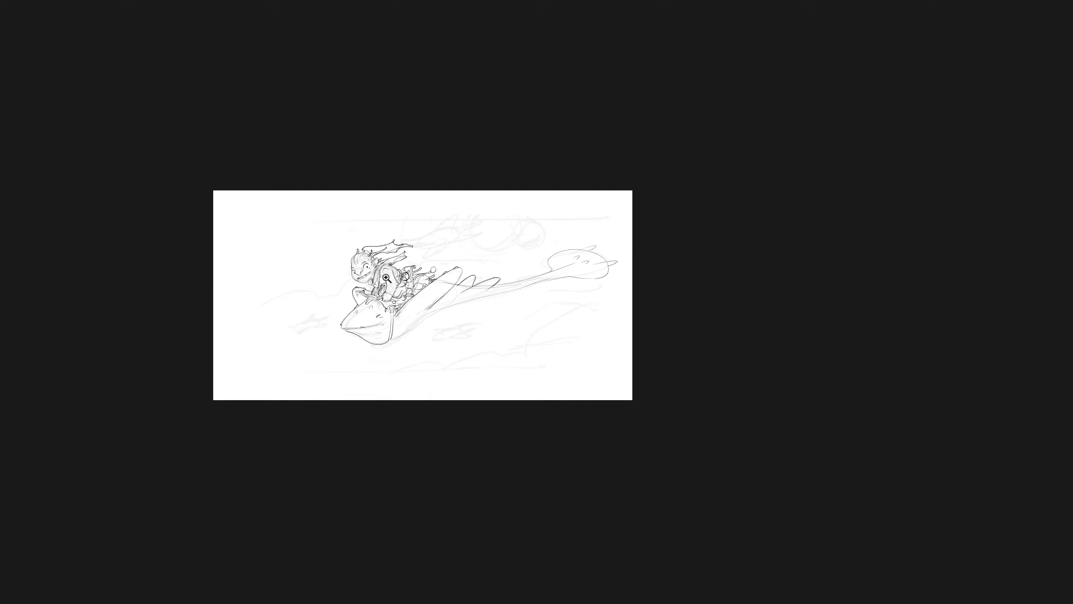
pyautogui.keyDown('ctrl'); pyautogui.click(379, 286); pyautogui.keyUp('ctrl')
pyautogui.keyDown('ctrl'); pyautogui.click(379, 285); pyautogui.keyUp('ctrl')
pyautogui.keyDown('ctrl'); pyautogui.click(379, 285); pyautogui.keyUp('ctrl')
pyautogui.moveTo(305, 270)
pyautogui.mouseDown()
pyautogui.moveTo(345, 265)
pyautogui.moveTo(333, 277)
pyautogui.mouseUp()
pyautogui.keyDown('alt'); pyautogui.click(372, 270); pyautogui.keyUp('alt')
pyautogui.keyDown('alt'); pyautogui.click(374, 271); pyautogui.keyUp('alt')
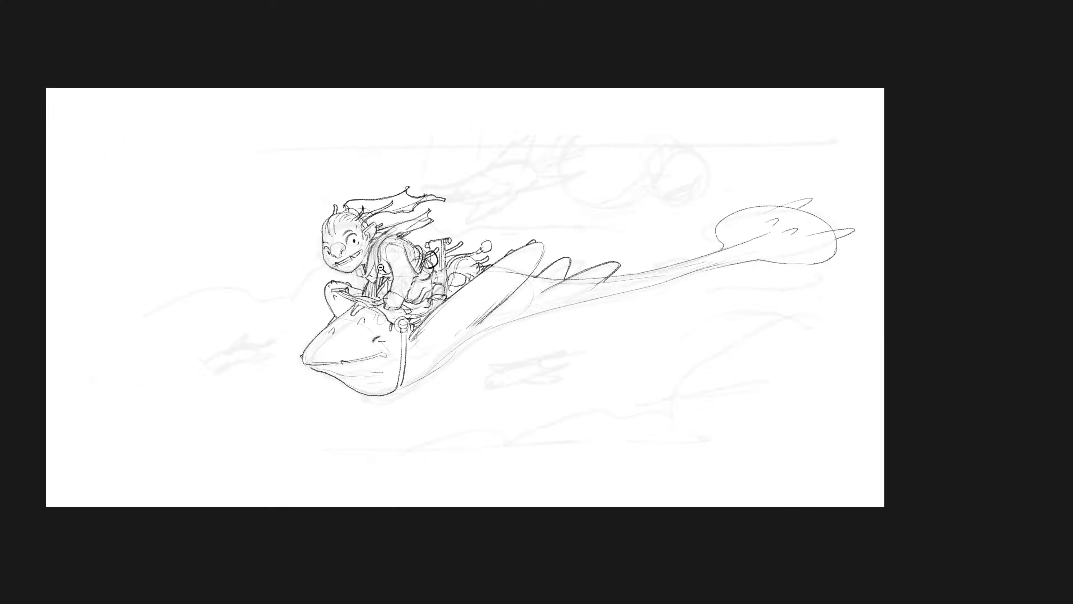
pyautogui.keyDown('alt'); pyautogui.click(378, 269); pyautogui.keyUp('alt')
pyautogui.keyDown('alt'); pyautogui.click(379, 268); pyautogui.keyUp('alt')
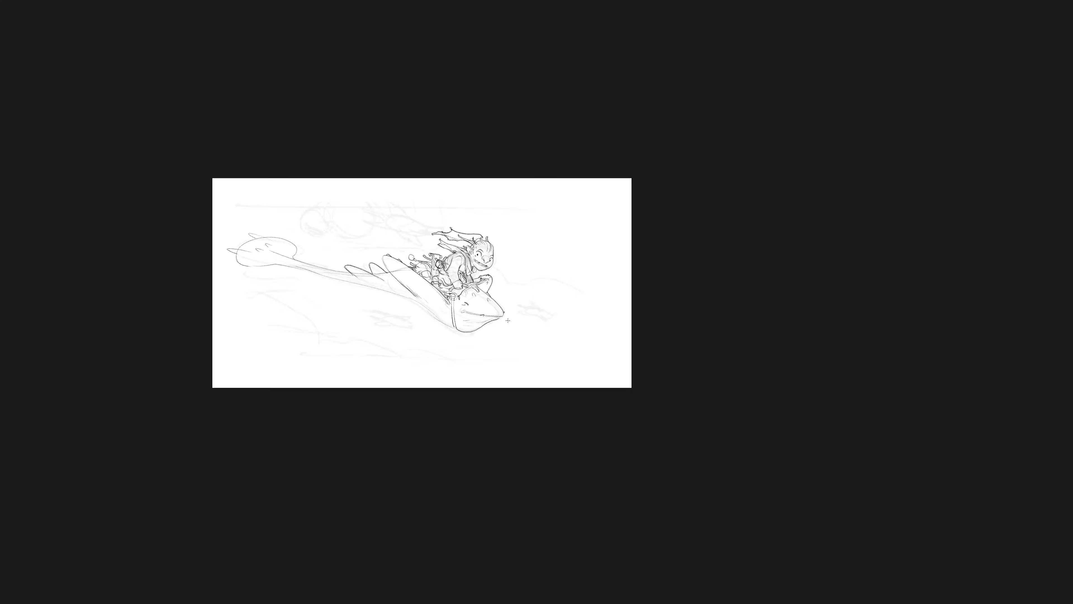
# Shift the rider's facial features slightly forward in the mirrored view and flip the canvas back to its original orientation
pyautogui.click(507, 294)
pyautogui.click(510, 288)
pyautogui.click(512, 283)
pyautogui.click(513, 283)
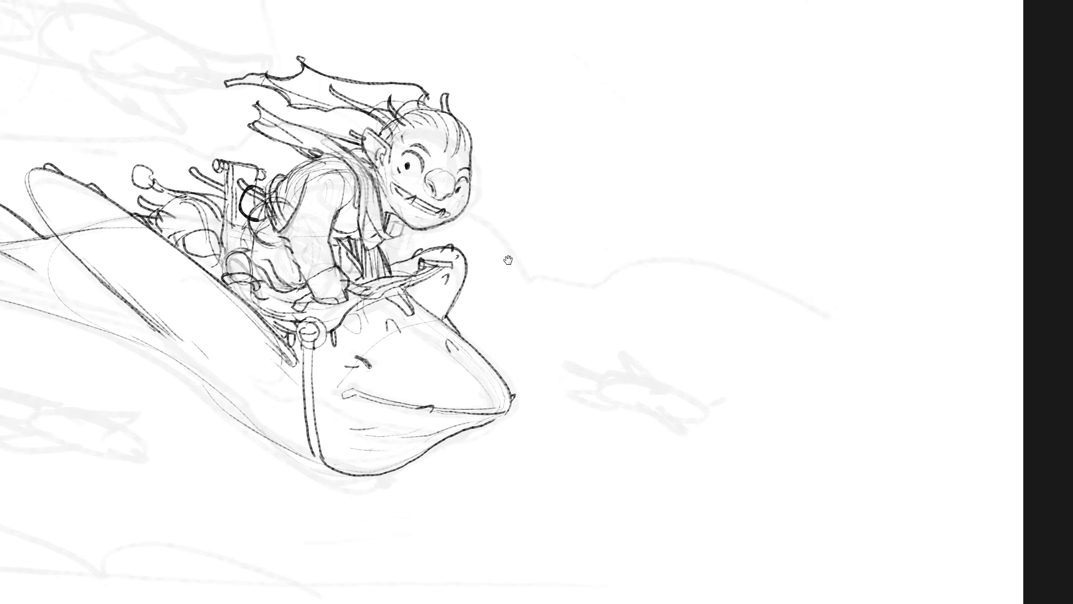
pyautogui.moveTo(523, 259); pyautogui.dragTo(507, 265)
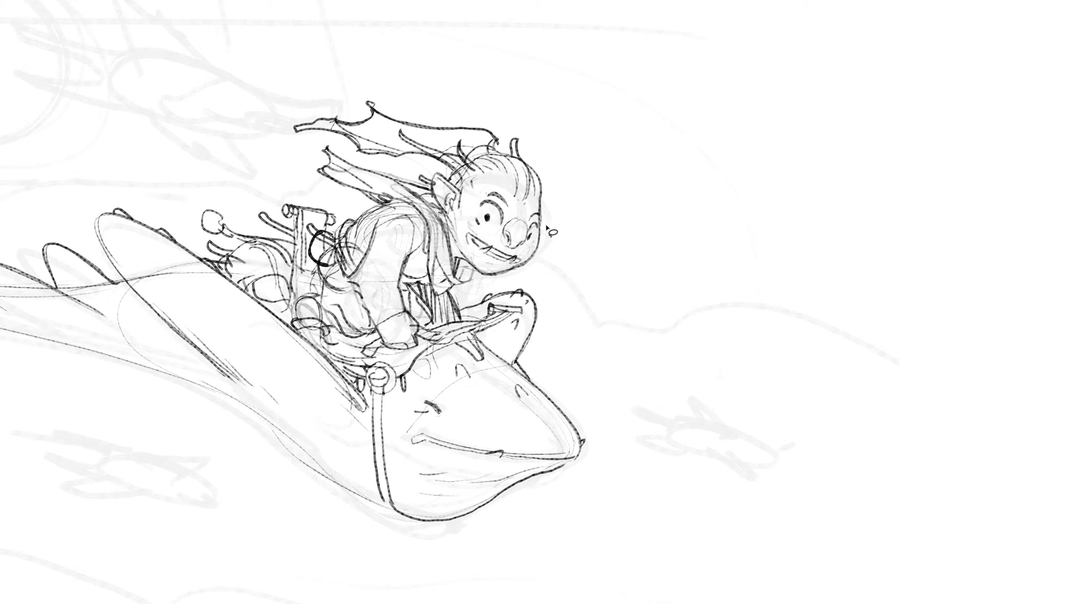
pyautogui.moveTo(549, 324); pyautogui.dragTo(592, 374)
pyautogui.moveTo(600, 381); pyautogui.dragTo(691, 346)
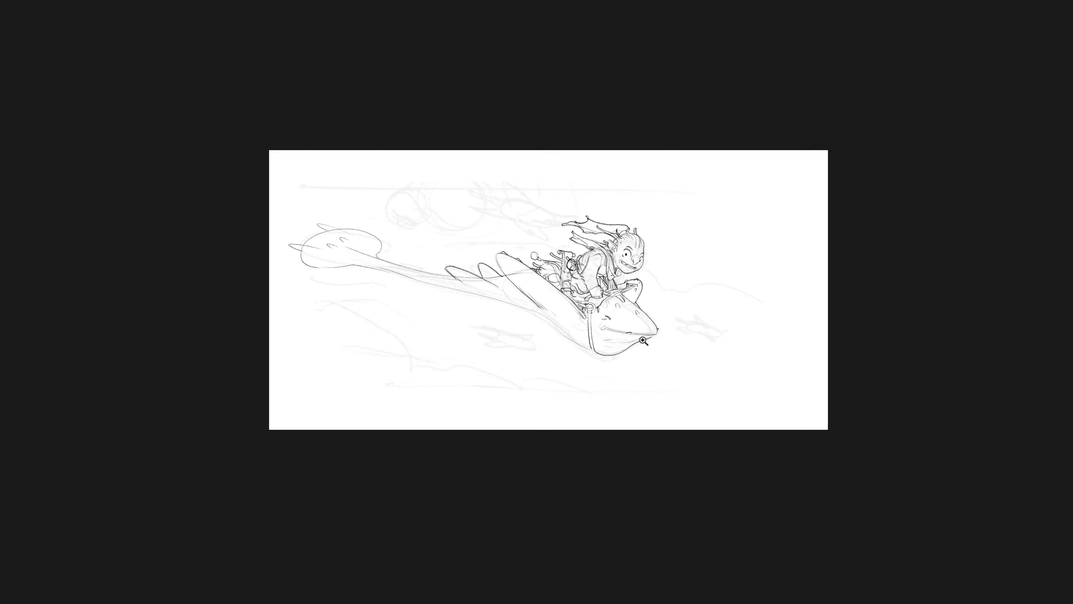
pyautogui.click(643, 340)
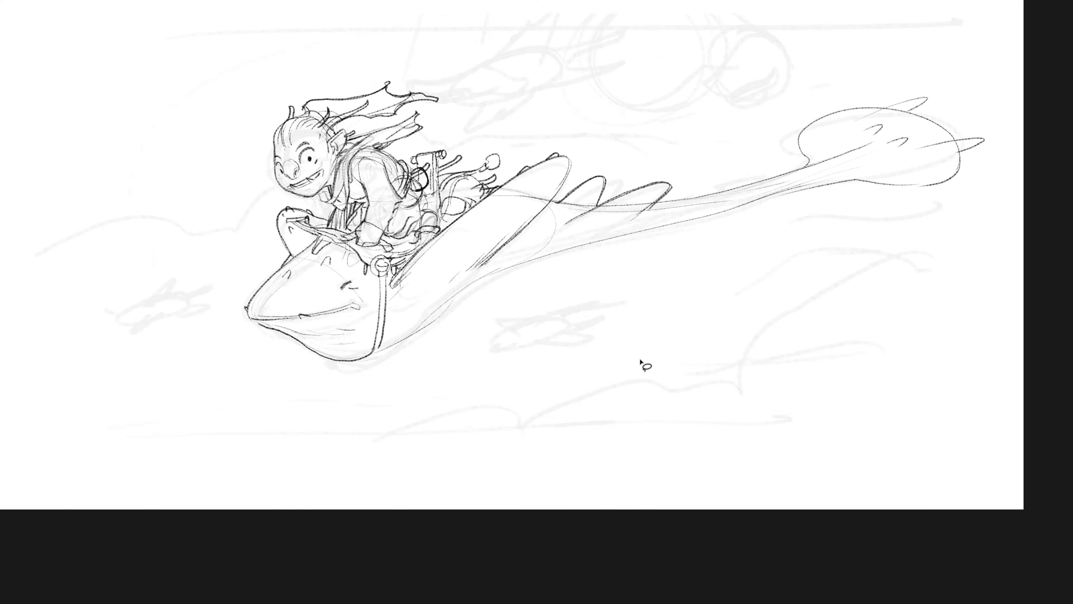
# Draw a firm underside contour from the creature's throat to its tail and darken the rounded tail fin's outline
pyautogui.moveTo(565, 325); pyautogui.dragTo(483, 323)
pyautogui.press('b')
pyautogui.moveTo(294, 350)
pyautogui.mouseDown()
pyautogui.moveTo(379, 284)
pyautogui.moveTo(365, 306)
pyautogui.moveTo(417, 274)
pyautogui.moveTo(809, 150)
pyautogui.mouseUp()
pyautogui.moveTo(704, 186); pyautogui.dragTo(796, 155)
pyautogui.moveTo(691, 193)
pyautogui.mouseDown()
pyautogui.moveTo(851, 182)
pyautogui.moveTo(902, 138)
pyautogui.moveTo(854, 141)
pyautogui.moveTo(815, 108)
pyautogui.moveTo(843, 97)
pyautogui.moveTo(775, 119)
pyautogui.moveTo(747, 115)
pyautogui.moveTo(717, 135)
pyautogui.moveTo(719, 151)
pyautogui.mouseUp()
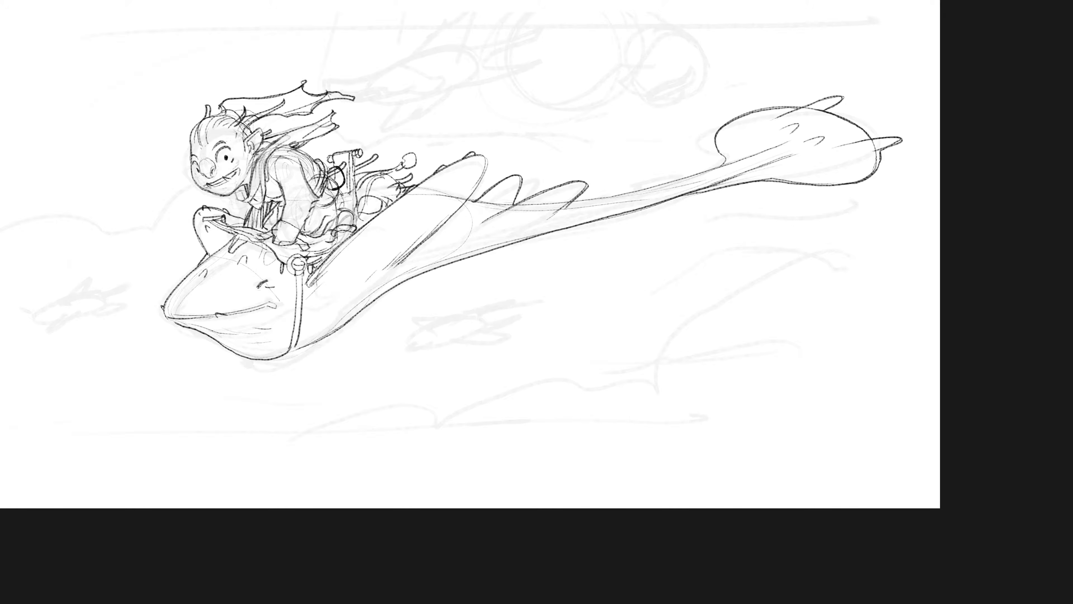
# Add a row of small spikes along the top of the creature's tail and small marks behind the side fin
pyautogui.moveTo(603, 201); pyautogui.dragTo(771, 146)
pyautogui.moveTo(485, 205); pyautogui.dragTo(498, 204)
pyautogui.moveTo(446, 323); pyautogui.dragTo(486, 338)
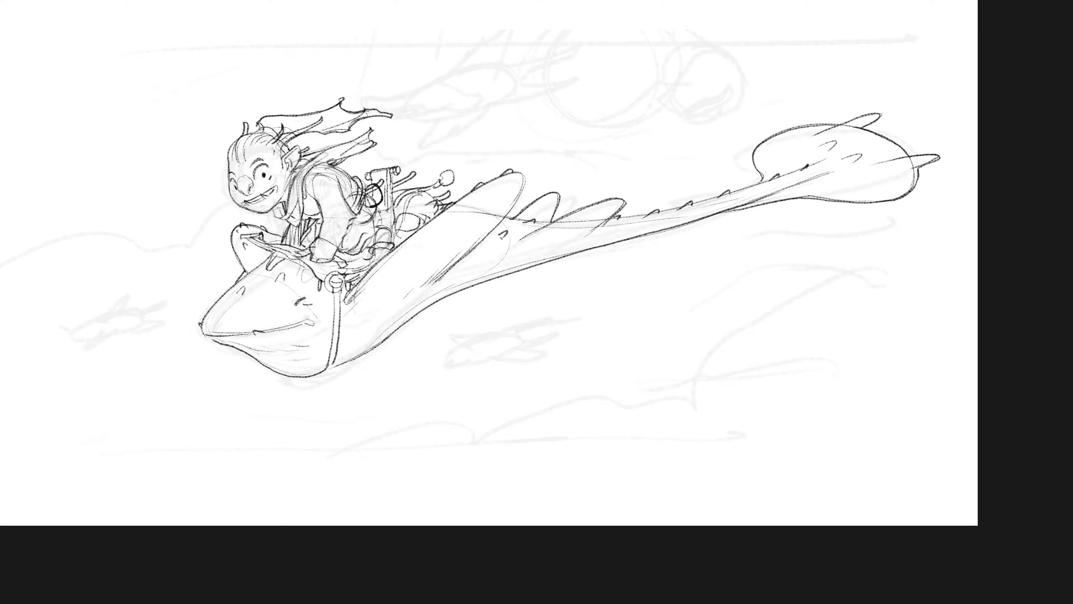
pyautogui.moveTo(620, 315); pyautogui.dragTo(662, 312)
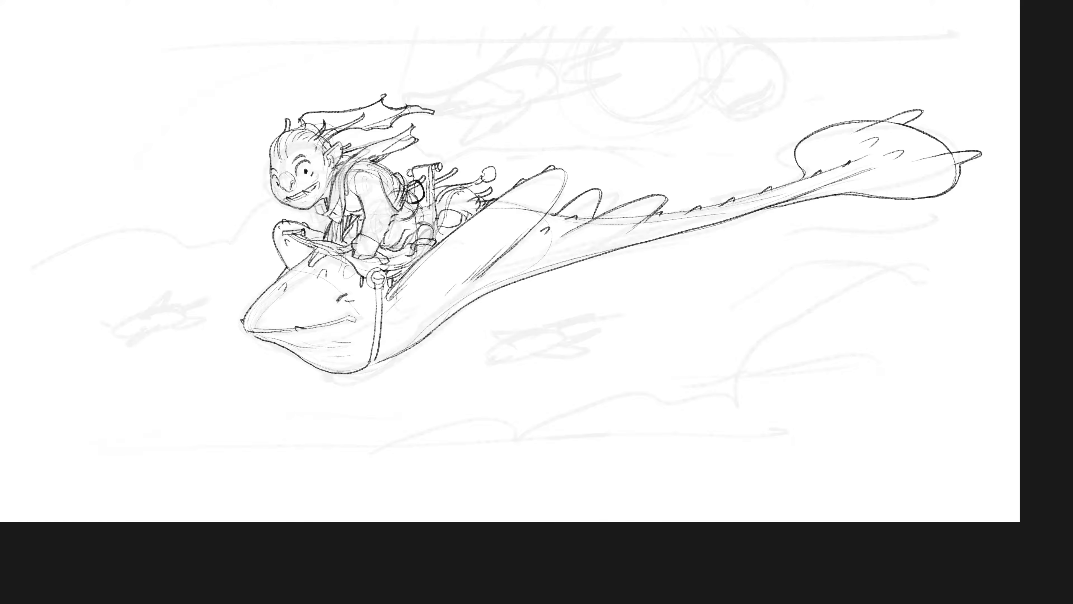
pyautogui.moveTo(459, 194); pyautogui.dragTo(449, 206)
pyautogui.scroll(-3, 524, 185)
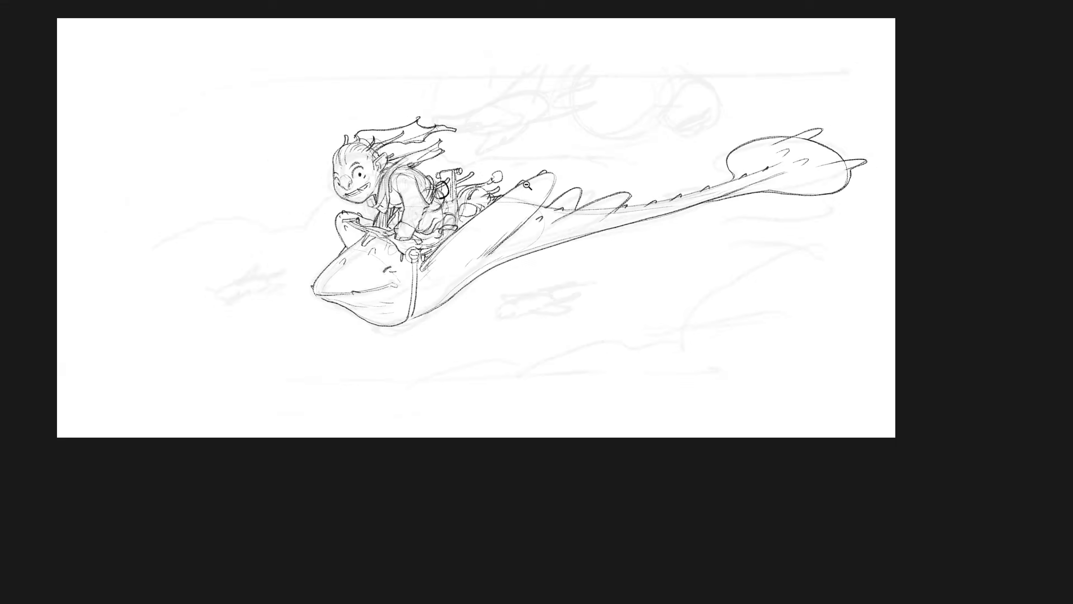
# Add small texture marks to the creature's jaw and body and cuff bands to the rider's sleeve
pyautogui.moveTo(601, 278); pyautogui.dragTo(601, 280)
pyautogui.moveTo(524, 254); pyautogui.dragTo(526, 255)
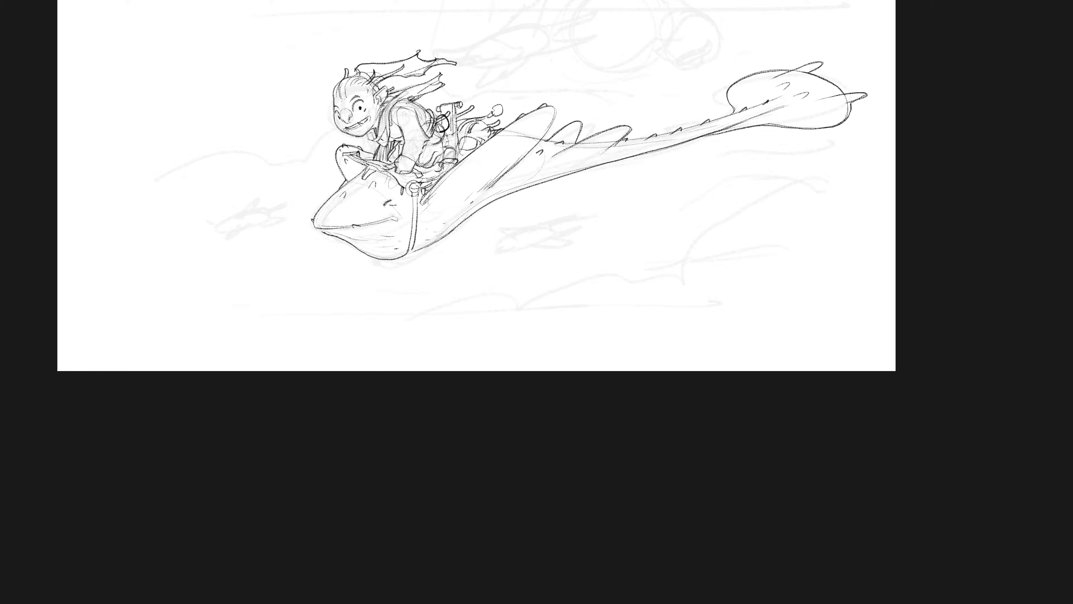
pyautogui.moveTo(537, 288)
pyautogui.mouseDown()
pyautogui.moveTo(476, 343)
pyautogui.moveTo(455, 343)
pyautogui.moveTo(481, 338)
pyautogui.mouseUp()
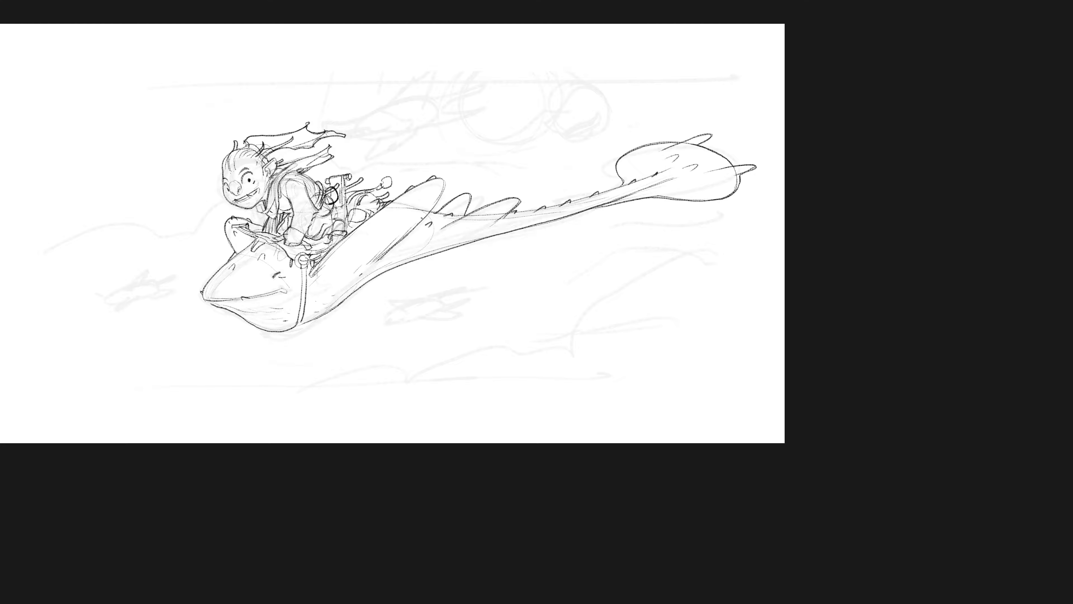
pyautogui.moveTo(435, 206); pyautogui.dragTo(447, 186)
pyautogui.moveTo(310, 221); pyautogui.dragTo(296, 217)
pyautogui.moveTo(535, 310); pyautogui.dragTo(543, 323)
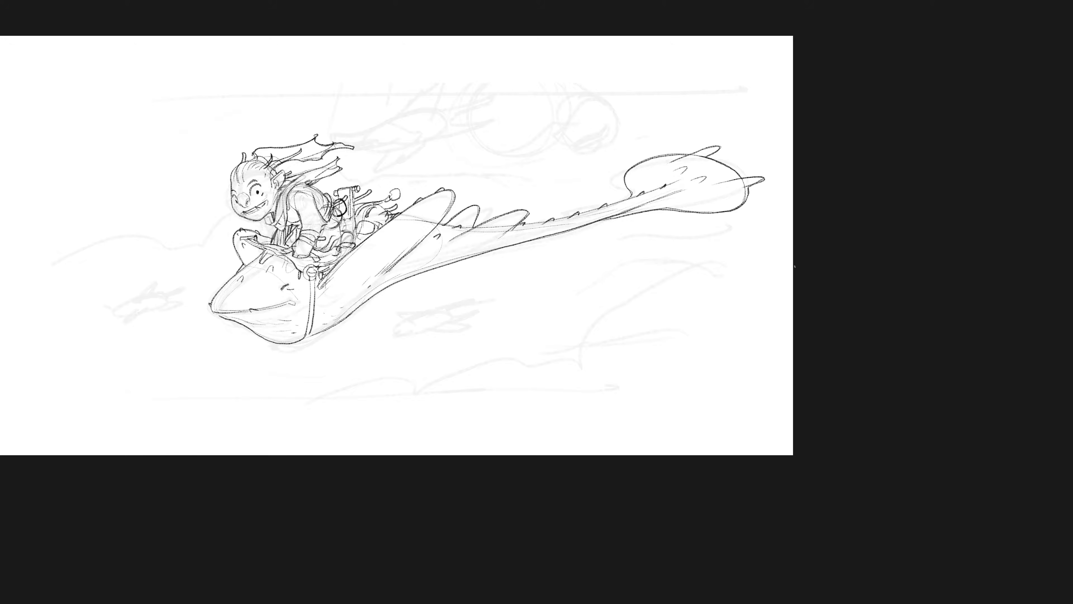
# Draw overlapping billowing clouds rising diagonally beneath the creature toward the canvas's lower-right corner
pyautogui.moveTo(792, 265)
pyautogui.mouseDown()
pyautogui.moveTo(698, 258)
pyautogui.moveTo(617, 315)
pyautogui.moveTo(616, 337)
pyautogui.moveTo(643, 318)
pyautogui.moveTo(613, 346)
pyautogui.moveTo(596, 319)
pyautogui.moveTo(557, 367)
pyautogui.moveTo(504, 356)
pyautogui.moveTo(450, 370)
pyautogui.moveTo(425, 397)
pyautogui.moveTo(353, 384)
pyautogui.moveTo(300, 410)
pyautogui.moveTo(262, 453)
pyautogui.mouseUp()
pyautogui.moveTo(704, 346)
pyautogui.mouseDown()
pyautogui.moveTo(668, 341)
pyautogui.moveTo(631, 355)
pyautogui.moveTo(605, 386)
pyautogui.moveTo(602, 417)
pyautogui.moveTo(581, 389)
pyautogui.moveTo(545, 403)
pyautogui.moveTo(535, 437)
pyautogui.moveTo(515, 411)
pyautogui.moveTo(474, 452)
pyautogui.mouseUp()
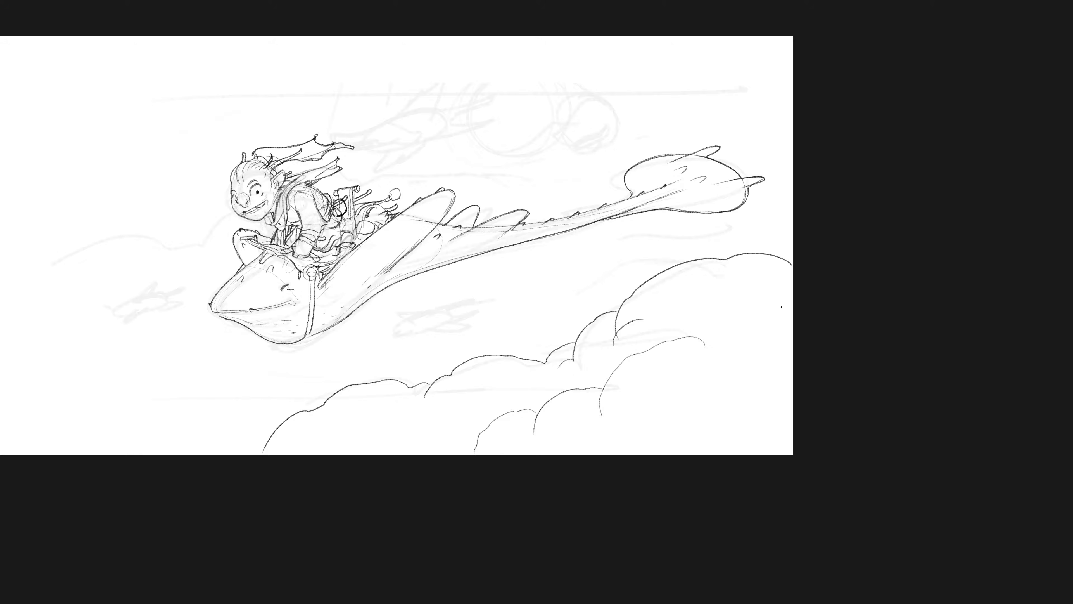
pyautogui.moveTo(792, 299)
pyautogui.mouseDown()
pyautogui.moveTo(736, 317)
pyautogui.moveTo(710, 377)
pyautogui.moveTo(668, 411)
pyautogui.mouseUp()
# Sketch a small flying creature above the main one, with an oval body, raised fin, short lower fin and refined face
pyautogui.moveTo(418, 111)
pyautogui.mouseDown()
pyautogui.moveTo(396, 140)
pyautogui.moveTo(458, 125)
pyautogui.moveTo(446, 103)
pyautogui.moveTo(380, 135)
pyautogui.mouseUp()
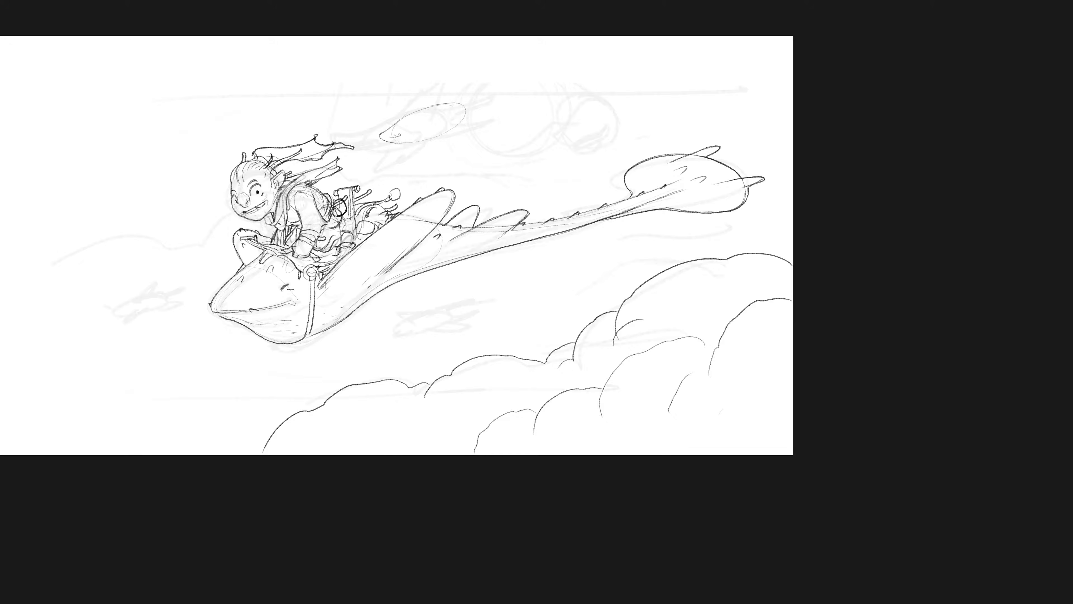
pyautogui.moveTo(388, 137)
pyautogui.mouseDown()
pyautogui.moveTo(455, 77)
pyautogui.moveTo(451, 96)
pyautogui.mouseUp()
pyautogui.moveTo(403, 146)
pyautogui.mouseDown()
pyautogui.moveTo(396, 155)
pyautogui.moveTo(494, 115)
pyautogui.moveTo(464, 116)
pyautogui.moveTo(492, 92)
pyautogui.moveTo(462, 103)
pyautogui.mouseUp()
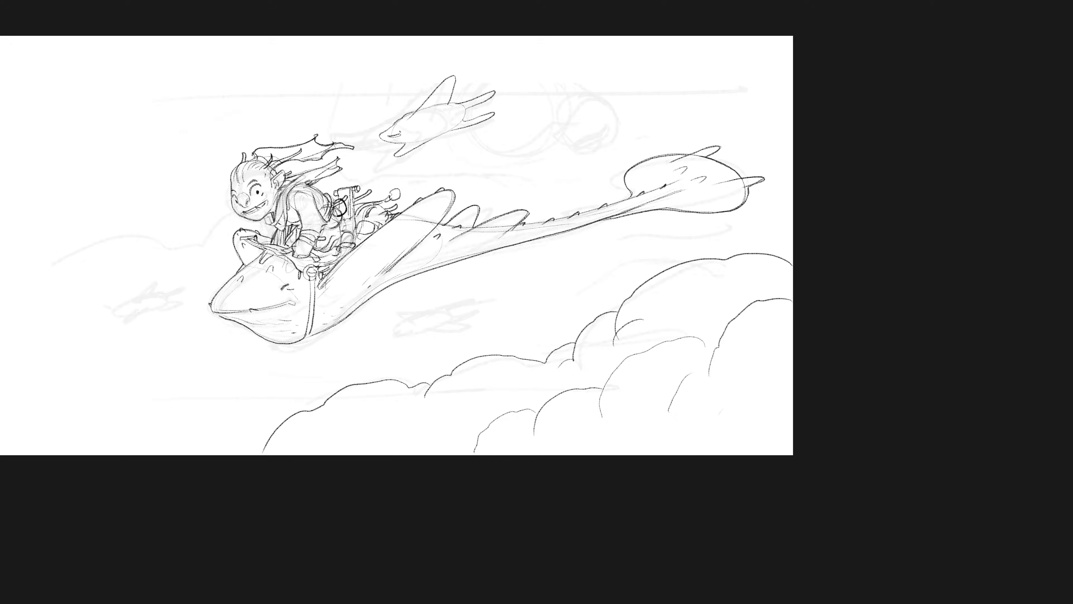
pyautogui.press('e')
pyautogui.moveTo(401, 132)
pyautogui.mouseDown()
pyautogui.moveTo(392, 129)
pyautogui.moveTo(407, 118)
pyautogui.moveTo(384, 128)
pyautogui.mouseUp()
pyautogui.press('b')
# Replace the upper small creature's short tail fins with two long, wavy trailing tails
pyautogui.press('e')
pyautogui.moveTo(497, 93)
pyautogui.mouseDown()
pyautogui.moveTo(424, 138)
pyautogui.moveTo(517, 108)
pyautogui.moveTo(482, 103)
pyautogui.moveTo(554, 63)
pyautogui.moveTo(510, 80)
pyautogui.moveTo(521, 92)
pyautogui.moveTo(573, 50)
pyautogui.moveTo(524, 77)
pyautogui.mouseUp()
pyautogui.press('b')
pyautogui.press('e')
pyautogui.press('b')
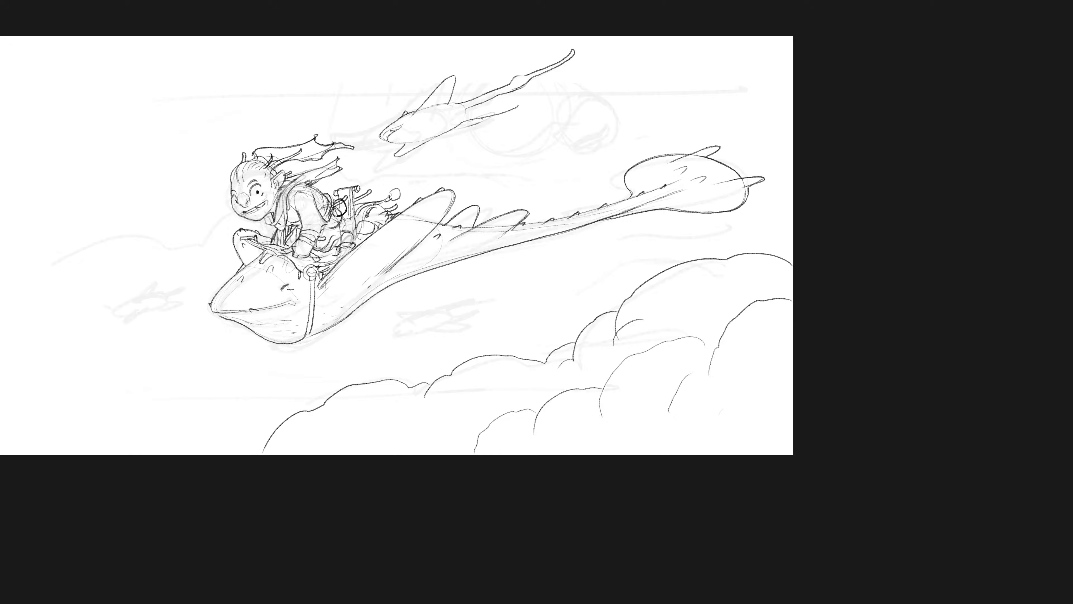
pyautogui.moveTo(483, 118)
pyautogui.mouseDown()
pyautogui.moveTo(515, 112)
pyautogui.moveTo(562, 76)
pyautogui.moveTo(469, 115)
pyautogui.mouseUp()
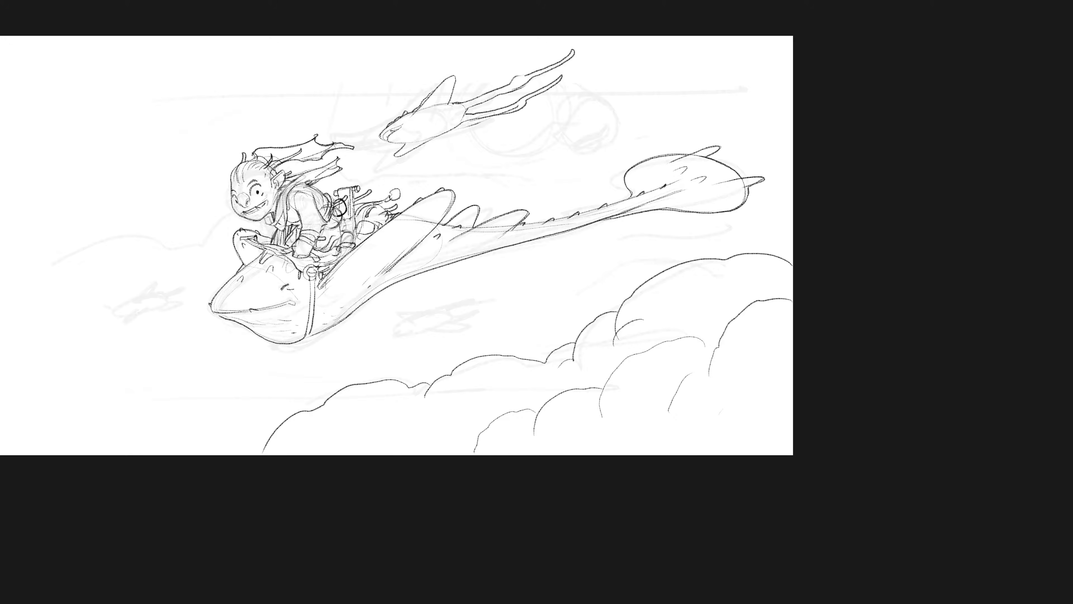
pyautogui.moveTo(477, 97); pyautogui.dragTo(469, 100)
# Erase and redraw the upper small creature's fins as larger, curved shapes
pyautogui.press('e')
pyautogui.moveTo(416, 149)
pyautogui.mouseDown()
pyautogui.moveTo(392, 159)
pyautogui.moveTo(421, 146)
pyautogui.mouseUp()
pyautogui.moveTo(403, 171)
pyautogui.mouseDown()
pyautogui.moveTo(434, 142)
pyautogui.moveTo(421, 143)
pyautogui.mouseUp()
pyautogui.moveTo(516, 192); pyautogui.dragTo(523, 214)
pyautogui.moveTo(463, 108)
pyautogui.mouseDown()
pyautogui.moveTo(456, 122)
pyautogui.moveTo(448, 114)
pyautogui.moveTo(450, 126)
pyautogui.moveTo(464, 108)
pyautogui.moveTo(461, 83)
pyautogui.moveTo(439, 113)
pyautogui.mouseUp()
pyautogui.press('b')
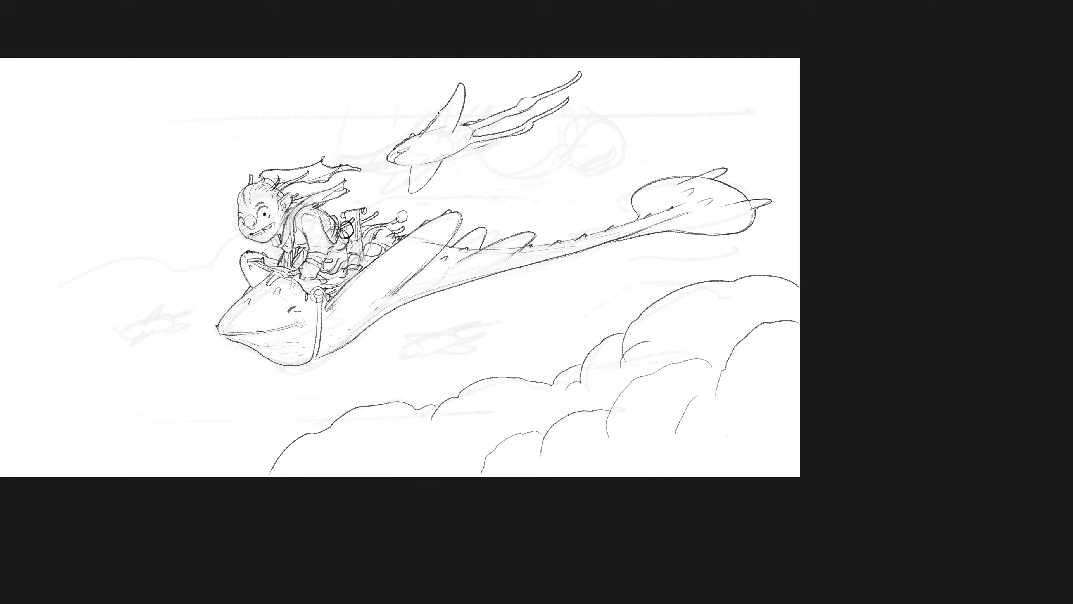
# Clean up the upper small creature's lower fin and add spines along its back and pointed notches on its tails
pyautogui.press('e')
pyautogui.moveTo(410, 176); pyautogui.dragTo(407, 193)
pyautogui.press('b')
pyautogui.moveTo(441, 161); pyautogui.dragTo(467, 146)
pyautogui.moveTo(463, 123); pyautogui.dragTo(528, 88)
# Draw a second small creature beneath the main one, with side fins, two trailing tails and back details
pyautogui.moveTo(405, 326); pyautogui.dragTo(463, 311)
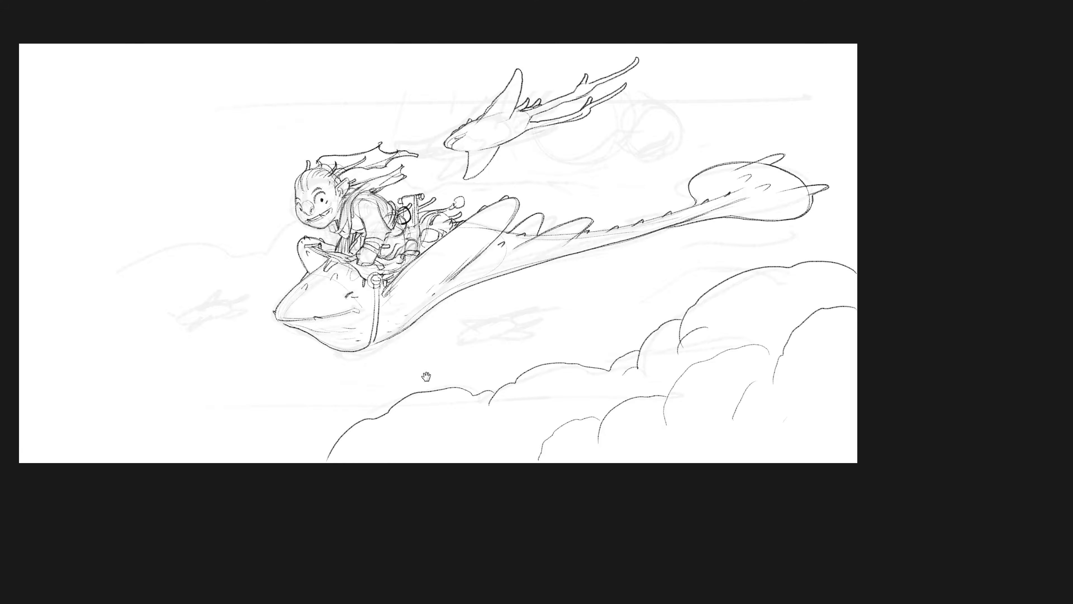
pyautogui.moveTo(476, 341)
pyautogui.mouseDown()
pyautogui.moveTo(588, 336)
pyautogui.moveTo(546, 325)
pyautogui.mouseUp()
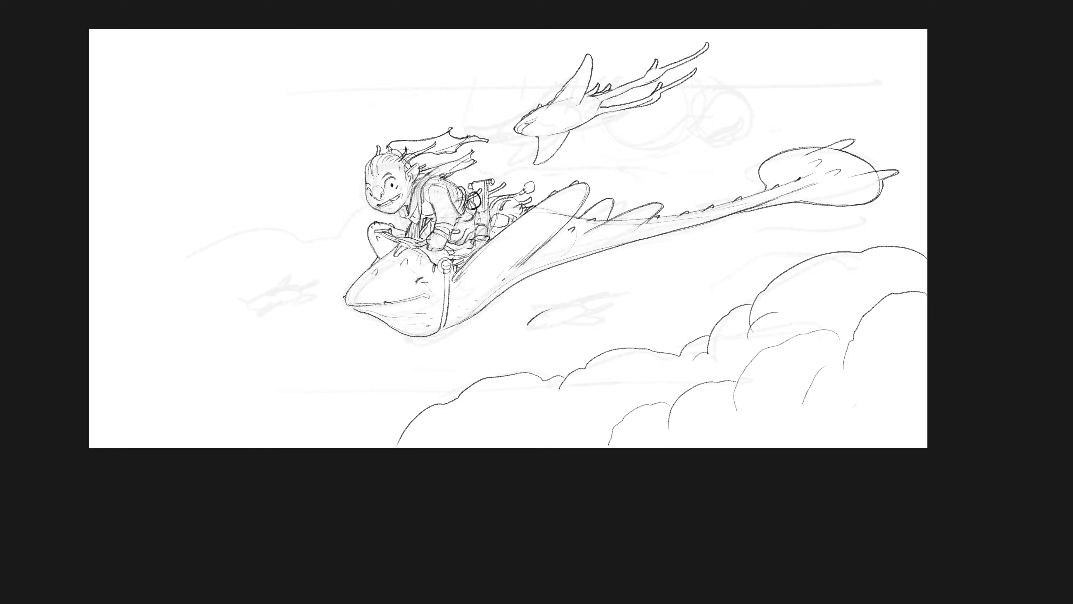
pyautogui.moveTo(535, 328)
pyautogui.mouseDown()
pyautogui.moveTo(610, 318)
pyautogui.moveTo(529, 305)
pyautogui.mouseUp()
pyautogui.moveTo(605, 301)
pyautogui.mouseDown()
pyautogui.moveTo(634, 279)
pyautogui.moveTo(622, 290)
pyautogui.mouseUp()
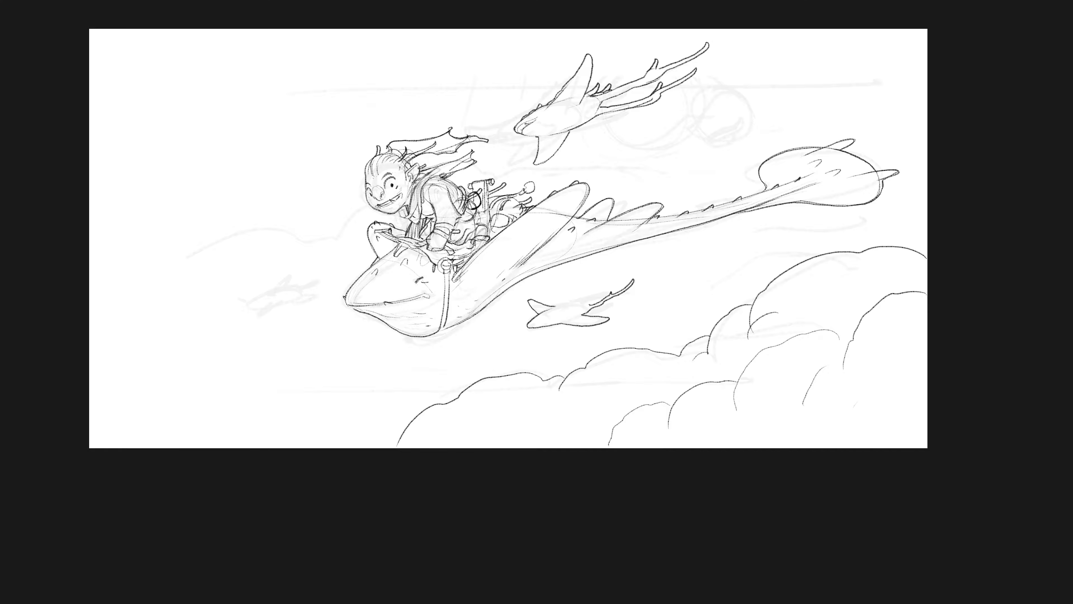
pyautogui.moveTo(578, 300)
pyautogui.mouseDown()
pyautogui.moveTo(651, 287)
pyautogui.moveTo(622, 299)
pyautogui.mouseUp()
# Draw a third small creature ahead of the main one, with an oval body, two fins and twin trailing tails
pyautogui.moveTo(415, 396); pyautogui.dragTo(583, 386)
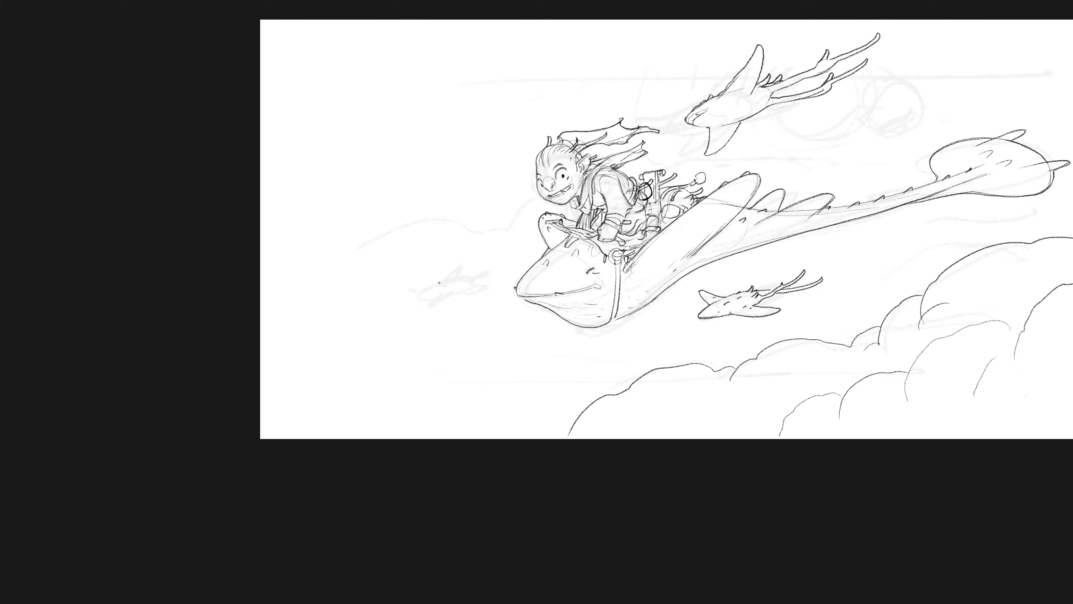
pyautogui.moveTo(443, 280)
pyautogui.mouseDown()
pyautogui.moveTo(435, 301)
pyautogui.moveTo(457, 293)
pyautogui.moveTo(458, 273)
pyautogui.moveTo(440, 301)
pyautogui.moveTo(467, 284)
pyautogui.moveTo(443, 298)
pyautogui.moveTo(480, 302)
pyautogui.moveTo(429, 287)
pyautogui.moveTo(442, 260)
pyautogui.mouseUp()
pyautogui.moveTo(467, 270)
pyautogui.mouseDown()
pyautogui.moveTo(502, 244)
pyautogui.moveTo(461, 289)
pyautogui.moveTo(514, 250)
pyautogui.moveTo(484, 272)
pyautogui.mouseUp()
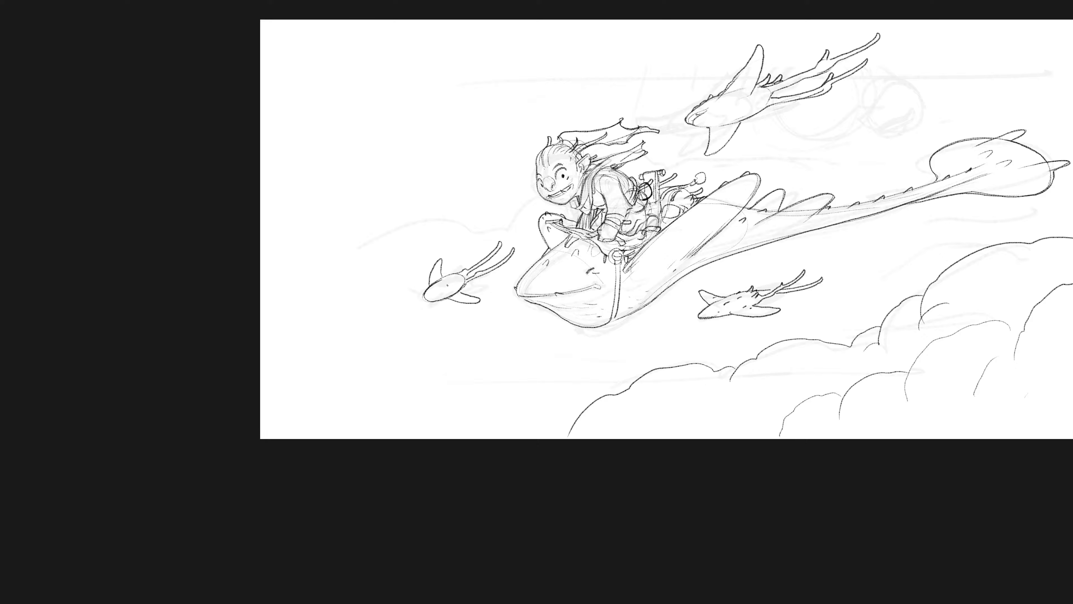
# Erase overlapping body lines on the leading small creature, reshape its head and add small back spikes
pyautogui.press('e')
pyautogui.moveTo(429, 299)
pyautogui.mouseDown()
pyautogui.moveTo(422, 305)
pyautogui.moveTo(443, 279)
pyautogui.moveTo(464, 289)
pyautogui.mouseUp()
pyautogui.press('b')
pyautogui.hotkey('ctrl', 'z')
pyautogui.press('e')
pyautogui.press('b')
pyautogui.moveTo(456, 276); pyautogui.dragTo(459, 278)
pyautogui.moveTo(457, 279); pyautogui.dragTo(460, 281)
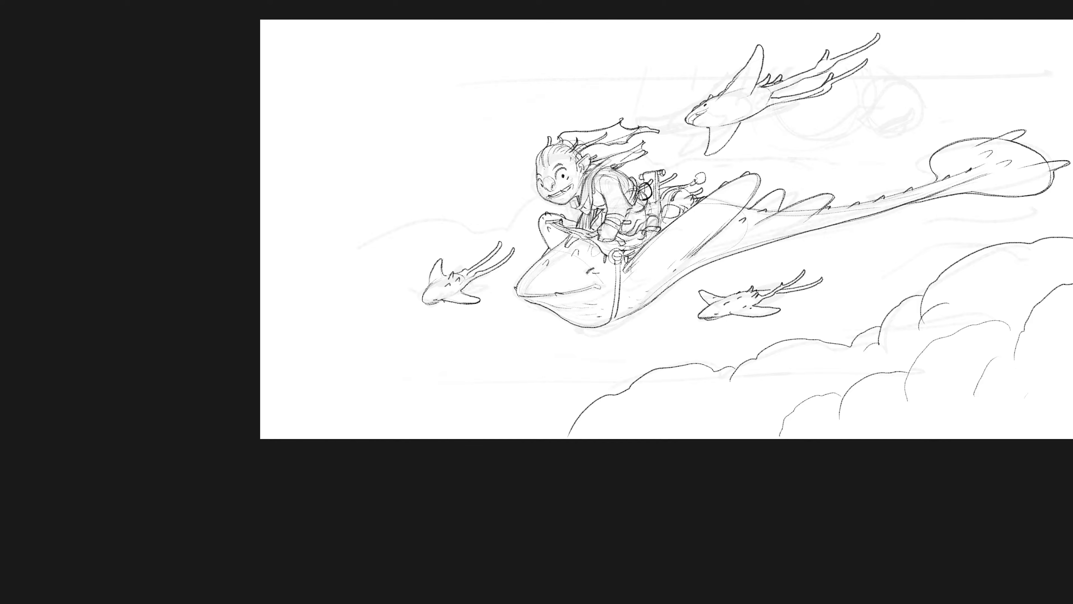
# Lasso the two lower small creatures and put them on their own layer
pyautogui.keyDown('alt'); pyautogui.click(456, 318); pyautogui.keyUp('alt')
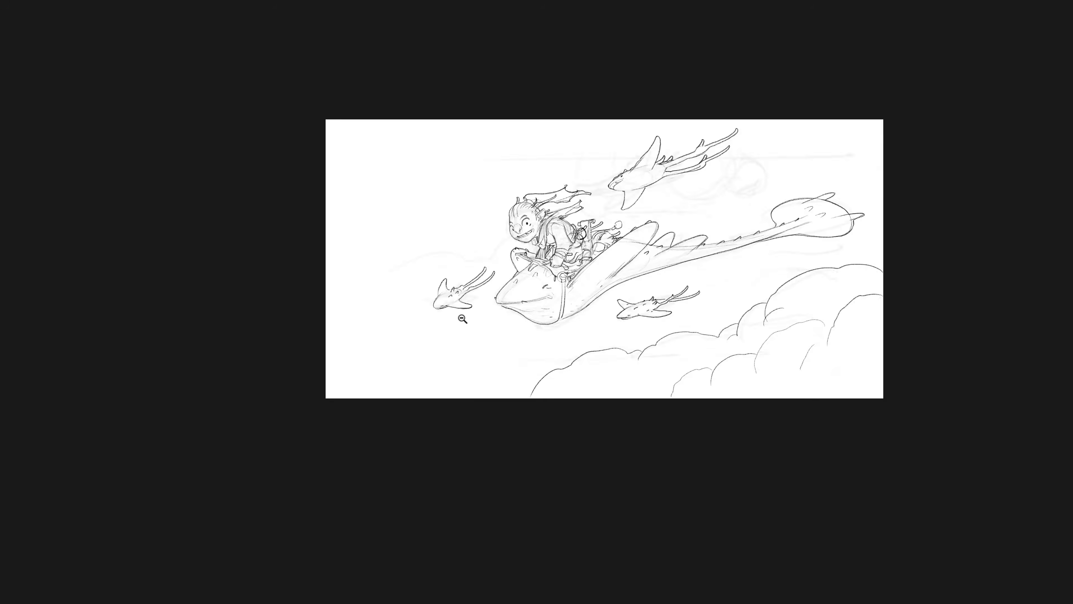
pyautogui.keyDown('ctrl'); pyautogui.click(581, 309); pyautogui.keyUp('ctrl')
pyautogui.keyDown('ctrl'); pyautogui.click(595, 310); pyautogui.keyUp('ctrl')
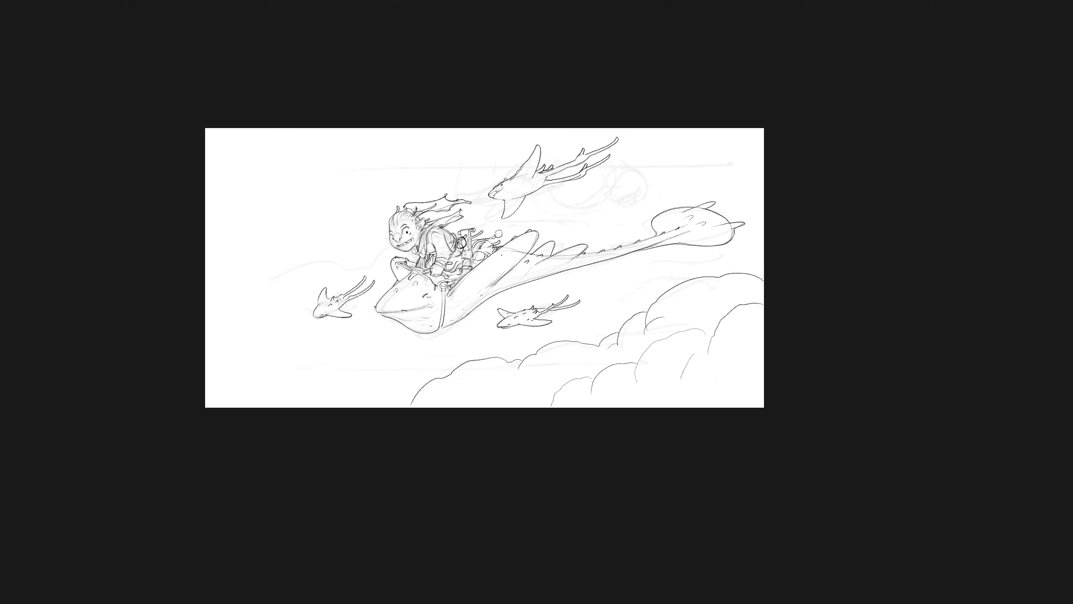
pyautogui.moveTo(534, 334)
pyautogui.mouseDown()
pyautogui.moveTo(598, 310)
pyautogui.moveTo(494, 309)
pyautogui.moveTo(533, 338)
pyautogui.mouseUp()
pyautogui.moveTo(335, 339)
pyautogui.mouseDown()
pyautogui.moveTo(375, 307)
pyautogui.moveTo(336, 285)
pyautogui.moveTo(369, 351)
pyautogui.moveTo(338, 340)
pyautogui.mouseUp()
pyautogui.press('f')
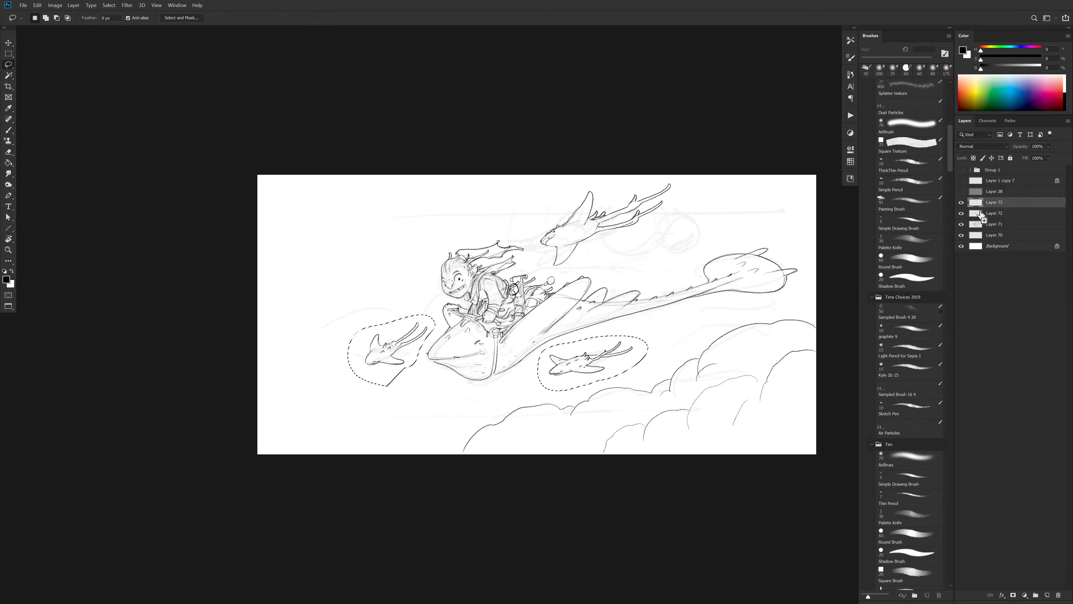
pyautogui.hotkey('ctrl', 'j')
pyautogui.moveTo(980, 214); pyautogui.dragTo(979, 217)
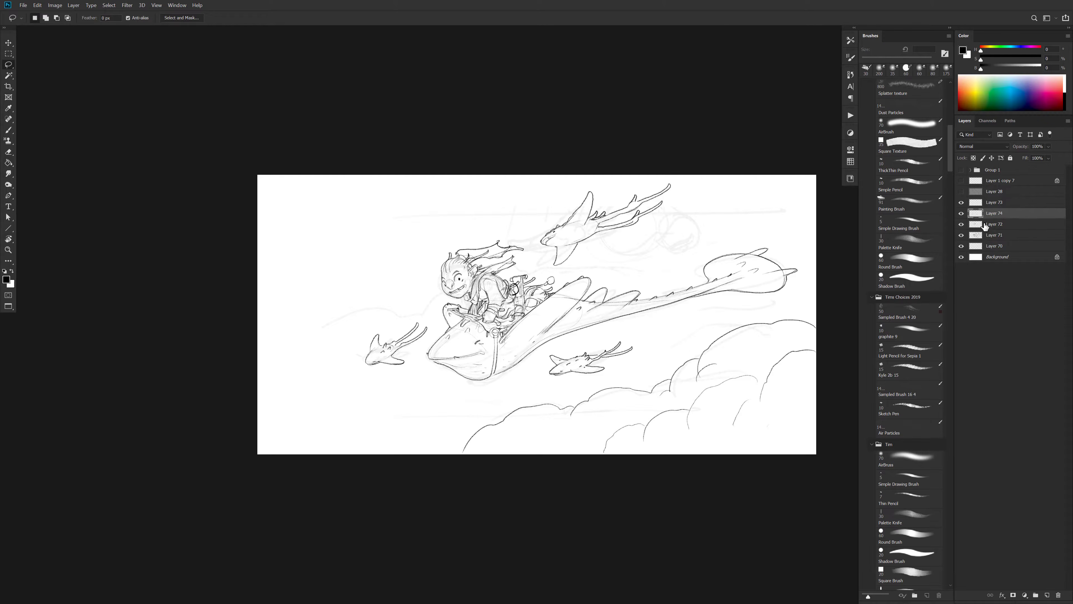
# On a new layer, outline a mid-distance cloud bank behind the main creature's tail and back
pyautogui.hotkey('ctrl', 'shift', 'alt', 'n')
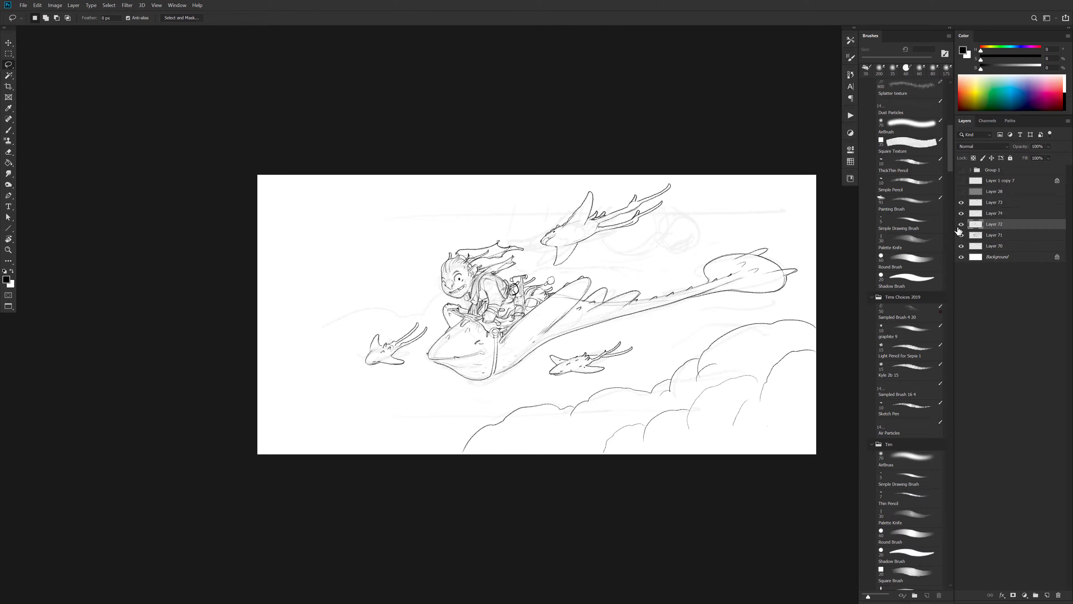
pyautogui.press('b')
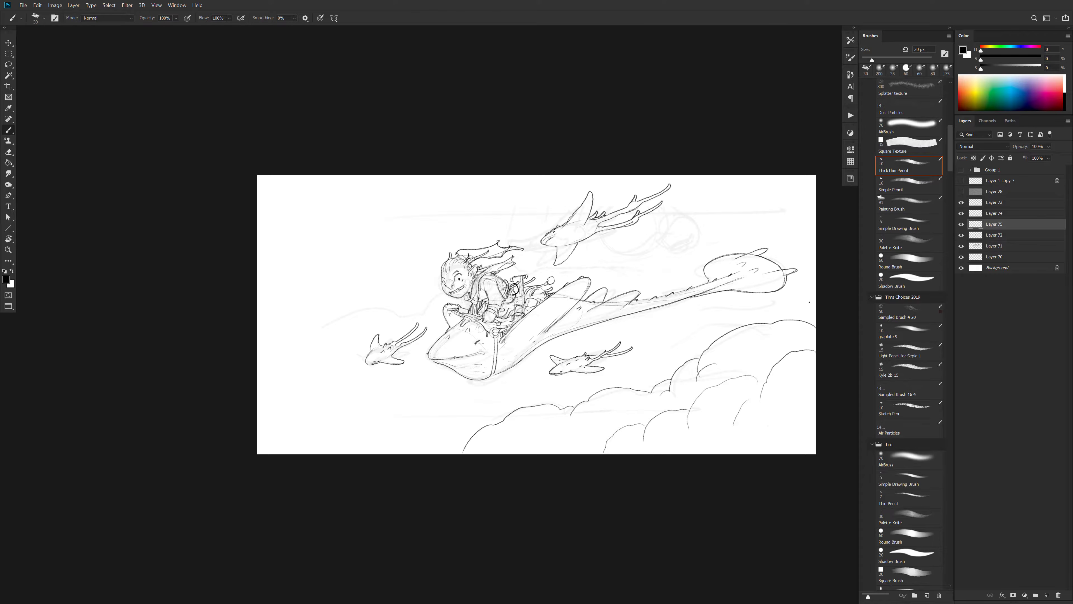
pyautogui.moveTo(819, 302); pyautogui.dragTo(718, 305)
pyautogui.moveTo(693, 292)
pyautogui.mouseDown()
pyautogui.moveTo(626, 265)
pyautogui.moveTo(570, 274)
pyautogui.mouseUp()
pyautogui.press('e')
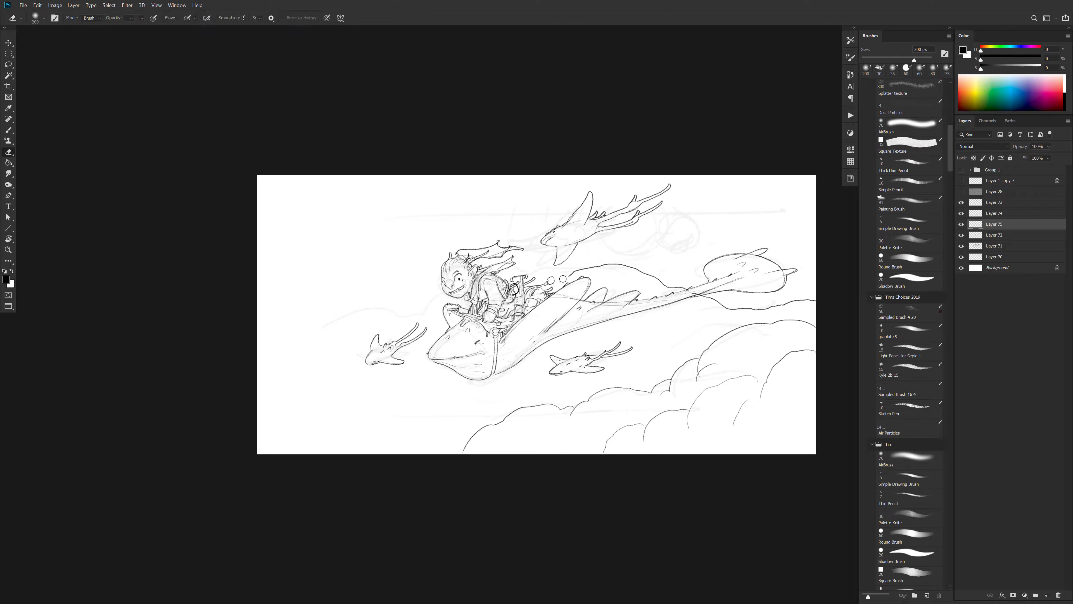
pyautogui.press('b')
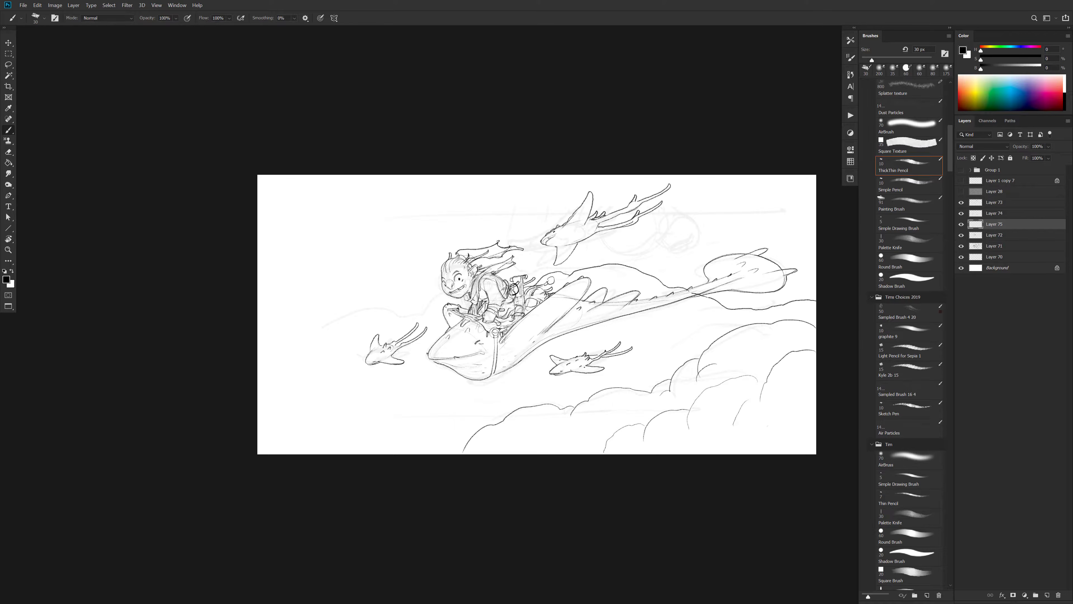
# Continue the mid-distance cloud bank from behind the rider to the left canvas edge, with billow contours below it
pyautogui.moveTo(545, 273); pyautogui.dragTo(513, 268)
pyautogui.moveTo(442, 291)
pyautogui.mouseDown()
pyautogui.moveTo(418, 312)
pyautogui.moveTo(341, 320)
pyautogui.moveTo(331, 337)
pyautogui.moveTo(175, 423)
pyautogui.mouseUp()
pyautogui.moveTo(430, 314)
pyautogui.mouseDown()
pyautogui.moveTo(403, 332)
pyautogui.moveTo(370, 315)
pyautogui.moveTo(340, 328)
pyautogui.moveTo(295, 381)
pyautogui.moveTo(317, 376)
pyautogui.moveTo(263, 401)
pyautogui.mouseUp()
pyautogui.moveTo(355, 381); pyautogui.dragTo(311, 398)
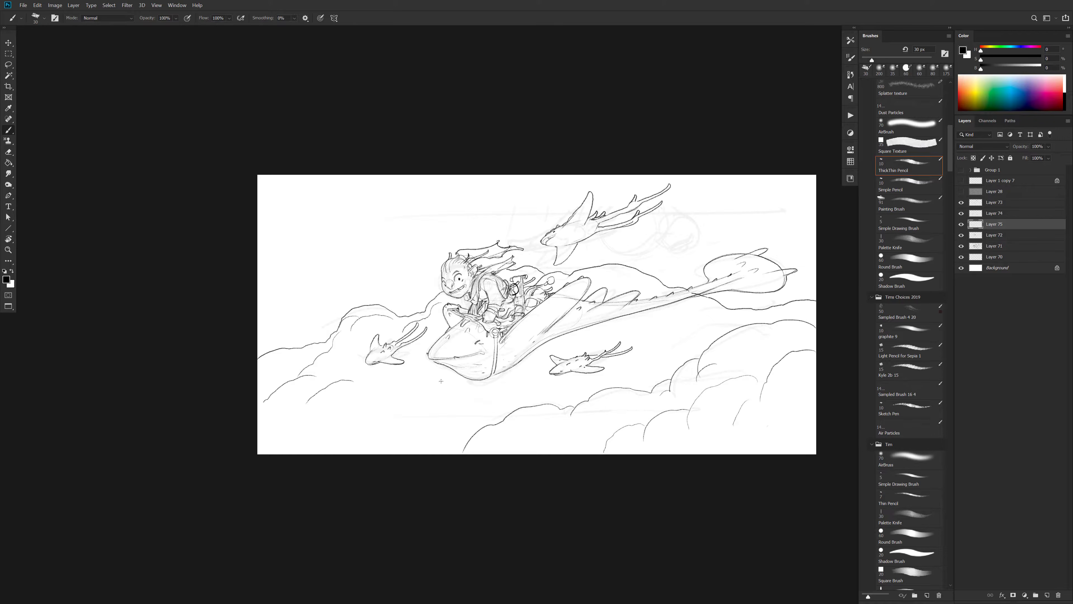
# Add short curved billow lines inside the clouds beneath the flying creatures
pyautogui.moveTo(414, 376)
pyautogui.mouseDown()
pyautogui.moveTo(352, 403)
pyautogui.moveTo(304, 411)
pyautogui.mouseUp()
pyautogui.moveTo(413, 407); pyautogui.dragTo(371, 431)
pyautogui.moveTo(575, 339); pyautogui.dragTo(535, 366)
pyautogui.moveTo(736, 305)
pyautogui.mouseDown()
pyautogui.moveTo(686, 338)
pyautogui.moveTo(646, 334)
pyautogui.mouseUp()
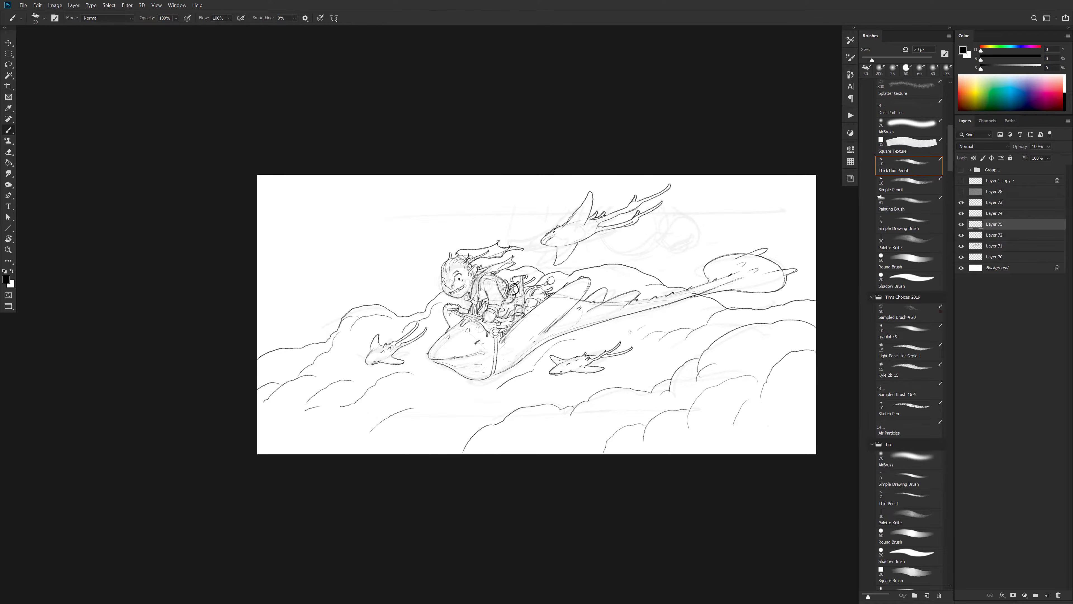
pyautogui.moveTo(454, 374)
pyautogui.mouseDown()
pyautogui.moveTo(433, 399)
pyautogui.moveTo(414, 396)
pyautogui.moveTo(388, 415)
pyautogui.moveTo(416, 438)
pyautogui.mouseUp()
# On a new layer above Layer 72, outline large distant clouds and flat cloud bands across the sky behind the rider
pyautogui.click(983, 235)
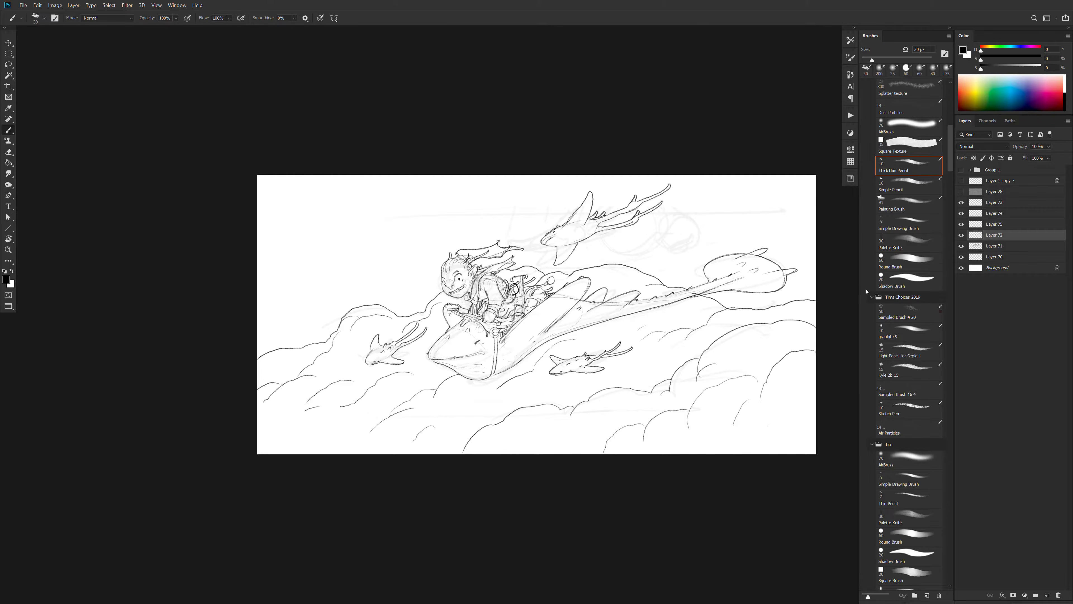
pyautogui.hotkey('ctrl', 'shift', 'alt', 'n')
pyautogui.moveTo(812, 199)
pyautogui.mouseDown()
pyautogui.moveTo(769, 188)
pyautogui.moveTo(727, 201)
pyautogui.moveTo(695, 228)
pyautogui.moveTo(629, 195)
pyautogui.moveTo(604, 204)
pyautogui.moveTo(546, 189)
pyautogui.moveTo(479, 193)
pyautogui.moveTo(393, 278)
pyautogui.moveTo(422, 283)
pyautogui.mouseUp()
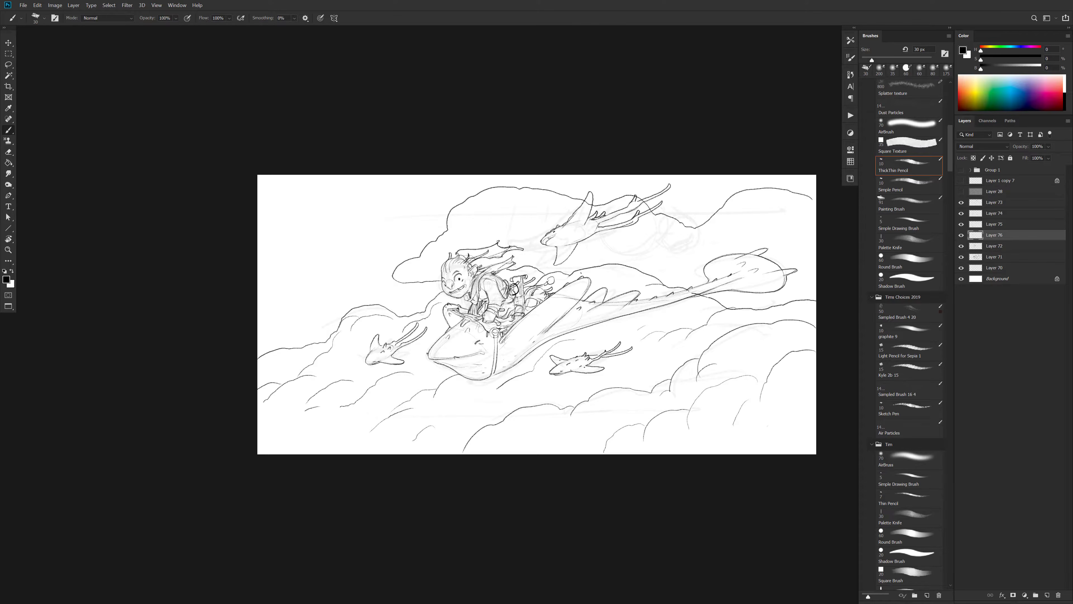
pyautogui.moveTo(654, 278); pyautogui.dragTo(813, 256)
pyautogui.moveTo(453, 204)
pyautogui.mouseDown()
pyautogui.moveTo(361, 209)
pyautogui.moveTo(319, 232)
pyautogui.moveTo(258, 239)
pyautogui.moveTo(273, 252)
pyautogui.moveTo(421, 252)
pyautogui.moveTo(257, 278)
pyautogui.mouseUp()
pyautogui.moveTo(375, 268)
pyautogui.mouseDown()
pyautogui.moveTo(393, 278)
pyautogui.moveTo(378, 267)
pyautogui.moveTo(396, 276)
pyautogui.moveTo(260, 287)
pyautogui.mouseUp()
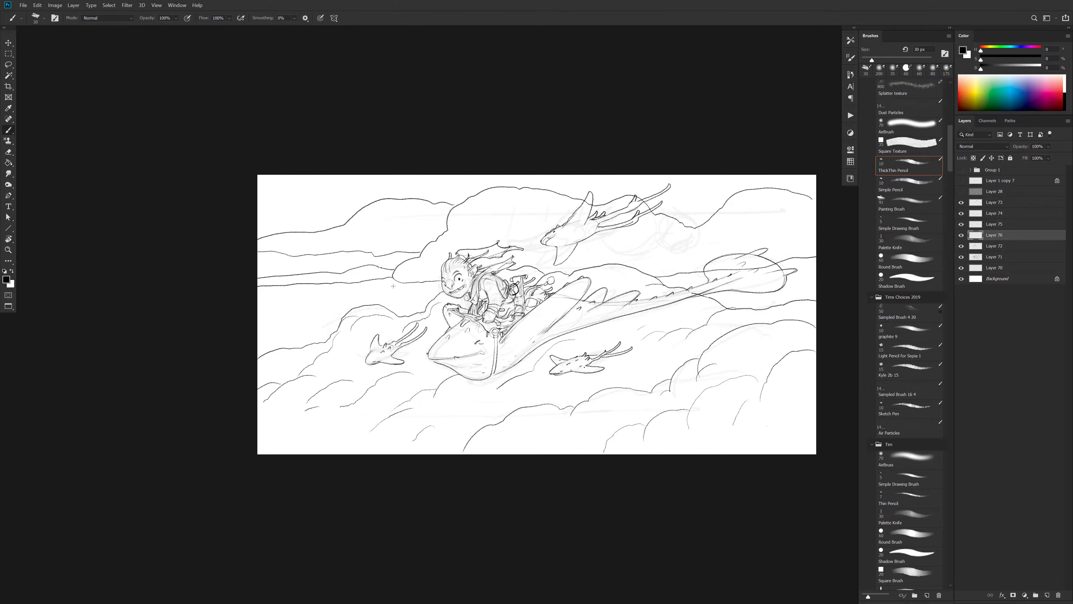
pyautogui.moveTo(591, 354); pyautogui.dragTo(574, 358)
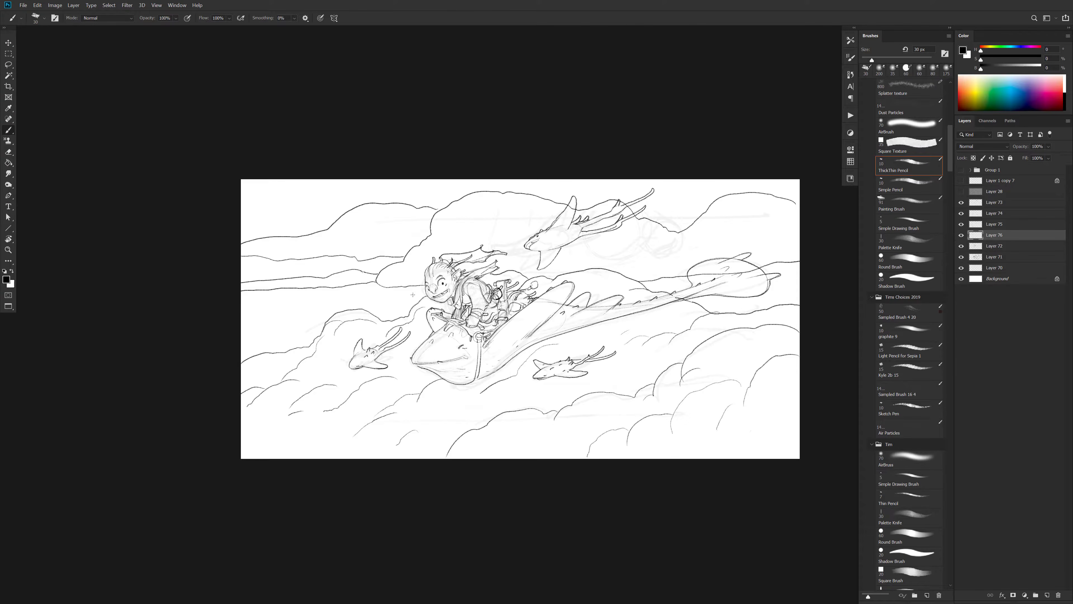
# Add thin horizontal cloud streaks along the horizon and inner contour lines to the distant clouds
pyautogui.moveTo(421, 296); pyautogui.dragTo(241, 304)
pyautogui.moveTo(293, 306)
pyautogui.mouseDown()
pyautogui.moveTo(254, 304)
pyautogui.moveTo(261, 311)
pyautogui.moveTo(241, 310)
pyautogui.moveTo(250, 319)
pyautogui.mouseUp()
pyautogui.moveTo(313, 309); pyautogui.dragTo(362, 303)
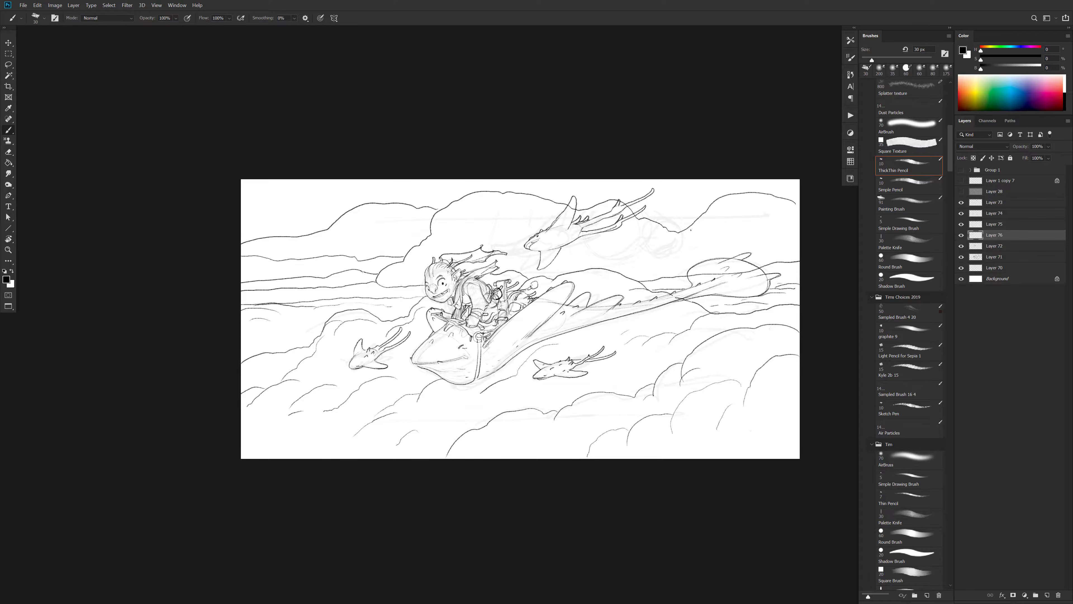
pyautogui.click(961, 237)
pyautogui.click(961, 237)
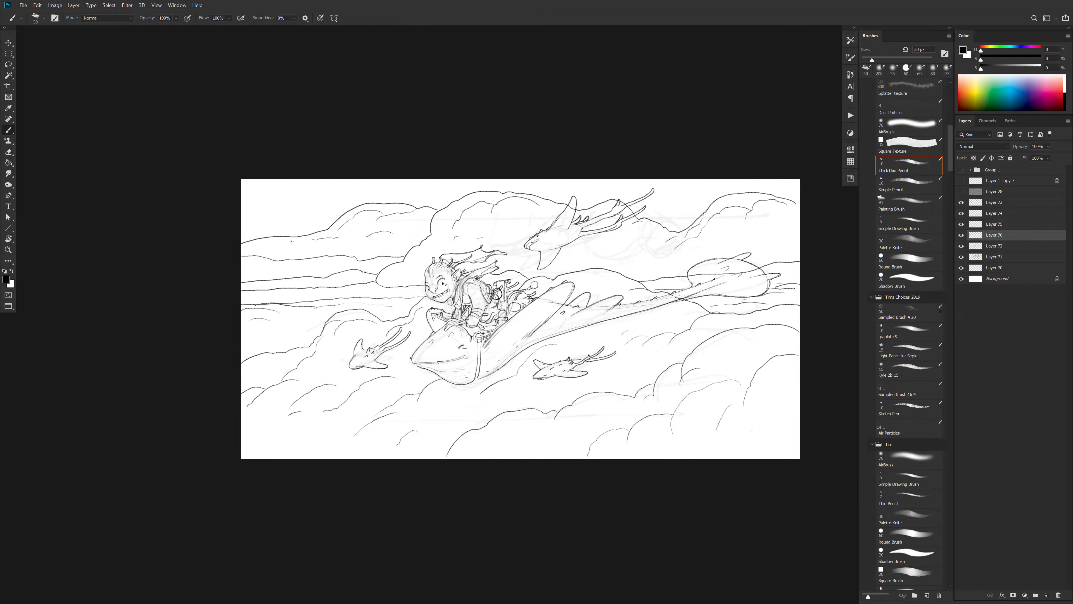
# Hide the faint rough underdrawing on Layer 71
pyautogui.scroll(-2, 520, 399)
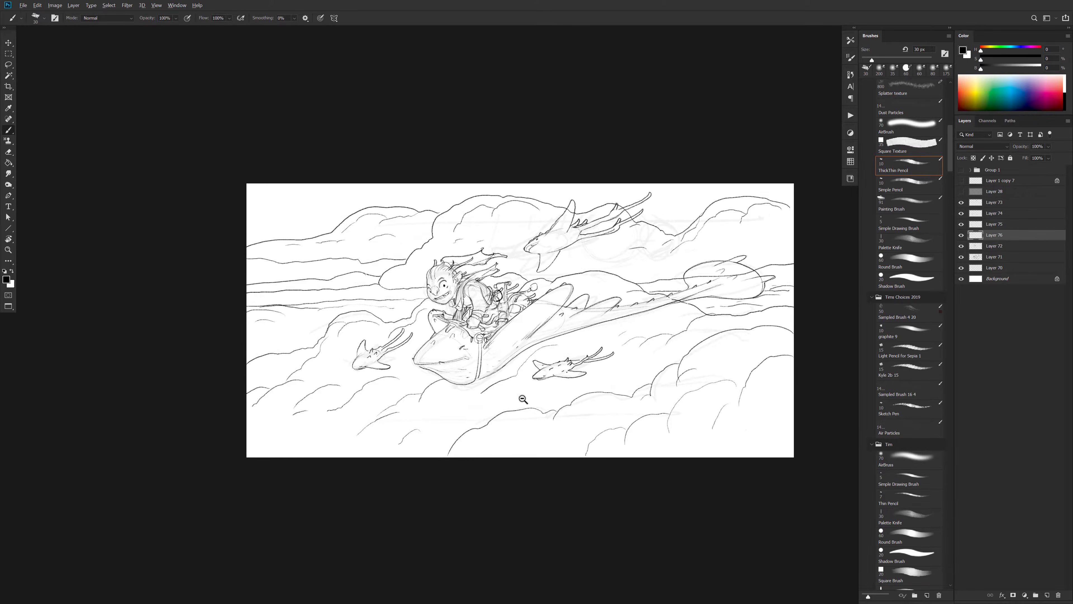
pyautogui.scroll(3, 531, 391)
pyautogui.moveTo(550, 392); pyautogui.dragTo(536, 414)
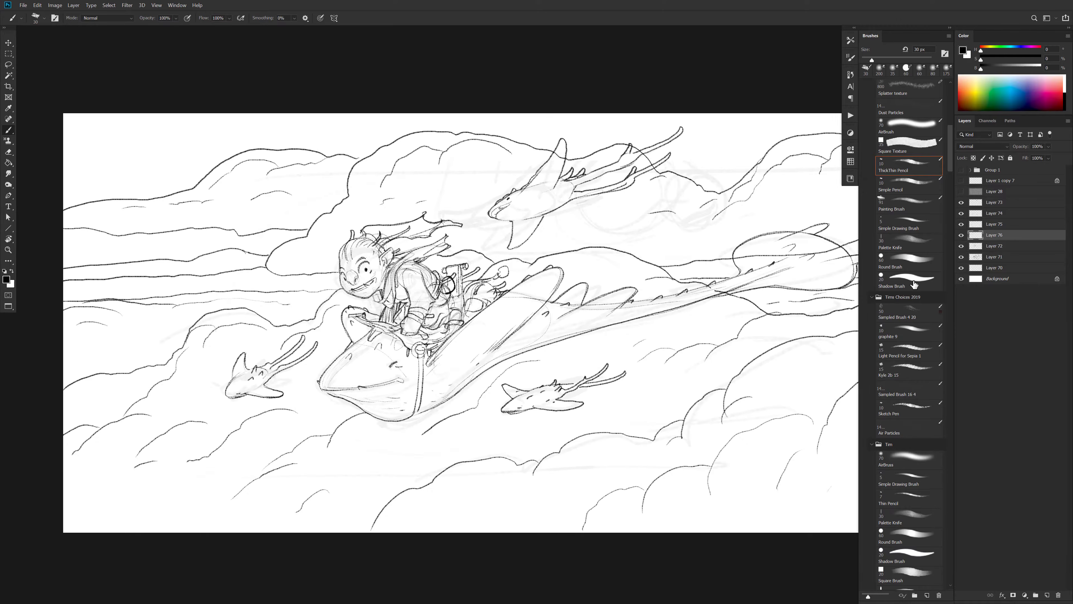
pyautogui.click(961, 256)
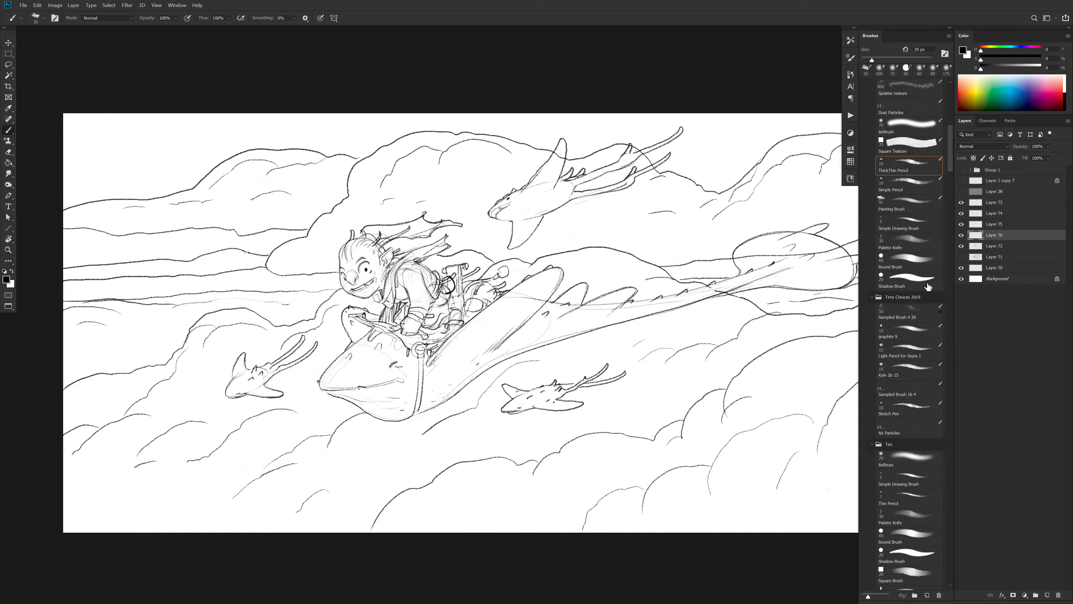
pyautogui.moveTo(611, 421); pyautogui.dragTo(604, 419)
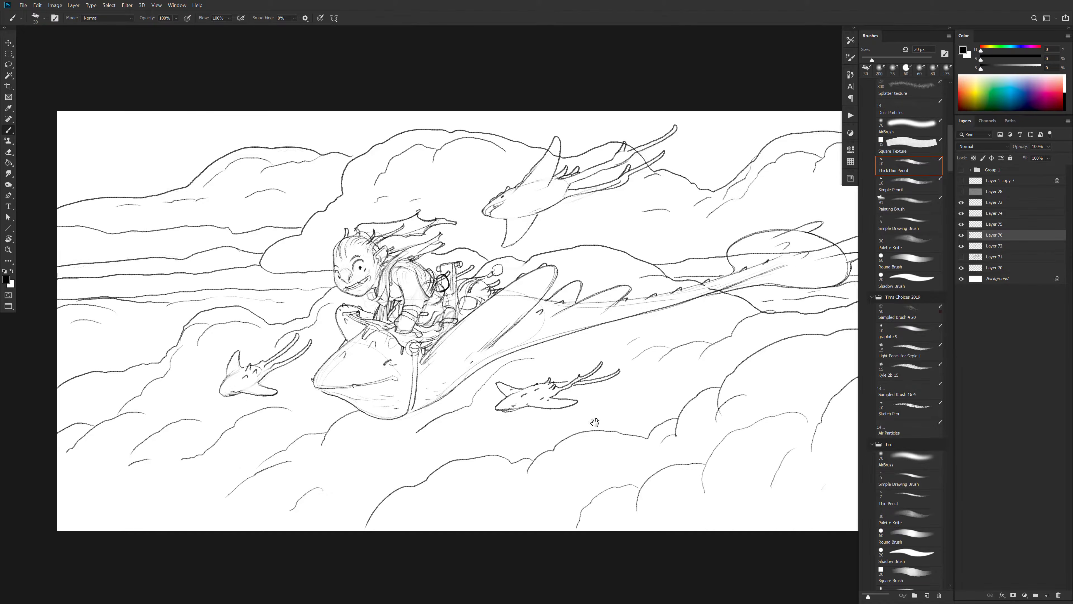
# Move Layer 72 above Layer 74 and isolate Layer 73's upper creature and foreground cloud by hiding the other line layers
pyautogui.click(962, 246)
pyautogui.click(963, 247)
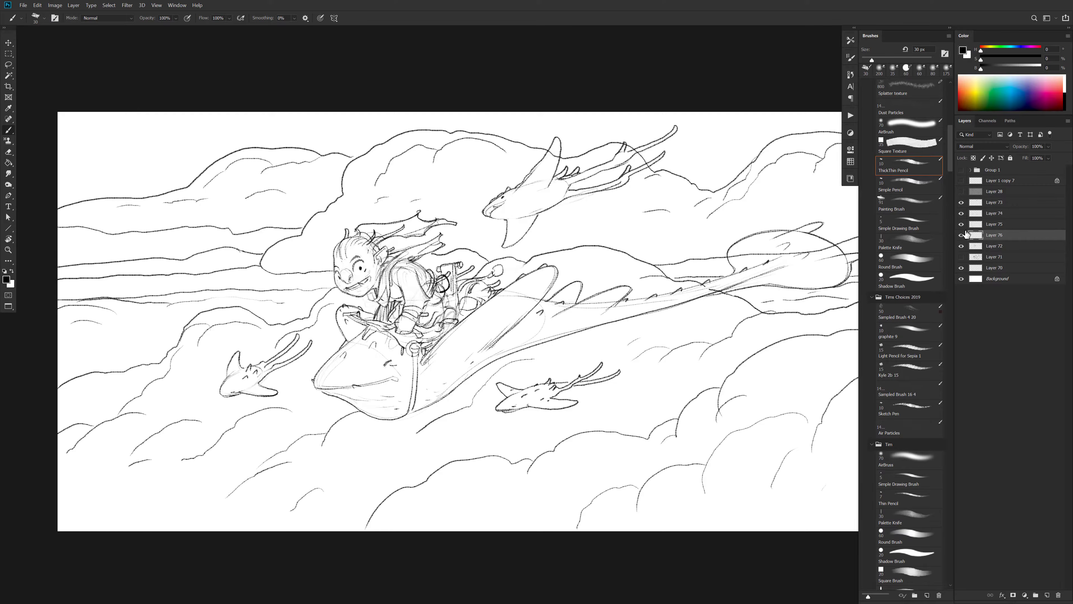
pyautogui.click(961, 246)
pyautogui.click(961, 247)
pyautogui.moveTo(976, 248)
pyautogui.mouseDown()
pyautogui.moveTo(973, 211)
pyautogui.moveTo(962, 248)
pyautogui.mouseUp()
pyautogui.click(962, 213)
pyautogui.click(962, 214)
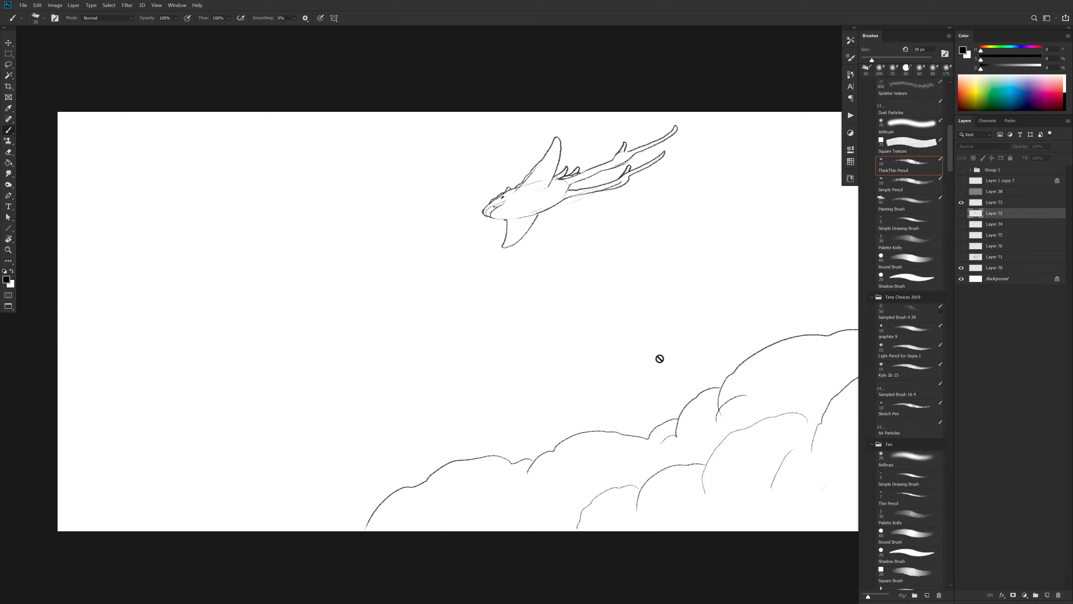
# Select the blank area outside the upper creature and foreground cloud, and show the selection as a Quick Mask
pyautogui.press('w')
pyautogui.click(627, 249)
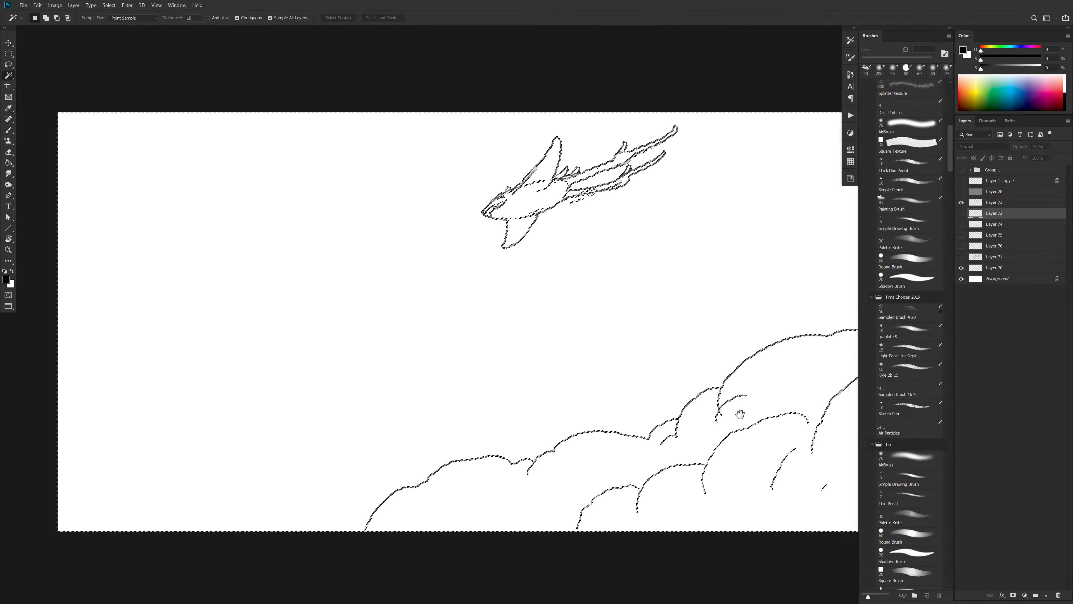
pyautogui.moveTo(738, 413); pyautogui.dragTo(573, 386)
pyautogui.press('q')
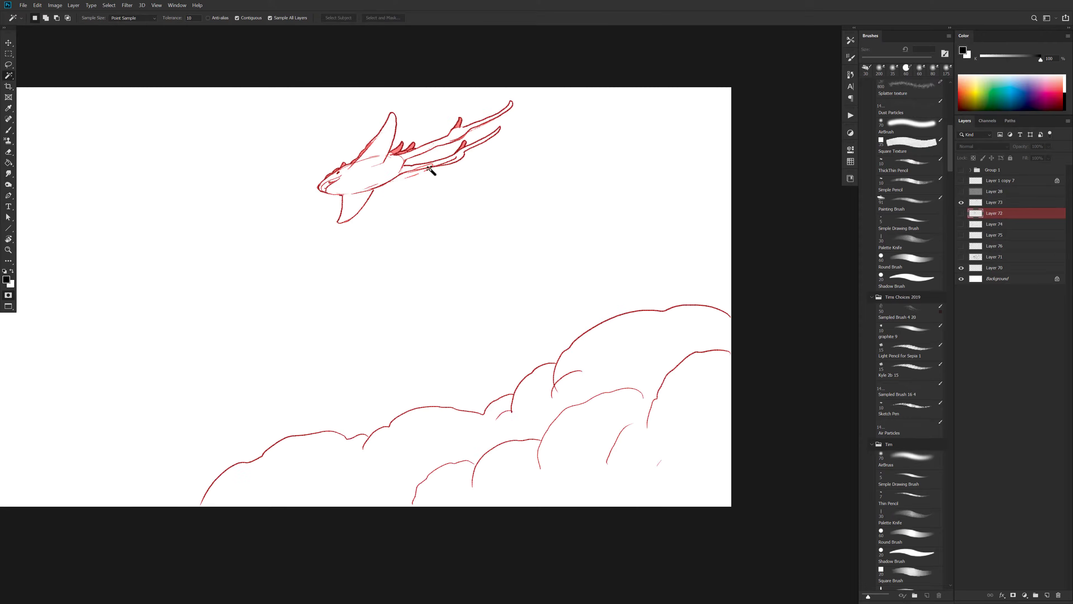
# Clean up the mask around the upper creature's tails with a hard Pencil, closing gaps in the outline
pyautogui.press('b')
pyautogui.scroll(3, 426, 171)
pyautogui.hotkey('shift', 'b')
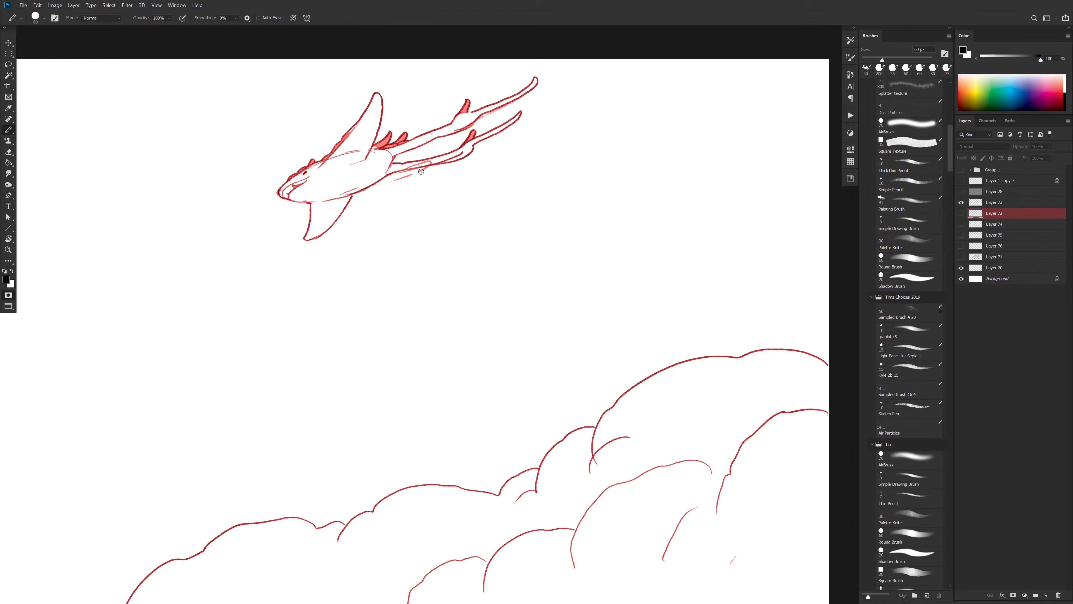
pyautogui.press('x')
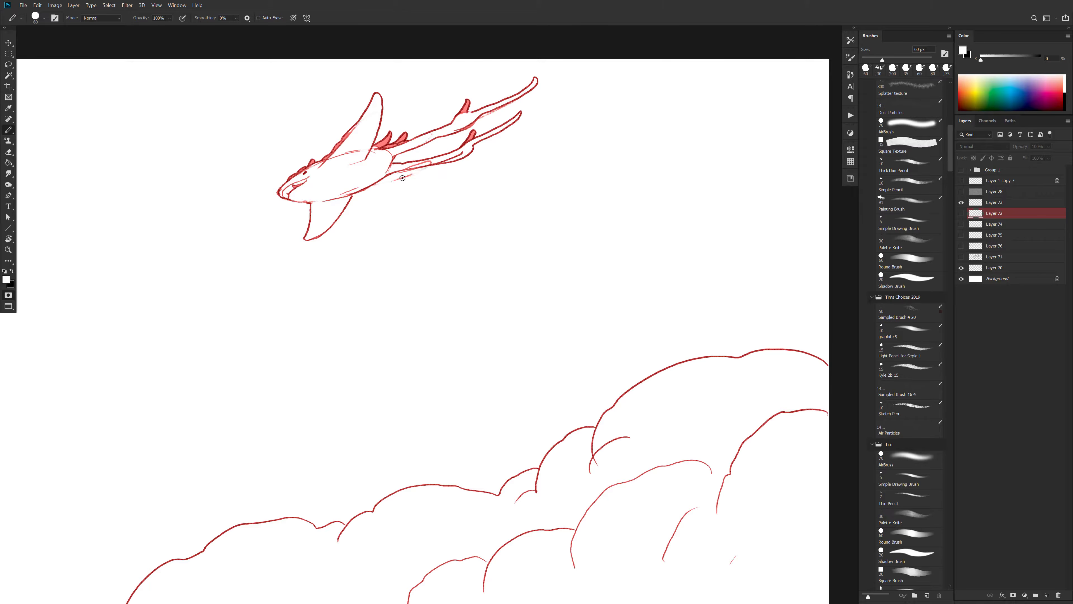
pyautogui.press('x')
pyautogui.press('x')
pyautogui.moveTo(505, 107); pyautogui.dragTo(521, 99)
# Fill the upper creature's body, fins and both tails in the mask
pyautogui.press('g')
pyautogui.press('x')
pyautogui.click(360, 183)
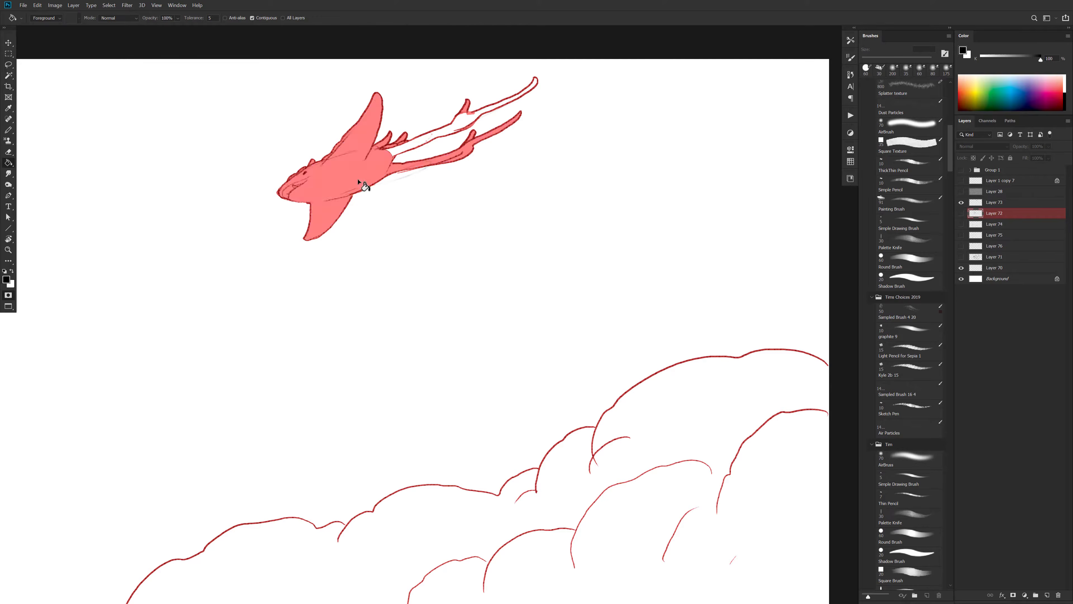
pyautogui.click(464, 124)
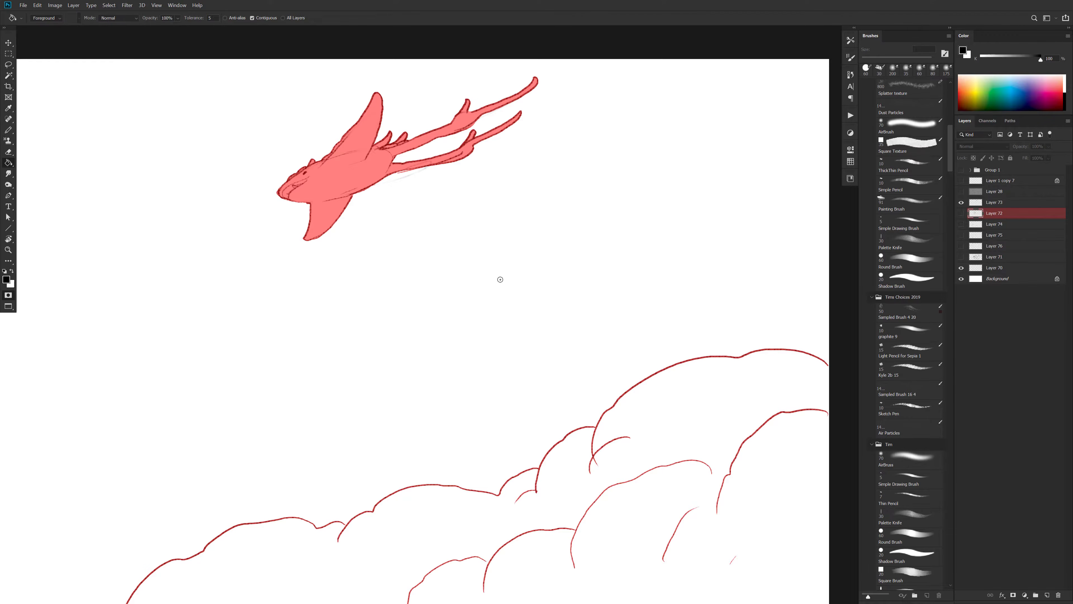
pyautogui.press('b')
pyautogui.press('x')
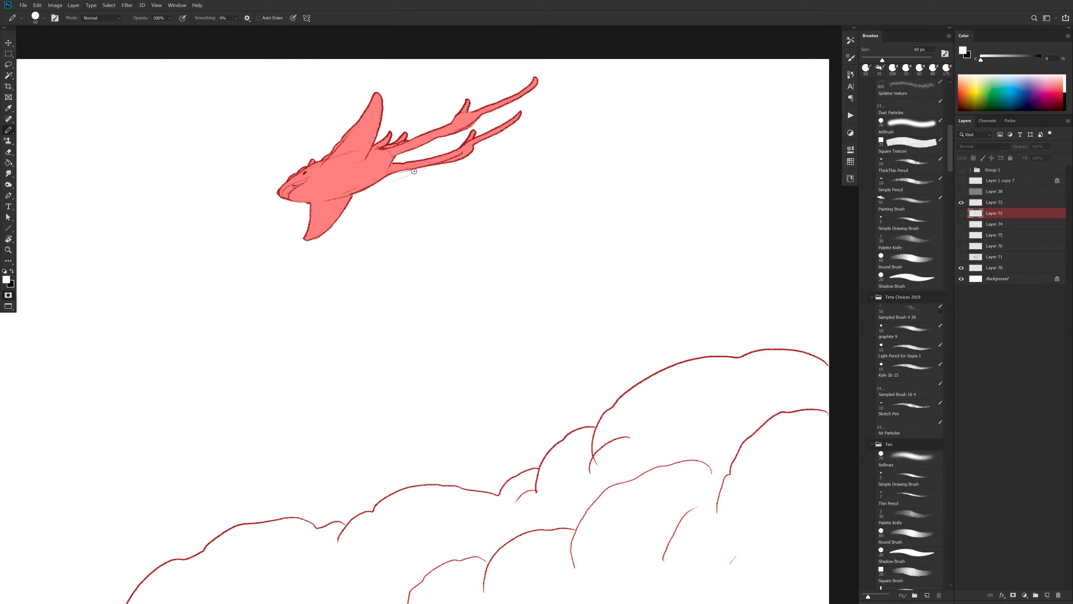
pyautogui.press('x')
# Close the foreground cloud's outline at the canvas edges and fill the whole cloud in the mask
pyautogui.moveTo(464, 402)
pyautogui.mouseDown()
pyautogui.moveTo(493, 183)
pyautogui.moveTo(542, 142)
pyautogui.mouseUp()
pyautogui.click(369, 278)
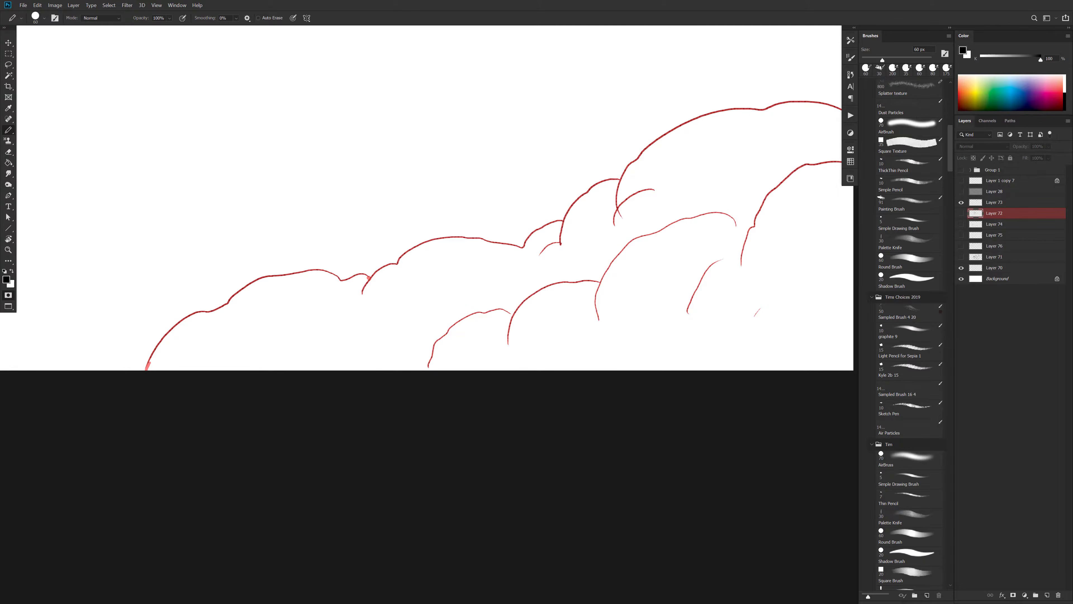
pyautogui.moveTo(681, 297); pyautogui.dragTo(419, 347)
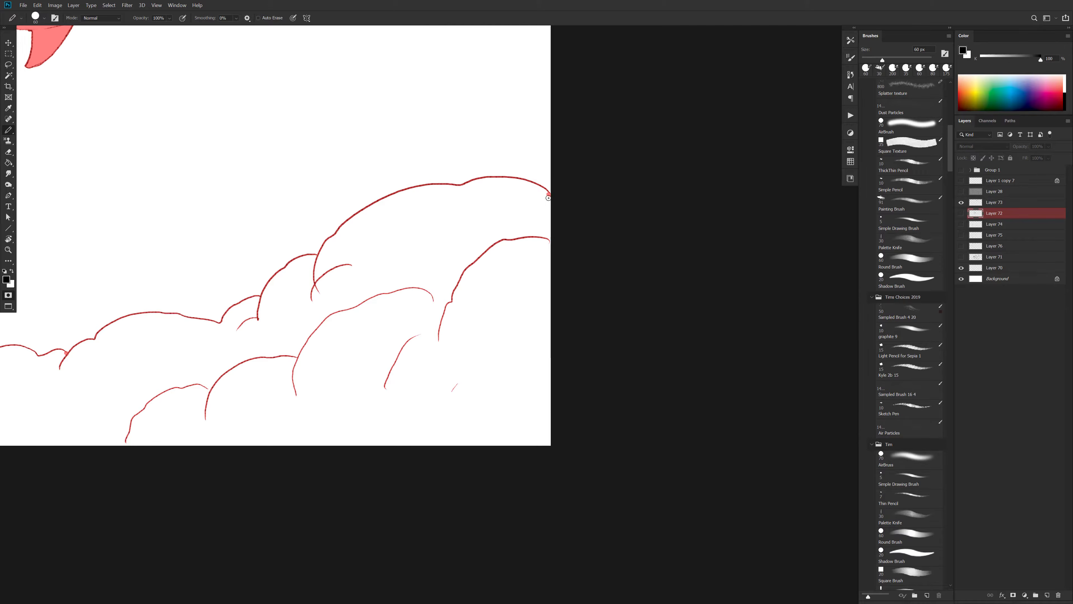
pyautogui.press('g')
pyautogui.click(478, 321)
pyautogui.scroll(-4, 518, 389)
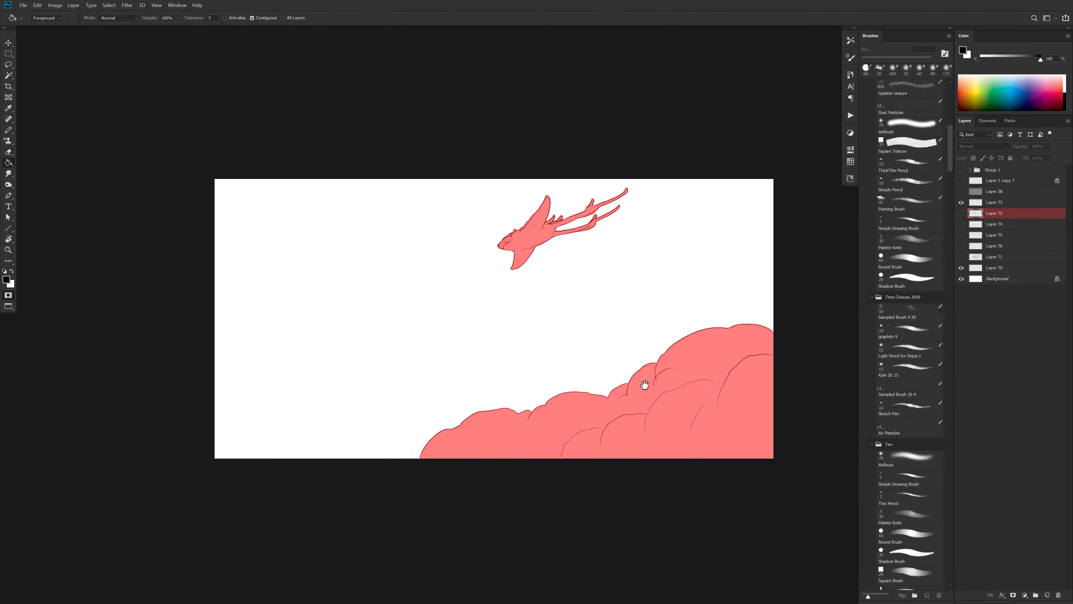
pyautogui.moveTo(645, 385); pyautogui.dragTo(560, 379)
# Convert Layer 73's masked shapes into a solid silhouette with clipped line art, and move the Lines group above Layer 1 copy 7
pyautogui.scroll(2, 562, 381)
pyautogui.click(977, 203)
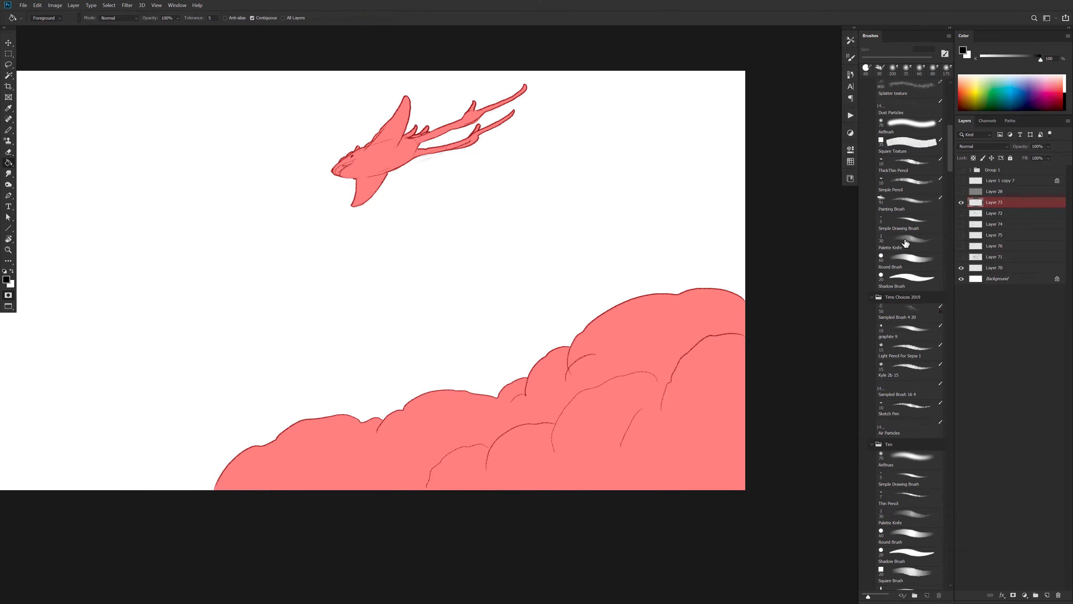
pyautogui.press('F2')
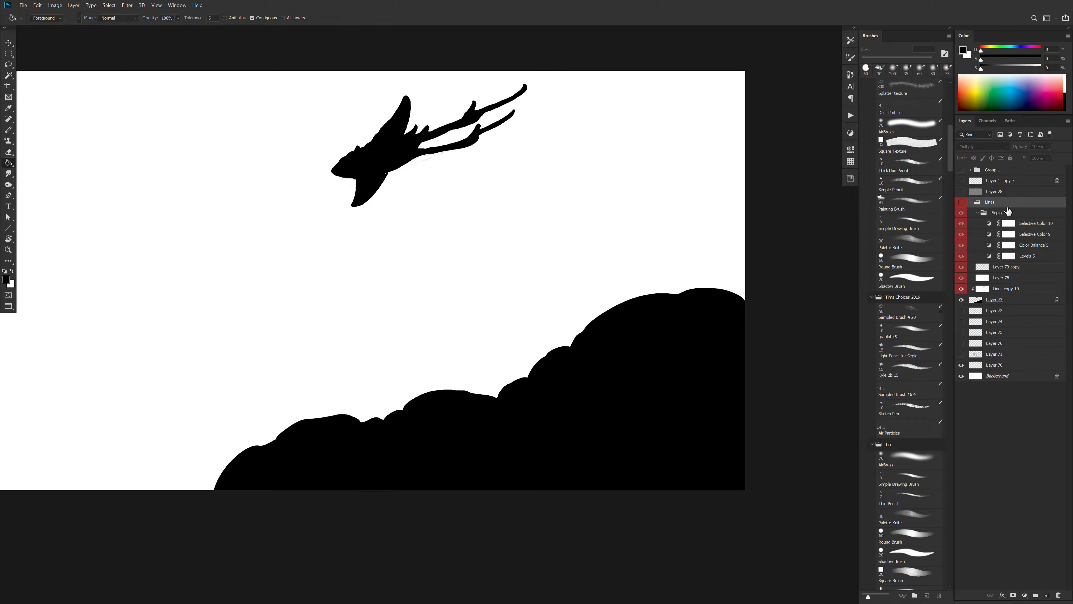
pyautogui.click(970, 202)
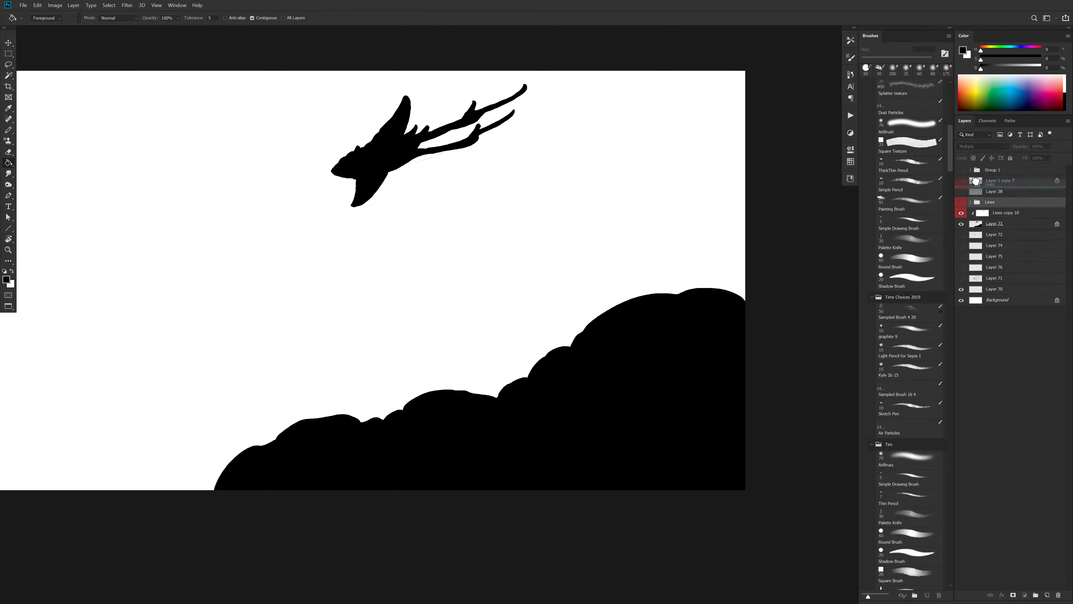
pyautogui.moveTo(979, 174); pyautogui.dragTo(965, 183)
pyautogui.click(982, 224)
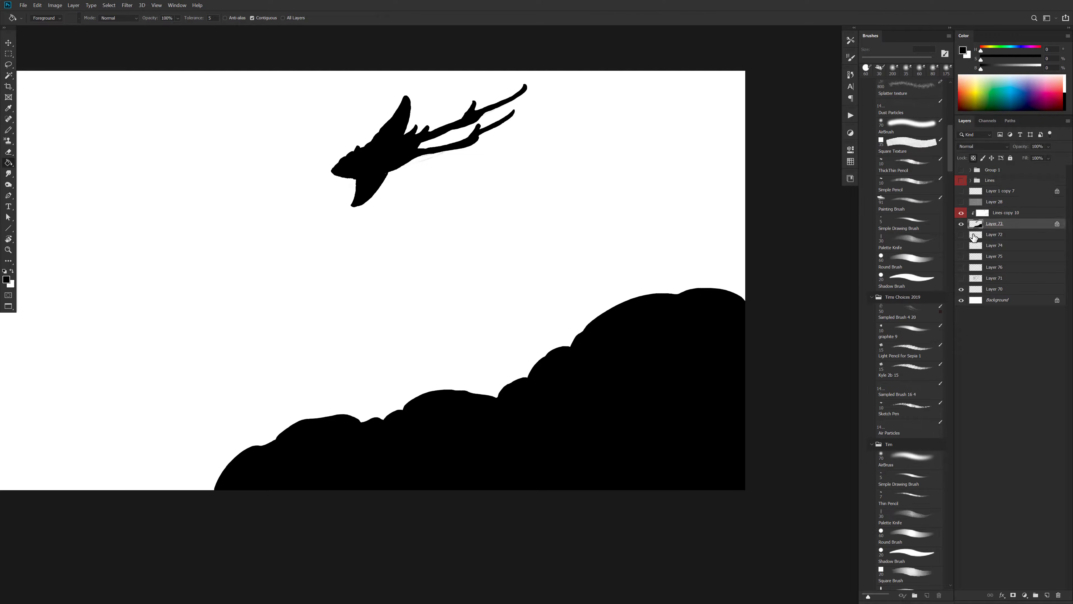
# Fill the creature and cloud silhouette on Layer 73 with mid grey
pyautogui.click(961, 224)
pyautogui.click(961, 224)
pyautogui.click(1016, 69)
pyautogui.hotkey('alt', 'BackSpace')
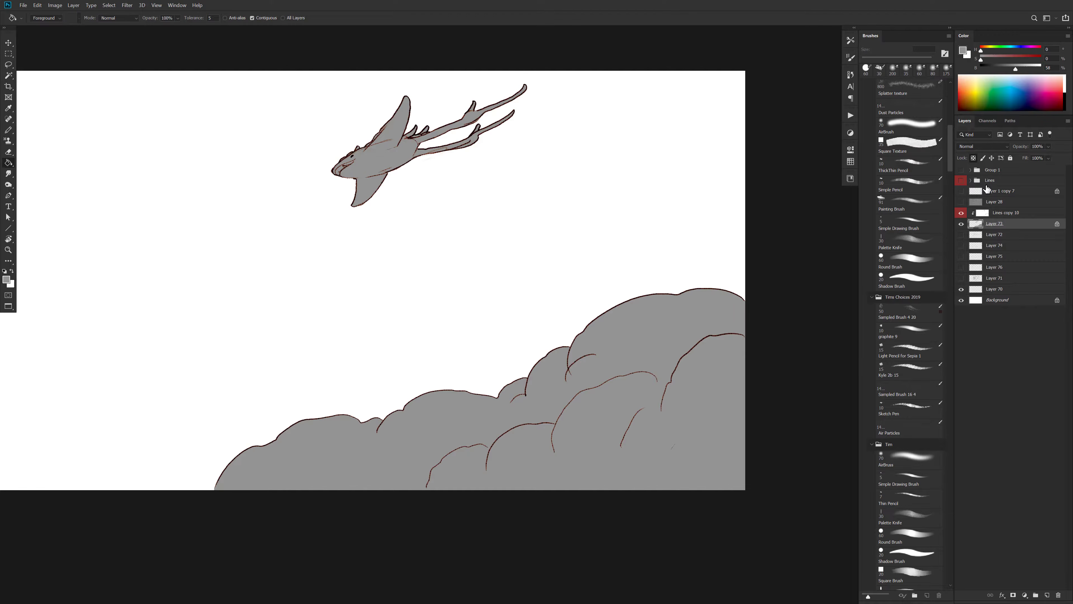
pyautogui.scroll(4, 441, 162)
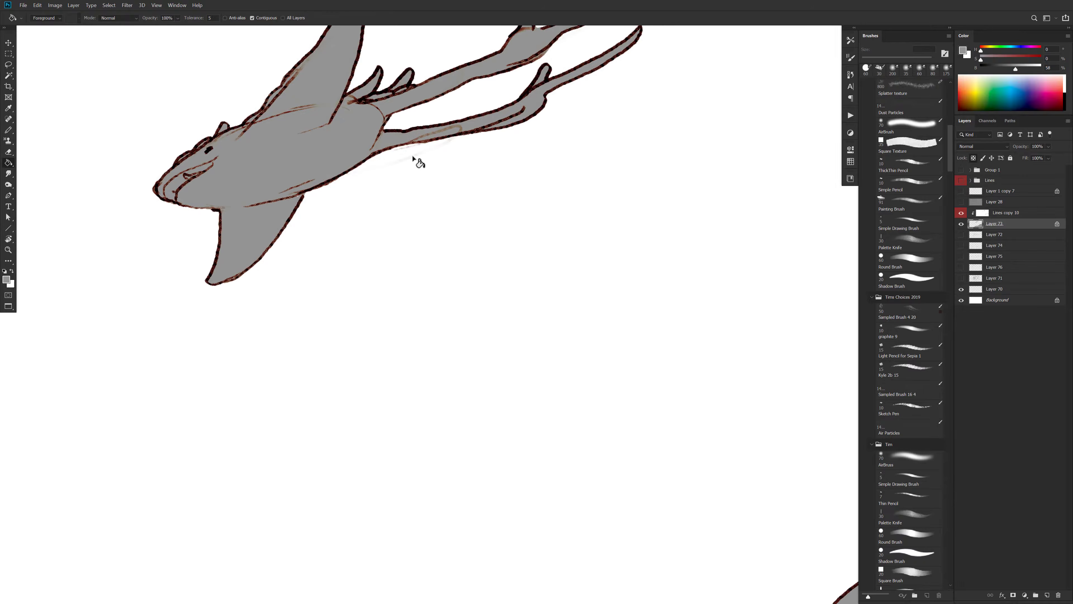
pyautogui.scroll(-5, 462, 216)
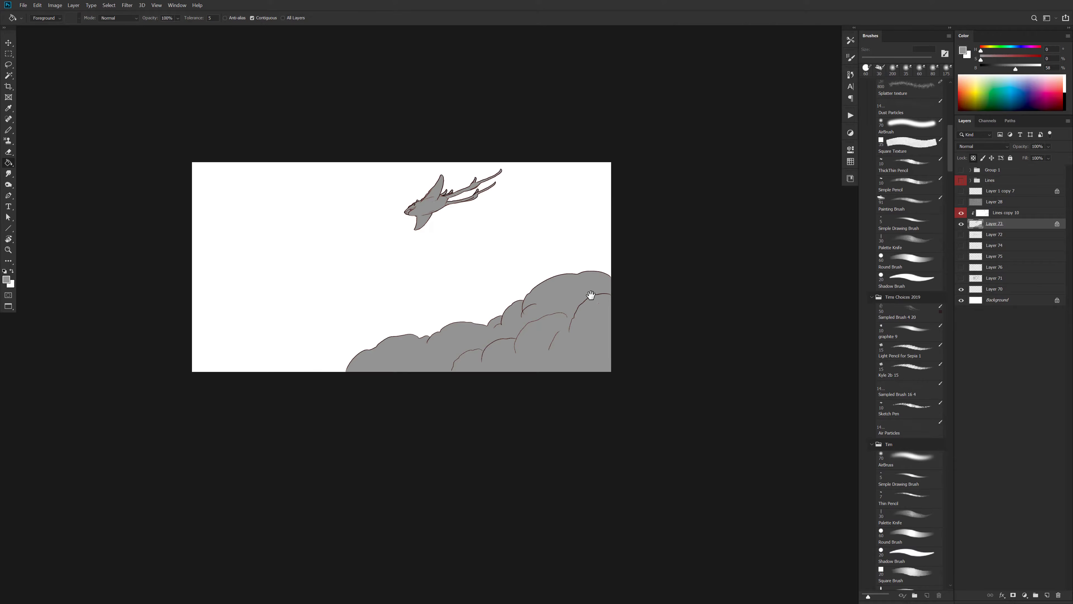
# Compare Layer 73's grey silhouettes with the clipped line art hidden and shown
pyautogui.moveTo(590, 295); pyautogui.dragTo(657, 300)
pyautogui.click(962, 213)
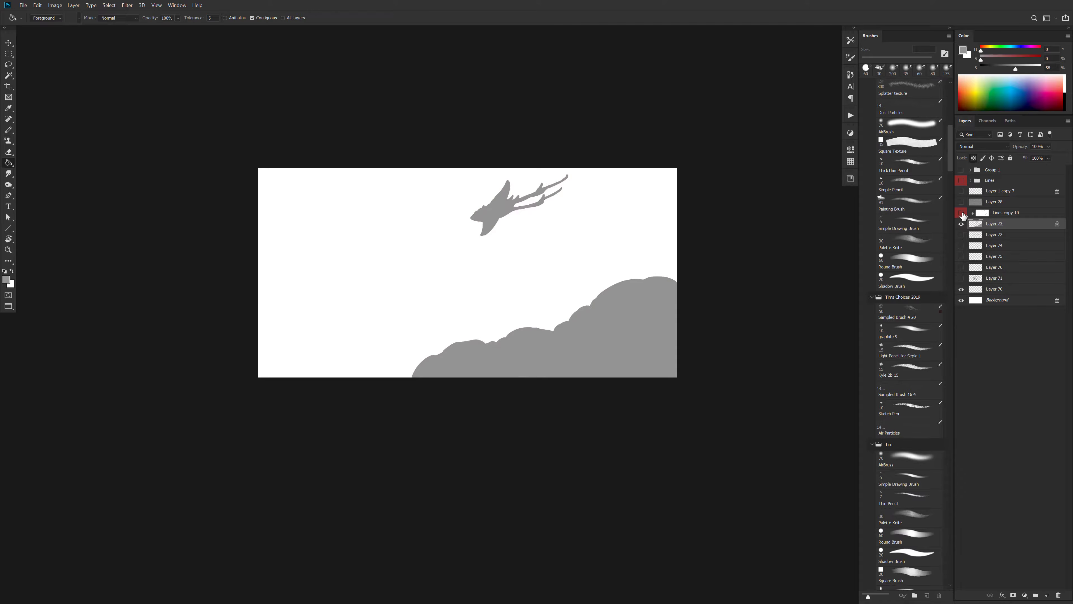
pyautogui.click(962, 213)
pyautogui.click(962, 214)
pyautogui.click(962, 214)
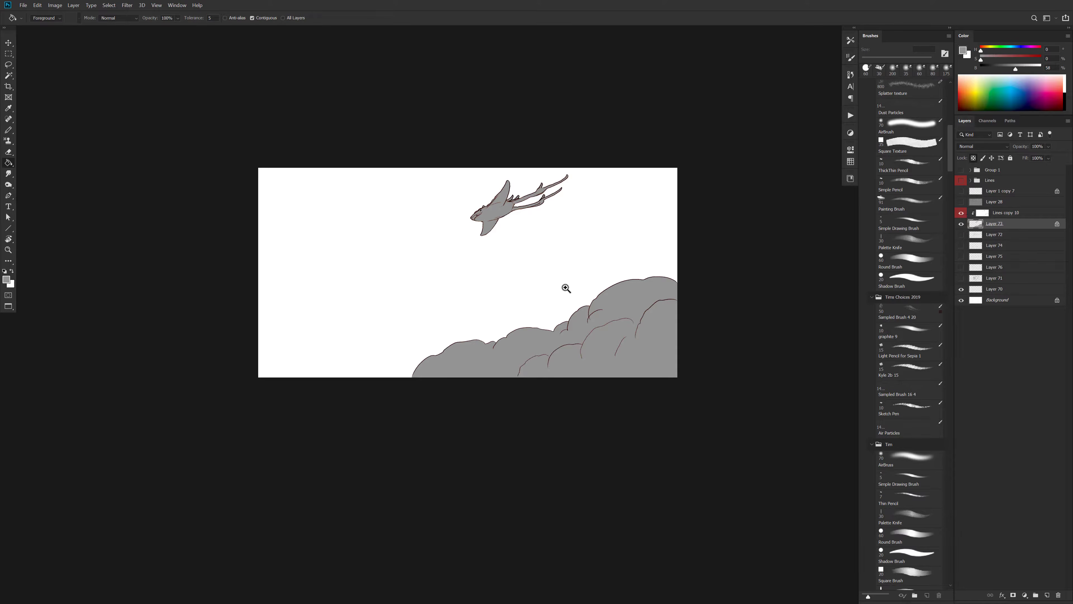
# Show Layer 72 in place of Layer 73, select the empty area around the rider and creature, and turn the selection into a quick mask
pyautogui.scroll(2, 566, 288)
pyautogui.click(982, 235)
pyautogui.click(961, 223)
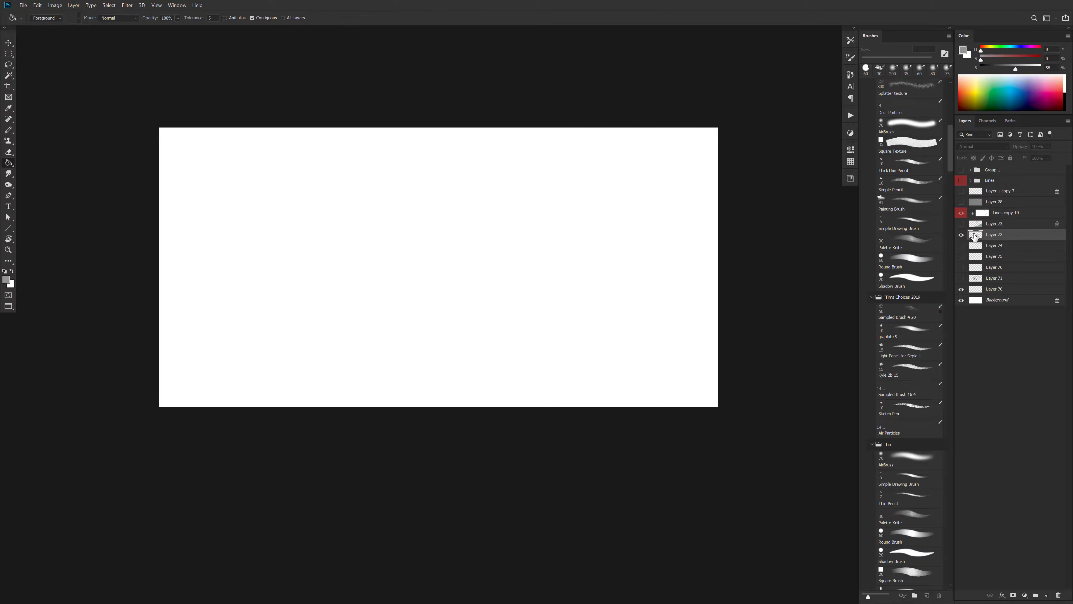
pyautogui.click(962, 235)
pyautogui.scroll(2, 494, 304)
pyautogui.press('w')
pyautogui.click(502, 304)
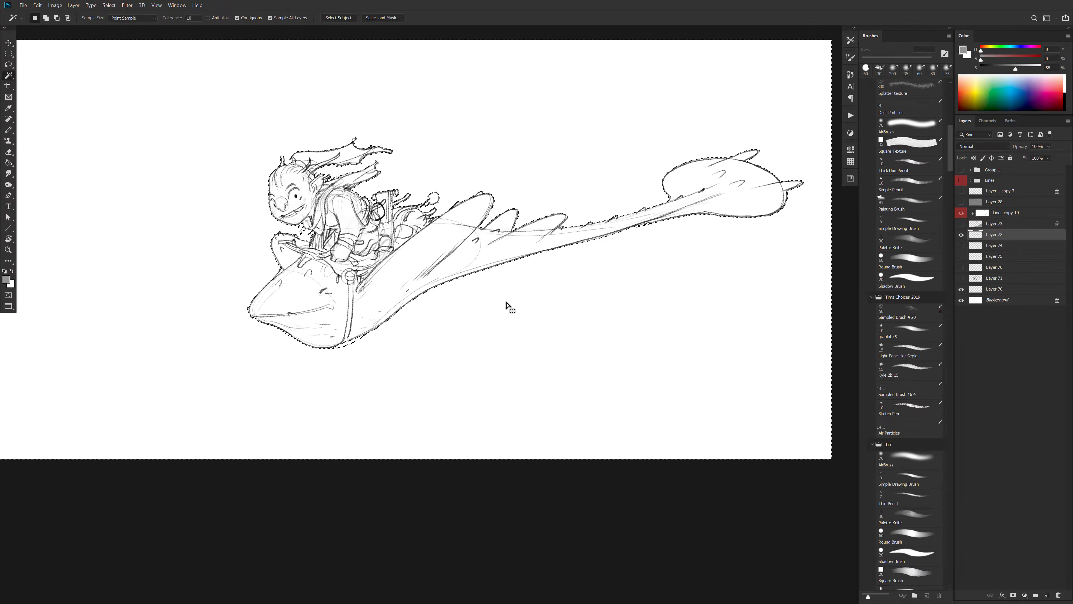
pyautogui.press('q')
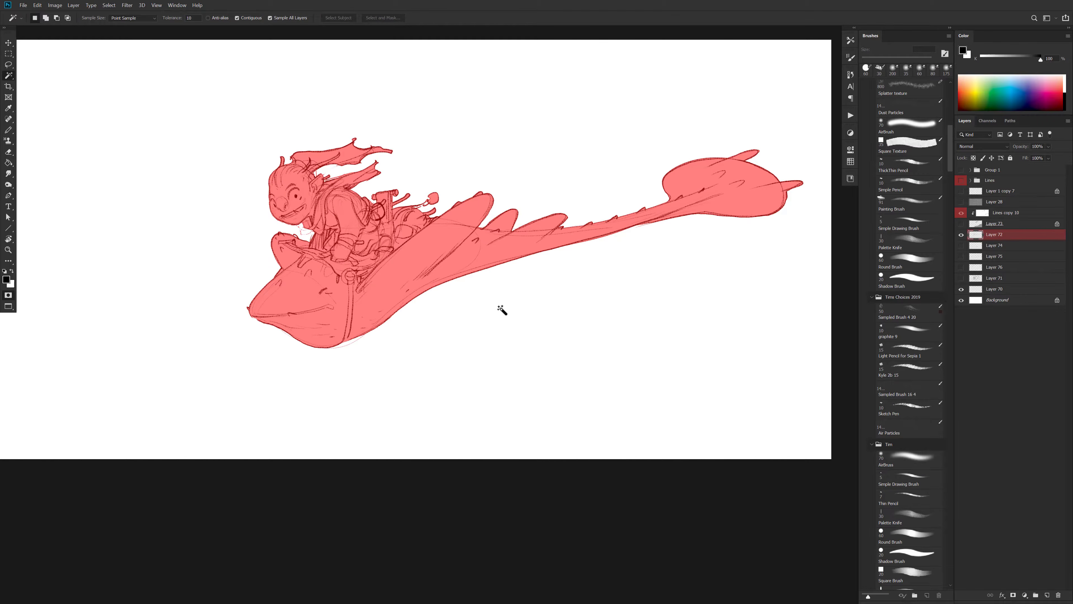
# Clean up the quick mask around the rider's collar and the gear behind the rider
pyautogui.press('b')
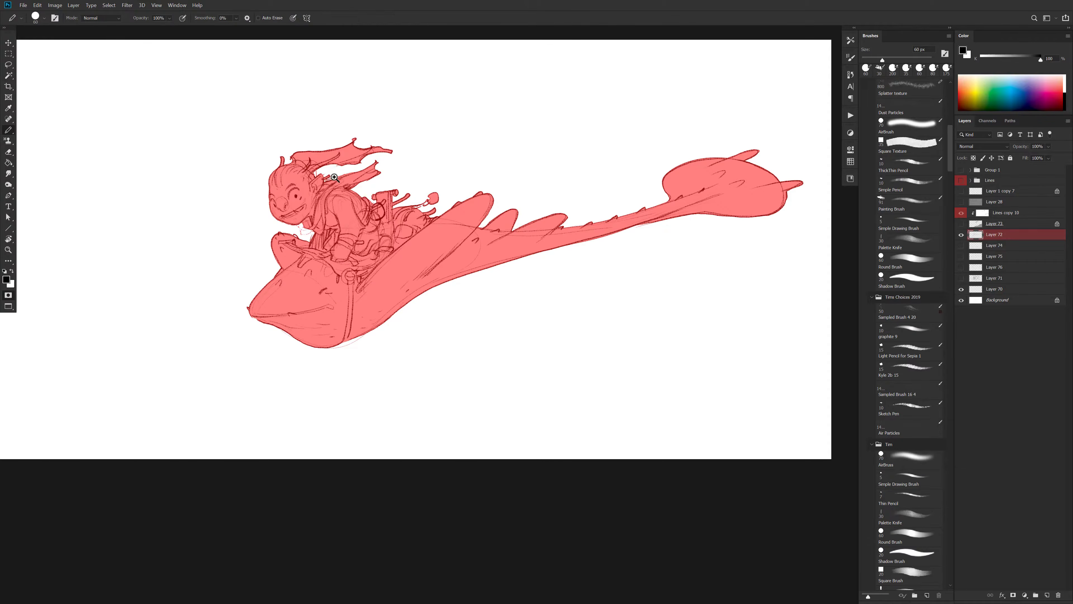
pyautogui.scroll(2, 343, 179)
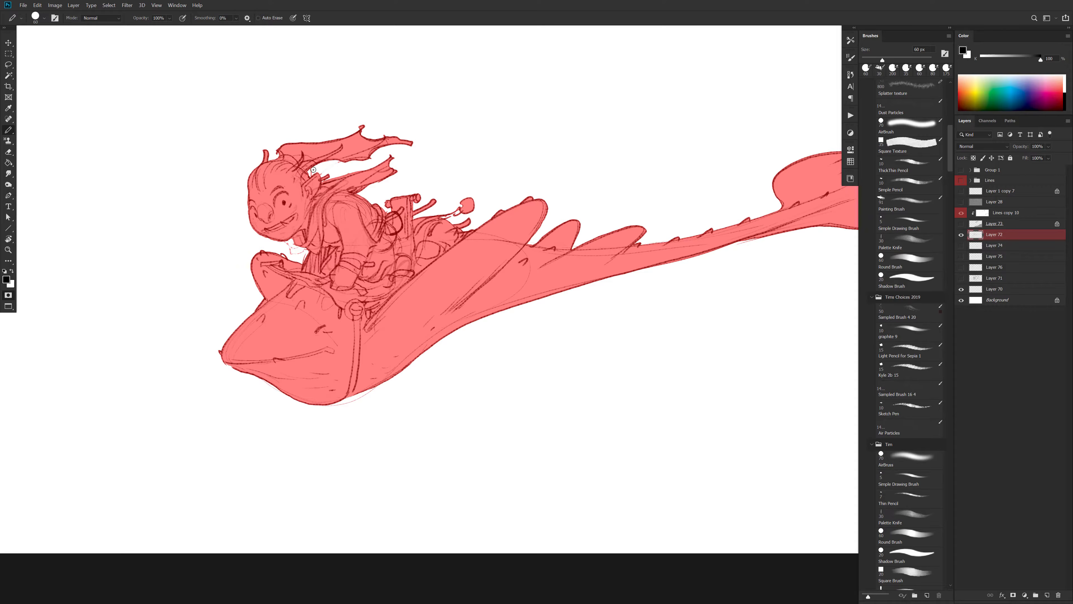
pyautogui.press('x')
pyautogui.press('x')
pyautogui.press('x')
pyautogui.moveTo(301, 253); pyautogui.dragTo(290, 250)
pyautogui.press('x')
pyautogui.press('x')
pyautogui.moveTo(612, 312); pyautogui.dragTo(402, 351)
pyautogui.moveTo(730, 286); pyautogui.dragTo(745, 289)
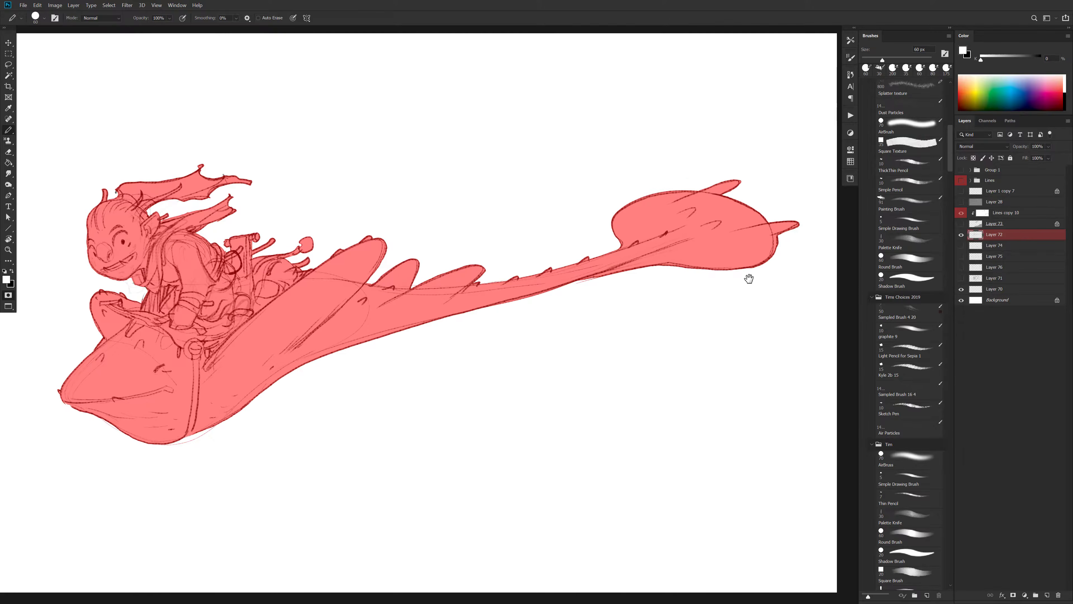
# Refine the mask edge along the creature's jaw and belly, removing stray sketch lines outside the silhouette
pyautogui.moveTo(238, 404)
pyautogui.mouseDown()
pyautogui.moveTo(514, 274)
pyautogui.moveTo(437, 307)
pyautogui.mouseUp()
pyautogui.press('x')
pyautogui.hotkey('ctrl', 'z')
pyautogui.press('x')
pyautogui.press('x')
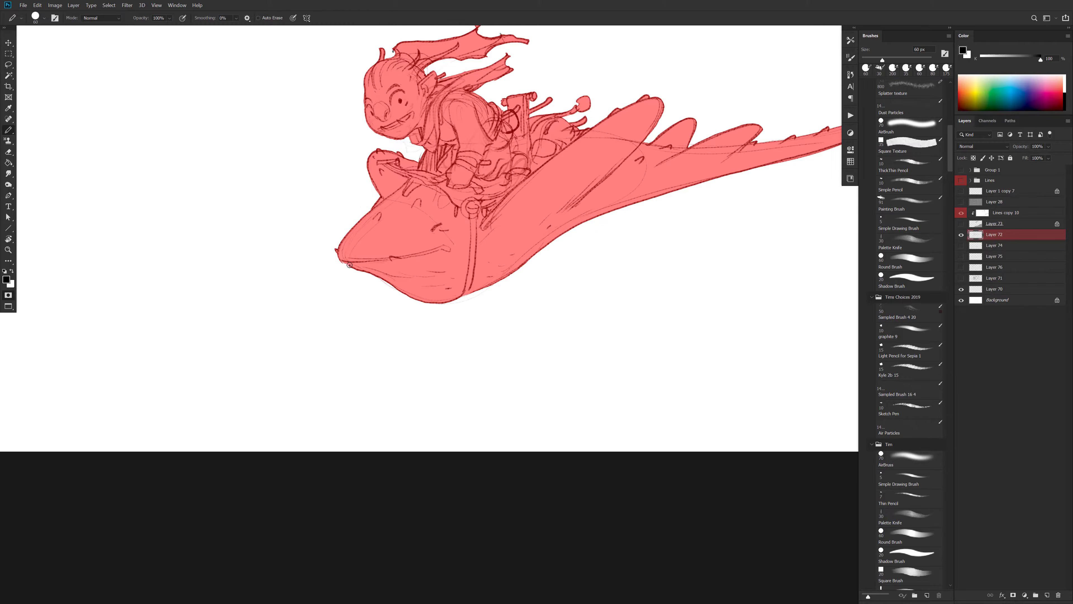
pyautogui.moveTo(625, 369); pyautogui.dragTo(525, 400)
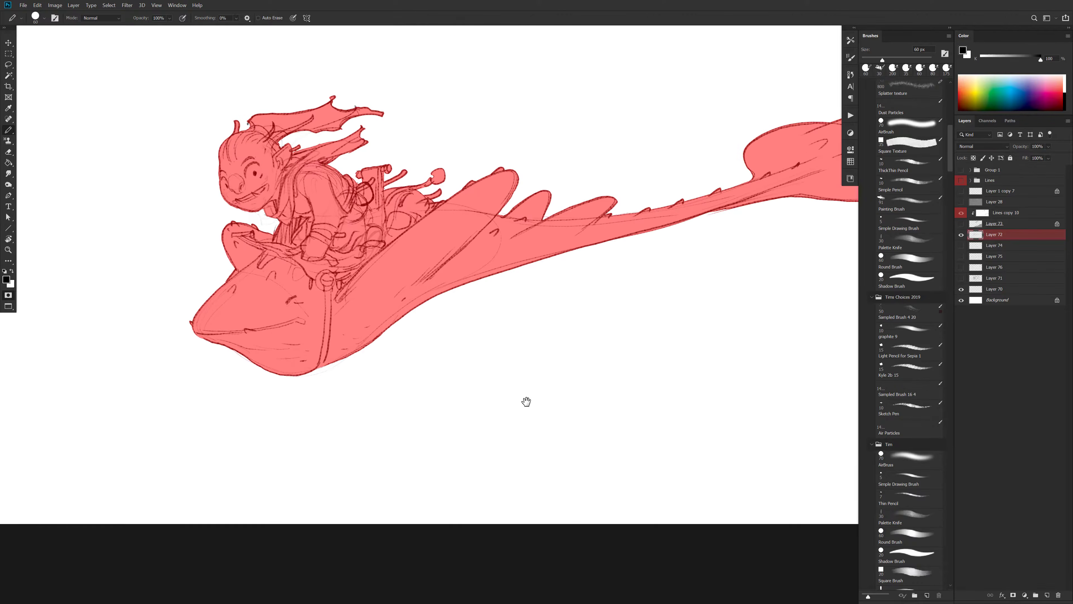
pyautogui.press('x')
pyautogui.press('x')
pyautogui.moveTo(627, 402); pyautogui.dragTo(606, 424)
pyautogui.keyDown('alt'); pyautogui.click(626, 420); pyautogui.keyUp('alt')
pyautogui.keyDown('alt'); pyautogui.click(628, 418); pyautogui.keyUp('alt')
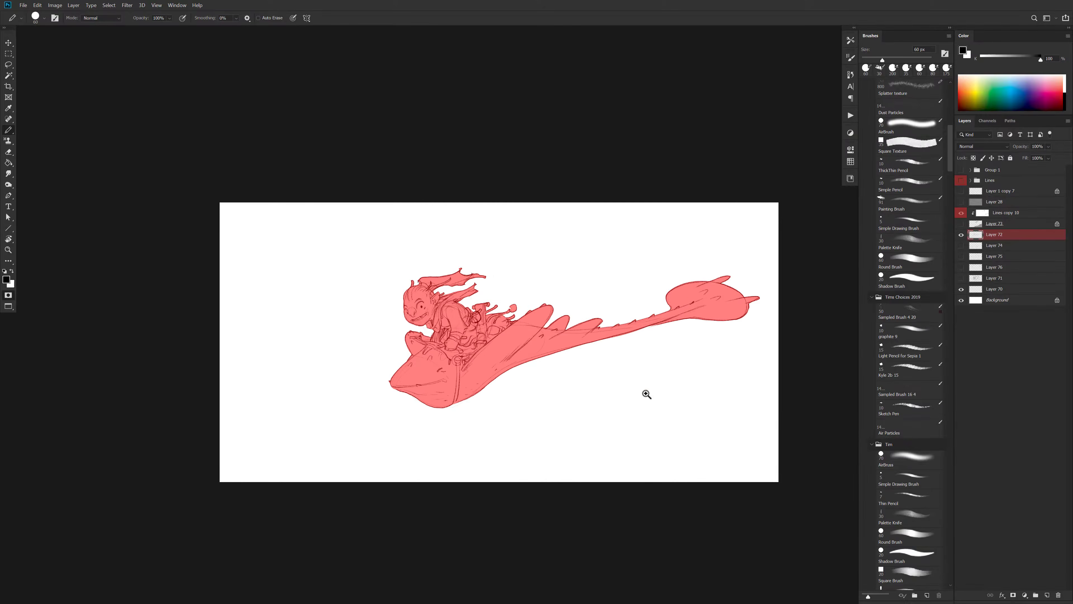
# Smooth the mask edge along the underside of the creature's long tail
pyautogui.keyDown('ctrl'); pyautogui.click(665, 327); pyautogui.keyUp('ctrl')
pyautogui.keyDown('ctrl'); pyautogui.click(665, 326); pyautogui.keyUp('ctrl')
pyautogui.keyDown('ctrl'); pyautogui.click(665, 327); pyautogui.keyUp('ctrl')
pyautogui.press('x')
pyautogui.moveTo(650, 316); pyautogui.dragTo(593, 331)
pyautogui.press('x')
pyautogui.press('x')
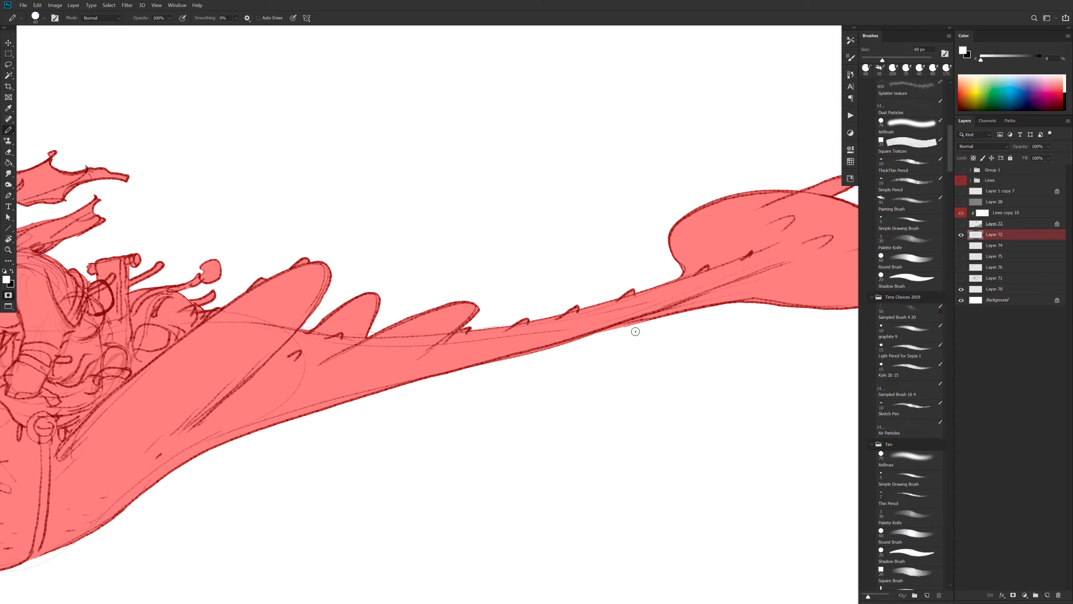
pyautogui.keyDown('alt'); pyautogui.click(629, 347); pyautogui.keyUp('alt')
pyautogui.keyDown('alt'); pyautogui.click(629, 348); pyautogui.keyUp('alt')
pyautogui.keyDown('alt'); pyautogui.click(628, 353); pyautogui.keyUp('alt')
pyautogui.moveTo(606, 436); pyautogui.dragTo(567, 411)
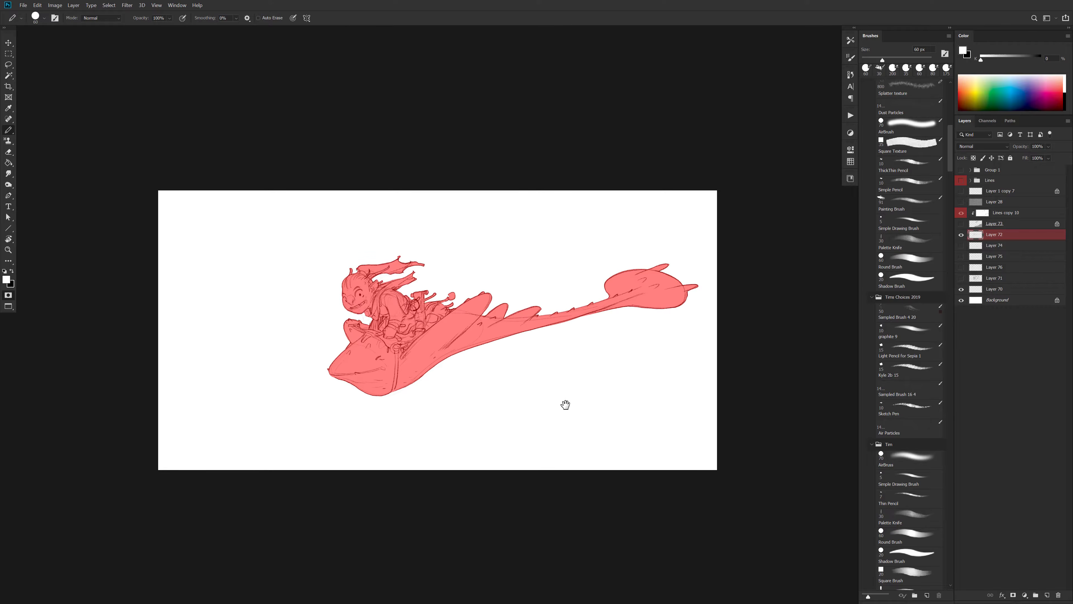
# Convert Layer 72's masked rider and creature into a solid grey silhouette with clipped line art
pyautogui.keyDown('ctrl'); pyautogui.click(611, 333); pyautogui.keyUp('ctrl')
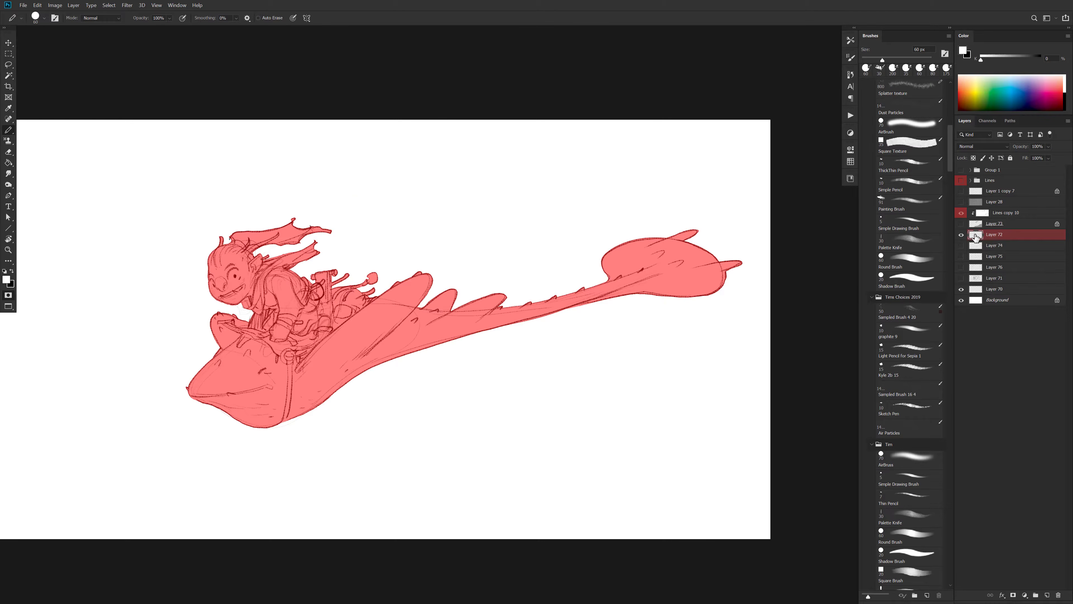
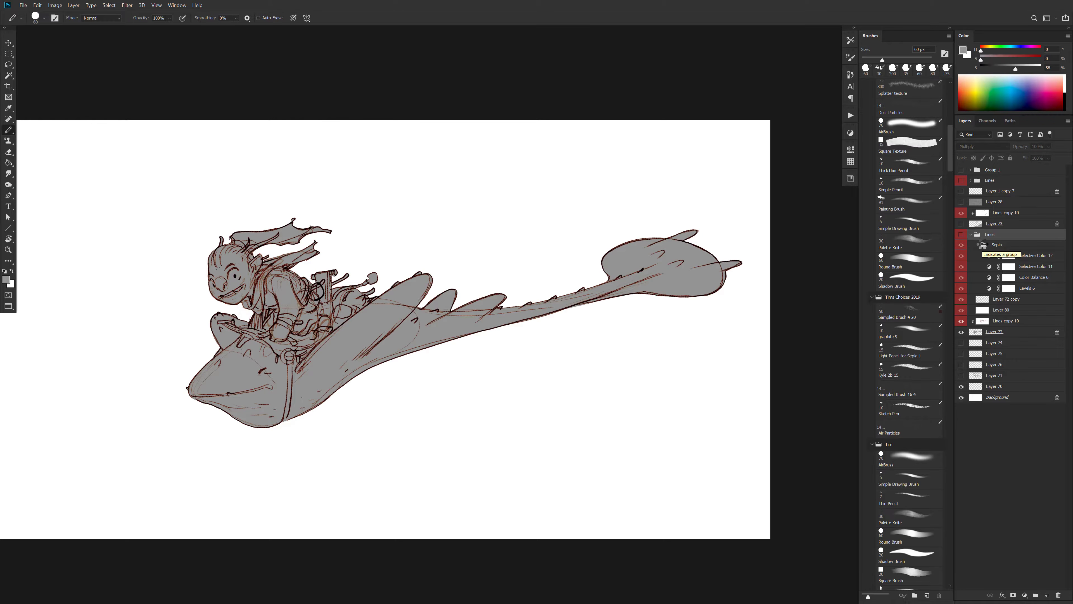
pyautogui.moveTo(502, 383); pyautogui.dragTo(567, 370)
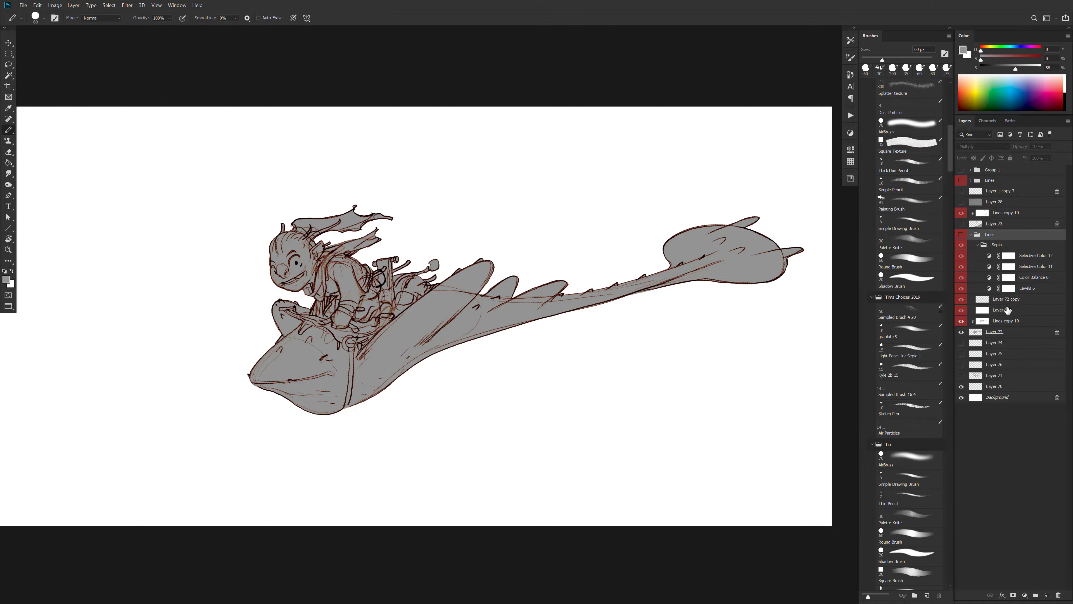
pyautogui.click(978, 333)
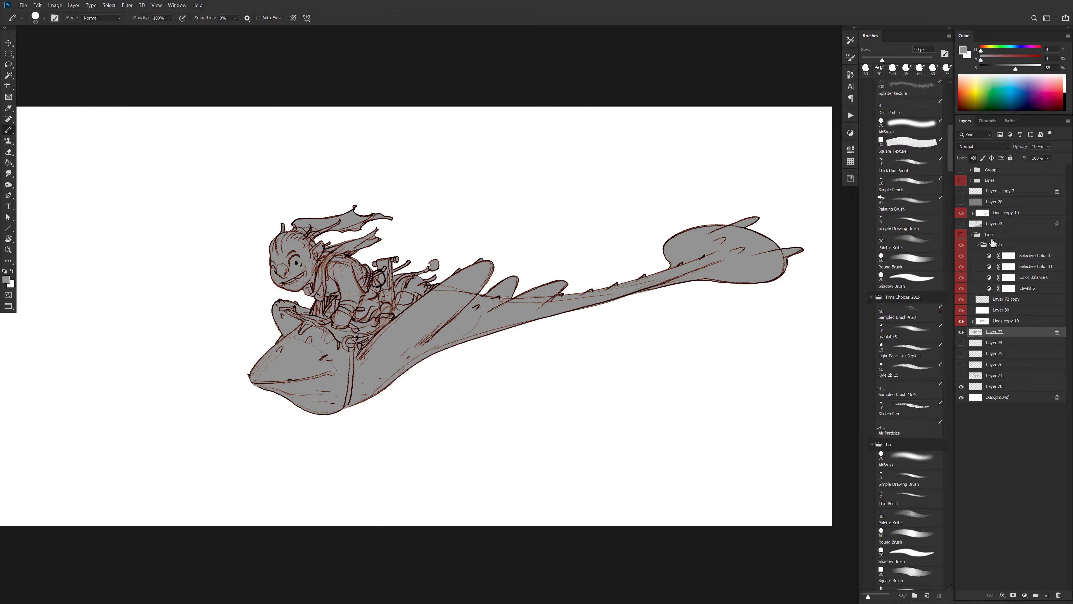
# Move Layer 72's Lines group above Layer 1 copy 7 and group it with the other Lines group, hidden
pyautogui.click(971, 234)
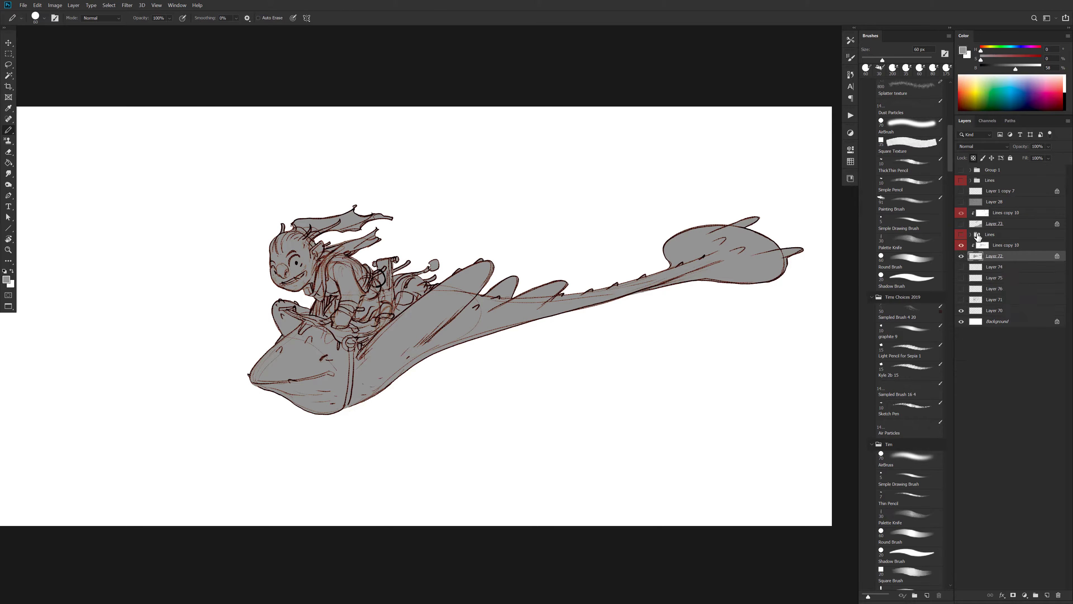
pyautogui.moveTo(977, 237); pyautogui.dragTo(980, 187)
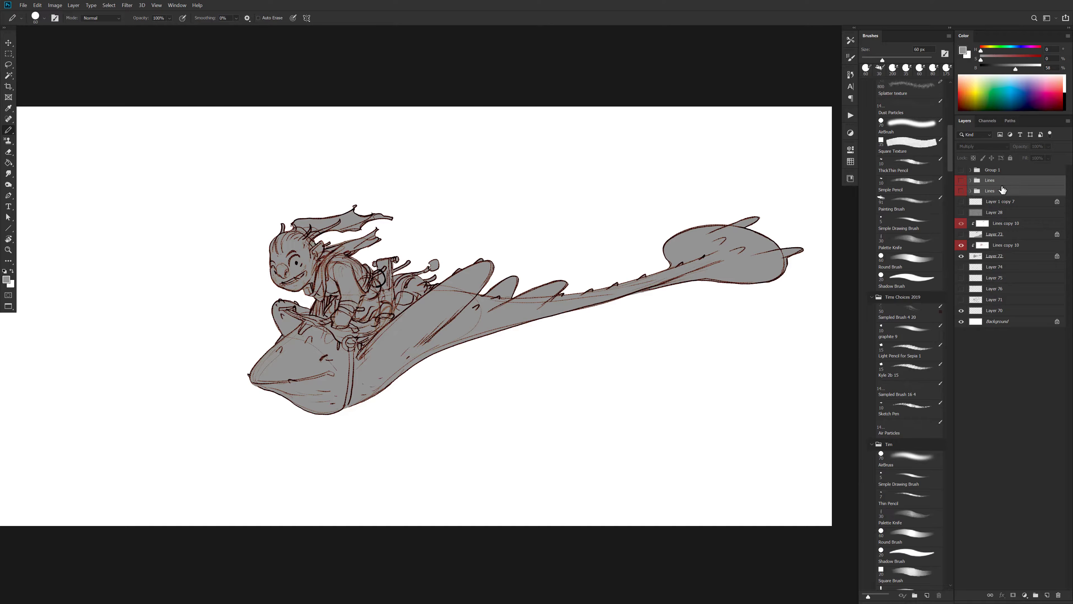
pyautogui.hotkey('ctrl', 'g')
pyautogui.click(961, 180)
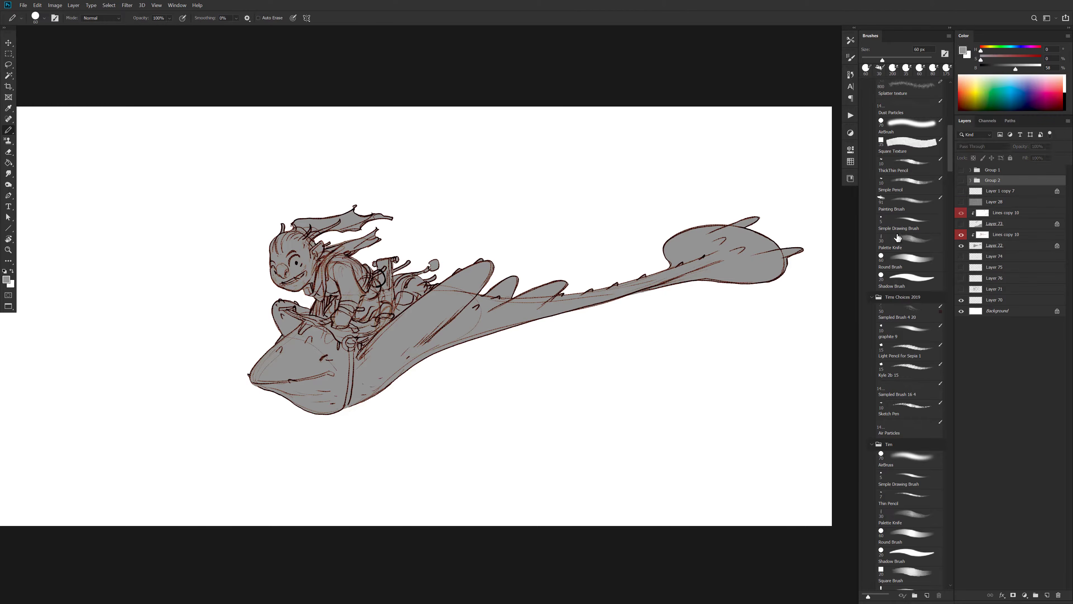
# Show Layer 74 in place of Layer 72, select the empty area around its two creatures, and turn the selection into a quick mask
pyautogui.click(898, 238)
pyautogui.press('.')
pyautogui.click(961, 246)
pyautogui.click(961, 257)
pyautogui.click(977, 257)
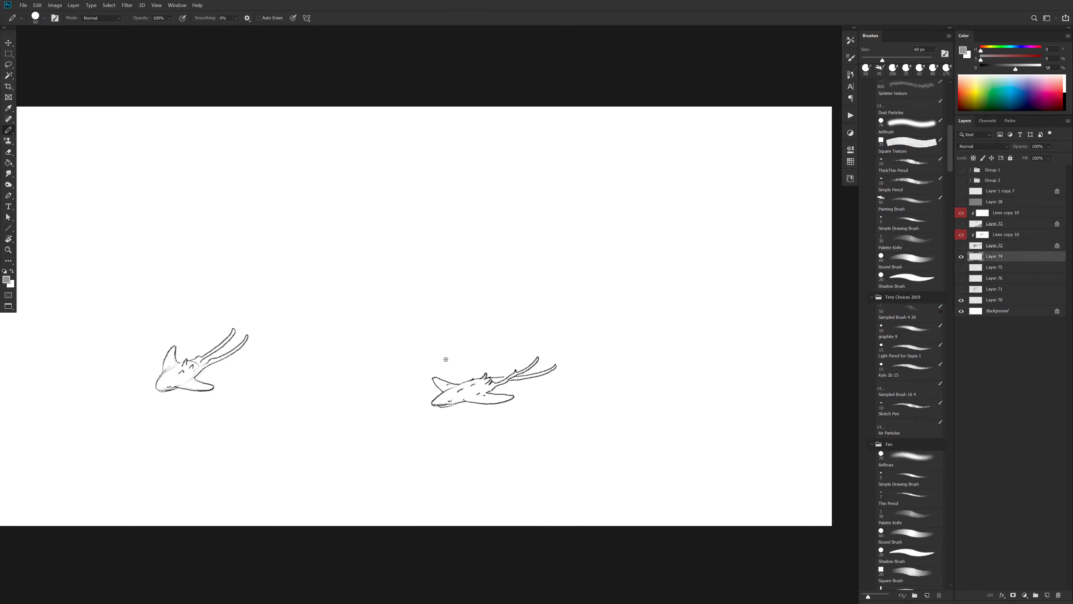
pyautogui.press('w')
pyautogui.click(415, 454)
pyautogui.press('q')
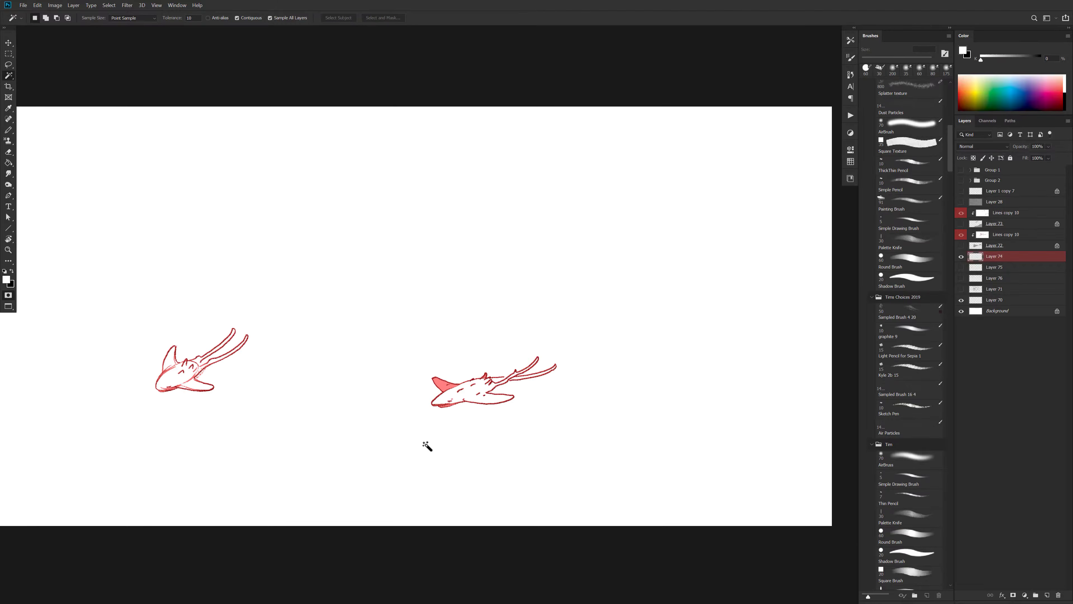
# Fill the right-hand creature's body, fins and tails in the mask
pyautogui.scroll(1, 509, 401)
pyautogui.press('b')
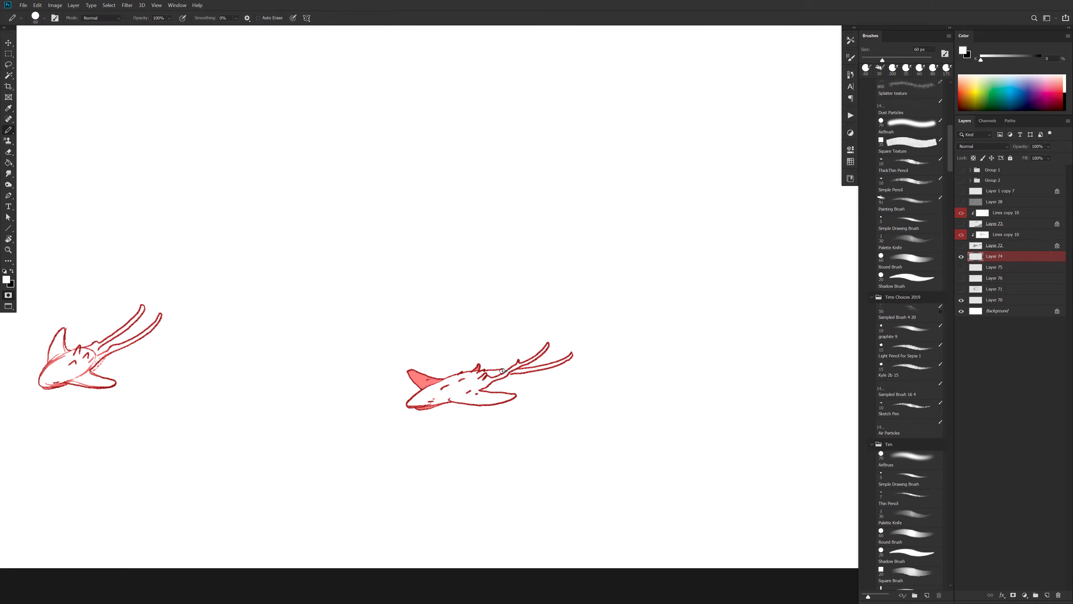
pyautogui.press('x')
pyautogui.press('g')
pyautogui.click(517, 380)
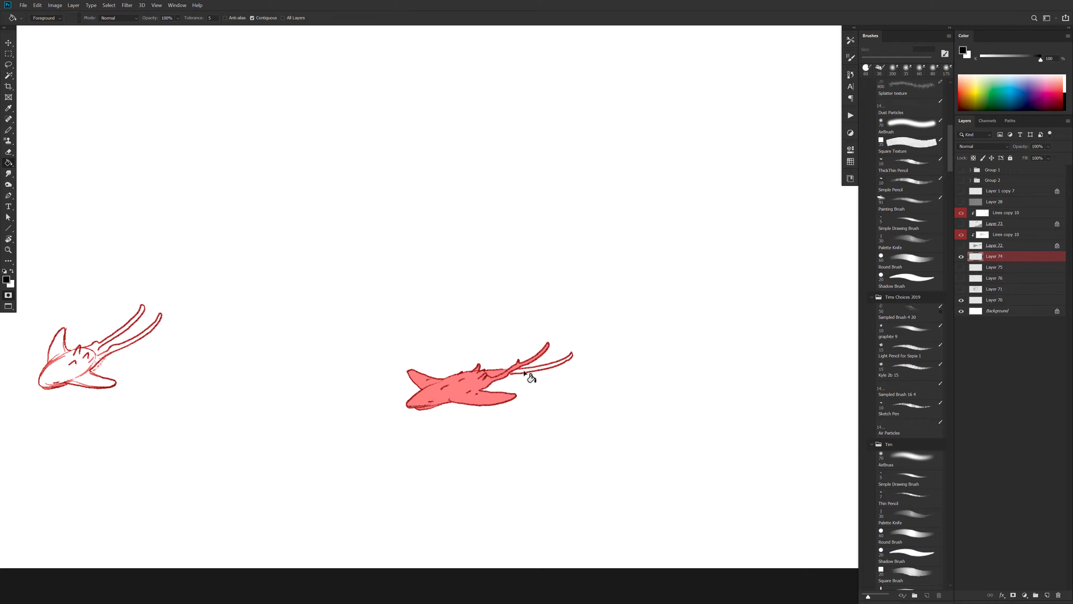
pyautogui.press('b')
# Close the gaps in the left-hand creature's mask outline around its body and raised fin
pyautogui.moveTo(307, 369); pyautogui.dragTo(583, 309)
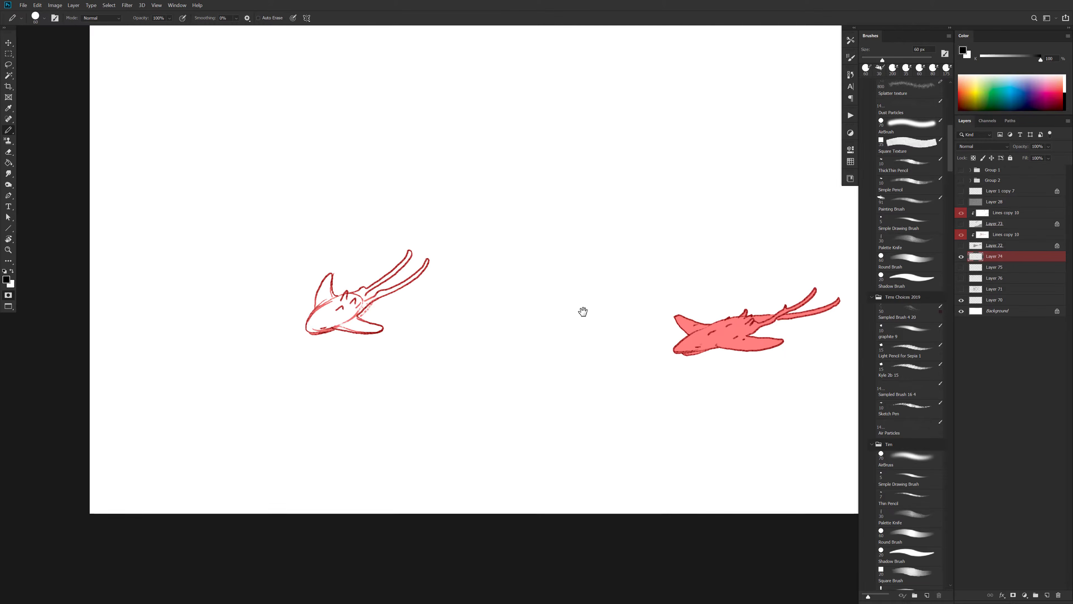
pyautogui.keyDown('ctrl'); pyautogui.click(381, 285); pyautogui.keyUp('ctrl')
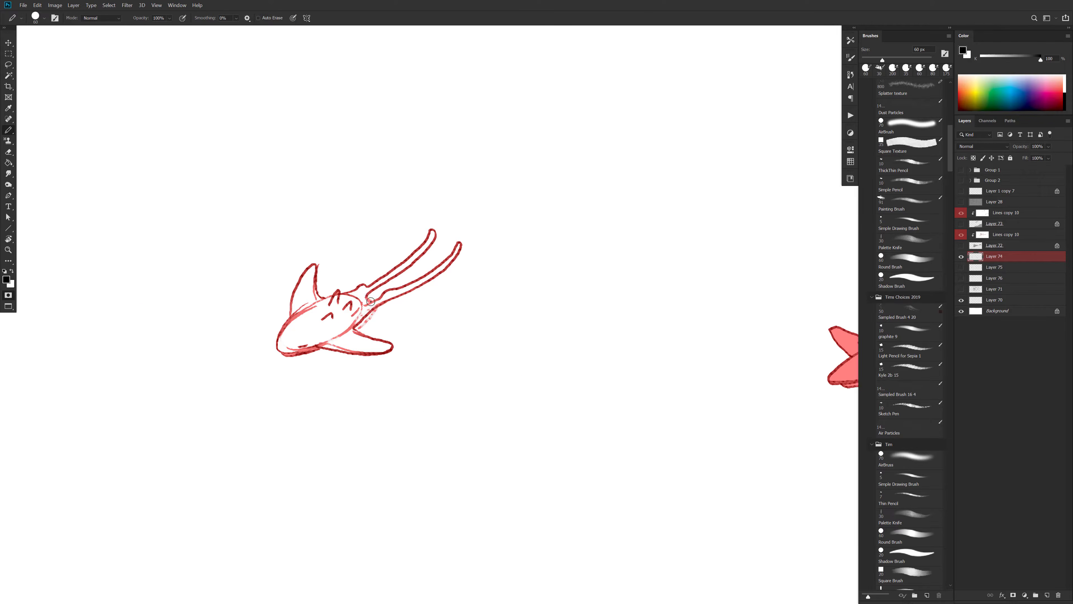
pyautogui.press('x')
pyautogui.moveTo(359, 328); pyautogui.dragTo(362, 332)
pyautogui.press('x')
pyautogui.moveTo(323, 301); pyautogui.dragTo(312, 279)
pyautogui.press('g')
pyautogui.click(352, 345)
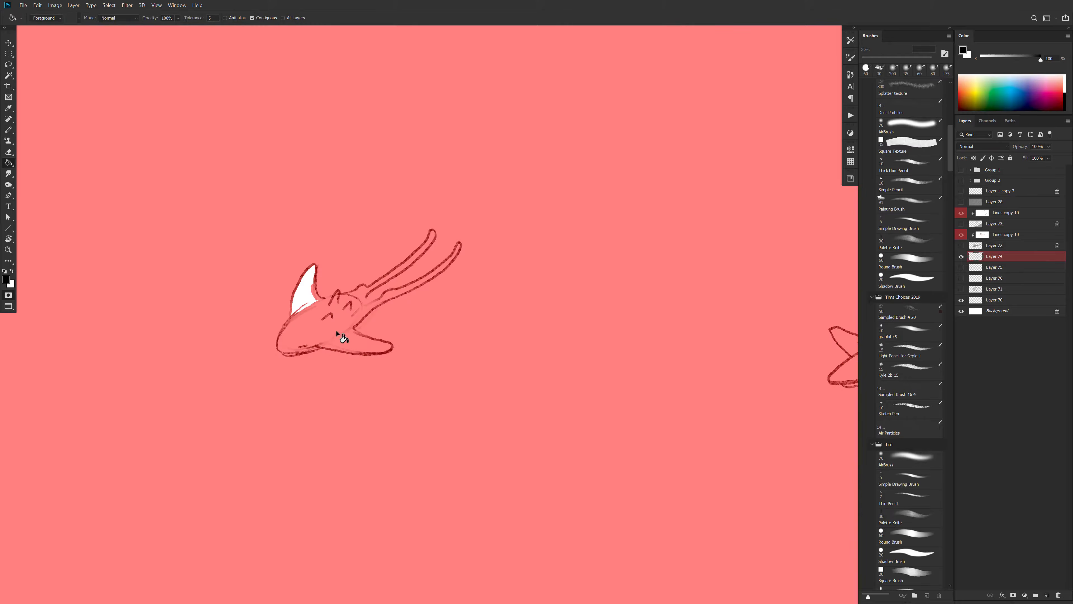
pyautogui.hotkey('ctrl', 'z')
# Seal the left-hand creature's outline near its lower fin, and fill its body, fins and tails in the mask
pyautogui.press('b')
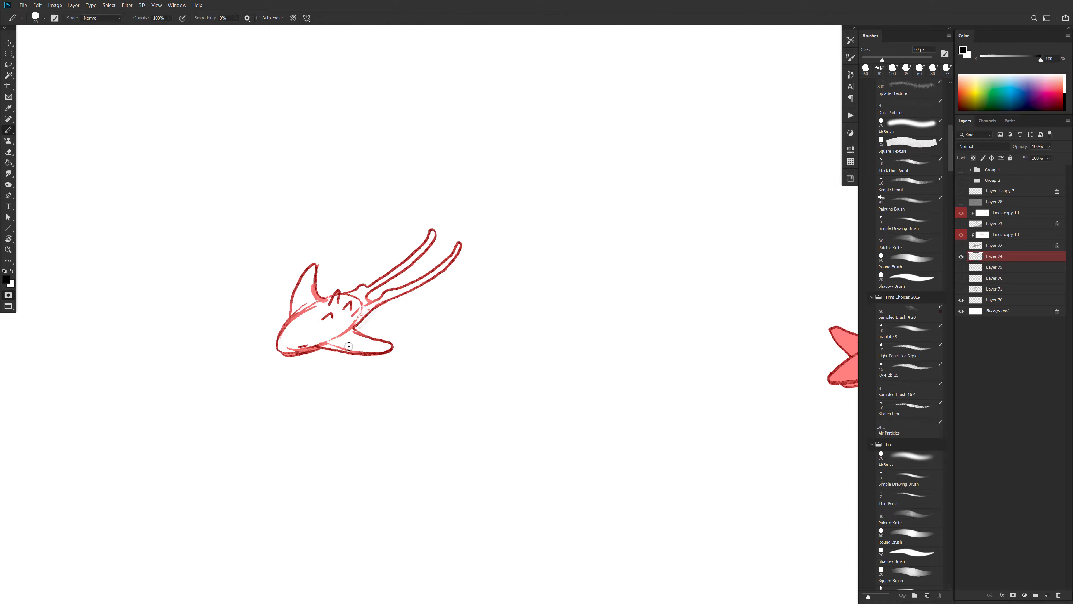
pyautogui.moveTo(353, 349); pyautogui.dragTo(318, 342)
pyautogui.press('g')
pyautogui.click(338, 334)
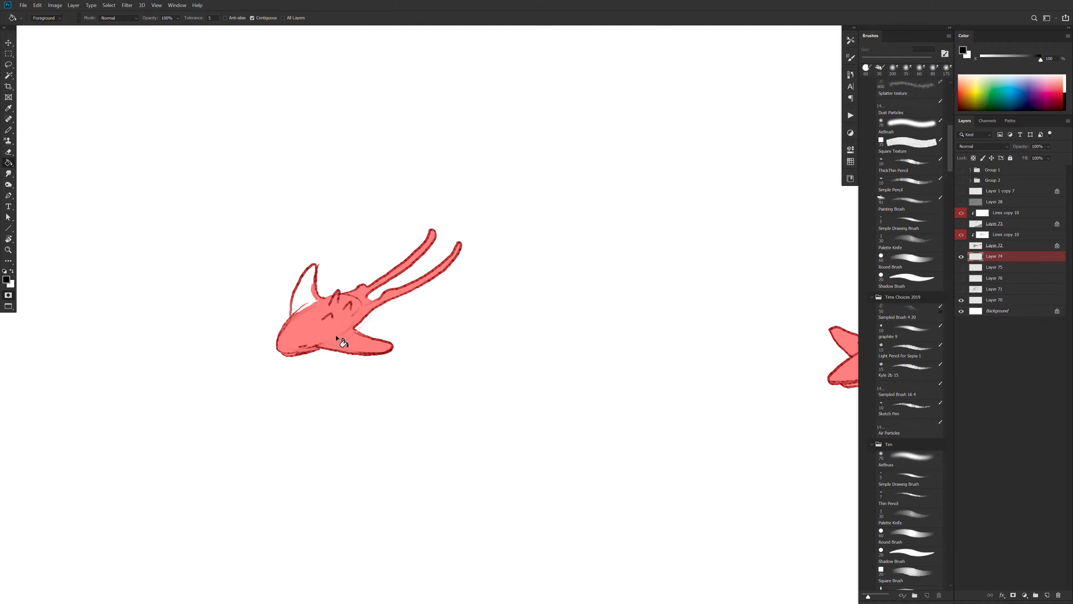
pyautogui.click(312, 299)
# Touch up the mask edges around the left-hand creature's raised fin and lower fin
pyautogui.press('b')
pyautogui.press('x')
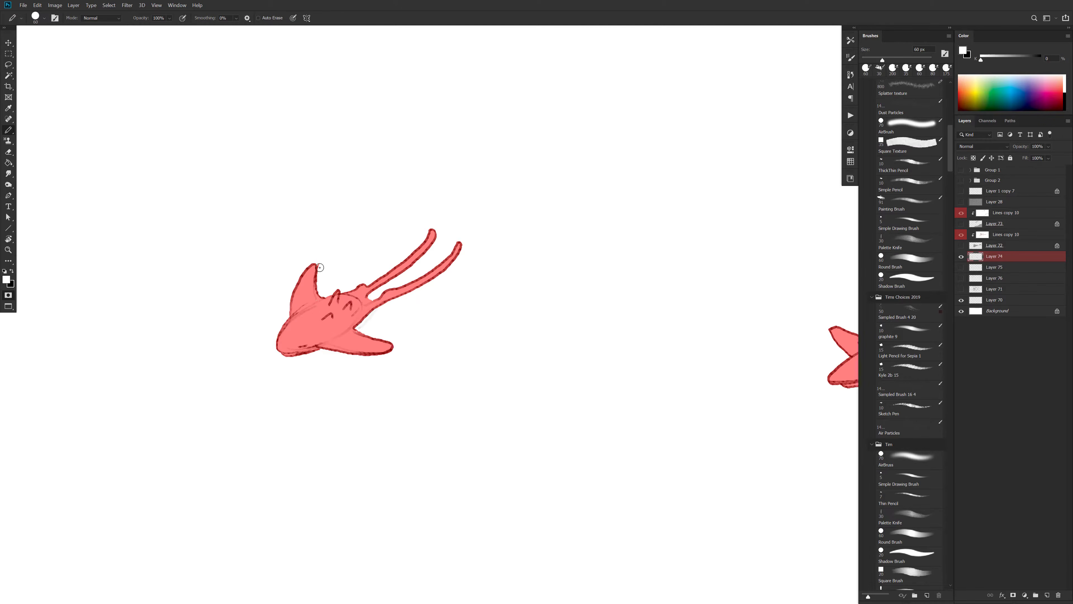
pyautogui.moveTo(439, 324); pyautogui.dragTo(444, 326)
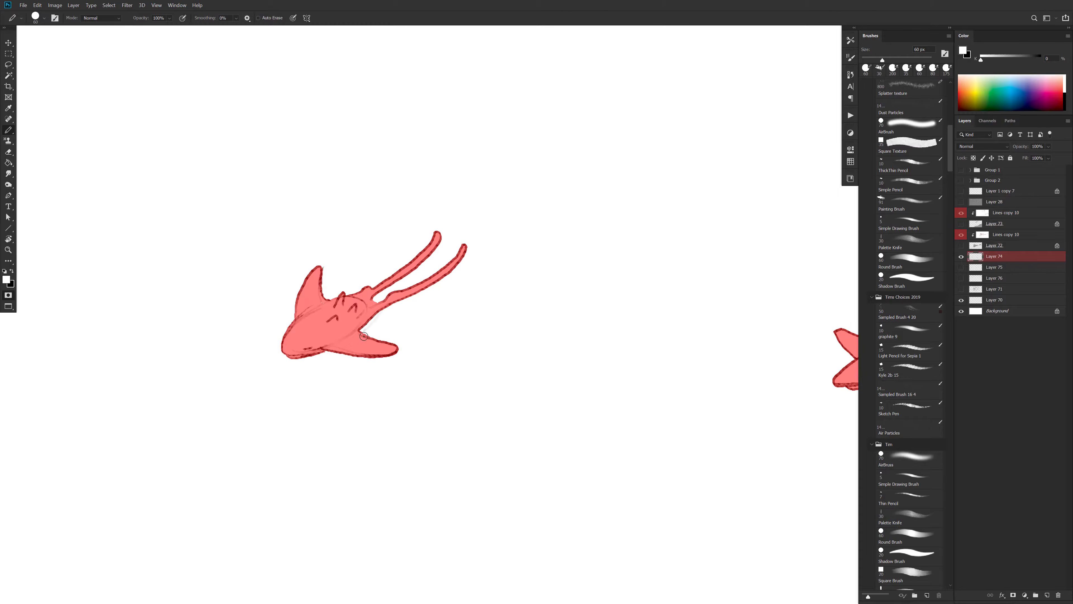
pyautogui.press('x')
pyautogui.click(361, 337)
# Convert Layer 74's two masked creatures into solid grey silhouettes with clipped line art, and collapse the resulting Lines group
pyautogui.keyDown('ctrl'); pyautogui.keyDown('alt'); pyautogui.click(435, 371); pyautogui.keyUp('alt'); pyautogui.keyUp('ctrl')
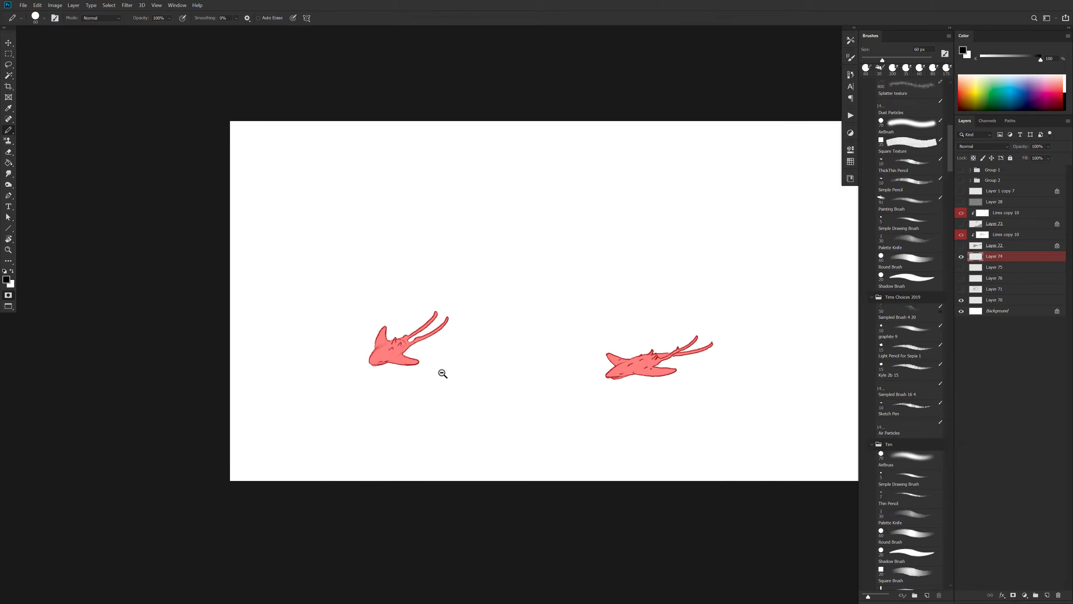
pyautogui.moveTo(476, 386); pyautogui.dragTo(439, 393)
pyautogui.keyDown('ctrl'); pyautogui.click(462, 379); pyautogui.keyUp('ctrl')
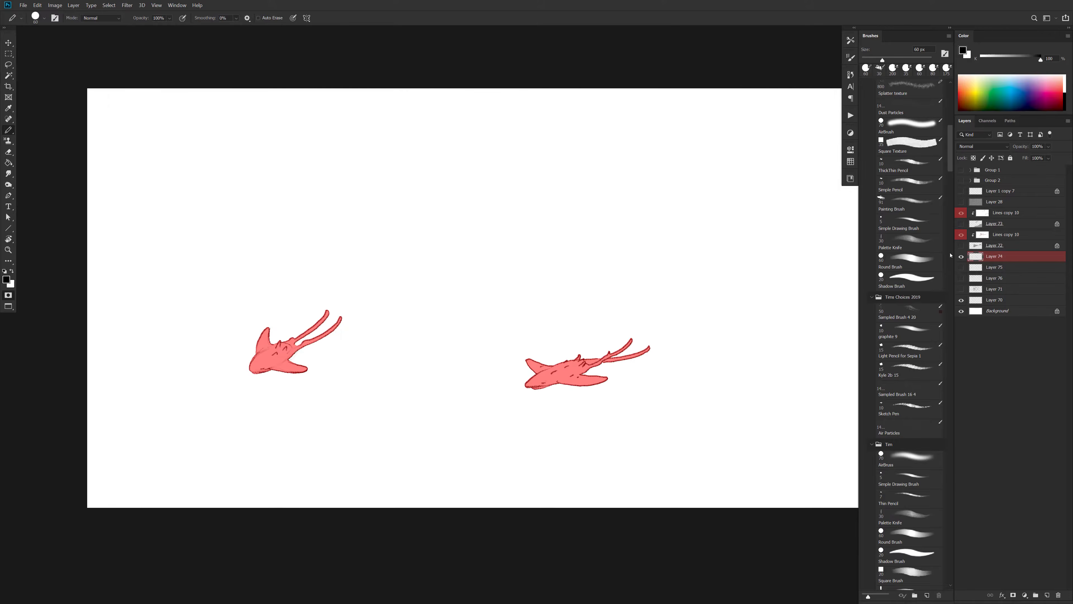
pyautogui.press('F2')
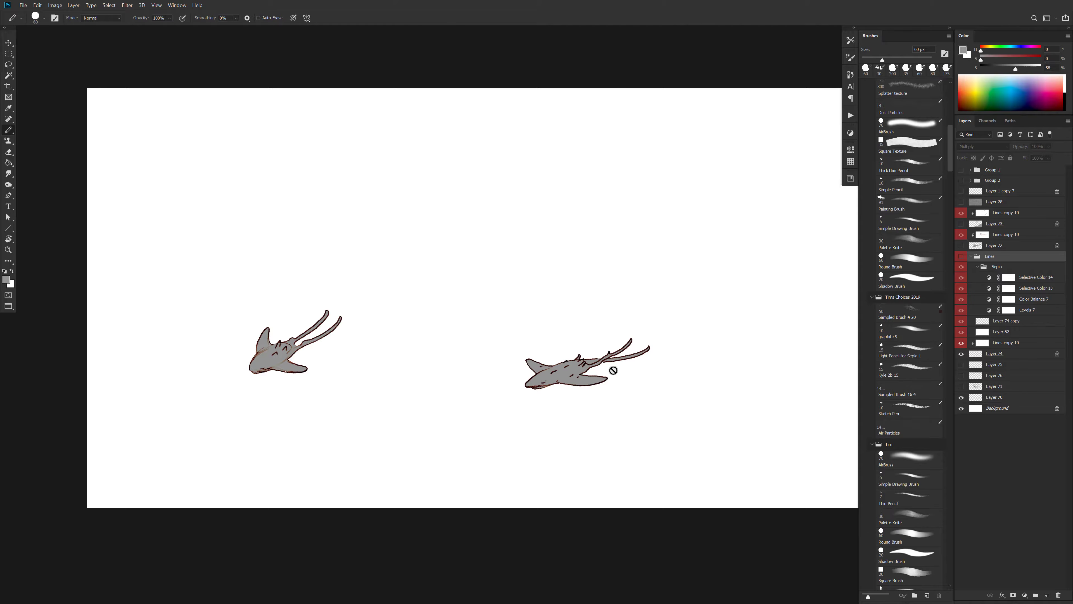
pyautogui.click(971, 257)
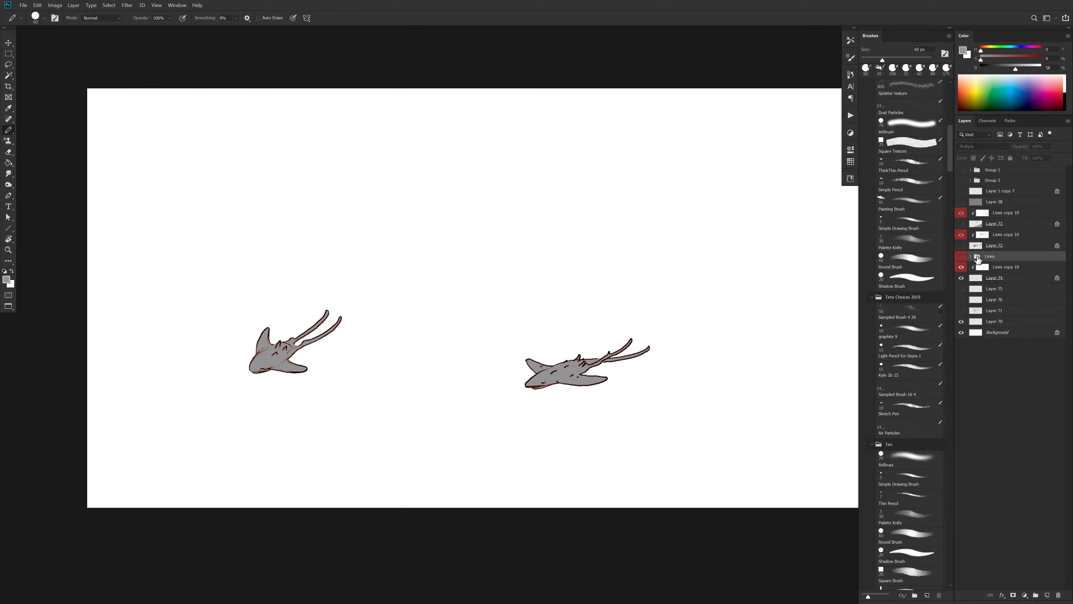
# Move the collapsed Lines group into Group 2, then select Layer 74 and look over its two small flying creatures
pyautogui.moveTo(978, 259); pyautogui.dragTo(991, 181)
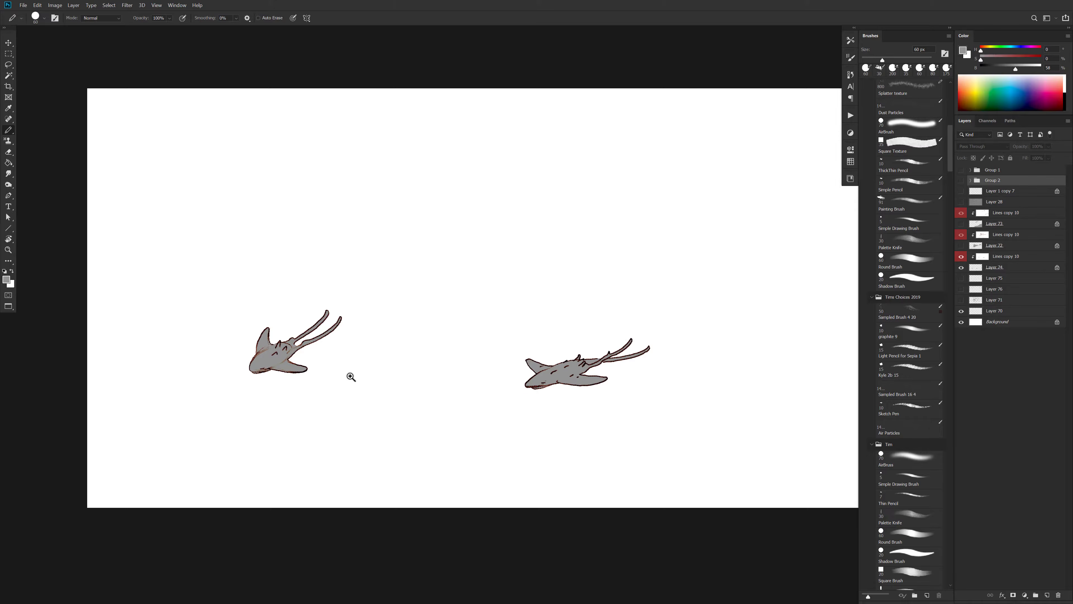
pyautogui.keyDown('ctrl'); pyautogui.click(285, 361); pyautogui.keyUp('ctrl')
pyautogui.click(981, 269)
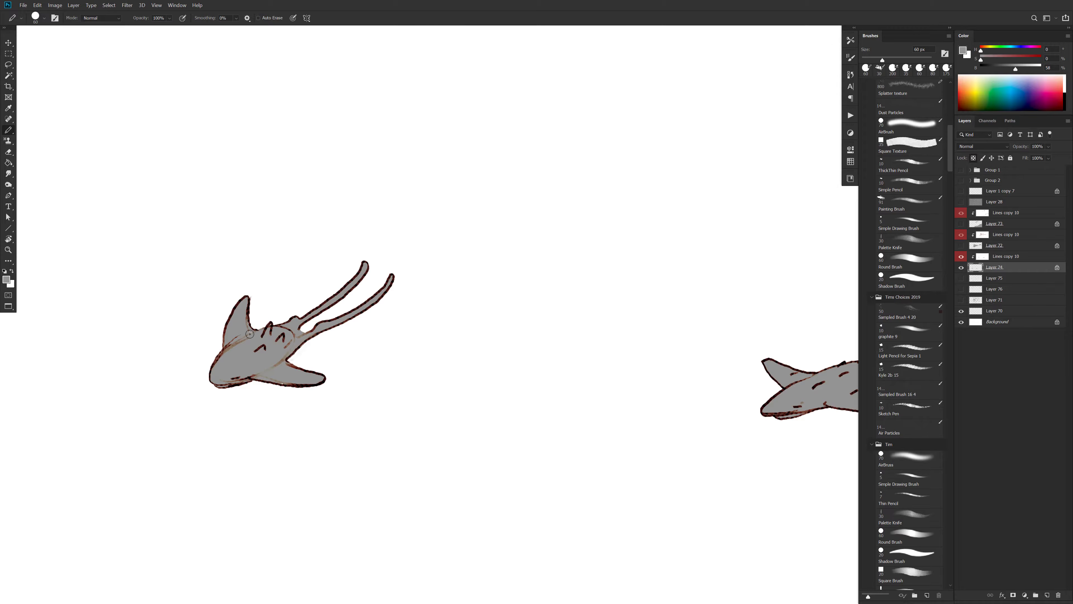
pyautogui.press('/')
pyautogui.press('/')
pyautogui.moveTo(724, 408); pyautogui.dragTo(536, 435)
pyautogui.moveTo(535, 437); pyautogui.dragTo(580, 456)
pyautogui.moveTo(588, 456); pyautogui.dragTo(617, 422)
# Hide Layer 74, show and select Layer 75, and turn a selection of its blank area into a quick mask
pyautogui.click(961, 268)
pyautogui.click(962, 278)
pyautogui.click(976, 279)
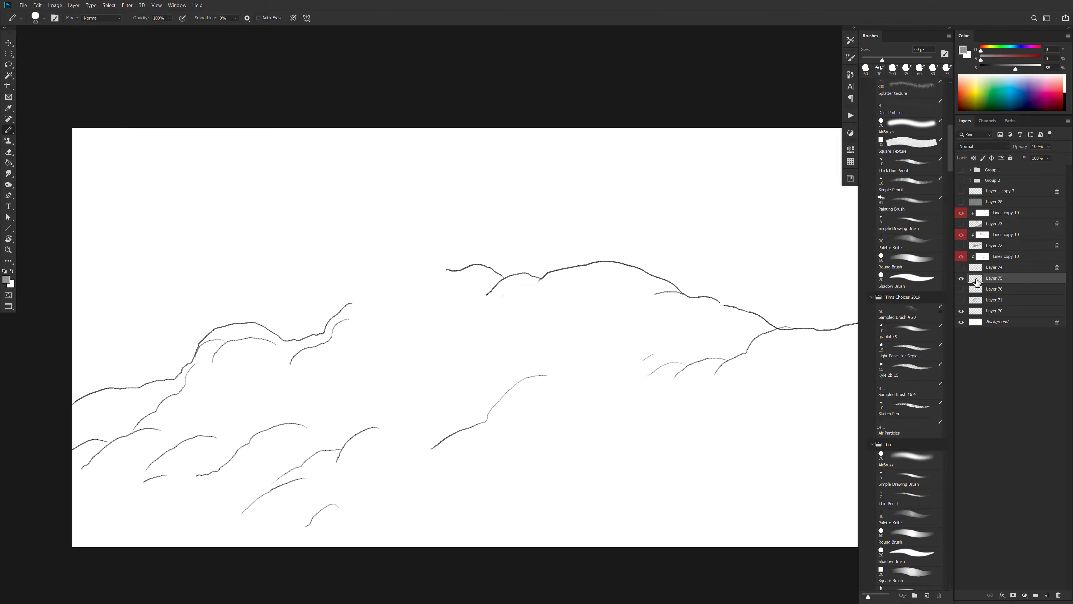
pyautogui.press('w')
pyautogui.click(615, 346)
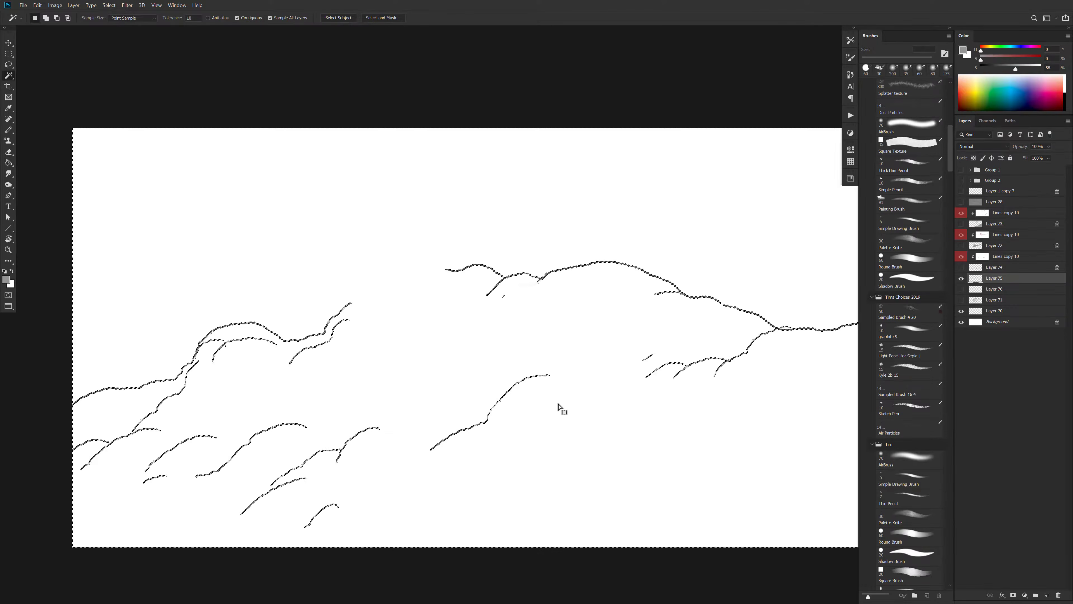
pyautogui.press('q')
pyautogui.press('b')
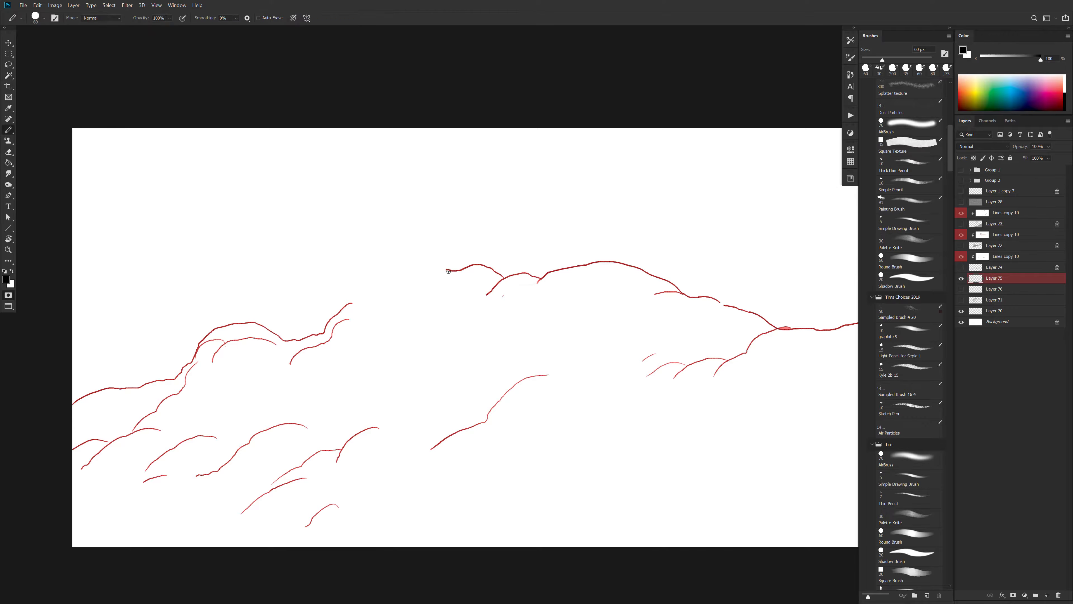
# Close the gaps in the cloud bank's upper outline on Layer 75 and fill everything beneath it in the mask
pyautogui.hotkey('ctrl', 'z')
pyautogui.moveTo(390, 284); pyautogui.dragTo(356, 301)
pyautogui.moveTo(683, 399)
pyautogui.mouseDown()
pyautogui.moveTo(580, 394)
pyautogui.moveTo(596, 402)
pyautogui.mouseUp()
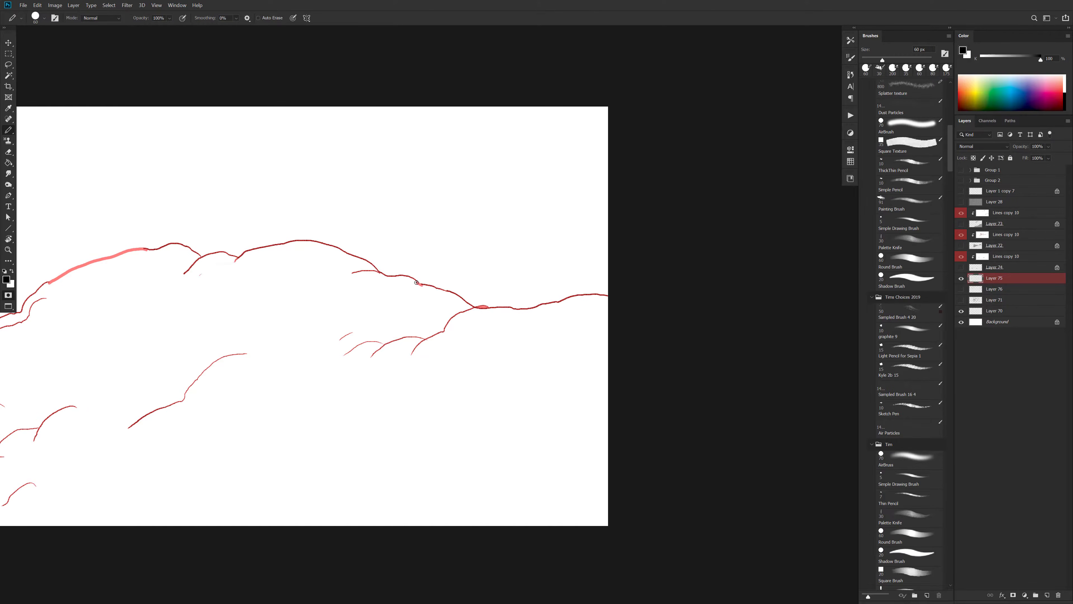
pyautogui.press('g')
pyautogui.click(566, 335)
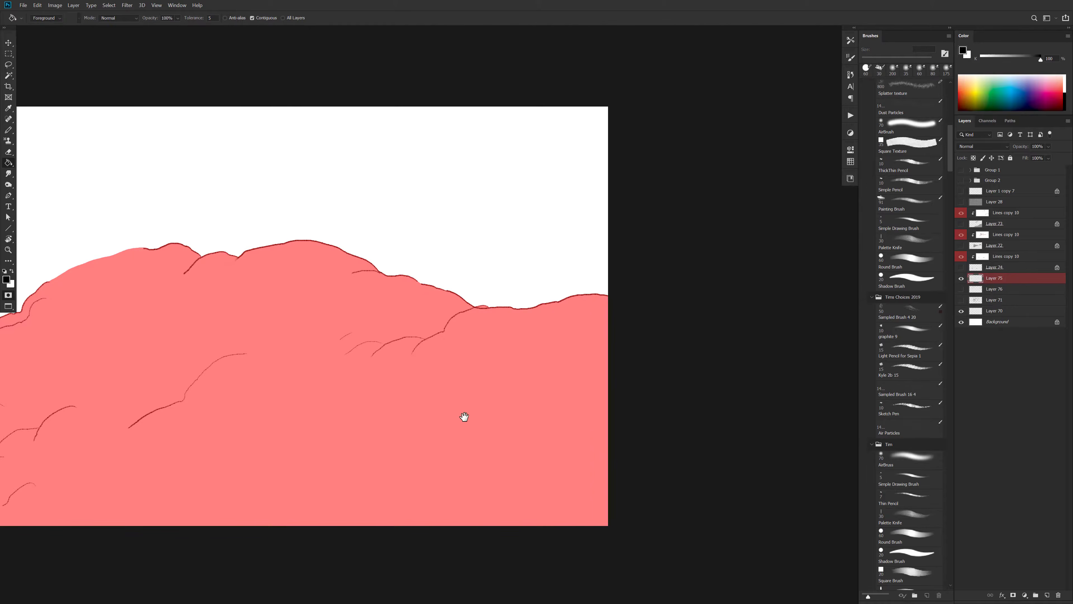
pyautogui.moveTo(462, 414); pyautogui.dragTo(642, 414)
pyautogui.moveTo(454, 433); pyautogui.dragTo(458, 426)
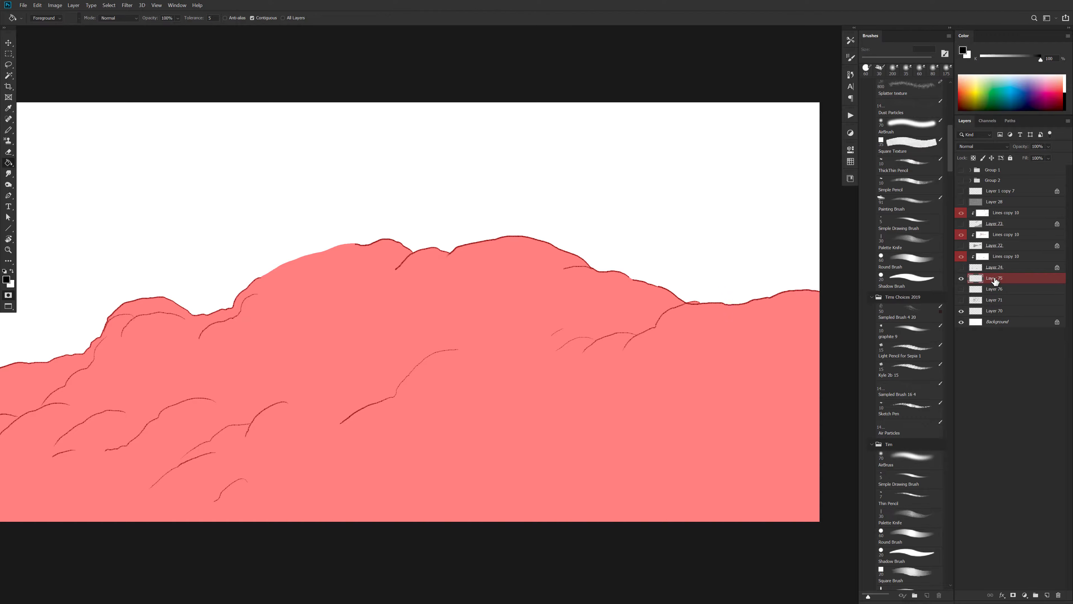
# Convert Layer 75's masked cloud bank into a grey silhouette with clipped line art, hide it, and move its Lines group into Group 2
pyautogui.moveTo(976, 287); pyautogui.dragTo(978, 296)
pyautogui.press('q')
pyautogui.hotkey('ctrl', 'alt', 'shift', 'n')
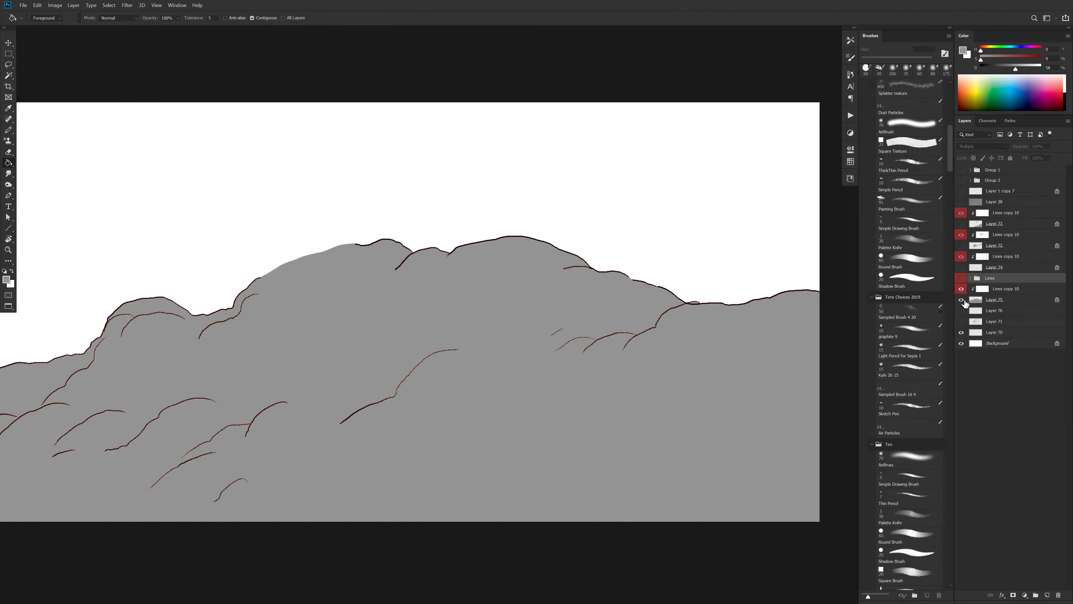
pyautogui.click(961, 299)
pyautogui.moveTo(979, 279); pyautogui.dragTo(987, 180)
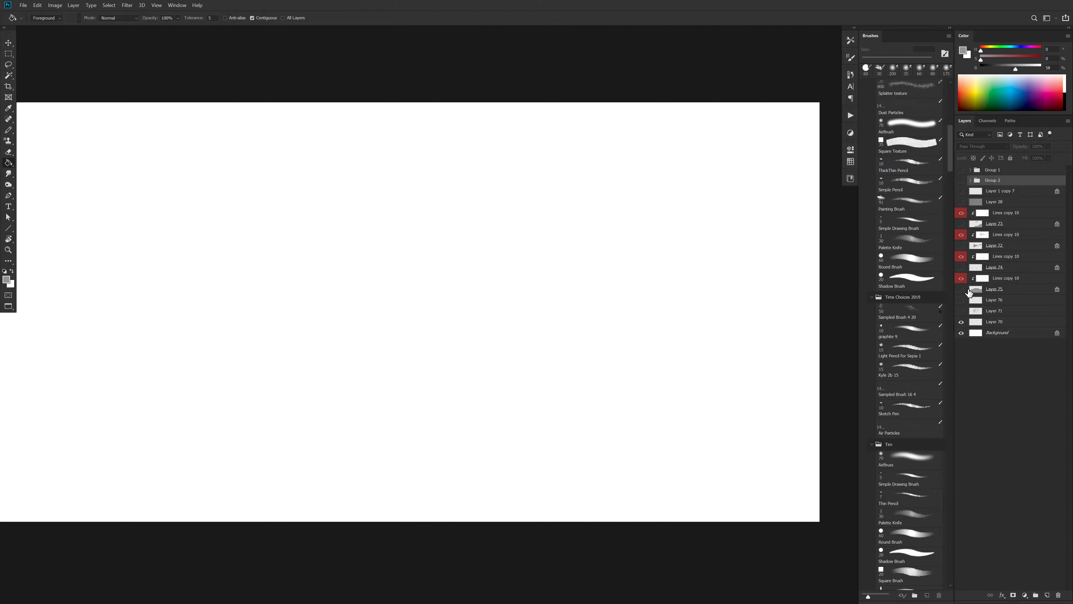
# Show and select Layer 76, and turn a selection of the blank area around its cloud lines into a quick mask
pyautogui.click(961, 300)
pyautogui.click(977, 300)
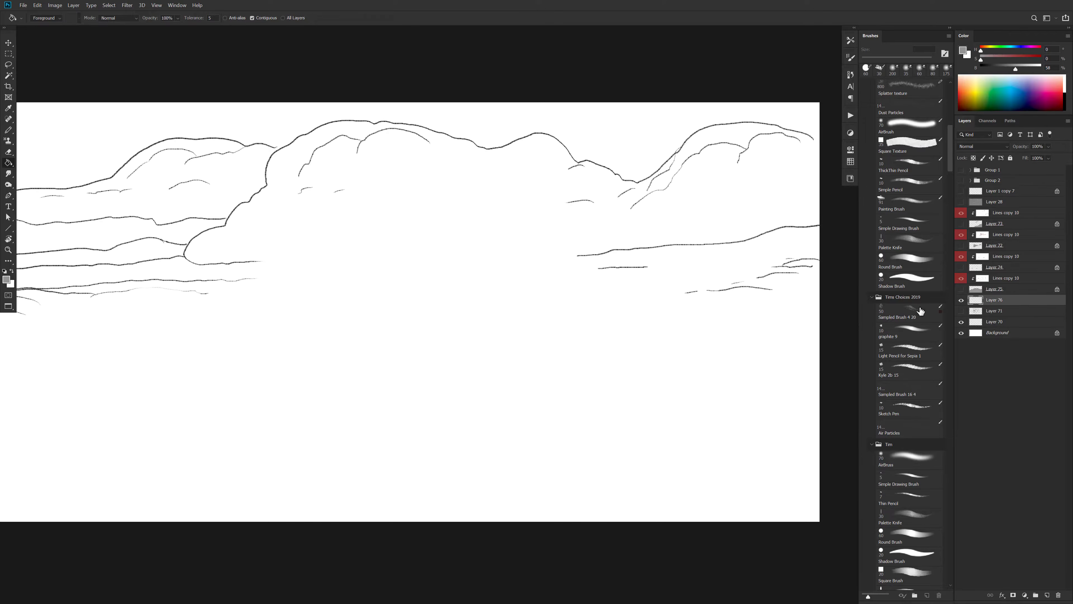
pyautogui.press('w')
pyautogui.click(597, 321)
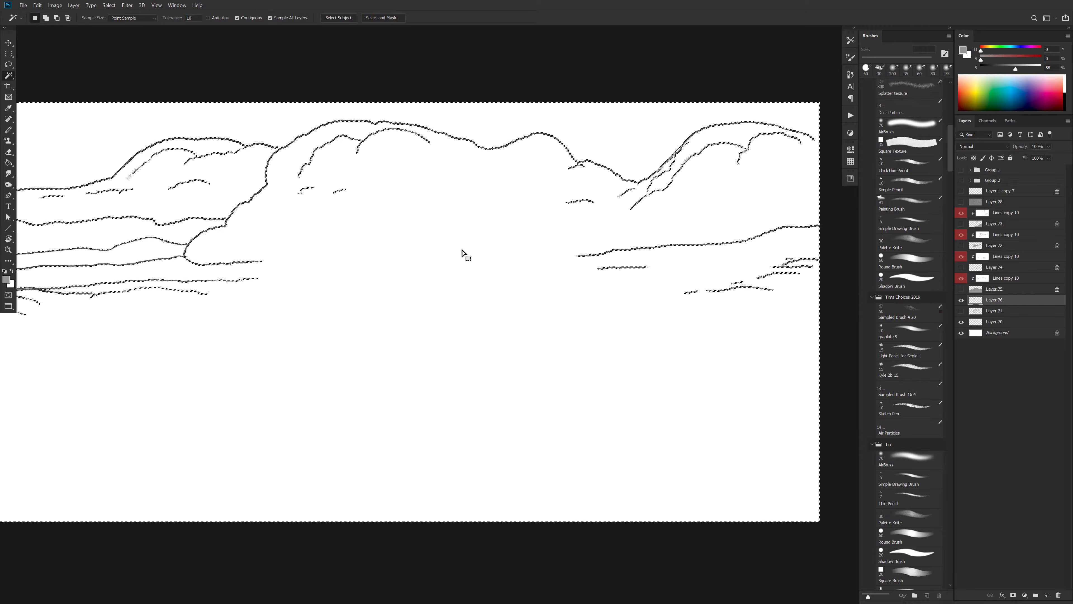
pyautogui.moveTo(397, 271); pyautogui.dragTo(540, 272)
pyautogui.press('q')
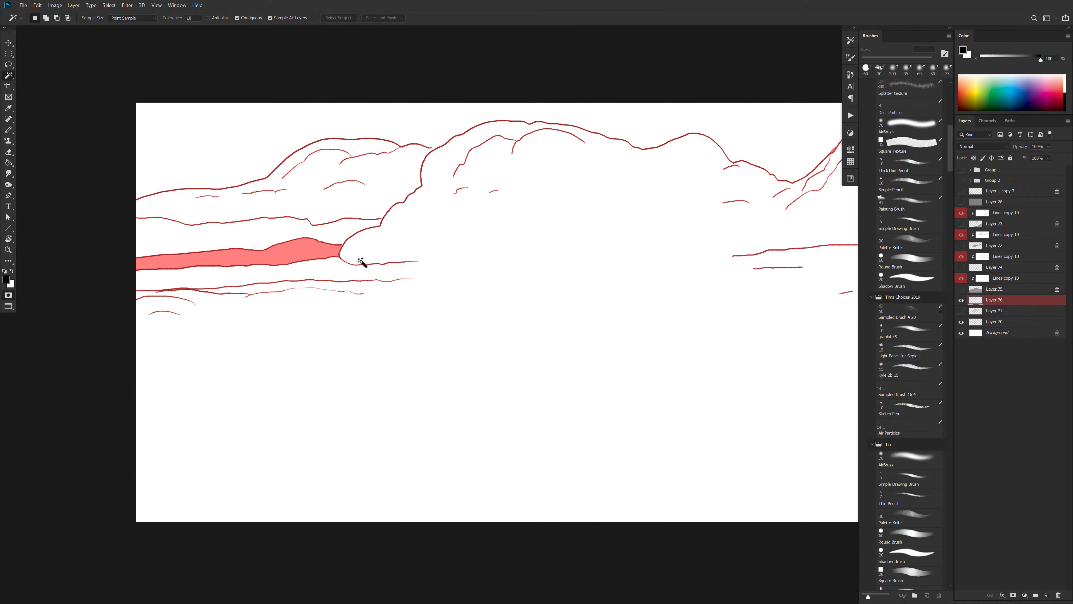
# Close the open ends of the two horizontal sky strips between the clouds in Layer 76's mask
pyautogui.press('b')
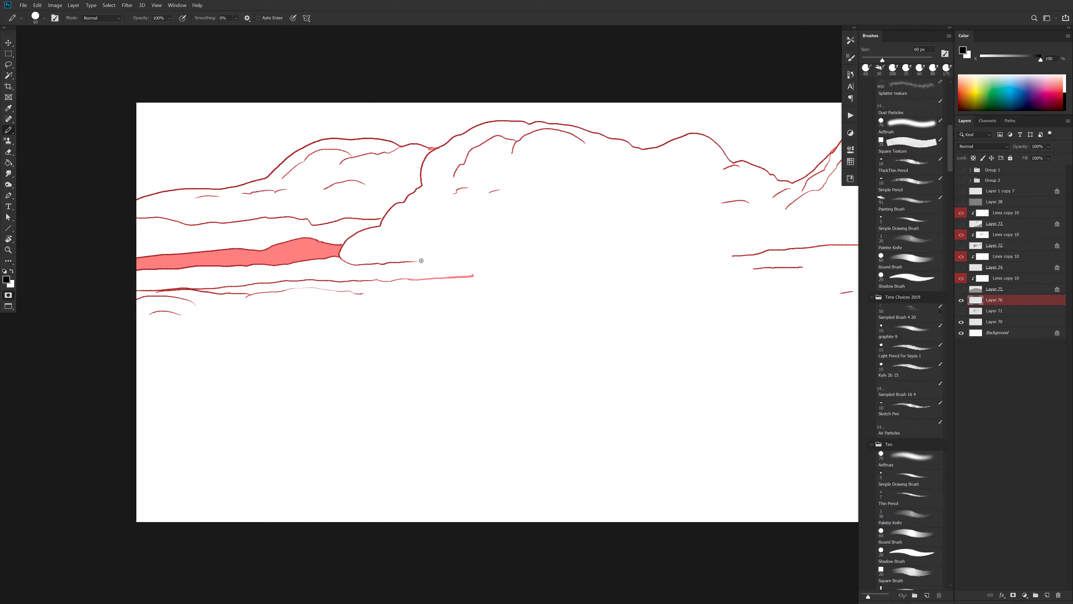
pyautogui.moveTo(446, 261); pyautogui.dragTo(473, 273)
pyautogui.moveTo(642, 298); pyautogui.dragTo(488, 311)
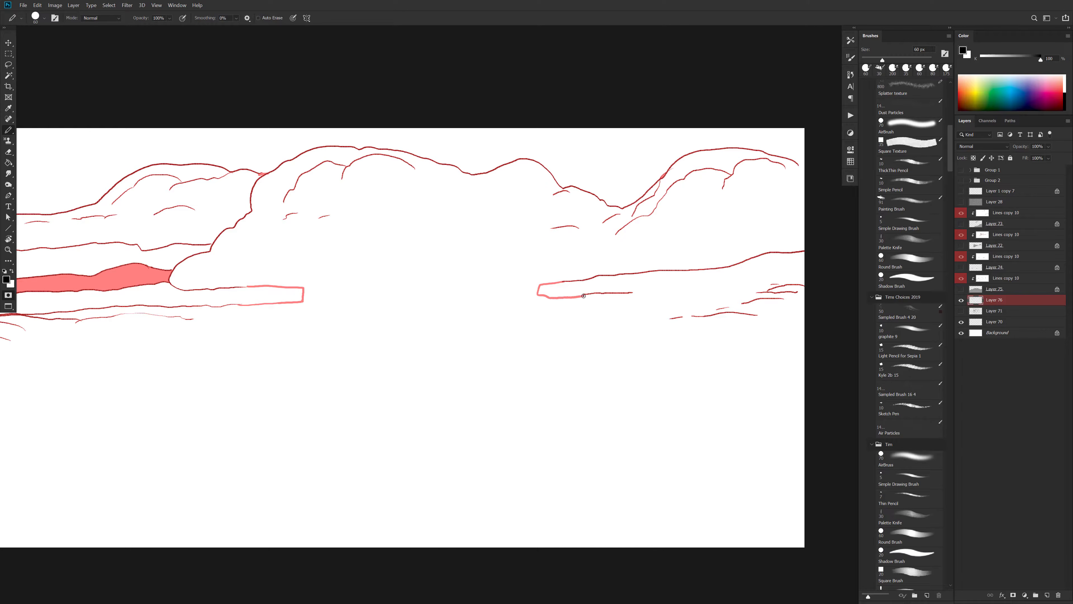
pyautogui.moveTo(631, 292)
pyautogui.mouseDown()
pyautogui.moveTo(706, 301)
pyautogui.moveTo(789, 284)
pyautogui.mouseUp()
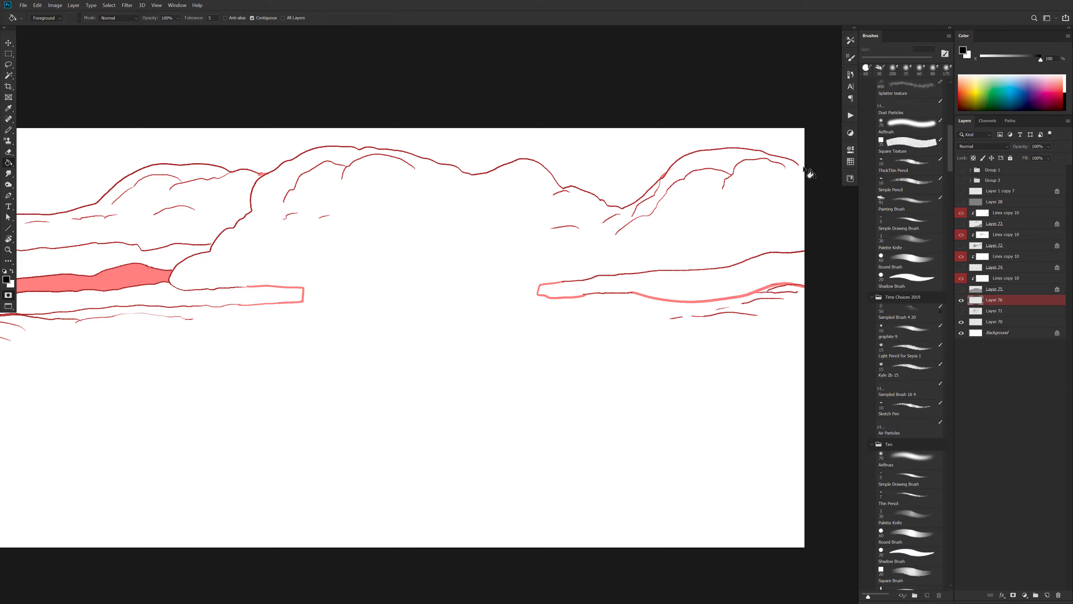
# Fill the large clouds, the area beneath them and the smaller cloud behind in the mask, leaving the sky strips empty
pyautogui.press('g')
pyautogui.click(464, 318)
pyautogui.click(221, 220)
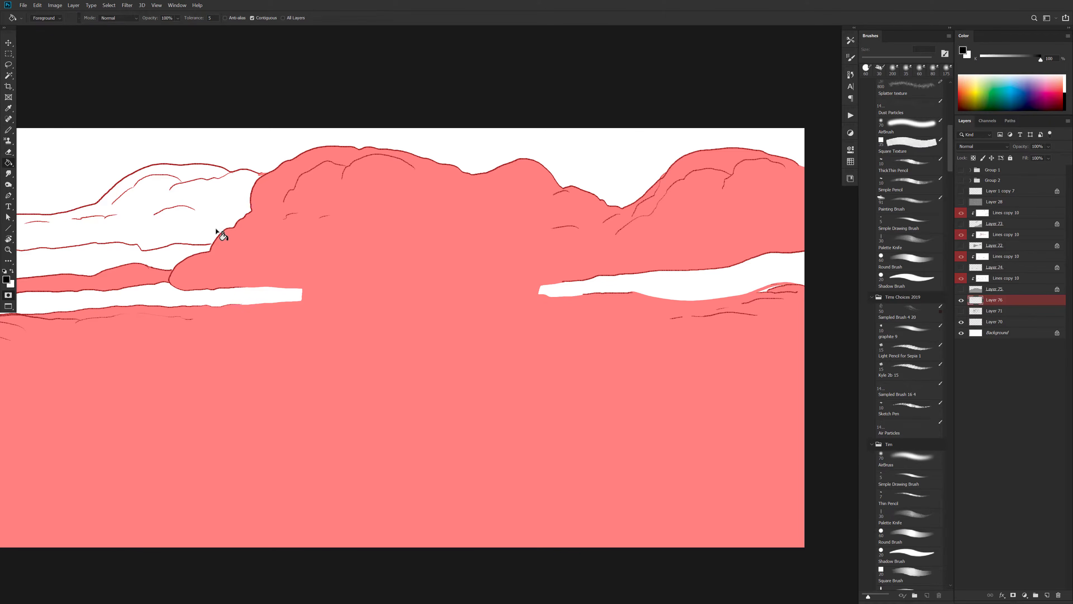
pyautogui.press('b')
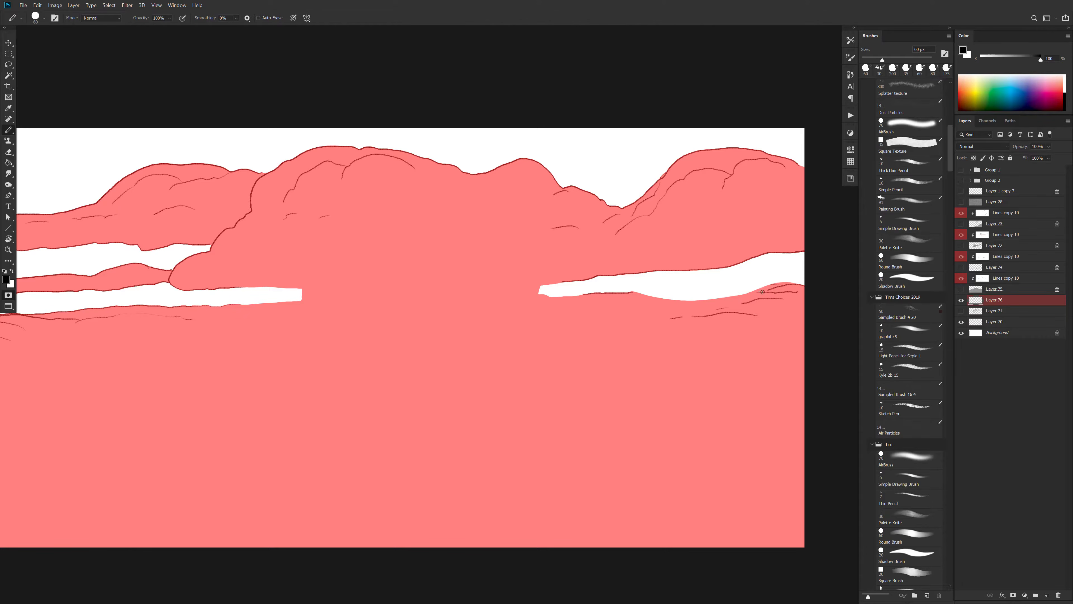
# Convert Layer 76's masked clouds into a grey silhouette with clipped line art, and collapse the resulting Lines group
pyautogui.moveTo(751, 300); pyautogui.dragTo(718, 343)
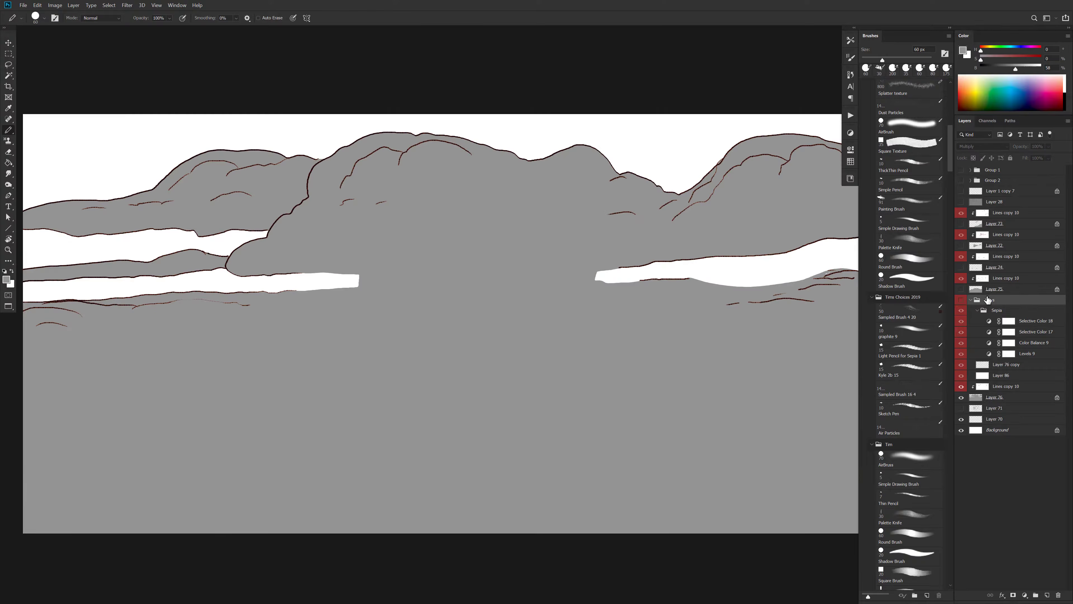
pyautogui.click(970, 300)
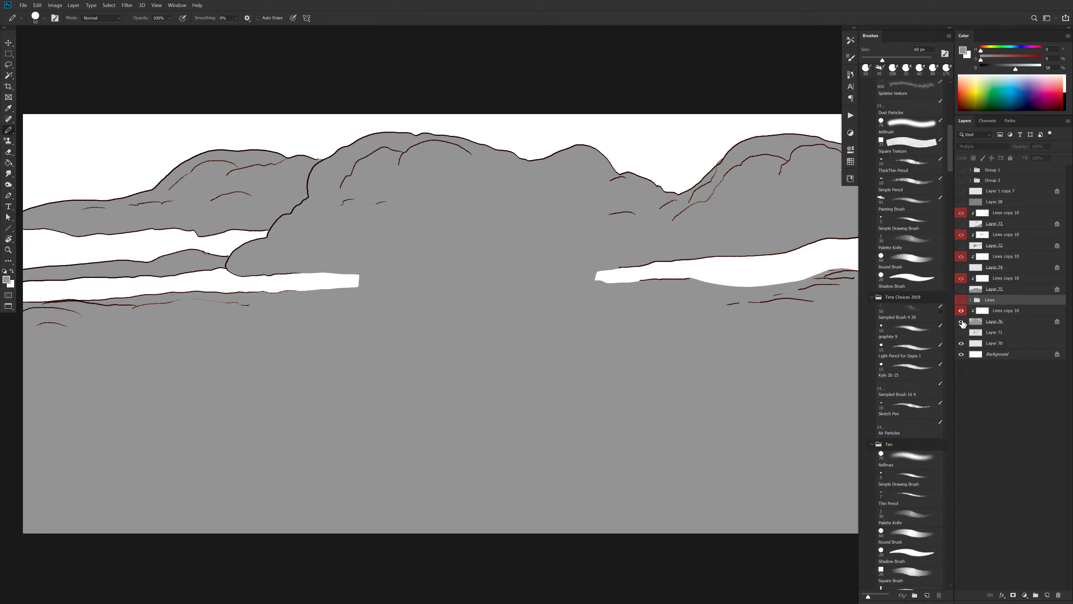
pyautogui.click(974, 324)
pyautogui.click(961, 321)
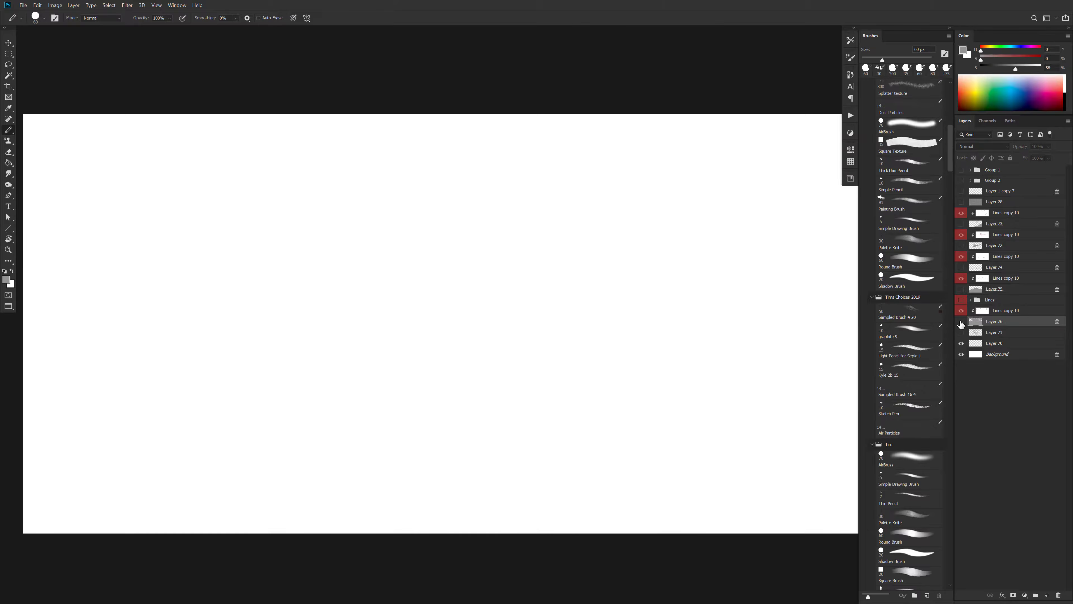
pyautogui.click(961, 322)
# Make the Lines group and all hidden silhouette layers visible together, showing the whole composition
pyautogui.click(961, 300)
pyautogui.click(962, 289)
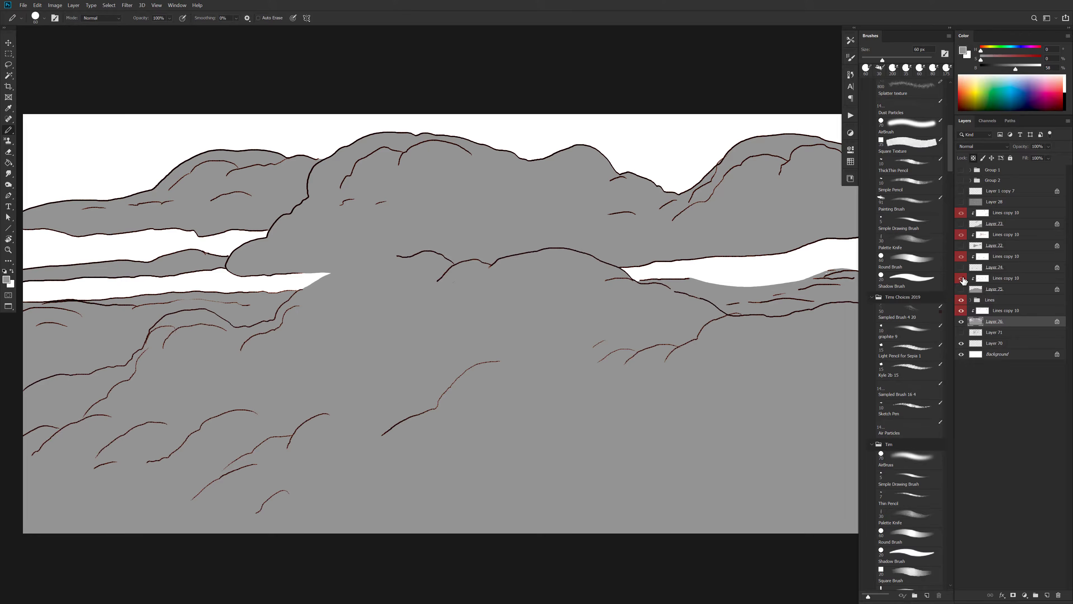
pyautogui.click(961, 289)
pyautogui.click(962, 267)
pyautogui.click(961, 289)
pyautogui.click(962, 246)
pyautogui.click(962, 224)
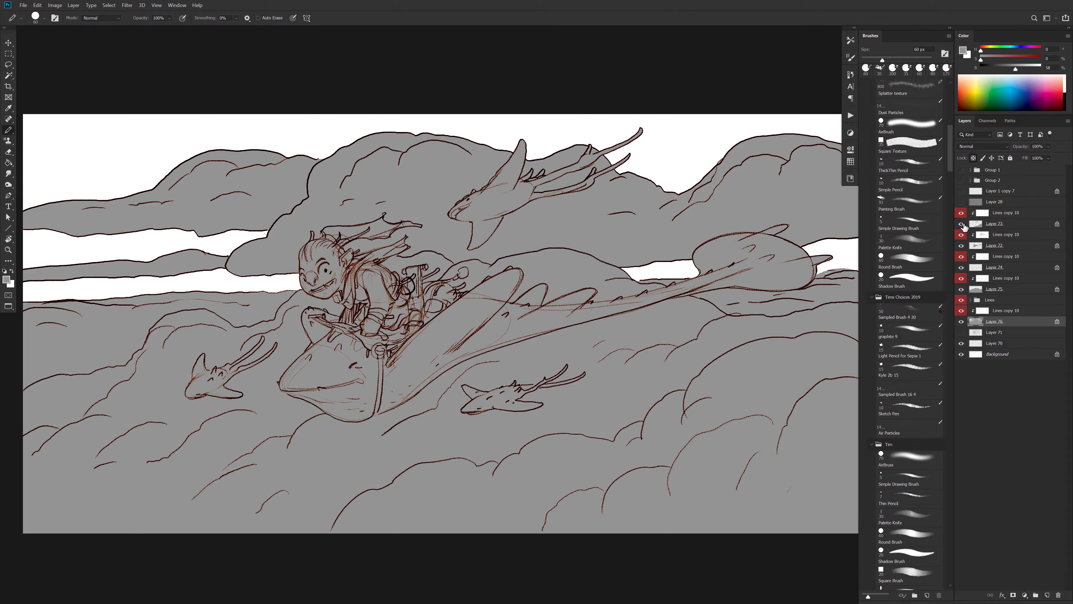
pyautogui.hotkey('ctrl', '-')
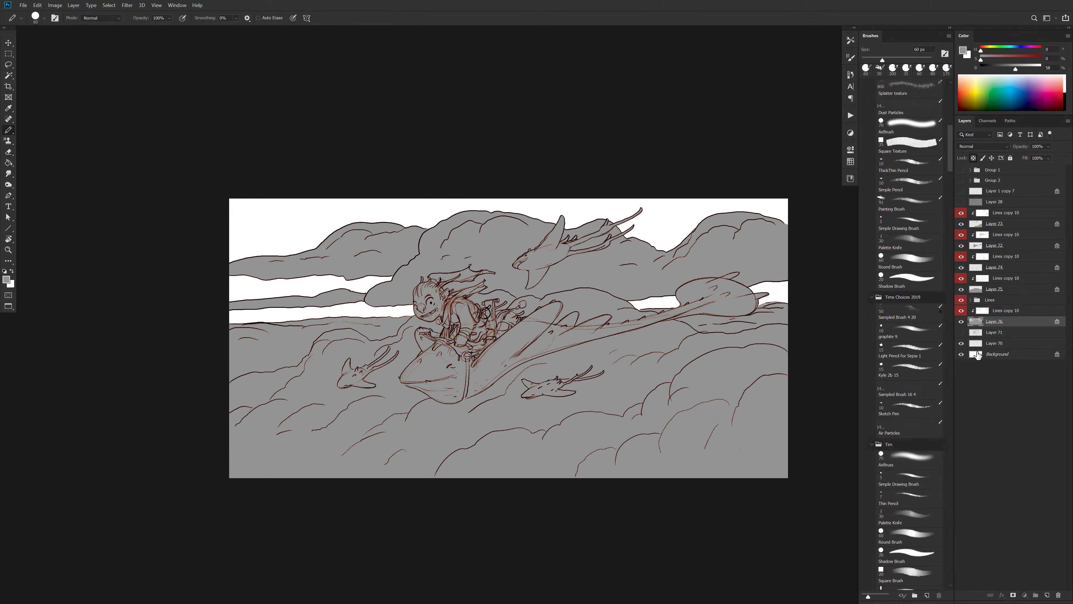
# Add a new layer directly above Layer 71 and fill it with white
pyautogui.click(978, 354)
pyautogui.click(977, 334)
pyautogui.hotkey('ctrl', 'alt', 'shift', 'n')
pyautogui.hotkey('ctrl', 'BackSpace')
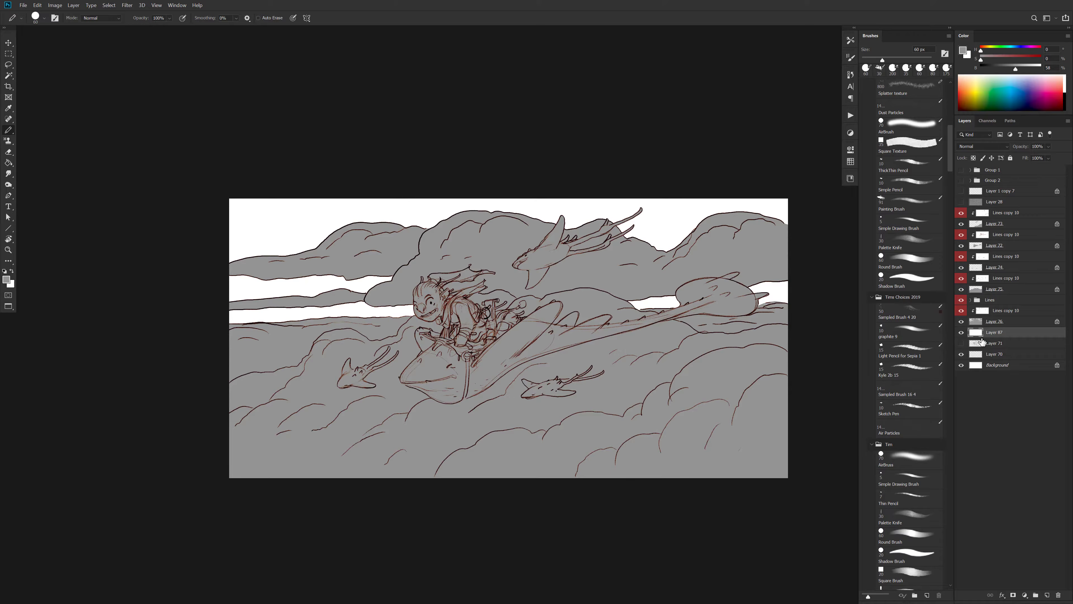
pyautogui.click(981, 343)
pyautogui.keyDown('shift'); pyautogui.click(989, 355); pyautogui.keyUp('shift')
pyautogui.keyDown('shift'); pyautogui.click(995, 366); pyautogui.keyUp('shift')
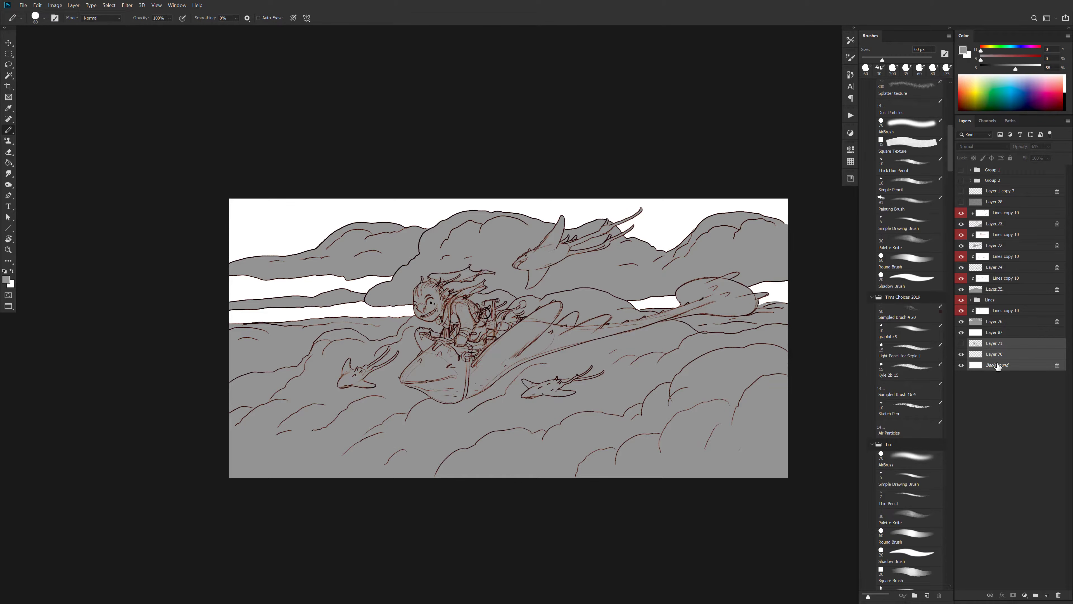
pyautogui.click(998, 366)
pyautogui.keyDown('shift'); pyautogui.click(997, 355); pyautogui.keyUp('shift')
pyautogui.keyDown('shift'); pyautogui.click(997, 345); pyautogui.keyUp('shift')
pyautogui.keyDown('shift'); pyautogui.click(997, 356); pyautogui.keyUp('shift')
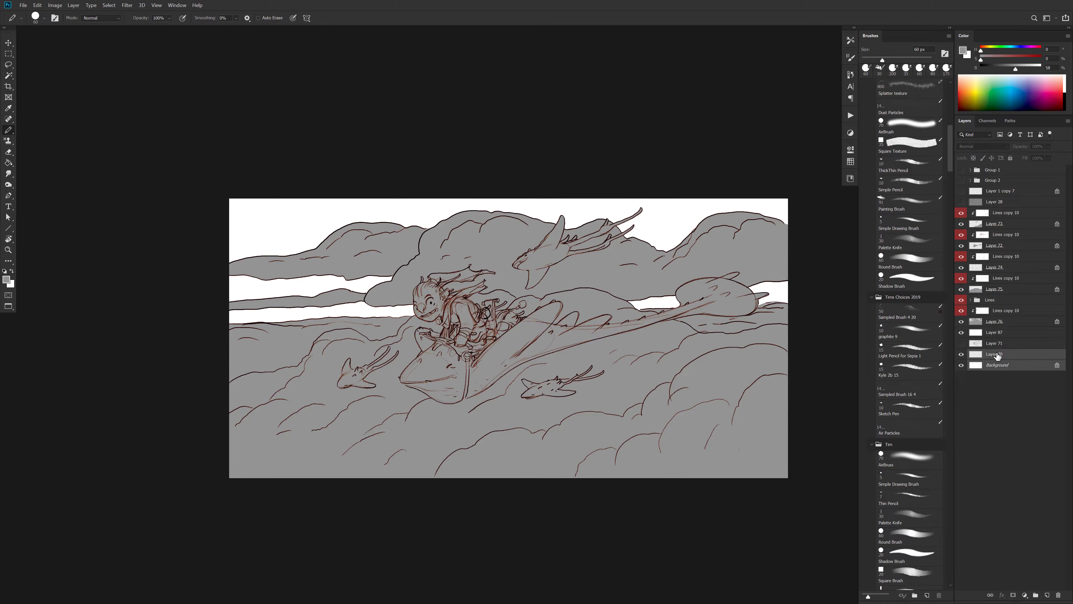
# Add a new layer above the white fill layer, and try a light blue vertical gradient across the sky on it
pyautogui.click(994, 332)
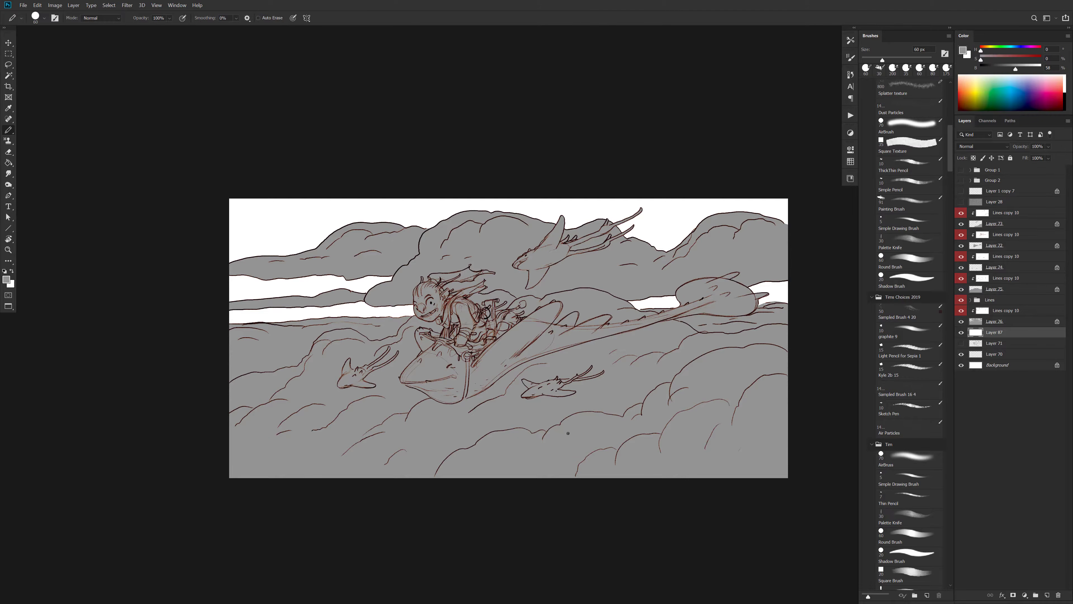
pyautogui.hotkey('ctrl', 'shift', 'alt', 'n')
pyautogui.press('g')
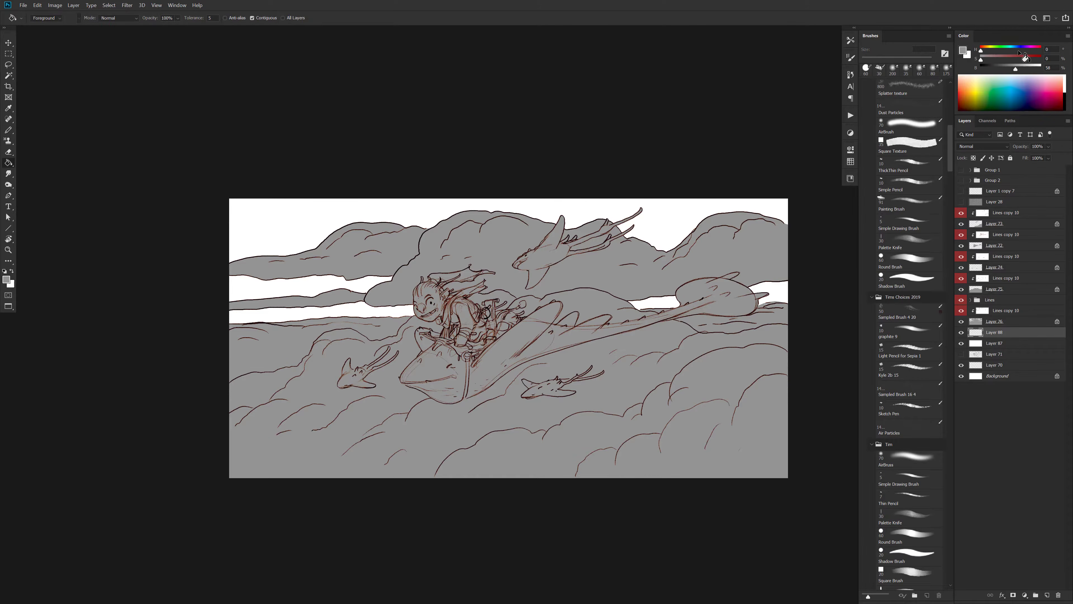
pyautogui.press('b')
pyautogui.click(1012, 49)
pyautogui.moveTo(1016, 70)
pyautogui.mouseDown()
pyautogui.moveTo(1028, 68)
pyautogui.moveTo(1003, 63)
pyautogui.mouseUp()
pyautogui.press('g')
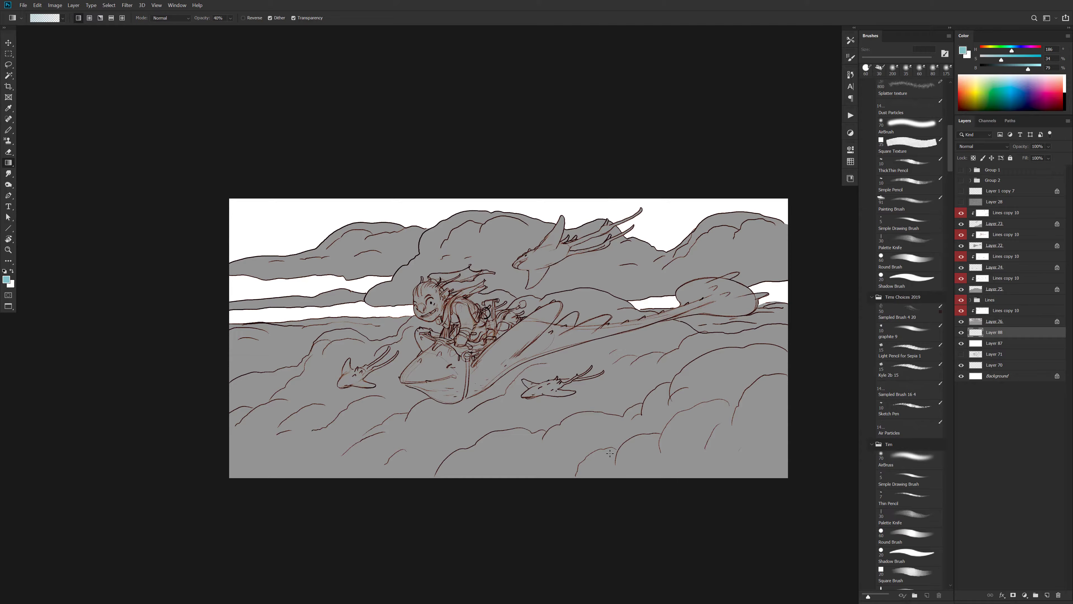
pyautogui.moveTo(610, 199); pyautogui.dragTo(610, 453)
pyautogui.hotkey('ctrl', 'z')
# Add a new layer above the topmost clipped Lines copy 10 layer and sample the clouds' grey as the foreground colour
pyautogui.click(994, 215)
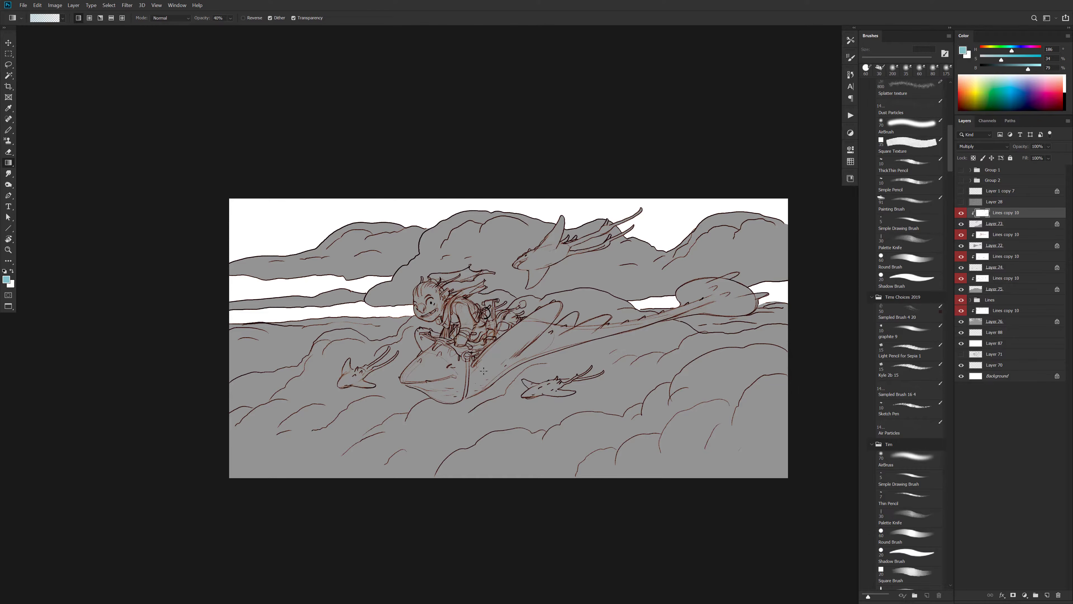
pyautogui.hotkey('ctrl', 'shift', 'alt', 'n')
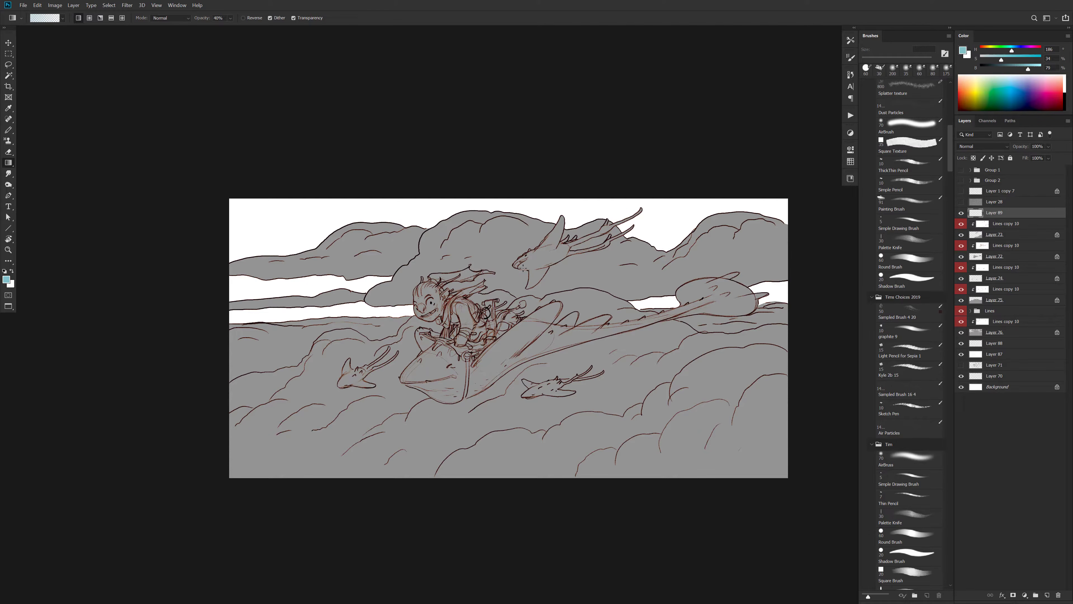
pyautogui.keyDown('alt'); pyautogui.click(513, 272); pyautogui.keyUp('alt')
pyautogui.press('b')
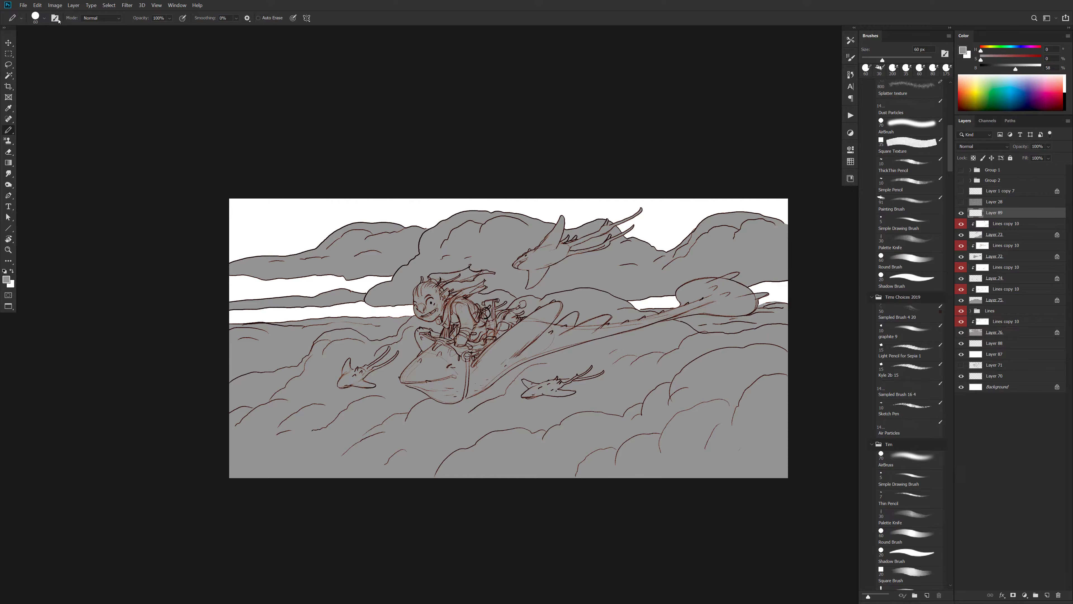
pyautogui.hotkey('shift', 'b')
pyautogui.hotkey('shift', 'b')
pyautogui.hotkey('shift', 'b')
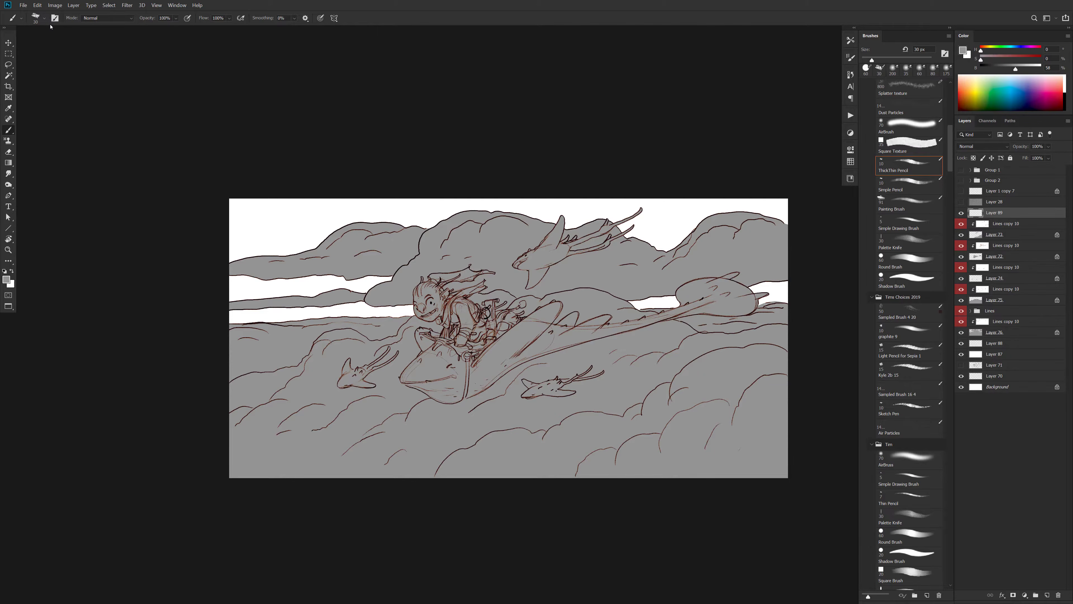
pyautogui.press('g')
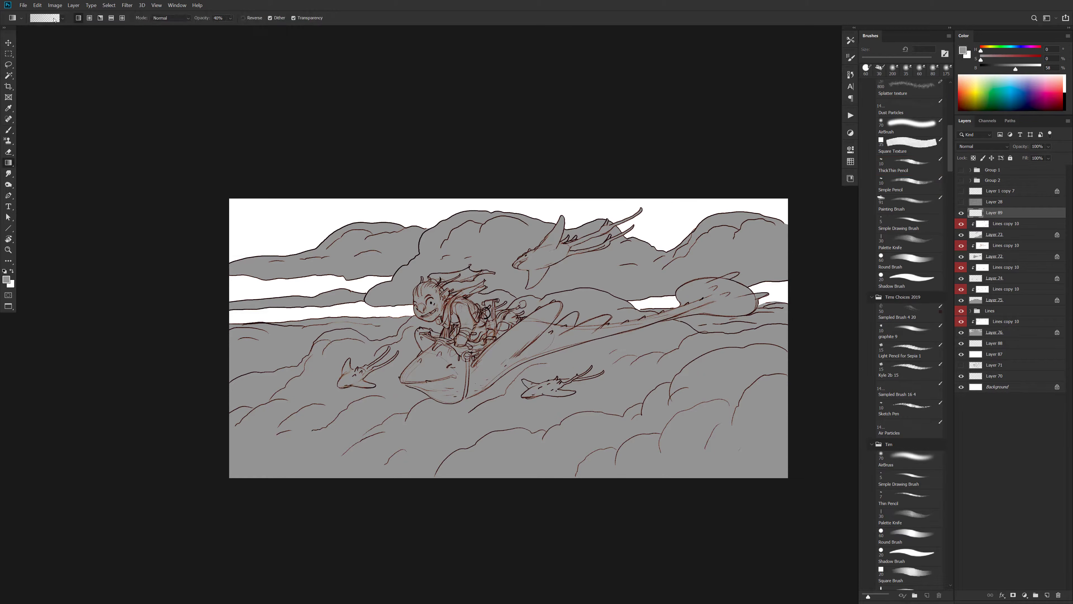
# Choose the Sunset11 gradient preset and apply it vertically over the new layer, from the lower clouds up to the sky, at 40% opacity
pyautogui.click(63, 19)
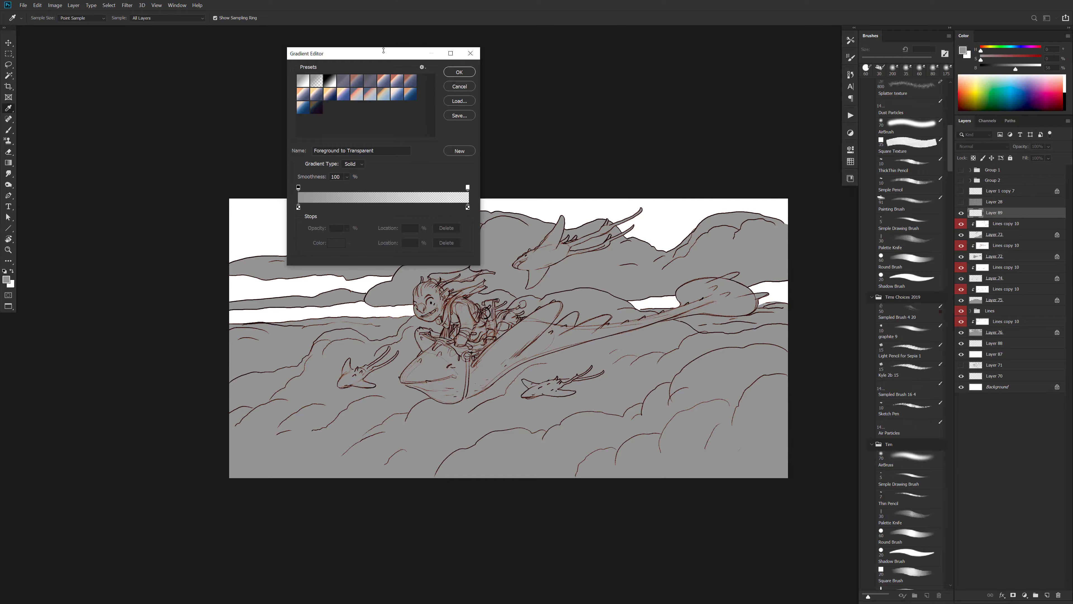
pyautogui.click(359, 95)
pyautogui.click(369, 94)
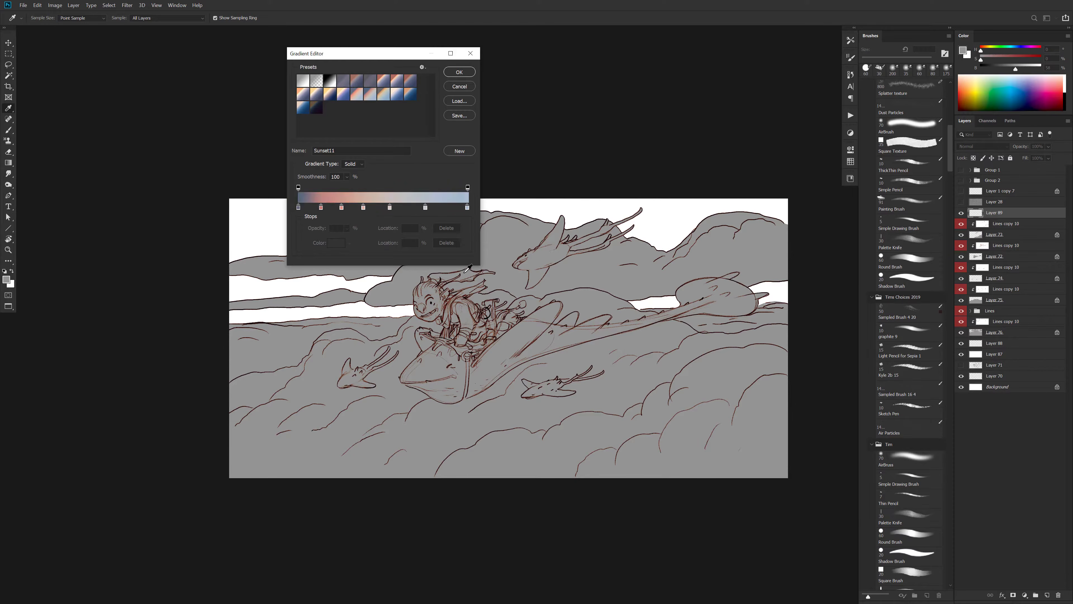
pyautogui.click(460, 72)
pyautogui.moveTo(530, 450); pyautogui.dragTo(475, 411)
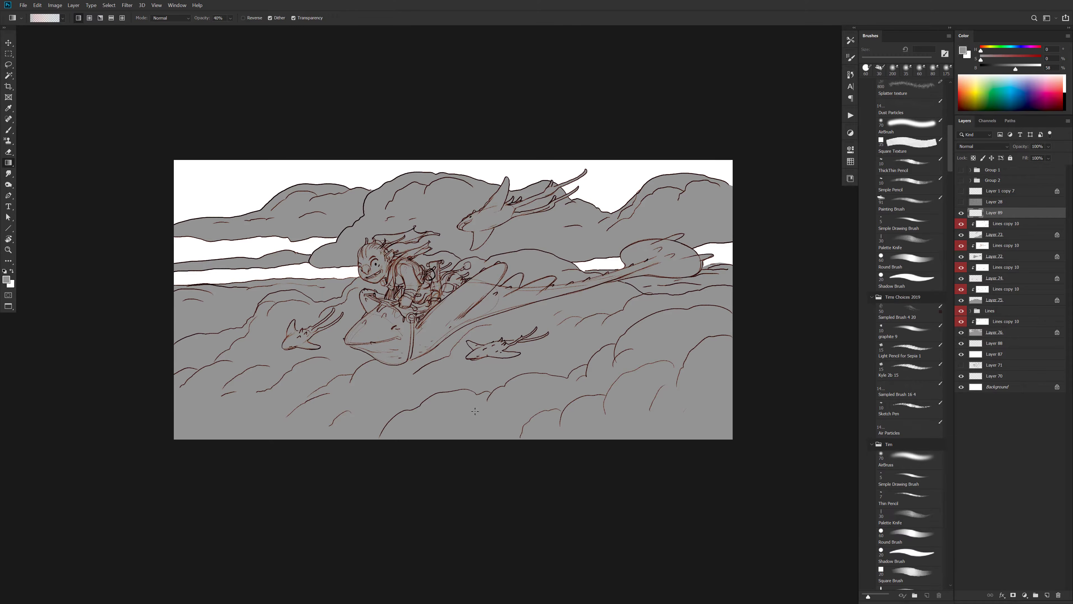
pyautogui.moveTo(487, 192); pyautogui.dragTo(487, 192)
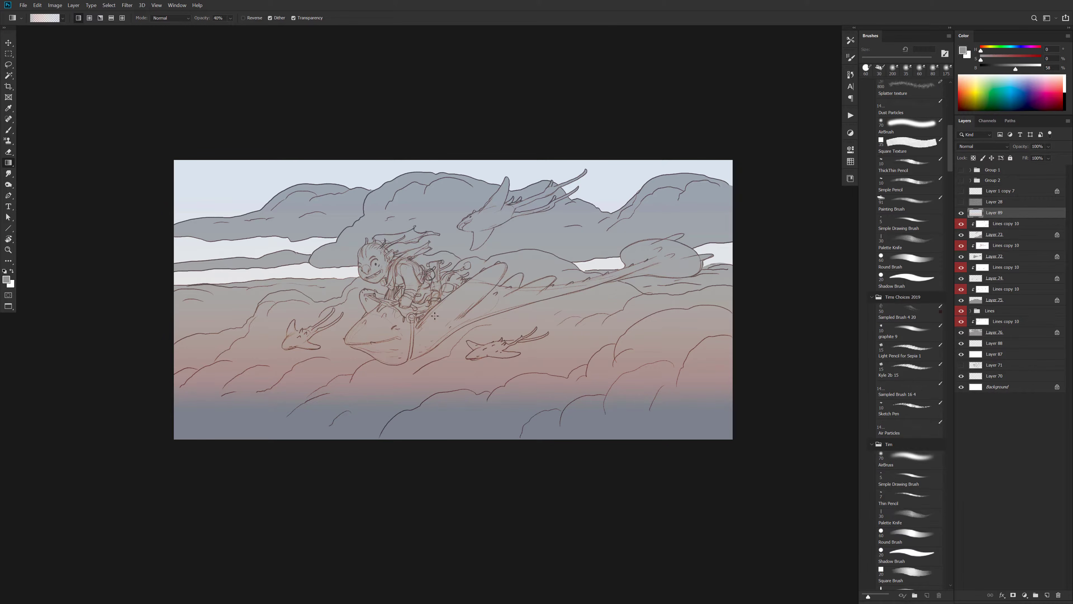
# Add another new layer above Layer 89 and set the Gradient tool's opacity to 100%
pyautogui.press('b')
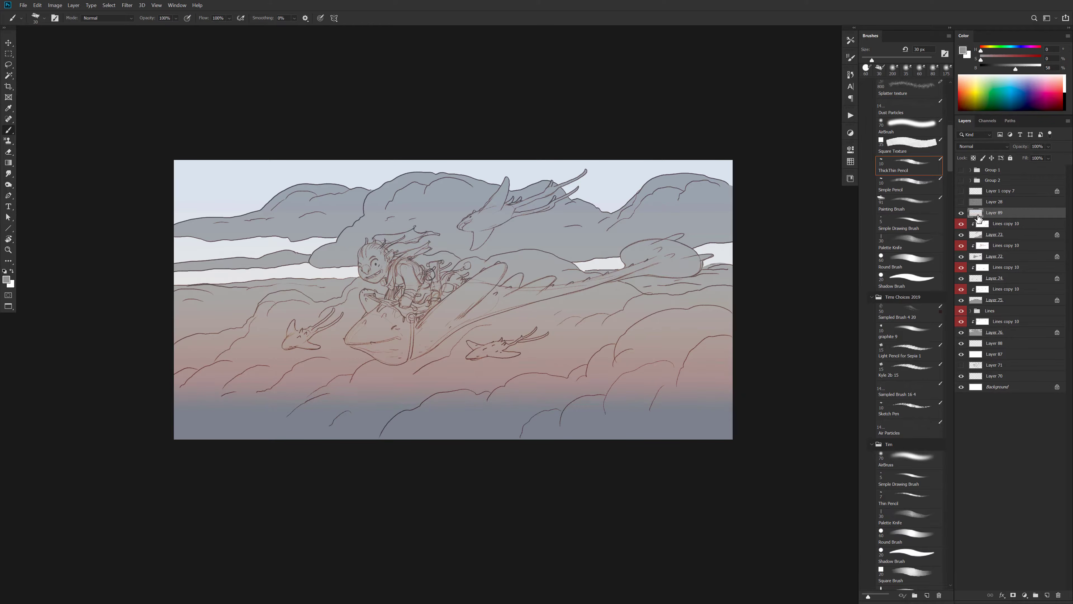
pyautogui.hotkey('ctrl', 'shift', 'alt', 'n')
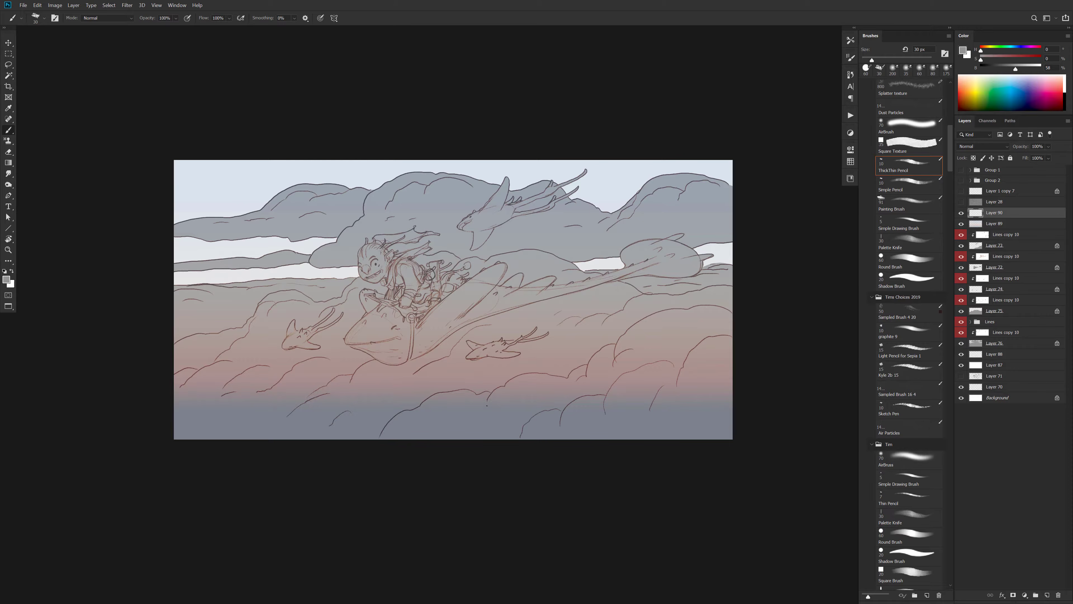
pyautogui.moveTo(481, 179); pyautogui.dragTo(481, 422)
pyautogui.press('g')
pyautogui.moveTo(472, 294); pyautogui.dragTo(475, 161)
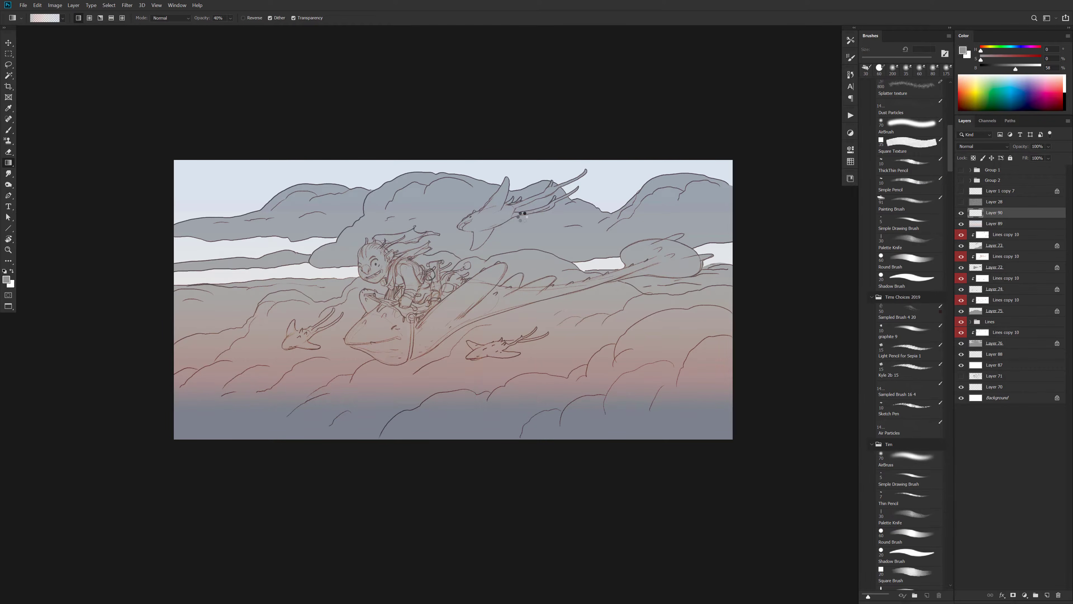
pyautogui.hotkey('ctrl', 'z')
pyautogui.press('0')
# Try bottom-to-top sunset gradients of different lengths and a reduced layer opacity on Layer 90, and undo them
pyautogui.moveTo(460, 410); pyautogui.dragTo(460, 161)
pyautogui.hotkey('ctrl', 'z')
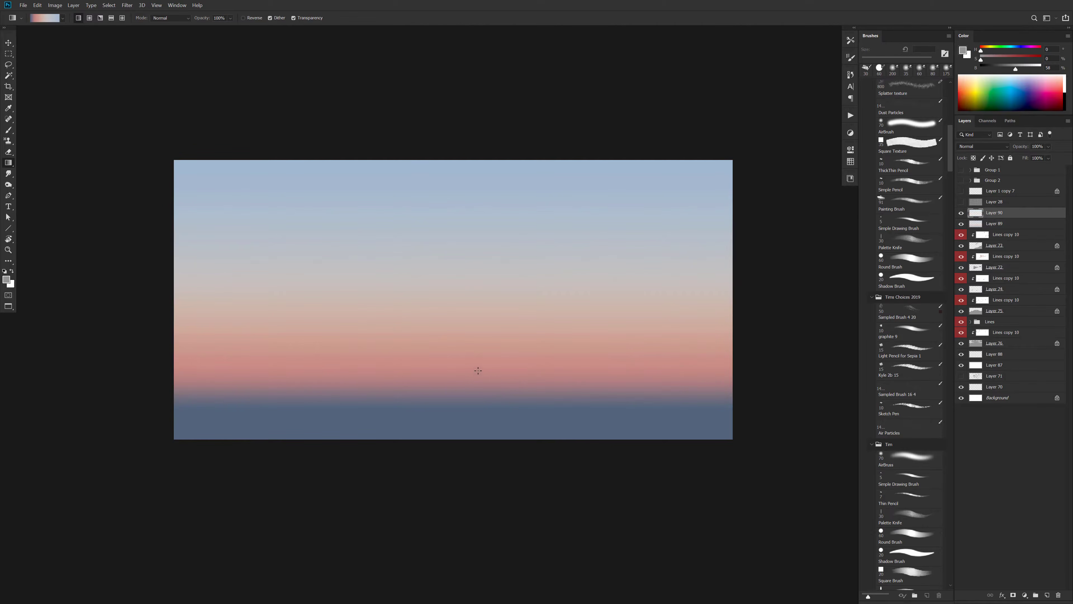
pyautogui.moveTo(478, 364); pyautogui.dragTo(478, 273)
pyautogui.hotkey('ctrl', 'z')
pyautogui.moveTo(489, 423); pyautogui.dragTo(491, 131)
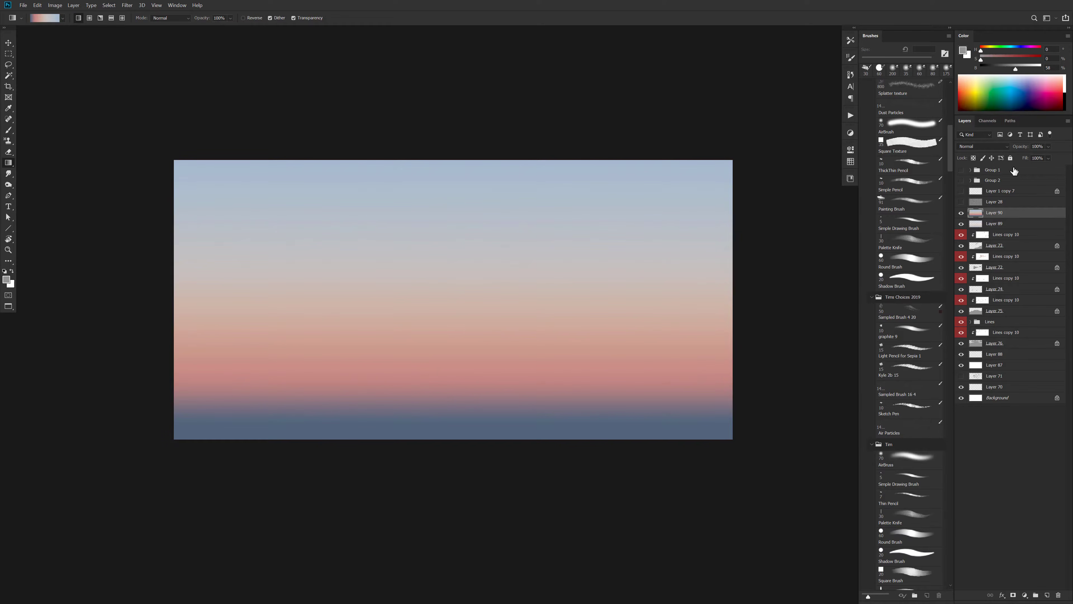
pyautogui.moveTo(1022, 149); pyautogui.dragTo(1010, 147)
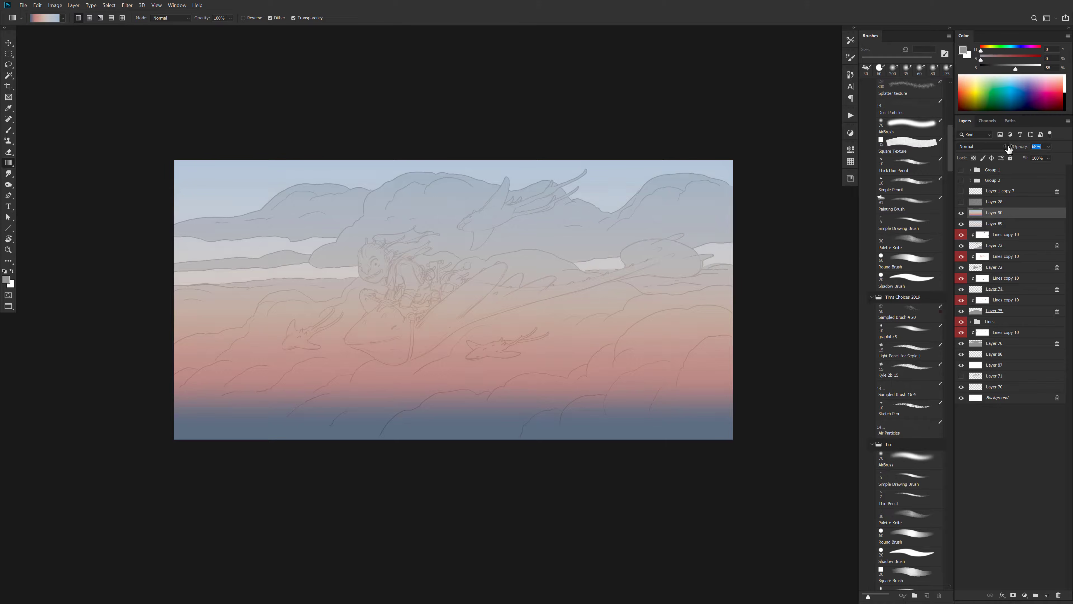
pyautogui.hotkey('ctrl', 'z')
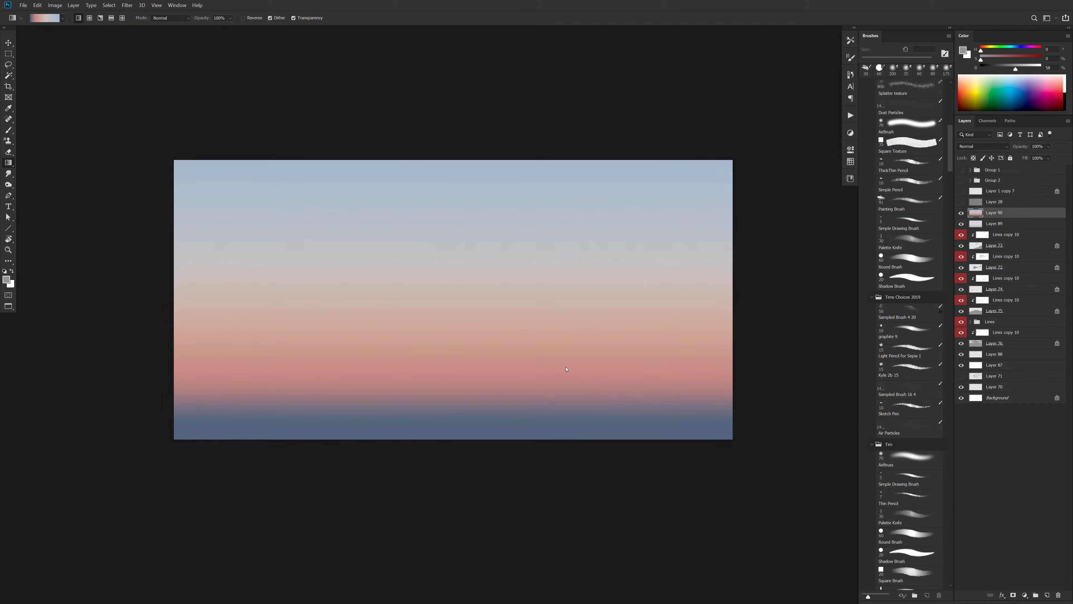
pyautogui.hotkey('ctrl', 'z')
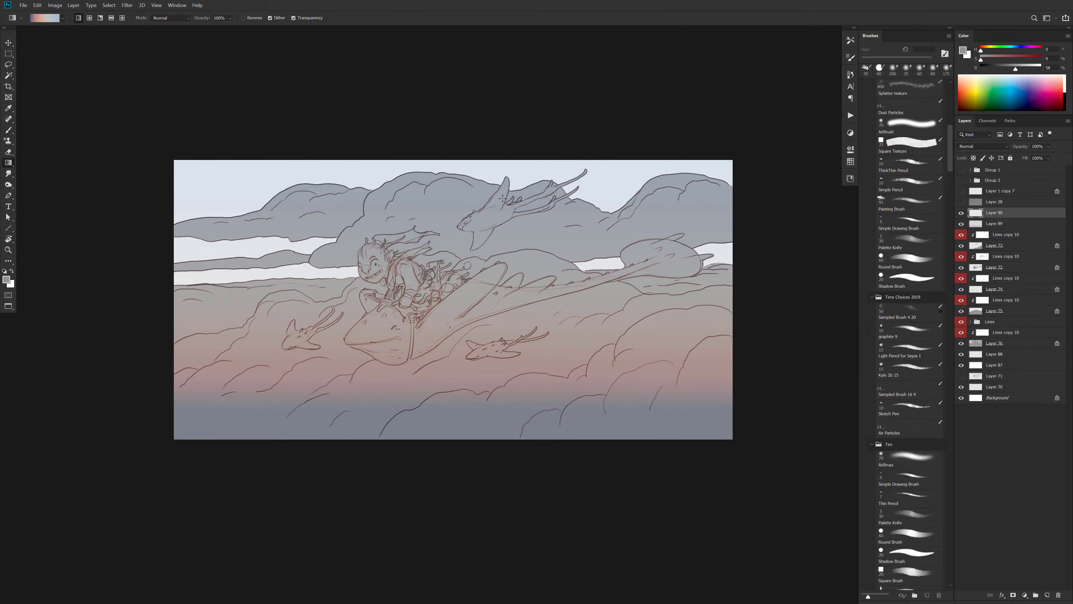
# Apply the sunset gradient downward from the horizon on Layer 90, lower the layer's opacity to about 70%, and hide Layer 89
pyautogui.moveTo(503, 198); pyautogui.dragTo(509, 452)
pyautogui.hotkey('ctrl', 'z')
pyautogui.moveTo(499, 199); pyautogui.dragTo(506, 558)
pyautogui.hotkey('ctrl', 'z')
pyautogui.moveTo(499, 277); pyautogui.dragTo(512, 541)
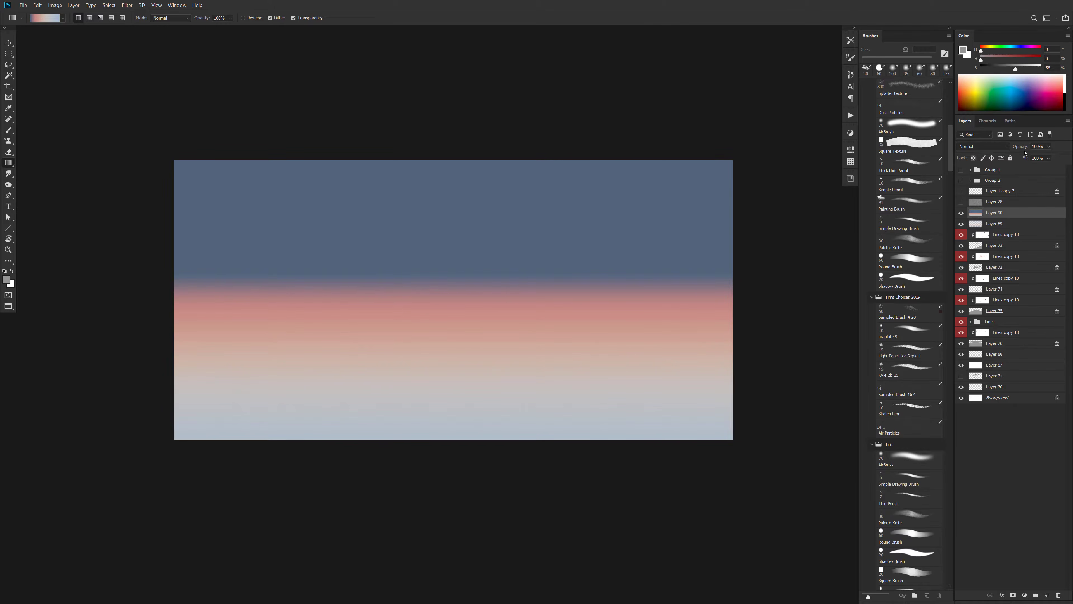
pyautogui.moveTo(1027, 147); pyautogui.dragTo(1019, 148)
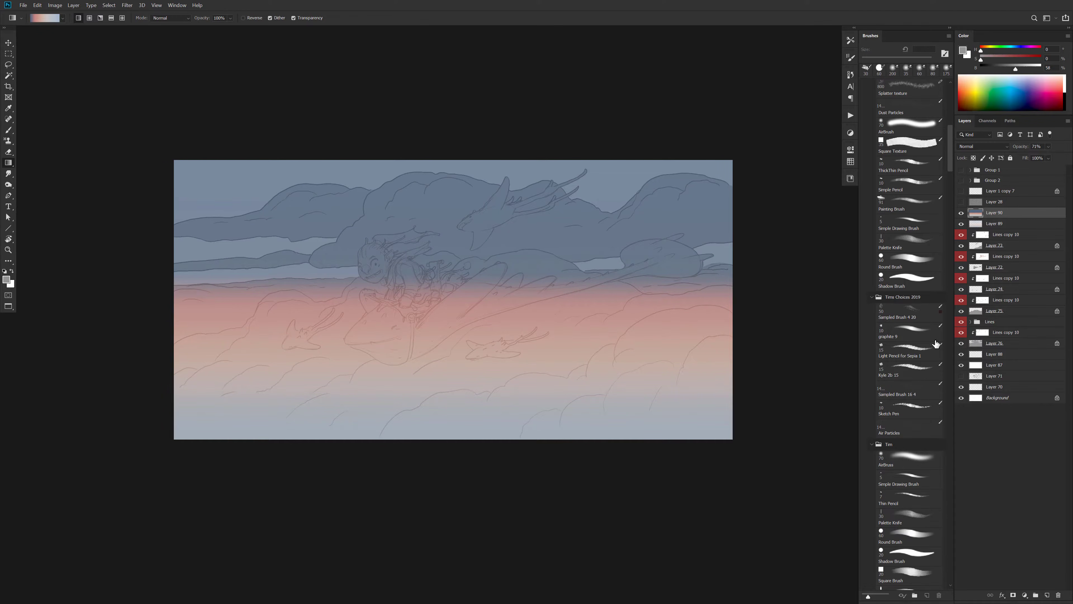
pyautogui.click(962, 223)
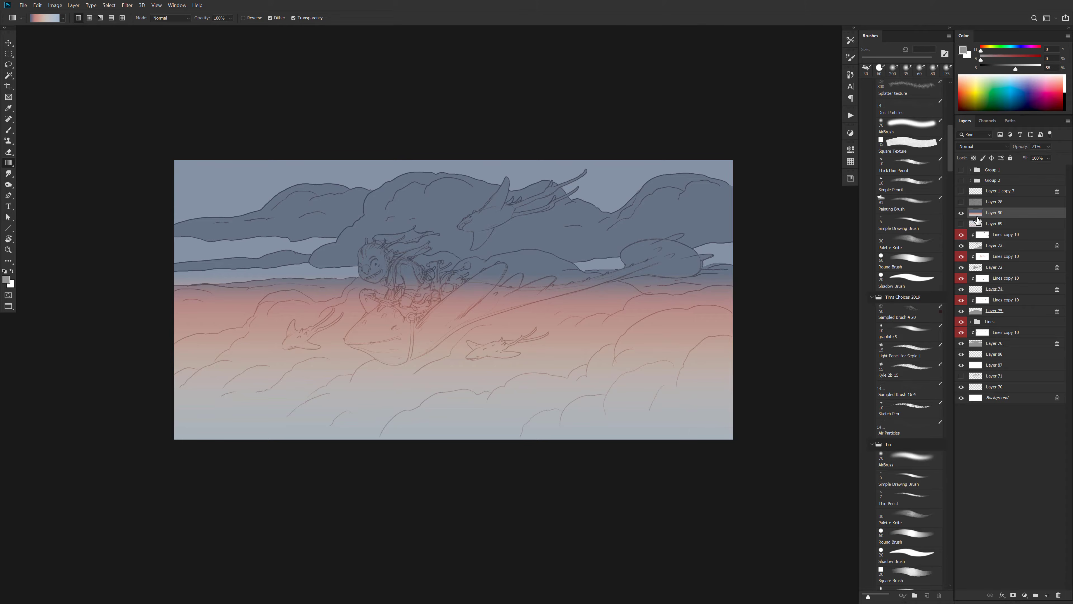
# Move Layer 90 beneath Layer 76, clip copies of it to Layers 76 and 75, and lower the Layer 75 copy's opacity
pyautogui.press('b')
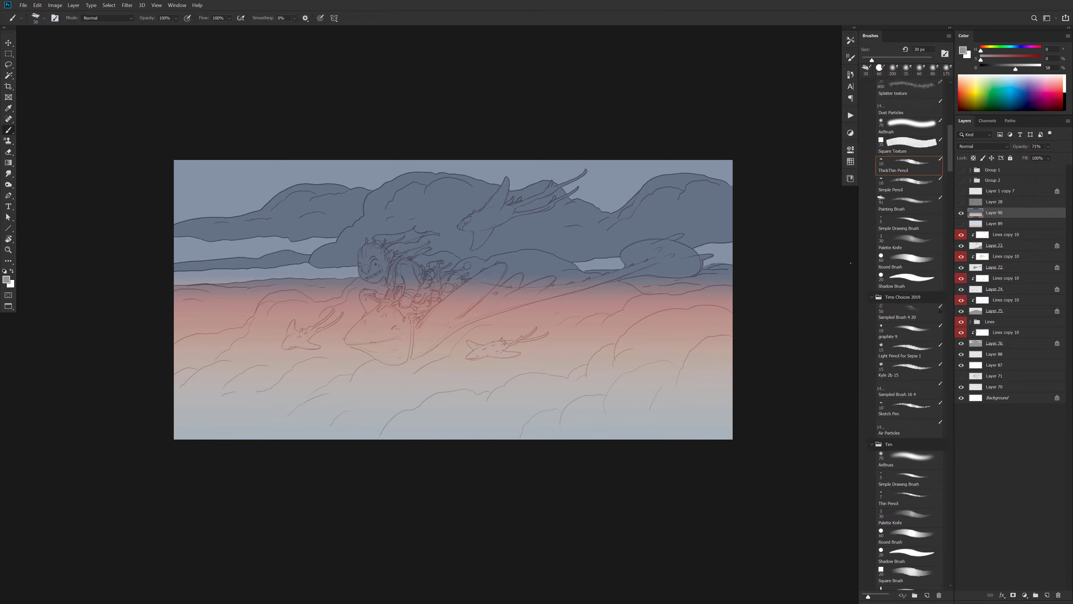
pyautogui.moveTo(980, 217); pyautogui.dragTo(986, 295)
pyautogui.moveTo(1022, 150); pyautogui.dragTo(1010, 149)
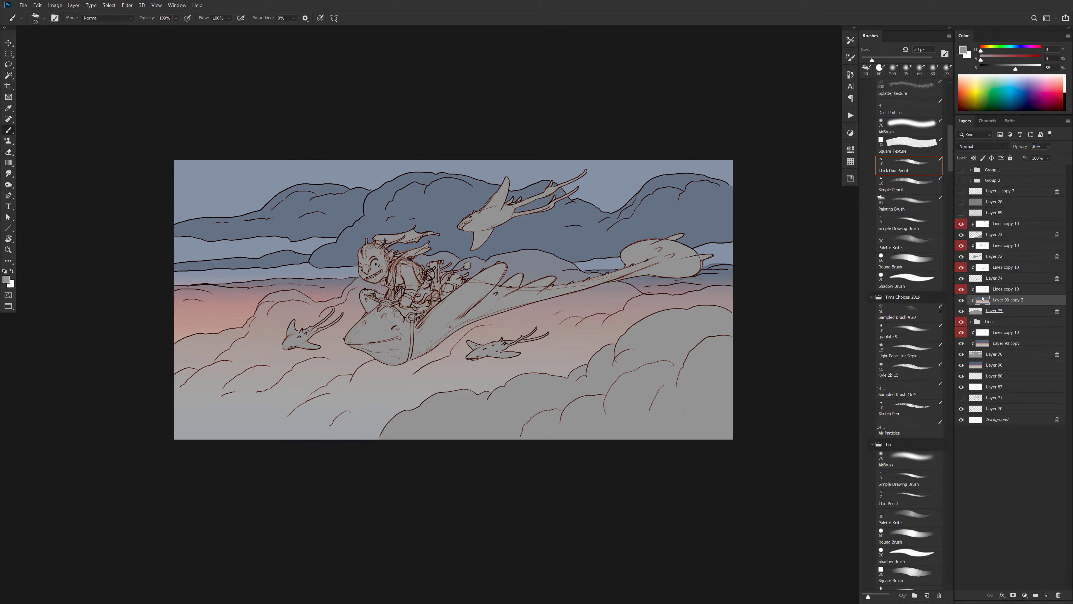
# Clip further gradient copies to Layers 74 and 72, setting the Layer 74 copy to 7% opacity and raising the Layer 72 copy's opacity
pyautogui.moveTo(983, 300); pyautogui.dragTo(983, 279)
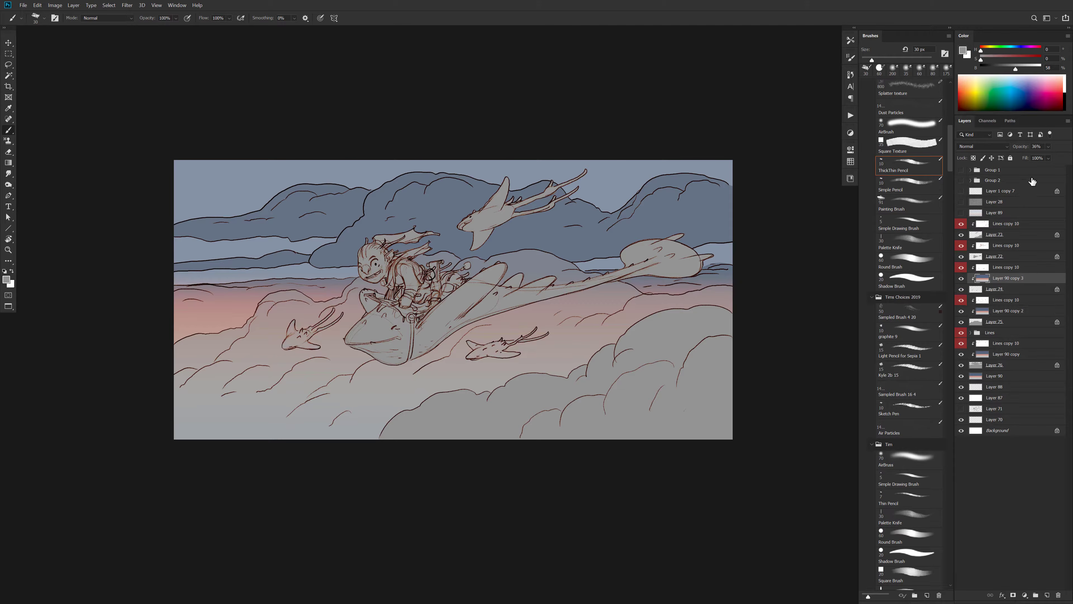
pyautogui.moveTo(1021, 148); pyautogui.dragTo(1008, 148)
pyautogui.moveTo(983, 279); pyautogui.dragTo(983, 255)
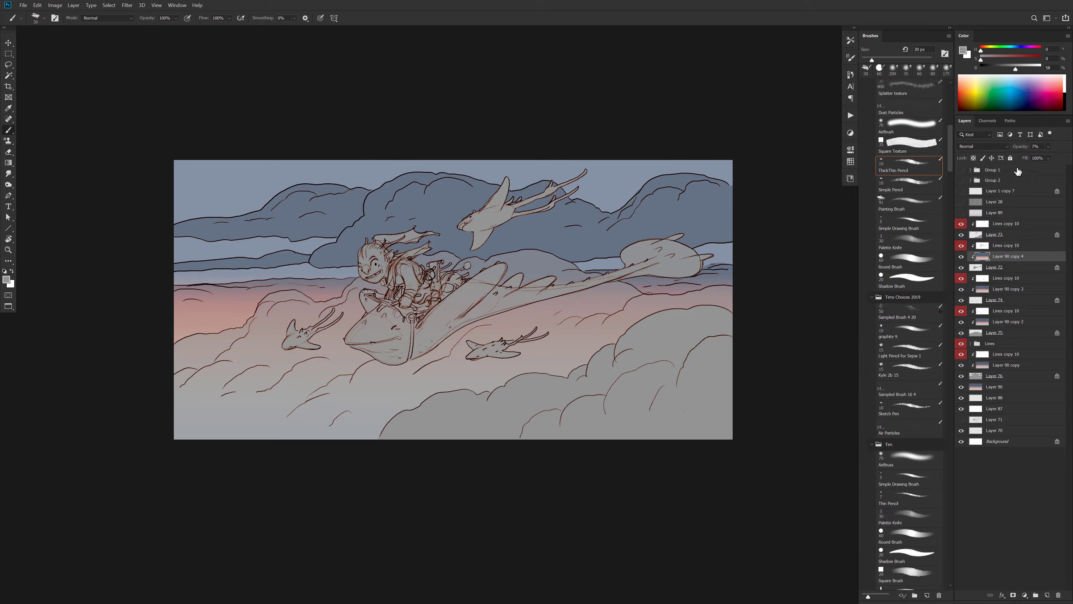
pyautogui.moveTo(1021, 148); pyautogui.dragTo(1031, 151)
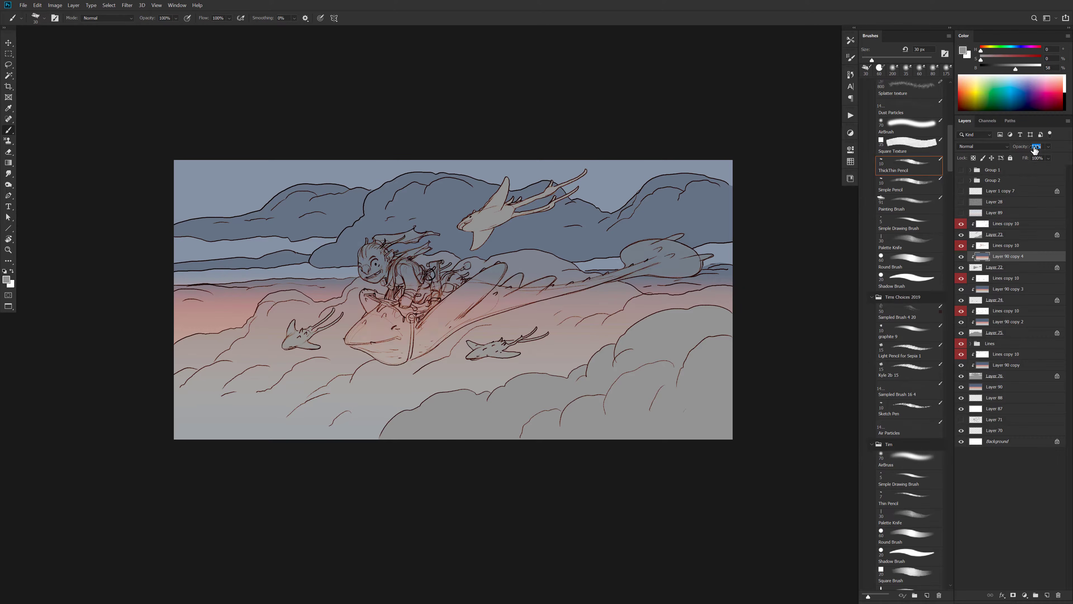
pyautogui.moveTo(1034, 149); pyautogui.dragTo(1034, 149)
# Duplicate the gradient from Layer 72 onto Layer 73 as a clipped layer and lower the new copy's opacity
pyautogui.moveTo(479, 328)
pyautogui.mouseDown()
pyautogui.moveTo(525, 332)
pyautogui.moveTo(532, 365)
pyautogui.mouseUp()
pyautogui.keyDown('ctrl'); pyautogui.click(525, 332); pyautogui.keyUp('ctrl')
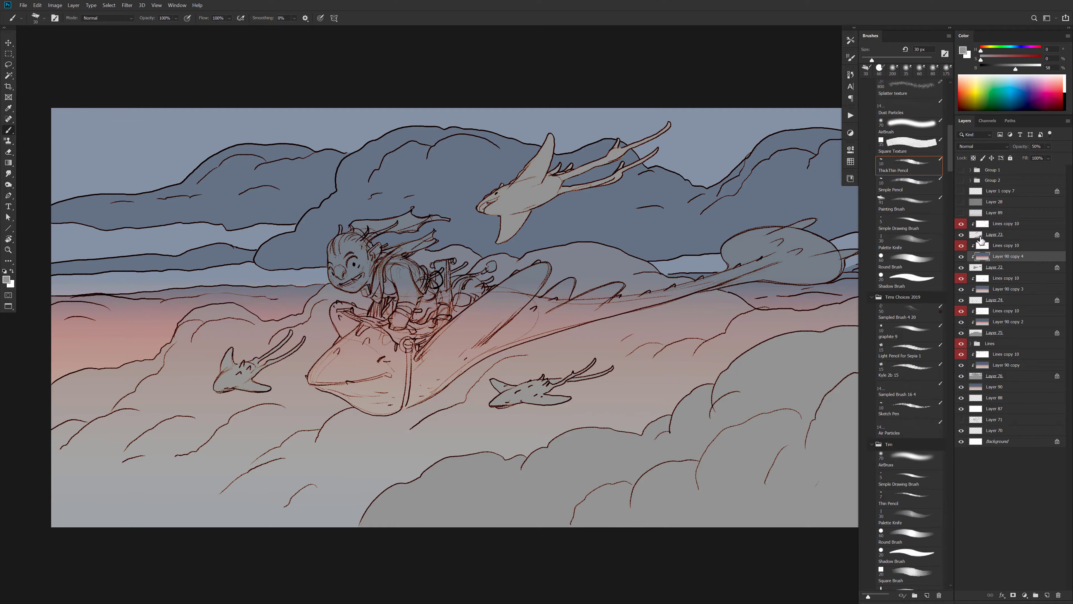
pyautogui.click(980, 236)
pyautogui.moveTo(976, 256); pyautogui.dragTo(994, 238)
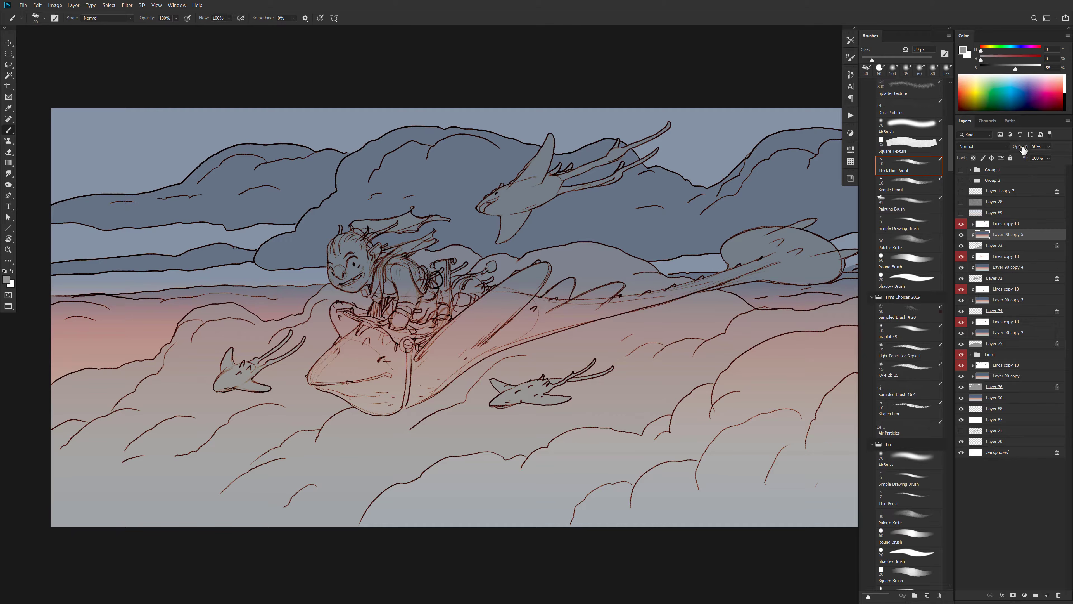
pyautogui.moveTo(1023, 151); pyautogui.dragTo(1026, 152)
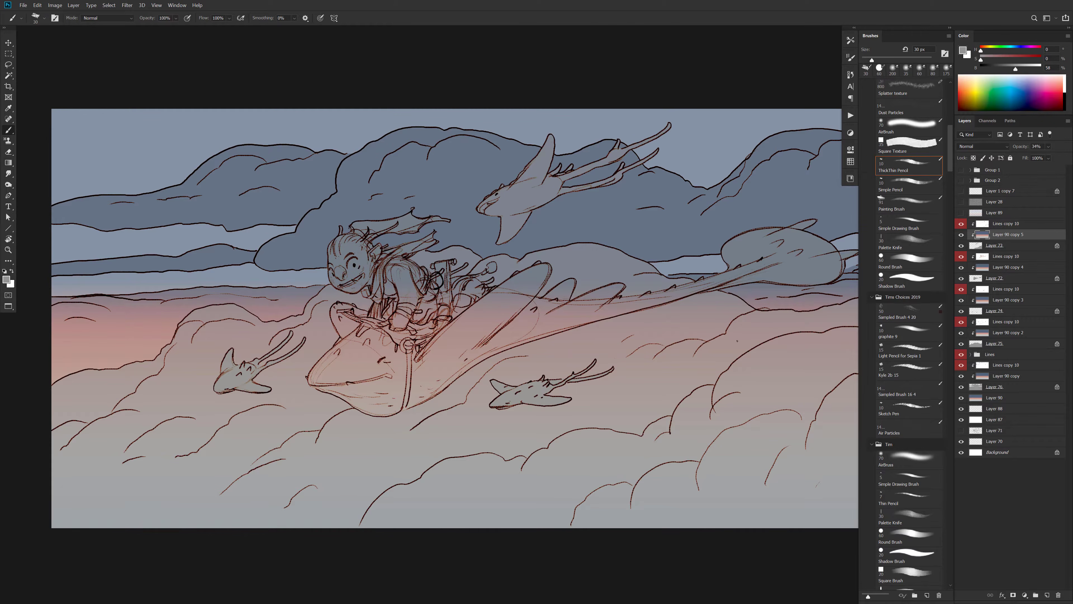
pyautogui.moveTo(648, 356); pyautogui.dragTo(644, 357)
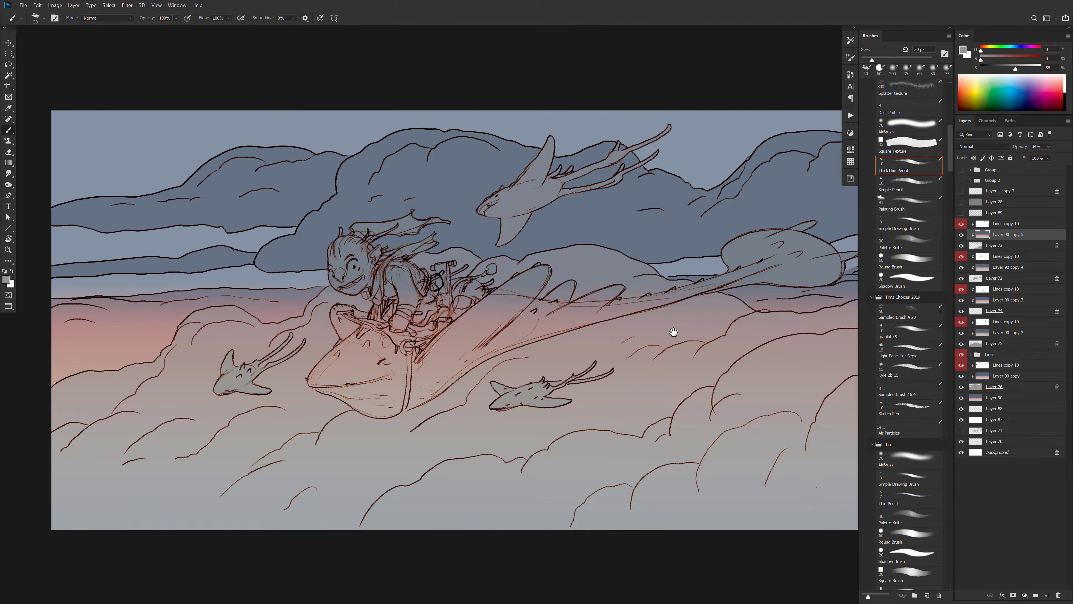
pyautogui.moveTo(669, 339); pyautogui.dragTo(667, 333)
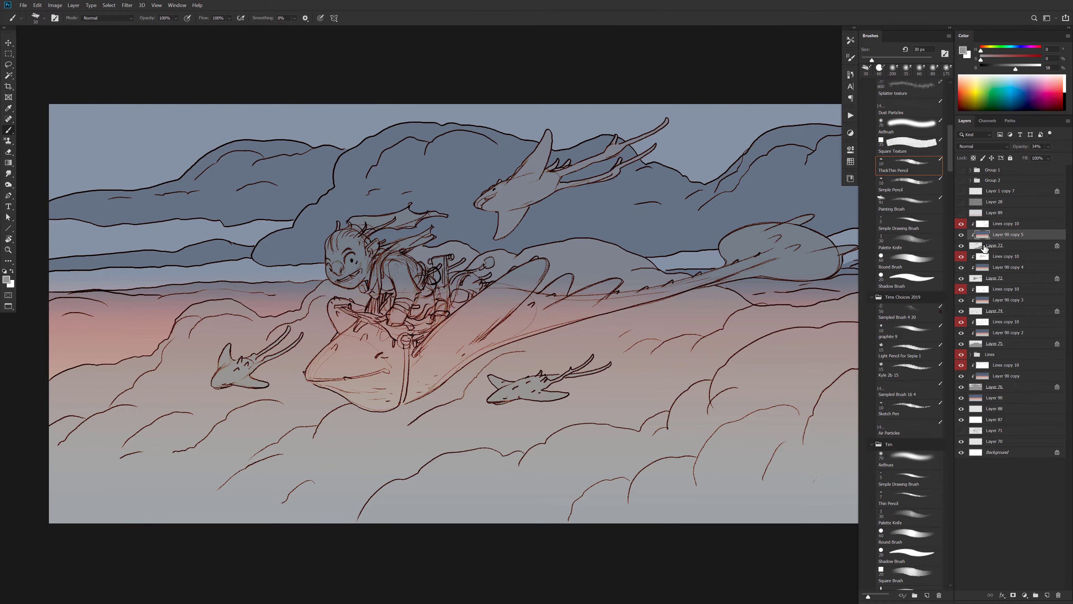
# Merge each clipped gradient copy down into its silhouette, for Layers 73, 72, 74, 75 and 76
pyautogui.press('Delete')
pyautogui.click(993, 257)
pyautogui.press('Delete')
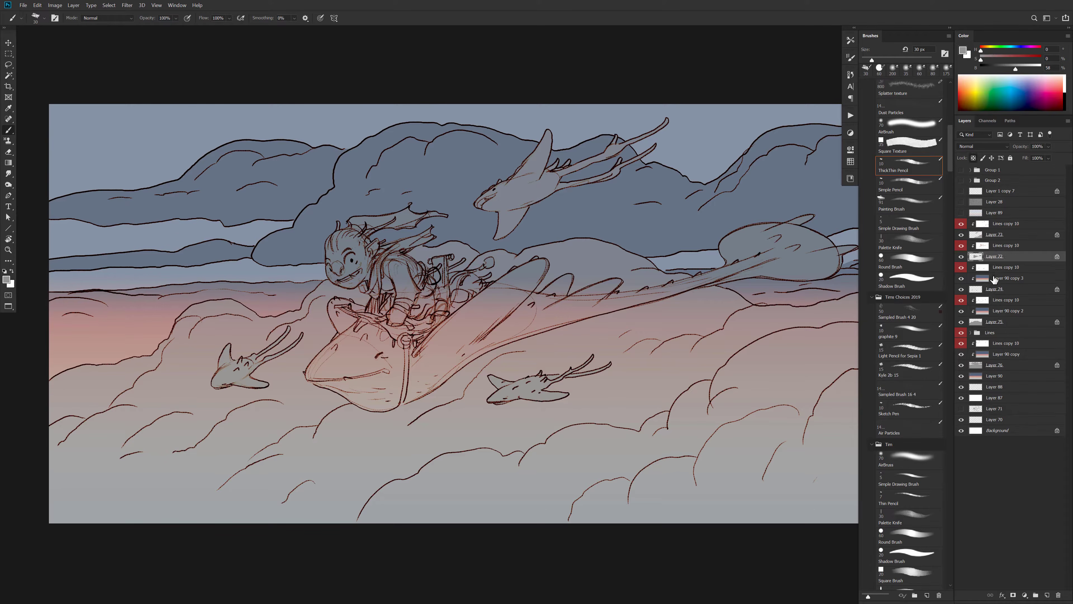
pyautogui.click(995, 279)
pyautogui.press('Delete')
pyautogui.click(997, 301)
pyautogui.press('Delete')
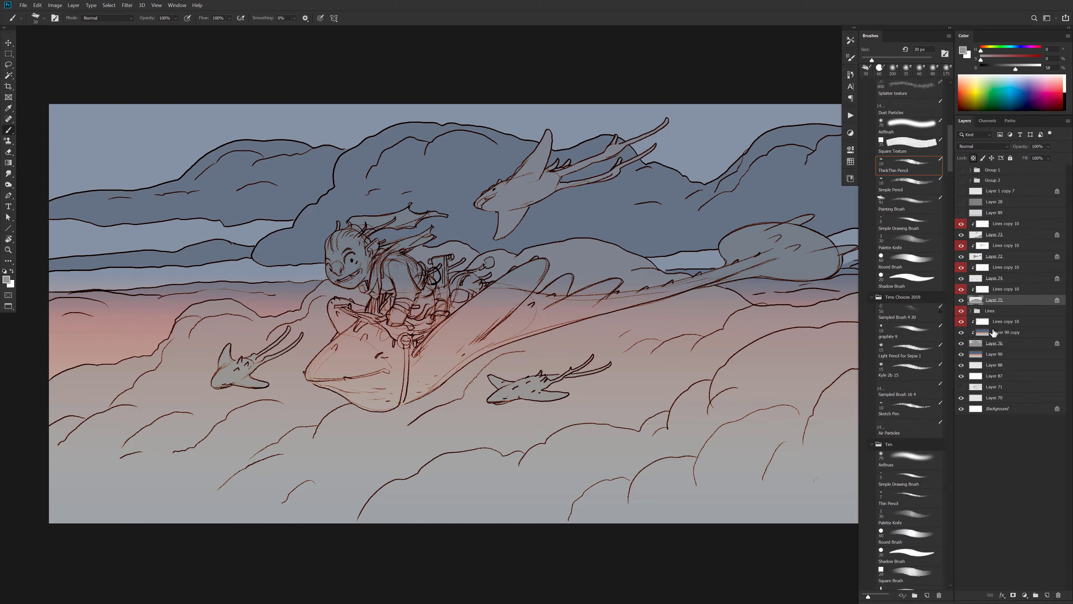
pyautogui.click(993, 334)
pyautogui.press('Delete')
# Merge Layers 90, 88 and 87 into a single background sky layer
pyautogui.click(991, 354)
pyautogui.keyDown('shift'); pyautogui.click(987, 366); pyautogui.keyUp('shift')
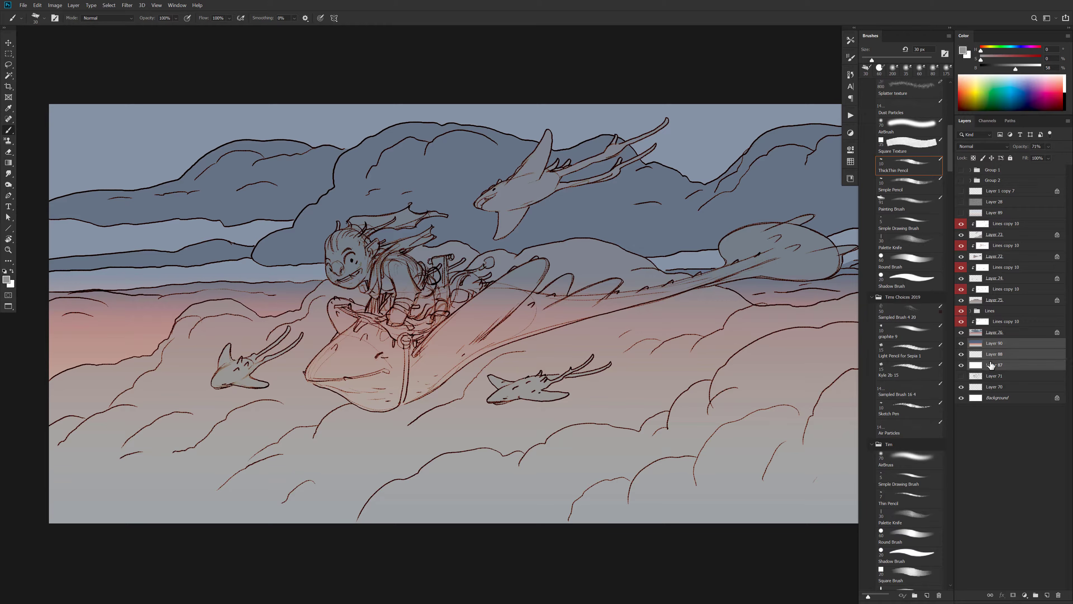
pyautogui.press('Delete')
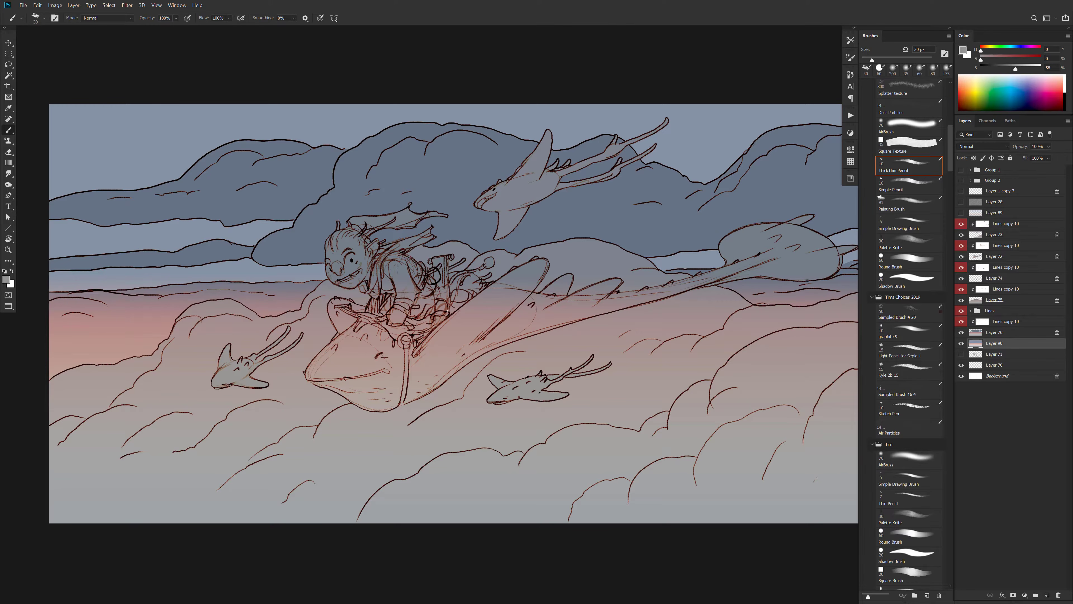
# Enlarge the brush to 1000 px
pyautogui.press(']')
pyautogui.press(']')
pyautogui.press(']')
pyautogui.press(']')
pyautogui.press(']')
pyautogui.press(']')
pyautogui.press(']')
pyautogui.press(']')
pyautogui.press(']')
pyautogui.press(']')
pyautogui.press(']')
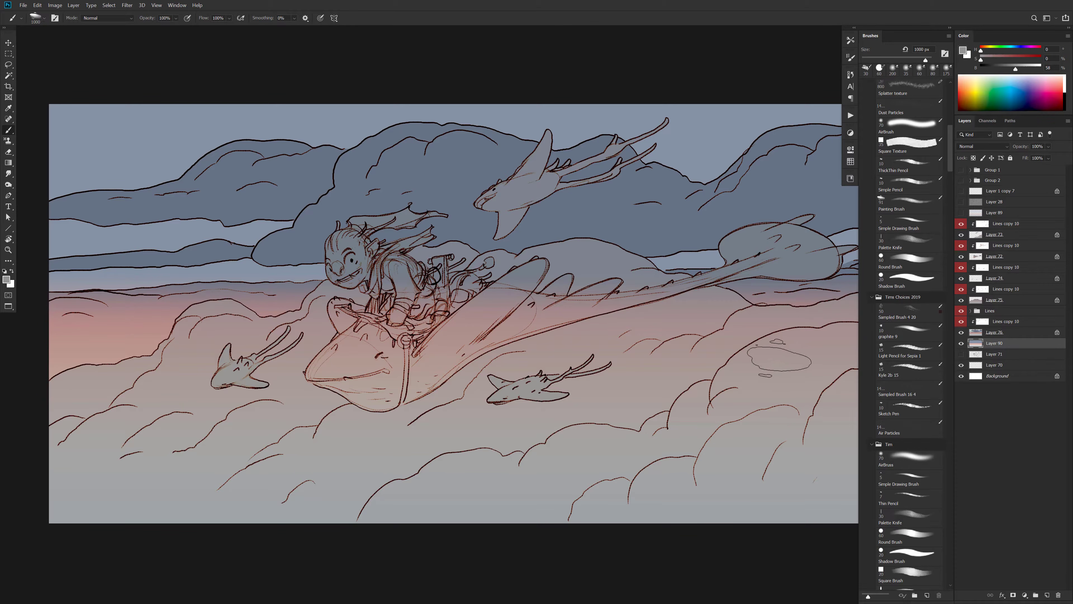
pyautogui.moveTo(789, 365); pyautogui.dragTo(733, 348)
pyautogui.click(987, 333)
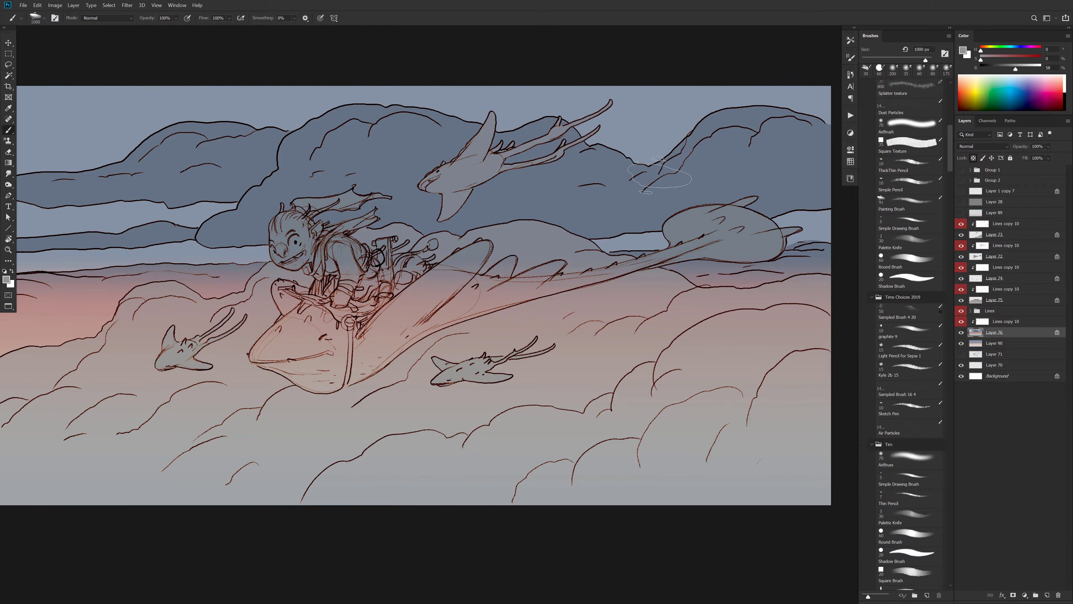
pyautogui.moveTo(465, 355); pyautogui.dragTo(683, 314)
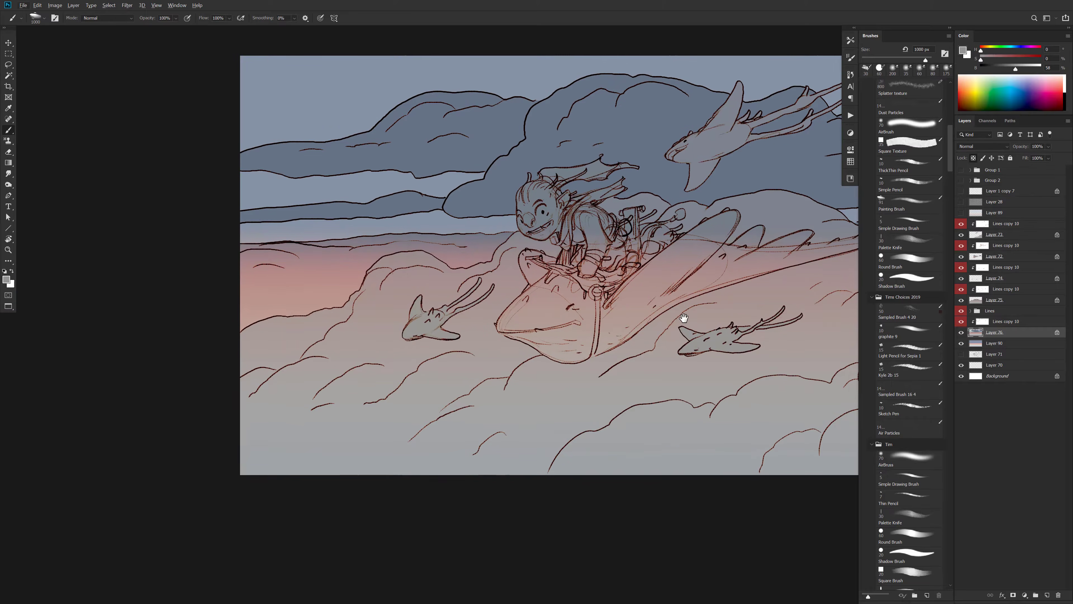
pyautogui.click(977, 299)
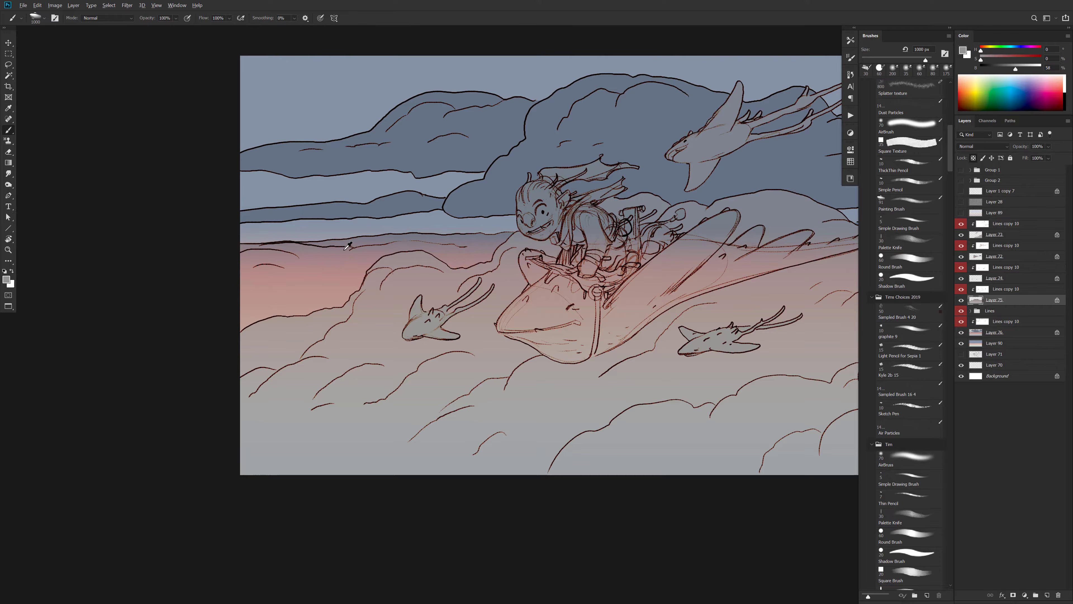
pyautogui.moveTo(340, 276)
pyautogui.mouseDown()
pyautogui.moveTo(273, 263)
pyautogui.moveTo(247, 280)
pyautogui.moveTo(292, 311)
pyautogui.mouseUp()
pyautogui.moveTo(820, 226)
pyautogui.mouseDown()
pyautogui.moveTo(781, 213)
pyautogui.moveTo(685, 228)
pyautogui.mouseUp()
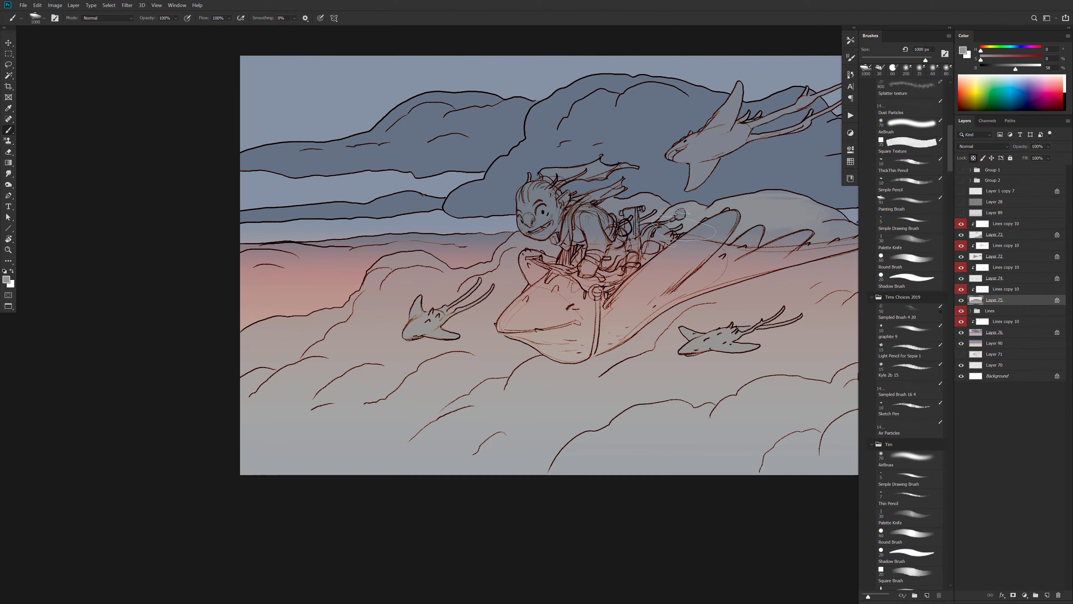
pyautogui.hotkey('ctrl', 'z')
# On Layer 76, sample nearby horizon colours and paint muted purple and pink patches into the distant cloud band beside the rider
pyautogui.click(995, 332)
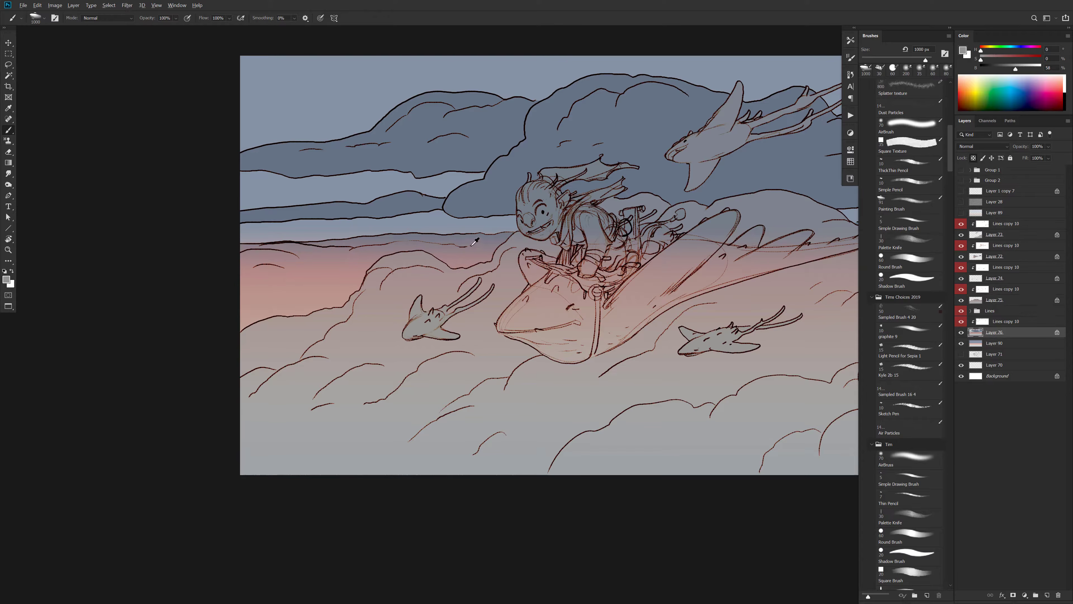
pyautogui.keyDown('alt'); pyautogui.click(444, 248); pyautogui.keyUp('alt')
pyautogui.moveTo(444, 249)
pyautogui.mouseDown()
pyautogui.moveTo(319, 259)
pyautogui.moveTo(232, 283)
pyautogui.mouseUp()
pyautogui.moveTo(346, 270); pyautogui.dragTo(249, 283)
pyautogui.keyDown('alt'); pyautogui.click(320, 293); pyautogui.keyUp('alt')
pyautogui.moveTo(331, 289)
pyautogui.mouseDown()
pyautogui.moveTo(262, 288)
pyautogui.moveTo(288, 292)
pyautogui.mouseUp()
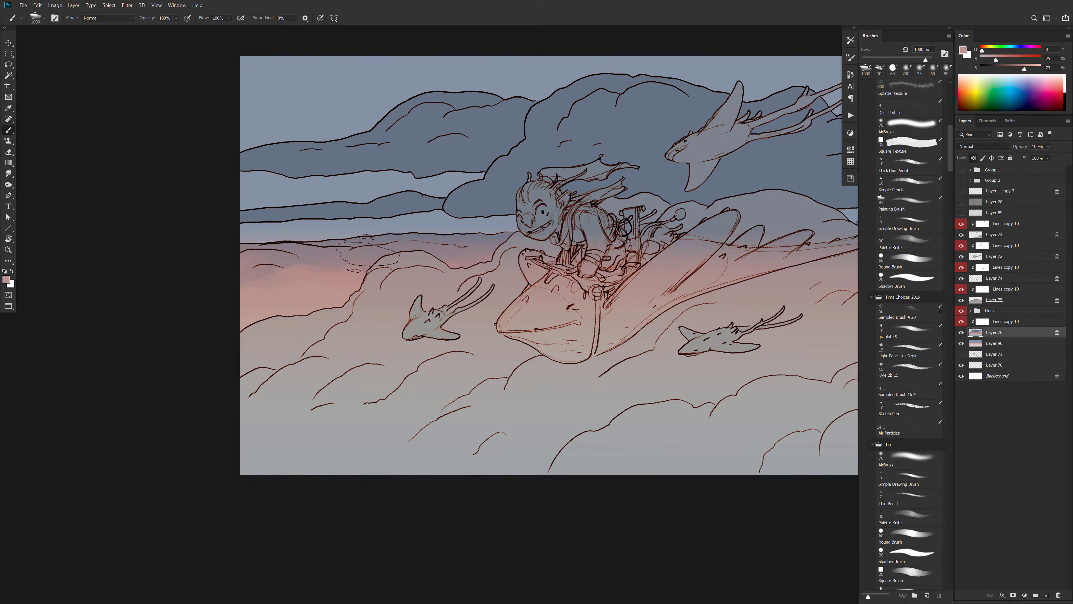
pyautogui.keyDown('alt'); pyautogui.click(368, 252); pyautogui.keyUp('alt')
pyautogui.moveTo(368, 254); pyautogui.dragTo(264, 287)
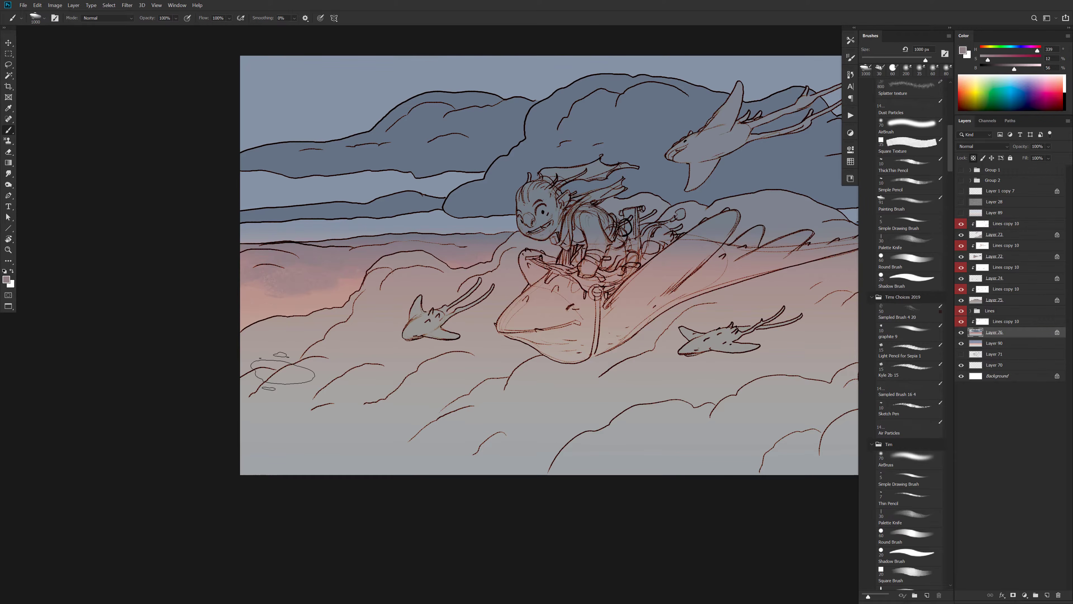
# Paint purple-grey strokes along the horizon beneath the large creature's tail on Layer 76, sampling the blue-grey colour there
pyautogui.moveTo(668, 332); pyautogui.dragTo(578, 339)
pyautogui.moveTo(703, 295); pyautogui.dragTo(522, 304)
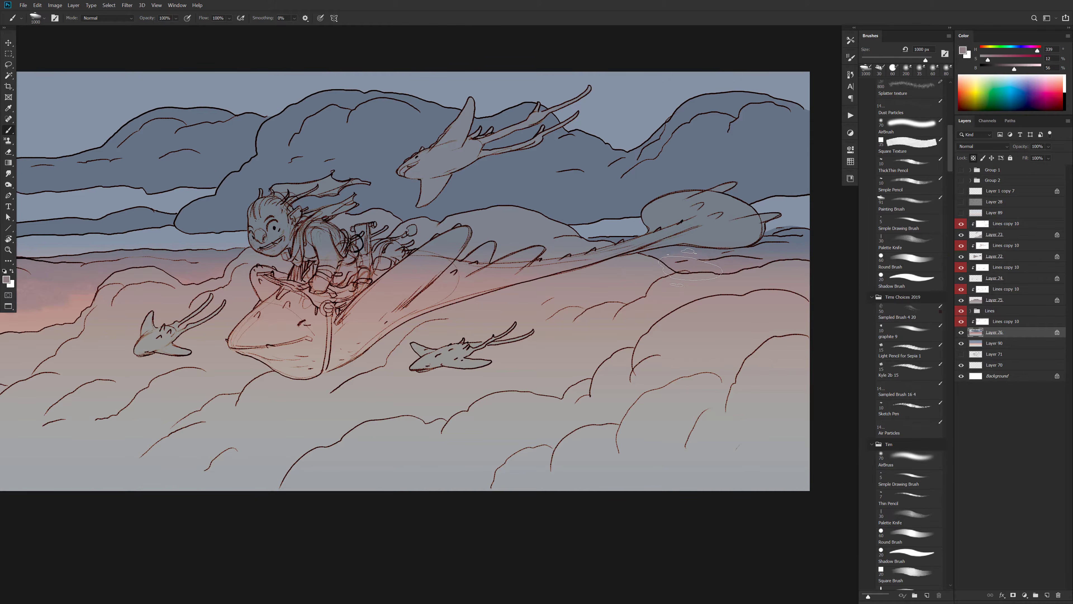
pyautogui.moveTo(729, 304); pyautogui.dragTo(742, 301)
pyautogui.keyDown('alt'); pyautogui.click(723, 246); pyautogui.keyUp('alt')
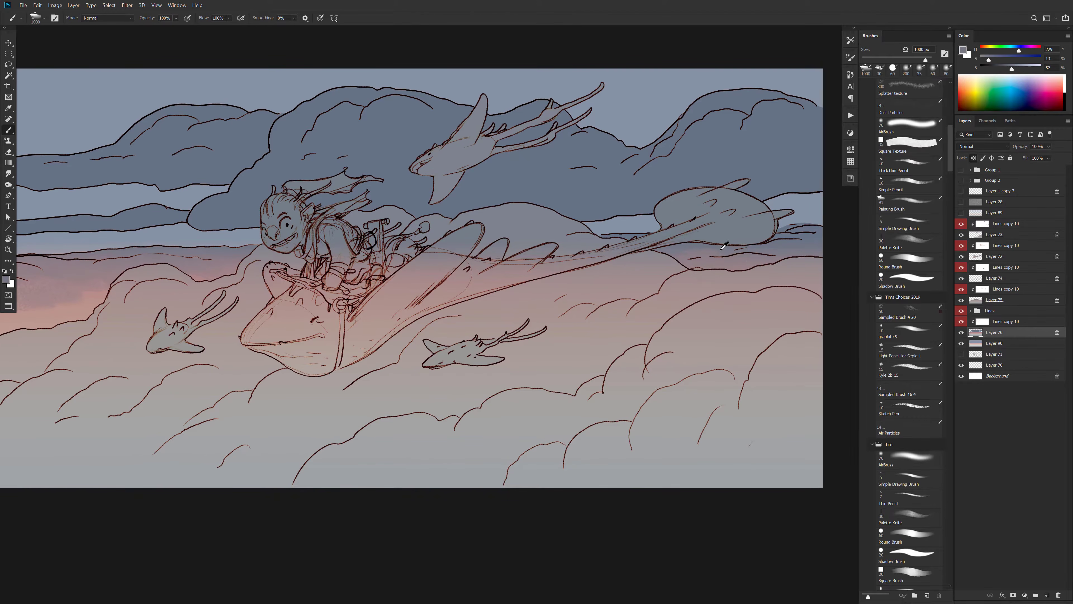
pyautogui.keyDown('alt'); pyautogui.click(722, 249); pyautogui.keyUp('alt')
pyautogui.moveTo(597, 380); pyautogui.dragTo(663, 376)
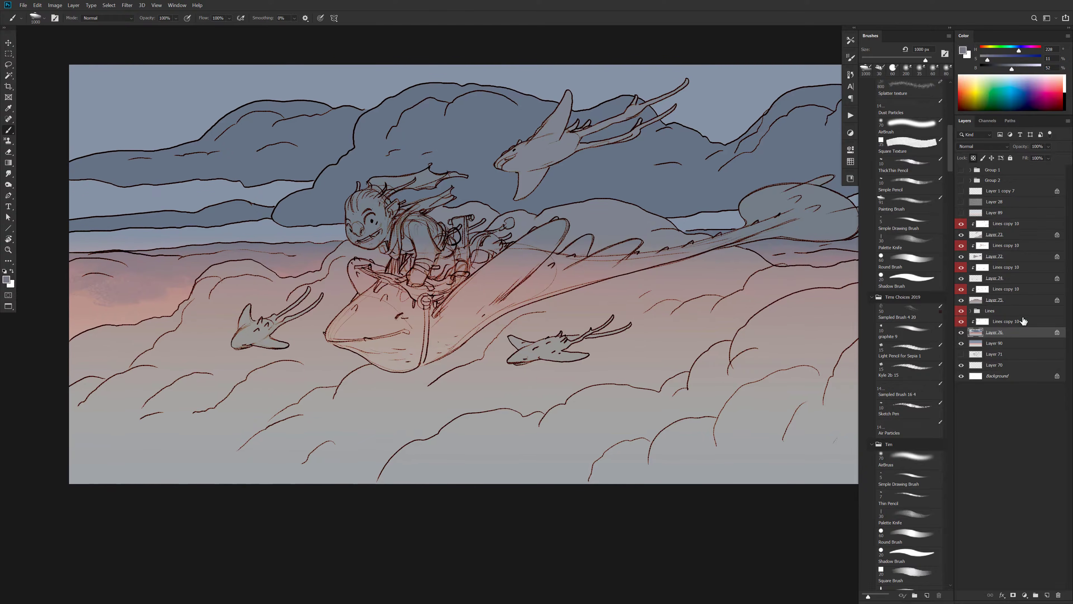
# Move the Lines group into Group 2 and make Layer 75 the active layer
pyautogui.moveTo(979, 315); pyautogui.dragTo(980, 180)
pyautogui.click(979, 301)
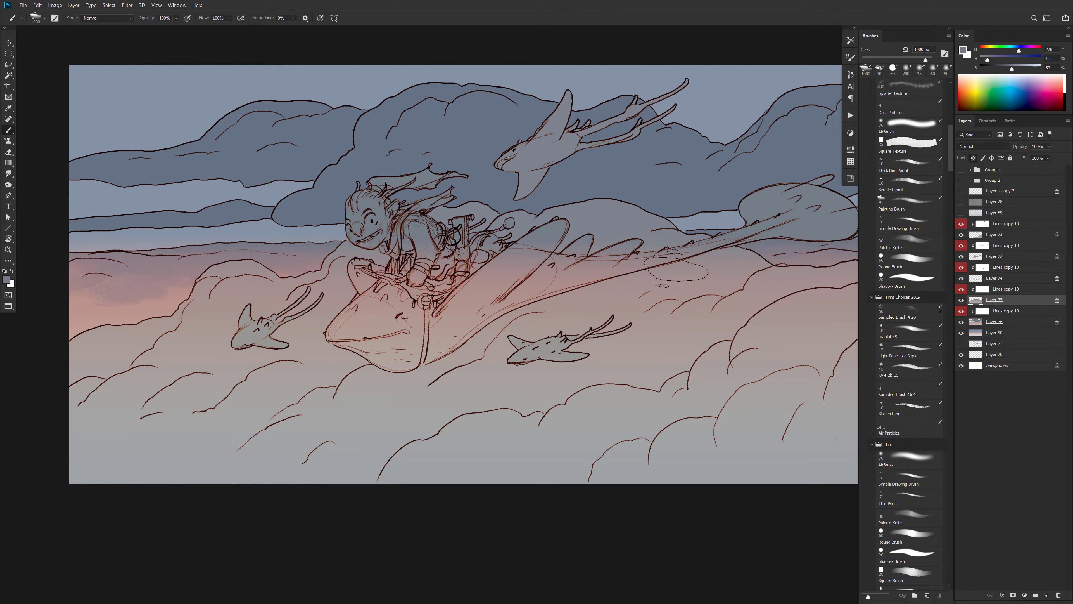
pyautogui.scroll(-6, 687, 368)
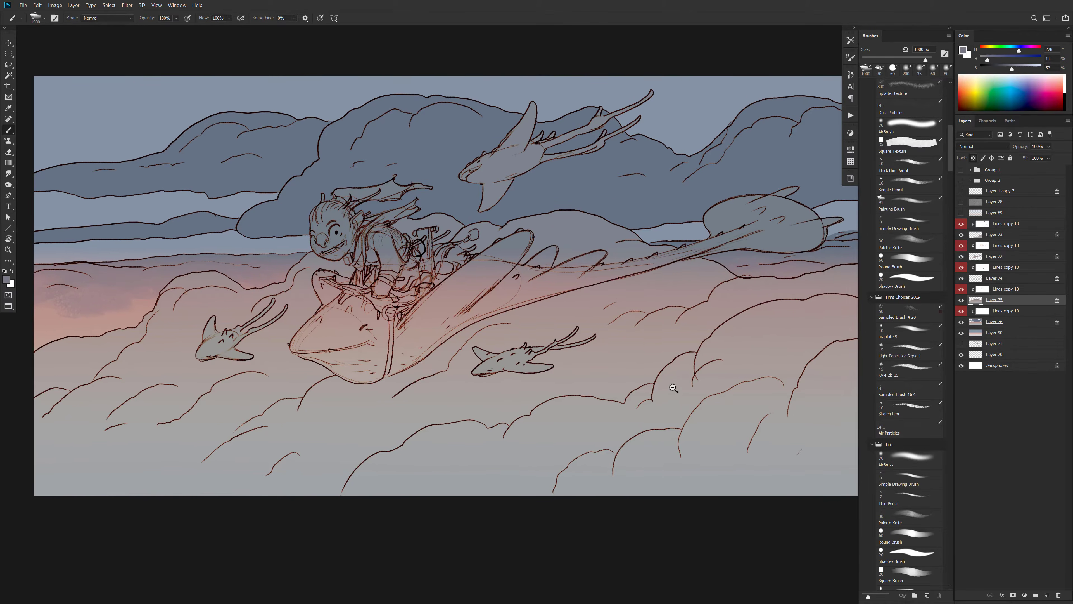
pyautogui.scroll(1, 684, 385)
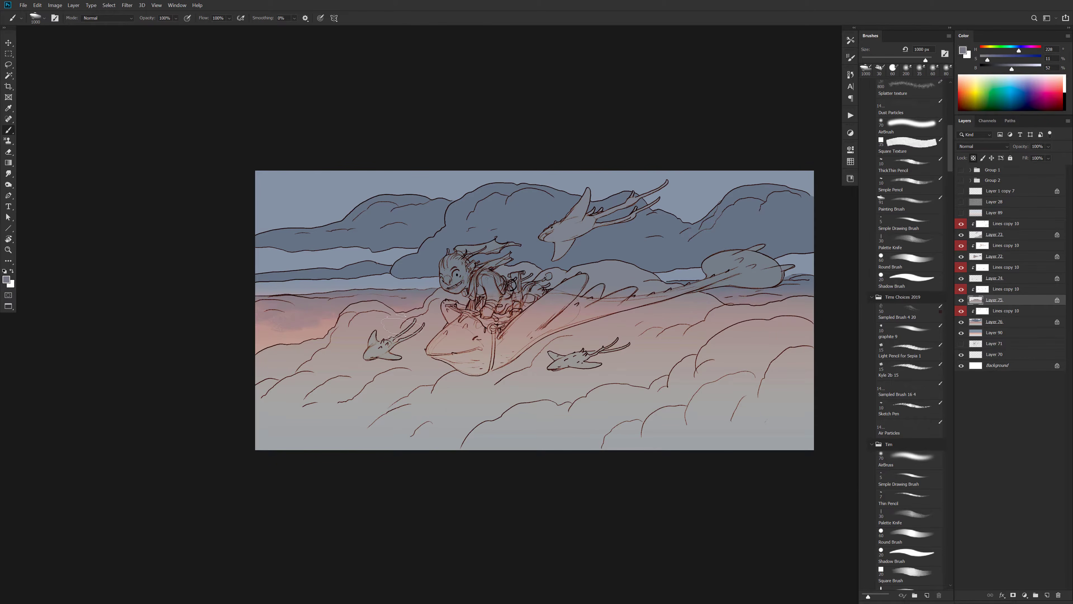
# Enlarge the brush to 1200 px and paint sampled mauve-grey shadow patches across the foreground cloud bank on Layer 75
pyautogui.keyDown('alt'); pyautogui.click(412, 296); pyautogui.keyUp('alt')
pyautogui.press(']')
pyautogui.moveTo(591, 282)
pyautogui.mouseDown()
pyautogui.moveTo(631, 274)
pyautogui.moveTo(581, 287)
pyautogui.mouseUp()
pyautogui.moveTo(507, 292)
pyautogui.mouseDown()
pyautogui.moveTo(485, 291)
pyautogui.moveTo(436, 329)
pyautogui.moveTo(369, 321)
pyautogui.moveTo(363, 340)
pyautogui.moveTo(263, 374)
pyautogui.moveTo(254, 391)
pyautogui.moveTo(321, 361)
pyautogui.moveTo(426, 378)
pyautogui.mouseUp()
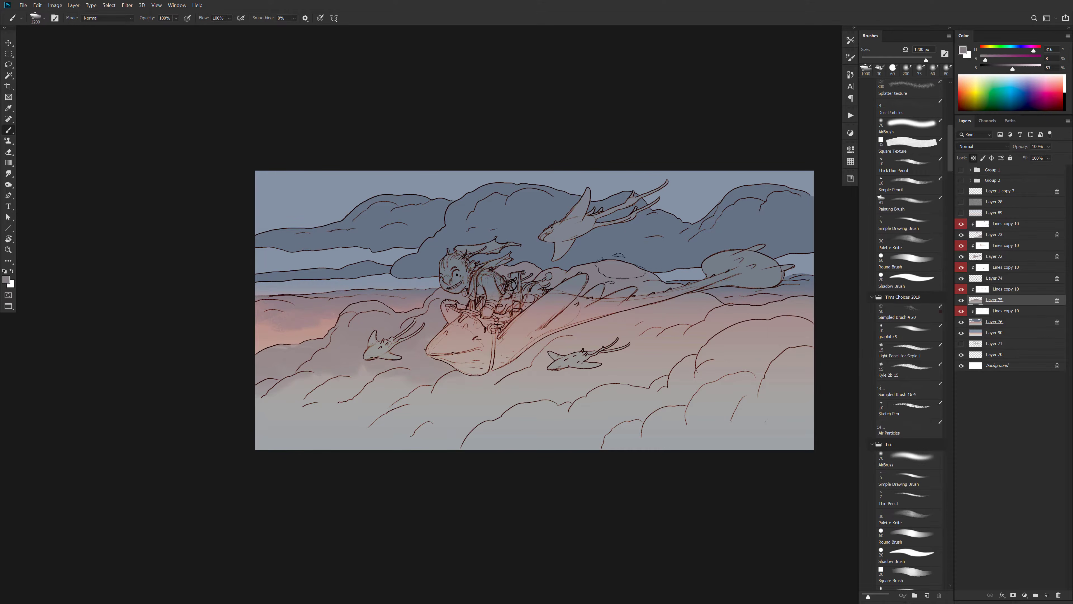
pyautogui.moveTo(642, 296)
pyautogui.mouseDown()
pyautogui.moveTo(624, 326)
pyautogui.moveTo(574, 339)
pyautogui.moveTo(567, 360)
pyautogui.moveTo(525, 377)
pyautogui.mouseUp()
pyautogui.moveTo(689, 334)
pyautogui.mouseDown()
pyautogui.moveTo(660, 336)
pyautogui.moveTo(555, 412)
pyautogui.moveTo(380, 404)
pyautogui.moveTo(260, 449)
pyautogui.mouseUp()
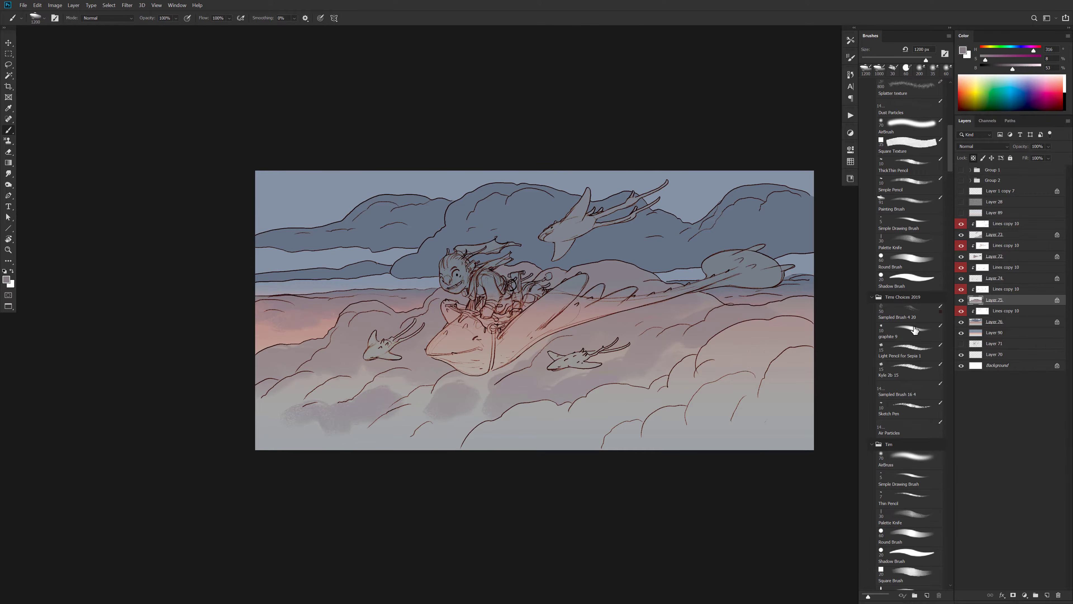
# Try painting sampled sunset pink along the lower parts of the dark background clouds on Layer 76, then undo the strokes
pyautogui.click(978, 323)
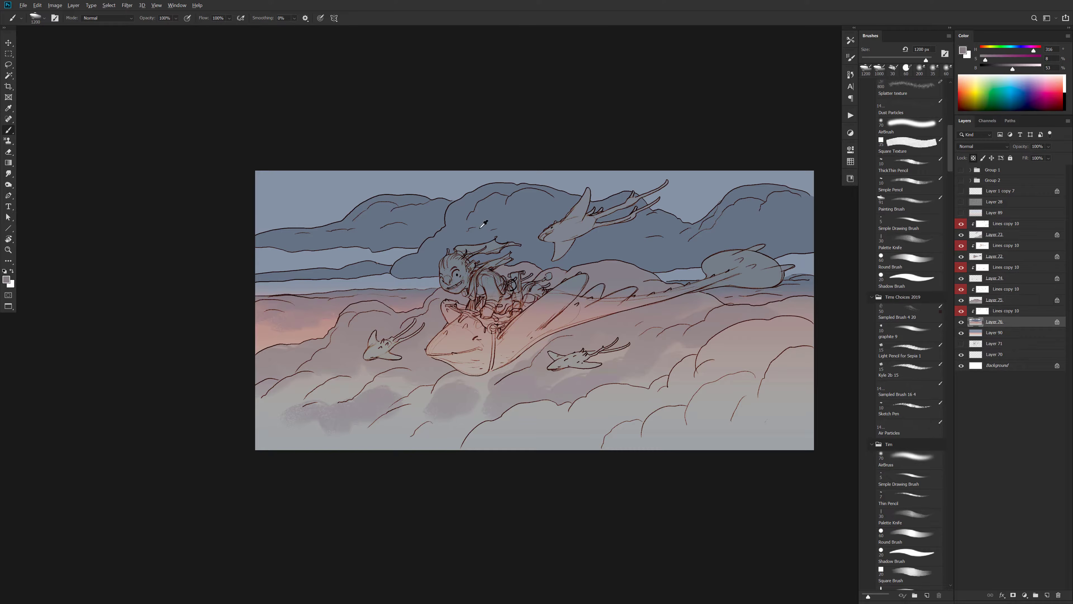
pyautogui.keyDown('alt'); pyautogui.click(426, 262); pyautogui.keyUp('alt')
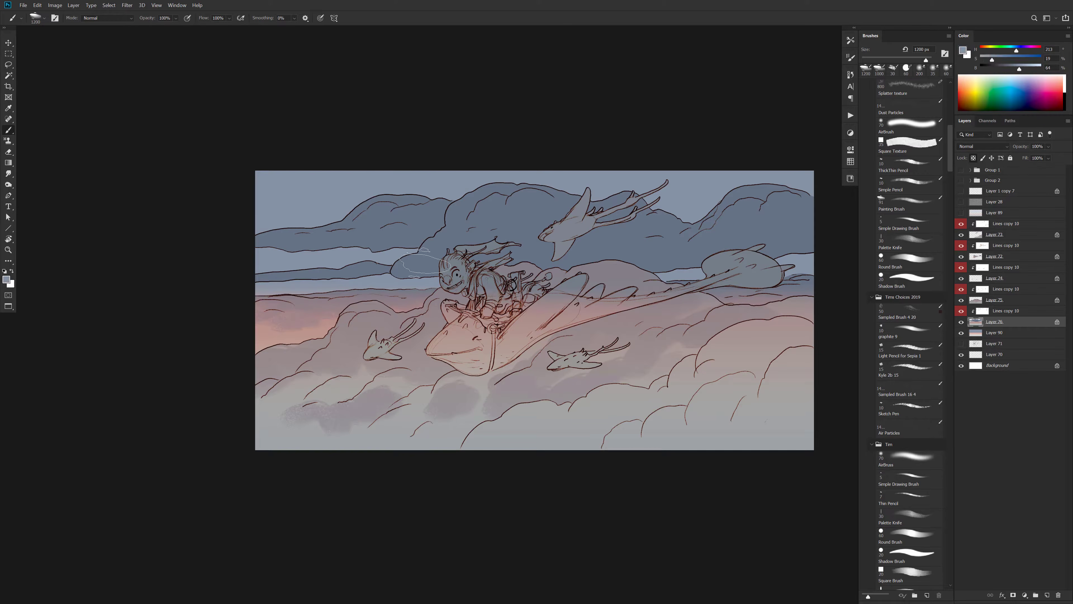
pyautogui.keyDown('alt'); pyautogui.click(324, 323); pyautogui.keyUp('alt')
pyautogui.moveTo(442, 274)
pyautogui.mouseDown()
pyautogui.moveTo(422, 281)
pyautogui.moveTo(810, 255)
pyautogui.moveTo(520, 264)
pyautogui.mouseUp()
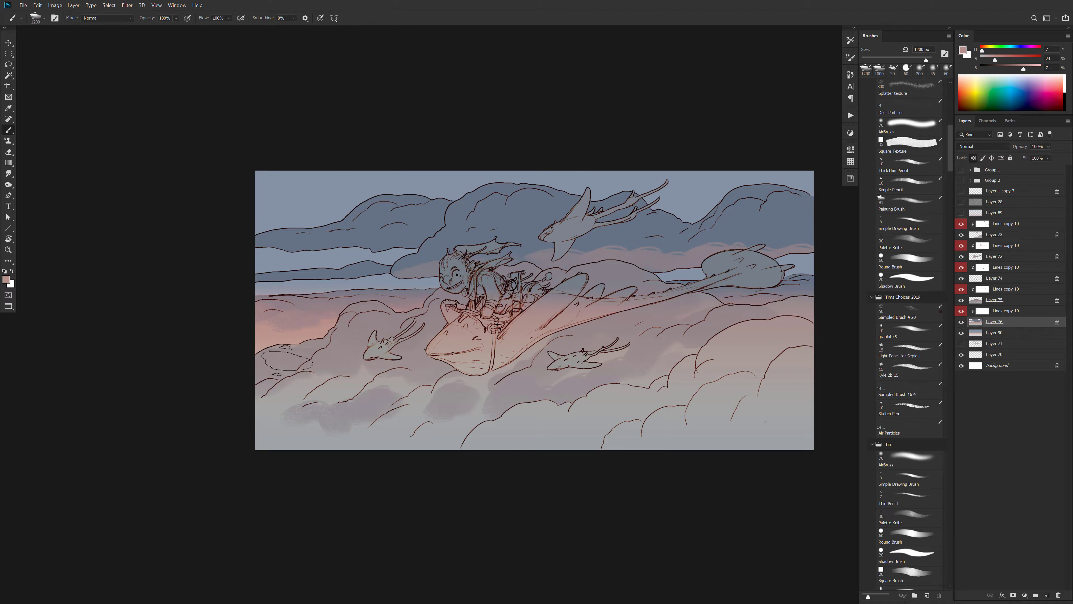
pyautogui.moveTo(387, 278); pyautogui.dragTo(264, 279)
pyautogui.moveTo(502, 262)
pyautogui.mouseDown()
pyautogui.moveTo(236, 251)
pyautogui.moveTo(443, 240)
pyautogui.mouseUp()
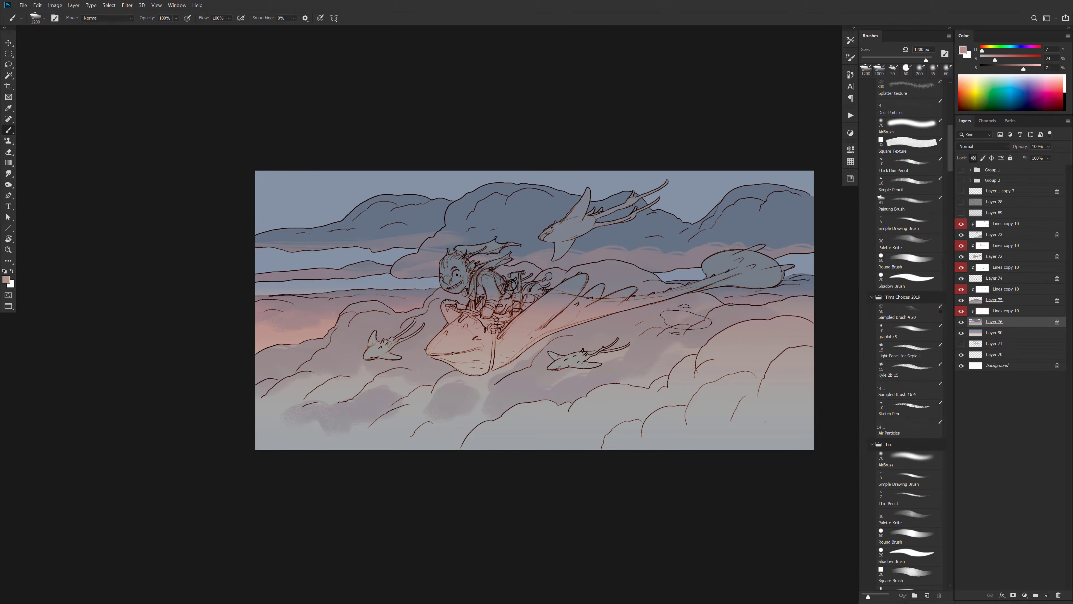
pyautogui.hotkey('ctrl', 'z')
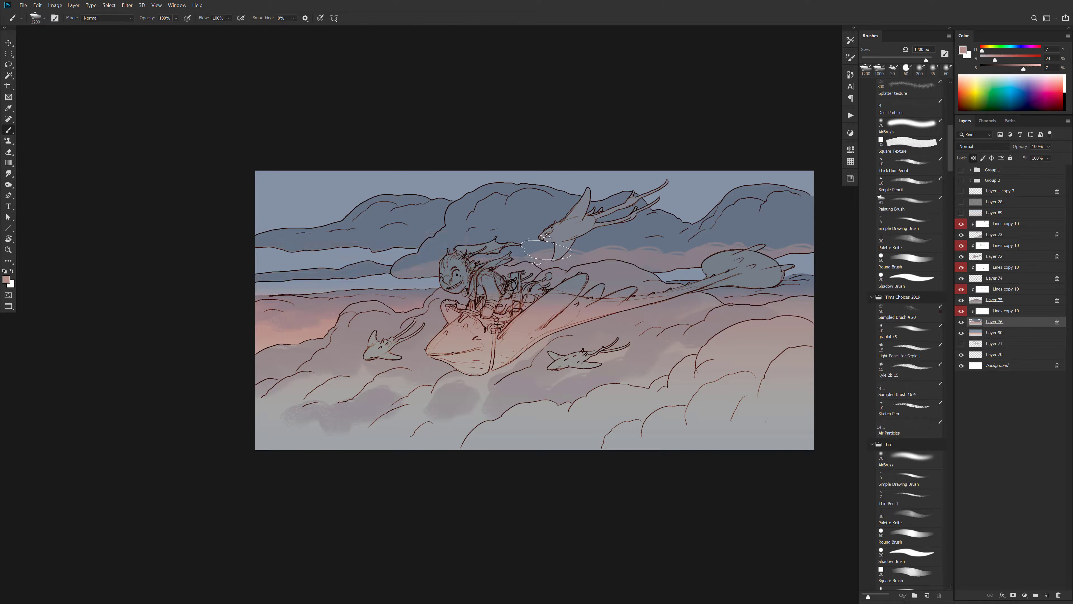
pyautogui.moveTo(443, 240); pyautogui.dragTo(260, 245)
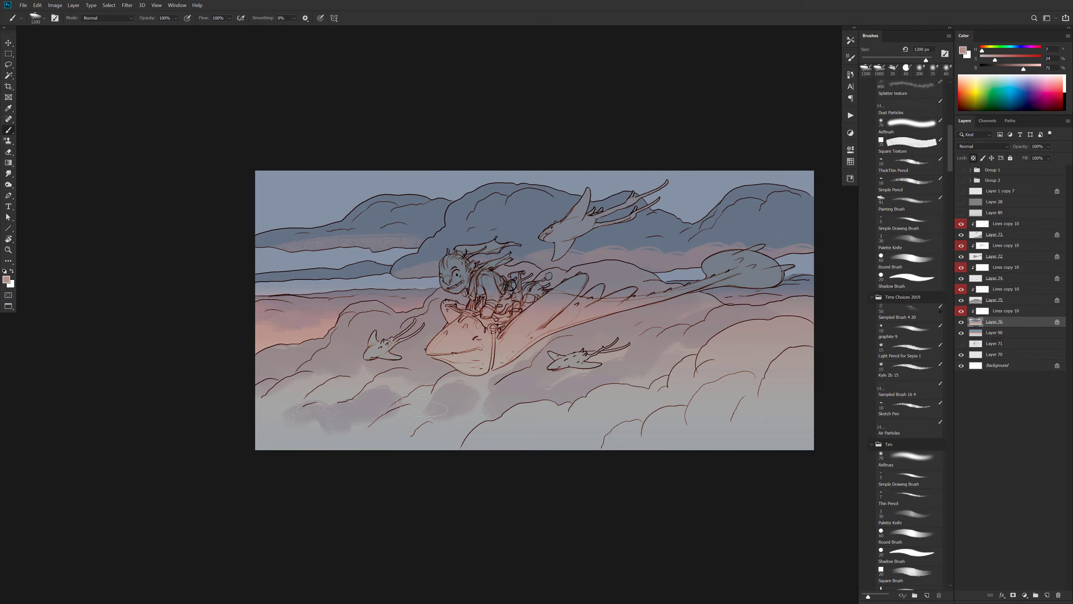
pyautogui.hotkey('ctrl', 'z')
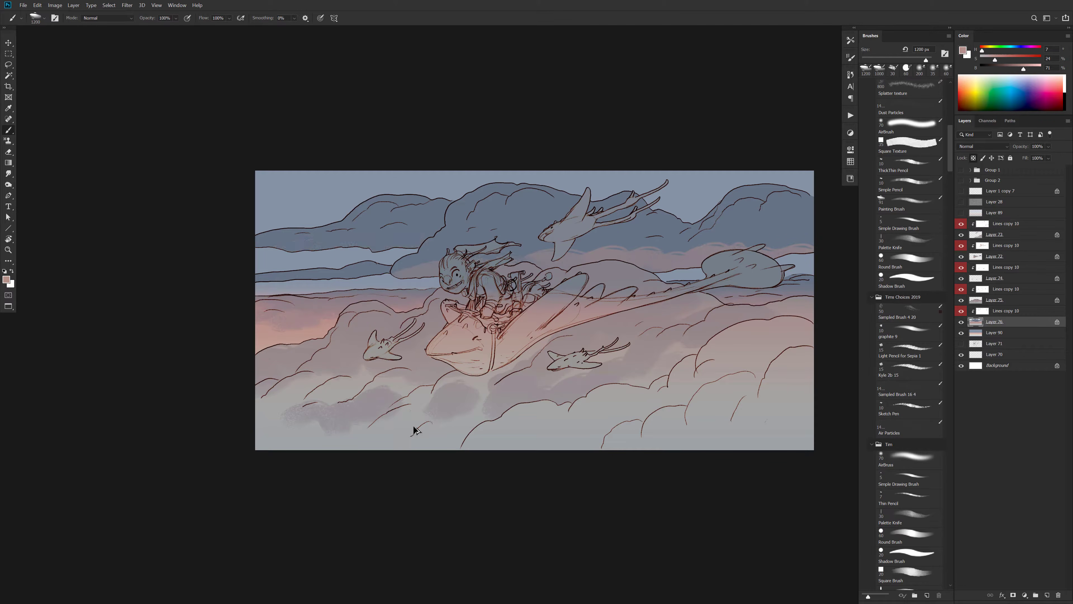
pyautogui.hotkey('ctrl', 'z')
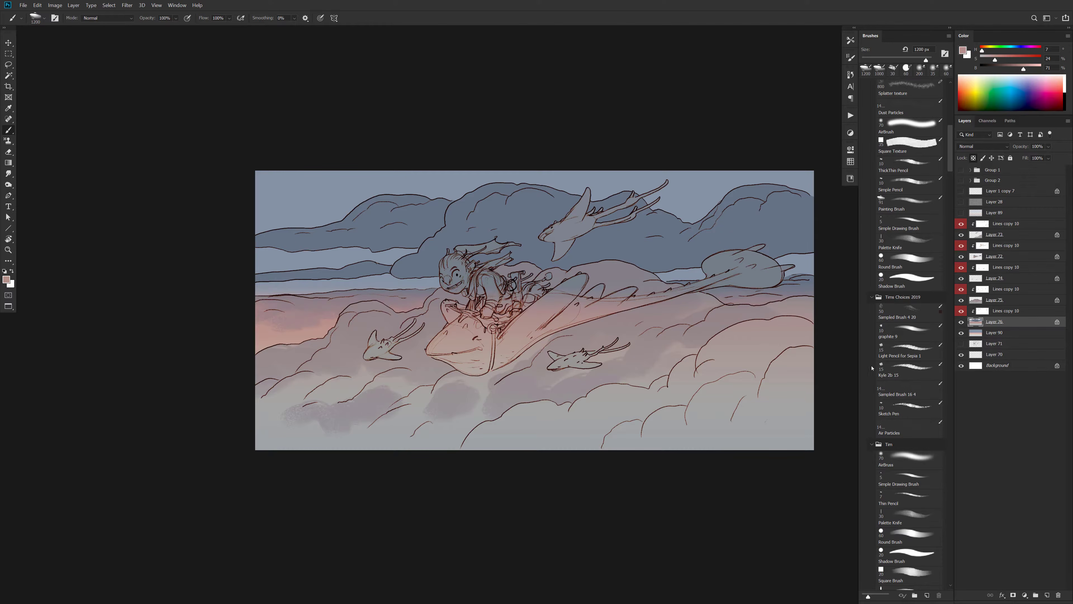
# Paint the two small flying creatures on Layer 74 saturated red, with hue 7, saturation 85 and brightness 81
pyautogui.moveTo(748, 385); pyautogui.dragTo(756, 368)
pyautogui.click(980, 279)
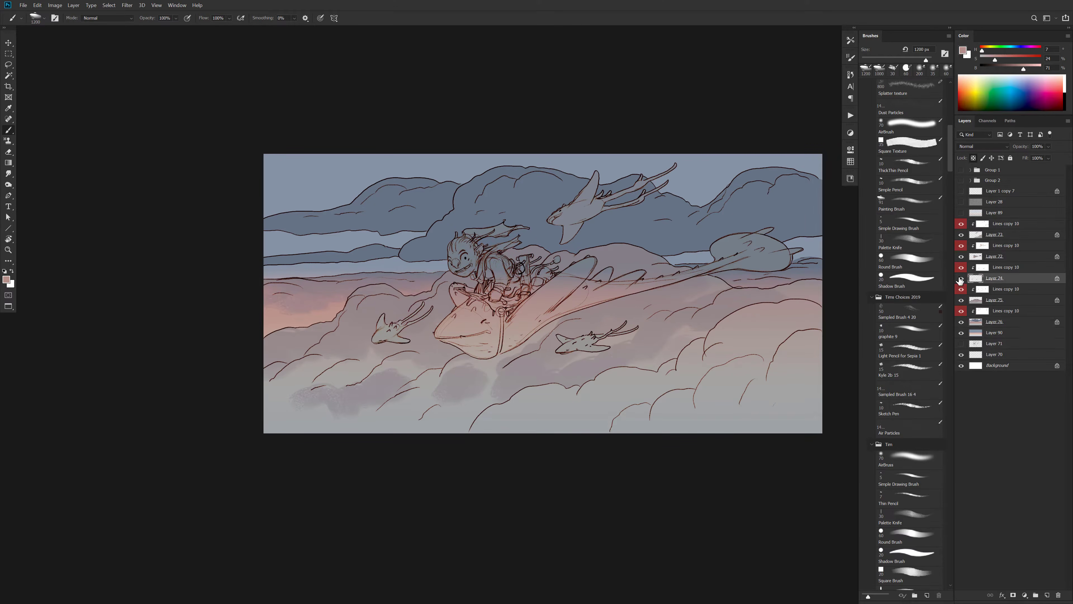
pyautogui.click(961, 278)
pyautogui.click(961, 278)
pyautogui.moveTo(1012, 59)
pyautogui.mouseDown()
pyautogui.moveTo(1032, 59)
pyautogui.moveTo(1030, 69)
pyautogui.mouseUp()
pyautogui.moveTo(463, 324)
pyautogui.mouseDown()
pyautogui.moveTo(384, 346)
pyautogui.moveTo(423, 296)
pyautogui.mouseUp()
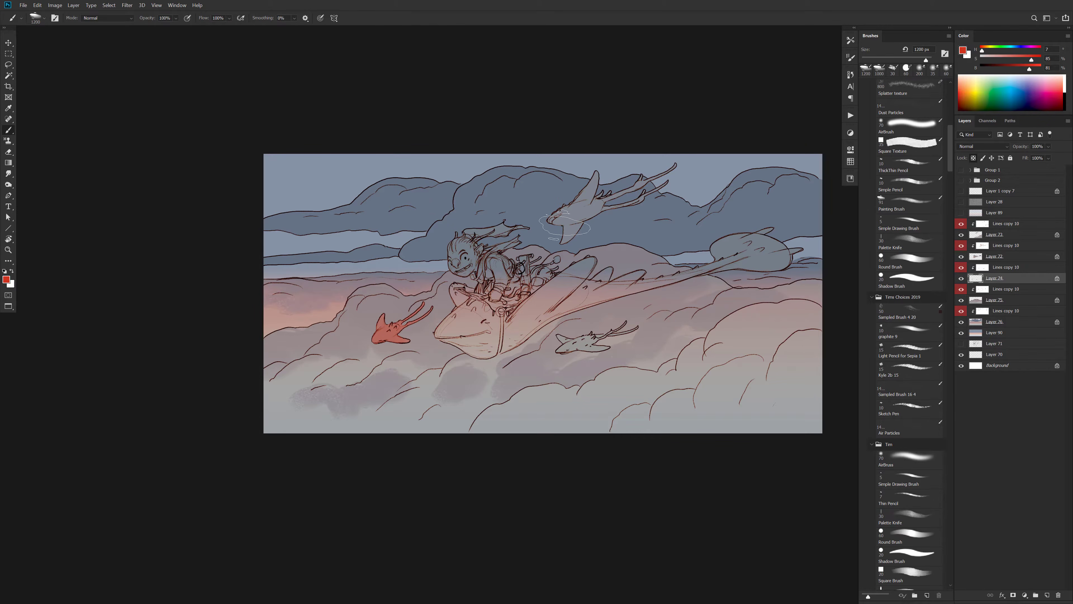
pyautogui.moveTo(592, 338); pyautogui.dragTo(565, 365)
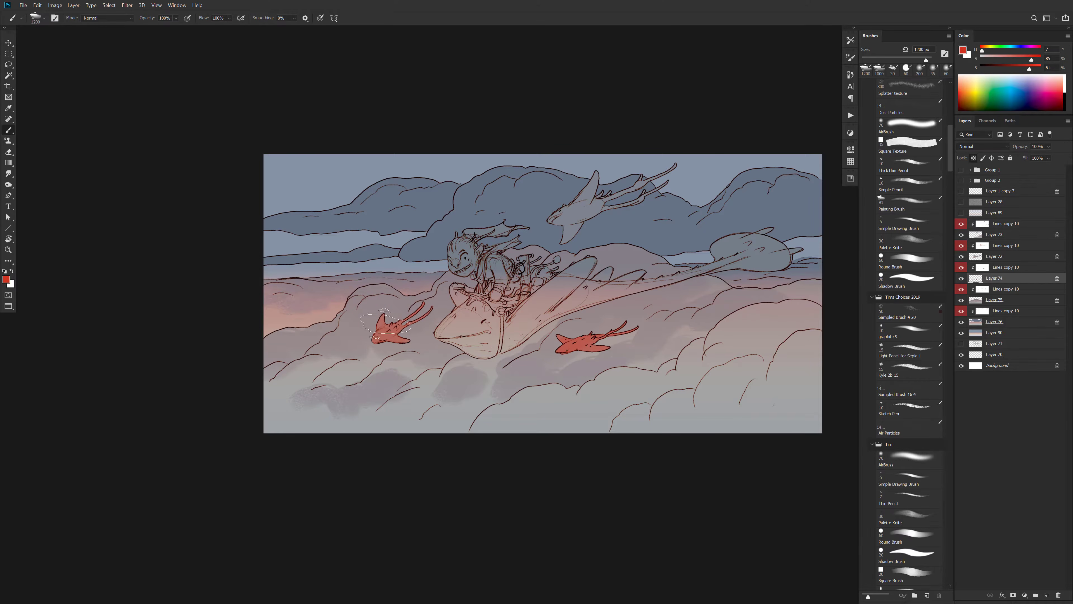
# Reduce the brush to 150 px and paint the small creatures' undersides pale blue-grey, with hue 212, saturation 11 and brightness 78
pyautogui.keyDown('ctrl'); pyautogui.click(477, 337); pyautogui.keyUp('ctrl')
pyautogui.press('x')
pyautogui.keyDown('alt'); pyautogui.click(623, 186); pyautogui.keyUp('alt')
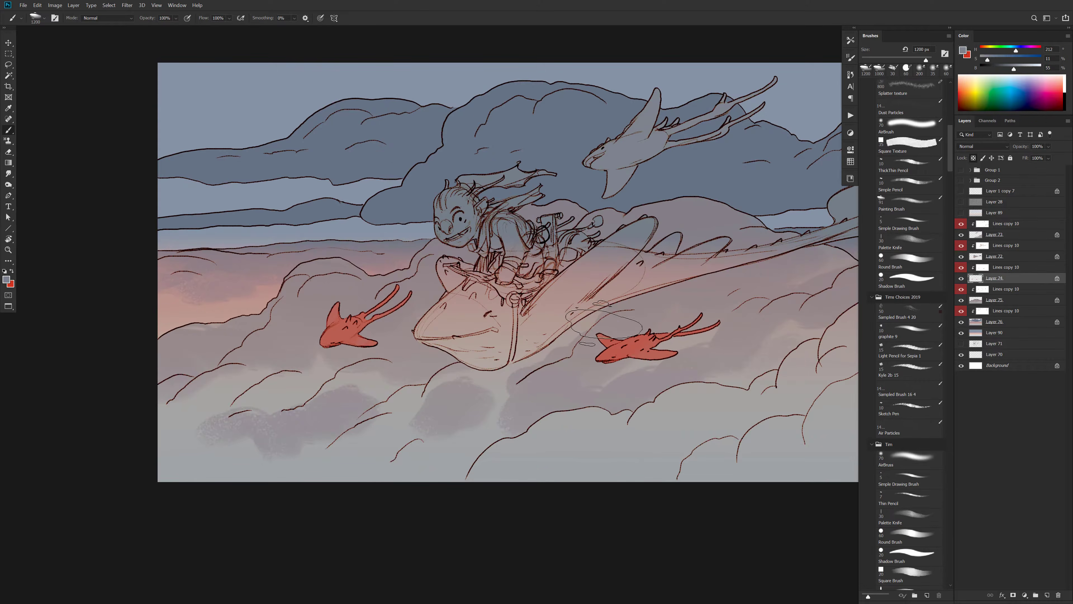
pyautogui.press('[')
pyautogui.press('[')
pyautogui.press('[')
pyautogui.press('[')
pyautogui.press('[')
pyautogui.press('[')
pyautogui.press('[')
pyautogui.press('[')
pyautogui.press('[')
pyautogui.press(']')
pyautogui.moveTo(1014, 68); pyautogui.dragTo(1028, 69)
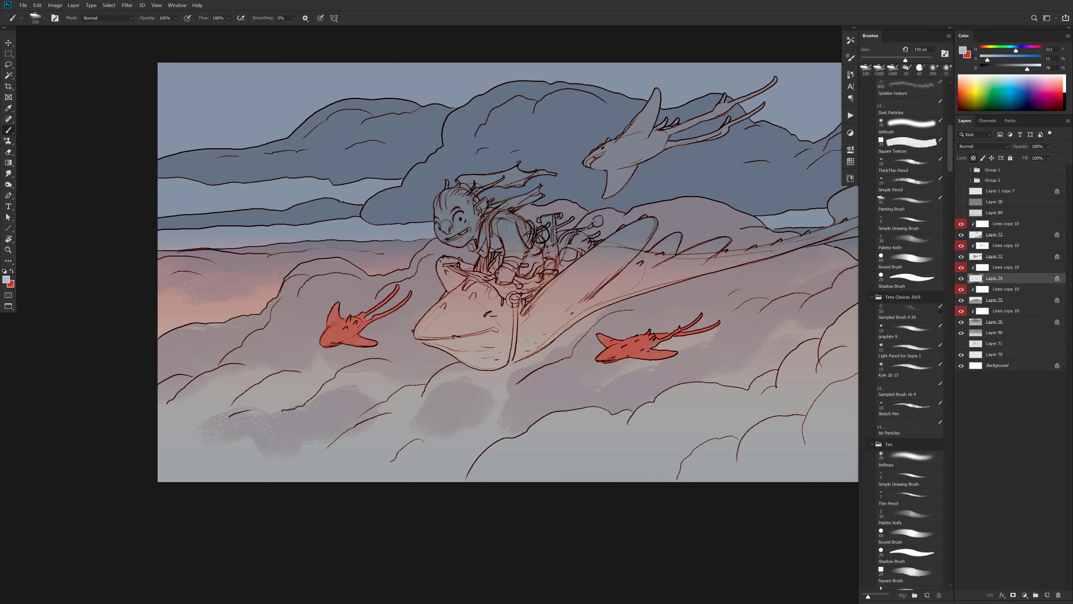
pyautogui.moveTo(597, 360); pyautogui.dragTo(652, 346)
pyautogui.press('x')
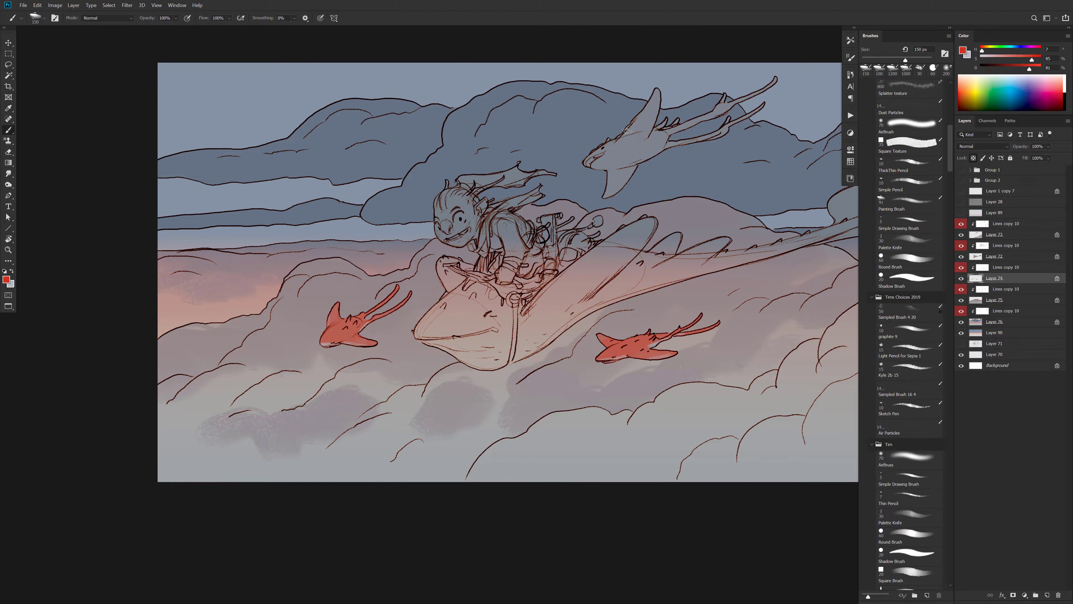
# Paint red along the upper flying creature's head, fin edges and tentacles on Layer 73, and sample a softer red from it
pyautogui.click(981, 257)
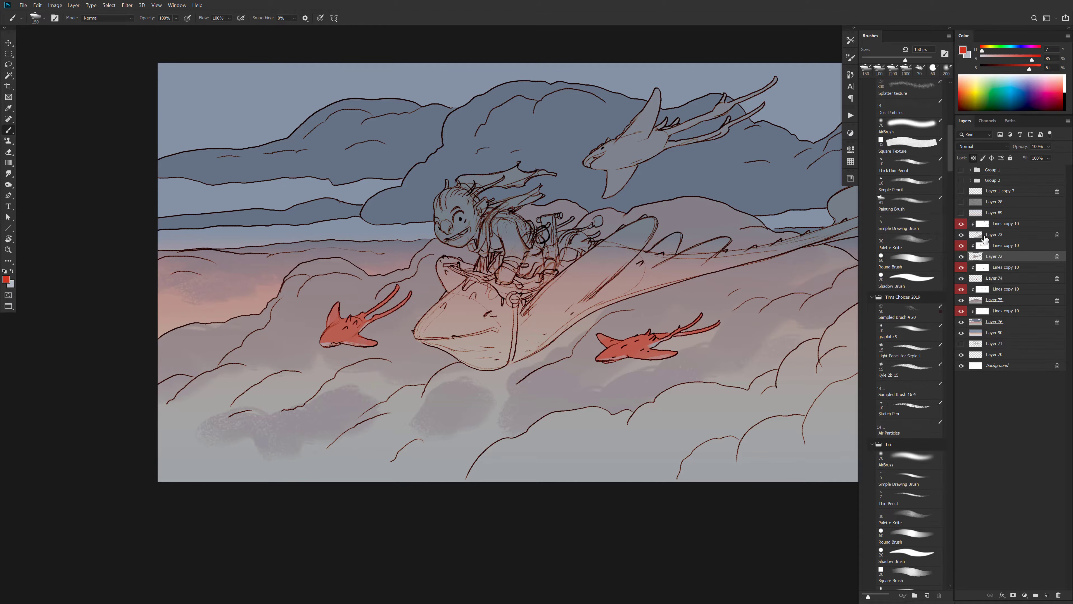
pyautogui.click(985, 237)
pyautogui.press('x')
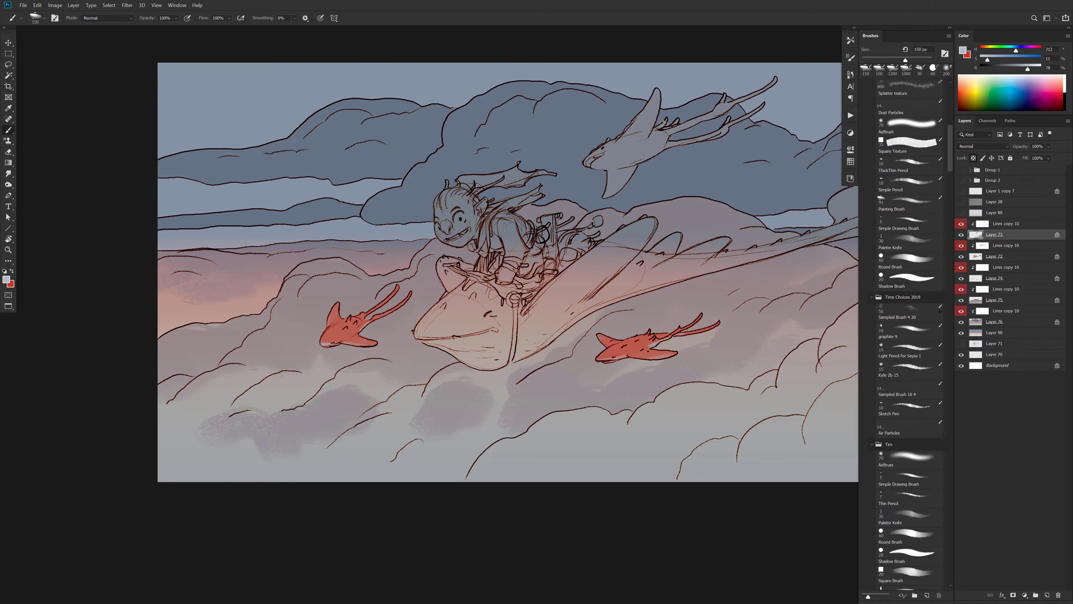
pyautogui.press('x')
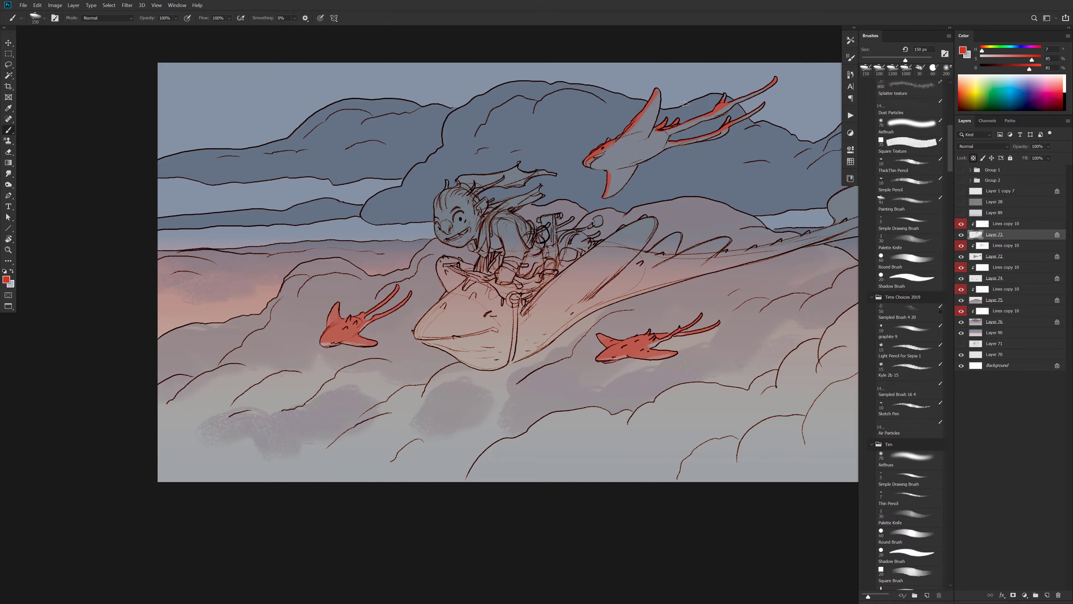
pyautogui.moveTo(639, 256); pyautogui.dragTo(645, 255)
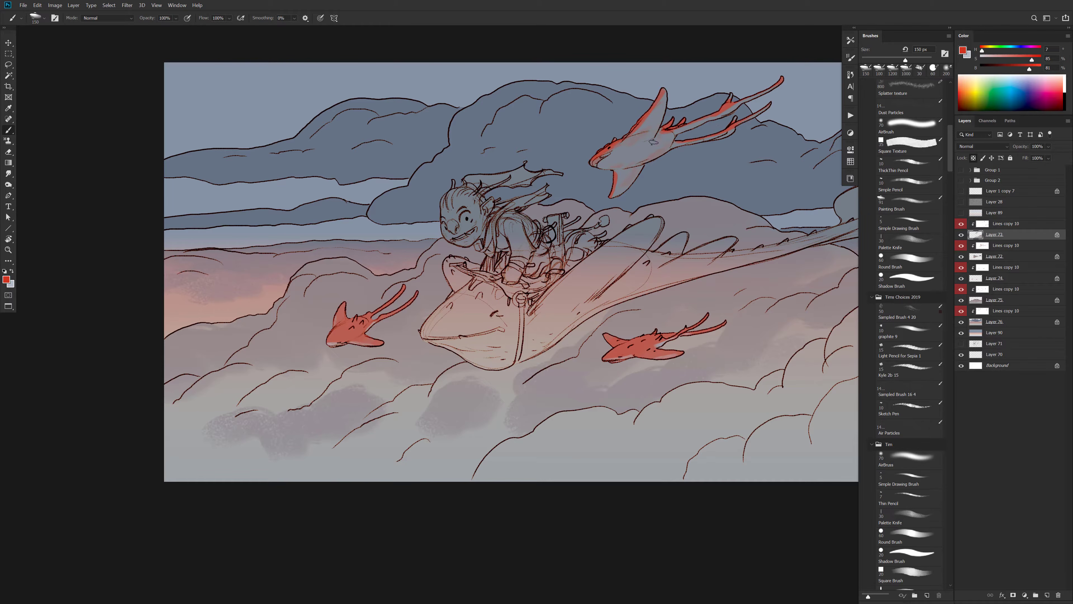
pyautogui.moveTo(620, 269); pyautogui.dragTo(609, 277)
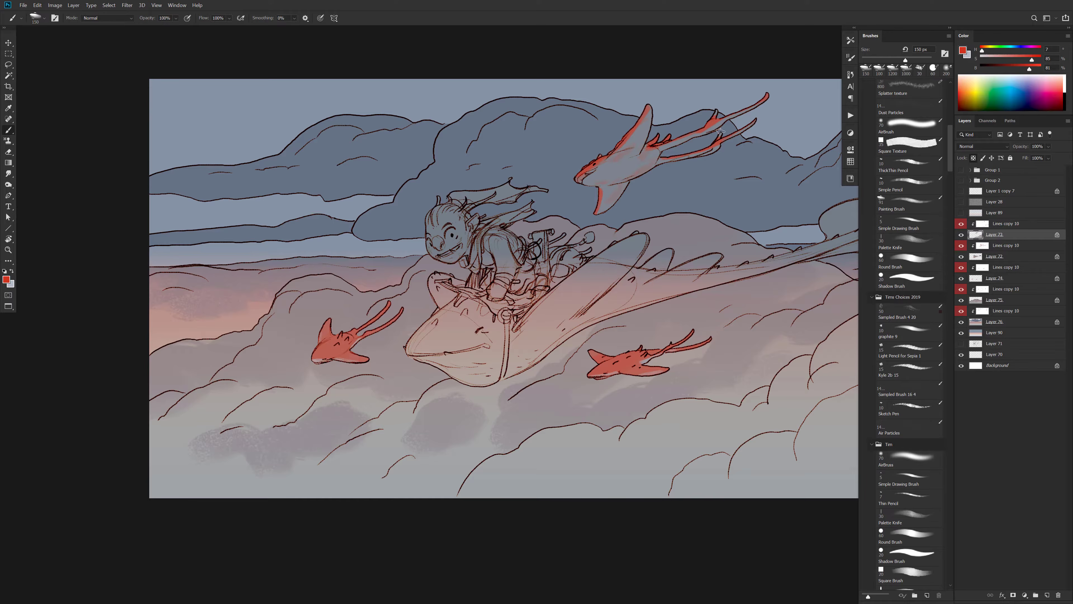
pyautogui.keyDown('alt'); pyautogui.click(714, 115); pyautogui.keyUp('alt')
pyautogui.moveTo(742, 353); pyautogui.dragTo(622, 316)
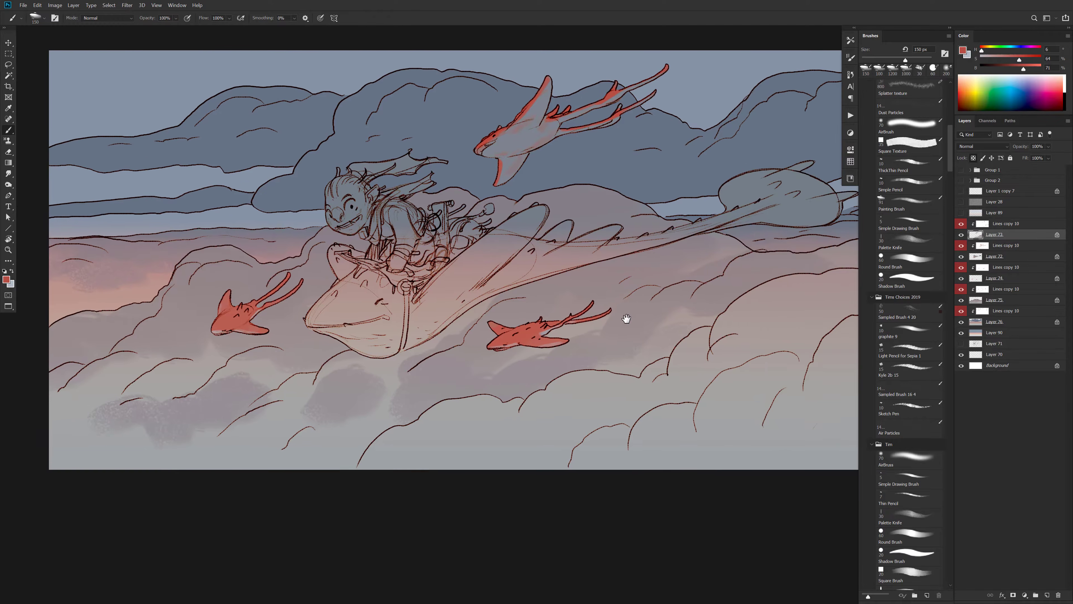
# Enlarge the brush to 1300 px and cover the foreground clouds on Layer 73 with blue-grey, hue 212, saturation 23 and brightness 51
pyautogui.keyDown('alt'); pyautogui.click(670, 186); pyautogui.keyUp('alt')
pyautogui.keyDown('alt'); pyautogui.click(724, 327); pyautogui.keyUp('alt')
pyautogui.keyDown('alt'); pyautogui.click(723, 327); pyautogui.keyUp('alt')
pyautogui.moveTo(723, 327); pyautogui.dragTo(673, 323)
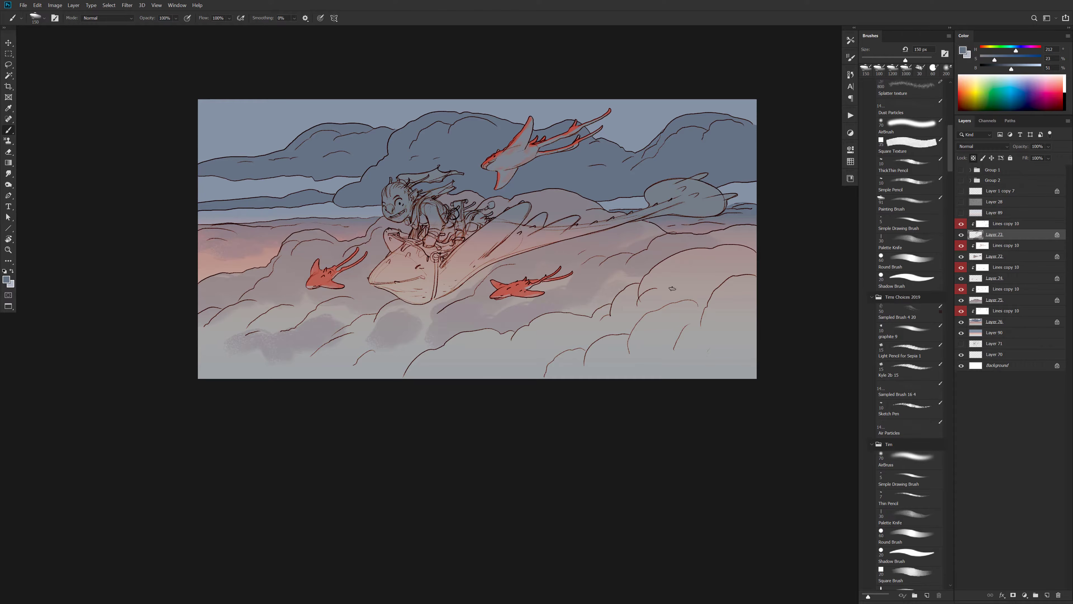
pyautogui.press(']')
pyautogui.press(']')
pyautogui.press(']')
pyautogui.press(']')
pyautogui.press(']')
pyautogui.press(']')
pyautogui.press(']')
pyautogui.press(']')
pyautogui.press(']')
pyautogui.press(']')
pyautogui.press(']')
pyautogui.press(']')
pyautogui.press(']')
pyautogui.moveTo(756, 263)
pyautogui.mouseDown()
pyautogui.moveTo(666, 283)
pyautogui.moveTo(718, 267)
pyautogui.moveTo(600, 326)
pyautogui.moveTo(634, 345)
pyautogui.moveTo(736, 338)
pyautogui.moveTo(714, 364)
pyautogui.mouseUp()
pyautogui.moveTo(589, 336)
pyautogui.mouseDown()
pyautogui.moveTo(399, 382)
pyautogui.moveTo(438, 410)
pyautogui.moveTo(518, 380)
pyautogui.mouseUp()
pyautogui.moveTo(712, 351); pyautogui.dragTo(766, 337)
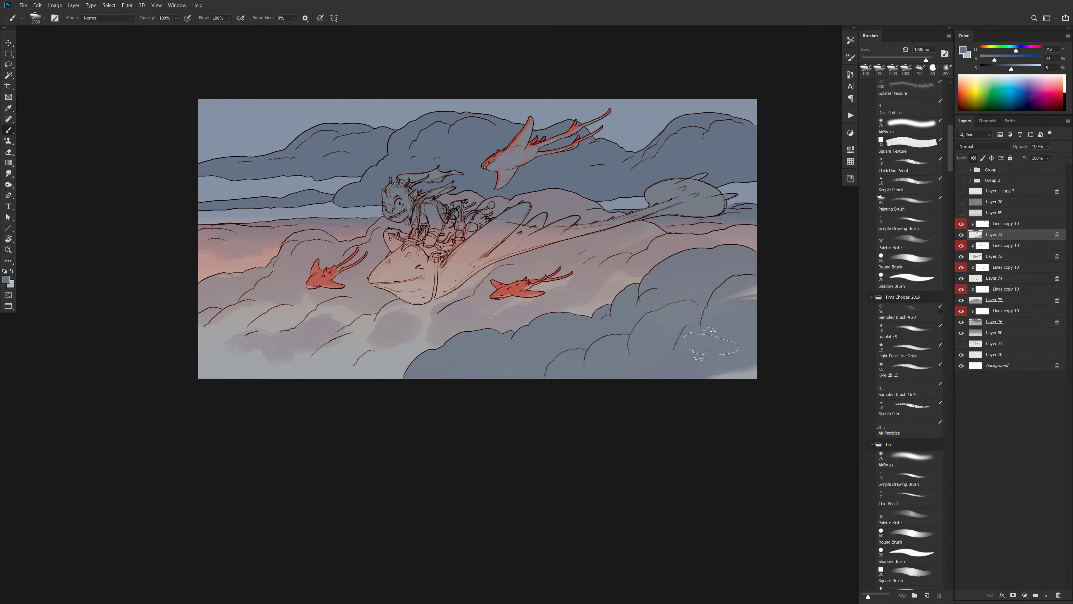
pyautogui.moveTo(702, 343)
pyautogui.mouseDown()
pyautogui.moveTo(725, 328)
pyautogui.moveTo(752, 271)
pyautogui.moveTo(704, 381)
pyautogui.moveTo(716, 337)
pyautogui.mouseUp()
pyautogui.moveTo(696, 295)
pyautogui.mouseDown()
pyautogui.moveTo(659, 293)
pyautogui.moveTo(683, 276)
pyautogui.moveTo(657, 298)
pyautogui.moveTo(654, 320)
pyautogui.moveTo(621, 310)
pyautogui.mouseUp()
pyautogui.moveTo(562, 344)
pyautogui.mouseDown()
pyautogui.moveTo(510, 342)
pyautogui.moveTo(442, 367)
pyautogui.moveTo(445, 378)
pyautogui.mouseUp()
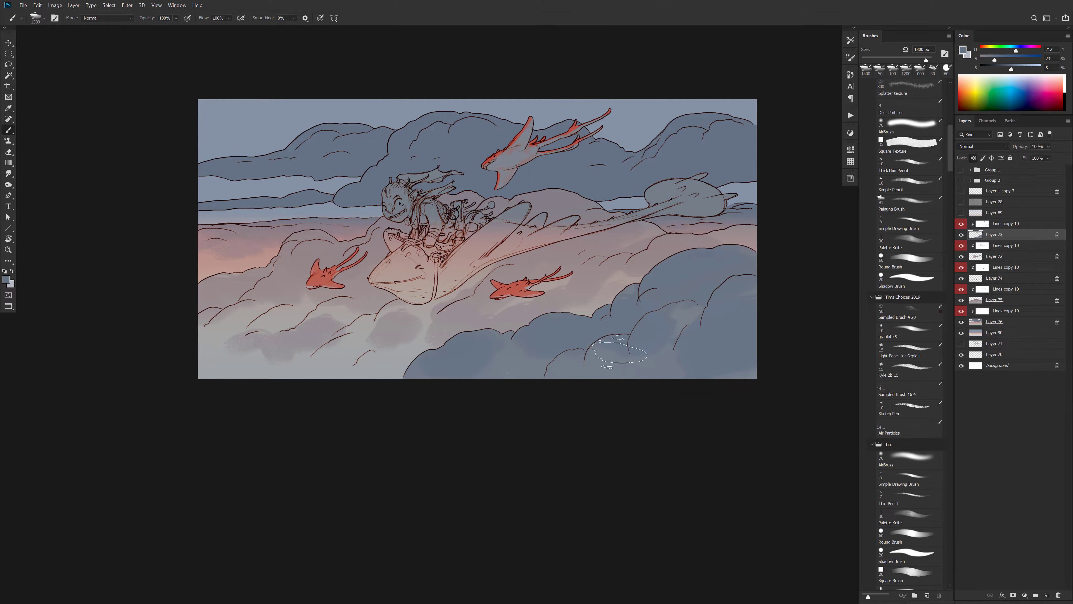
pyautogui.moveTo(624, 350)
pyautogui.mouseDown()
pyautogui.moveTo(691, 336)
pyautogui.moveTo(726, 357)
pyautogui.moveTo(719, 368)
pyautogui.moveTo(706, 349)
pyautogui.mouseUp()
# Paint sampled blue-grey, hue 214, saturation 15 and brightness 53, over the large creature's body on Layer 72
pyautogui.press('space')
pyautogui.moveTo(702, 281); pyautogui.dragTo(717, 285)
pyautogui.keyDown('ctrl'); pyautogui.click(719, 284); pyautogui.keyUp('ctrl')
pyautogui.click(979, 258)
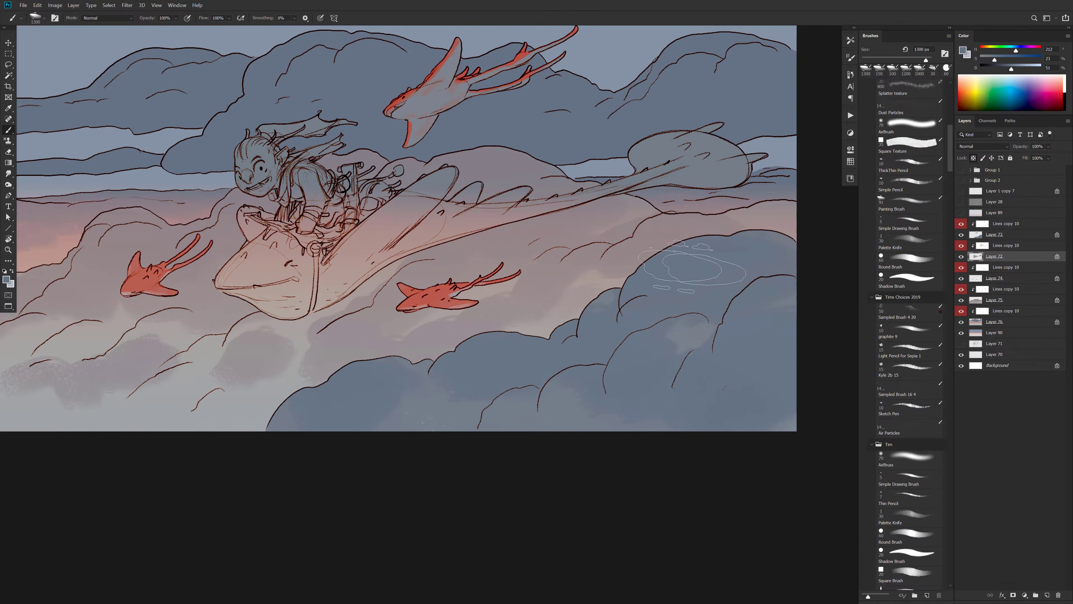
pyautogui.moveTo(521, 206)
pyautogui.mouseDown()
pyautogui.moveTo(431, 205)
pyautogui.moveTo(380, 234)
pyautogui.moveTo(283, 167)
pyautogui.moveTo(249, 245)
pyautogui.moveTo(259, 258)
pyautogui.moveTo(327, 247)
pyautogui.mouseUp()
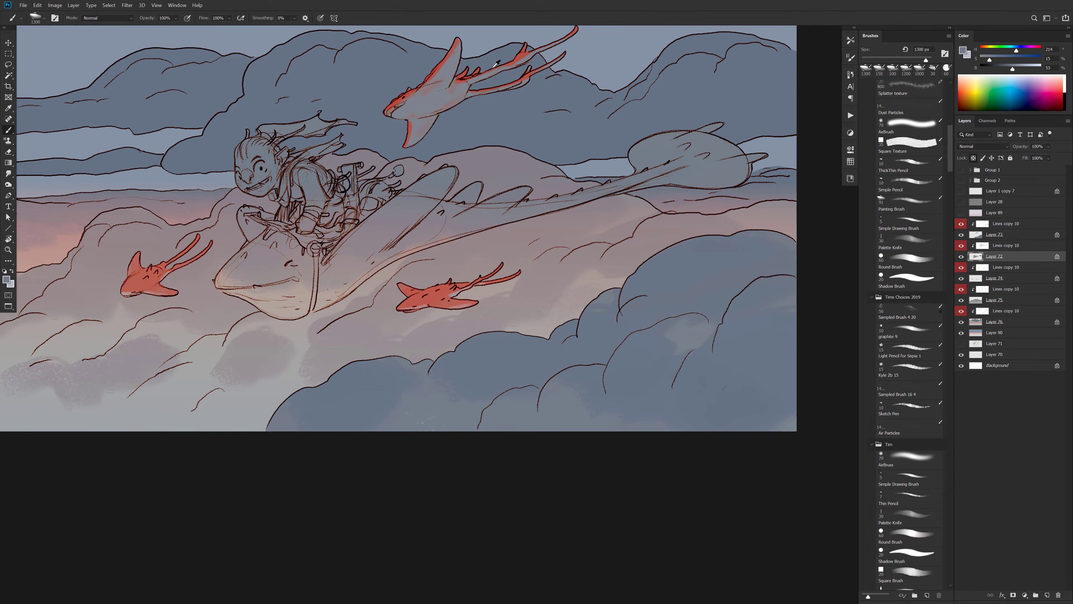
# On a new layer above Layer 72, paint the large creature's tail fin blue at 900 px, with hue 219, saturation 76 and brightness 75
pyautogui.keyDown('alt'); pyautogui.click(525, 51); pyautogui.keyUp('alt')
pyautogui.hotkey('ctrl', 'shift', 'alt', 'n')
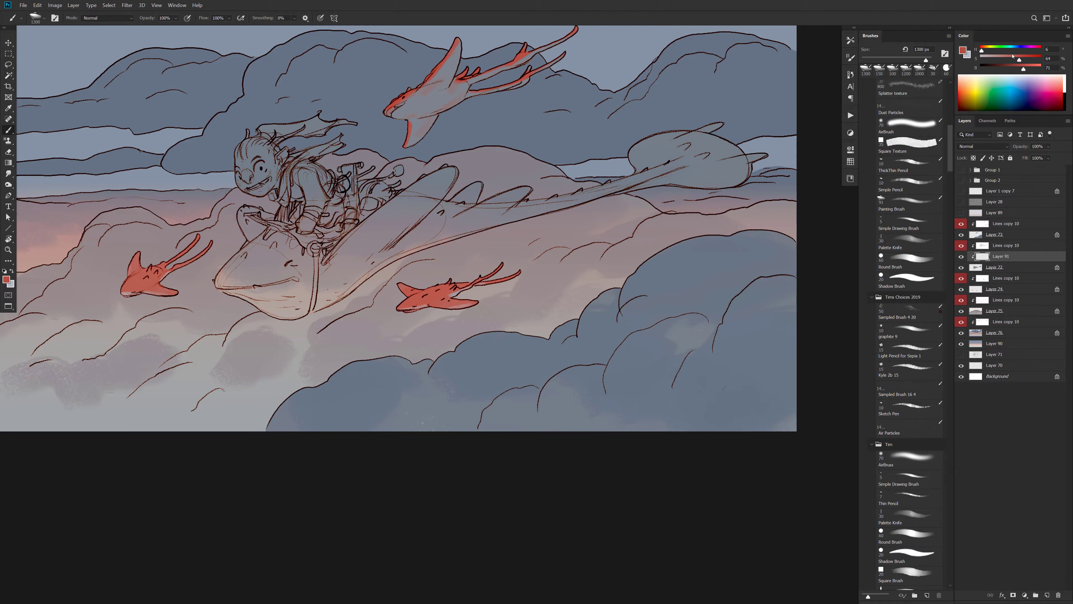
pyautogui.moveTo(1024, 61); pyautogui.dragTo(1027, 61)
pyautogui.press('[')
pyautogui.press('[')
pyautogui.press('[')
pyautogui.press('[')
pyautogui.moveTo(653, 158)
pyautogui.mouseDown()
pyautogui.moveTo(704, 132)
pyautogui.moveTo(705, 151)
pyautogui.moveTo(669, 172)
pyautogui.moveTo(762, 142)
pyautogui.moveTo(679, 140)
pyautogui.mouseUp()
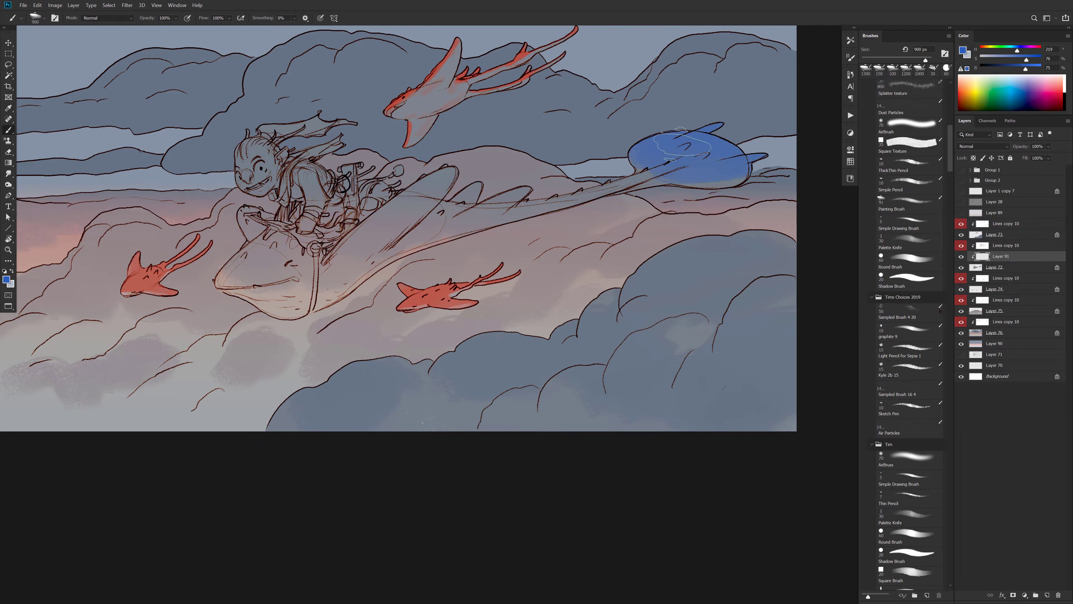
# Reduce the brush and carry the blue along the large creature's tail and up to its back fins
pyautogui.press('[')
pyautogui.press('[')
pyautogui.press('[')
pyautogui.moveTo(777, 175)
pyautogui.mouseDown()
pyautogui.moveTo(737, 169)
pyautogui.moveTo(506, 206)
pyautogui.moveTo(524, 191)
pyautogui.moveTo(465, 194)
pyautogui.moveTo(402, 220)
pyautogui.mouseUp()
# Reduce the brush to 250 px and paint the large creature's head and the wing's upper edge blue, leaving the underside uncovered
pyautogui.press('[')
pyautogui.press('[')
pyautogui.press('[')
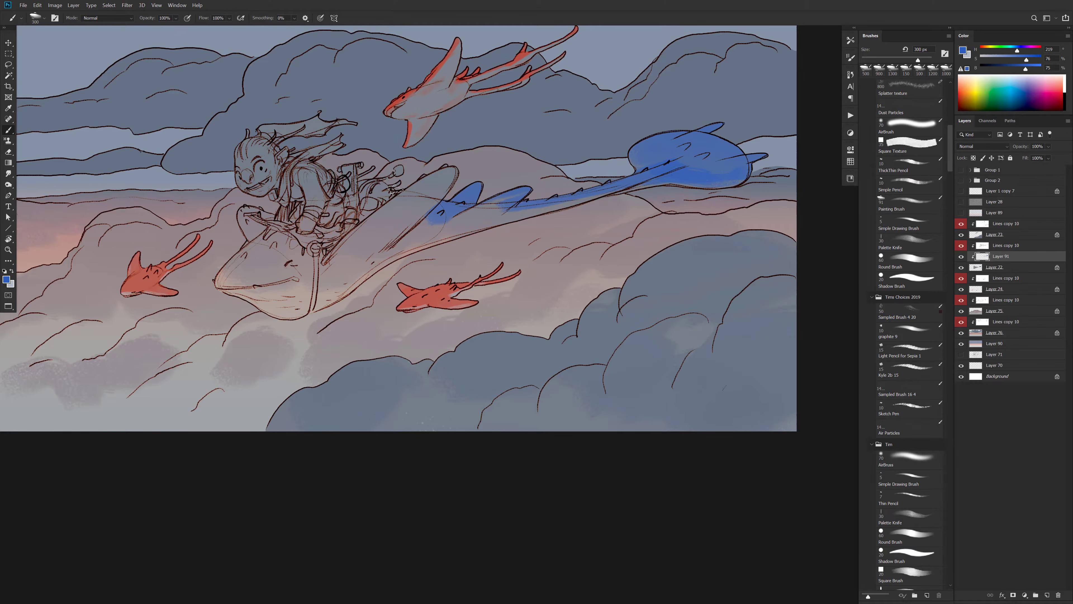
pyautogui.moveTo(453, 165)
pyautogui.mouseDown()
pyautogui.moveTo(398, 192)
pyautogui.moveTo(329, 251)
pyautogui.moveTo(232, 273)
pyautogui.moveTo(287, 227)
pyautogui.moveTo(249, 251)
pyautogui.moveTo(247, 222)
pyautogui.moveTo(260, 215)
pyautogui.moveTo(249, 213)
pyautogui.moveTo(243, 265)
pyautogui.moveTo(267, 239)
pyautogui.moveTo(274, 252)
pyautogui.moveTo(298, 252)
pyautogui.moveTo(284, 245)
pyautogui.moveTo(230, 279)
pyautogui.moveTo(302, 261)
pyautogui.mouseUp()
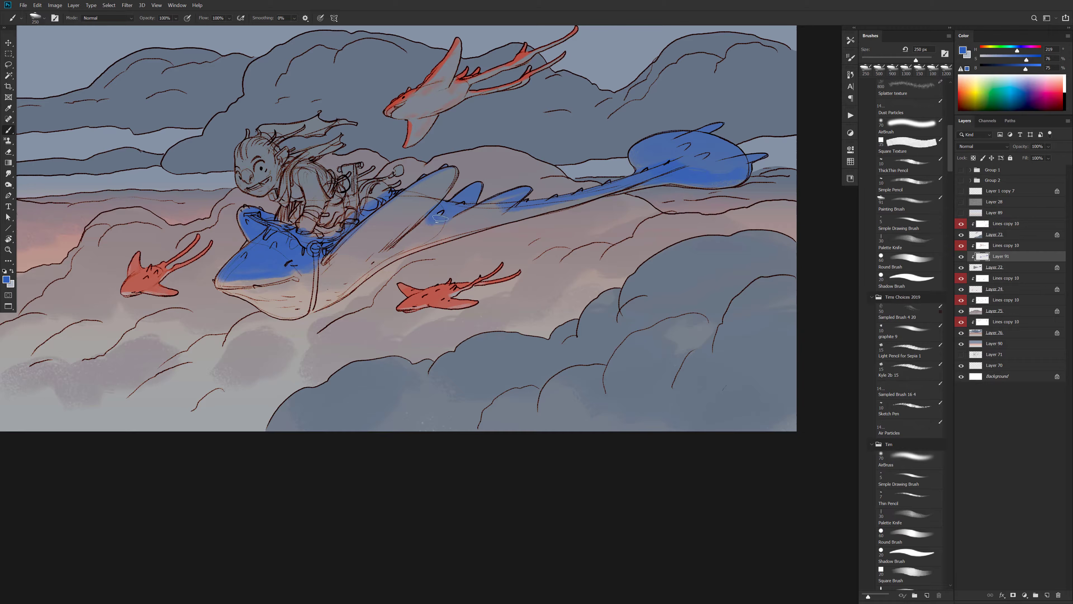
# Extend the blue over the body behind the wing, along the tail and across the tail fin
pyautogui.moveTo(431, 224)
pyautogui.mouseDown()
pyautogui.moveTo(420, 230)
pyautogui.moveTo(449, 215)
pyautogui.mouseUp()
pyautogui.moveTo(572, 199); pyautogui.dragTo(513, 213)
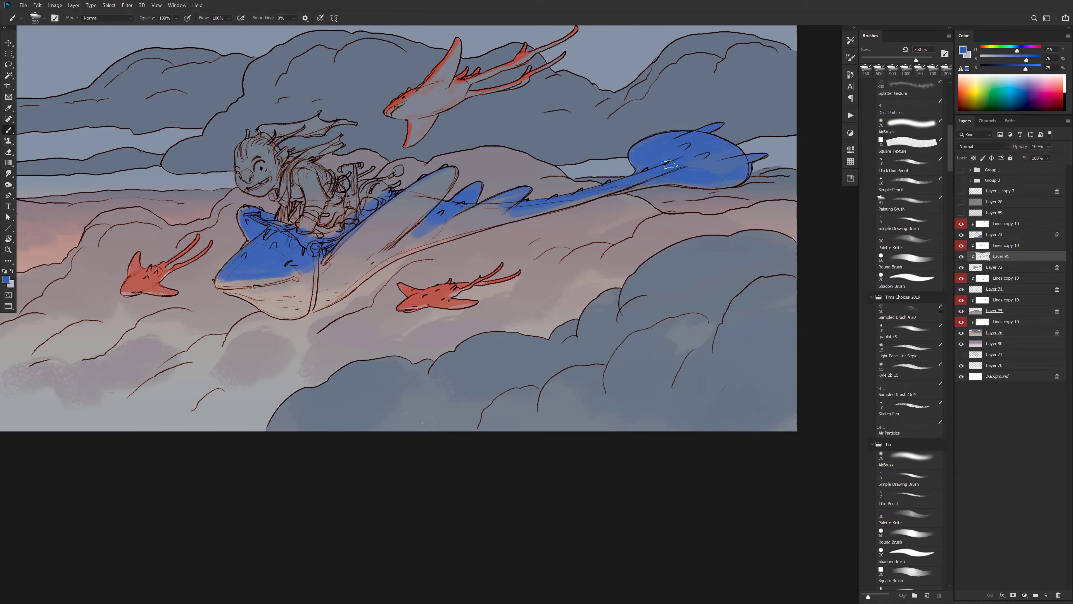
pyautogui.moveTo(670, 164)
pyautogui.mouseDown()
pyautogui.moveTo(724, 171)
pyautogui.moveTo(700, 185)
pyautogui.moveTo(740, 179)
pyautogui.moveTo(699, 176)
pyautogui.mouseUp()
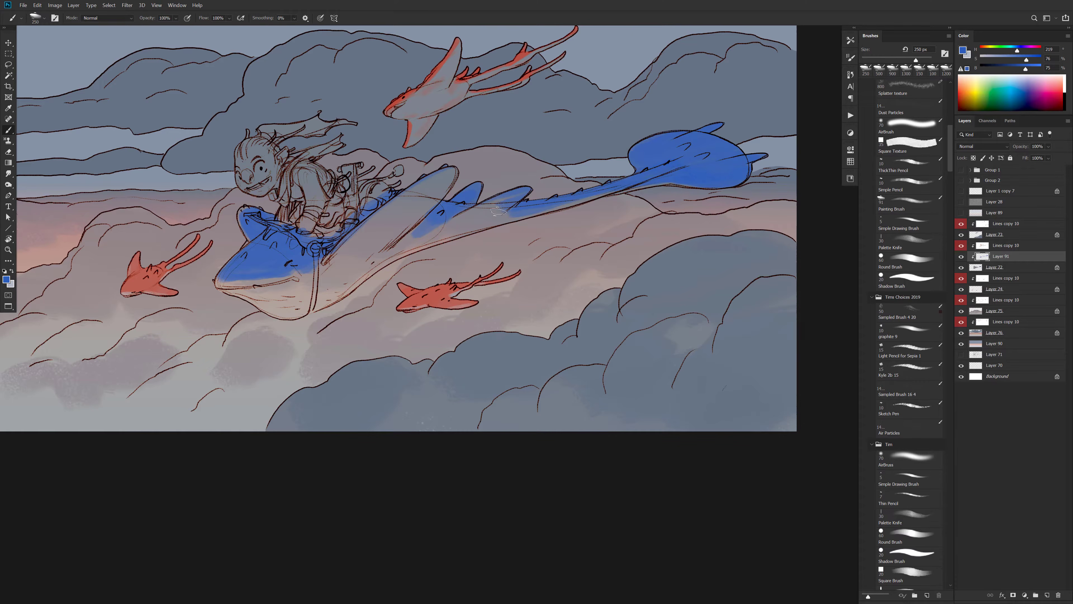
# Paint the large creature's wing and underside pale beige on Layer 72, with hue 18, saturation 13 and brightness 69
pyautogui.moveTo(412, 275); pyautogui.dragTo(428, 273)
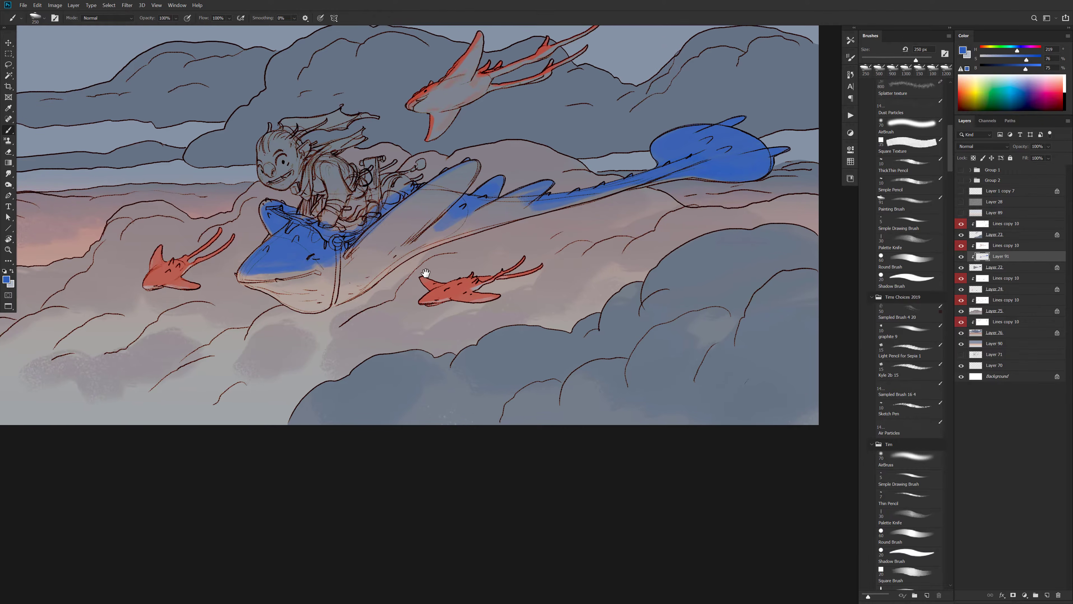
pyautogui.keyDown('alt'); pyautogui.click(338, 291); pyautogui.keyUp('alt')
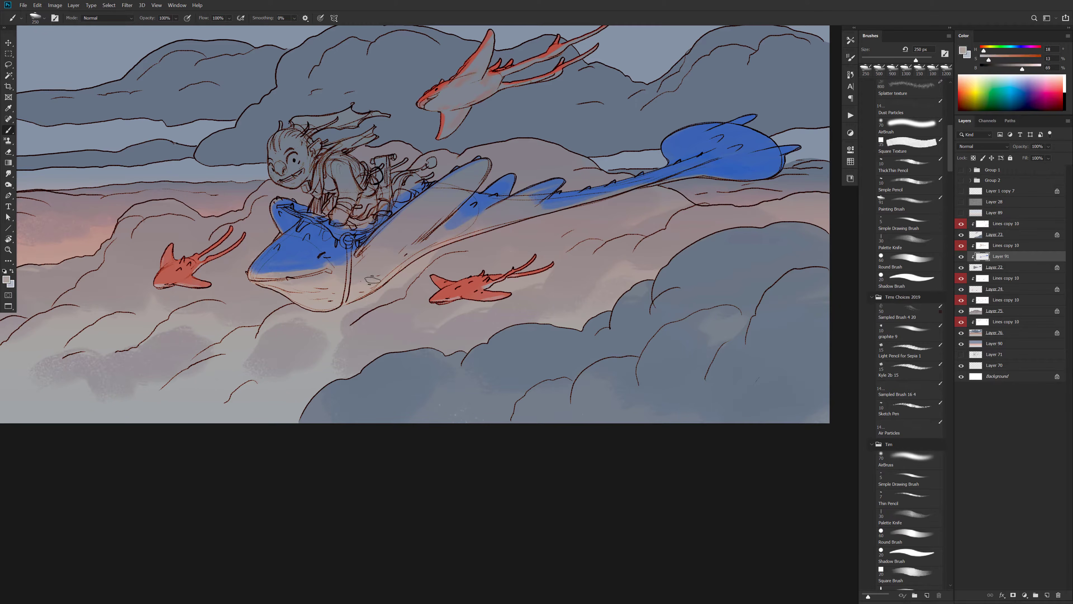
pyautogui.click(977, 268)
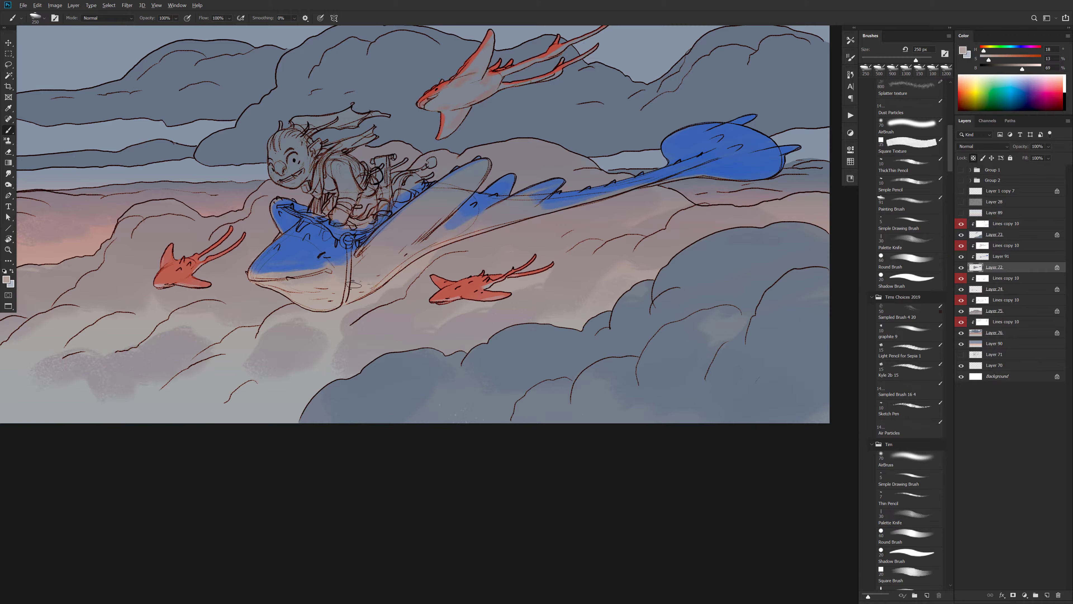
pyautogui.moveTo(353, 284)
pyautogui.mouseDown()
pyautogui.moveTo(469, 186)
pyautogui.moveTo(382, 239)
pyautogui.moveTo(394, 265)
pyautogui.moveTo(452, 239)
pyautogui.moveTo(443, 210)
pyautogui.moveTo(478, 176)
pyautogui.moveTo(415, 211)
pyautogui.moveTo(347, 273)
pyautogui.moveTo(349, 290)
pyautogui.mouseUp()
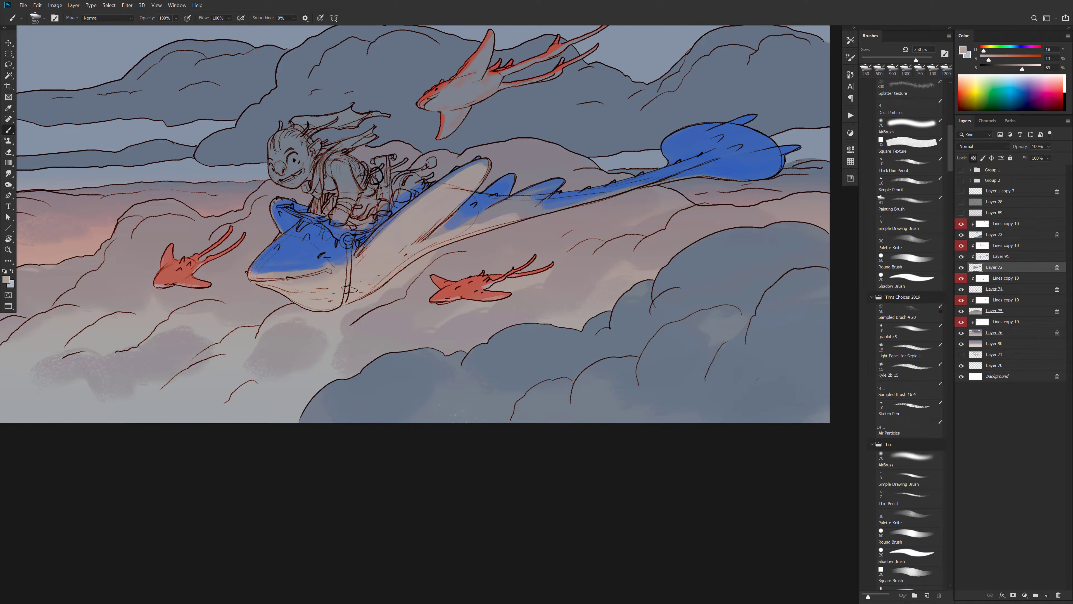
pyautogui.moveTo(525, 256); pyautogui.dragTo(531, 251)
pyautogui.keyDown('alt'); pyautogui.click(360, 240); pyautogui.keyUp('alt')
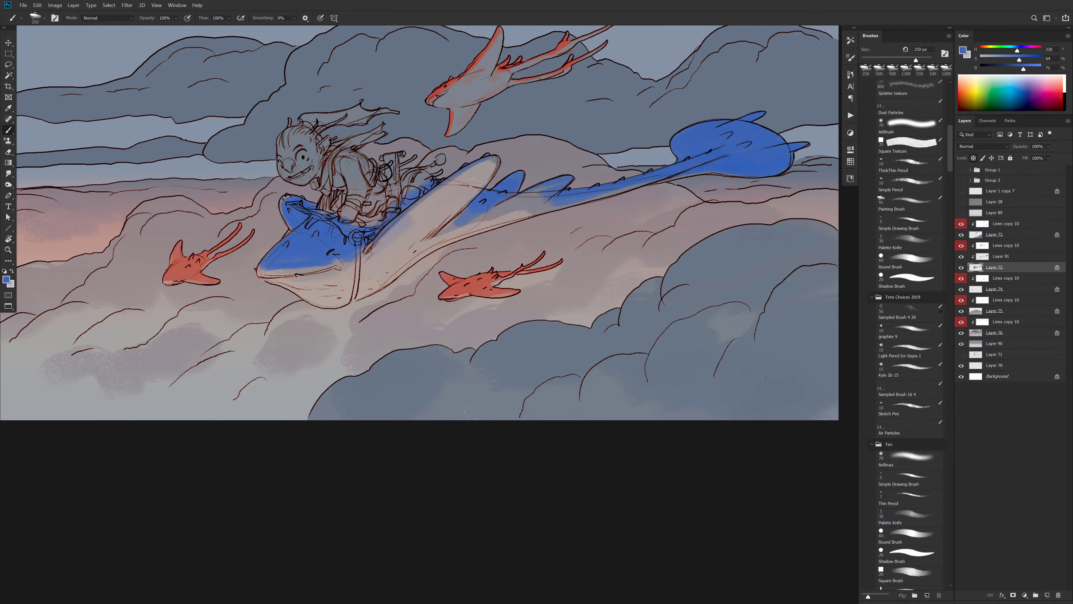
pyautogui.moveTo(345, 275)
pyautogui.mouseDown()
pyautogui.moveTo(301, 288)
pyautogui.moveTo(338, 294)
pyautogui.mouseUp()
pyautogui.keyDown('alt'); pyautogui.click(343, 273); pyautogui.keyUp('alt')
# Create a new layer above Layer 91 and paint the rider and gear dark blue, with hue 223, saturation 43 and brightness 47
pyautogui.click(983, 259)
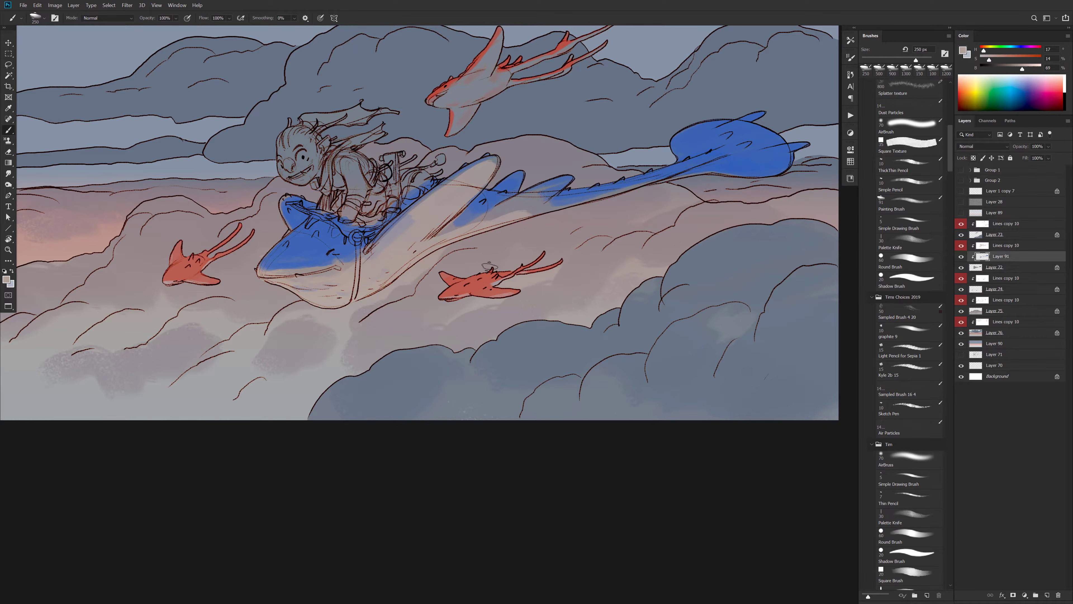
pyautogui.hotkey('ctrl', 'shift', 'alt', 'n')
pyautogui.keyDown('alt'); pyautogui.click(358, 178); pyautogui.keyUp('alt')
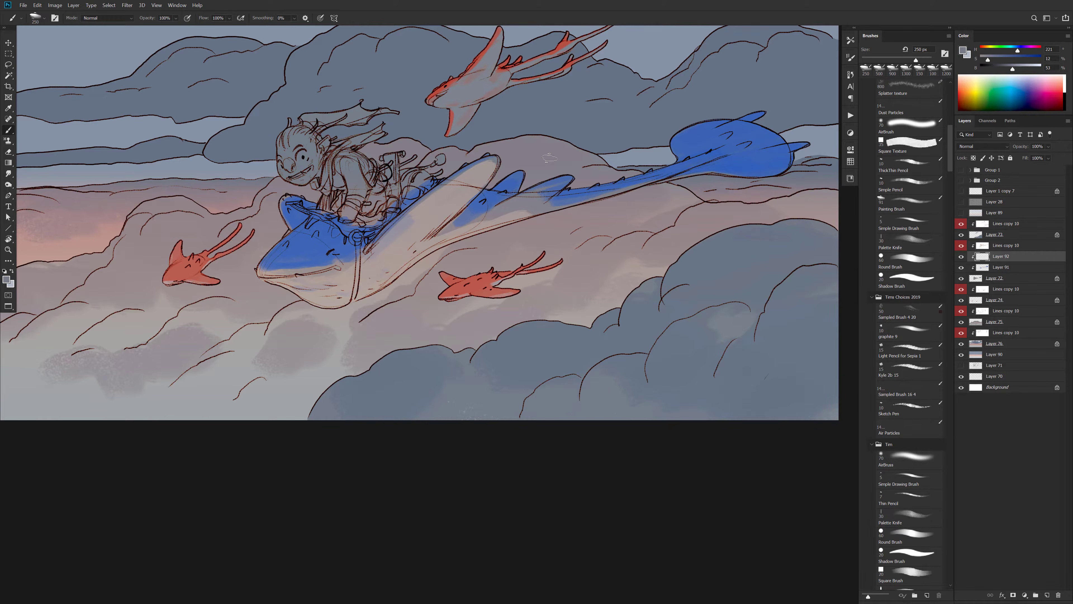
pyautogui.keyDown('alt'); pyautogui.click(344, 240); pyautogui.keyUp('alt')
pyautogui.moveTo(984, 73); pyautogui.dragTo(994, 70)
pyautogui.moveTo(377, 198)
pyautogui.mouseDown()
pyautogui.moveTo(352, 212)
pyautogui.moveTo(379, 170)
pyautogui.moveTo(358, 195)
pyautogui.moveTo(360, 183)
pyautogui.moveTo(302, 125)
pyautogui.moveTo(289, 174)
pyautogui.moveTo(278, 167)
pyautogui.moveTo(305, 123)
pyautogui.mouseUp()
pyautogui.keyDown('alt'); pyautogui.click(331, 234); pyautogui.keyUp('alt')
pyautogui.keyDown('alt'); pyautogui.click(369, 171); pyautogui.keyUp('alt')
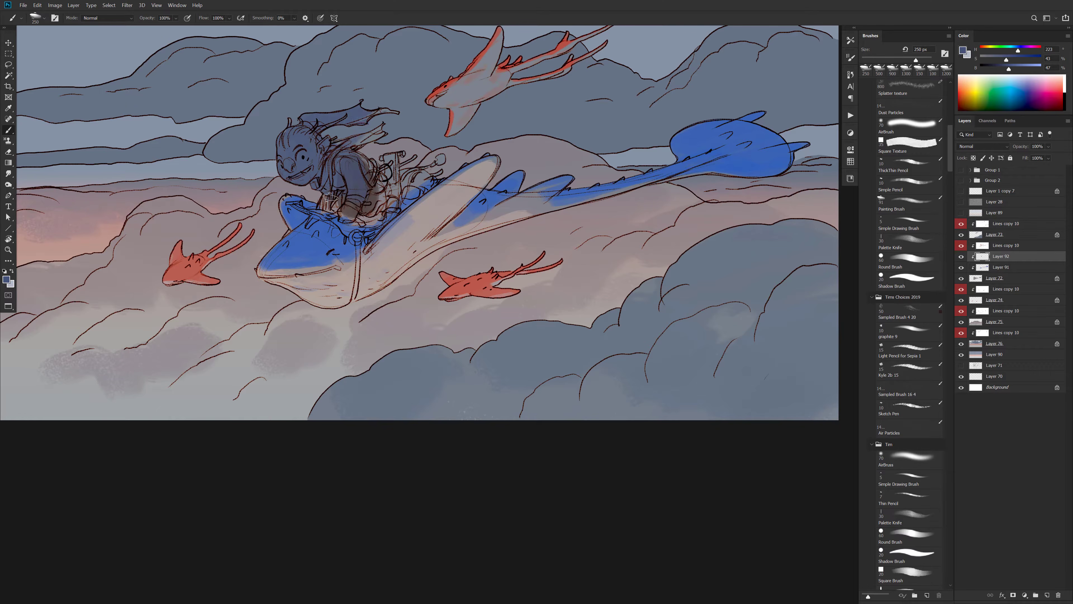
pyautogui.moveTo(370, 161)
pyautogui.mouseDown()
pyautogui.moveTo(396, 144)
pyautogui.moveTo(406, 171)
pyautogui.moveTo(442, 158)
pyautogui.moveTo(447, 166)
pyautogui.moveTo(422, 183)
pyautogui.mouseUp()
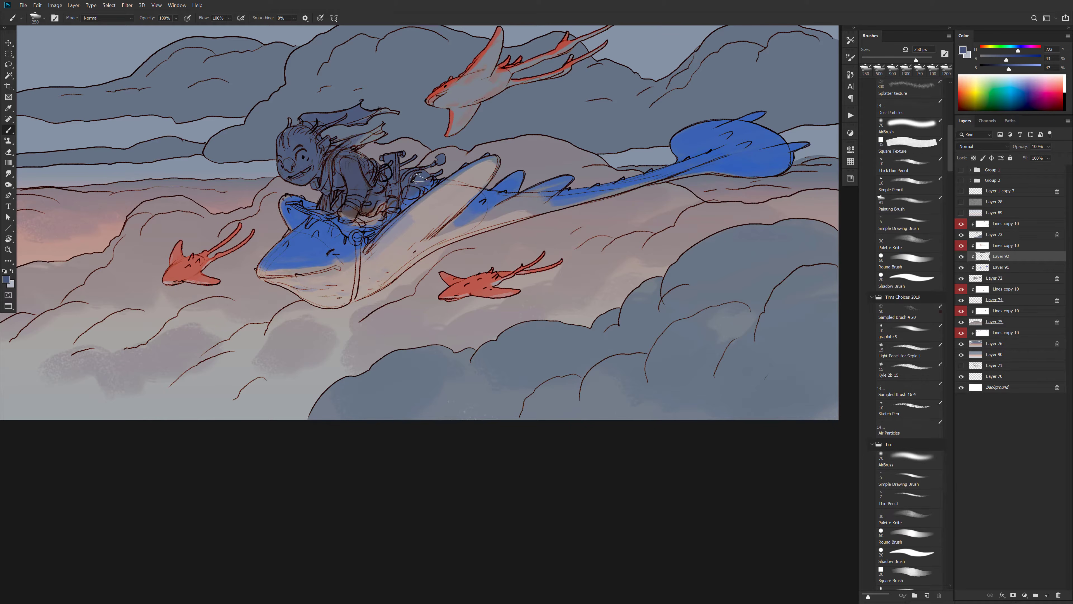
# Reduce the brush to 150 px and paint the saddle area and hanging harness strap dark blue
pyautogui.press('[')
pyautogui.press(']')
pyautogui.press(']')
pyautogui.press(']')
pyautogui.press(']')
pyautogui.press(']')
pyautogui.press(']')
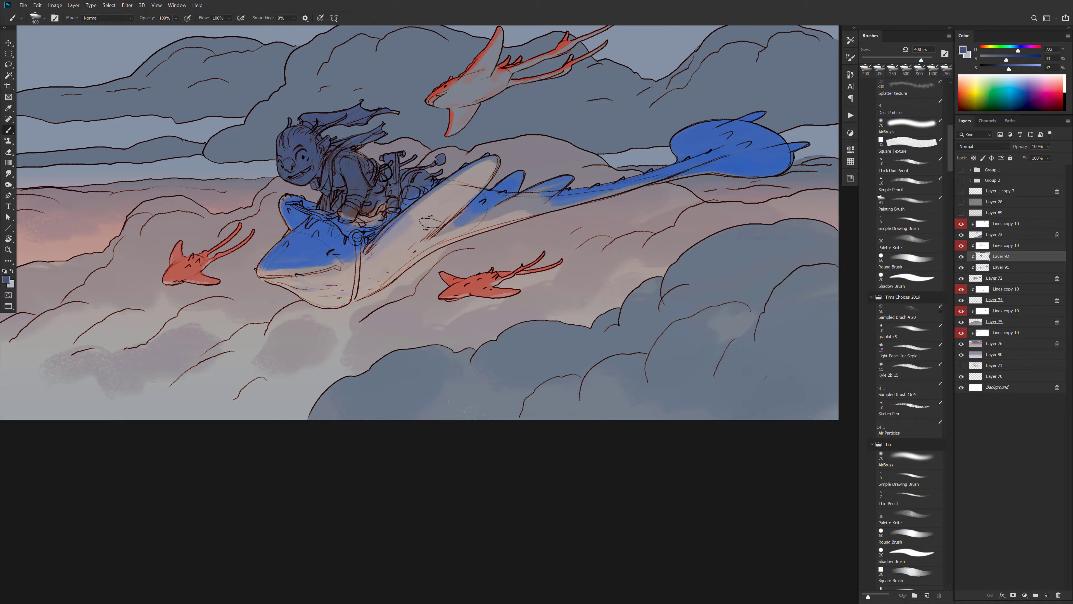
pyautogui.press('[')
pyautogui.press('[')
pyautogui.press('[')
pyautogui.press('[')
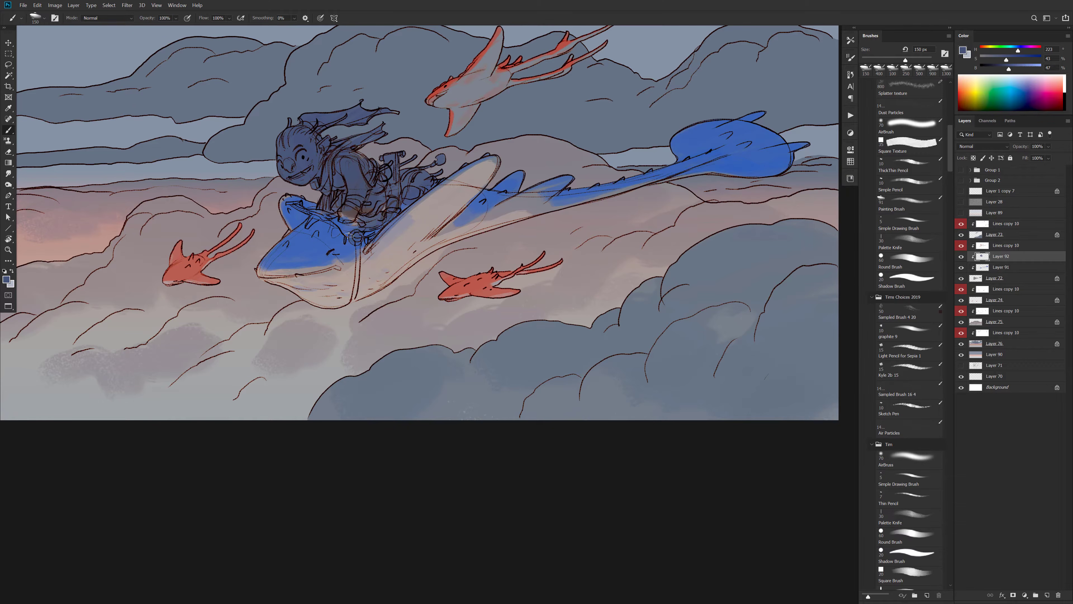
pyautogui.press('[')
pyautogui.moveTo(358, 244); pyautogui.dragTo(355, 294)
pyautogui.moveTo(341, 215); pyautogui.dragTo(346, 214)
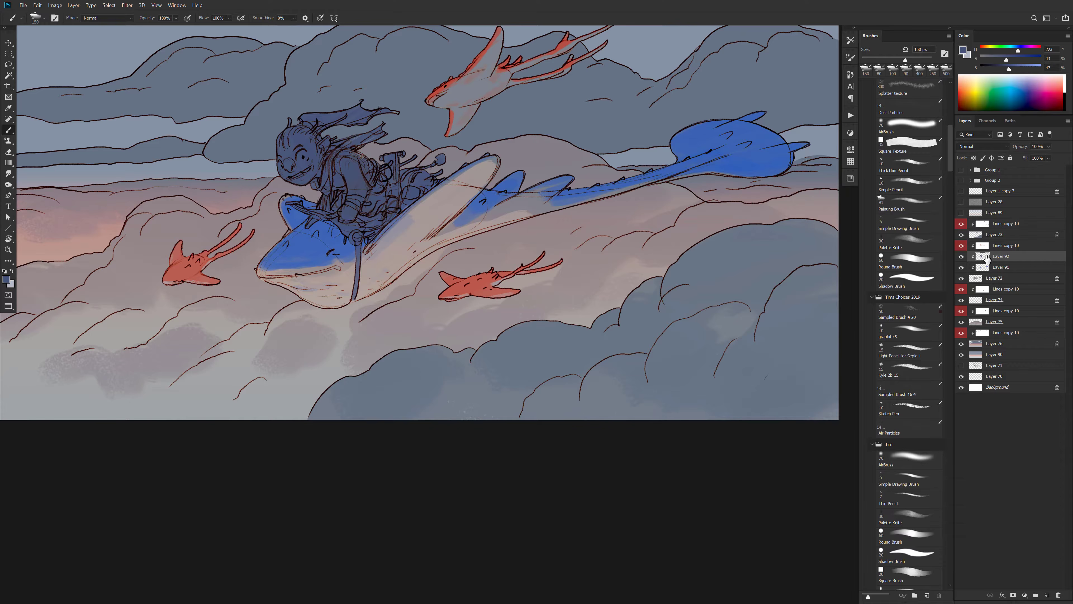
# Shift the hue of the rider's dark blue layer slightly away from purple using Hue/Saturation
pyautogui.hotkey('ctrl', 'u')
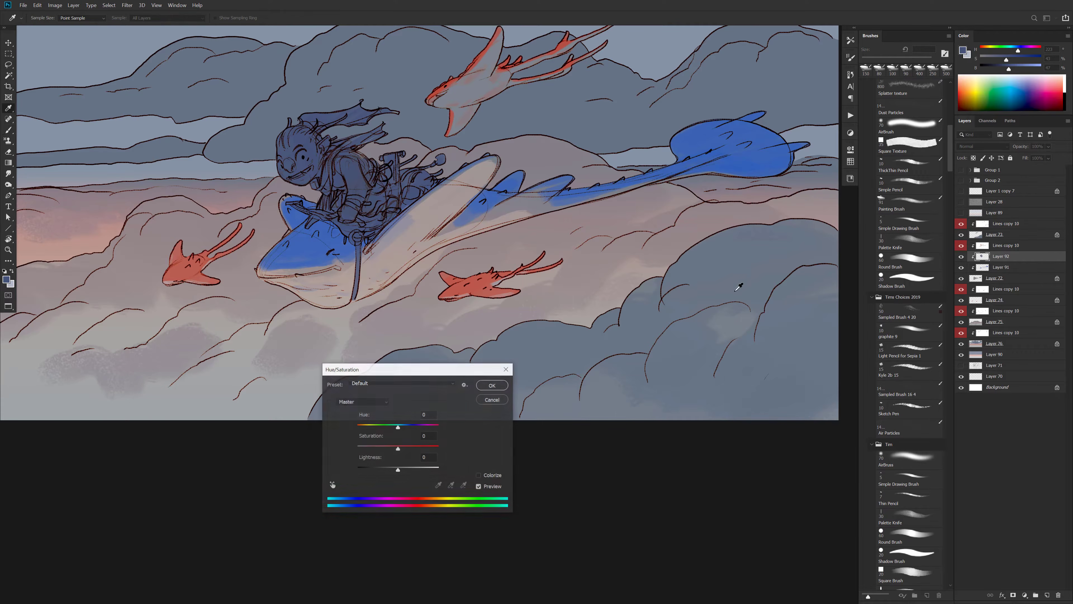
pyautogui.moveTo(402, 430); pyautogui.dragTo(395, 430)
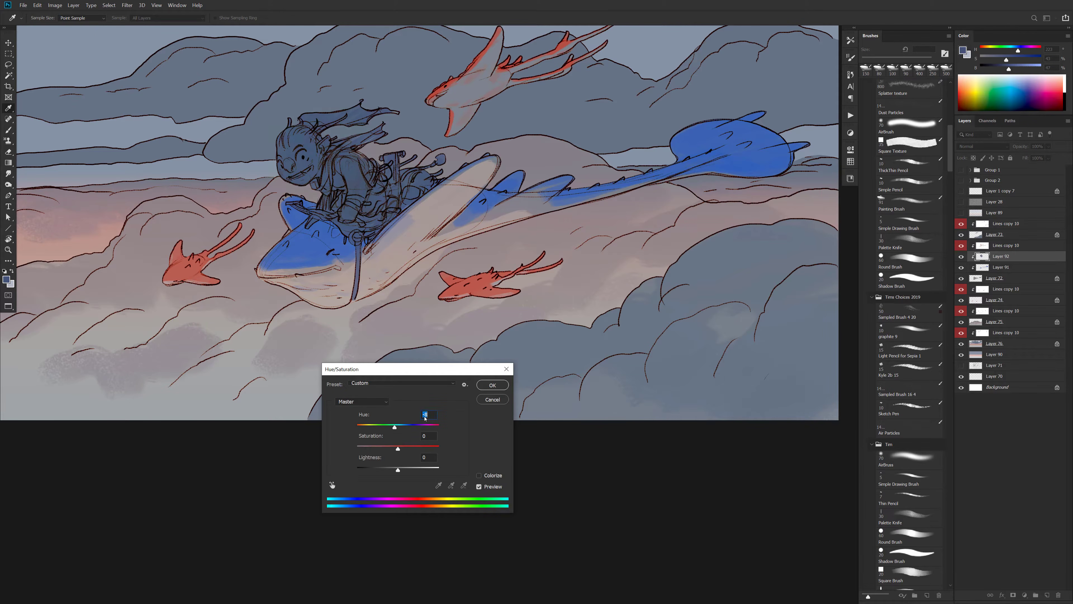
pyautogui.click(492, 385)
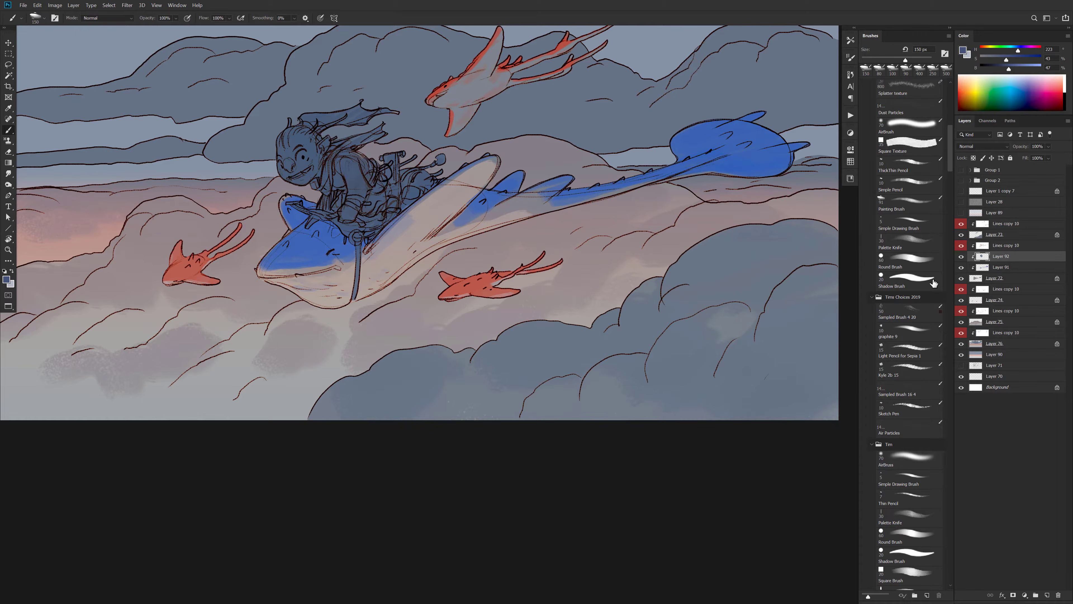
# Shift the hue of the large creature's blue markings on Layer 91 by -19 using Hue/Saturation
pyautogui.click(1001, 267)
pyautogui.hotkey('ctrl', 'u')
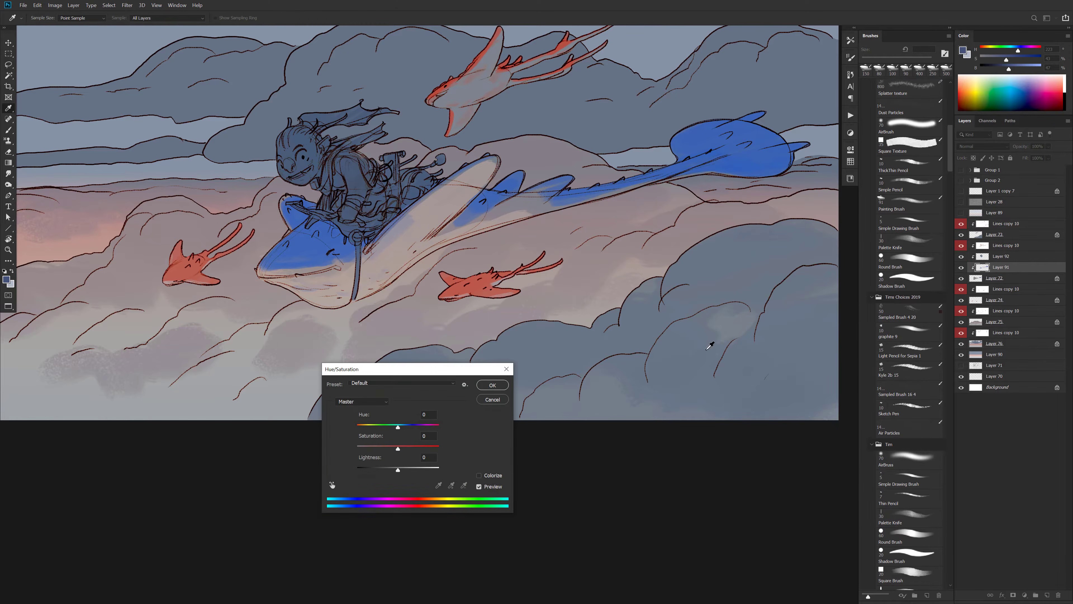
pyautogui.moveTo(398, 427)
pyautogui.mouseDown()
pyautogui.moveTo(385, 428)
pyautogui.moveTo(406, 427)
pyautogui.moveTo(389, 426)
pyautogui.mouseUp()
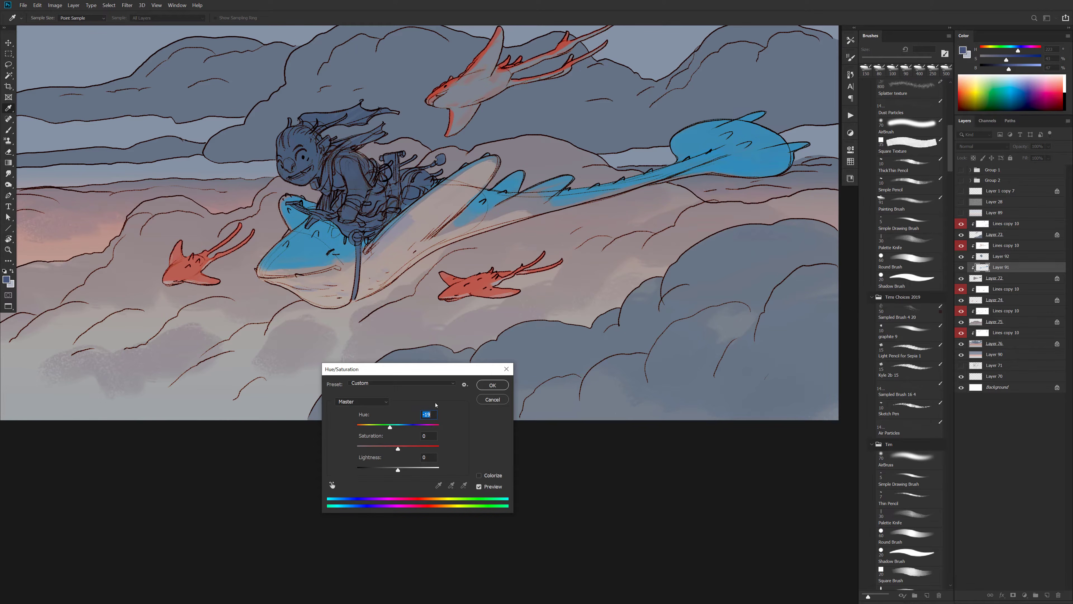
pyautogui.click(493, 387)
# Paint the rider's face light green on a new layer above the dark base, and adjust the brush colour to hue 164, saturation 31, brightness 71
pyautogui.moveTo(444, 265)
pyautogui.mouseDown()
pyautogui.moveTo(599, 304)
pyautogui.moveTo(507, 304)
pyautogui.mouseUp()
pyautogui.moveTo(661, 362); pyautogui.dragTo(663, 370)
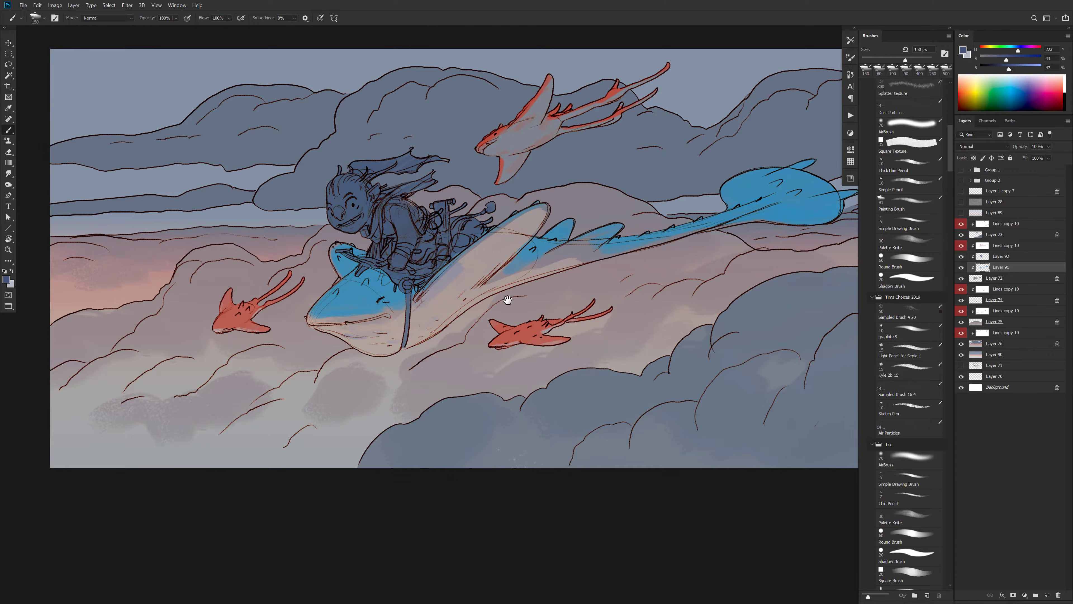
pyautogui.keyDown('alt'); pyautogui.click(364, 297); pyautogui.keyUp('alt')
pyautogui.hotkey('alt', ']')
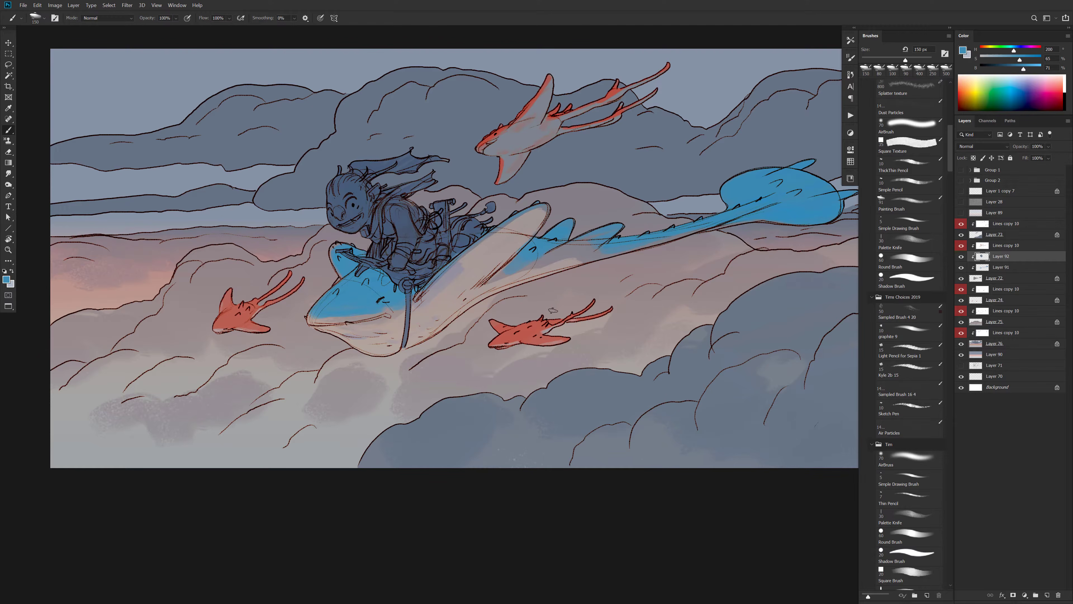
pyautogui.hotkey('ctrl', 'shift', 'alt', 'n')
pyautogui.keyDown('alt'); pyautogui.click(374, 289); pyautogui.keyUp('alt')
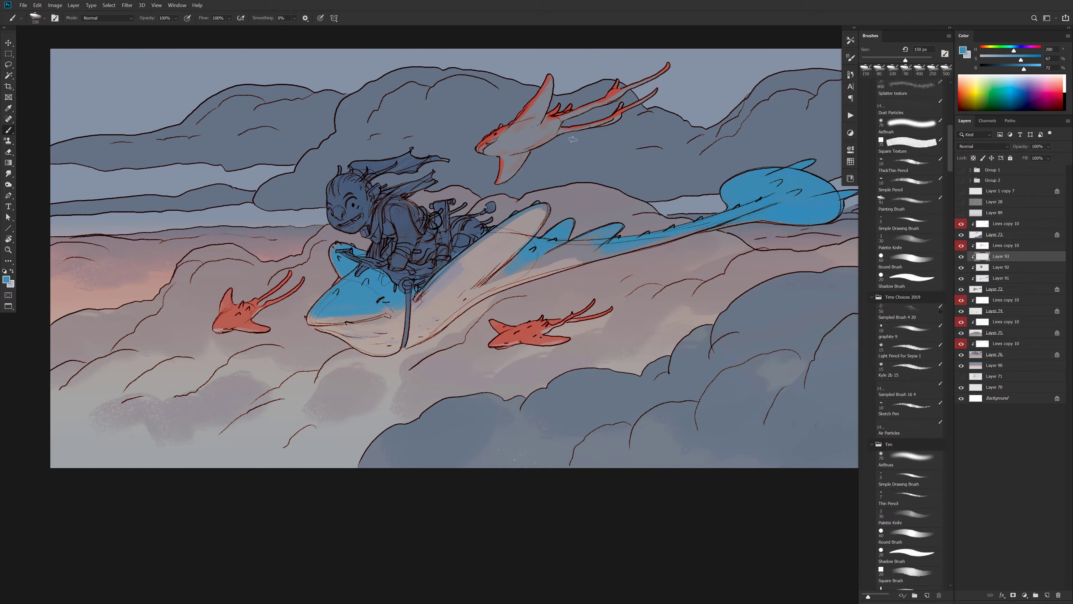
pyautogui.click(1010, 50)
pyautogui.moveTo(1021, 59); pyautogui.dragTo(1013, 59)
pyautogui.click(1018, 68)
pyautogui.moveTo(352, 206)
pyautogui.mouseDown()
pyautogui.moveTo(358, 188)
pyautogui.moveTo(348, 202)
pyautogui.moveTo(363, 211)
pyautogui.moveTo(333, 230)
pyautogui.moveTo(359, 192)
pyautogui.moveTo(353, 224)
pyautogui.moveTo(338, 189)
pyautogui.moveTo(326, 210)
pyautogui.moveTo(340, 190)
pyautogui.moveTo(334, 220)
pyautogui.moveTo(357, 228)
pyautogui.moveTo(358, 207)
pyautogui.moveTo(374, 200)
pyautogui.mouseUp()
pyautogui.keyDown('alt'); pyautogui.click(359, 205); pyautogui.keyUp('alt')
pyautogui.keyDown('alt'); pyautogui.click(366, 196); pyautogui.keyUp('alt')
pyautogui.click(1024, 70)
pyautogui.click(1009, 50)
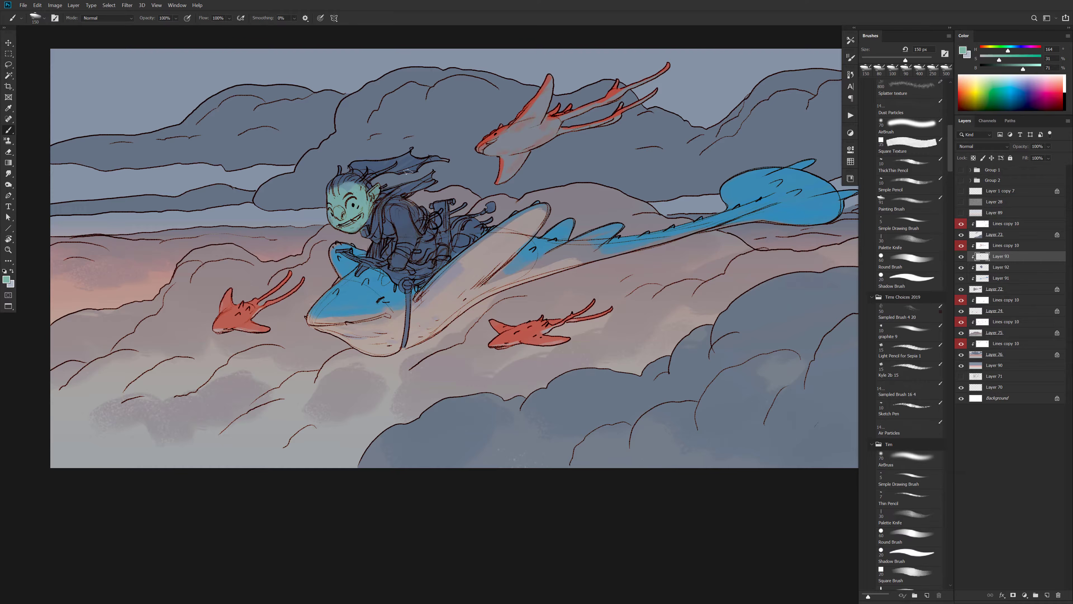
# Paint the rider's face with varied teal shades, deepening the tone across the cheek and forehead
pyautogui.click(1018, 69)
pyautogui.moveTo(355, 214)
pyautogui.mouseDown()
pyautogui.moveTo(342, 264)
pyautogui.moveTo(340, 202)
pyautogui.moveTo(355, 185)
pyautogui.moveTo(364, 219)
pyautogui.mouseUp()
pyautogui.keyDown('alt'); pyautogui.click(342, 257); pyautogui.keyUp('alt')
pyautogui.keyDown('alt'); pyautogui.click(367, 191); pyautogui.keyUp('alt')
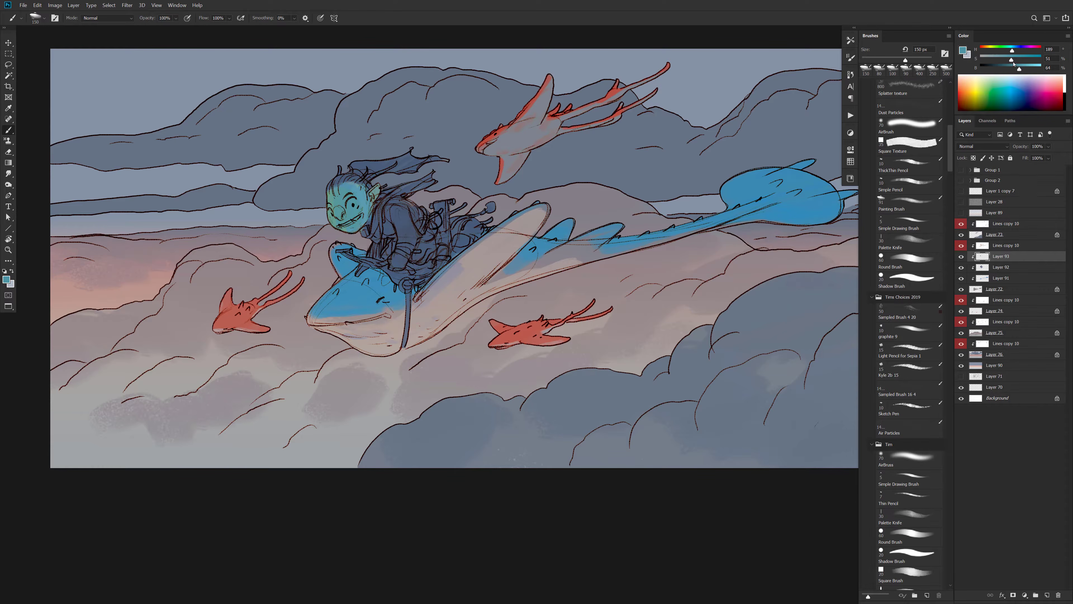
pyautogui.moveTo(1023, 73); pyautogui.dragTo(1021, 72)
pyautogui.moveTo(356, 193)
pyautogui.mouseDown()
pyautogui.moveTo(336, 233)
pyautogui.moveTo(378, 188)
pyautogui.moveTo(348, 188)
pyautogui.mouseUp()
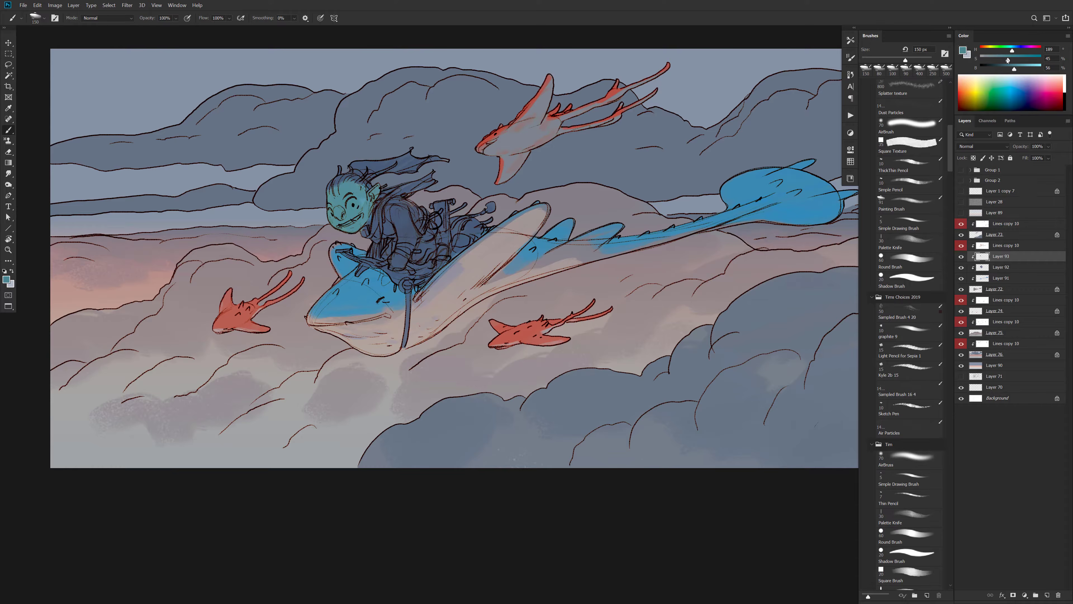
# Paint the rider's windblown hair a muted brown, using the navy of the clothing around it as reference
pyautogui.moveTo(1008, 60); pyautogui.dragTo(1002, 59)
pyautogui.moveTo(355, 171)
pyautogui.mouseDown()
pyautogui.moveTo(336, 185)
pyautogui.moveTo(383, 158)
pyautogui.moveTo(436, 157)
pyautogui.mouseUp()
pyautogui.keyDown('alt'); pyautogui.click(400, 211); pyautogui.keyUp('alt')
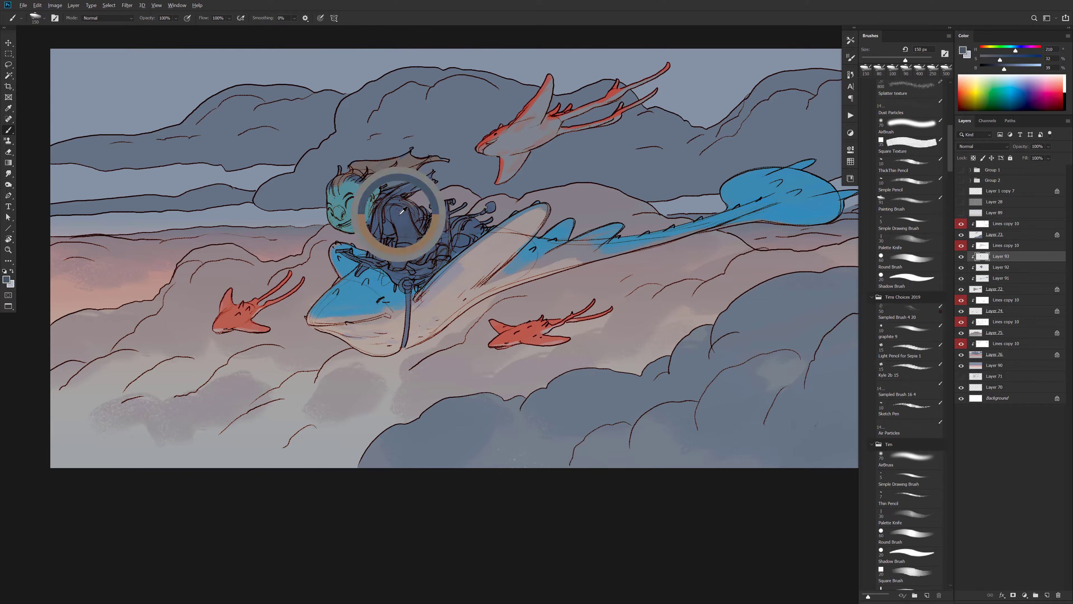
pyautogui.keyDown('alt'); pyautogui.click(410, 164); pyautogui.keyUp('alt')
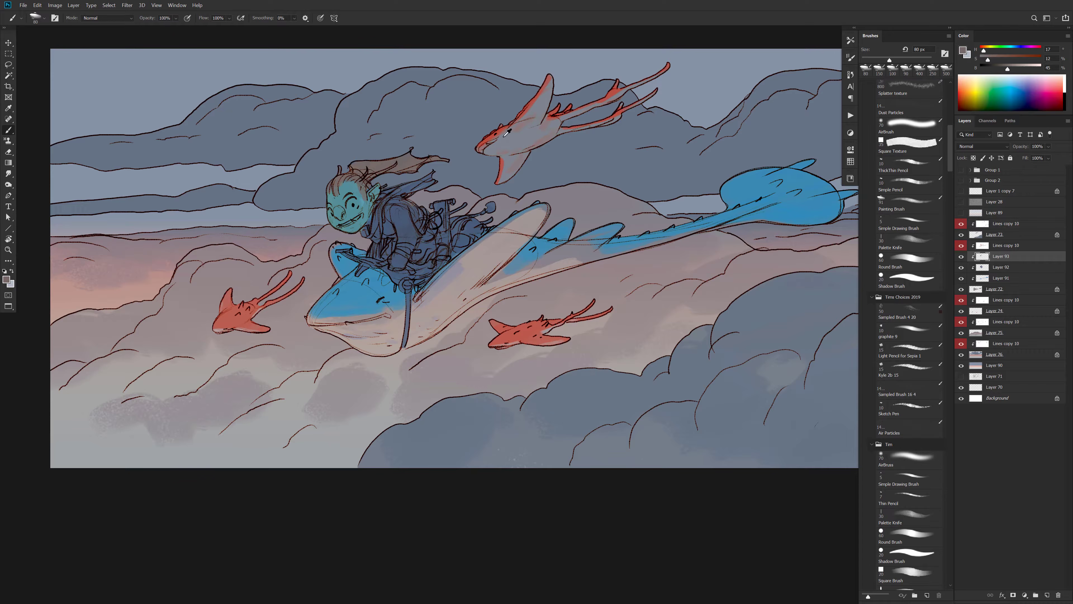
# Paint the rider's scarf dark red at hue 7, saturation 50 and brightness 35
pyautogui.keyDown('alt'); pyautogui.click(505, 125); pyautogui.keyUp('alt')
pyautogui.keyDown('alt'); pyautogui.click(367, 226); pyautogui.keyUp('alt')
pyautogui.keyDown('alt'); pyautogui.click(367, 210); pyautogui.keyUp('alt')
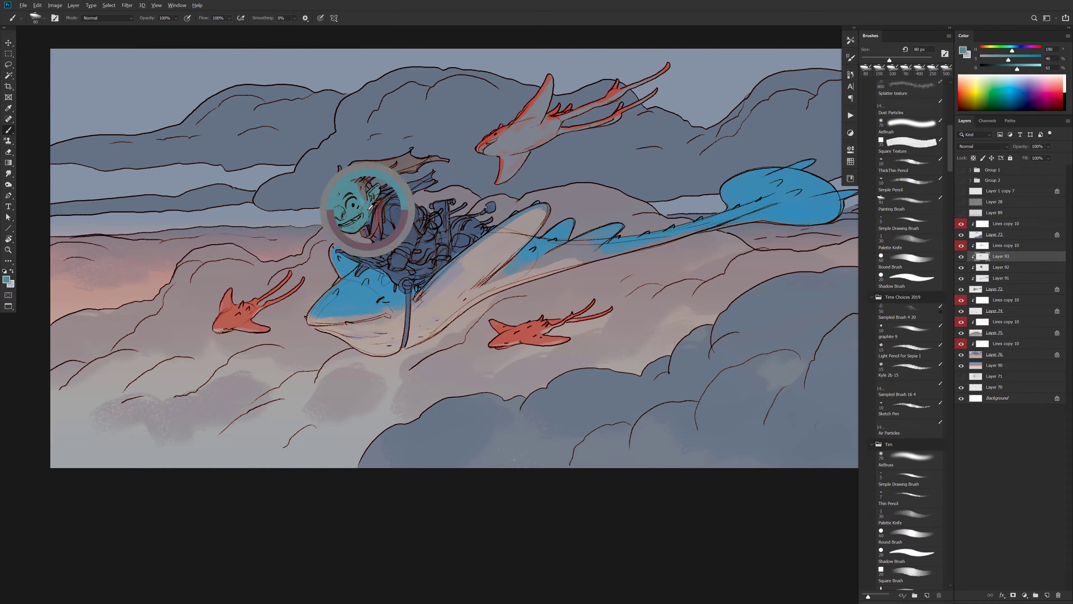
pyautogui.keyDown('alt'); pyautogui.click(365, 231); pyautogui.keyUp('alt')
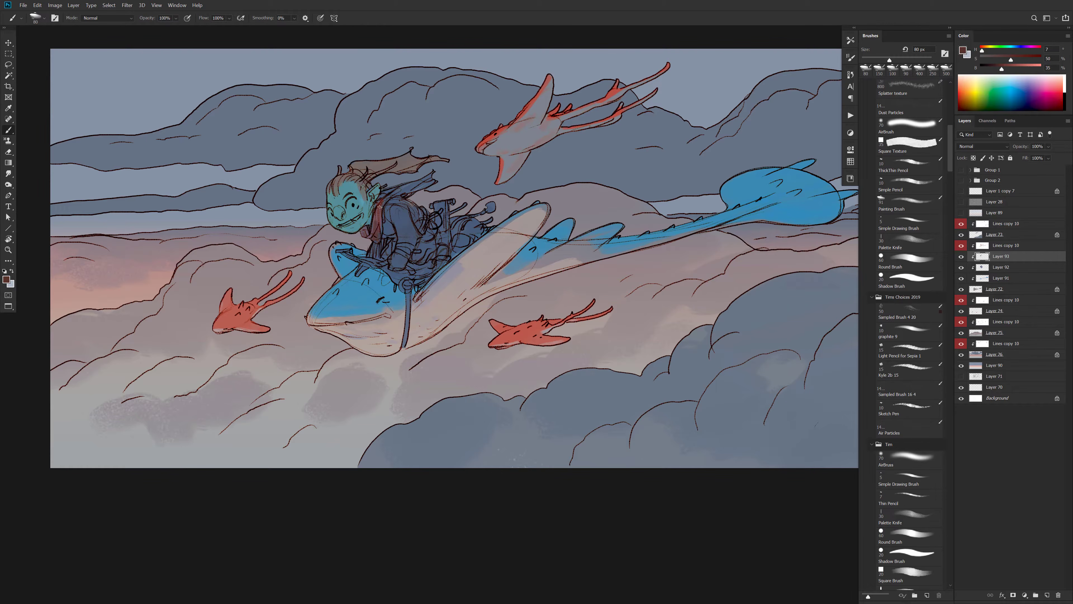
pyautogui.moveTo(404, 188)
pyautogui.mouseDown()
pyautogui.moveTo(428, 180)
pyautogui.moveTo(417, 180)
pyautogui.mouseUp()
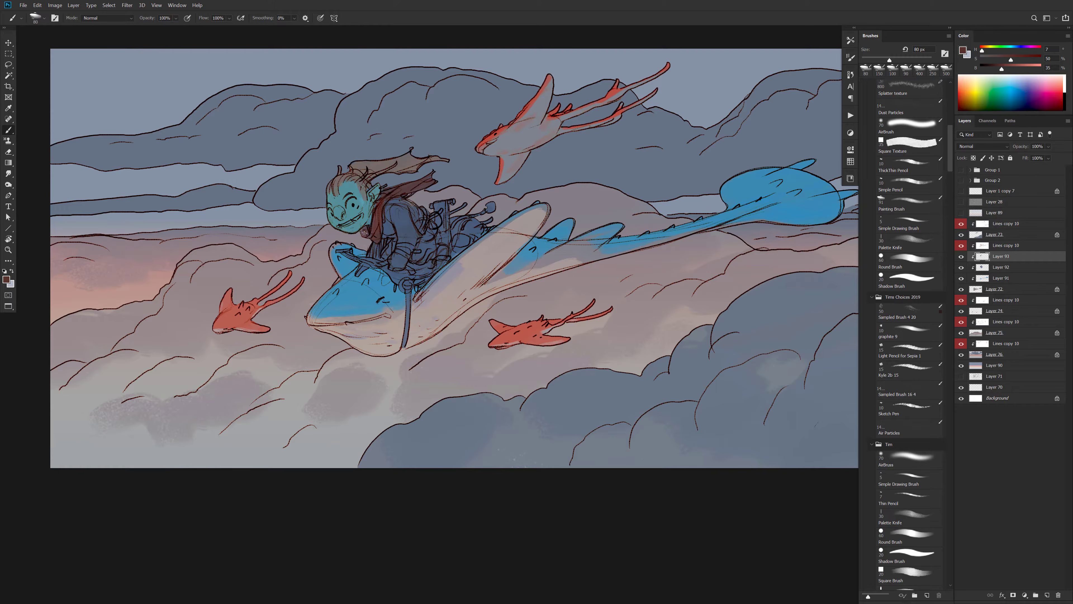
# Paint the rider's scarf and its trailing ends blue, using the colour sampled from the large ray's head
pyautogui.keyDown('ctrl'); pyautogui.keyDown('alt'); pyautogui.click(469, 166); pyautogui.keyUp('alt'); pyautogui.keyUp('ctrl')
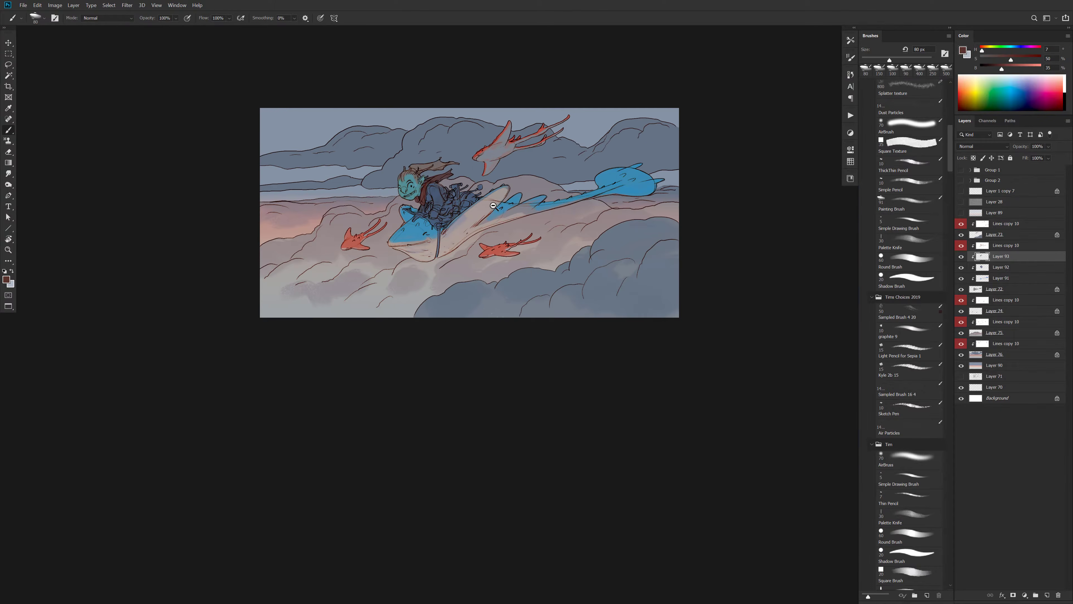
pyautogui.moveTo(490, 196)
pyautogui.mouseDown()
pyautogui.moveTo(501, 197)
pyautogui.moveTo(481, 207)
pyautogui.mouseUp()
pyautogui.keyDown('ctrl'); pyautogui.click(467, 211); pyautogui.keyUp('ctrl')
pyautogui.keyDown('alt'); pyautogui.click(410, 254); pyautogui.keyUp('alt')
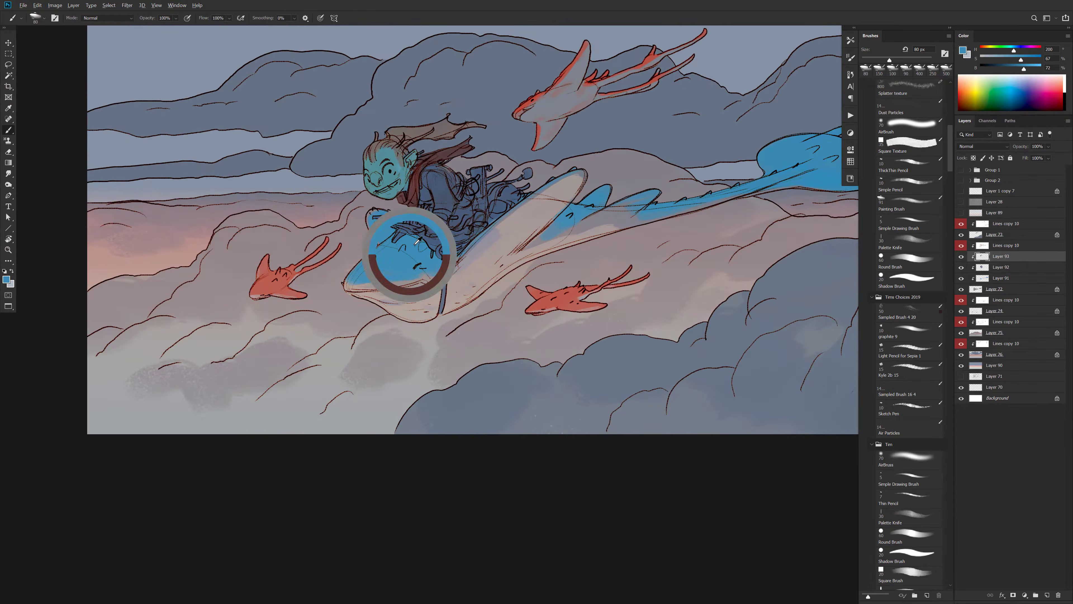
pyautogui.moveTo(415, 189)
pyautogui.mouseDown()
pyautogui.moveTo(415, 201)
pyautogui.moveTo(413, 187)
pyautogui.mouseUp()
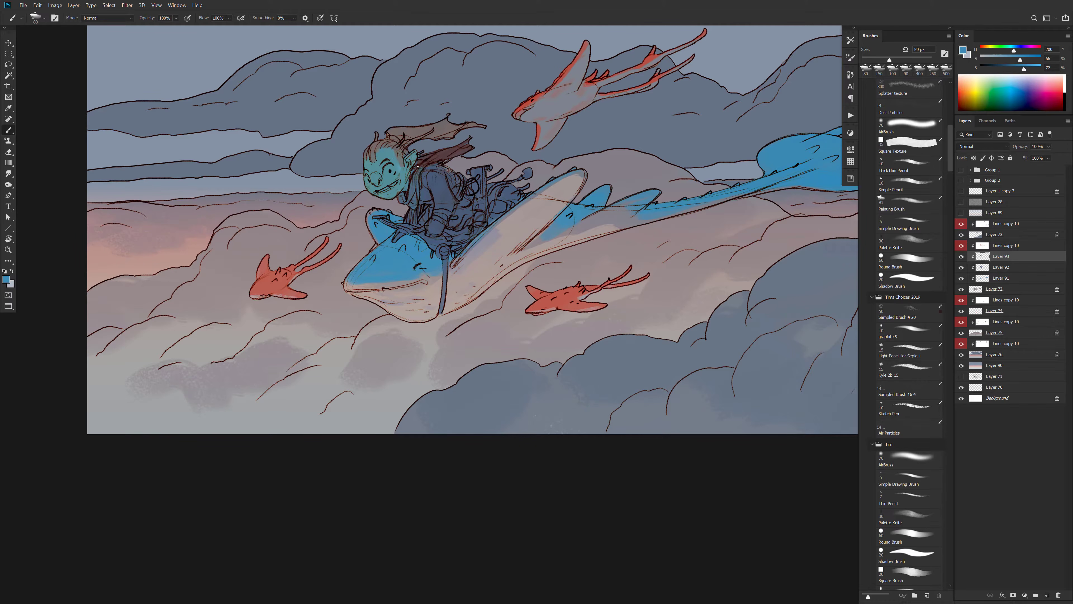
pyautogui.moveTo(419, 168)
pyautogui.mouseDown()
pyautogui.moveTo(458, 140)
pyautogui.moveTo(474, 146)
pyautogui.moveTo(434, 162)
pyautogui.moveTo(451, 147)
pyautogui.moveTo(422, 152)
pyautogui.mouseUp()
# Paint the rider's bare arm teal with tones sampled from the face, tidying its edges against the navy clothing
pyautogui.keyDown('alt'); pyautogui.click(396, 188); pyautogui.keyUp('alt')
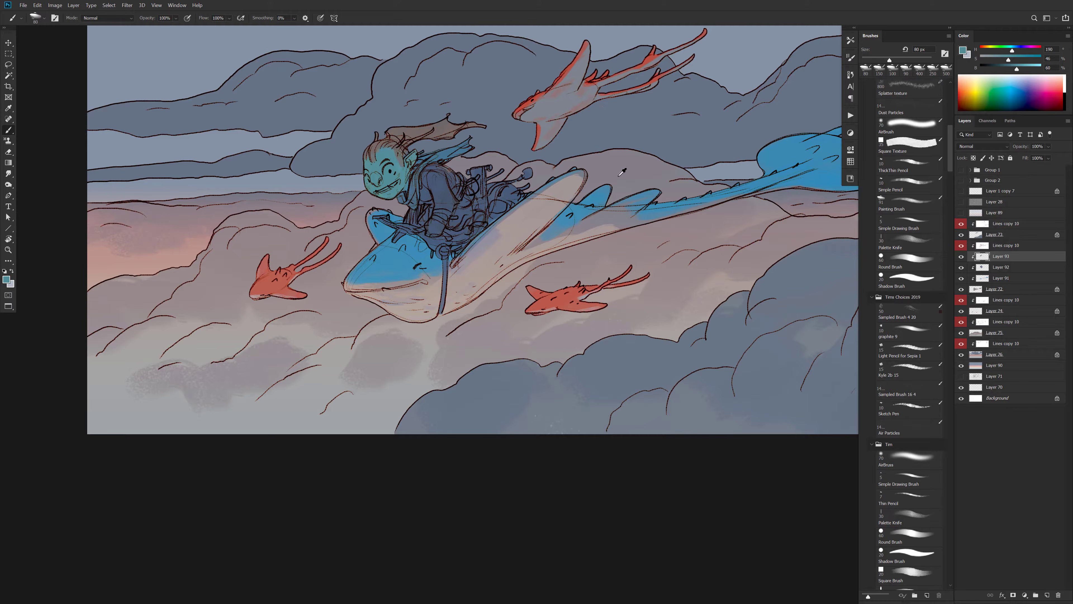
pyautogui.keyDown('alt'); pyautogui.click(396, 168); pyautogui.keyUp('alt')
pyautogui.keyDown('alt'); pyautogui.click(392, 173); pyautogui.keyUp('alt')
pyautogui.moveTo(436, 179)
pyautogui.mouseDown()
pyautogui.moveTo(430, 198)
pyautogui.moveTo(421, 202)
pyautogui.moveTo(446, 187)
pyautogui.moveTo(450, 211)
pyautogui.moveTo(455, 198)
pyautogui.moveTo(456, 175)
pyautogui.moveTo(425, 174)
pyautogui.moveTo(435, 194)
pyautogui.moveTo(408, 222)
pyautogui.moveTo(421, 214)
pyautogui.moveTo(418, 193)
pyautogui.moveTo(516, 145)
pyautogui.moveTo(453, 175)
pyautogui.moveTo(436, 226)
pyautogui.mouseUp()
pyautogui.keyDown('alt'); pyautogui.click(448, 212); pyautogui.keyUp('alt')
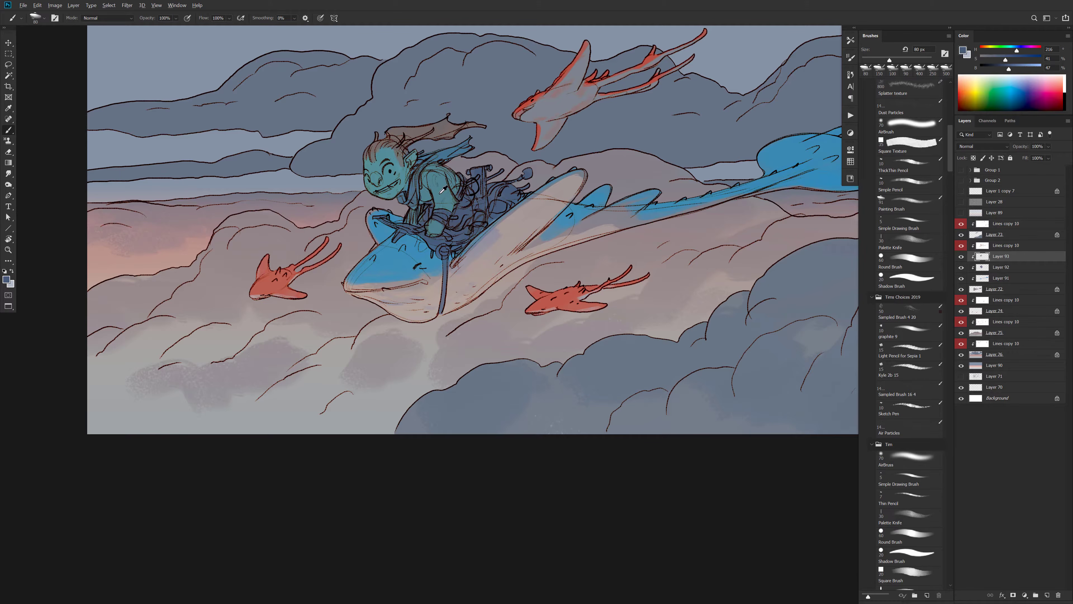
pyautogui.keyDown('alt'); pyautogui.click(429, 201); pyautogui.keyUp('alt')
pyautogui.moveTo(502, 227); pyautogui.dragTo(500, 243)
pyautogui.moveTo(489, 205); pyautogui.dragTo(490, 206)
pyautogui.moveTo(450, 193); pyautogui.dragTo(454, 204)
pyautogui.keyDown('alt'); pyautogui.click(453, 205); pyautogui.keyUp('alt')
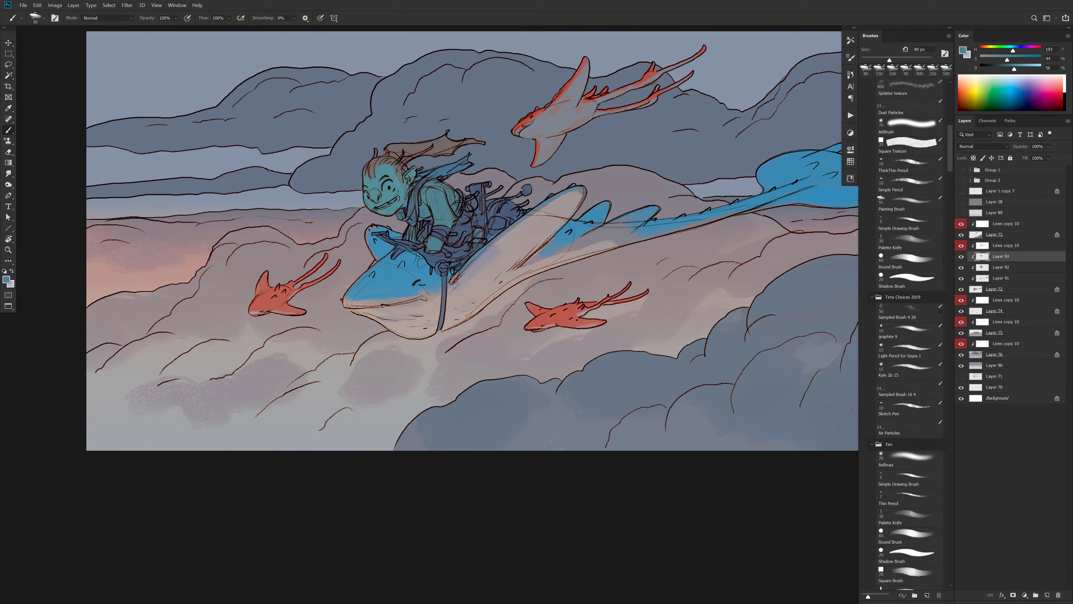
# Darken the gear behind the rider's arm with deep navy at hue 214, saturation 34 and brightness 24
pyautogui.keyDown('alt'); pyautogui.click(483, 184); pyautogui.keyUp('alt')
pyautogui.click(995, 68)
pyautogui.moveTo(481, 185)
pyautogui.mouseDown()
pyautogui.moveTo(482, 211)
pyautogui.moveTo(475, 180)
pyautogui.mouseUp()
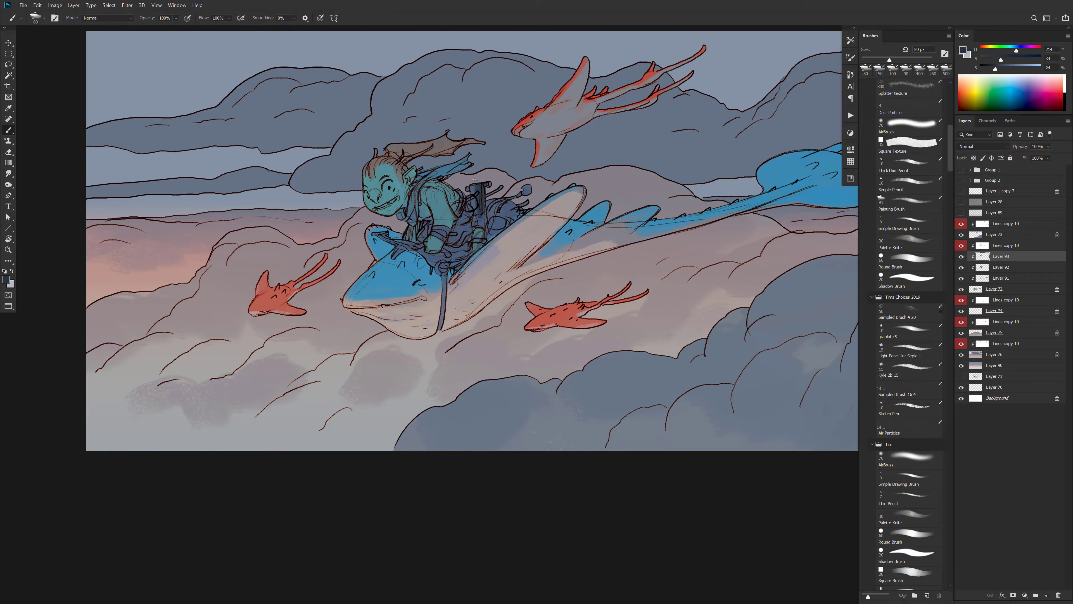
pyautogui.moveTo(478, 217)
pyautogui.mouseDown()
pyautogui.moveTo(483, 199)
pyautogui.moveTo(495, 218)
pyautogui.mouseUp()
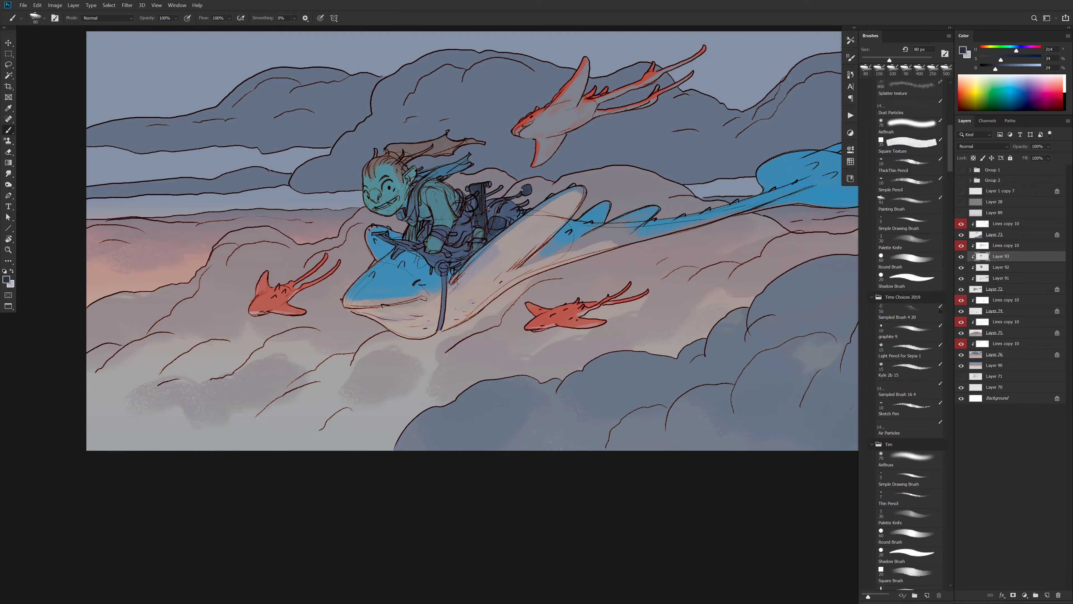
pyautogui.moveTo(499, 254); pyautogui.dragTo(503, 249)
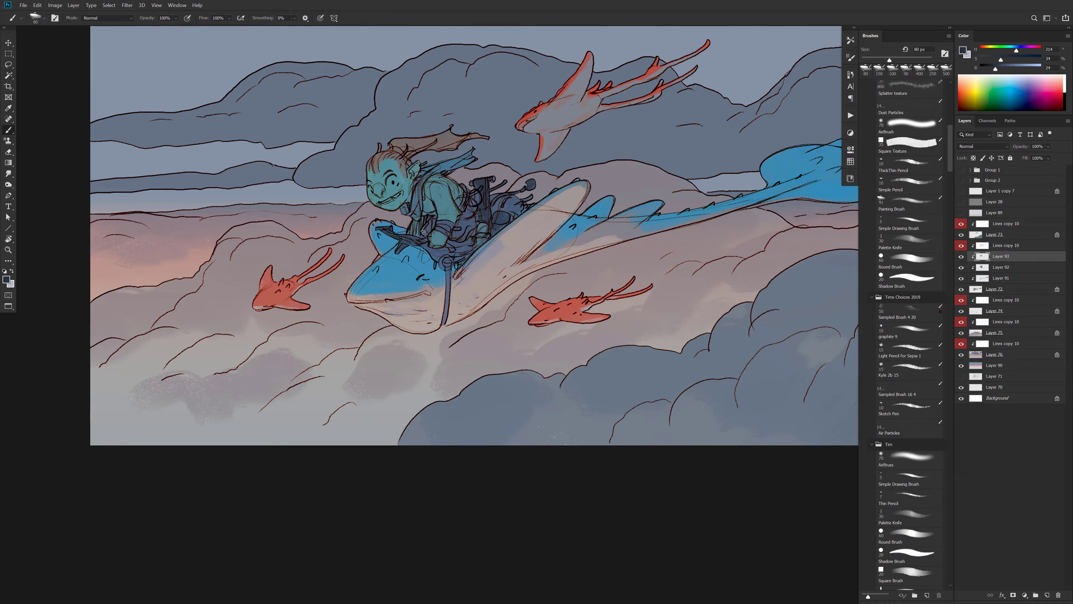
# Colour the straps and gear around the rider's waist with muted tones sampled from the hair and clothing
pyautogui.keyDown('alt'); pyautogui.click(424, 143); pyautogui.keyUp('alt')
pyautogui.keyDown('alt'); pyautogui.click(462, 227); pyautogui.keyUp('alt')
pyautogui.keyDown('alt'); pyautogui.click(484, 215); pyautogui.keyUp('alt')
pyautogui.moveTo(463, 196)
pyautogui.mouseDown()
pyautogui.moveTo(484, 202)
pyautogui.moveTo(472, 202)
pyautogui.mouseUp()
pyautogui.keyDown('alt'); pyautogui.click(472, 217); pyautogui.keyUp('alt')
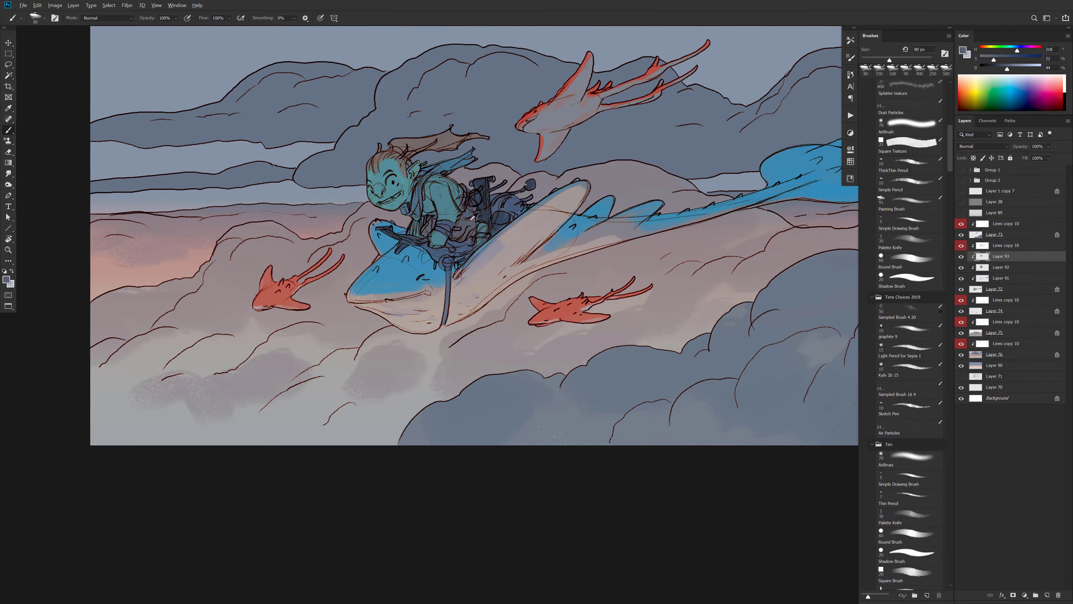
pyautogui.keyDown('alt'); pyautogui.click(485, 215); pyautogui.keyUp('alt')
pyautogui.keyDown('alt'); pyautogui.click(473, 221); pyautogui.keyUp('alt')
pyautogui.moveTo(486, 212); pyautogui.dragTo(480, 213)
# Paint the rider's gear and the saddle front brown at hue 25, saturation 27 and brightness 38
pyautogui.moveTo(1009, 69); pyautogui.dragTo(985, 53)
pyautogui.keyDown('alt'); pyautogui.click(610, 224); pyautogui.keyUp('alt')
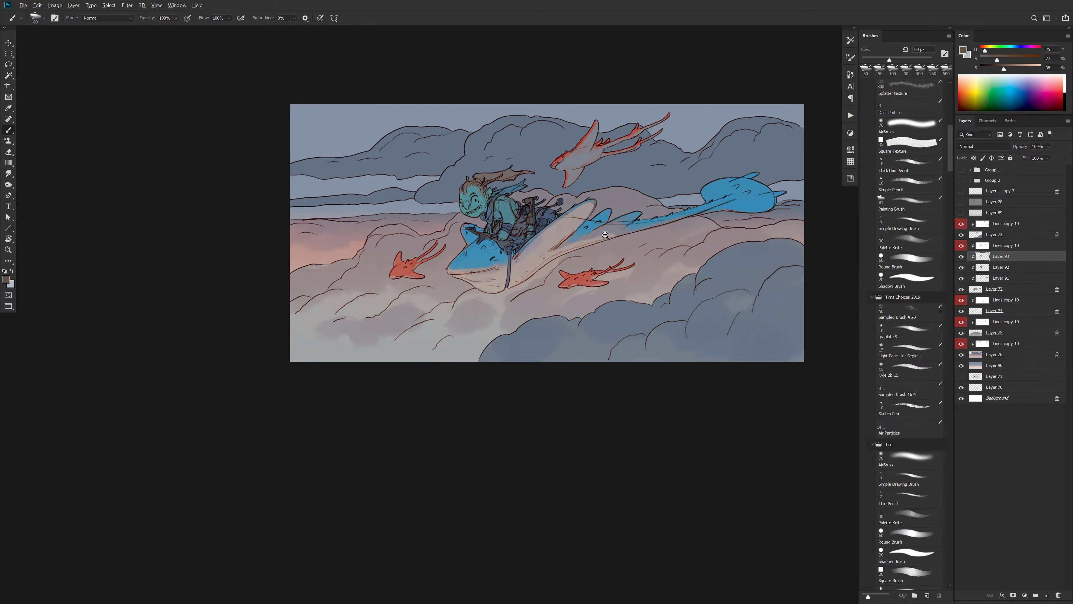
pyautogui.keyDown('ctrl'); pyautogui.click(561, 225); pyautogui.keyUp('ctrl')
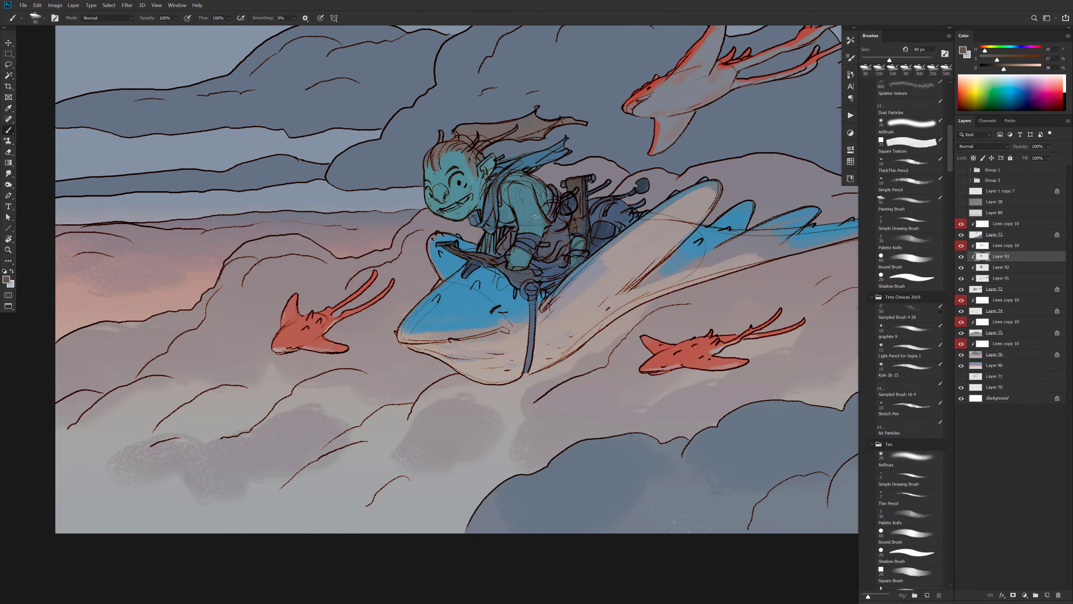
# Paint the whites of the rider's eyes and the teeth pale blue-grey at hue 213, saturation 18 and brightness 85
pyautogui.keyDown('alt'); pyautogui.click(535, 208); pyautogui.keyUp('alt')
pyautogui.moveTo(1014, 68); pyautogui.dragTo(1031, 69)
pyautogui.moveTo(1007, 59); pyautogui.dragTo(999, 60)
pyautogui.keyDown('alt'); pyautogui.click(313, 201); pyautogui.keyUp('alt')
pyautogui.click(1031, 68)
pyautogui.moveTo(454, 183)
pyautogui.mouseDown()
pyautogui.moveTo(430, 197)
pyautogui.moveTo(447, 211)
pyautogui.mouseUp()
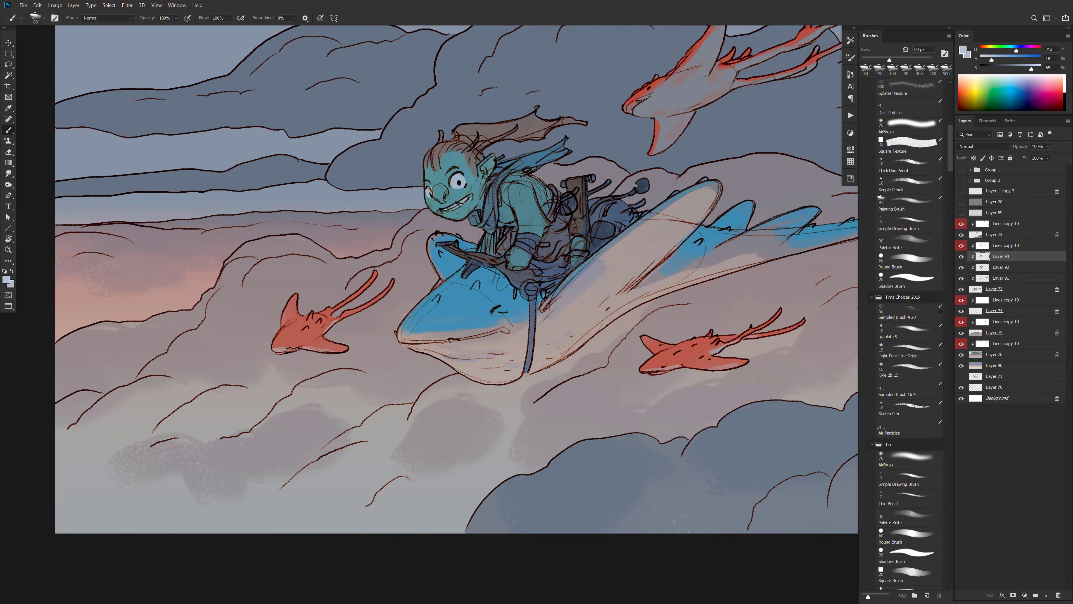
# Tint the rider's nose a cooler, darker shade and refine the facial colours with teal and blue tones
pyautogui.keyDown('alt'); pyautogui.click(494, 165); pyautogui.keyUp('alt')
pyautogui.click(1021, 58)
pyautogui.click(1012, 67)
pyautogui.keyDown('alt'); pyautogui.click(467, 156); pyautogui.keyUp('alt')
pyautogui.keyDown('alt'); pyautogui.click(554, 180); pyautogui.keyUp('alt')
pyautogui.click(1017, 51)
pyautogui.click(1006, 59)
pyautogui.click(1013, 68)
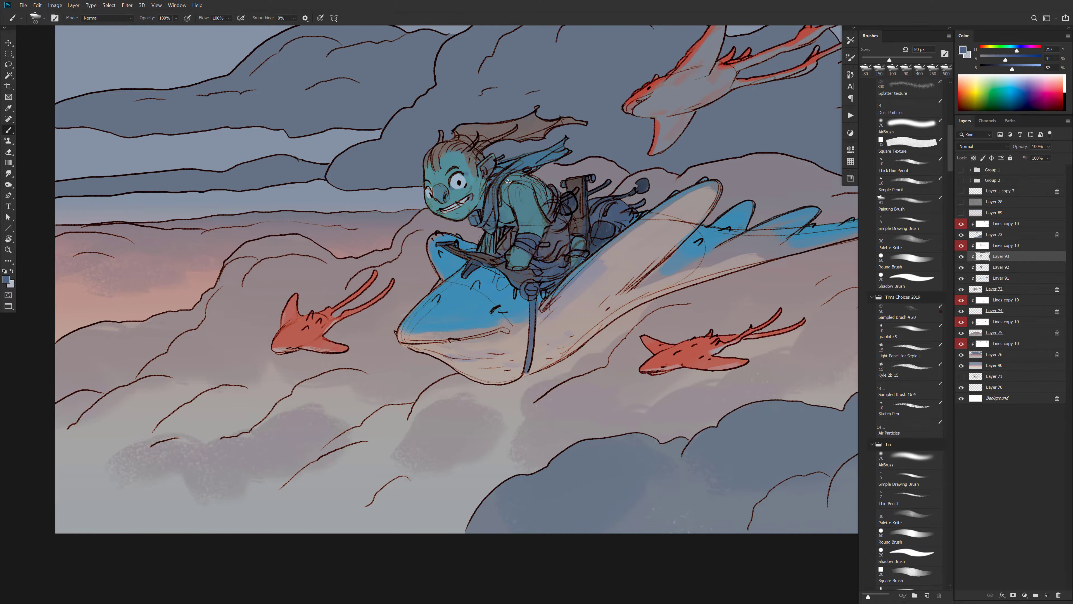
pyautogui.moveTo(525, 199); pyautogui.dragTo(524, 195)
pyautogui.keyDown('alt'); pyautogui.click(443, 170); pyautogui.keyUp('alt')
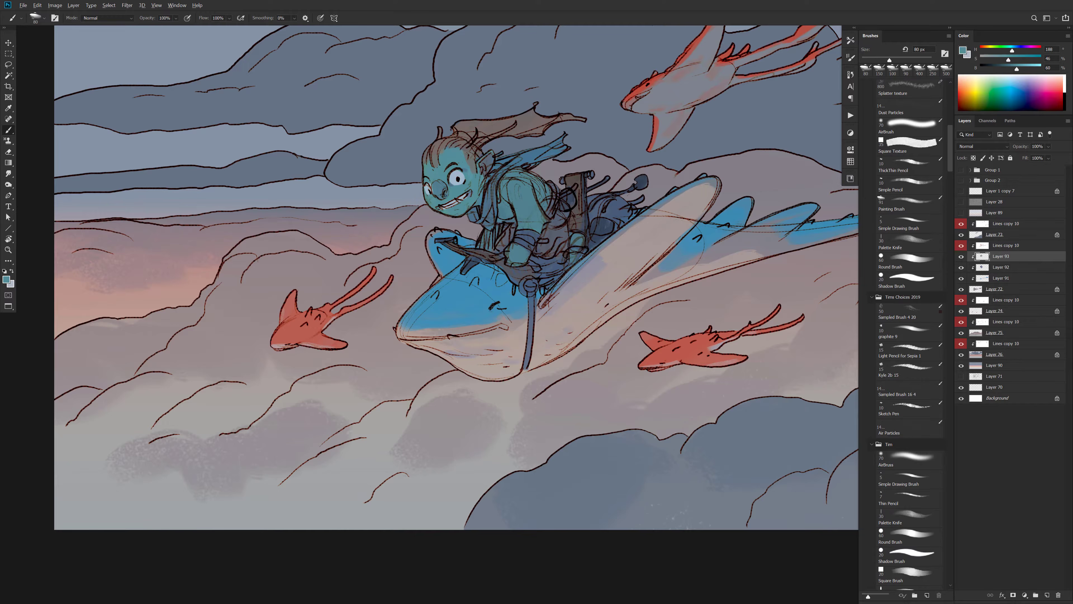
# Examine the colouring of the rider and rays from overview and close up, sampling the rays' red and blue
pyautogui.moveTo(555, 237); pyautogui.dragTo(570, 273)
pyautogui.keyDown('alt'); pyautogui.click(576, 273); pyautogui.keyUp('alt')
pyautogui.keyDown('alt'); pyautogui.click(580, 275); pyautogui.keyUp('alt')
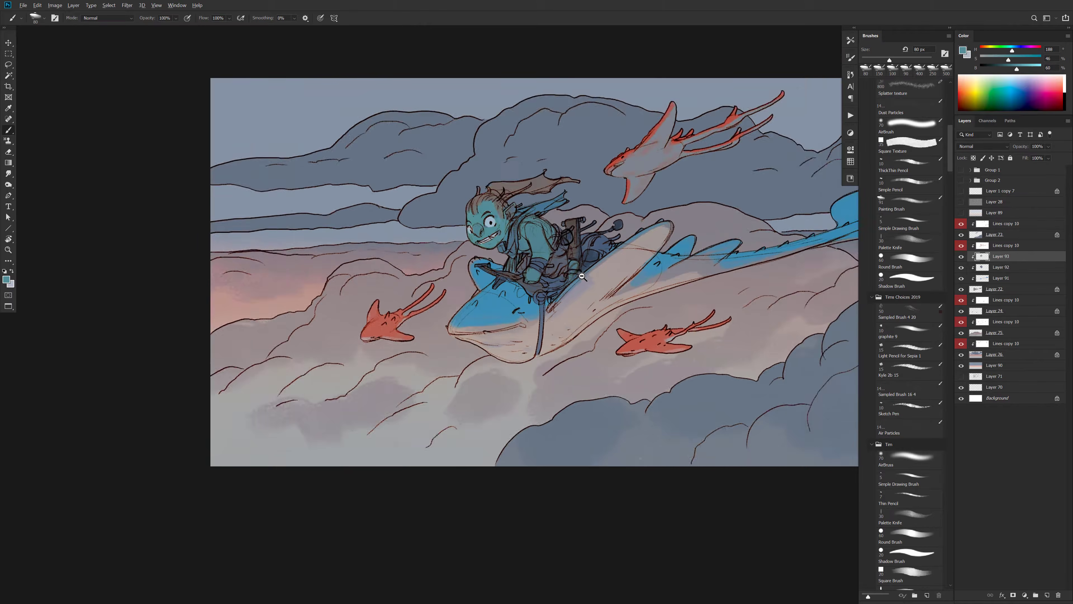
pyautogui.keyDown('alt'); pyautogui.click(583, 276); pyautogui.keyUp('alt')
pyautogui.keyDown('alt'); pyautogui.click(586, 277); pyautogui.keyUp('alt')
pyautogui.keyDown('alt'); pyautogui.click(614, 274); pyautogui.keyUp('alt')
pyautogui.keyDown('ctrl'); pyautogui.click(616, 274); pyautogui.keyUp('ctrl')
pyautogui.click(616, 274)
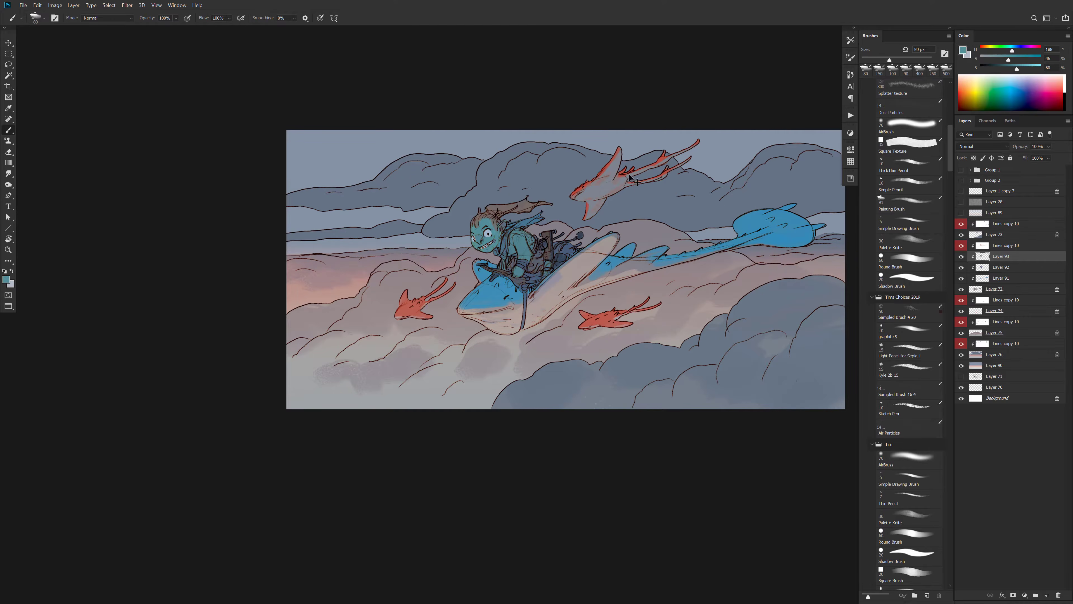
pyautogui.keyDown('ctrl'); pyautogui.click(599, 183); pyautogui.keyUp('ctrl')
pyautogui.keyDown('alt'); pyautogui.click(609, 161); pyautogui.keyUp('alt')
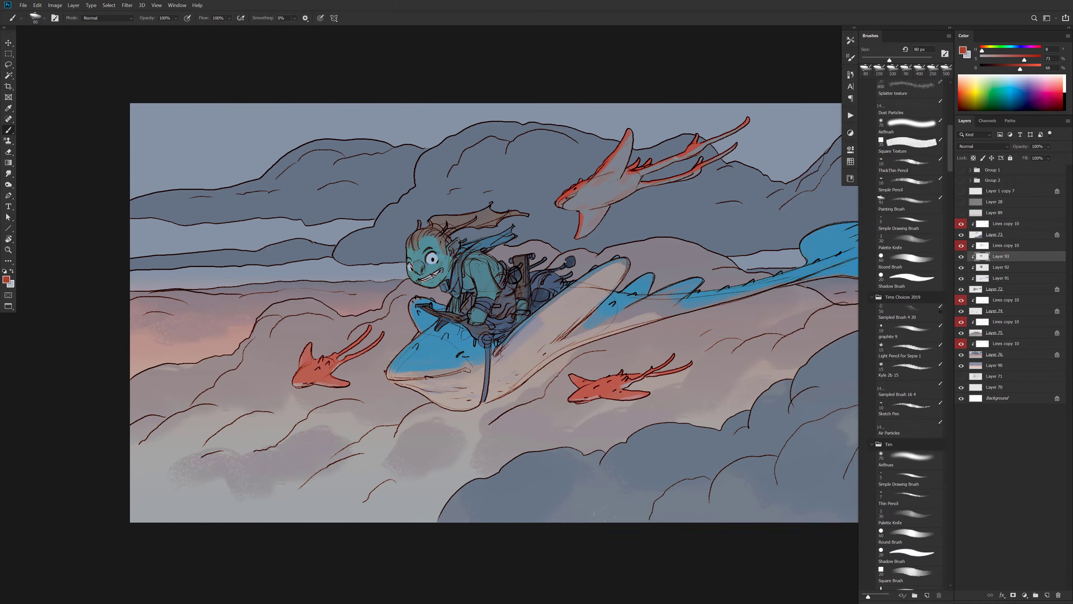
pyautogui.keyDown('alt'); pyautogui.click(657, 202); pyautogui.keyUp('alt')
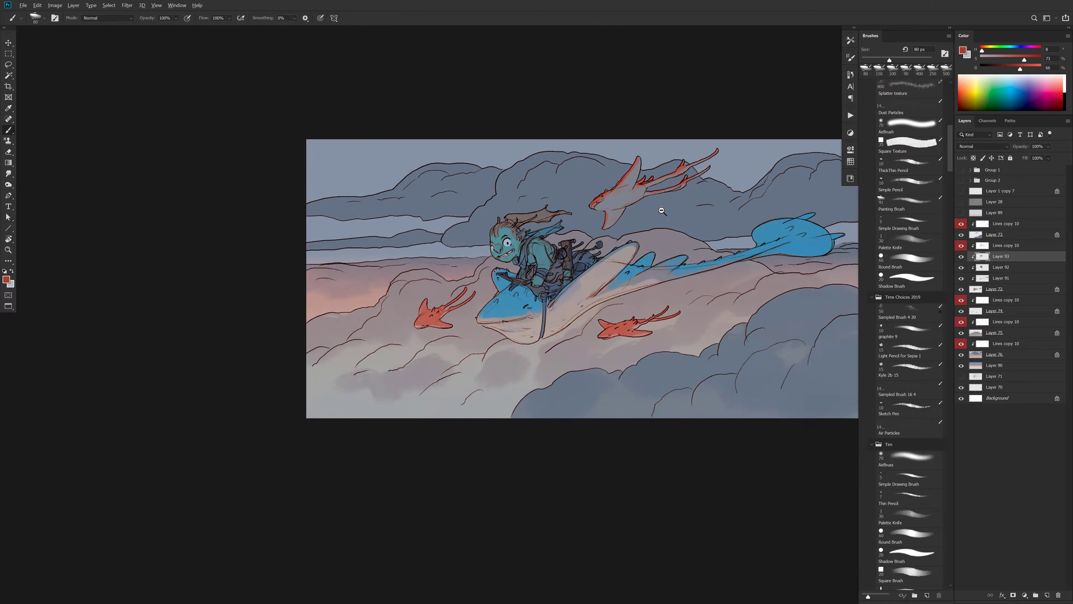
pyautogui.keyDown('alt'); pyautogui.click(655, 211); pyautogui.keyUp('alt')
pyautogui.keyDown('ctrl'); pyautogui.click(631, 272); pyautogui.keyUp('ctrl')
pyautogui.keyDown('ctrl'); pyautogui.click(632, 272); pyautogui.keyUp('ctrl')
pyautogui.keyDown('alt'); pyautogui.click(662, 238); pyautogui.keyUp('alt')
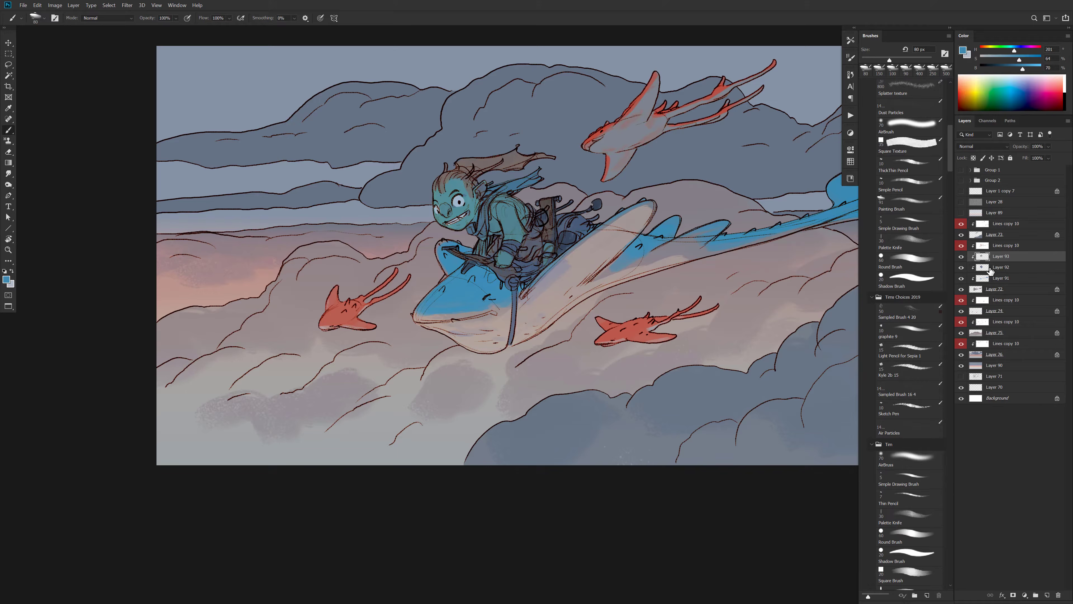
pyautogui.click(961, 235)
pyautogui.click(962, 235)
pyautogui.click(976, 236)
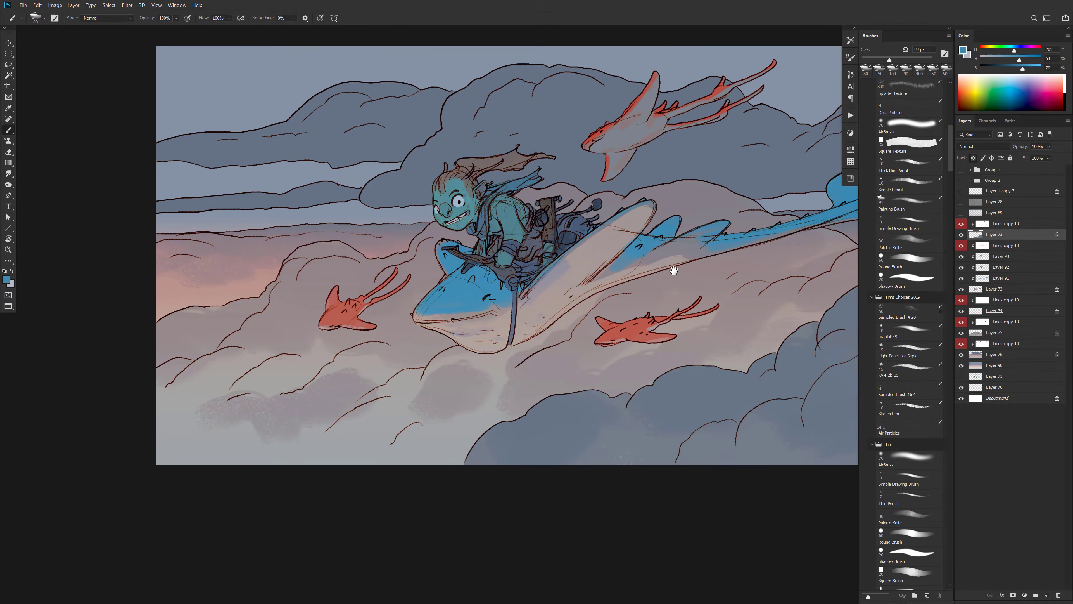
pyautogui.moveTo(676, 271); pyautogui.dragTo(593, 292)
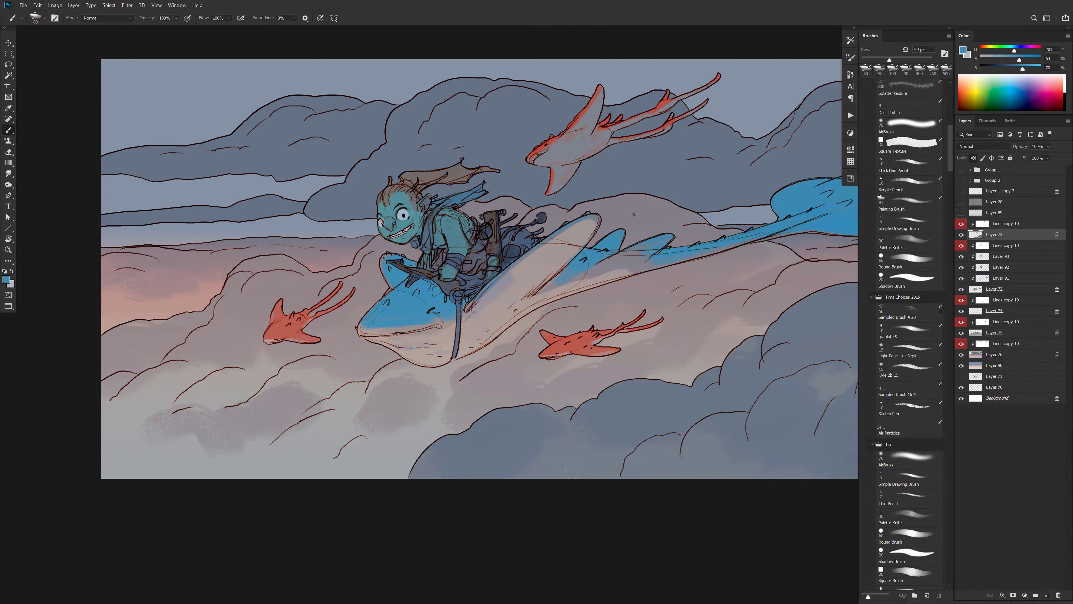
pyautogui.press('m')
pyautogui.moveTo(513, 65)
pyautogui.mouseDown()
pyautogui.moveTo(661, 171)
pyautogui.moveTo(731, 179)
pyautogui.moveTo(751, 206)
pyautogui.mouseUp()
pyautogui.hotkey('ctrl', 'd')
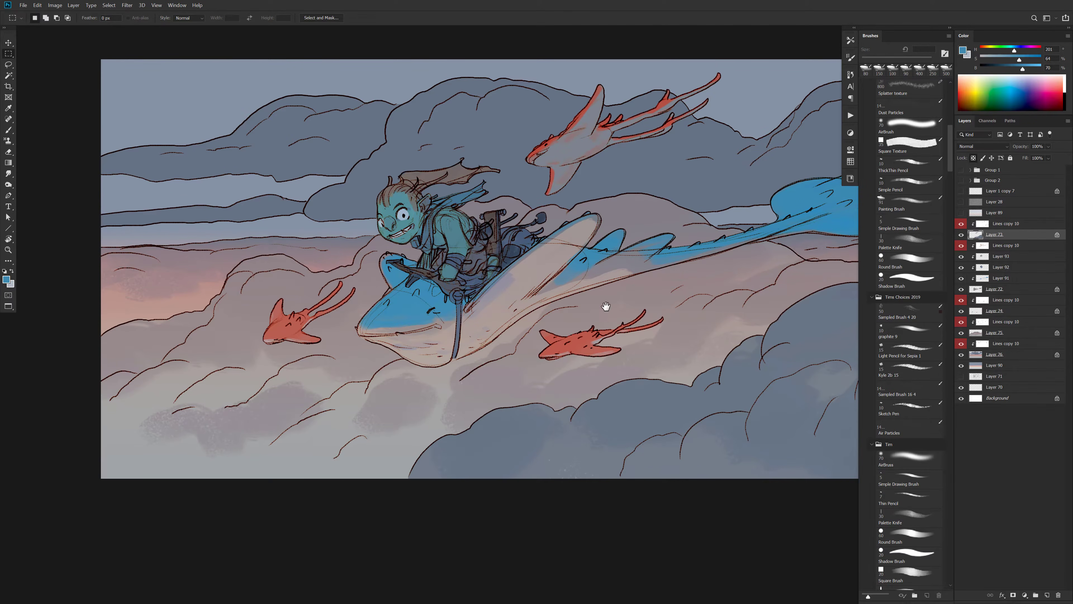
# Recolour the large ray's blue markings on Layer 91 to crimson with a Hue/Saturation hue shift of +147
pyautogui.moveTo(606, 306); pyautogui.dragTo(617, 273)
pyautogui.click(986, 279)
pyautogui.click(961, 279)
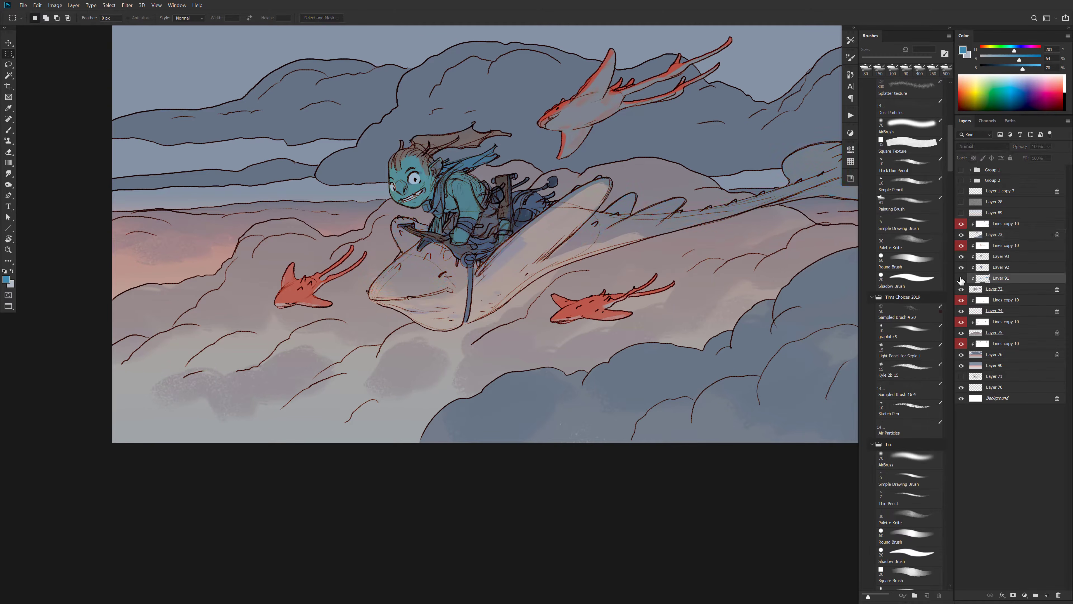
pyautogui.click(961, 279)
pyautogui.press('i')
pyautogui.hotkey('ctrl', 'u')
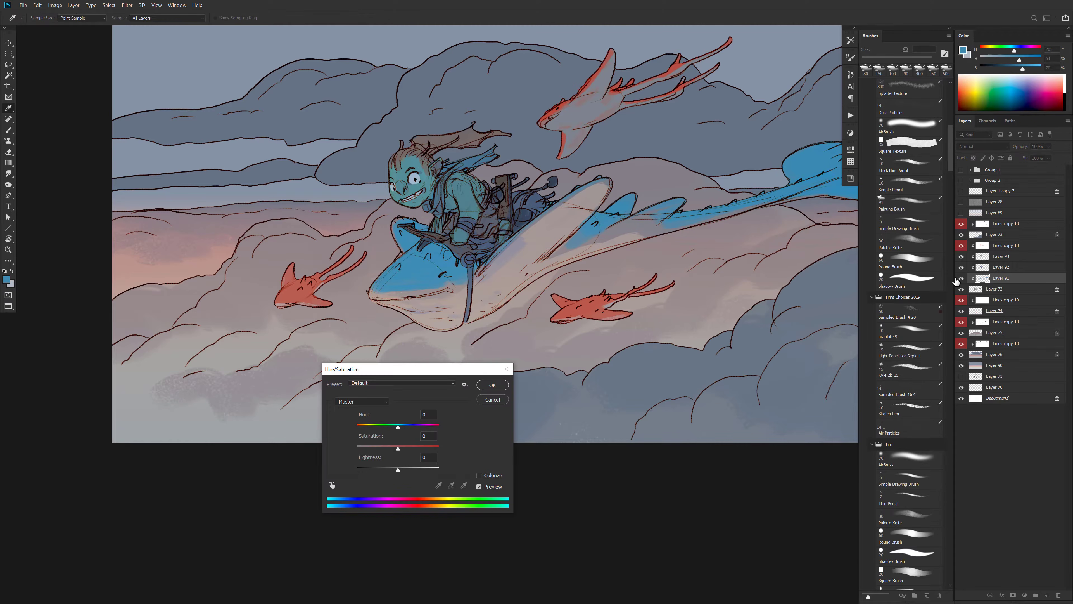
pyautogui.moveTo(398, 427); pyautogui.dragTo(356, 429)
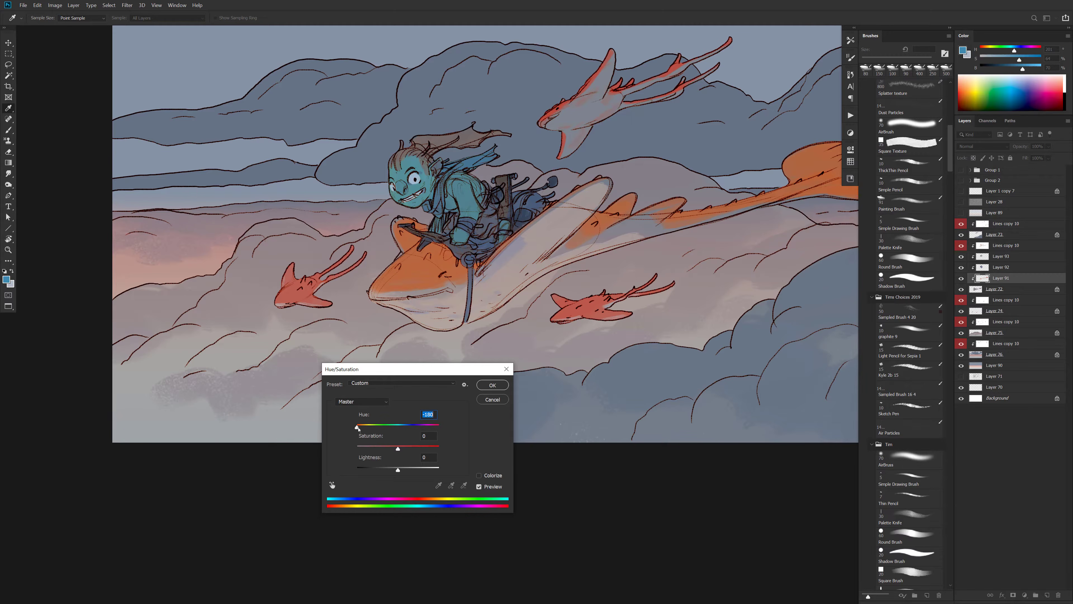
pyautogui.moveTo(357, 428); pyautogui.dragTo(434, 422)
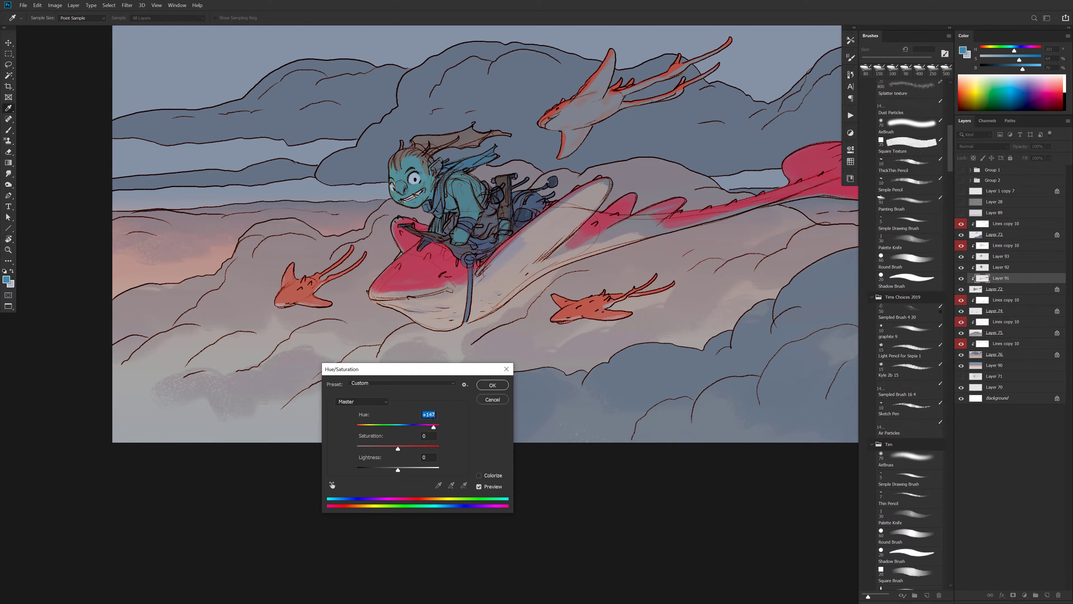
pyautogui.click(495, 384)
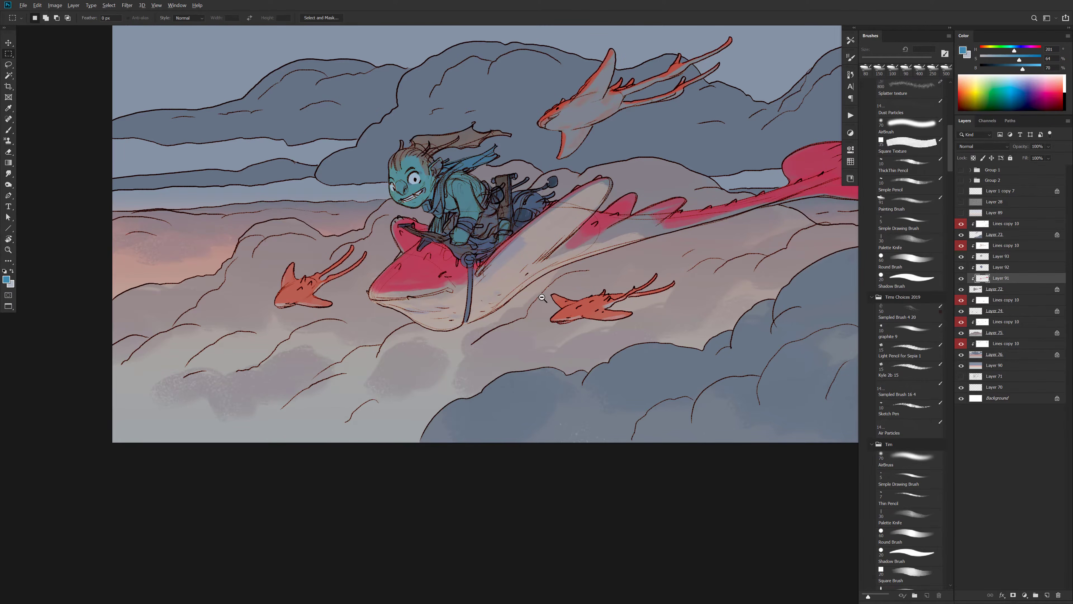
# Compare the large ray's colouring with Layer 91 and Layer 72 alternately hidden and shown
pyautogui.keyDown('alt'); pyautogui.click(541, 298); pyautogui.keyUp('alt')
pyautogui.keyDown('alt'); pyautogui.click(542, 299); pyautogui.keyUp('alt')
pyautogui.keyDown('alt'); pyautogui.click(545, 307); pyautogui.keyUp('alt')
pyautogui.keyDown('alt'); pyautogui.click(546, 309); pyautogui.keyUp('alt')
pyautogui.moveTo(566, 312); pyautogui.dragTo(659, 270)
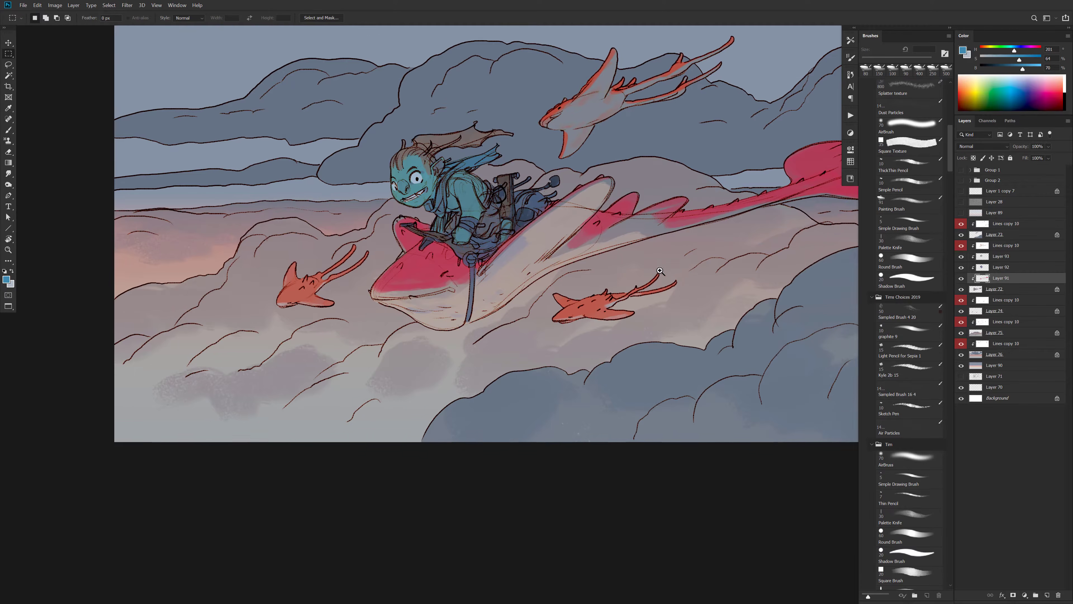
pyautogui.press('b')
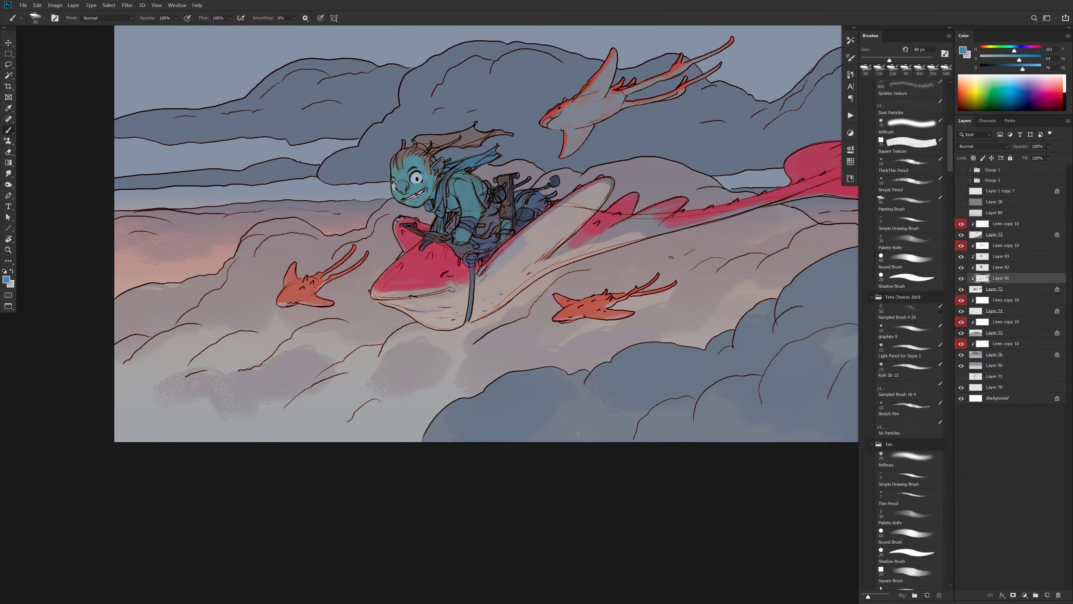
pyautogui.click(961, 278)
pyautogui.click(961, 278)
pyautogui.click(961, 278)
pyautogui.click(961, 278)
pyautogui.click(960, 289)
pyautogui.click(961, 289)
pyautogui.click(976, 291)
pyautogui.keyDown('alt'); pyautogui.click(961, 290); pyautogui.keyUp('alt')
pyautogui.keyDown('alt'); pyautogui.click(961, 289); pyautogui.keyUp('alt')
# Paint over the blue patches on the large ray's wing on Layer 72 with the sampled warm grey, using a 200 px brush
pyautogui.keyDown('alt'); pyautogui.click(543, 233); pyautogui.keyUp('alt')
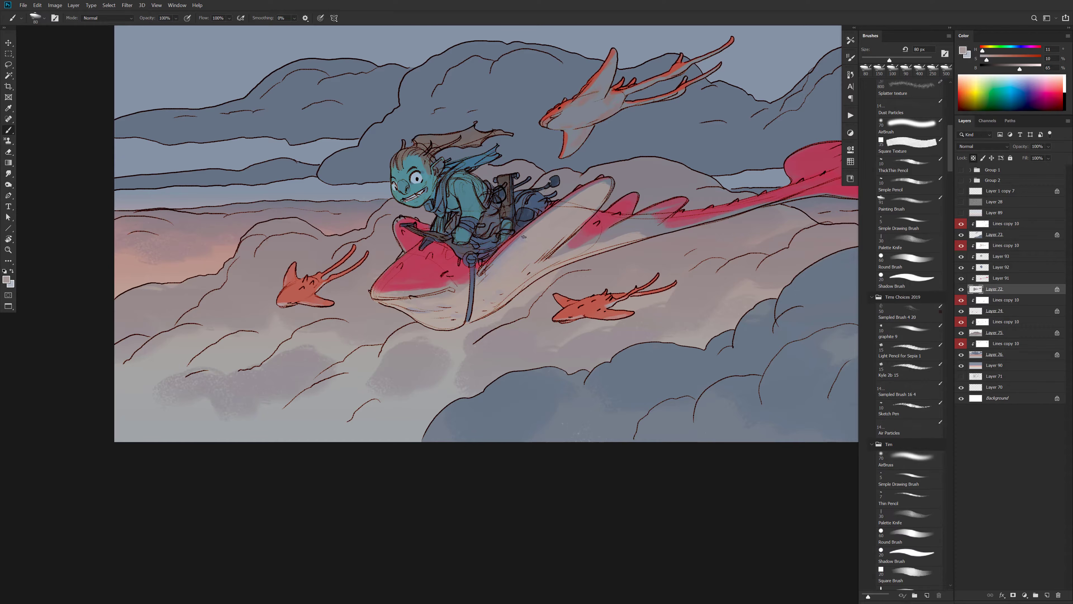
pyautogui.moveTo(524, 237); pyautogui.dragTo(517, 245)
pyautogui.press(']')
pyautogui.press(']')
pyautogui.press(']')
pyautogui.press(']')
pyautogui.press(']')
pyautogui.press(']')
pyautogui.moveTo(660, 217)
pyautogui.mouseDown()
pyautogui.moveTo(674, 206)
pyautogui.moveTo(626, 233)
pyautogui.moveTo(642, 220)
pyautogui.moveTo(729, 217)
pyautogui.moveTo(658, 232)
pyautogui.mouseUp()
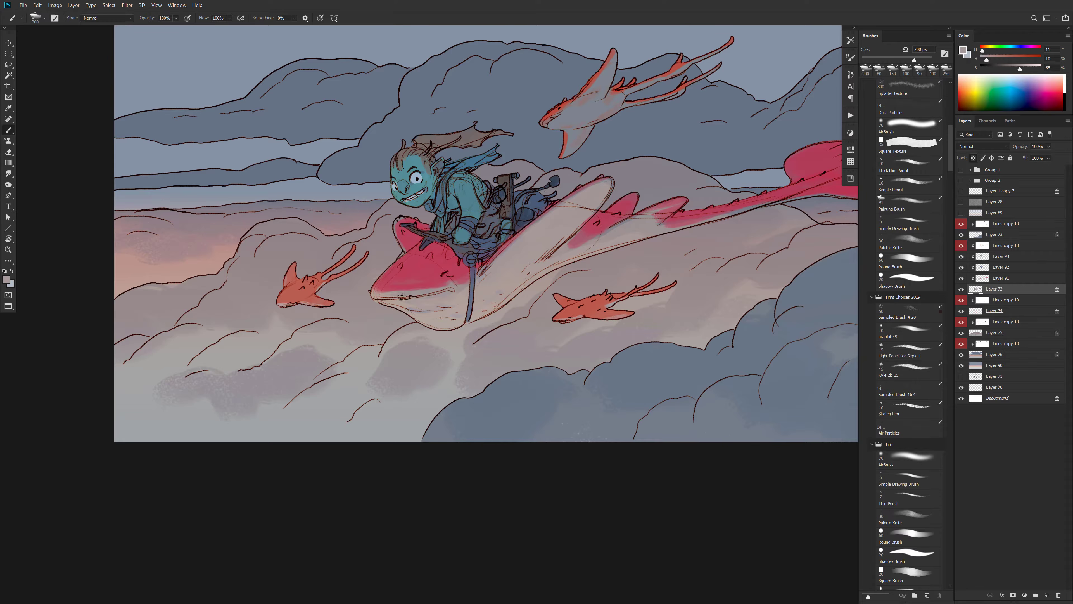
# Erase excess crimson from the large ray's rear fins on Layer 91 and touch up the base colour on Layer 72
pyautogui.click(982, 279)
pyautogui.press('e')
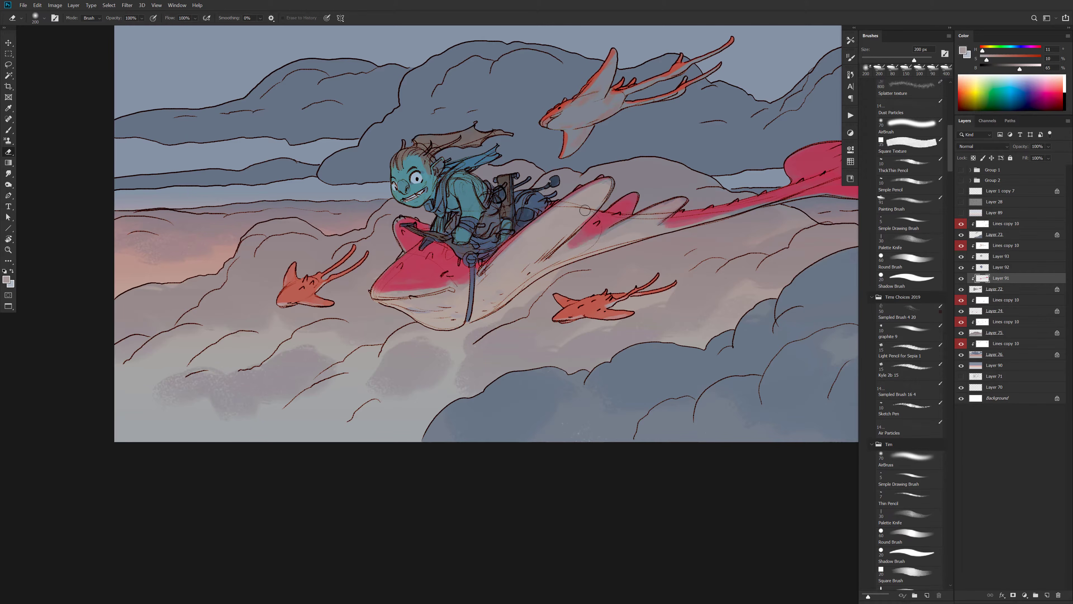
pyautogui.moveTo(658, 231)
pyautogui.mouseDown()
pyautogui.moveTo(730, 217)
pyautogui.moveTo(678, 244)
pyautogui.moveTo(611, 252)
pyautogui.mouseUp()
pyautogui.click(981, 291)
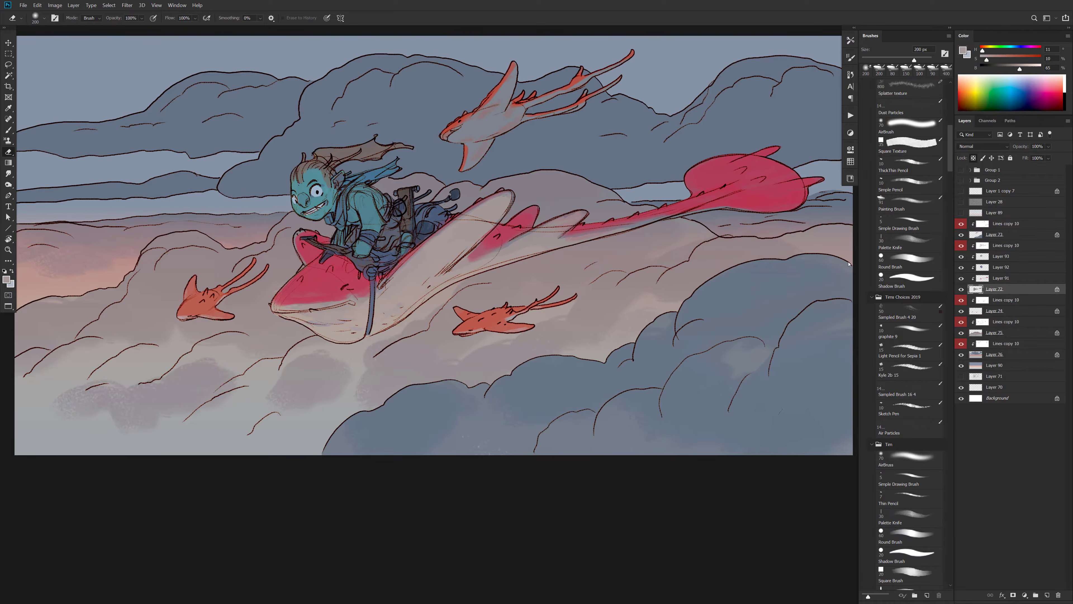
pyautogui.keyDown('alt'); pyautogui.click(461, 249); pyautogui.keyUp('alt')
pyautogui.press('Return')
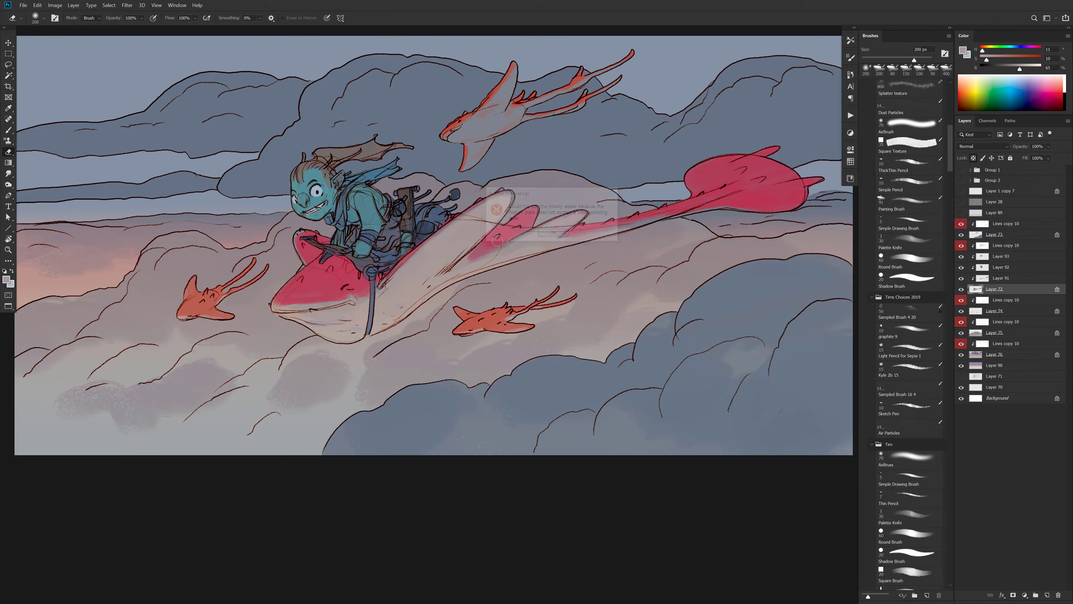
pyautogui.press('b')
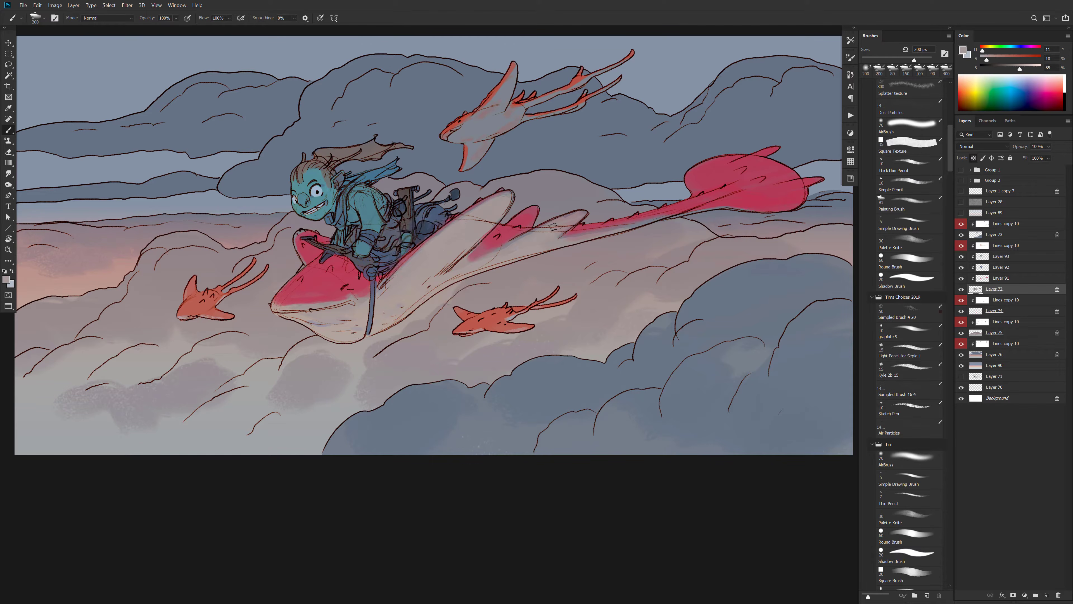
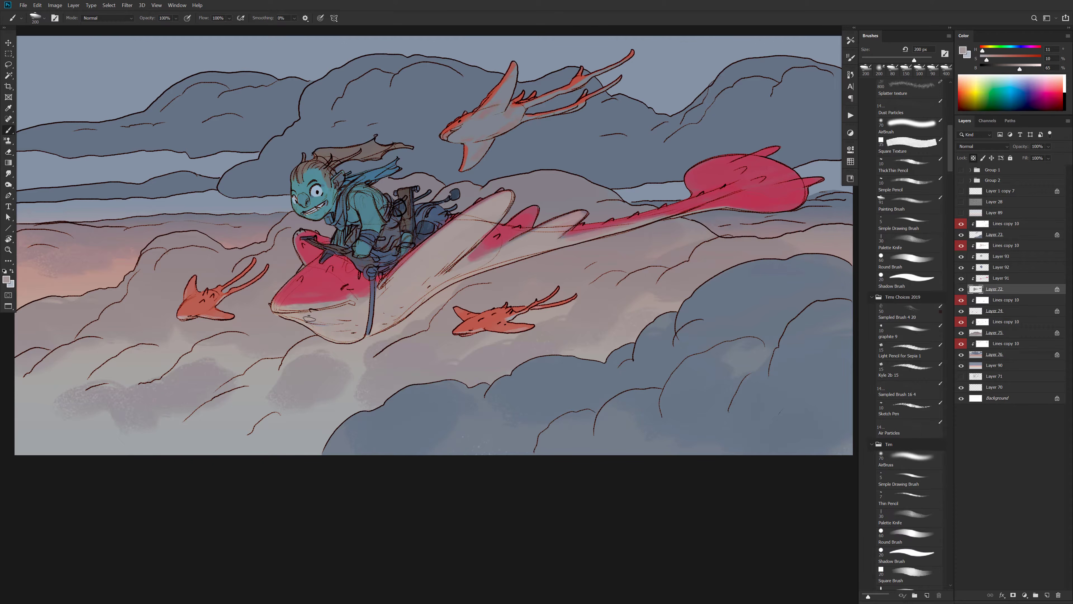
# Examine the rider and rays against the clouds from overview and close up
pyautogui.keyDown('alt'); pyautogui.click(456, 295); pyautogui.keyUp('alt')
pyautogui.keyDown('alt'); pyautogui.click(457, 294); pyautogui.keyUp('alt')
pyautogui.keyDown('alt'); pyautogui.click(460, 294); pyautogui.keyUp('alt')
pyautogui.moveTo(537, 302); pyautogui.dragTo(564, 304)
pyautogui.keyDown('ctrl'); pyautogui.click(451, 268); pyautogui.keyUp('ctrl')
pyautogui.keyDown('ctrl'); pyautogui.click(451, 268); pyautogui.keyUp('ctrl')
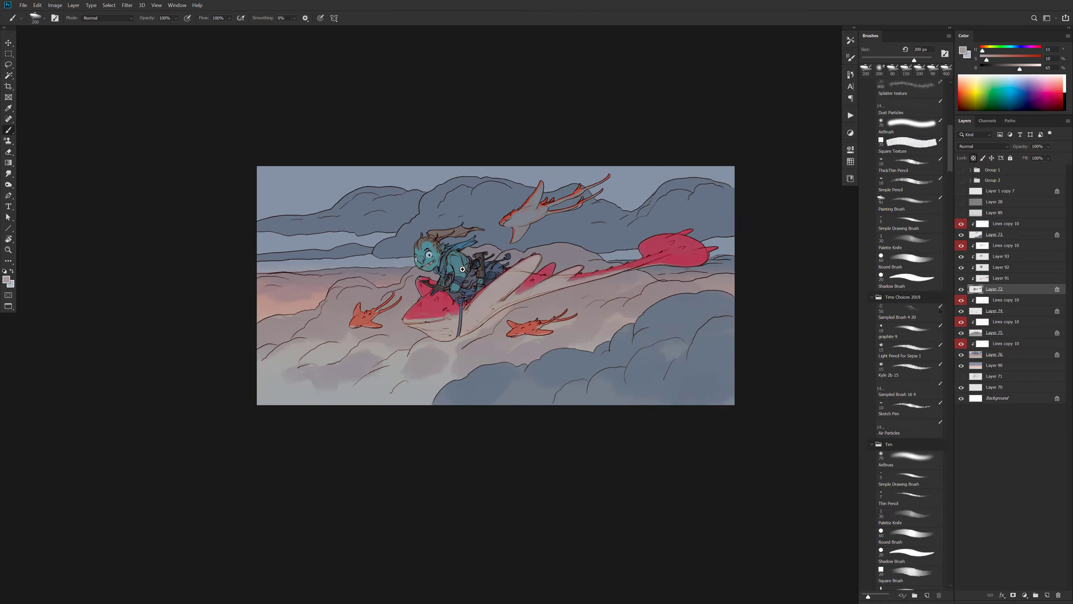
pyautogui.keyDown('ctrl'); pyautogui.click(454, 270); pyautogui.keyUp('ctrl')
pyautogui.click(991, 260)
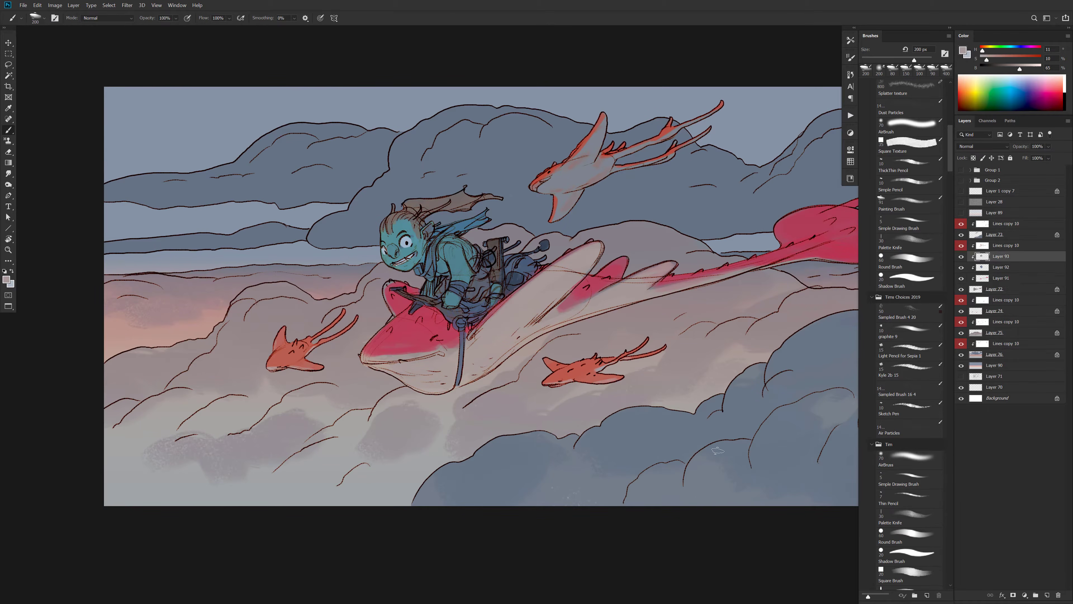
pyautogui.moveTo(637, 320); pyautogui.dragTo(600, 344)
pyautogui.keyDown('alt'); pyautogui.click(617, 342); pyautogui.keyUp('alt')
pyautogui.keyDown('alt'); pyautogui.click(617, 345); pyautogui.keyUp('alt')
pyautogui.keyDown('alt'); pyautogui.click(622, 349); pyautogui.keyUp('alt')
pyautogui.keyDown('ctrl'); pyautogui.click(613, 344); pyautogui.keyUp('ctrl')
pyautogui.keyDown('ctrl'); pyautogui.click(612, 345); pyautogui.keyUp('ctrl')
pyautogui.keyDown('ctrl'); pyautogui.click(608, 340); pyautogui.keyUp('ctrl')
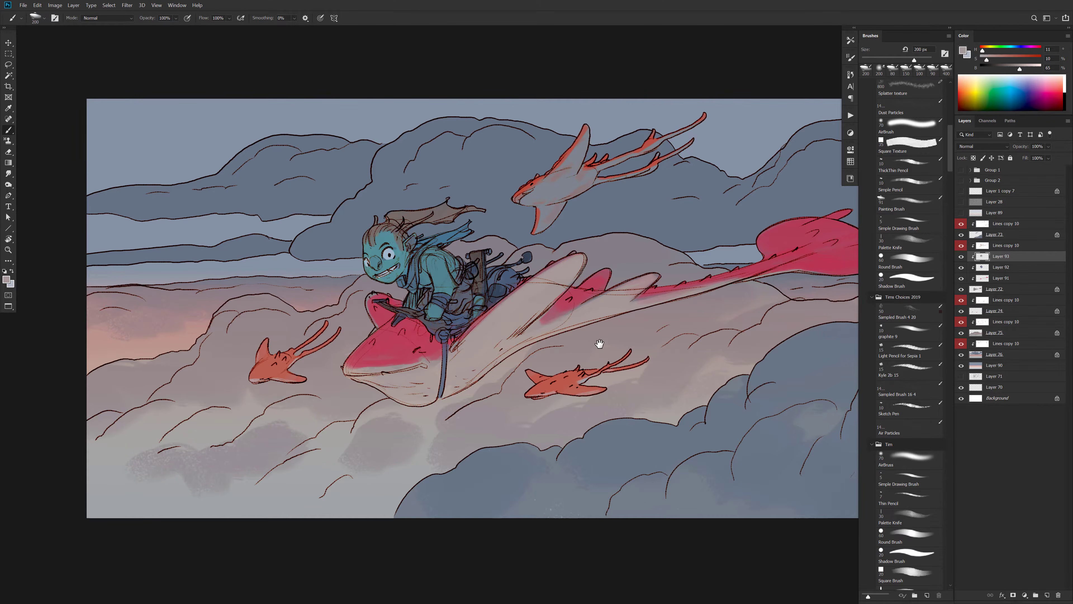
# Add a layer above the distant clouds' line art and try a grey-blue Foreground to Transparent gradient from the top down
pyautogui.keyDown('alt'); pyautogui.click(704, 365); pyautogui.keyUp('alt')
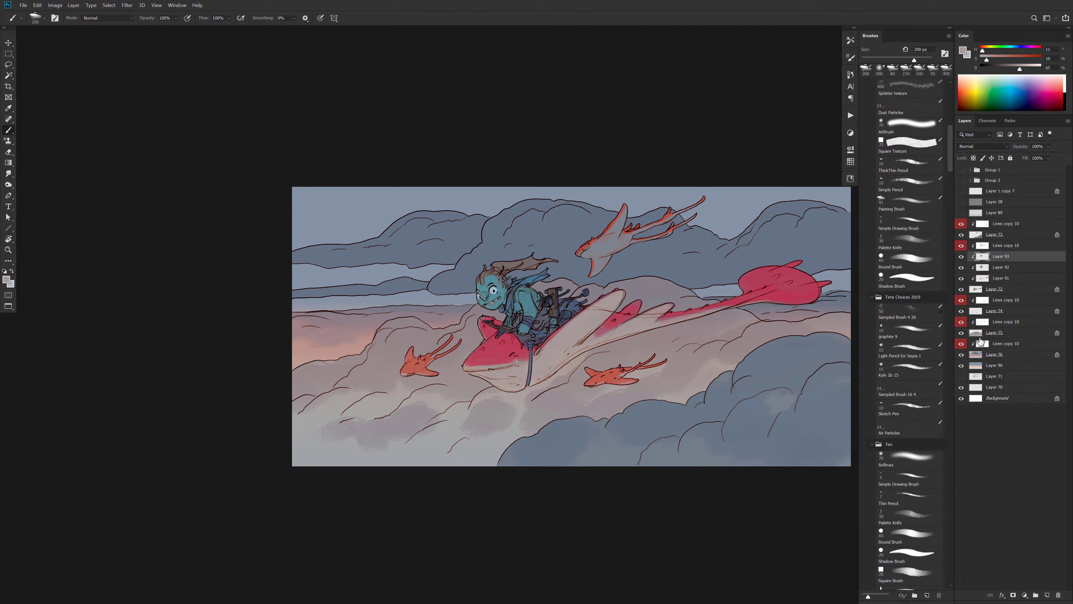
pyautogui.click(1002, 345)
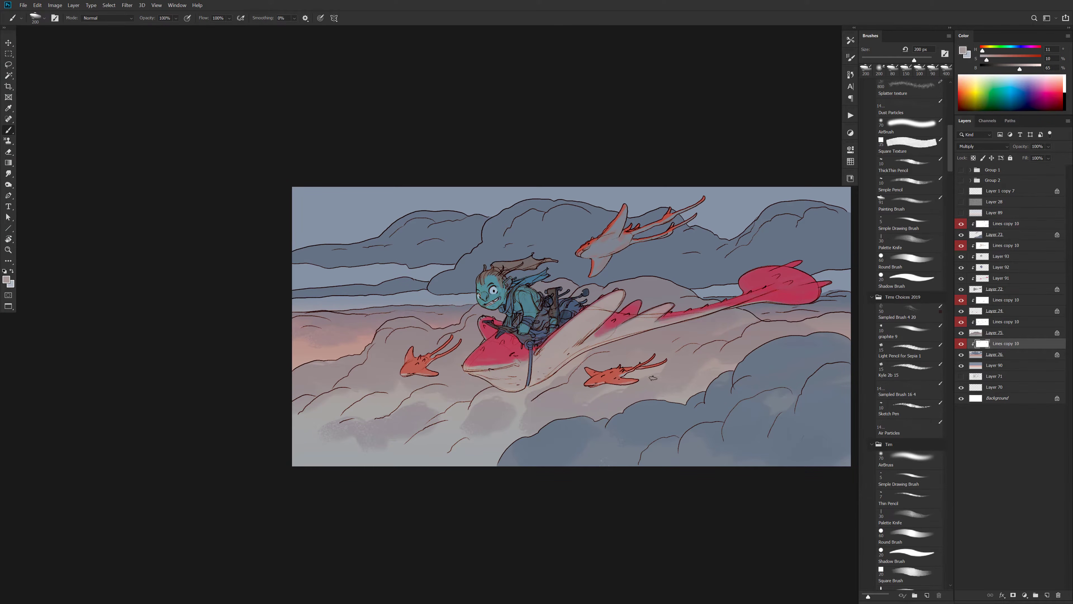
pyautogui.hotkey('ctrl', 'shift', 'alt', 'n')
pyautogui.press('g')
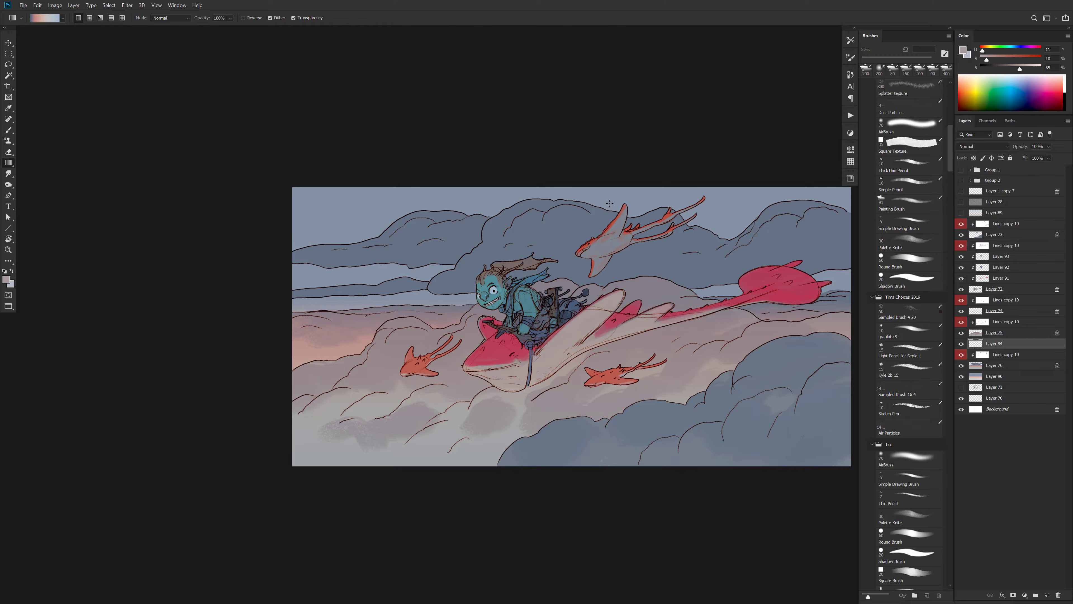
pyautogui.click(37, 19)
pyautogui.click(329, 79)
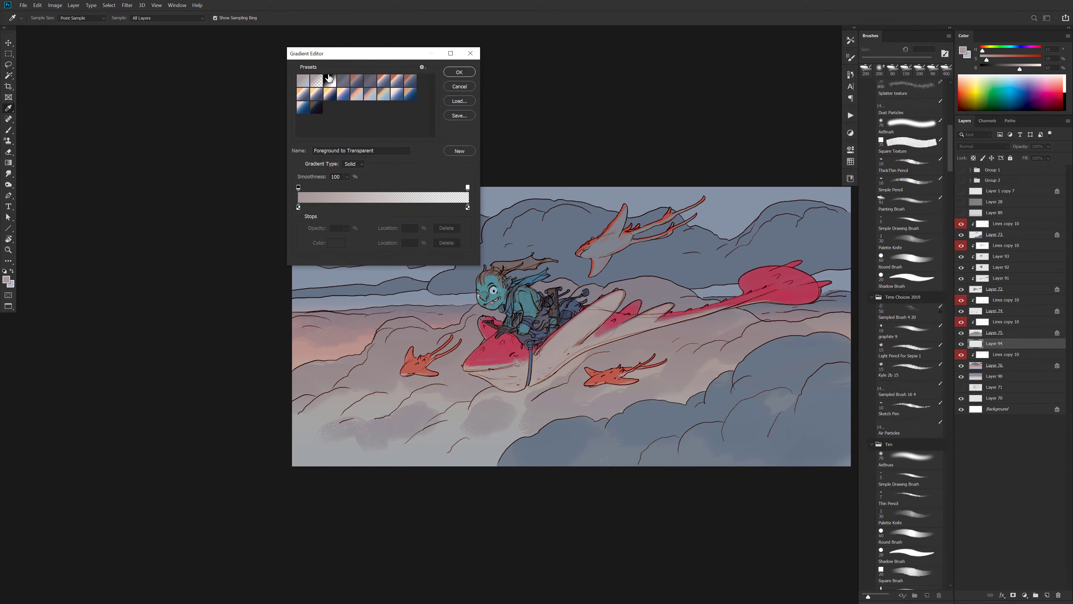
pyautogui.click(459, 72)
pyautogui.moveTo(615, 155); pyautogui.dragTo(635, 447)
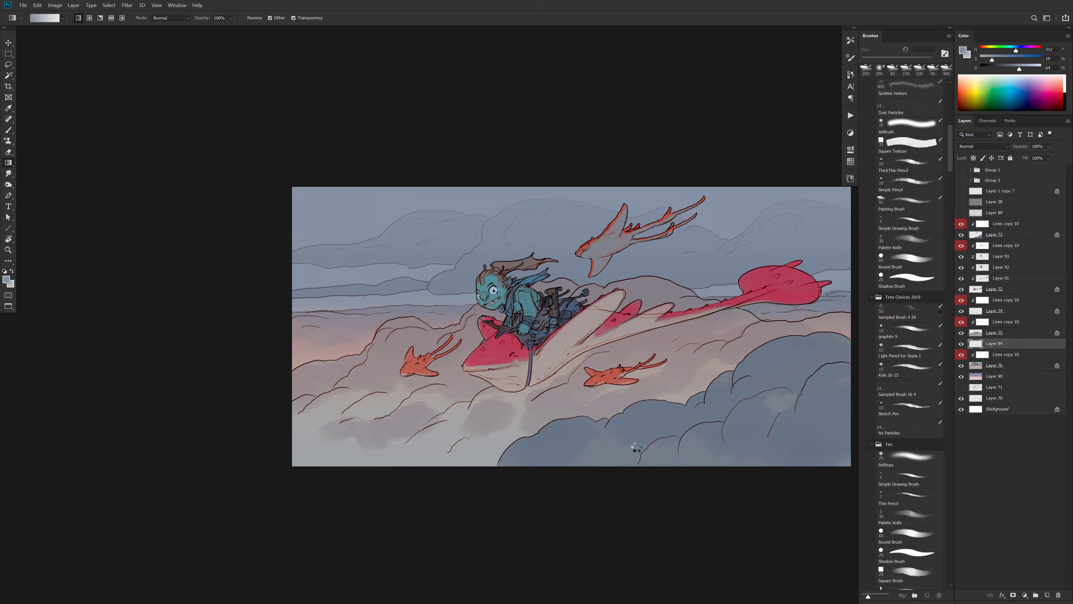
# Replace the distant haze with a pale cyan gradient at saturation 17 and brightness 88, and lower its layer opacity
pyautogui.click(1033, 66)
pyautogui.moveTo(1016, 52); pyautogui.dragTo(1012, 50)
pyautogui.moveTo(643, 157); pyautogui.dragTo(644, 292)
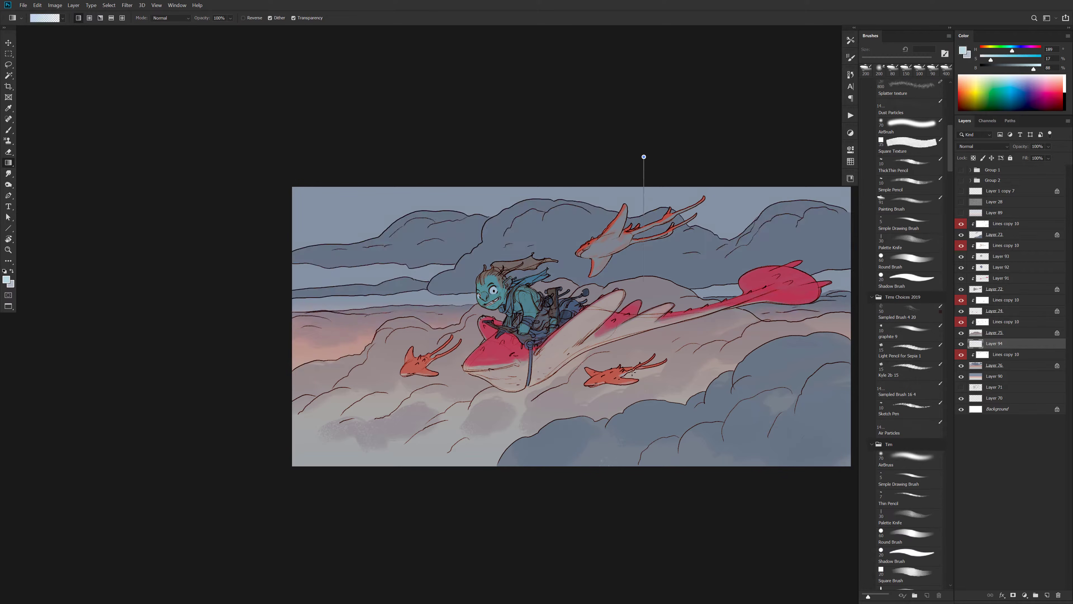
pyautogui.moveTo(643, 469); pyautogui.dragTo(643, 470)
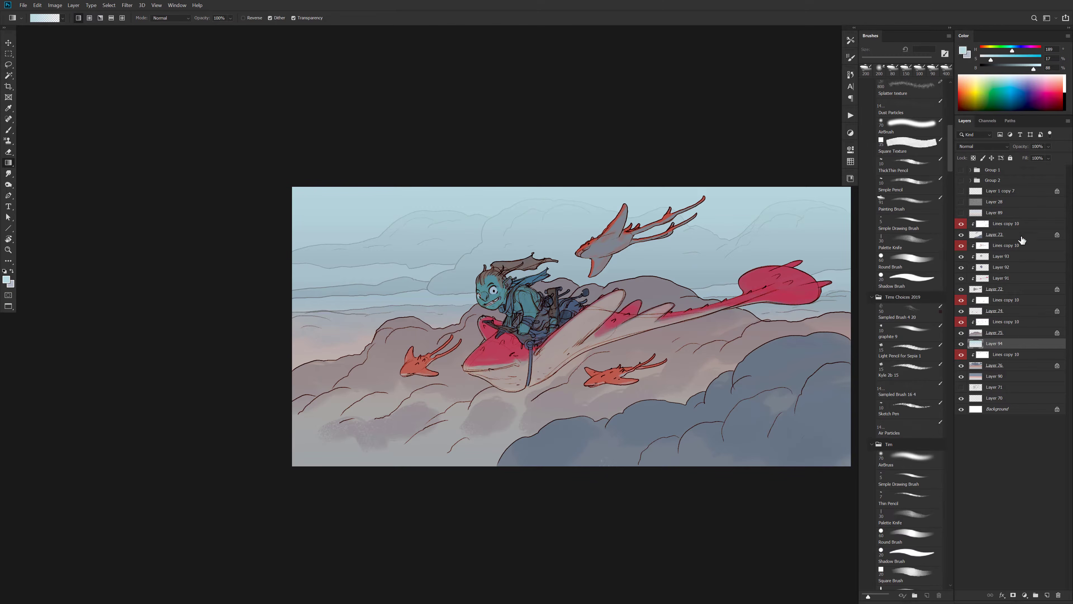
pyautogui.moveTo(1025, 146); pyautogui.dragTo(1014, 146)
# Add a pale cyan haze gradient on a new layer above the Layer 75 clouds' line art and set its opacity to 63%
pyautogui.click(969, 322)
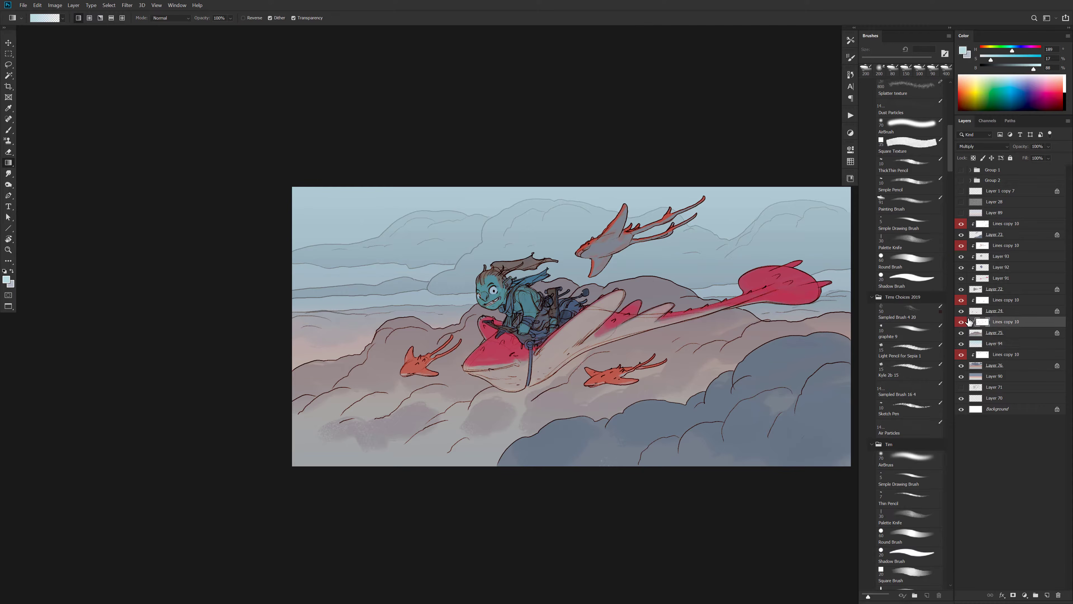
pyautogui.hotkey('ctrl', 'shift', 'alt', 'n')
pyautogui.moveTo(673, 163); pyautogui.dragTo(673, 534)
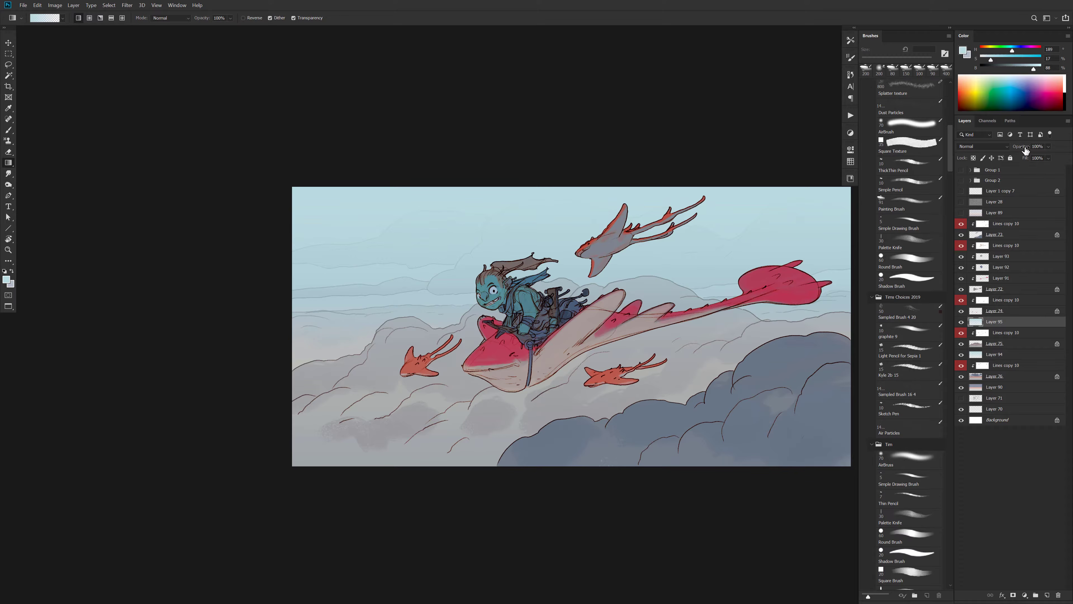
pyautogui.moveTo(1026, 150); pyautogui.dragTo(1014, 150)
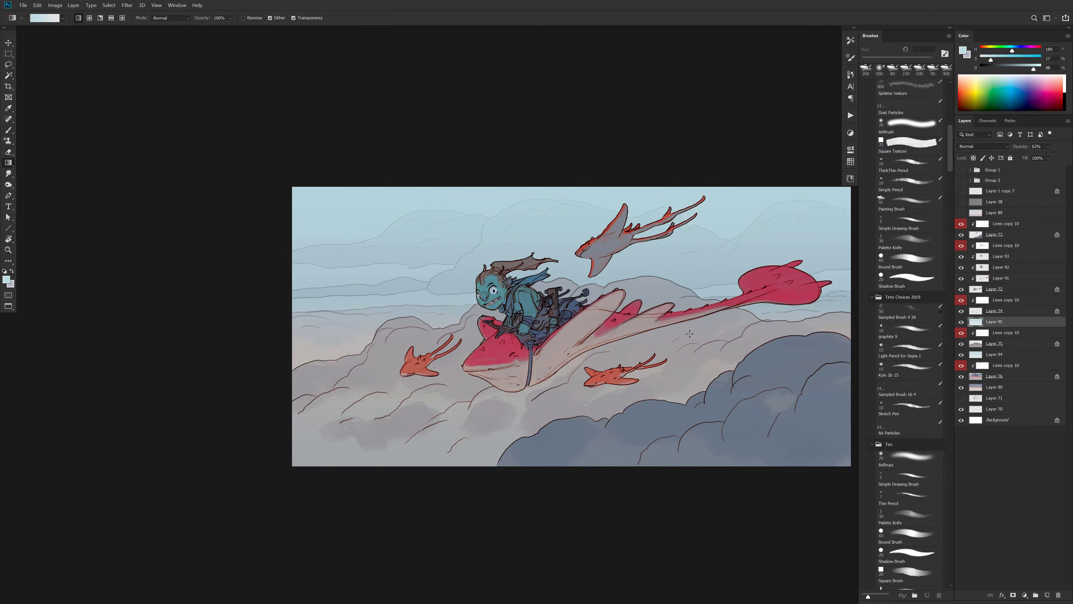
# Stretch the midground haze gradient downward beyond the canvas's lower edge and set its opacity to 34%
pyautogui.hotkey('ctrl', 't')
pyautogui.scroll(-1, 658, 377)
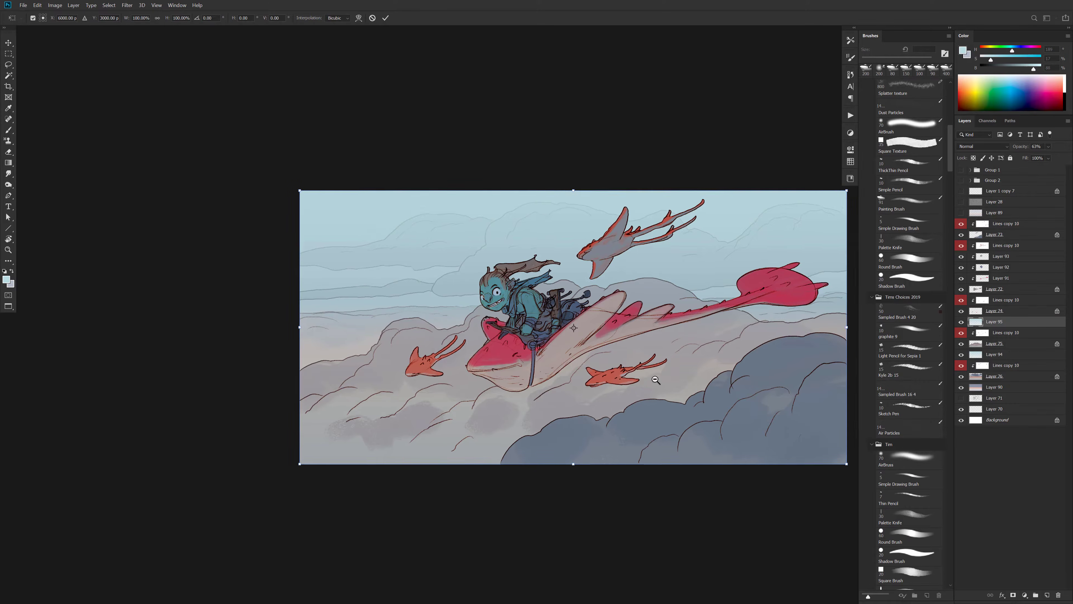
pyautogui.moveTo(646, 398); pyautogui.dragTo(643, 350)
pyautogui.moveTo(592, 397); pyautogui.dragTo(591, 545)
pyautogui.press('Return')
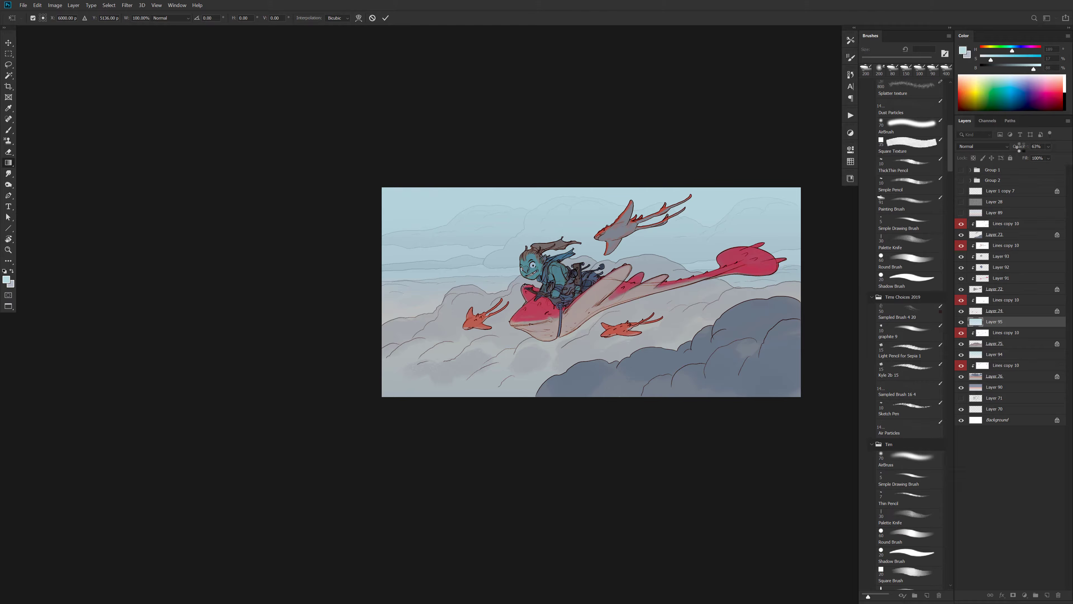
pyautogui.moveTo(1023, 147); pyautogui.dragTo(1013, 150)
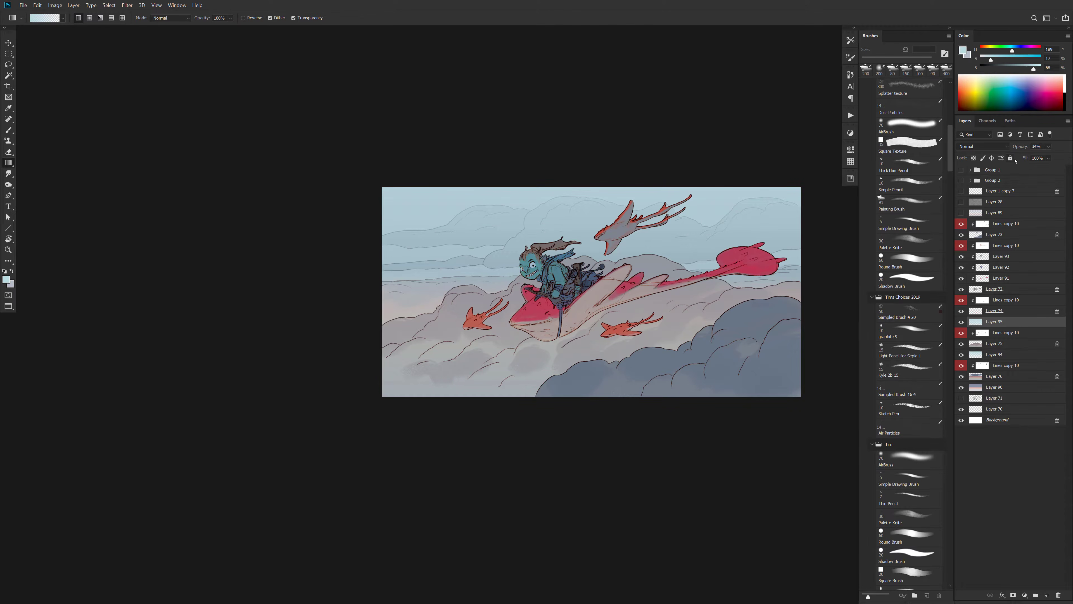
# Add a layer above the small rays' line art and airbrush pale cyan haze over the lower rays with a 2600 px brush
pyautogui.click(992, 303)
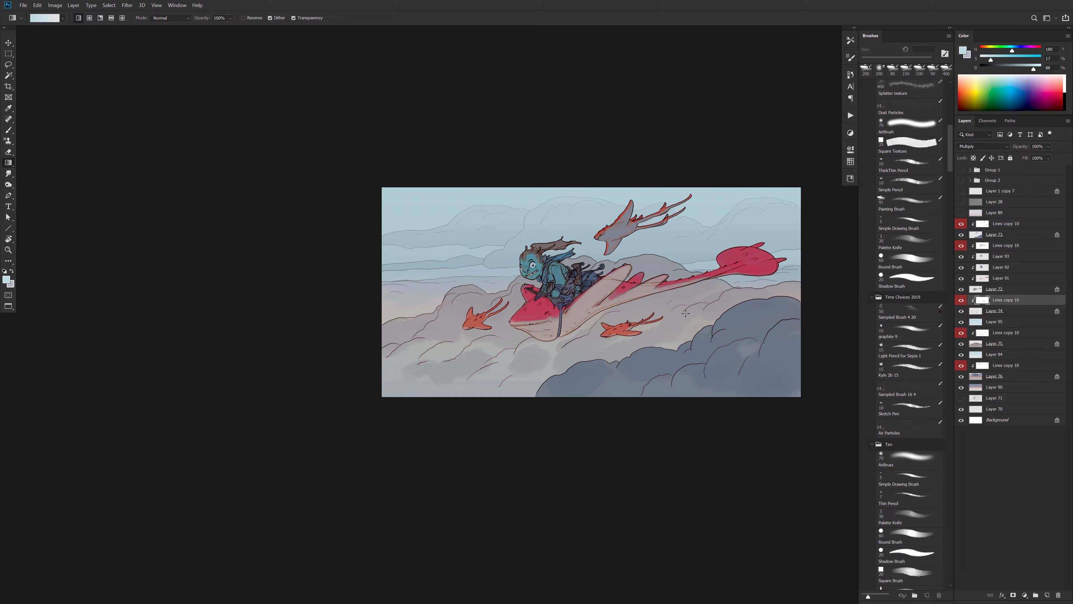
pyautogui.hotkey('ctrl', 'shift', 'alt', 'n')
pyautogui.press('b')
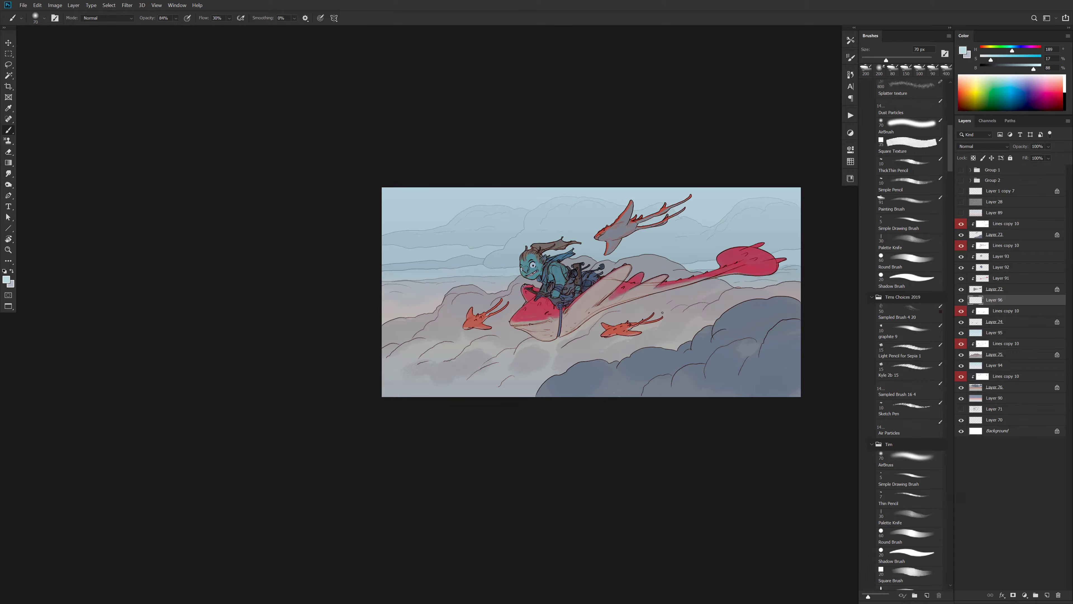
pyautogui.press(']')
pyautogui.press(']')
pyautogui.press(']')
pyautogui.press(']')
pyautogui.press(']')
pyautogui.press(']')
pyautogui.press(']')
pyautogui.press(']')
pyautogui.press(']')
pyautogui.press(']')
pyautogui.press(']')
pyautogui.press(']')
pyautogui.press(']')
pyautogui.press(']')
pyautogui.press(']')
pyautogui.press(']')
pyautogui.press(']')
pyautogui.press(']')
pyautogui.press(']')
pyautogui.press(']')
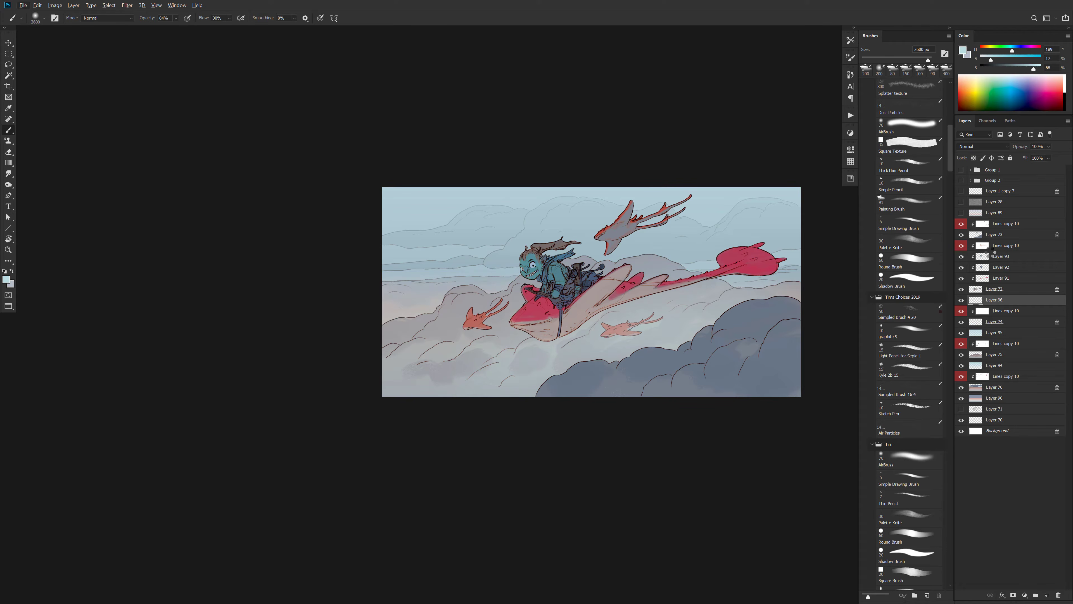
# Add a layer clipped to the small rays and airbrush a sampled blue-grey at saturation 20, brightness 52 over the two lower rays
pyautogui.click(983, 312)
pyautogui.hotkey('ctrl', 'shift', 'alt', 'n')
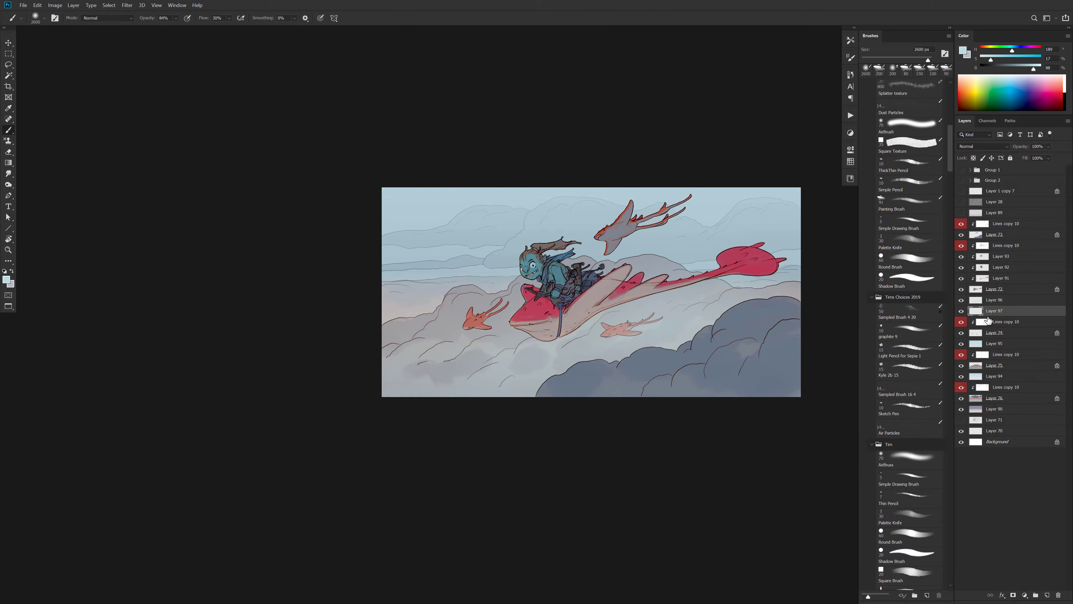
pyautogui.keyDown('alt'); pyautogui.click(986, 313); pyautogui.keyUp('alt')
pyautogui.keyDown('alt'); pyautogui.click(743, 321); pyautogui.keyUp('alt')
pyautogui.moveTo(596, 338); pyautogui.dragTo(578, 344)
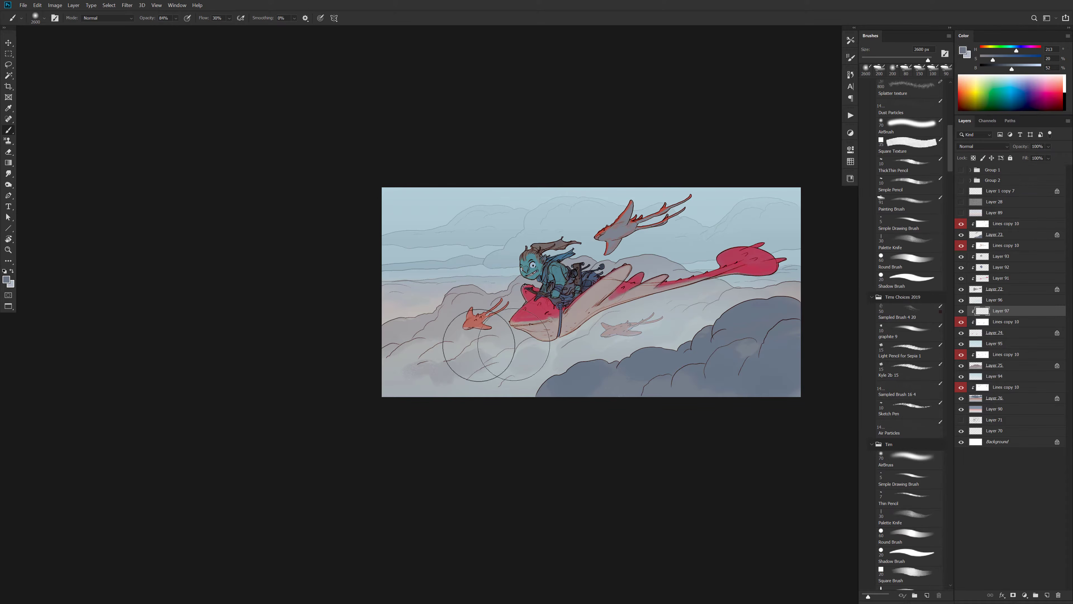
pyautogui.moveTo(494, 312); pyautogui.dragTo(431, 362)
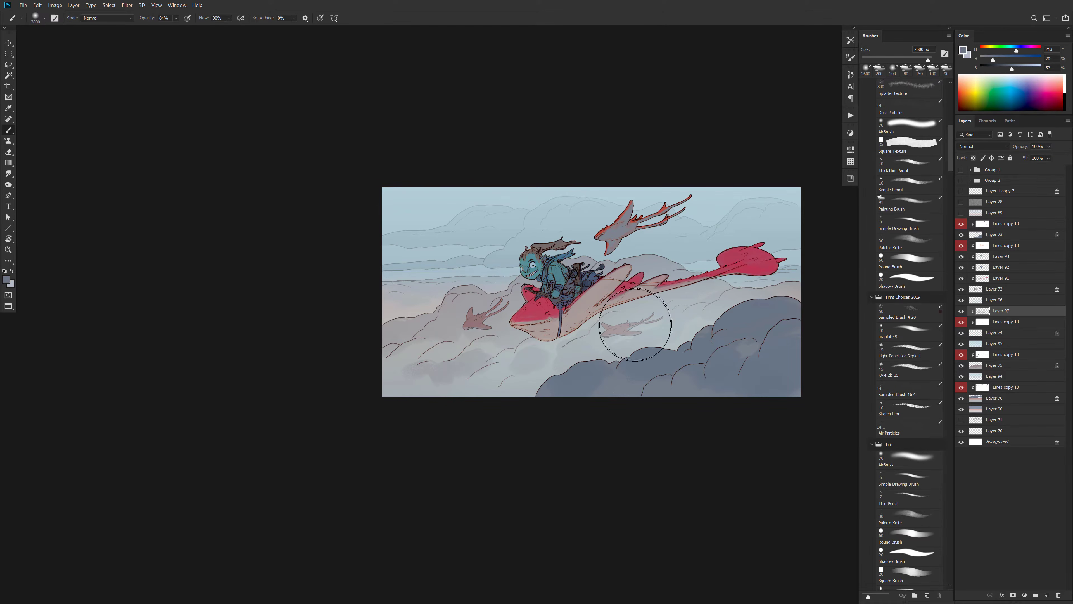
# Erase part of the blue-grey tint and haze over the two lower rays with a 1200 px soft eraser
pyautogui.press('e')
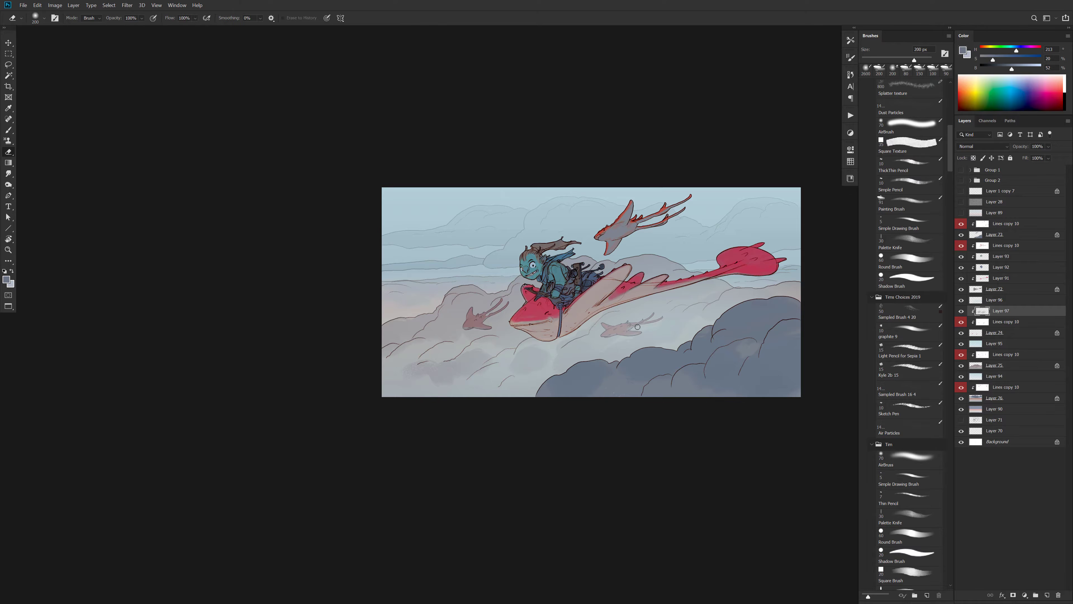
pyautogui.press(']')
pyautogui.press(']')
pyautogui.press(']')
pyautogui.press(']')
pyautogui.moveTo(630, 325); pyautogui.dragTo(605, 334)
pyautogui.click(981, 301)
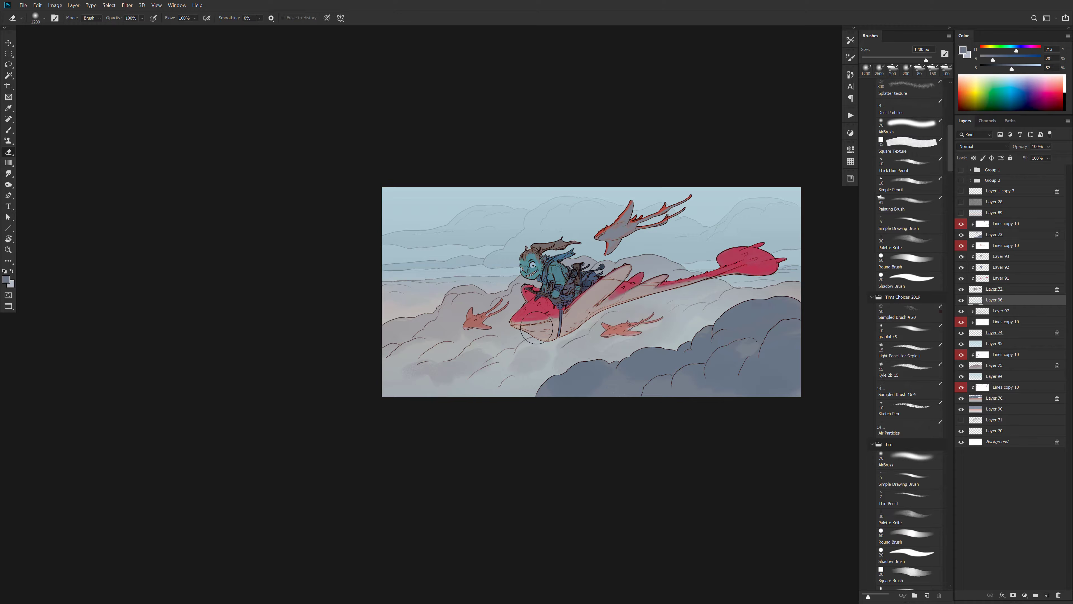
# Add a new layer above the large ray and rider's line art and take up the Gradient tool
pyautogui.click(995, 247)
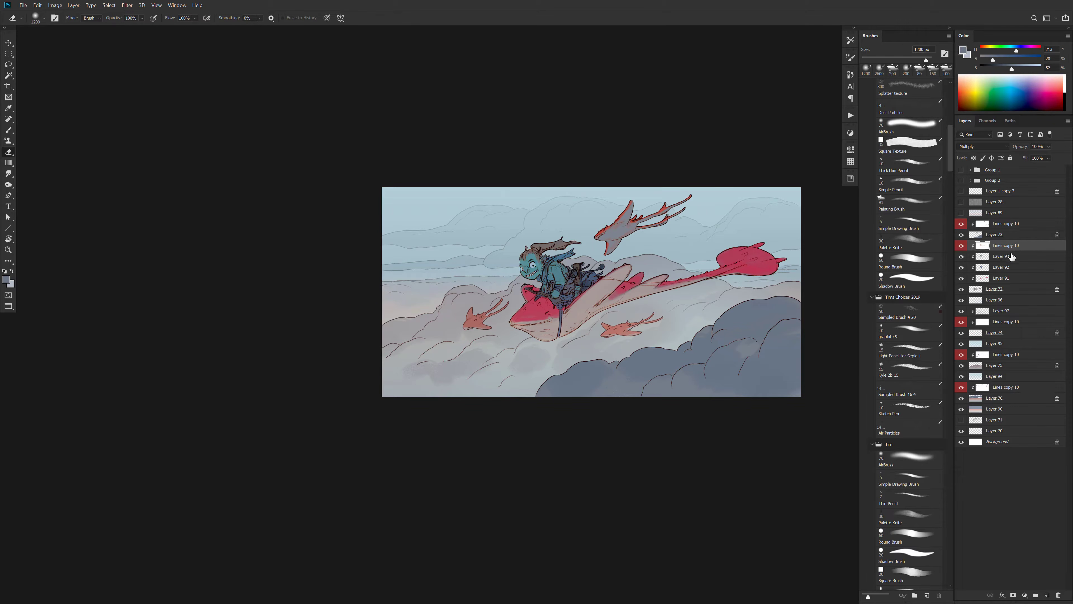
pyautogui.hotkey('ctrl', 'shift', 'alt', 'n')
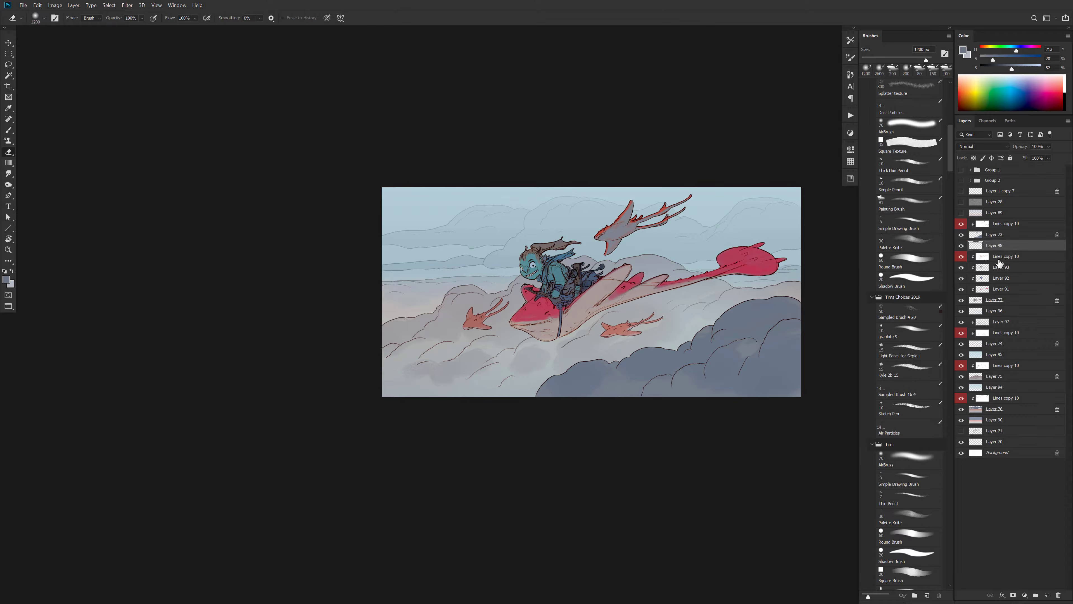
pyautogui.press('g')
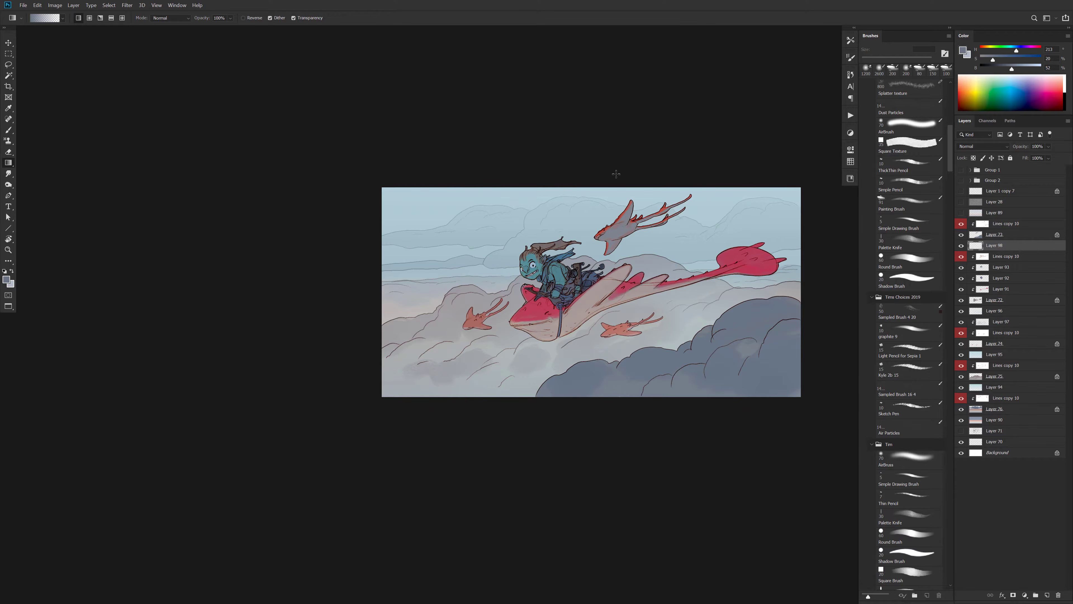
pyautogui.press('x')
pyautogui.moveTo(612, 281); pyautogui.dragTo(623, 511)
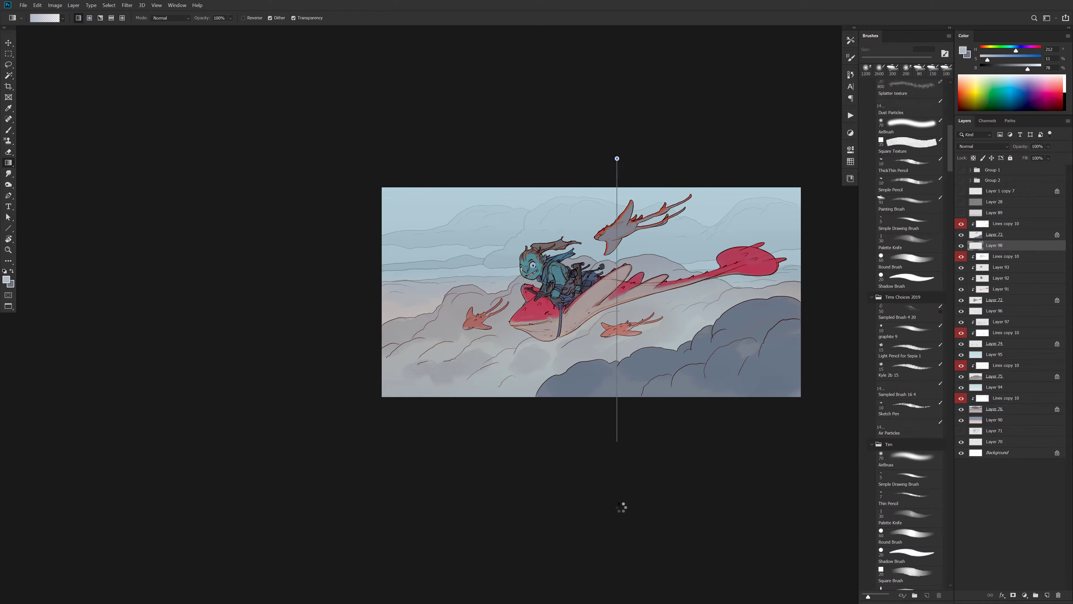
pyautogui.hotkey('ctrl', 'z')
# Draw a vertical haze gradient on the new layer from above to below the canvas in pale blue sampled from the sky
pyautogui.keyDown('alt'); pyautogui.click(706, 208); pyautogui.keyUp('alt')
pyautogui.moveTo(630, 169); pyautogui.dragTo(627, 484)
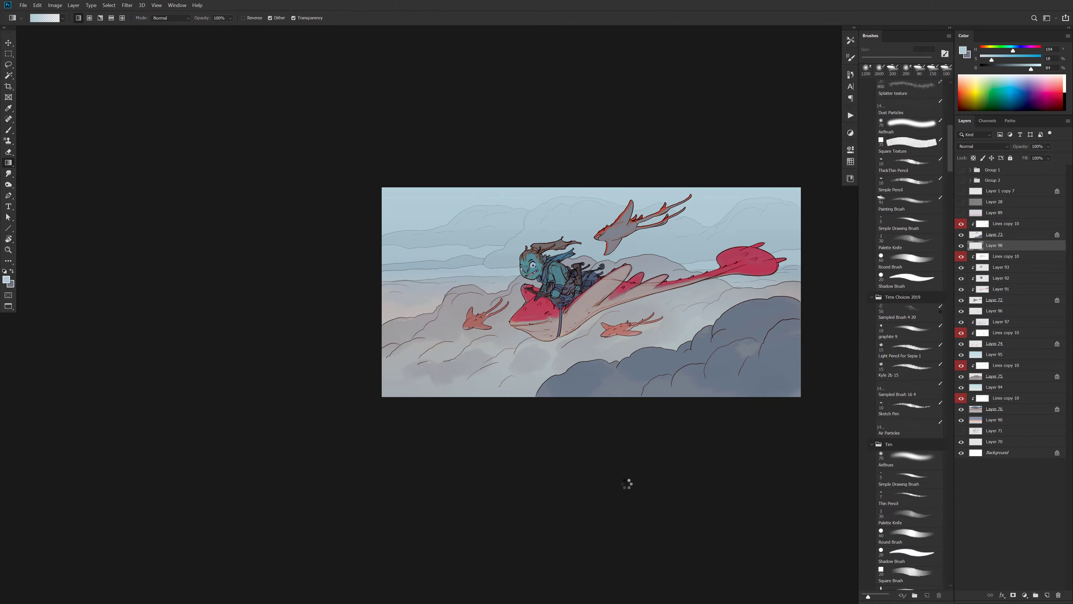
pyautogui.moveTo(664, 335); pyautogui.dragTo(631, 302)
pyautogui.scroll(3, 632, 303)
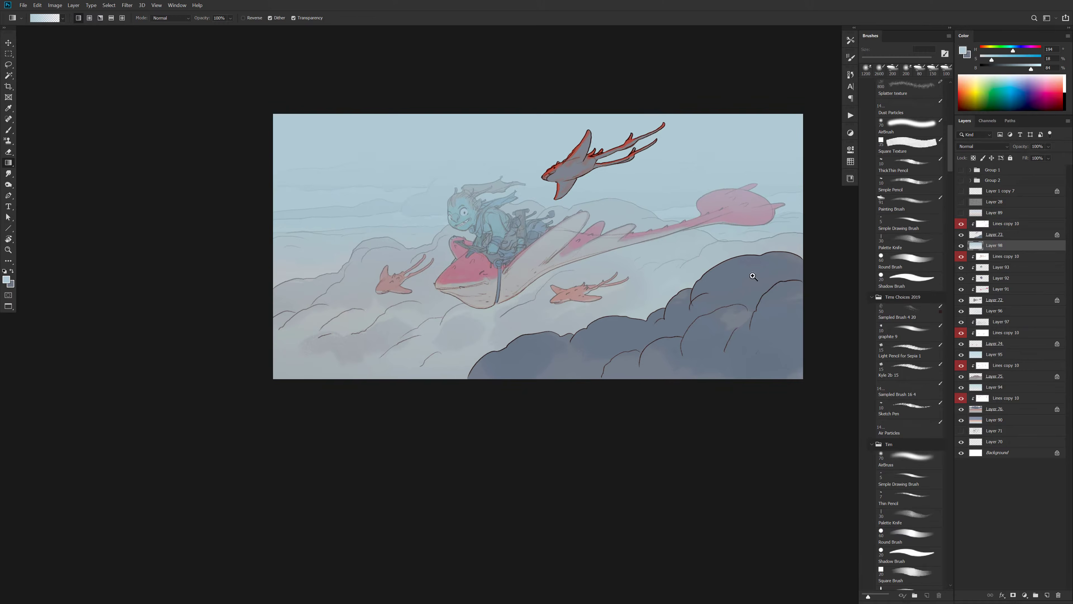
# Set the new haze gradient's opacity to 54% and clip it to the large ray and rider
pyautogui.moveTo(1023, 150); pyautogui.dragTo(1010, 149)
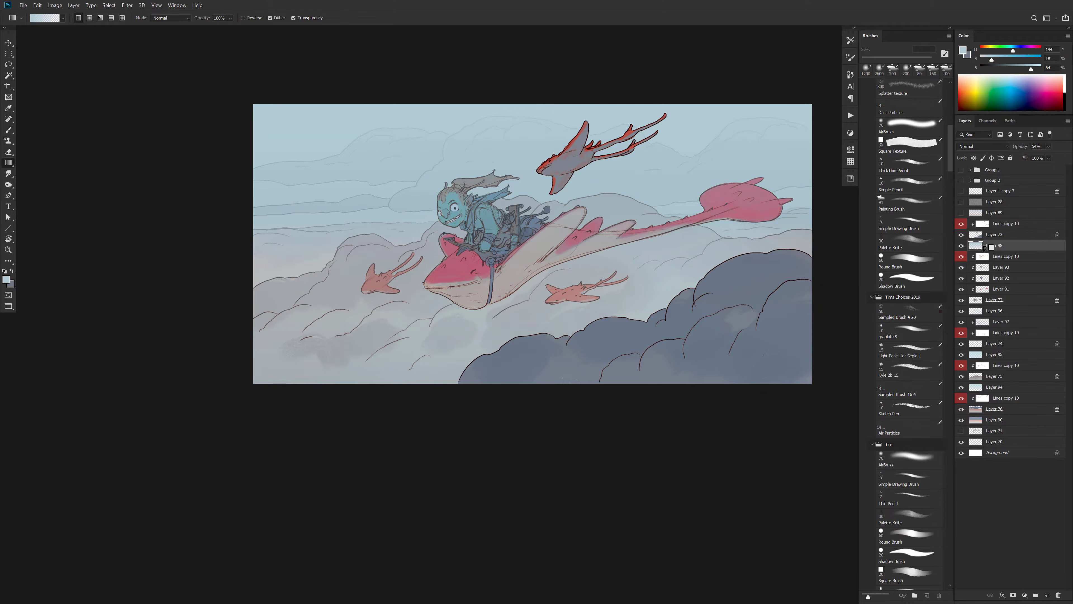
pyautogui.keyDown('alt'); pyautogui.click(985, 249); pyautogui.keyUp('alt')
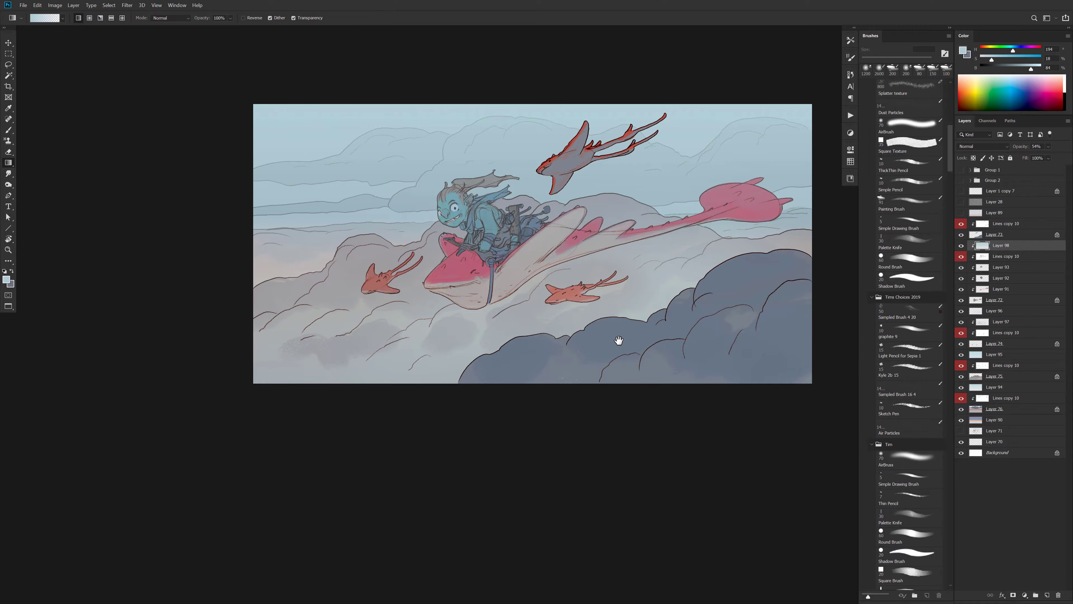
pyautogui.moveTo(619, 341); pyautogui.dragTo(609, 349)
pyautogui.press('e')
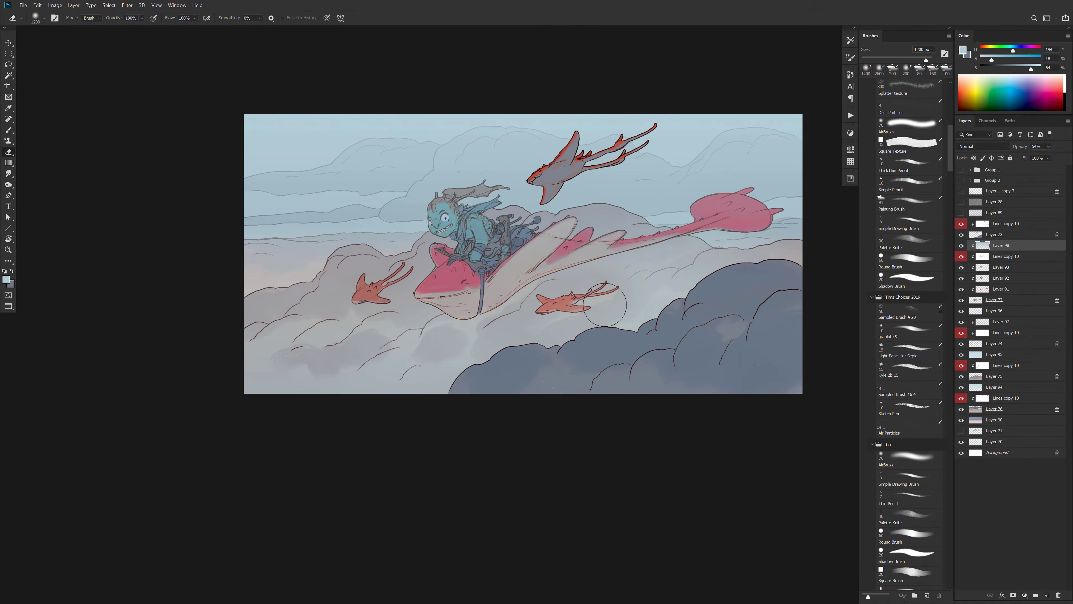
pyautogui.keyDown('alt'); pyautogui.click(503, 237); pyautogui.keyUp('alt')
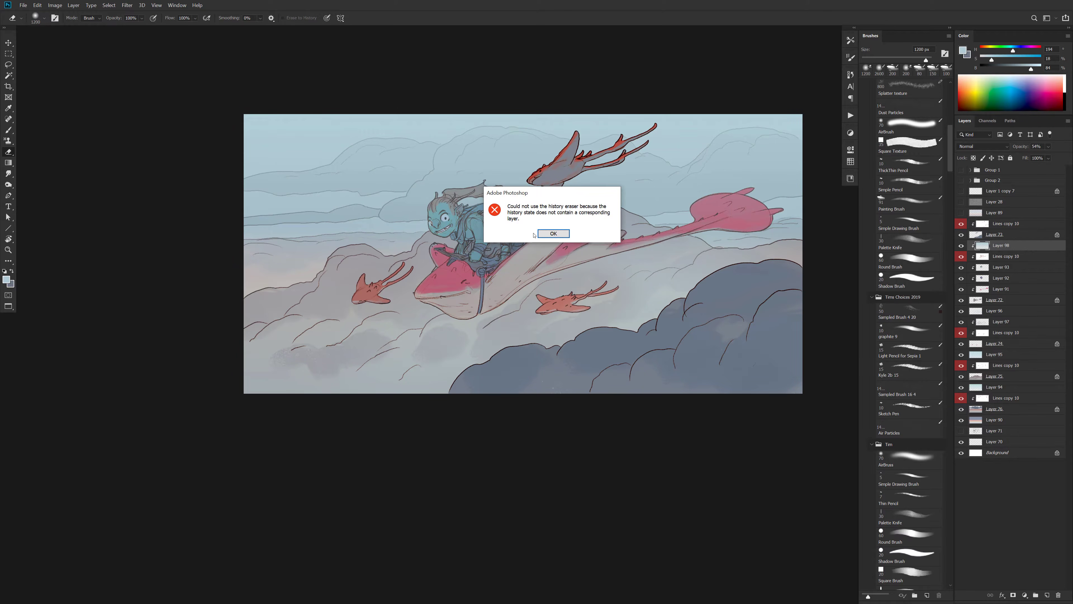
pyautogui.press('Return')
# Hide the clipped haze gradient and add a clipped layer between the large ray's colour layers and its line art for airbrushing
pyautogui.click(962, 246)
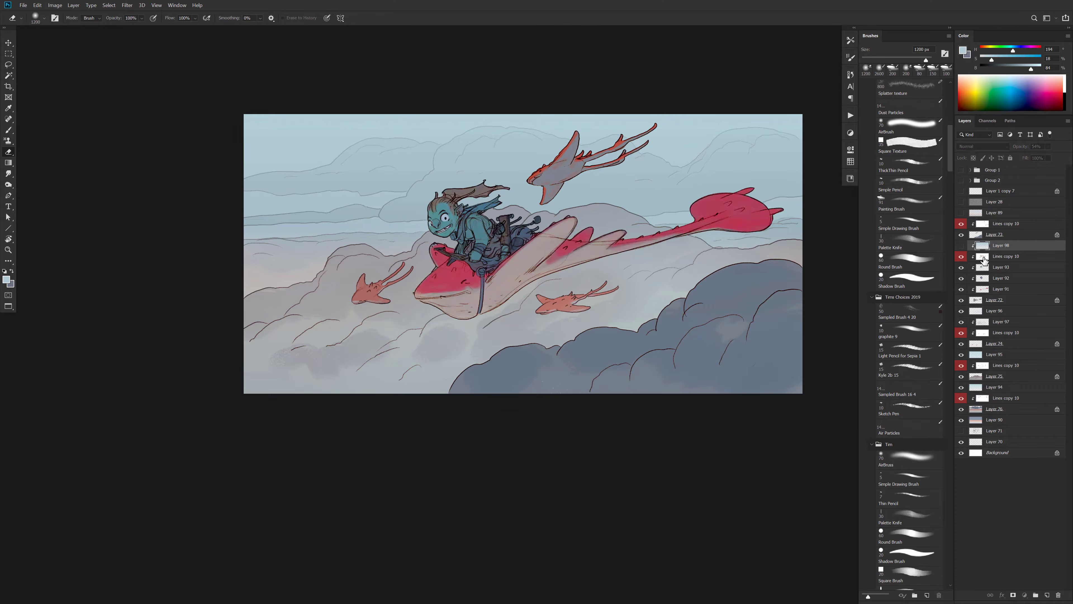
pyautogui.click(987, 258)
pyautogui.click(987, 268)
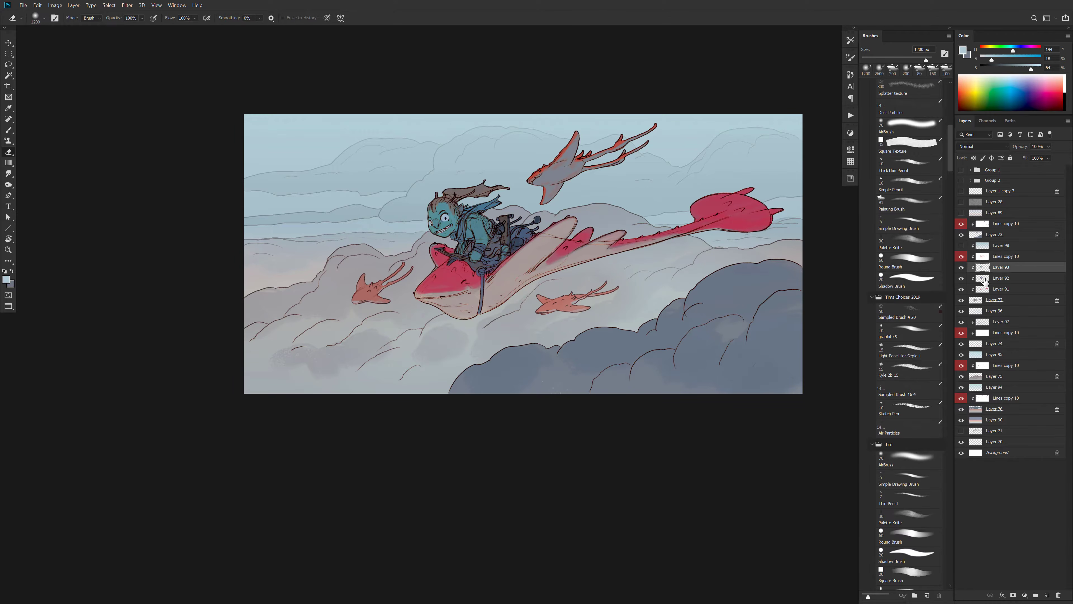
pyautogui.hotkey('ctrl', 'shift', 'alt', 'n')
pyautogui.press('b')
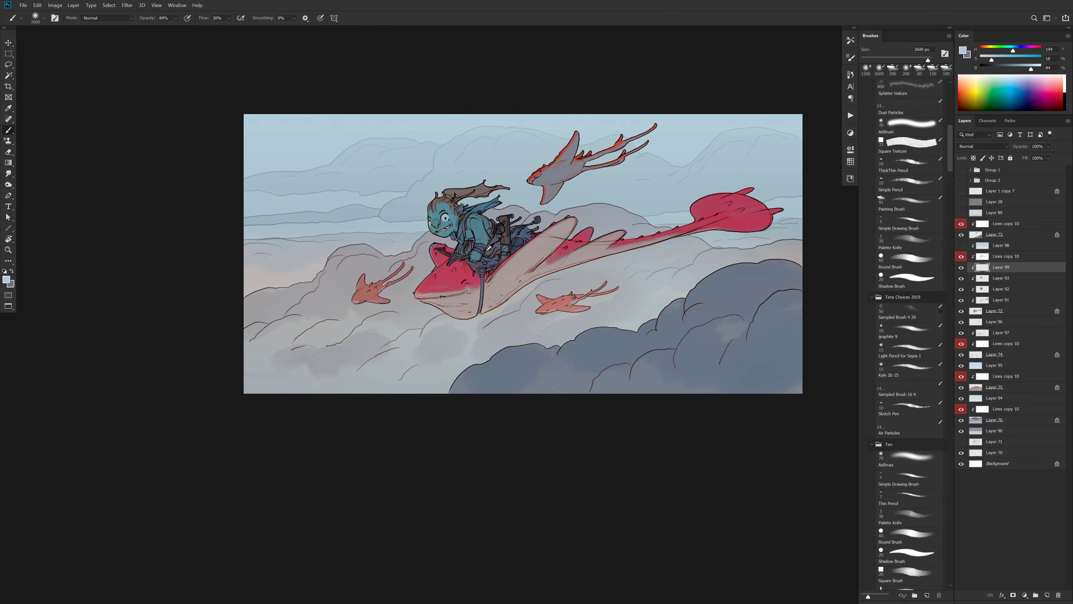
pyautogui.keyDown('alt'); pyautogui.click(468, 264); pyautogui.keyUp('alt')
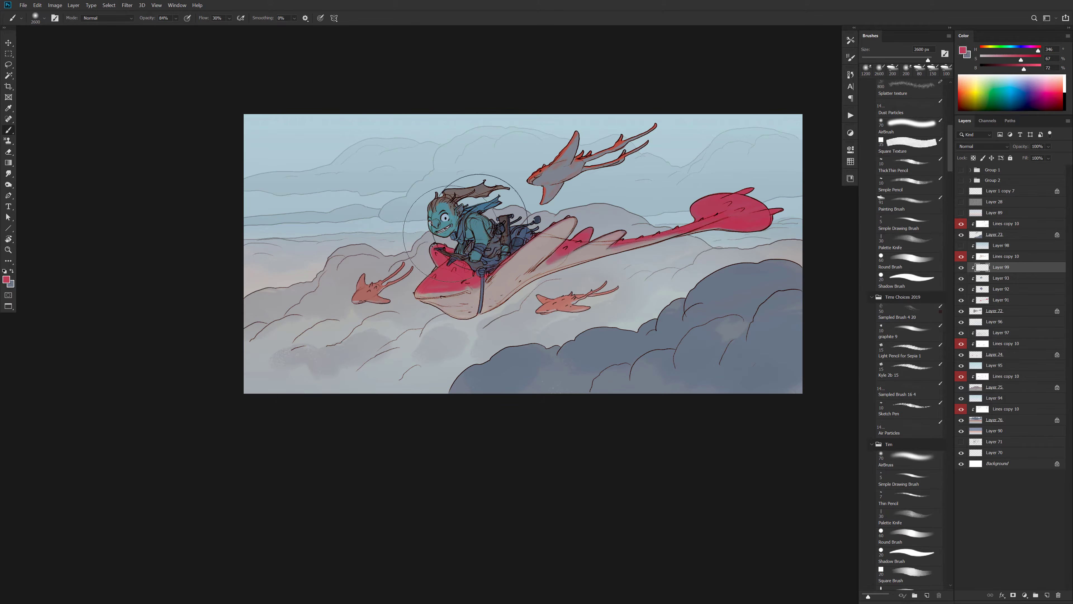
pyautogui.moveTo(520, 183)
pyautogui.mouseDown()
pyautogui.moveTo(415, 250)
pyautogui.moveTo(431, 281)
pyautogui.moveTo(561, 210)
pyautogui.mouseUp()
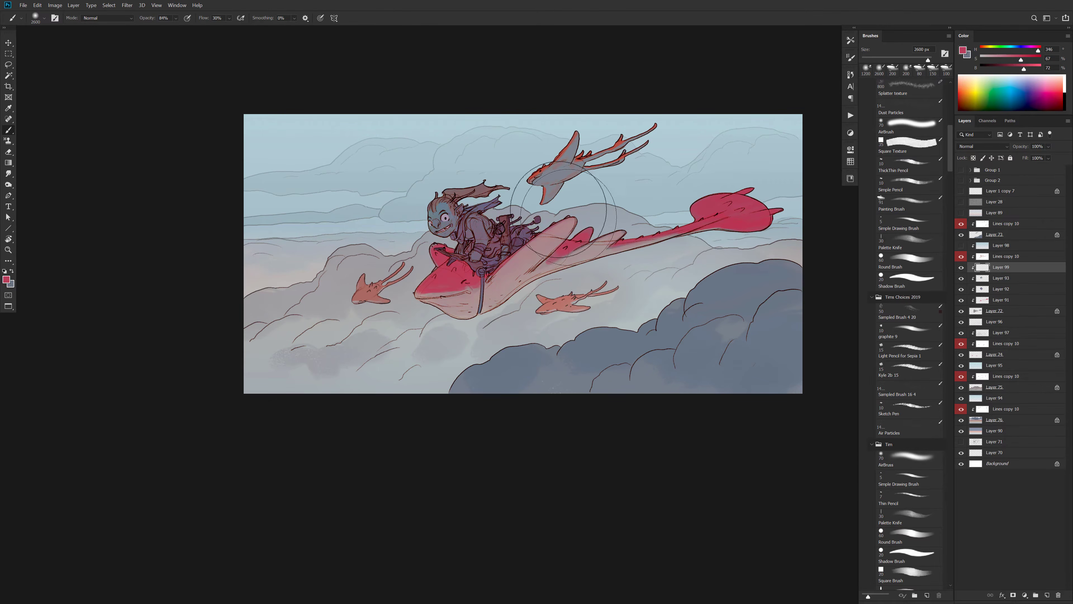
pyautogui.hotkey('ctrl', 'z')
# Airbrush sampled pale sky-blue haze over the large ray at 2600 px, and erase part of it over head, rider and tail at 1200 px
pyautogui.keyDown('alt'); pyautogui.click(560, 126); pyautogui.keyUp('alt')
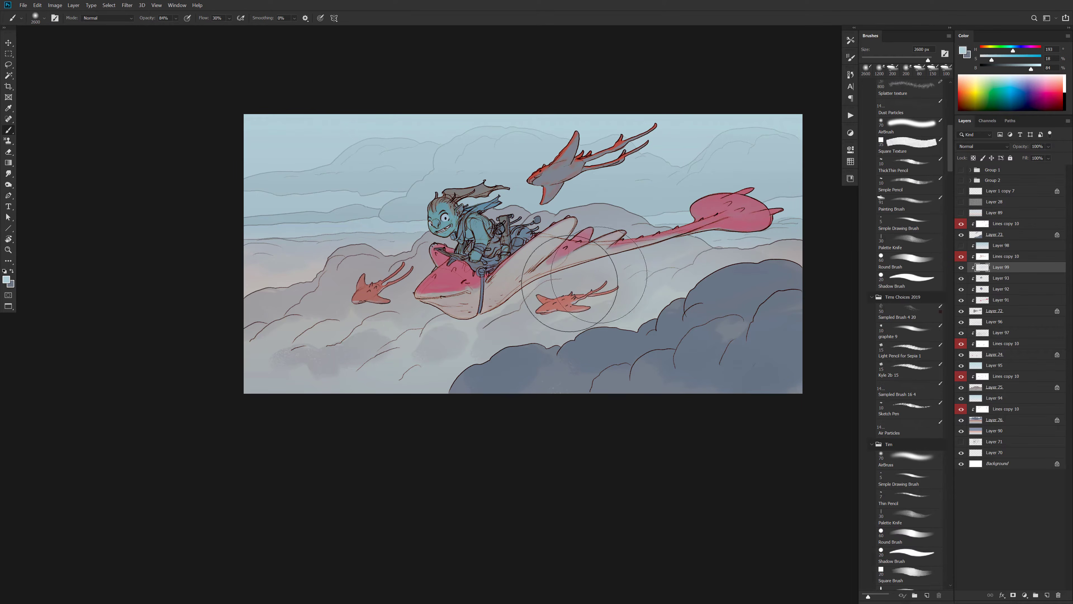
pyautogui.moveTo(535, 326); pyautogui.dragTo(534, 330)
pyautogui.press('e')
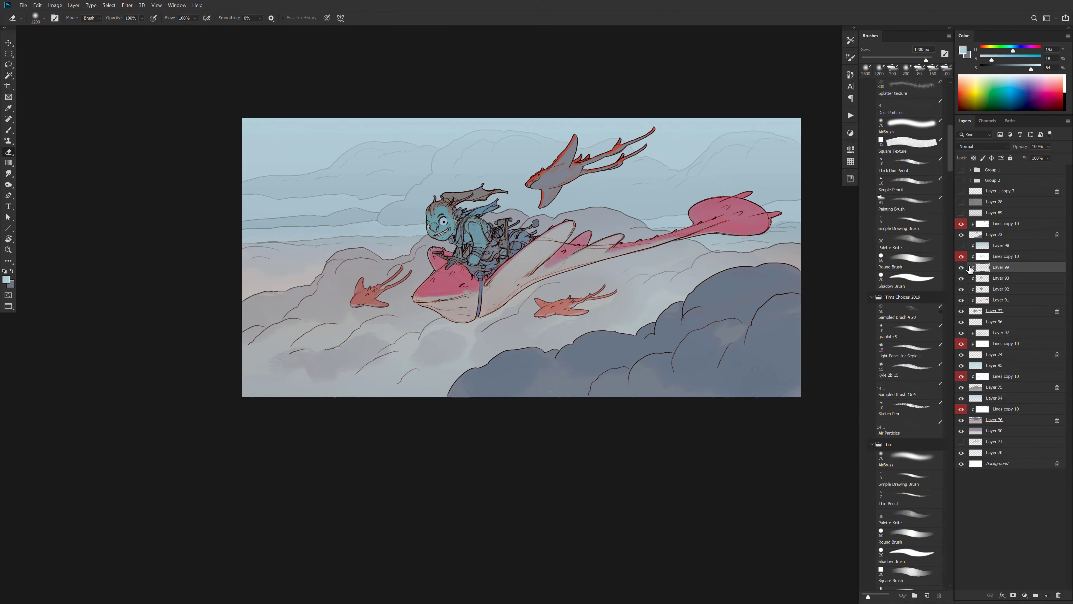
pyautogui.moveTo(465, 230)
pyautogui.mouseDown()
pyautogui.moveTo(487, 221)
pyautogui.moveTo(440, 238)
pyautogui.moveTo(498, 242)
pyautogui.moveTo(477, 263)
pyautogui.moveTo(444, 218)
pyautogui.moveTo(442, 296)
pyautogui.mouseUp()
pyautogui.moveTo(710, 228); pyautogui.dragTo(744, 213)
# Add a clipped layer above the large ray's line art and airbrush blue-grey sampled from the foreground cloud, saturation 22, brightness 52, over the ray
pyautogui.click(985, 252)
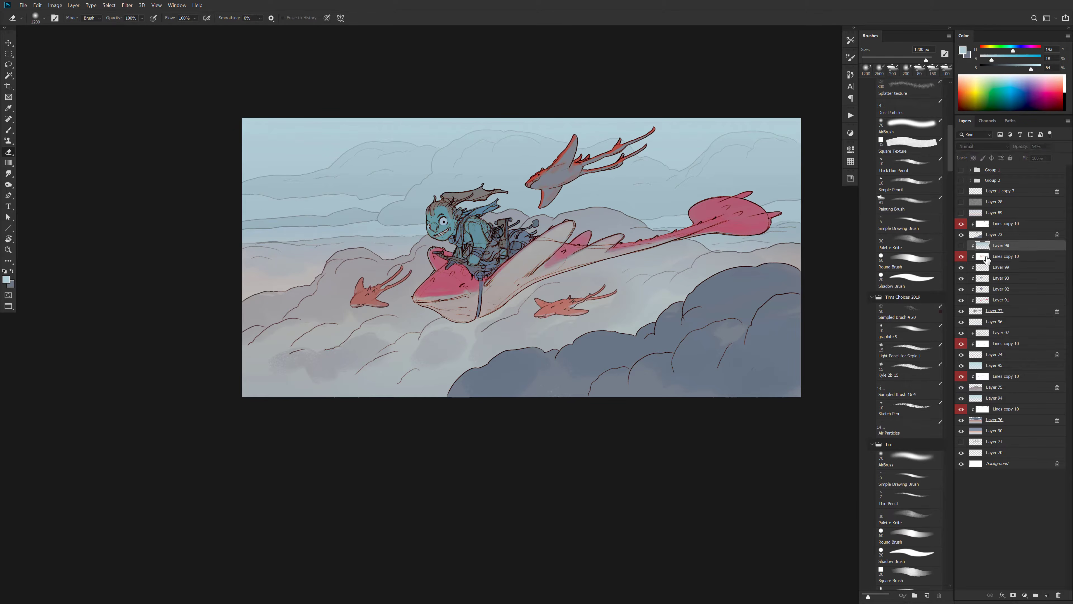
pyautogui.hotkey('ctrl', 'shift', 'alt', 'n')
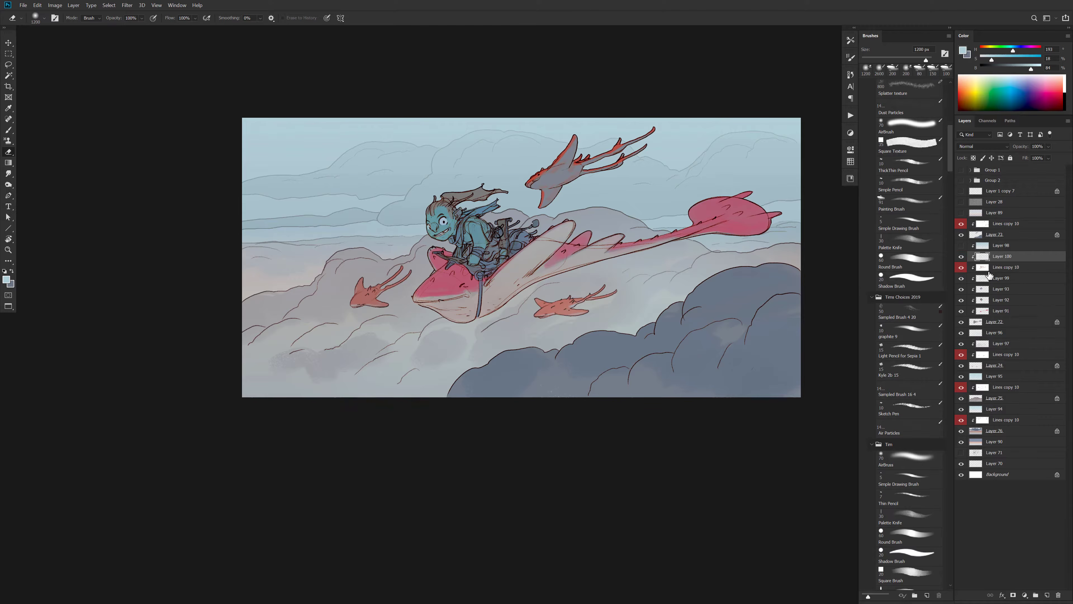
pyautogui.press('b')
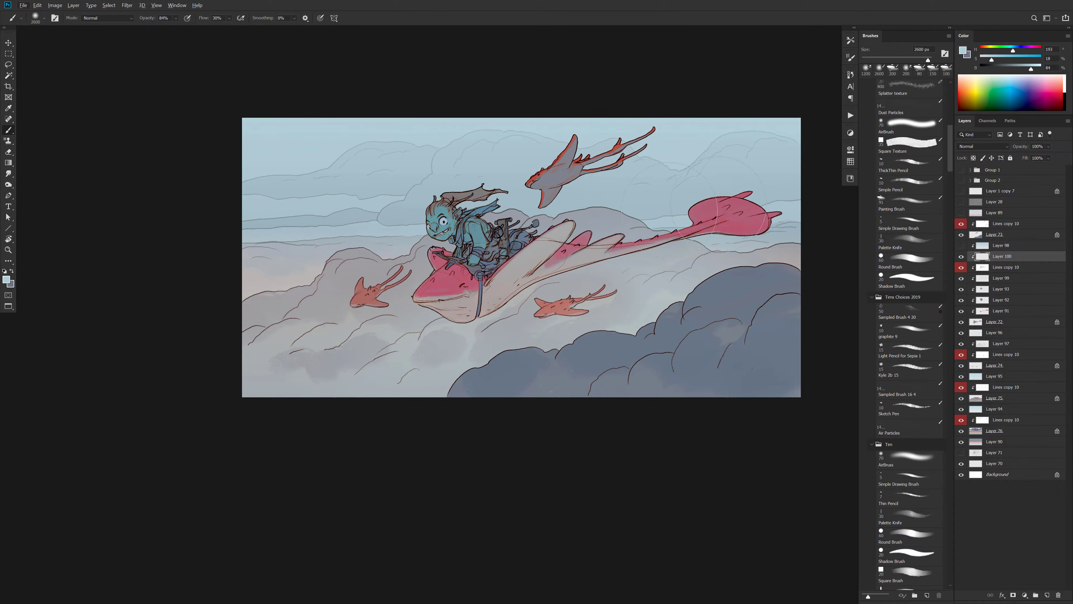
pyautogui.keyDown('alt'); pyautogui.click(455, 275); pyautogui.keyUp('alt')
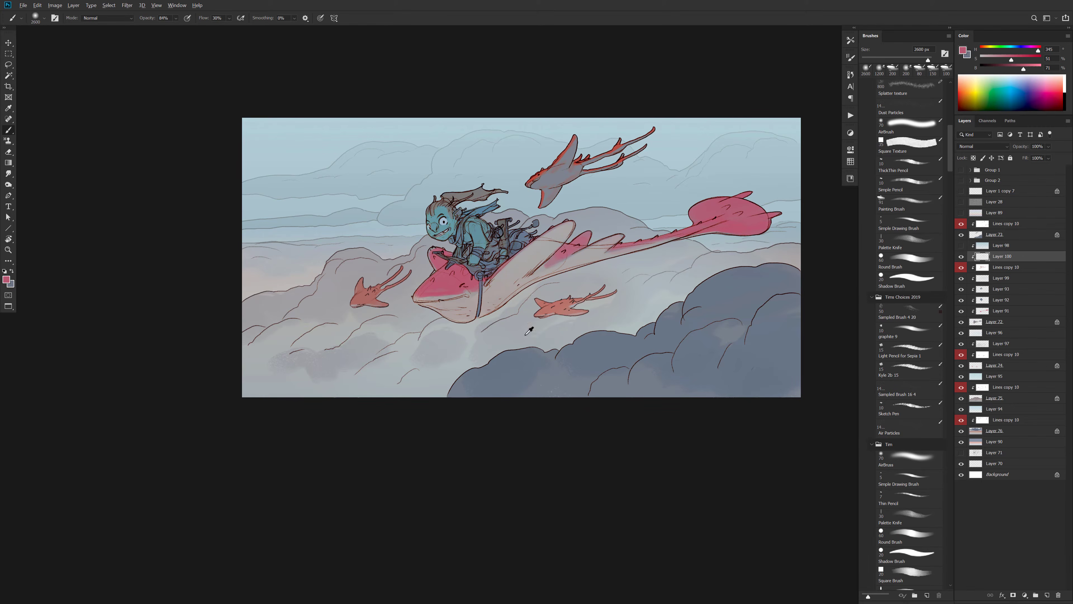
pyautogui.keyDown('alt'); pyautogui.click(525, 368); pyautogui.keyUp('alt')
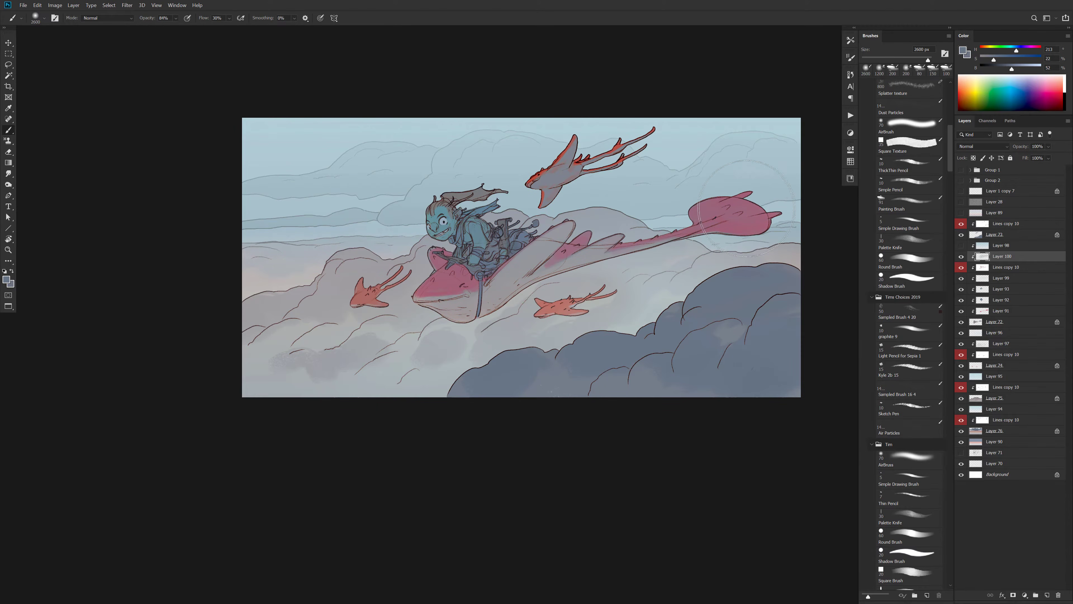
# Erase the blue-grey tint over the rider and the ray's head with a 1200 px soft eraser
pyautogui.press('e')
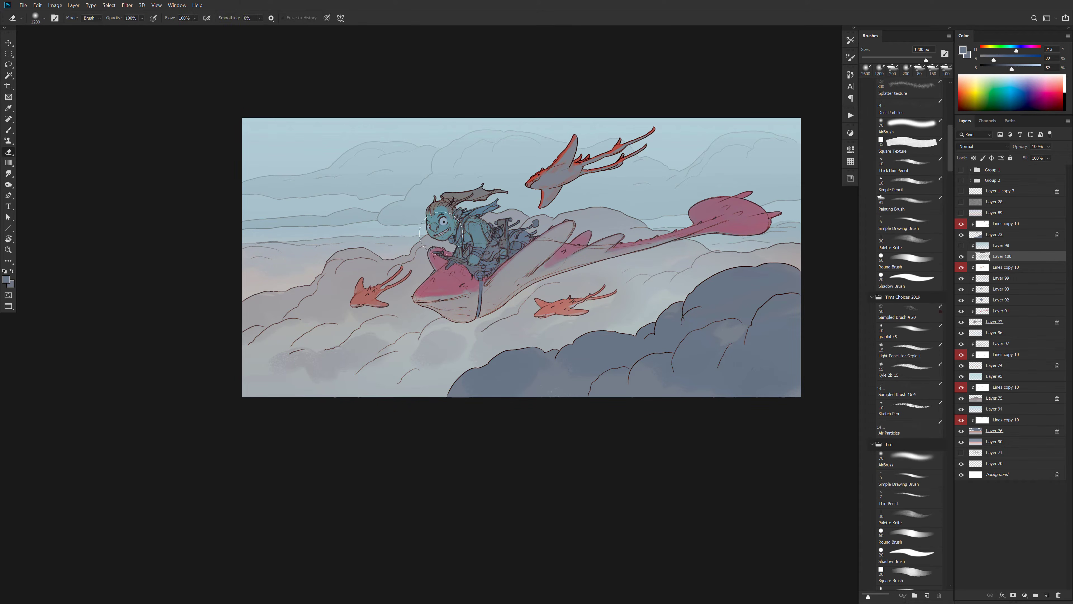
pyautogui.moveTo(449, 244)
pyautogui.mouseDown()
pyautogui.moveTo(486, 236)
pyautogui.moveTo(474, 260)
pyautogui.moveTo(498, 272)
pyautogui.moveTo(471, 270)
pyautogui.mouseUp()
pyautogui.moveTo(453, 211)
pyautogui.mouseDown()
pyautogui.moveTo(487, 245)
pyautogui.moveTo(442, 259)
pyautogui.moveTo(514, 221)
pyautogui.moveTo(442, 275)
pyautogui.moveTo(504, 250)
pyautogui.moveTo(488, 225)
pyautogui.mouseUp()
# Compare the large ray with and without the blue-grey tint layer and leave that layer hidden
pyautogui.click(961, 257)
pyautogui.click(962, 257)
pyautogui.click(961, 257)
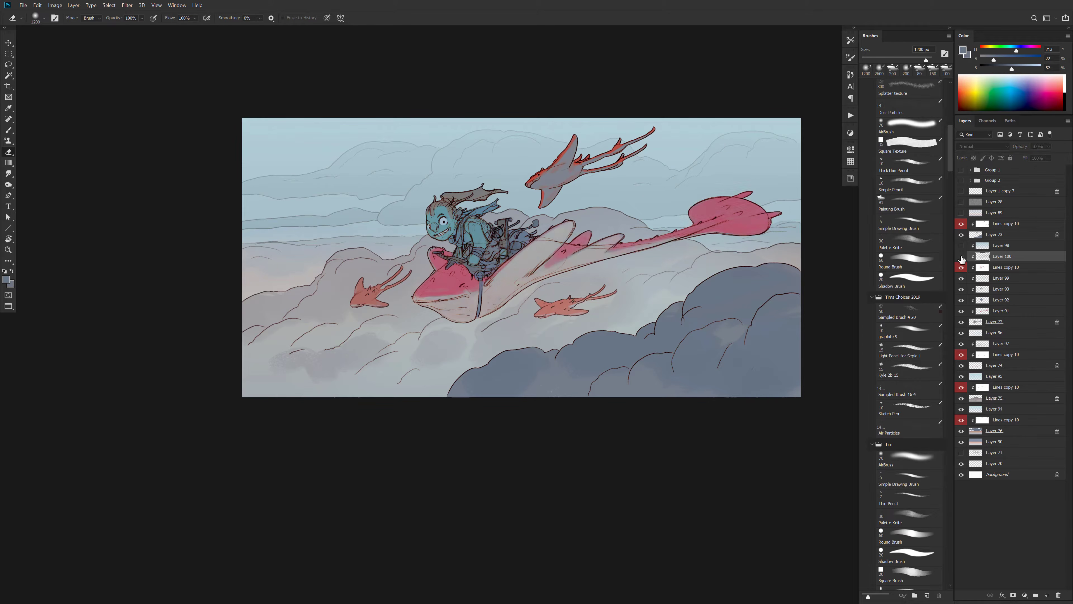
pyautogui.click(961, 258)
pyautogui.click(962, 257)
pyautogui.click(962, 258)
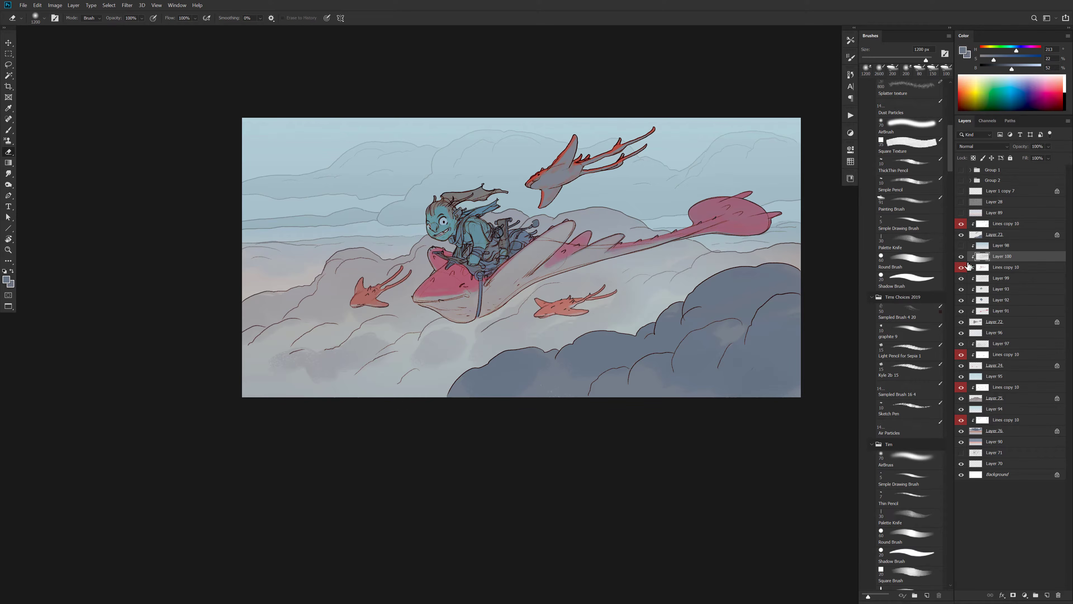
pyautogui.click(961, 257)
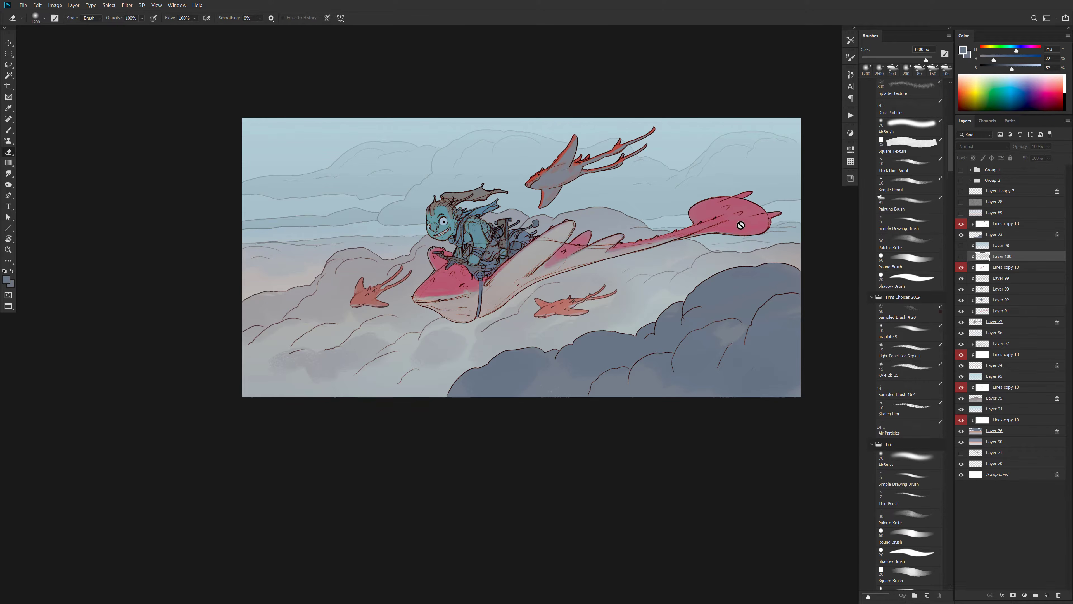
# Compare the picture with and without the small rays' haze and the midground haze, and hide the small rays' blue-grey tint layer
pyautogui.click(961, 333)
pyautogui.click(961, 333)
pyautogui.click(962, 377)
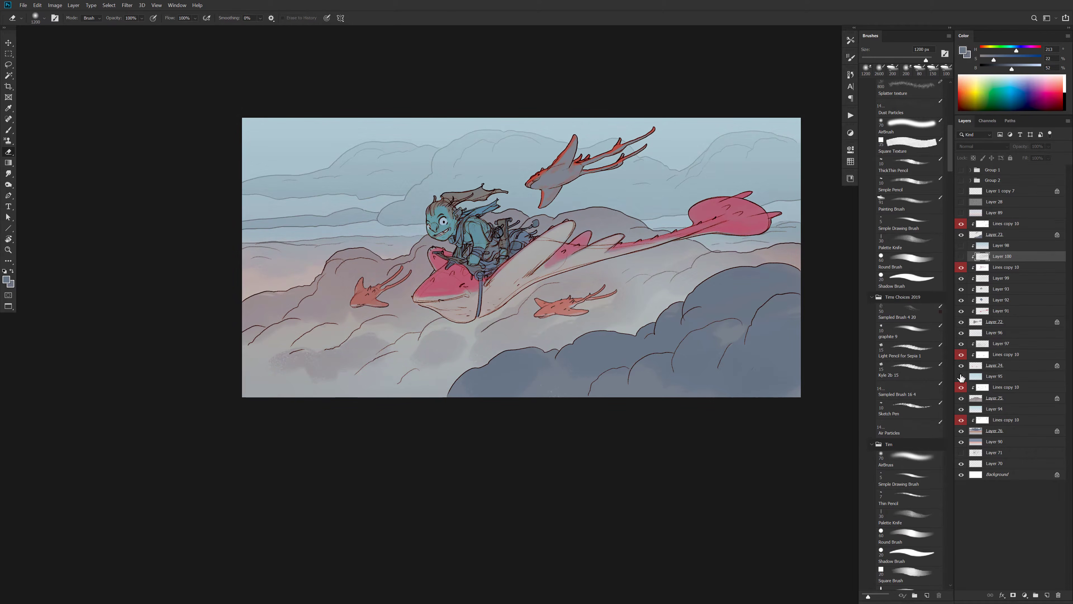
pyautogui.click(962, 376)
pyautogui.click(979, 378)
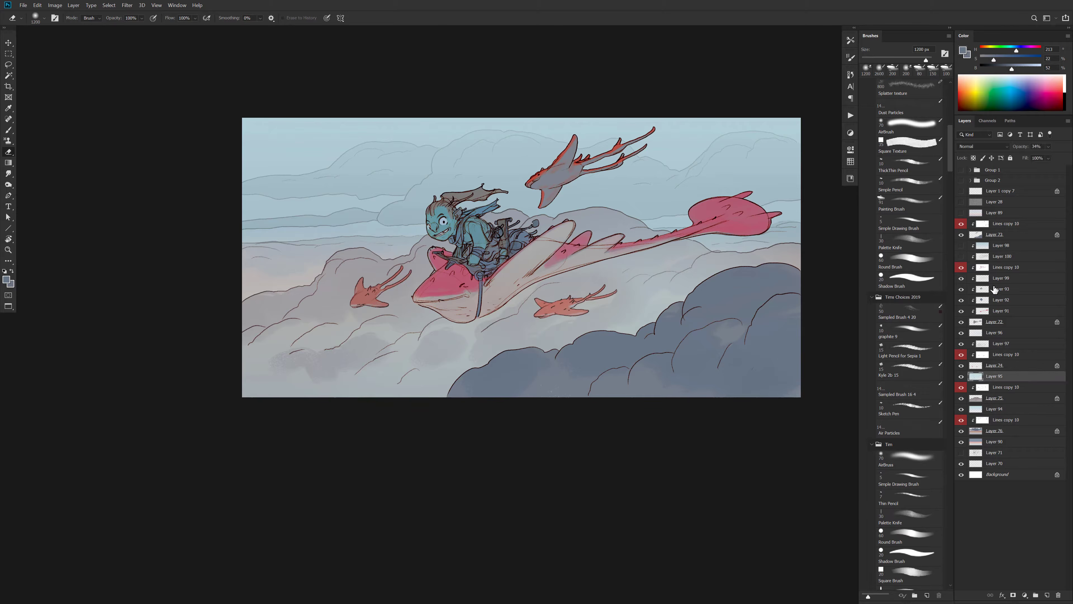
pyautogui.click(962, 334)
pyautogui.click(961, 334)
pyautogui.click(961, 344)
# Duplicate the large ray's haze gradient to an unclipped layer above the foreground cloud's line art
pyautogui.click(961, 246)
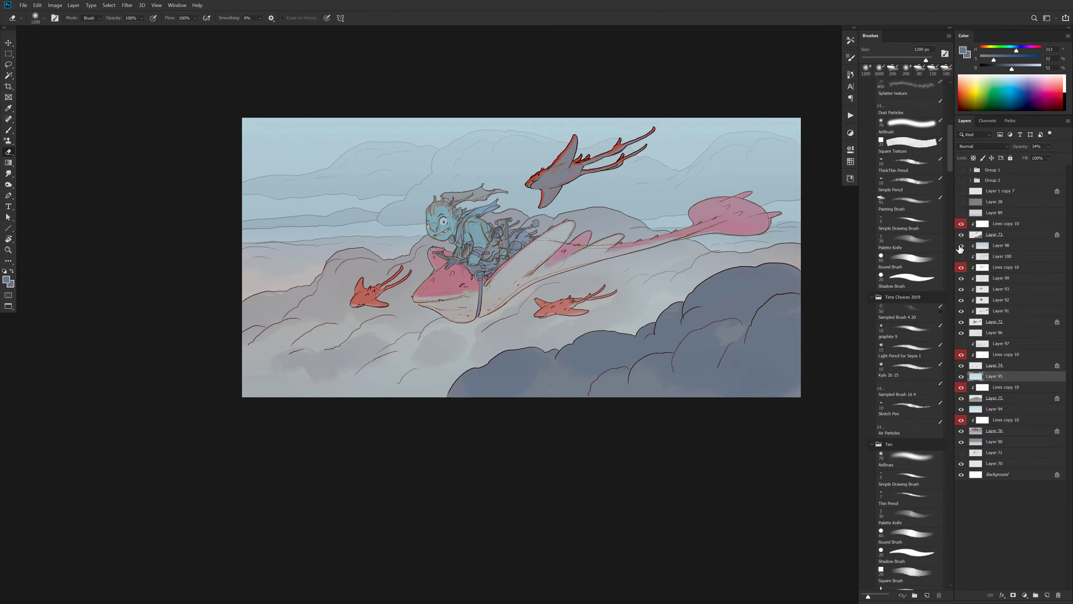
pyautogui.click(961, 246)
pyautogui.click(989, 248)
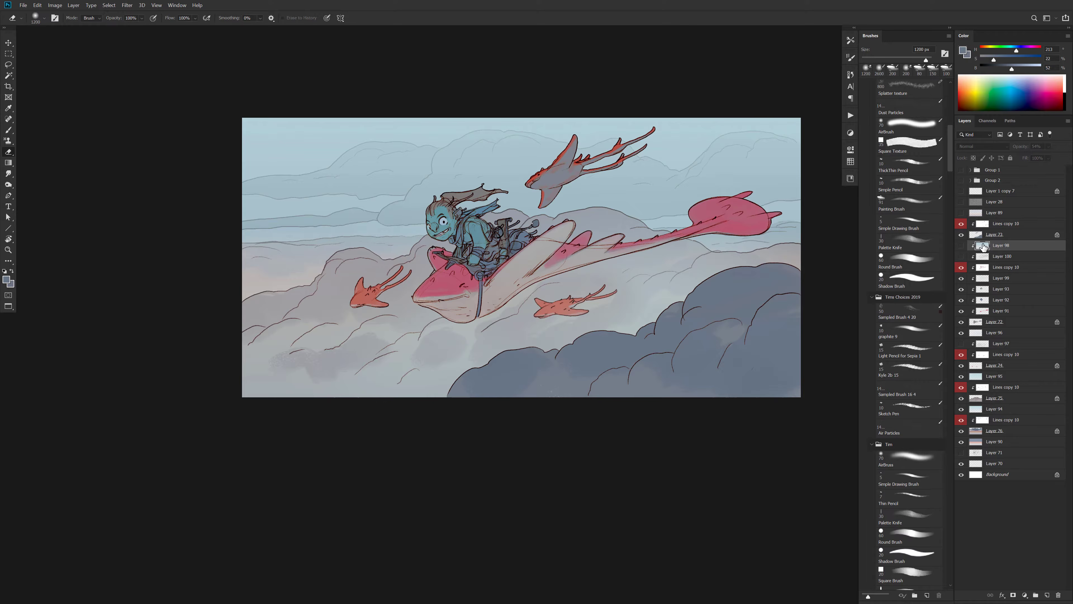
pyautogui.moveTo(982, 246); pyautogui.dragTo(988, 215)
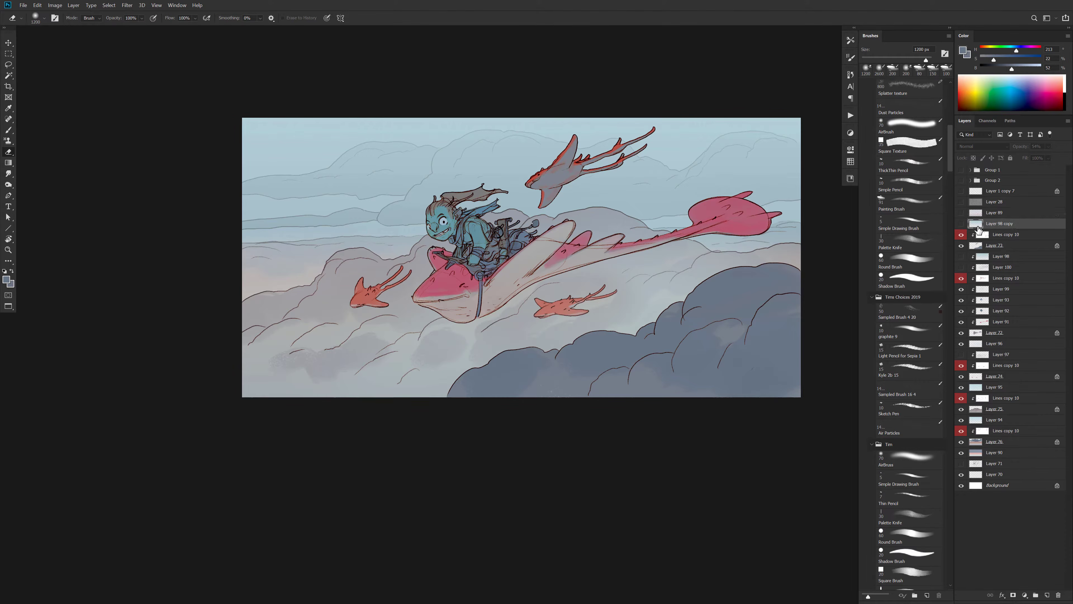
# Lasso the foreground cloud on its base colour layer and raise its lightness to +72 with Hue/Saturation
pyautogui.click(980, 250)
pyautogui.press('l')
pyautogui.moveTo(802, 250)
pyautogui.mouseDown()
pyautogui.moveTo(622, 320)
pyautogui.moveTo(502, 446)
pyautogui.moveTo(814, 235)
pyautogui.moveTo(803, 360)
pyautogui.moveTo(781, 420)
pyautogui.mouseUp()
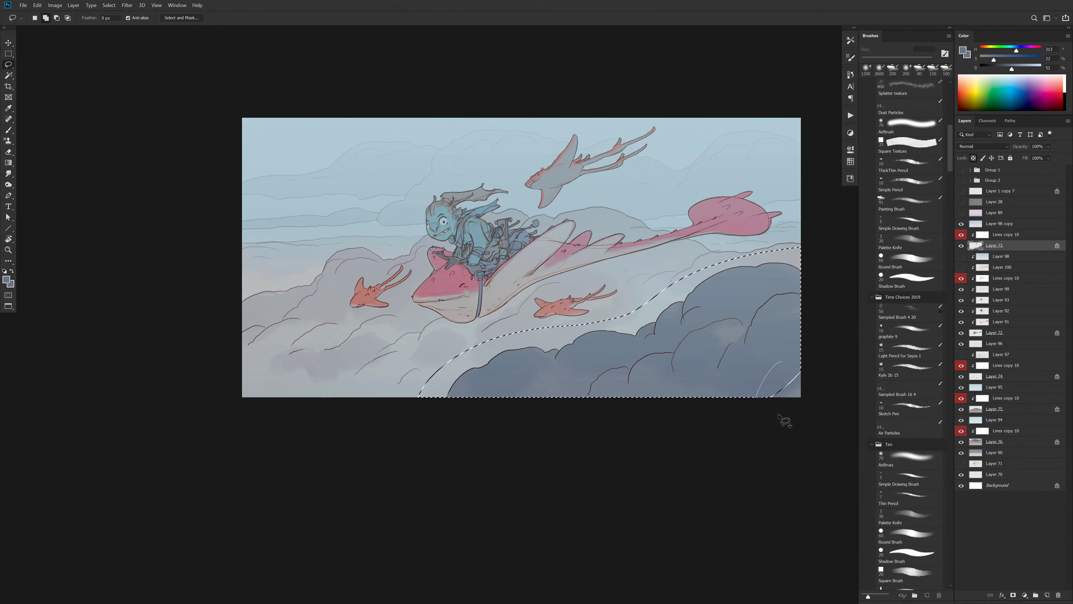
pyautogui.hotkey('ctrl', 'u')
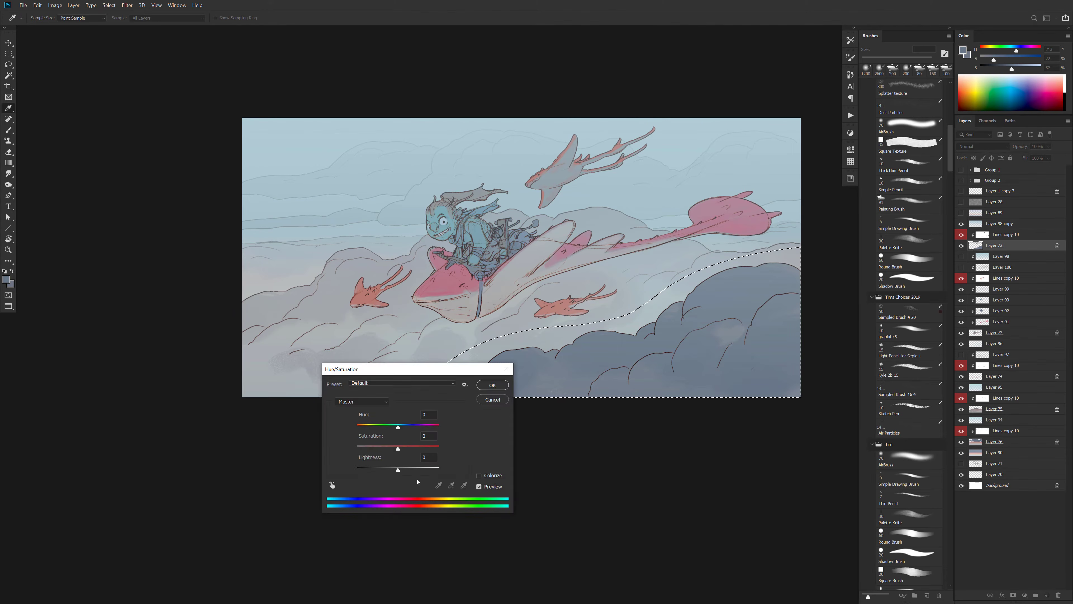
pyautogui.moveTo(398, 470); pyautogui.dragTo(428, 468)
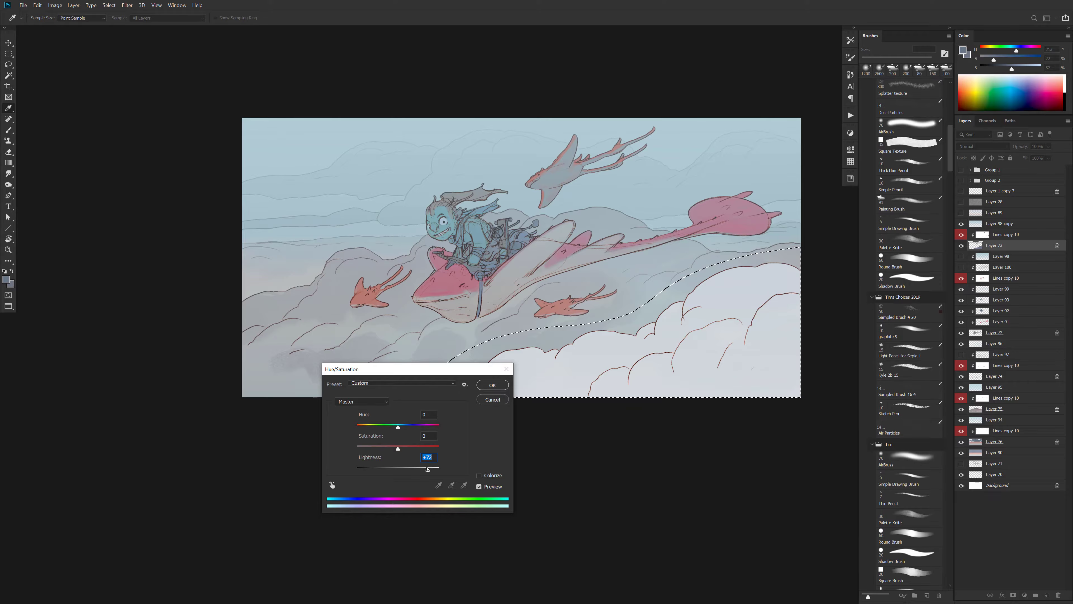
pyautogui.click(492, 385)
pyautogui.press('l')
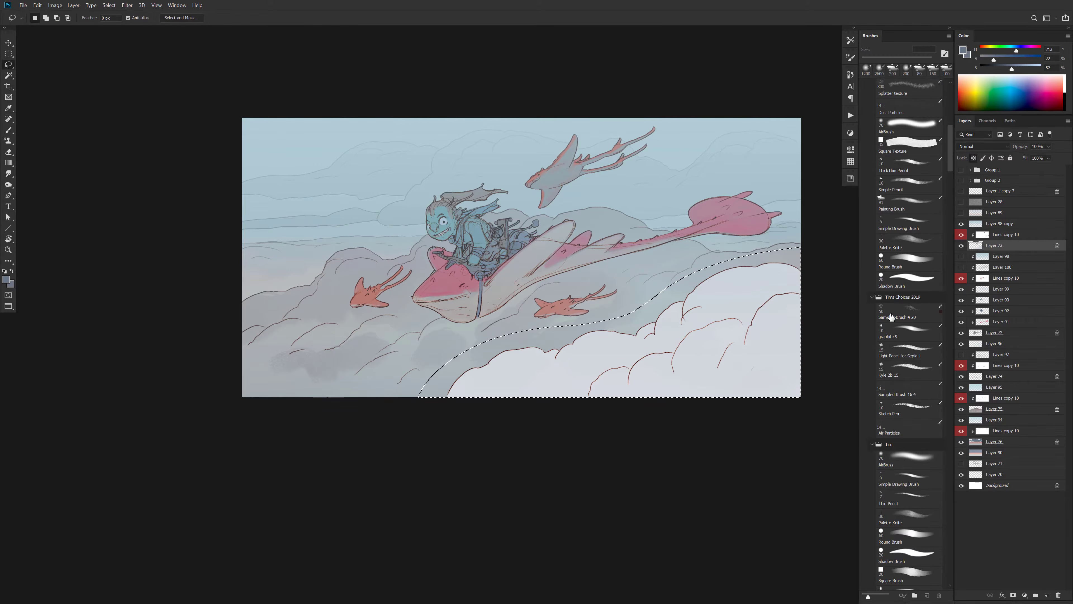
# Clear the lasso selection and make the midground cloud's base colour layer (Layer 75) active
pyautogui.hotkey('ctrl', 'd')
pyautogui.click(1001, 256)
pyautogui.keyDown('alt'); pyautogui.click(711, 348); pyautogui.keyUp('alt')
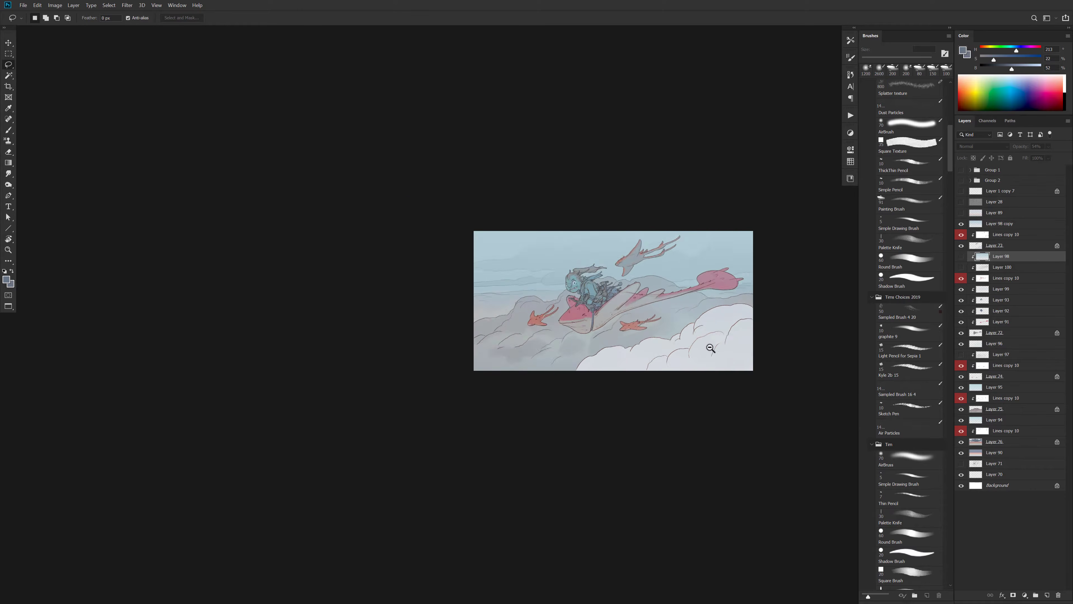
pyautogui.keyDown('alt'); pyautogui.click(711, 347); pyautogui.keyUp('alt')
pyautogui.keyDown('alt'); pyautogui.click(719, 350); pyautogui.keyUp('alt')
pyautogui.keyDown('ctrl'); pyautogui.click(728, 352); pyautogui.keyUp('ctrl')
pyautogui.keyDown('ctrl'); pyautogui.click(729, 350); pyautogui.keyUp('ctrl')
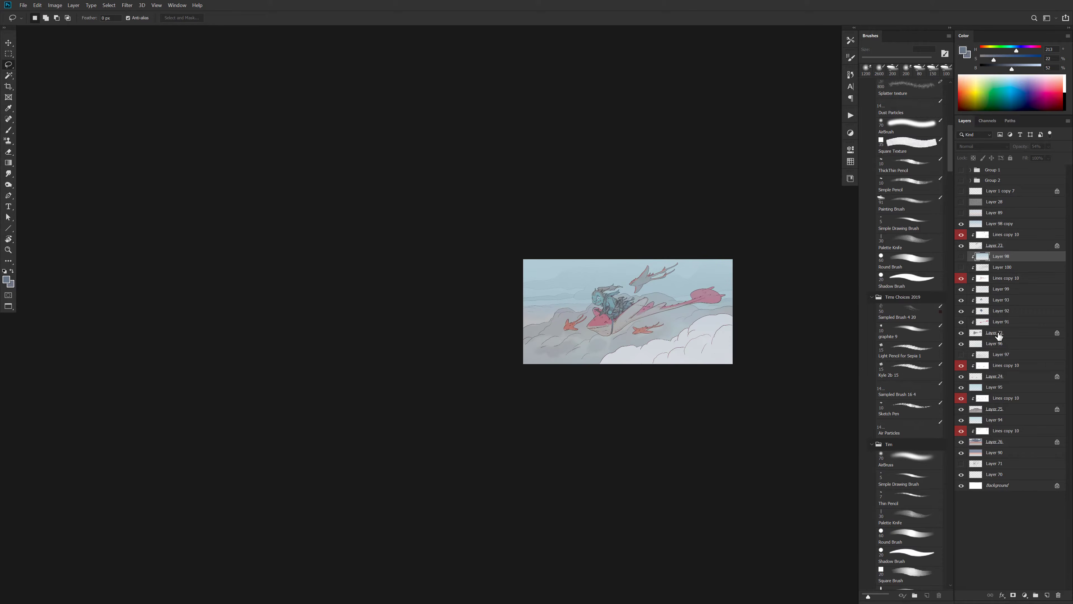
pyautogui.click(978, 335)
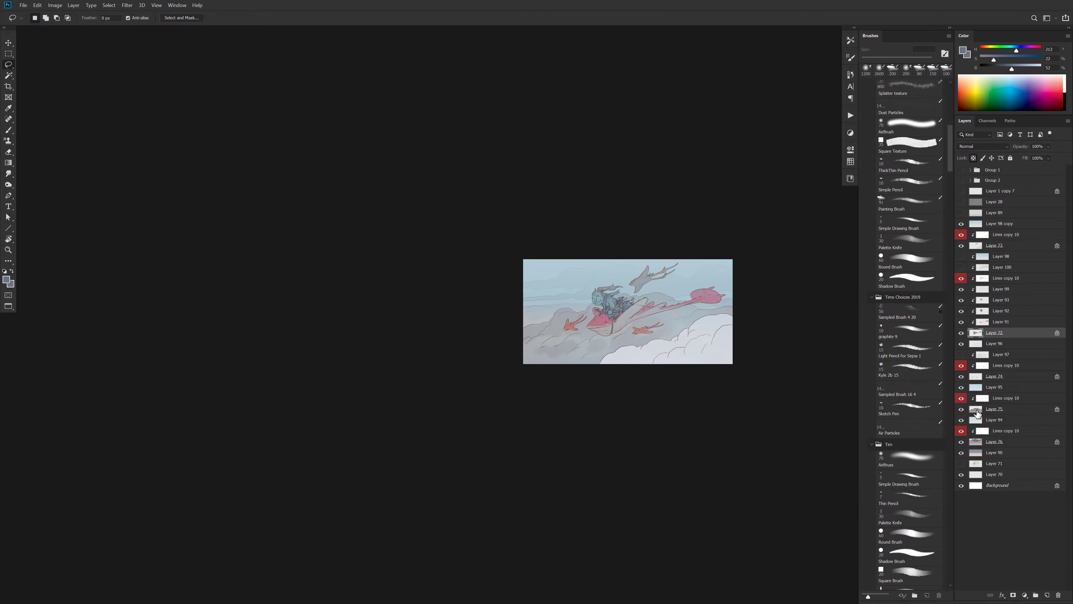
pyautogui.click(977, 412)
pyautogui.keyDown('ctrl'); pyautogui.click(743, 402); pyautogui.keyUp('ctrl')
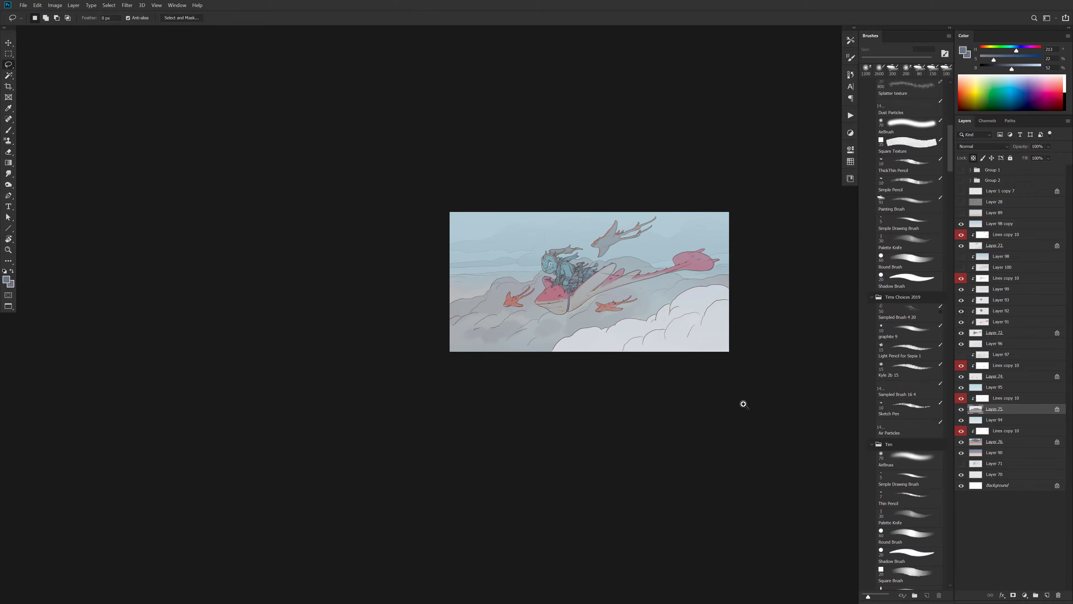
pyautogui.click(1025, 596)
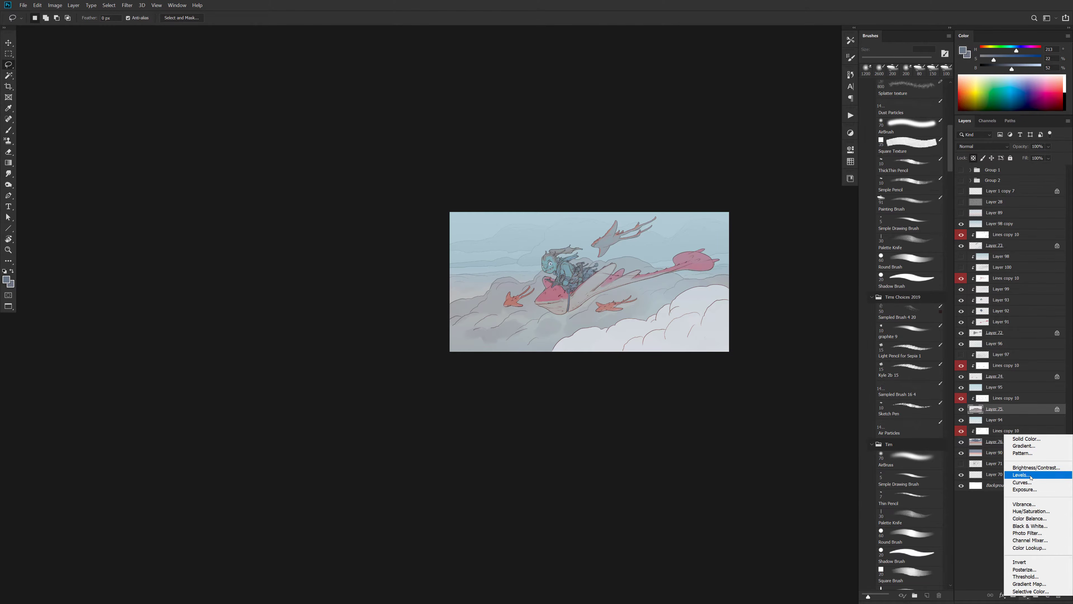
pyautogui.click(1010, 474)
pyautogui.hotkey('ctrl', 'z')
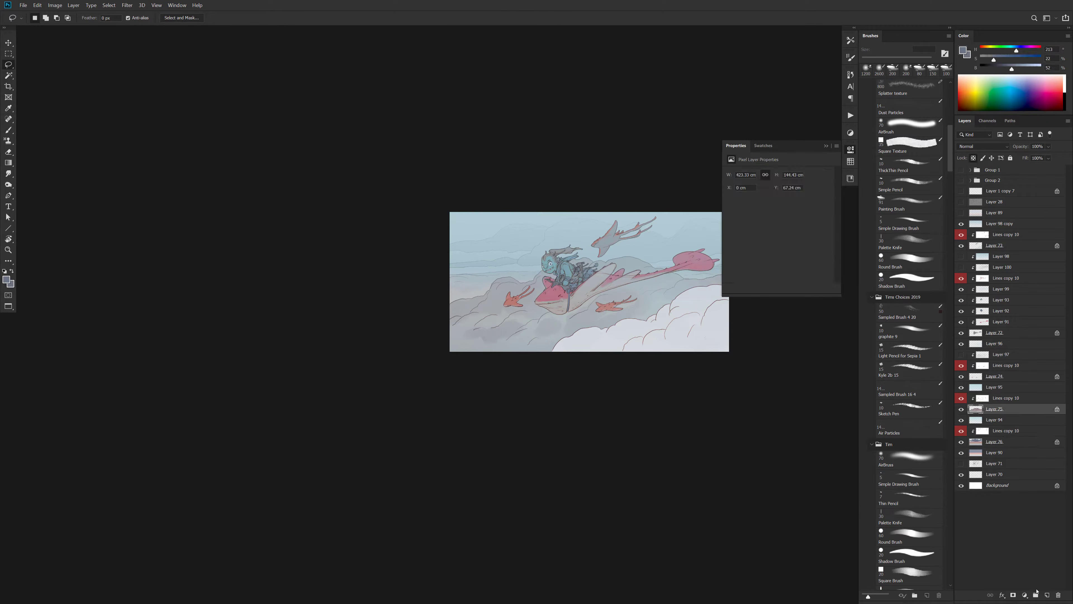
# Add a Hue/Saturation adjustment clipped to the midground cloud's base colour layer and set its lightness to +45
pyautogui.click(1025, 595)
pyautogui.click(1033, 511)
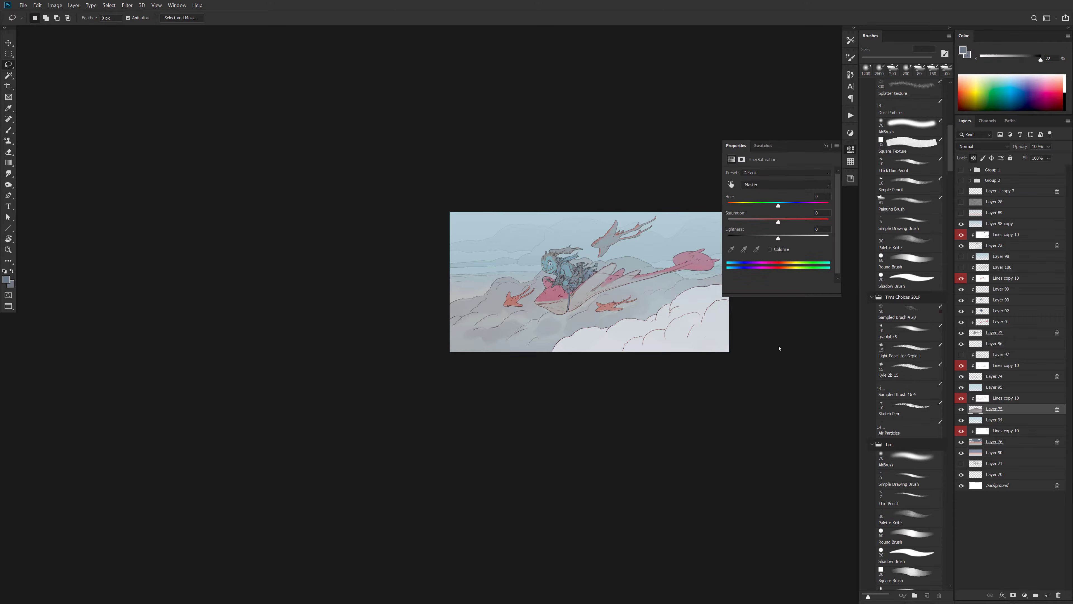
pyautogui.click(777, 287)
pyautogui.moveTo(778, 239); pyautogui.dragTo(815, 238)
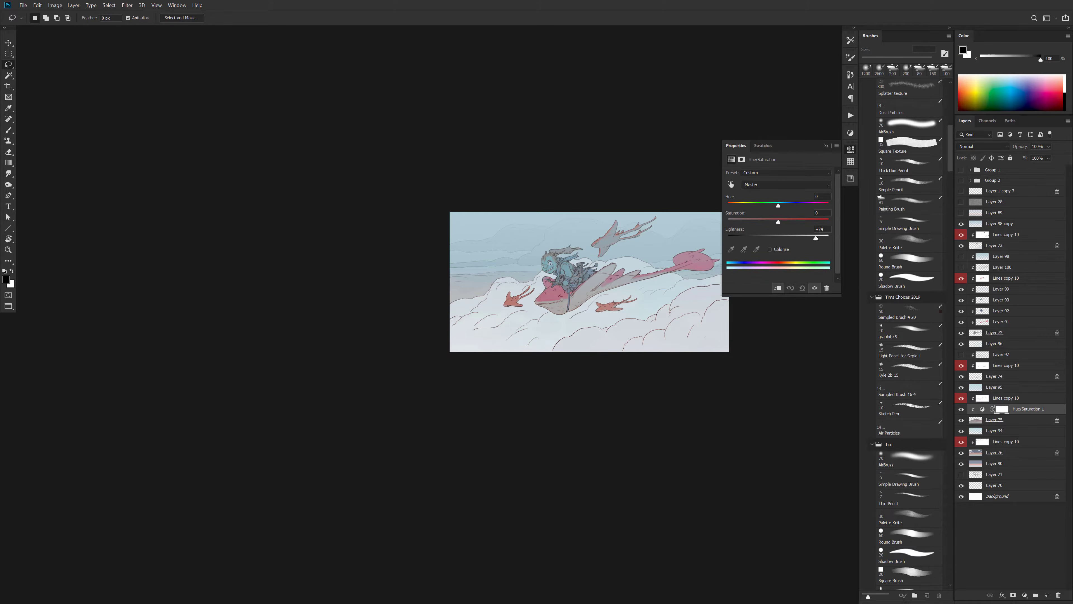
pyautogui.moveTo(812, 238); pyautogui.dragTo(804, 240)
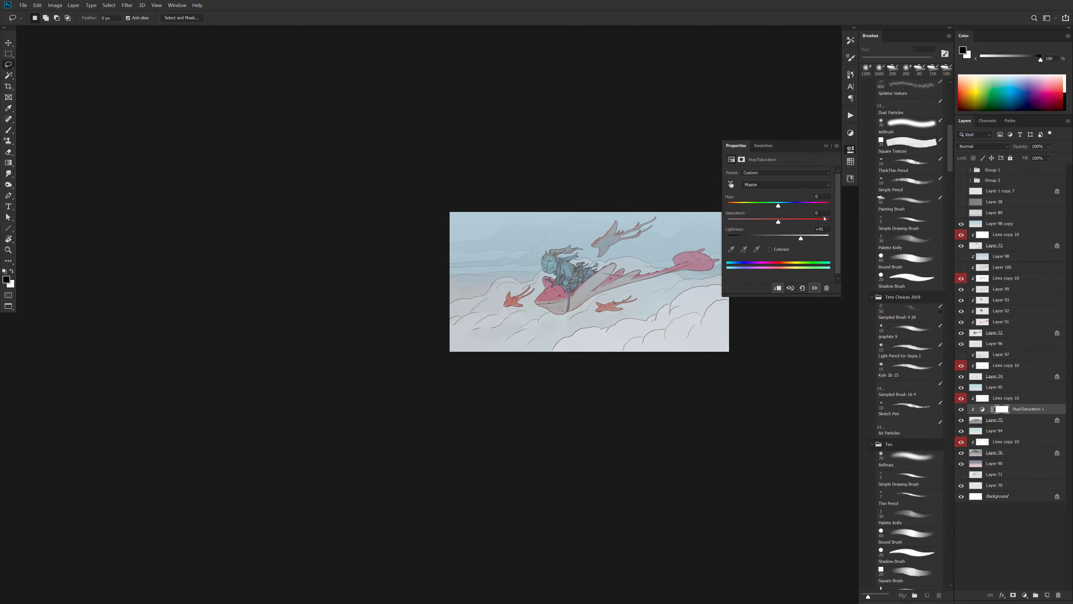
pyautogui.scroll(5, 631, 301)
pyautogui.moveTo(631, 300); pyautogui.dragTo(633, 330)
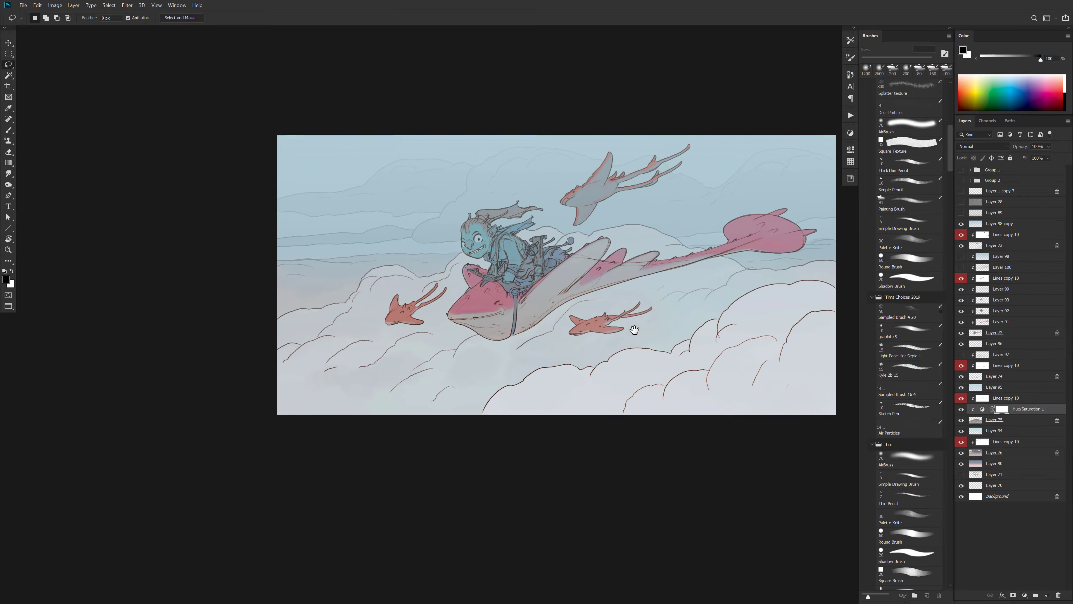
# Add an unclipped Hue/Saturation adjustment above the haze layer behind the midground clouds and shift its lightness slightly below zero
pyautogui.click(988, 430)
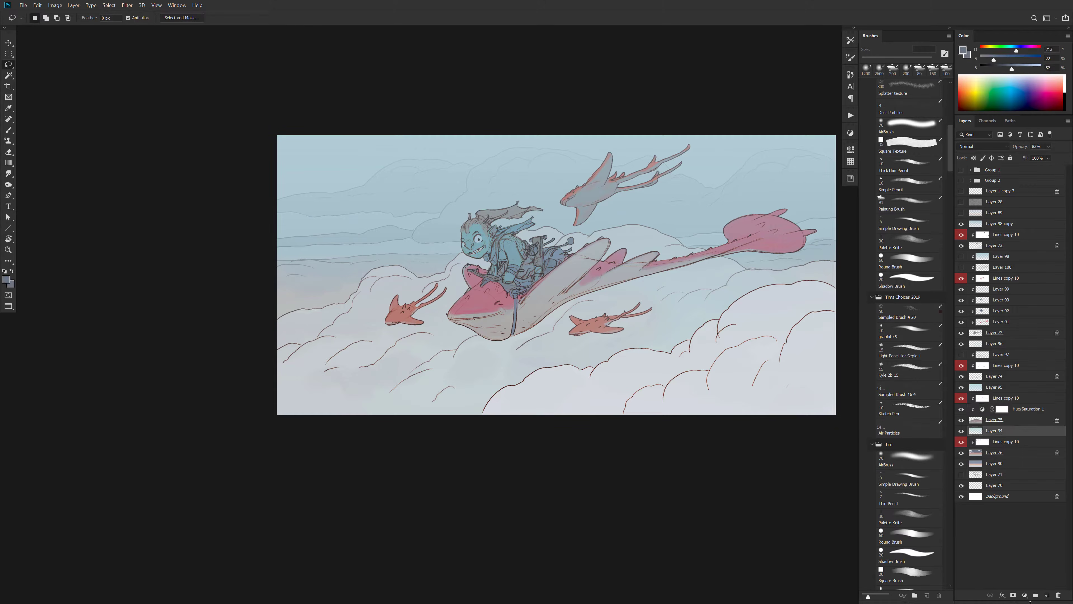
pyautogui.click(1024, 595)
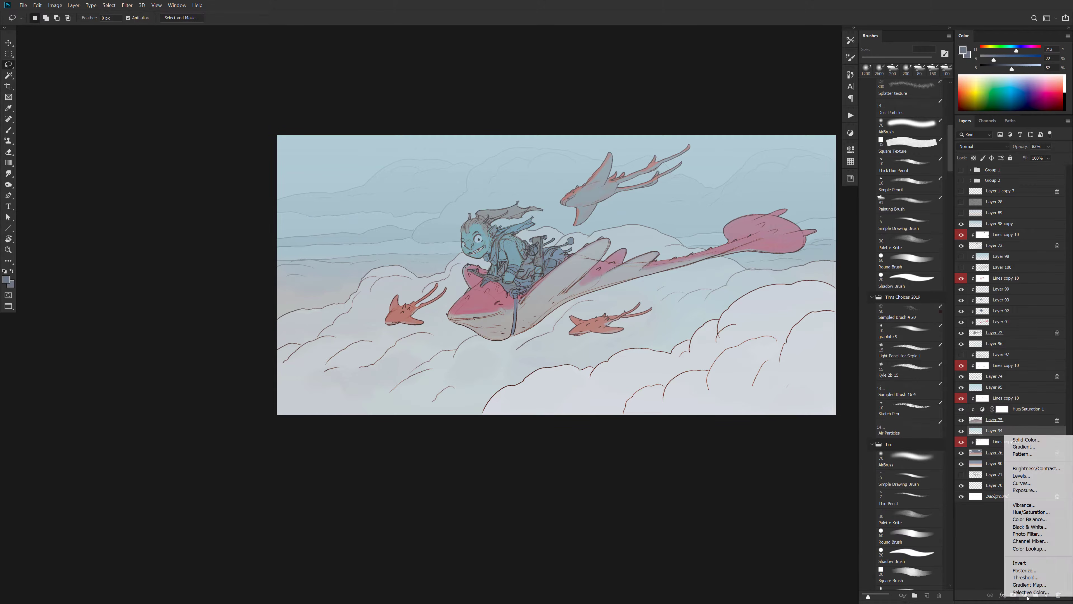
pyautogui.click(1025, 512)
pyautogui.moveTo(779, 235); pyautogui.dragTo(811, 238)
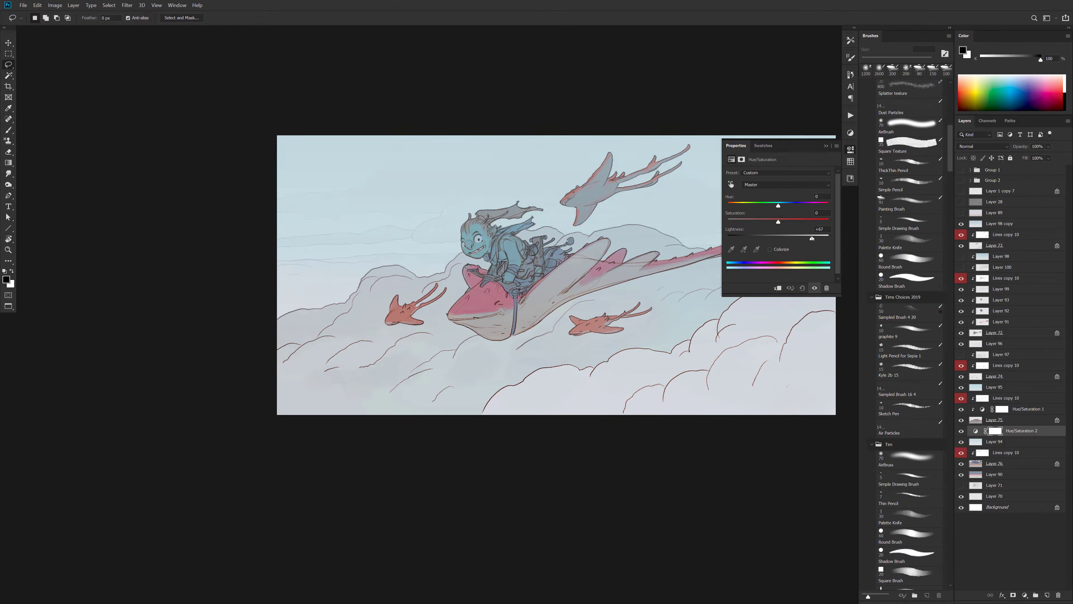
pyautogui.moveTo(798, 238); pyautogui.dragTo(775, 238)
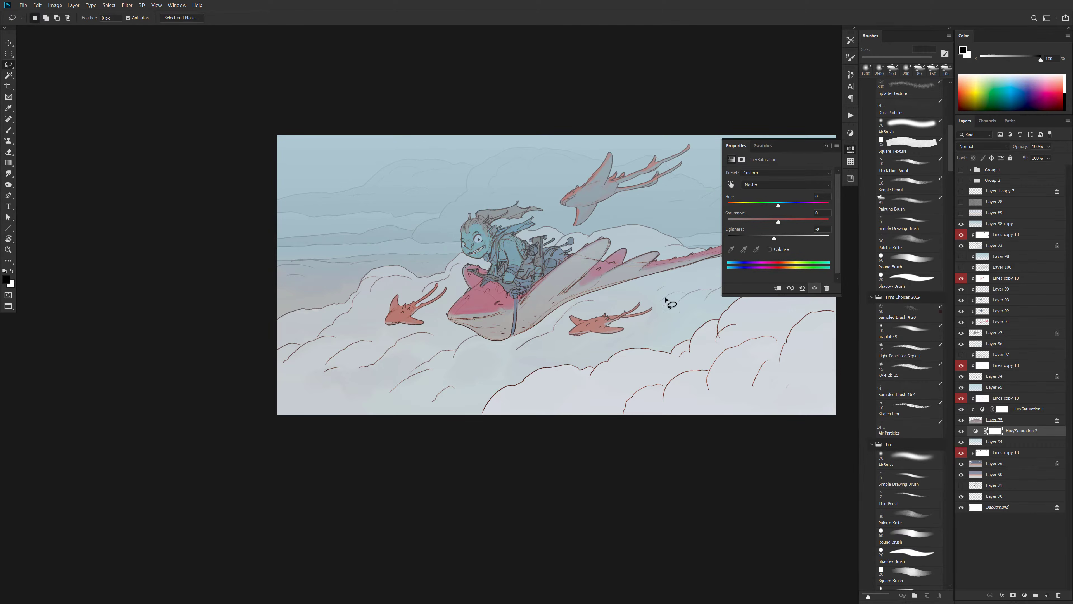
# Compare the picture with and without the large ray's line art and the topmost haze gradient
pyautogui.keyDown('ctrl'); pyautogui.click(614, 311); pyautogui.keyUp('ctrl')
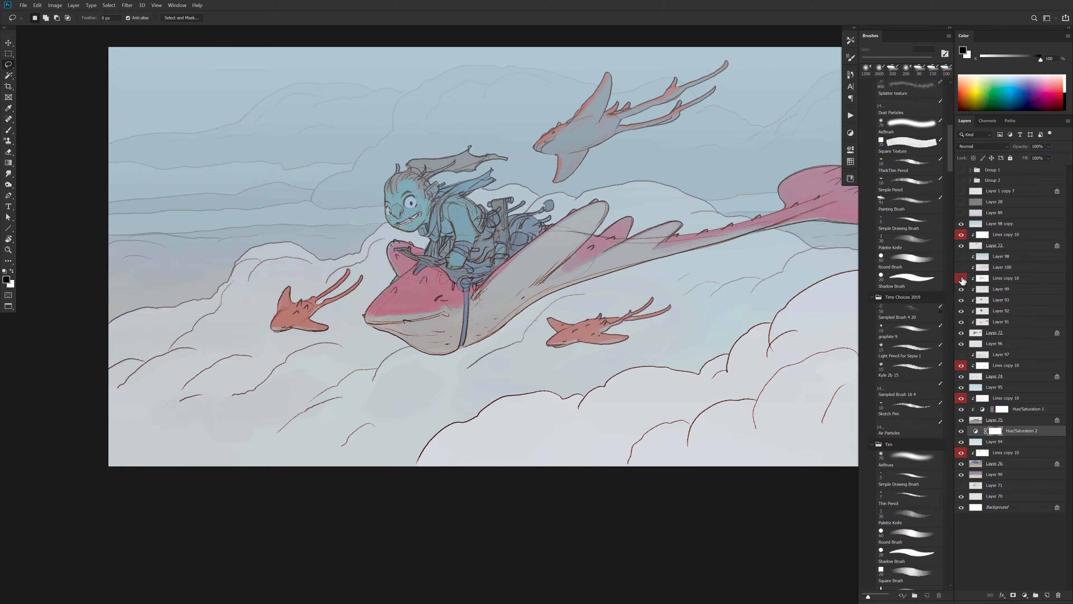
pyautogui.click(961, 279)
pyautogui.click(962, 279)
pyautogui.click(961, 232)
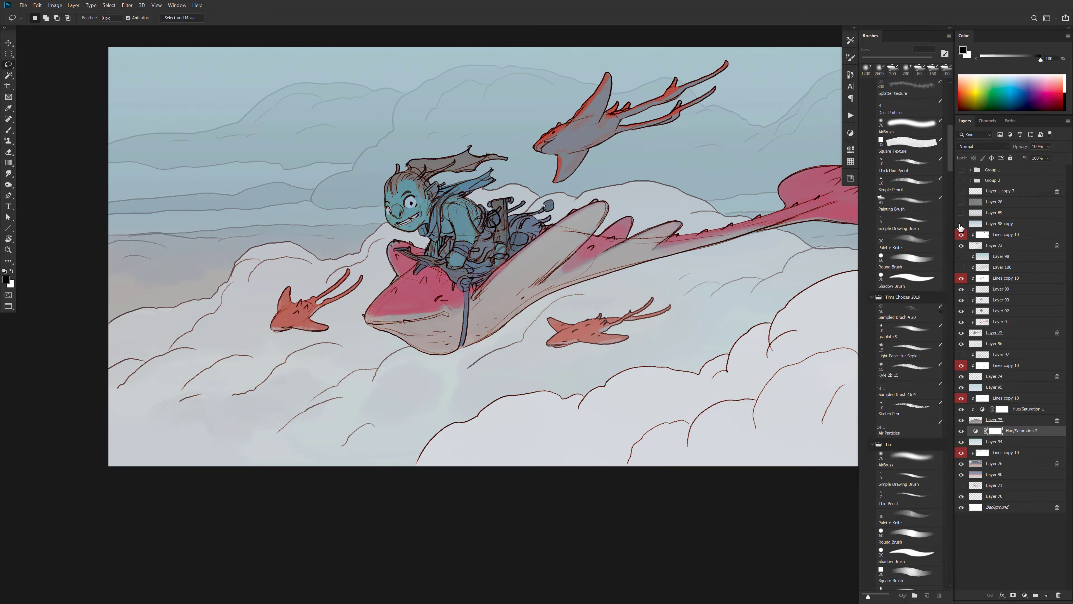
pyautogui.keyDown('ctrl'); pyautogui.keyDown('alt'); pyautogui.click(705, 304); pyautogui.keyUp('alt'); pyautogui.keyUp('ctrl')
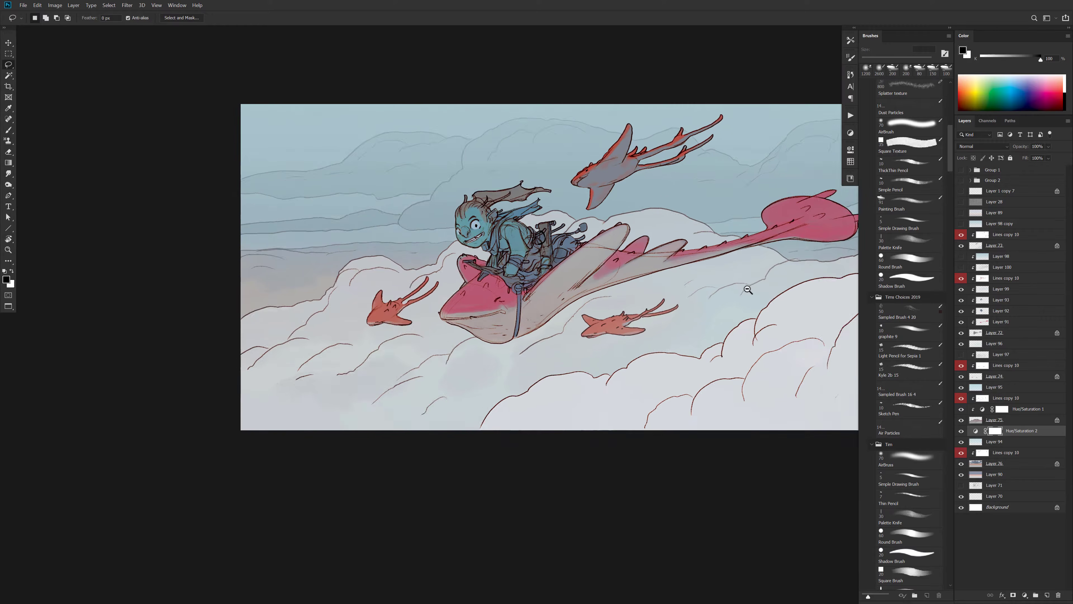
# Show the topmost haze gradient again and lower its opacity to 28%
pyautogui.click(979, 228)
pyautogui.click(961, 224)
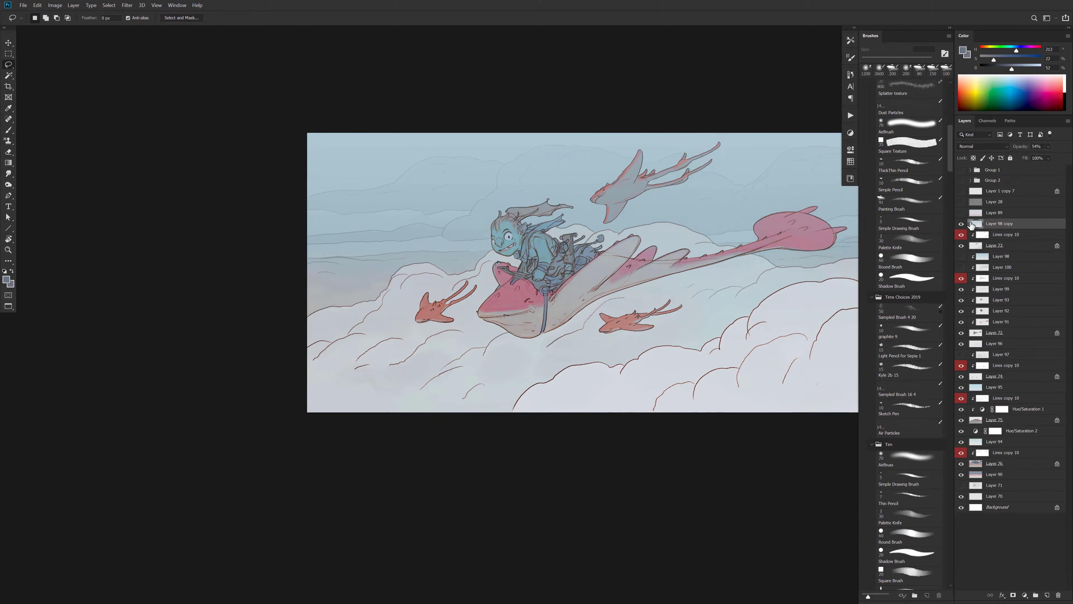
pyautogui.moveTo(1020, 149); pyautogui.dragTo(1014, 149)
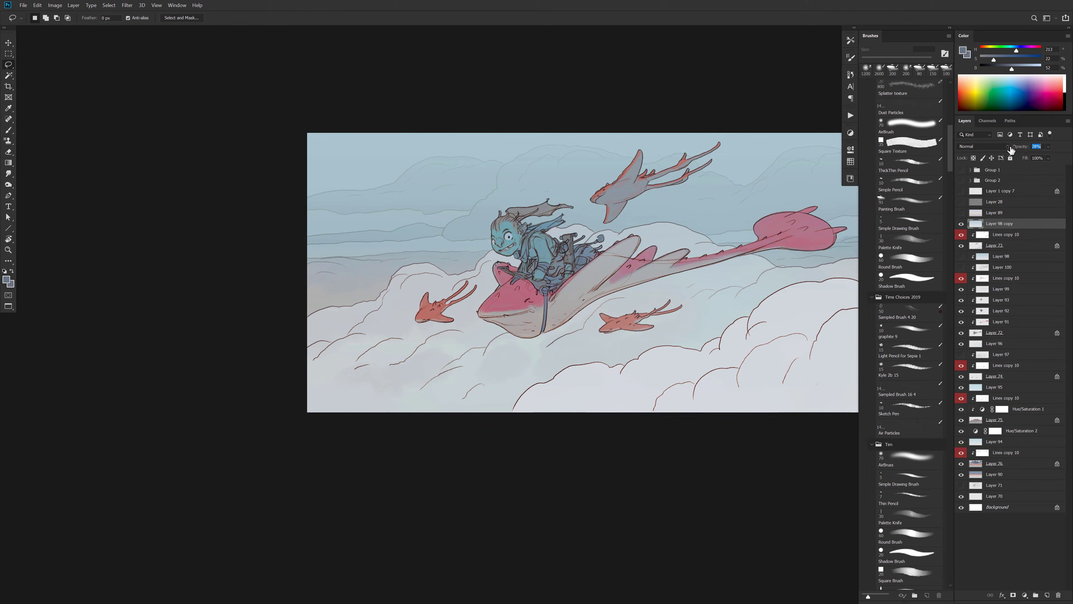
pyautogui.moveTo(719, 320)
pyautogui.mouseDown()
pyautogui.moveTo(681, 337)
pyautogui.moveTo(705, 334)
pyautogui.mouseUp()
pyautogui.keyDown('ctrl'); pyautogui.click(696, 336); pyautogui.keyUp('ctrl')
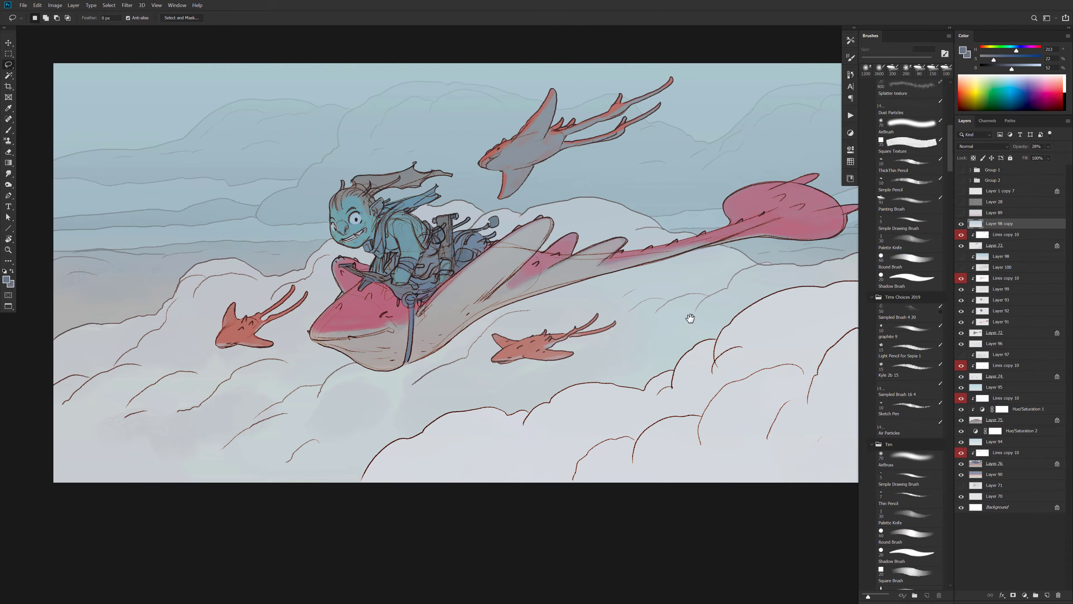
# Create a new layer clipped above the foreground cloud's line art and set its blend mode to Overlay
pyautogui.click(977, 247)
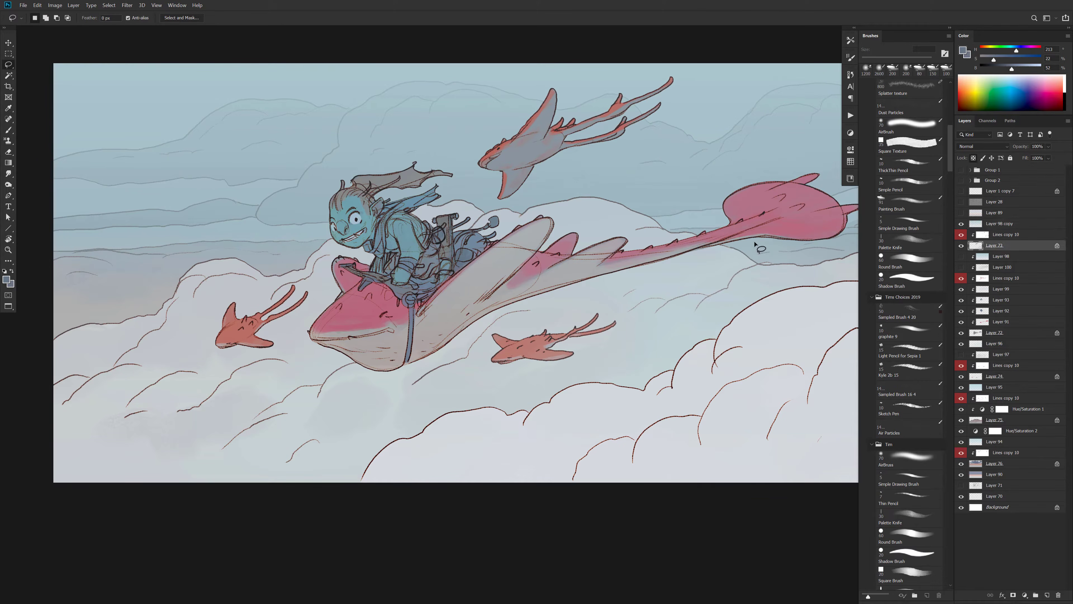
pyautogui.click(985, 239)
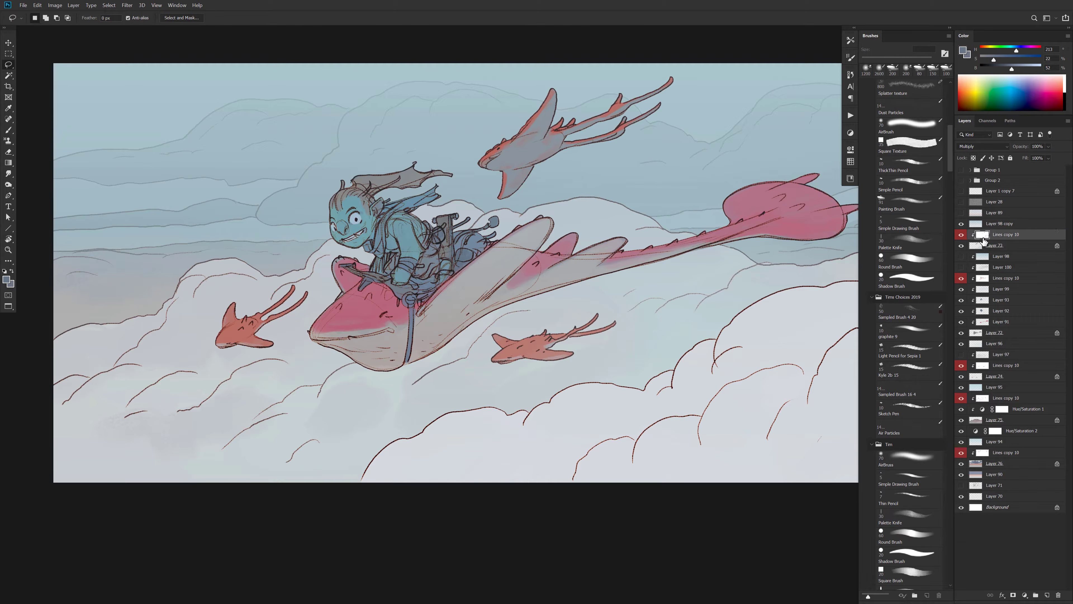
pyautogui.hotkey('ctrl', 'shift', 'alt', 'n')
pyautogui.keyDown('alt'); pyautogui.click(986, 237); pyautogui.keyUp('alt')
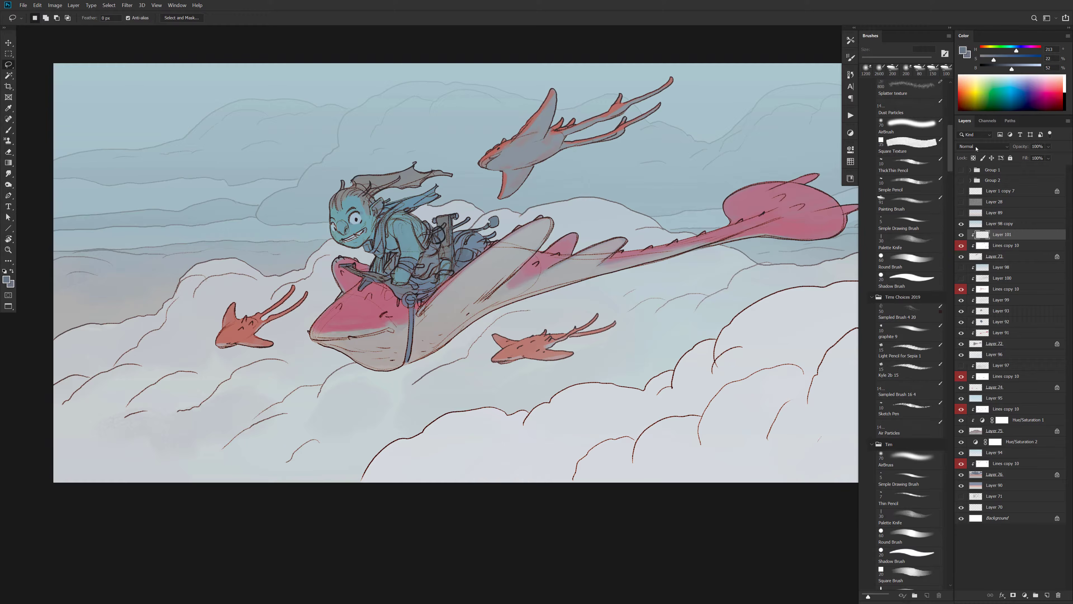
pyautogui.click(977, 147)
pyautogui.click(979, 242)
pyautogui.press('b')
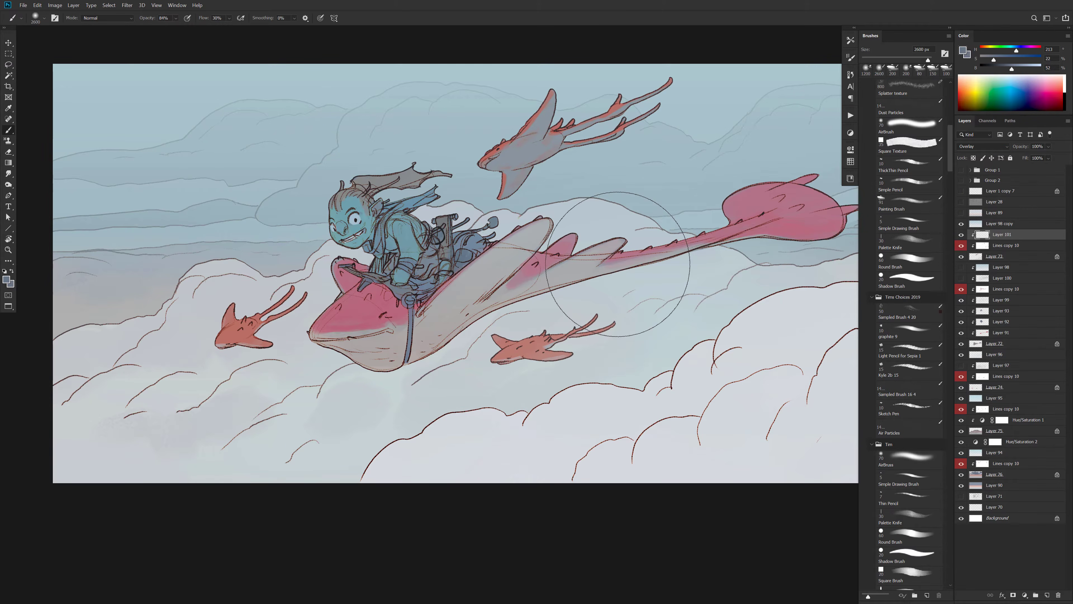
# Sample the large ray's pink, raise it to 100% saturation and 96% brightness, and airbrush it over the upper ray
pyautogui.keyDown('alt'); pyautogui.click(371, 308); pyautogui.keyUp('alt')
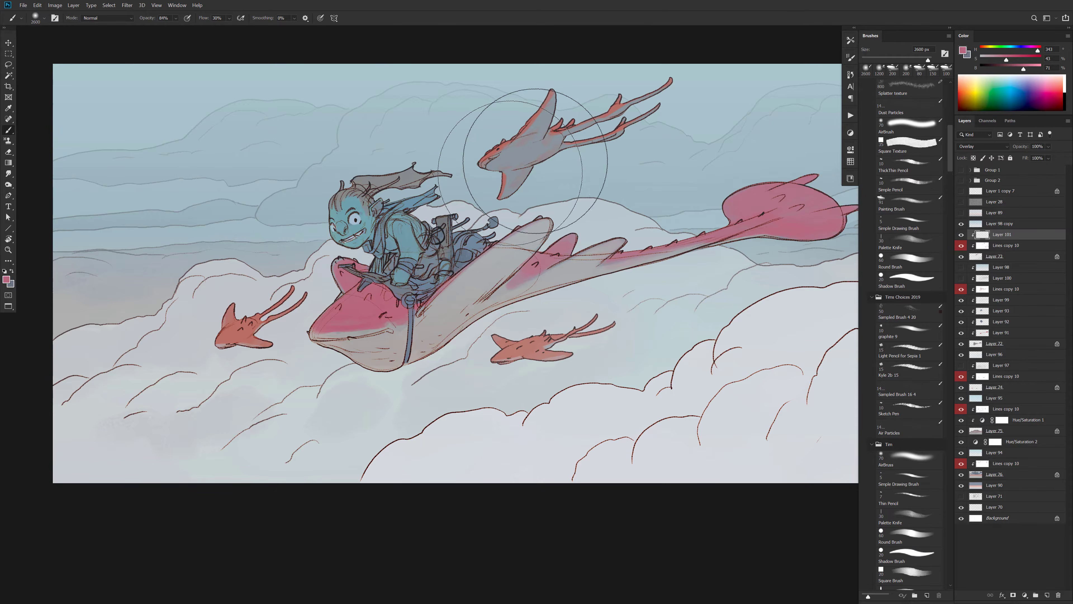
pyautogui.moveTo(510, 162)
pyautogui.mouseDown()
pyautogui.moveTo(630, 120)
pyautogui.moveTo(718, 150)
pyautogui.mouseUp()
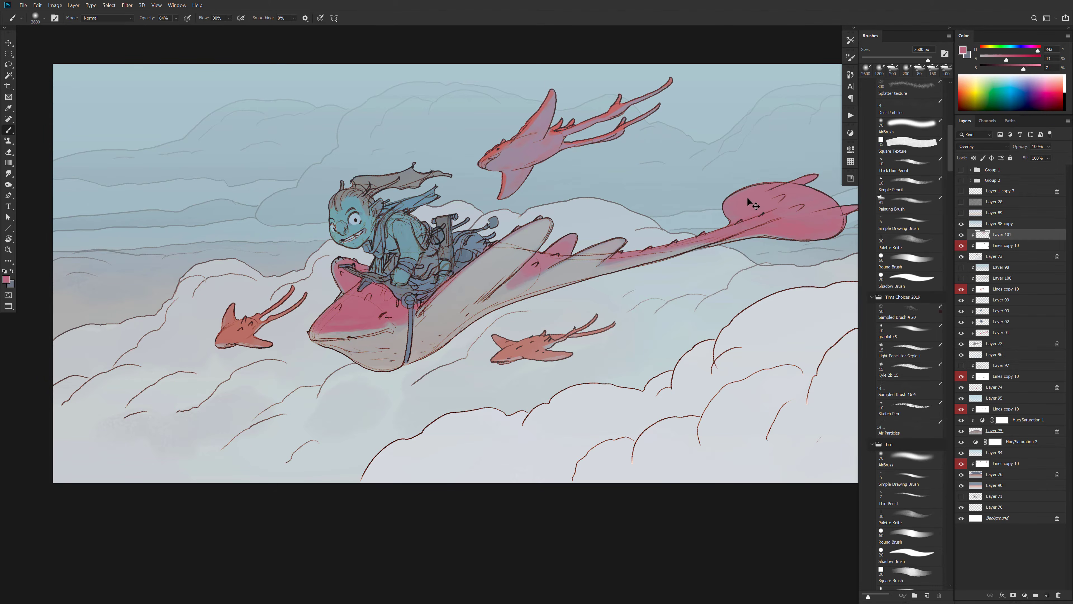
pyautogui.moveTo(1025, 69); pyautogui.dragTo(1041, 60)
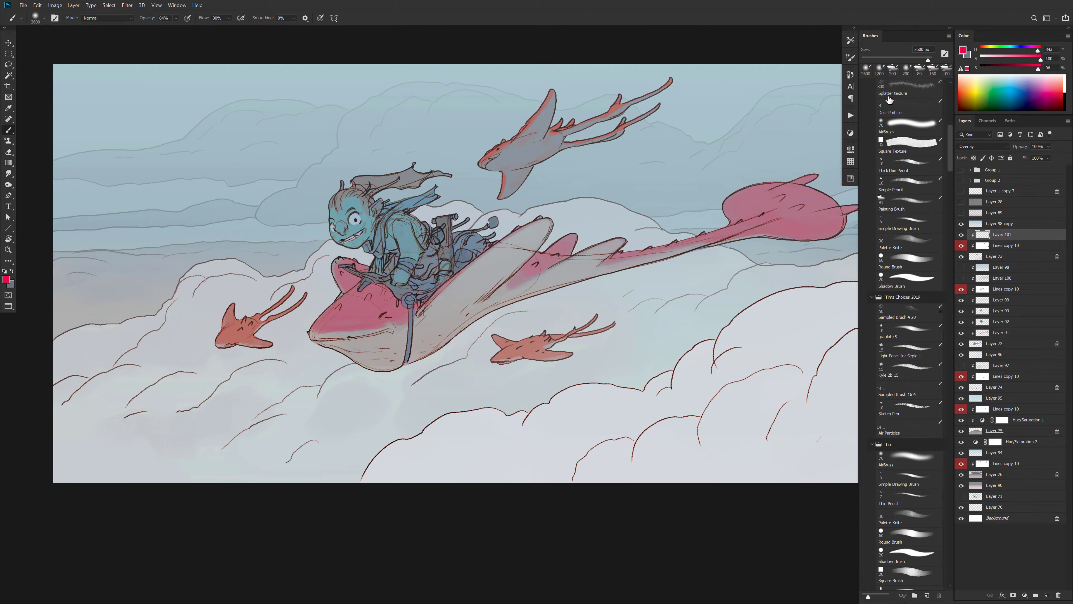
pyautogui.moveTo(725, 90); pyautogui.dragTo(468, 158)
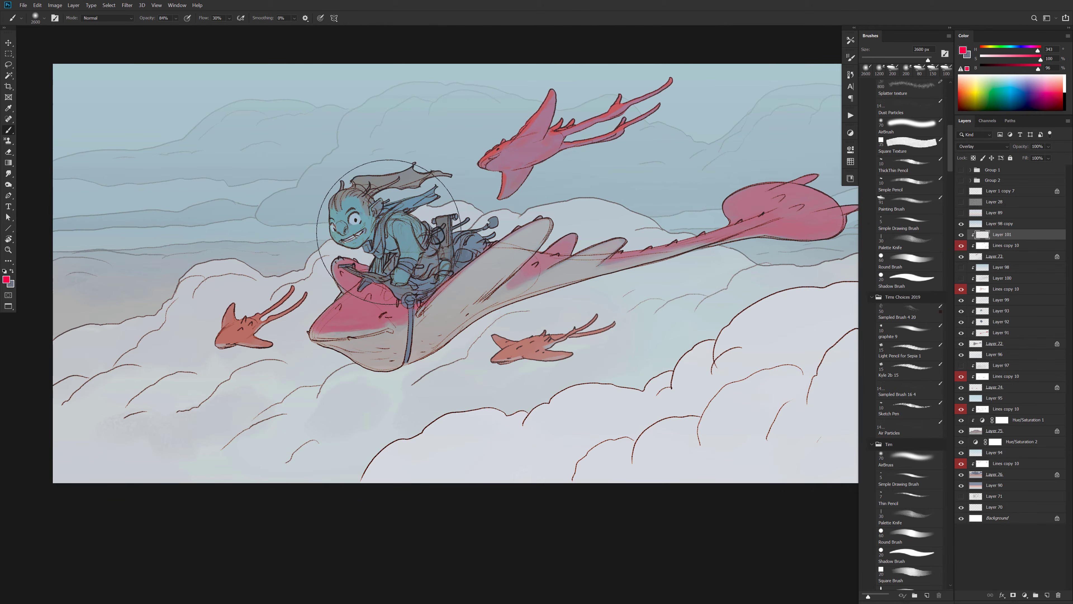
# Soften the pink on the upper ray's body and wings with a smaller soft eraser
pyautogui.press('e')
pyautogui.press('[')
pyautogui.press('[')
pyautogui.press('[')
pyautogui.press('[')
pyautogui.press('[')
pyautogui.press('[')
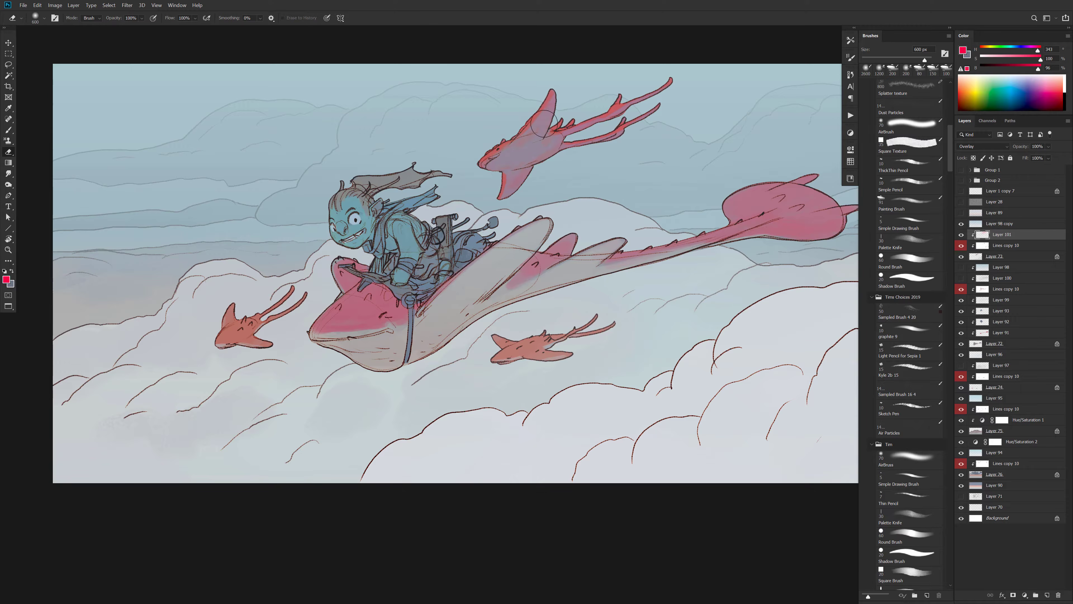
pyautogui.press('[')
pyautogui.press('b')
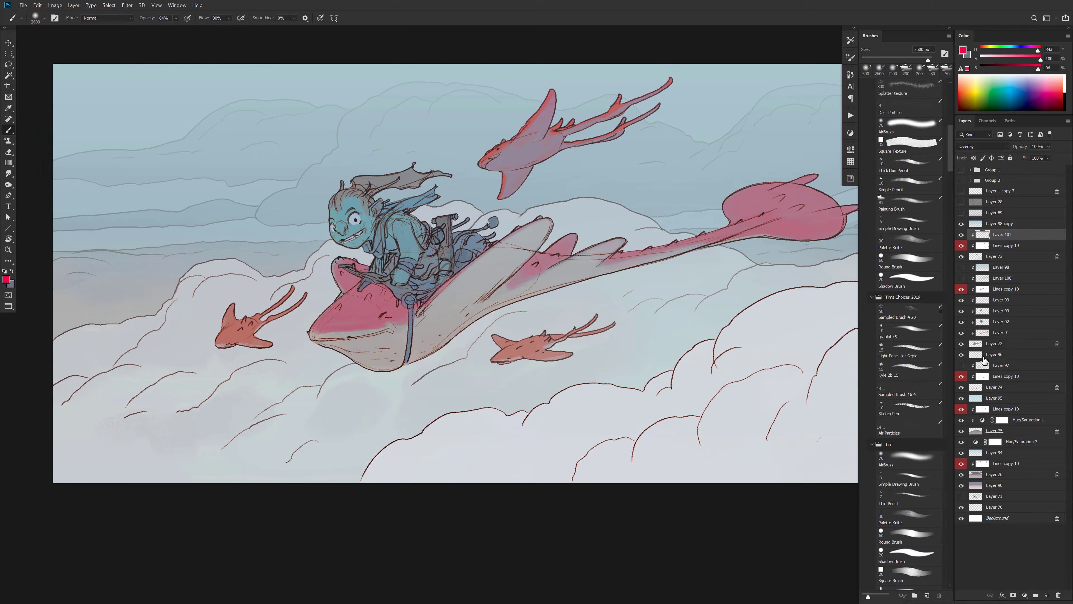
# Create a new clipped layer above the small rays' line art and airbrush the saturated pink over both small rays
pyautogui.click(996, 378)
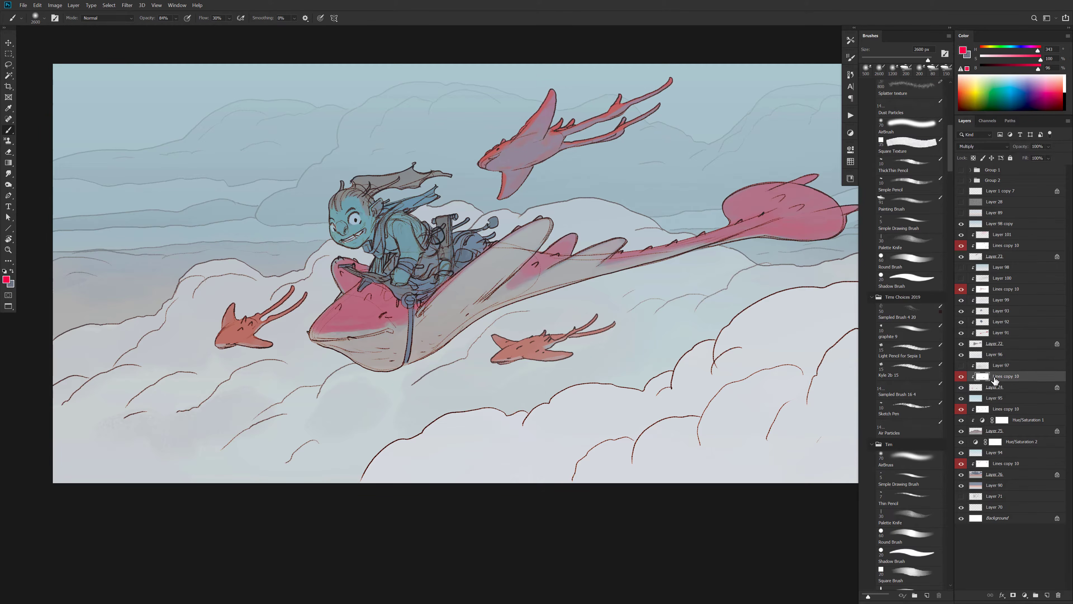
pyautogui.hotkey('ctrl', 'shift', 'alt', 'n')
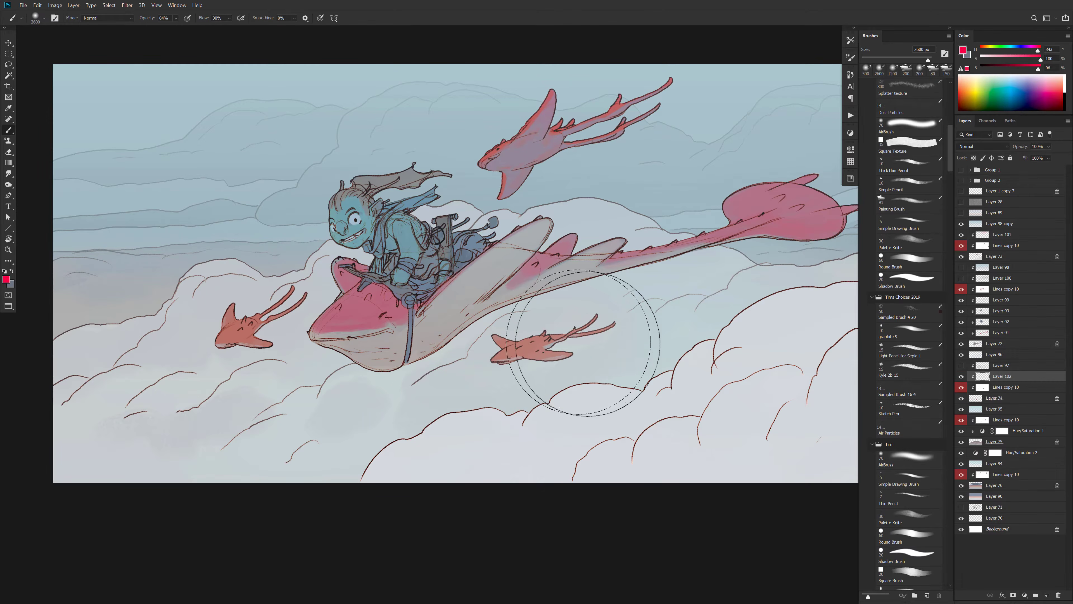
pyautogui.moveTo(520, 362); pyautogui.dragTo(498, 338)
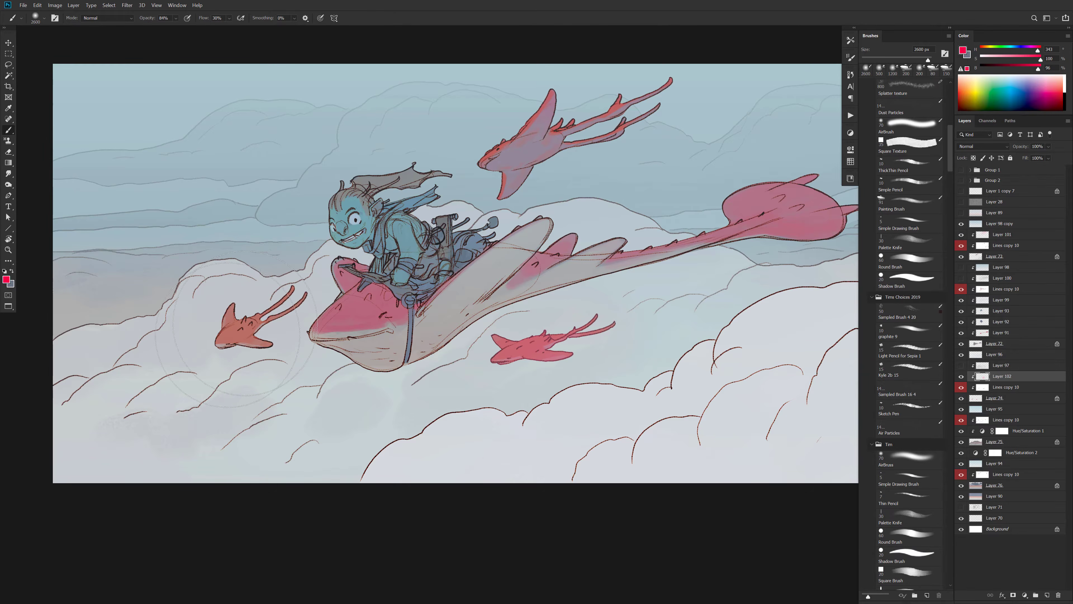
pyautogui.moveTo(277, 307); pyautogui.dragTo(239, 353)
pyautogui.hotkey('ctrl', 'z')
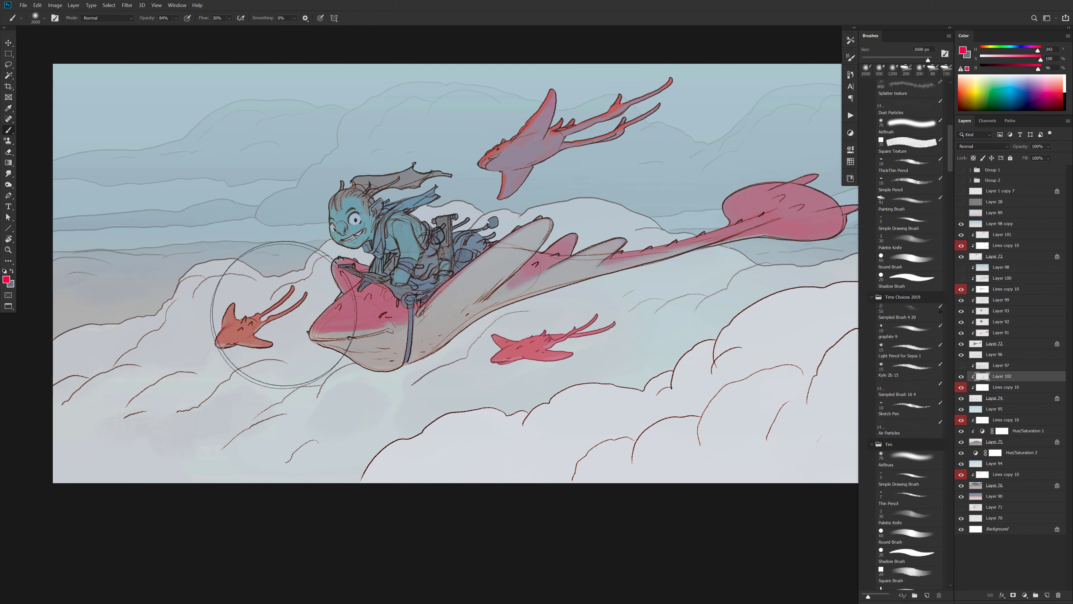
pyautogui.moveTo(282, 315)
pyautogui.mouseDown()
pyautogui.moveTo(234, 343)
pyautogui.moveTo(257, 352)
pyautogui.mouseUp()
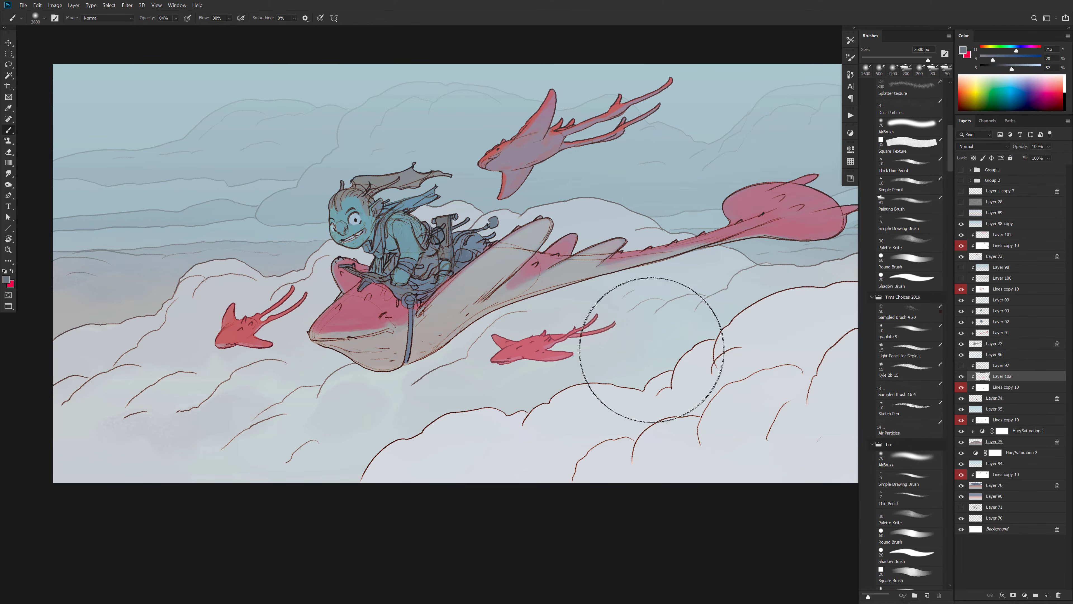
# Create a new layer clipped above the goblin and large ray's line art and set its blend mode to Overlay
pyautogui.press('x')
pyautogui.click(995, 292)
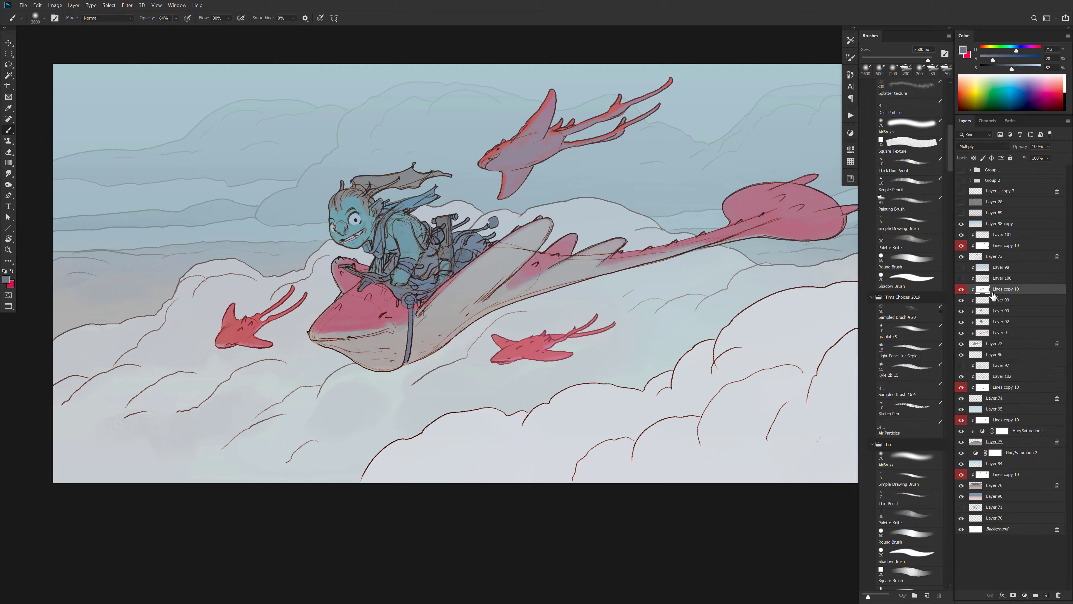
pyautogui.hotkey('ctrl', 'shift', 'alt', 'n')
pyautogui.hotkey('shift', 'alt', 'o')
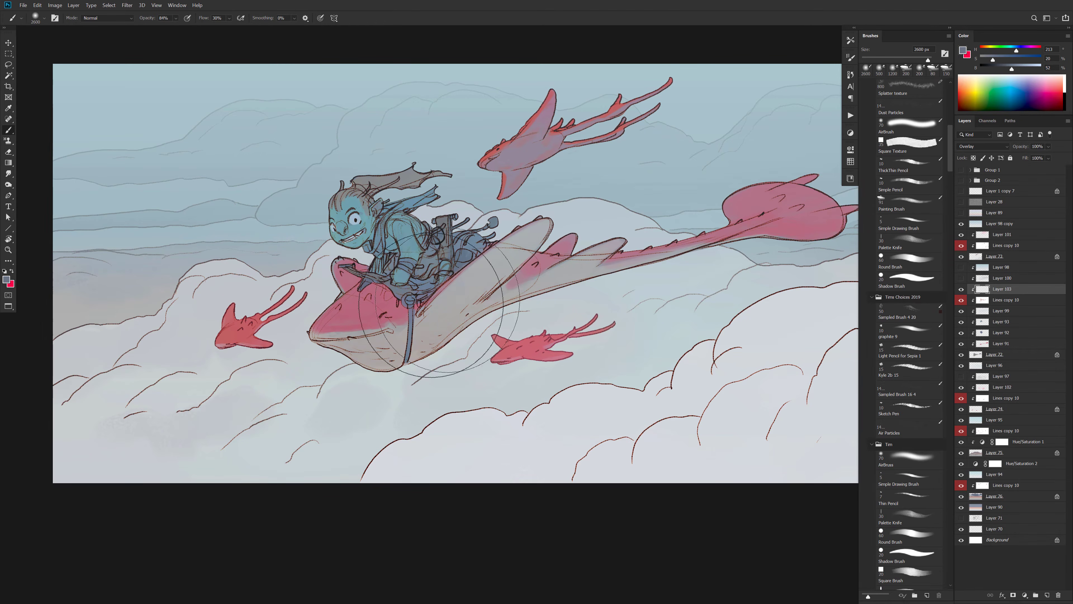
# Airbrush the saturated pink over the large ray's body and tail, softening it with the eraser where it spills onto the goblin
pyautogui.press('x')
pyautogui.moveTo(439, 304)
pyautogui.mouseDown()
pyautogui.moveTo(520, 330)
pyautogui.moveTo(545, 307)
pyautogui.mouseUp()
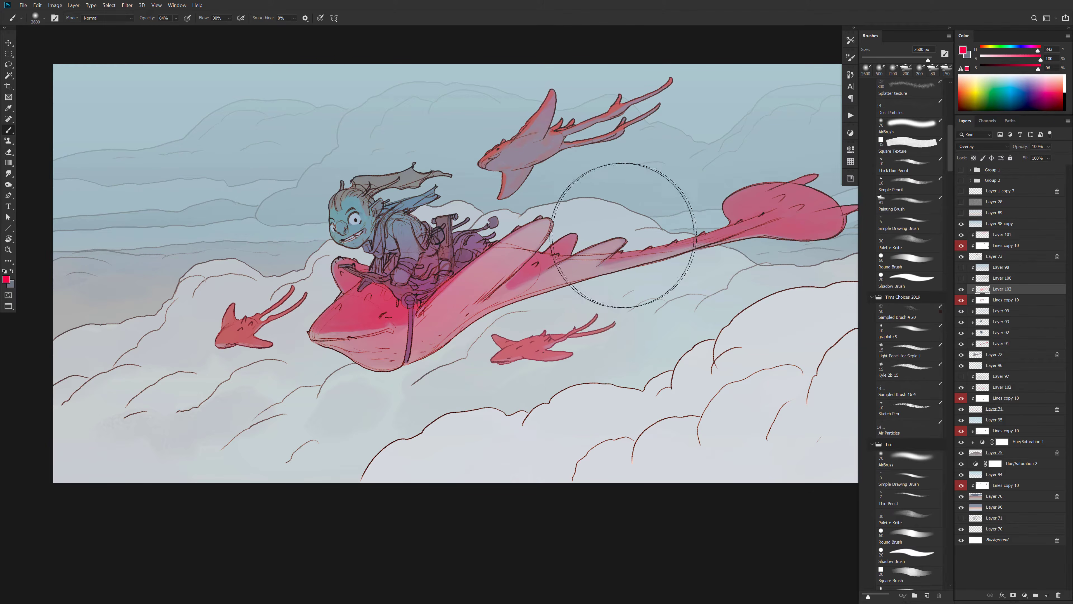
pyautogui.press('e')
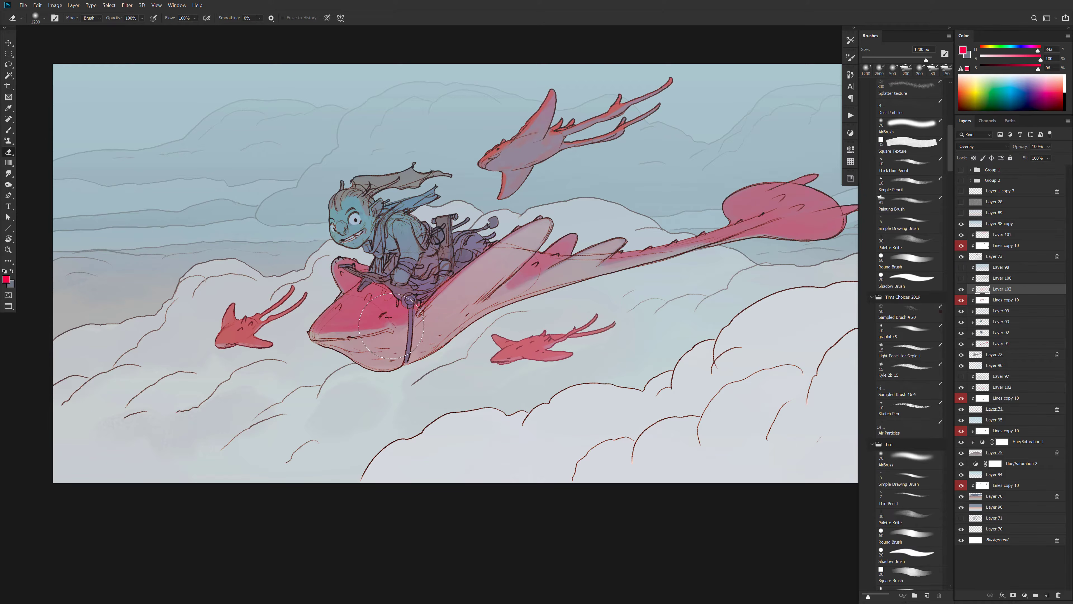
# Add another clipped Overlay layer and draw a fading pink gradient downward over the goblin and large ray
pyautogui.hotkey('ctrl', 'shift', 'alt', 'n')
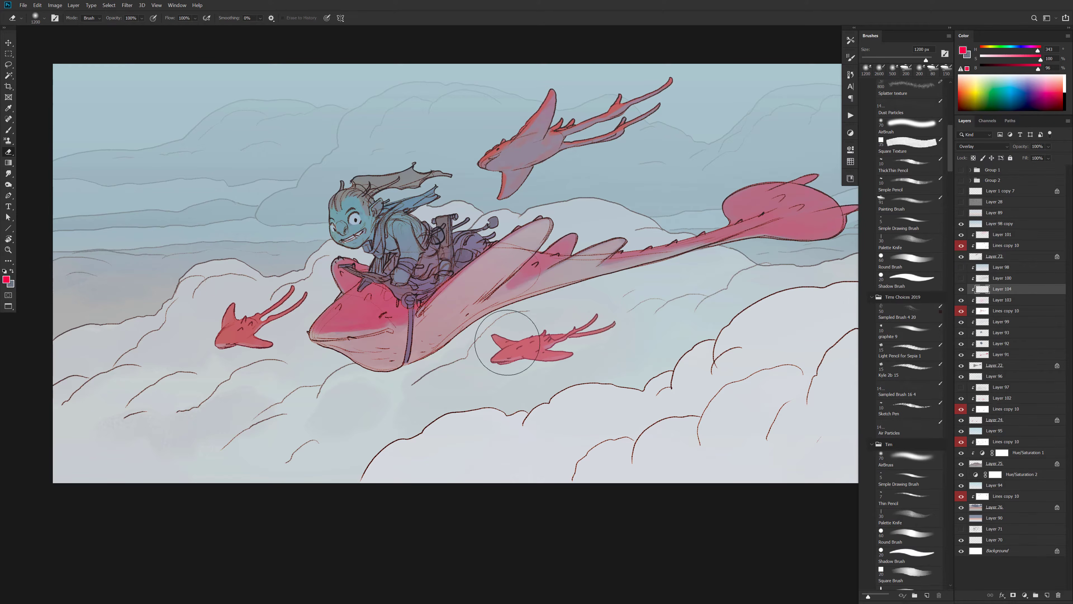
pyautogui.press('g')
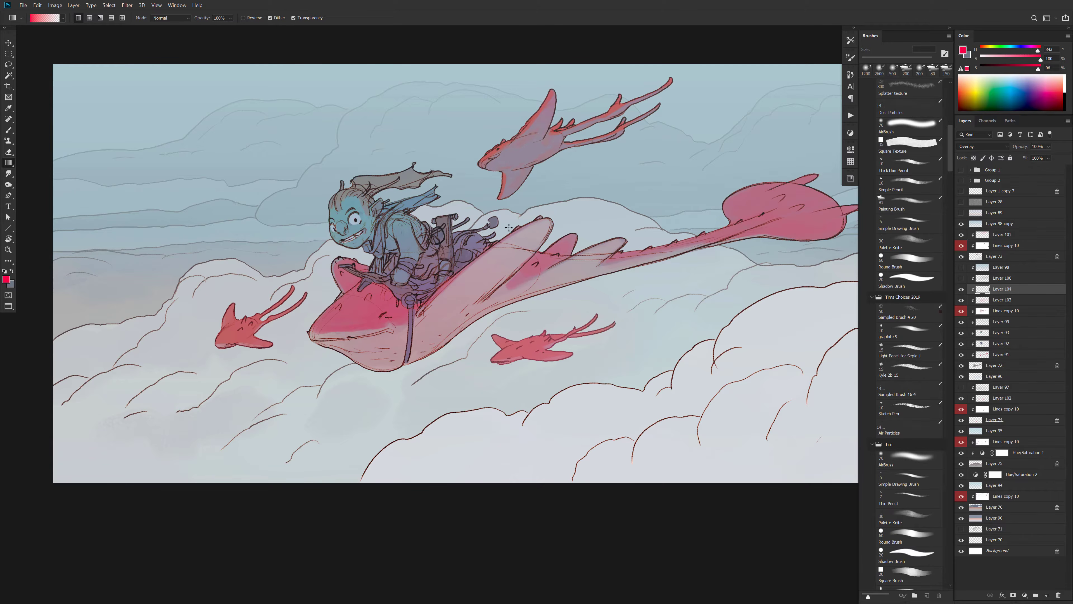
pyautogui.moveTo(471, 403); pyautogui.dragTo(469, 404)
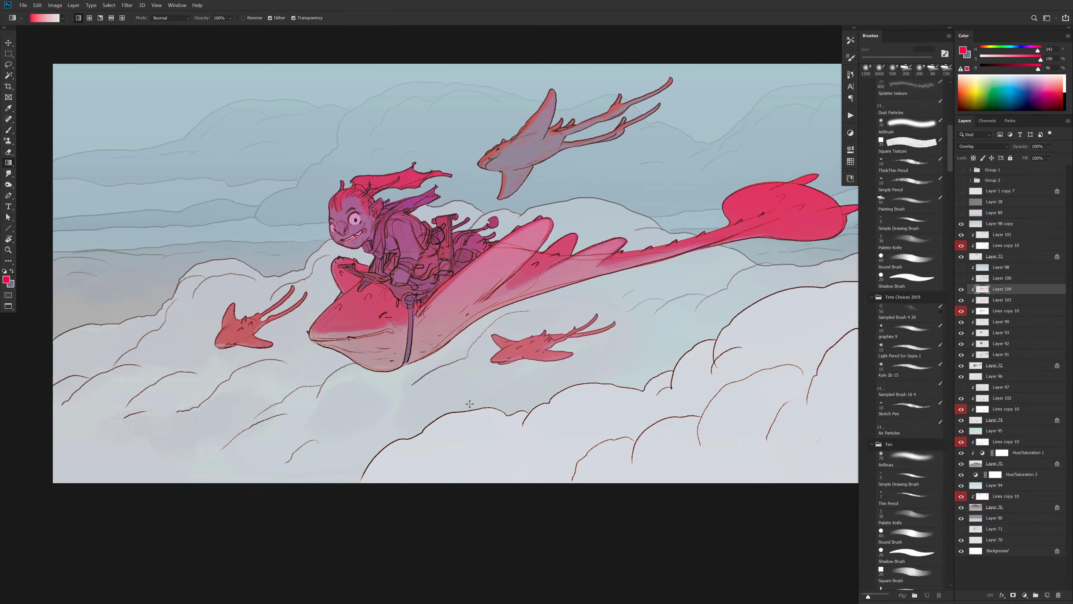
pyautogui.keyDown('ctrl'); pyautogui.keyDown('alt'); pyautogui.click(520, 329); pyautogui.keyUp('alt'); pyautogui.keyUp('ctrl')
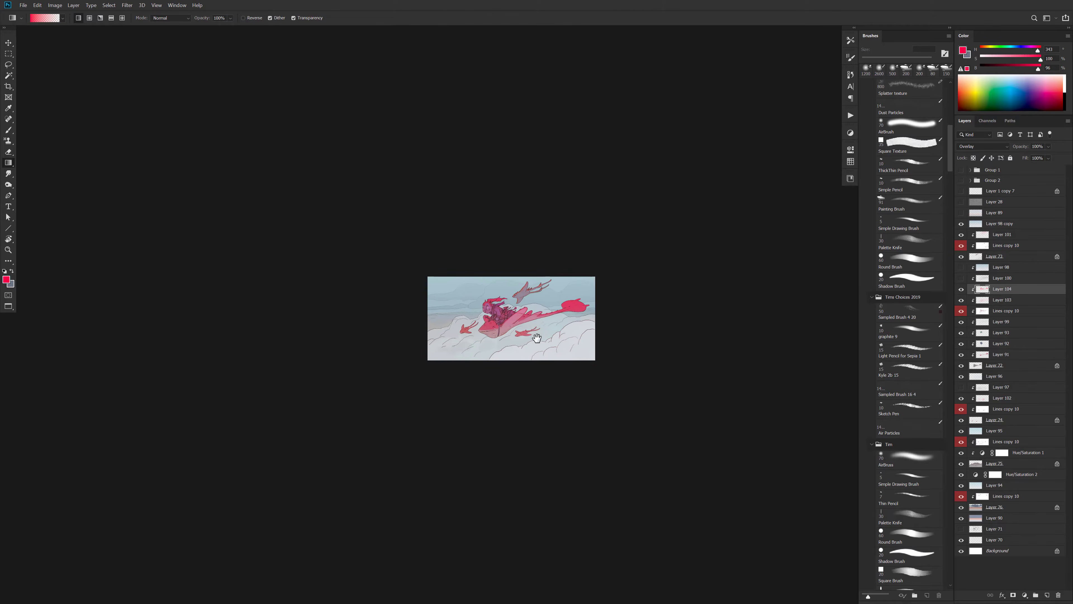
pyautogui.keyDown('ctrl'); pyautogui.click(532, 329); pyautogui.keyUp('ctrl')
pyautogui.moveTo(522, 333); pyautogui.dragTo(522, 349)
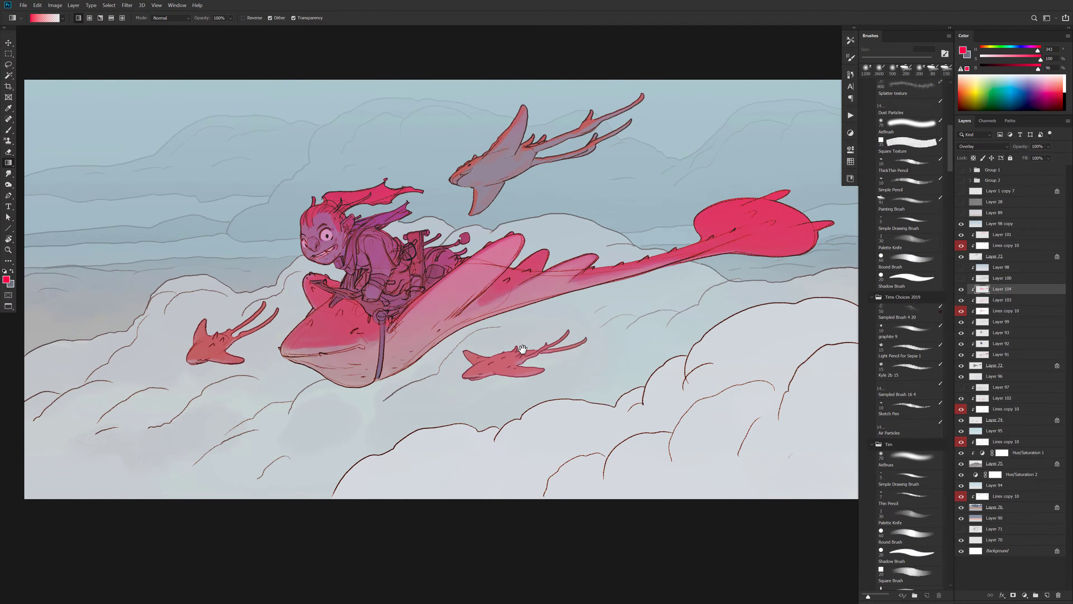
# Shift the gradient layer's hue by +23 and set its opacity to 76%
pyautogui.hotkey('ctrl', 'u')
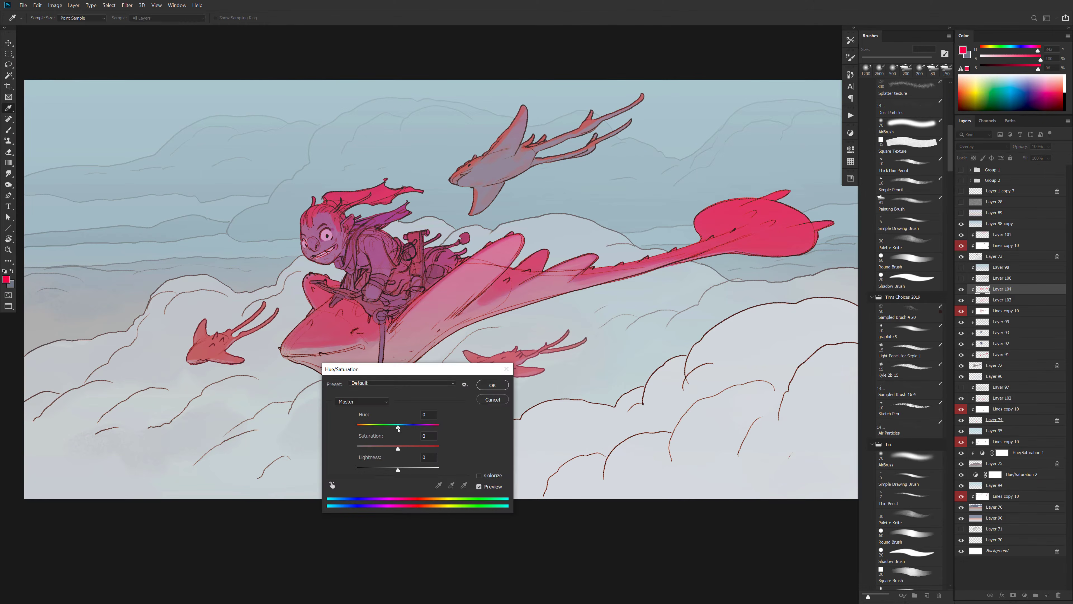
pyautogui.moveTo(398, 429)
pyautogui.mouseDown()
pyautogui.moveTo(356, 428)
pyautogui.moveTo(408, 427)
pyautogui.mouseUp()
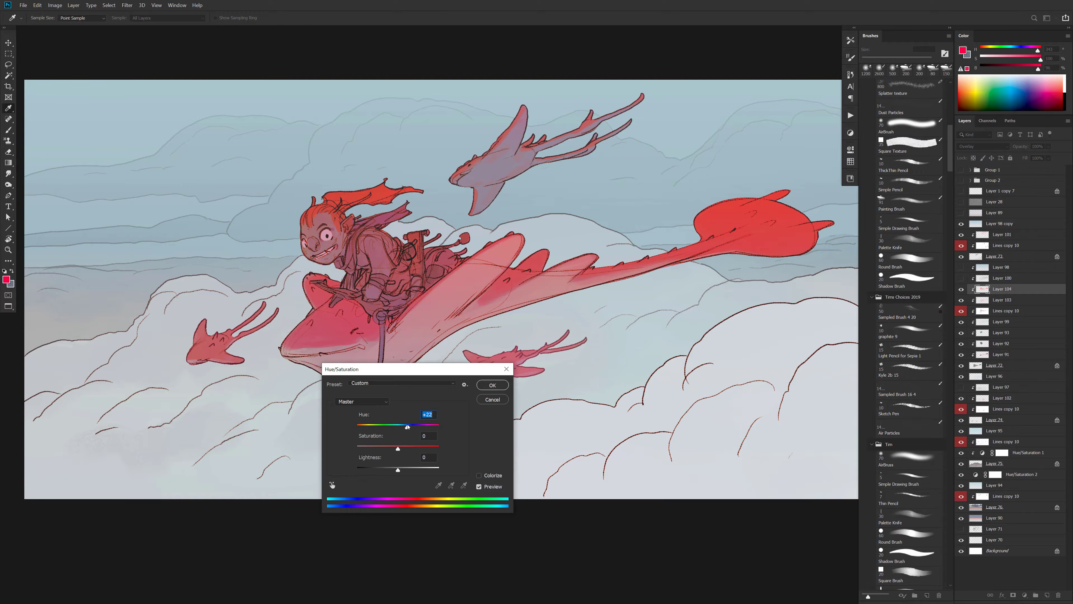
pyautogui.click(499, 382)
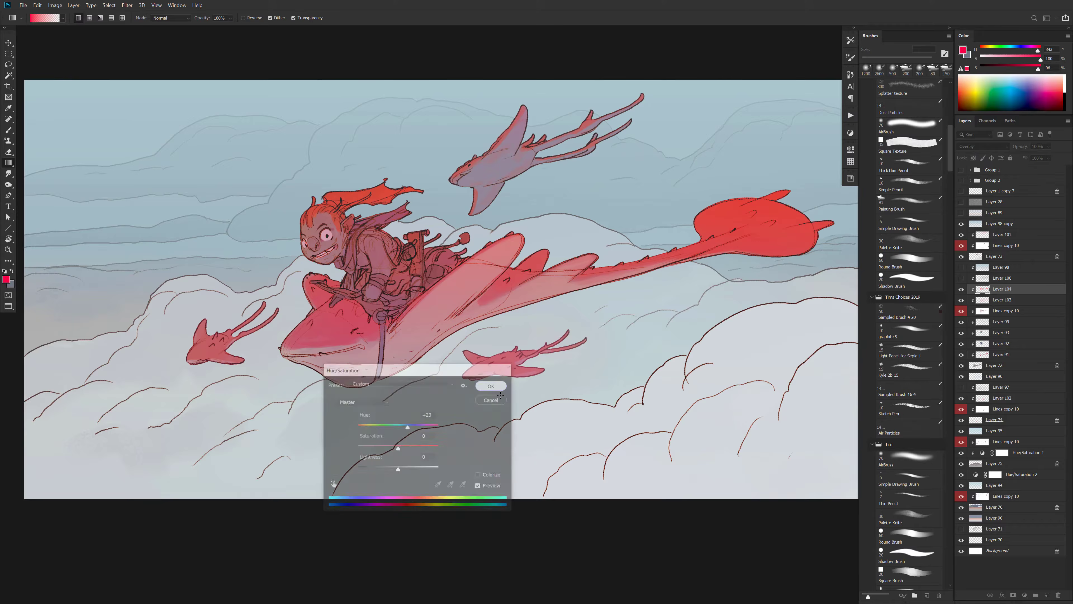
pyautogui.moveTo(668, 313); pyautogui.dragTo(714, 283)
pyautogui.keyDown('alt'); pyautogui.click(717, 304); pyautogui.keyUp('alt')
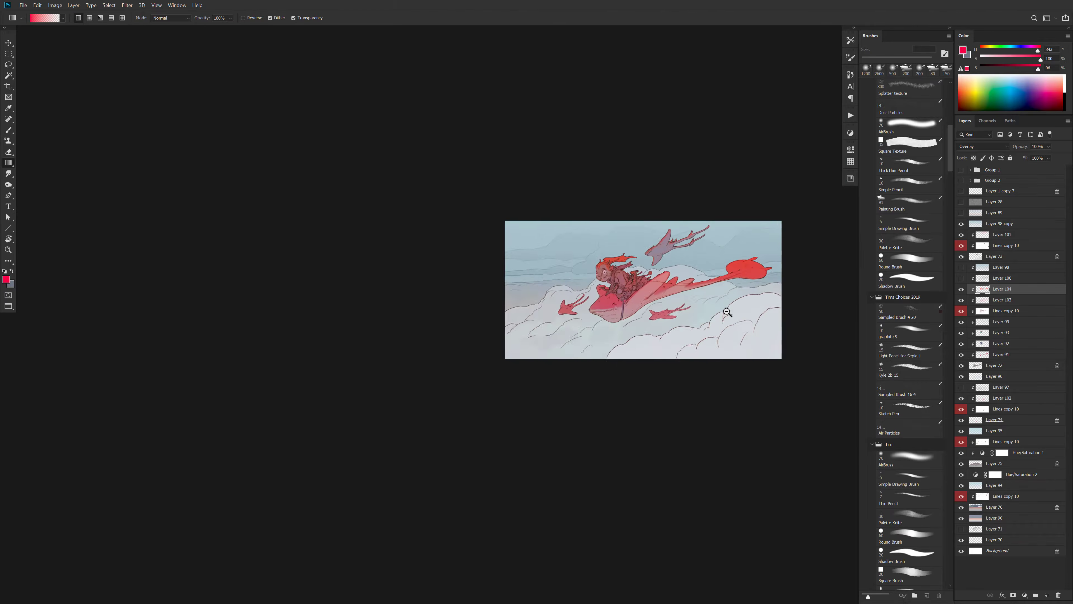
pyautogui.keyDown('ctrl'); pyautogui.click(733, 309); pyautogui.keyUp('ctrl')
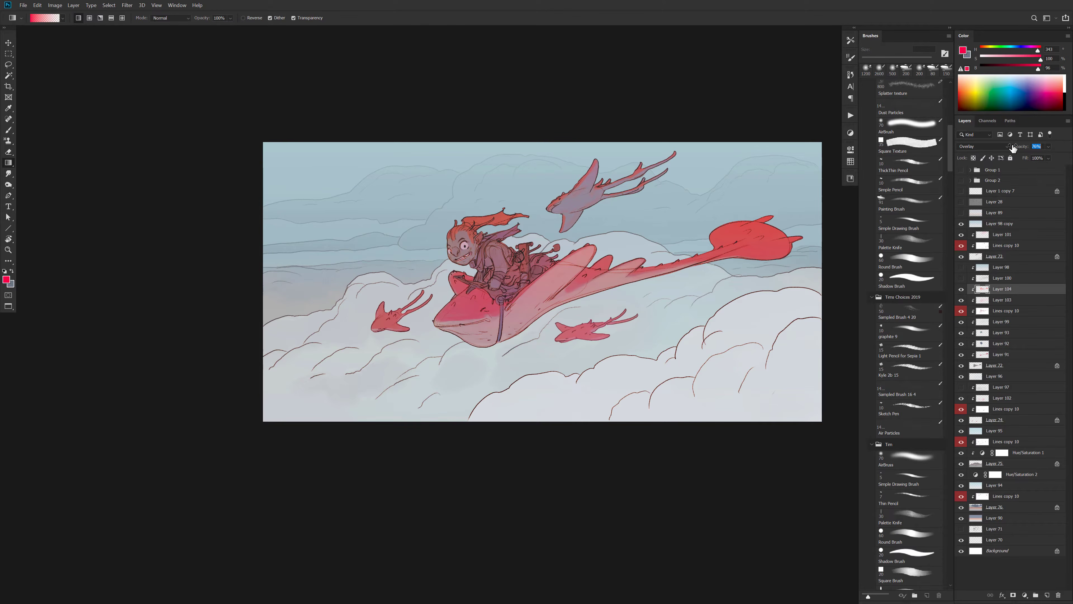
pyautogui.moveTo(670, 351); pyautogui.dragTo(652, 339)
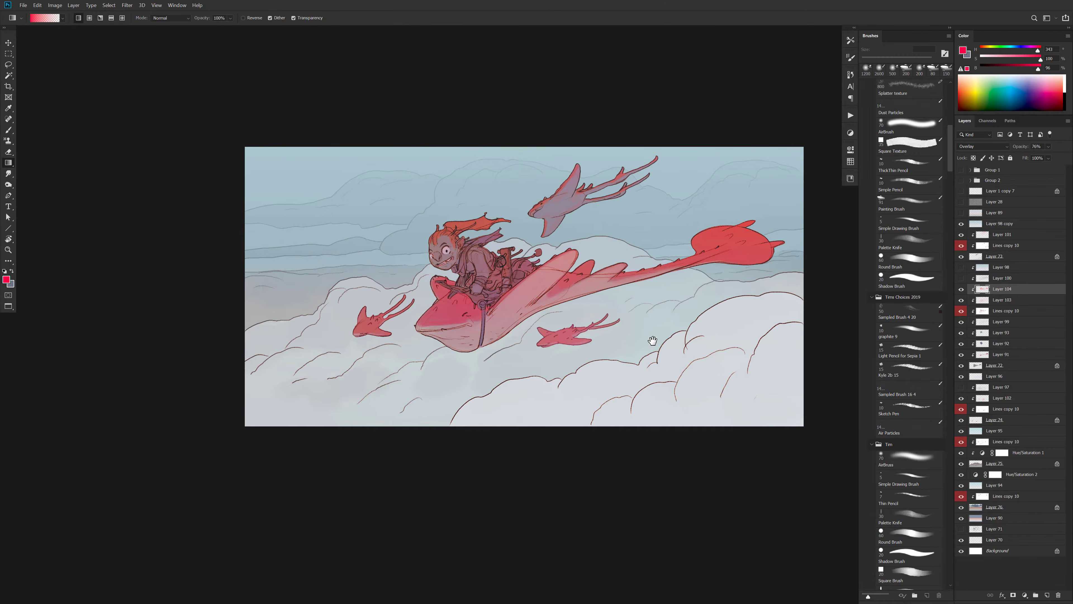
# Erase the red gradient from the goblin's face and upper body, undoing the last stroke
pyautogui.keyDown('ctrl'); pyautogui.click(485, 277); pyautogui.keyUp('ctrl')
pyautogui.press('e')
pyautogui.moveTo(399, 220)
pyautogui.mouseDown()
pyautogui.moveTo(403, 237)
pyautogui.moveTo(465, 250)
pyautogui.moveTo(470, 276)
pyautogui.moveTo(462, 242)
pyautogui.moveTo(478, 277)
pyautogui.moveTo(495, 273)
pyautogui.mouseUp()
pyautogui.hotkey('ctrl', 'z')
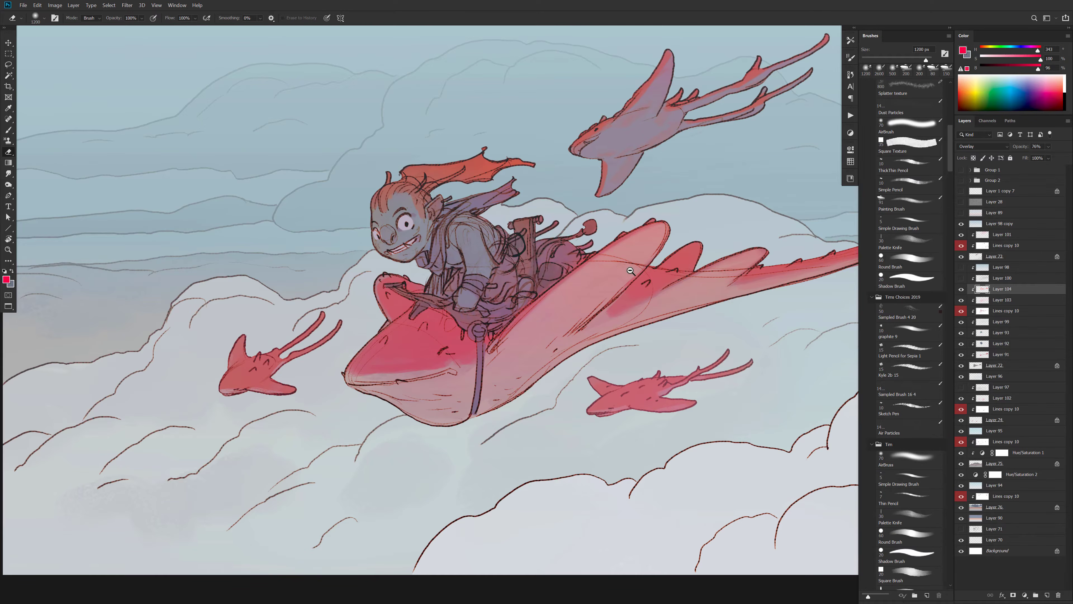
pyautogui.keyDown('alt'); pyautogui.click(638, 277); pyautogui.keyUp('alt')
pyautogui.keyDown('alt'); pyautogui.click(638, 277); pyautogui.keyUp('alt')
pyautogui.keyDown('alt'); pyautogui.click(638, 277); pyautogui.keyUp('alt')
pyautogui.moveTo(671, 304); pyautogui.dragTo(682, 304)
pyautogui.keyDown('ctrl'); pyautogui.click(677, 299); pyautogui.keyUp('ctrl')
pyautogui.keyDown('ctrl'); pyautogui.click(688, 300); pyautogui.keyUp('ctrl')
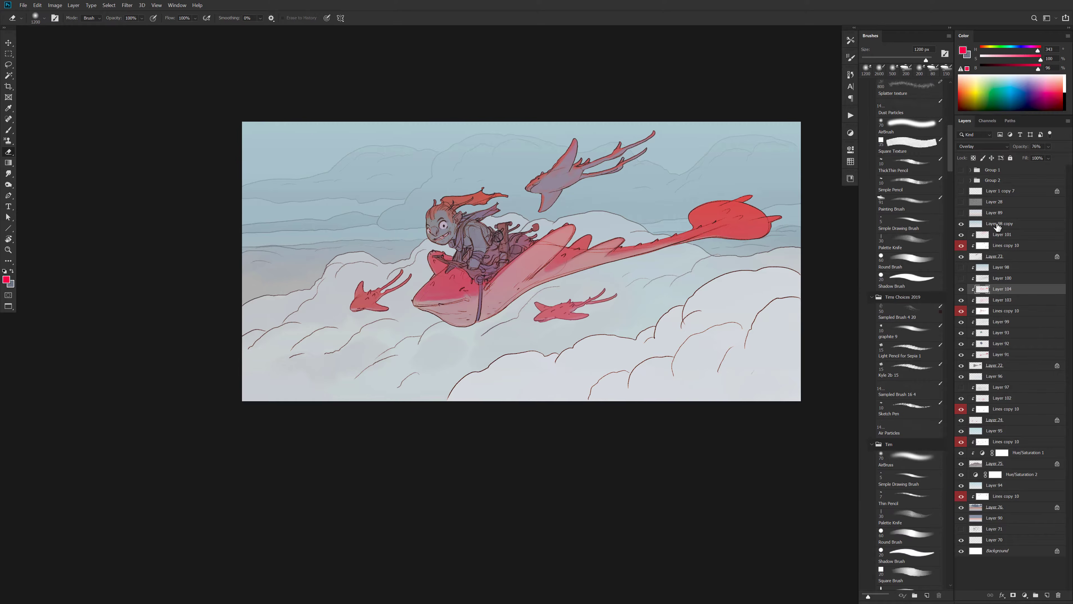
# Create a new layer directly above the Hue/Saturation 2 adjustment, behind the midground clouds
pyautogui.click(997, 226)
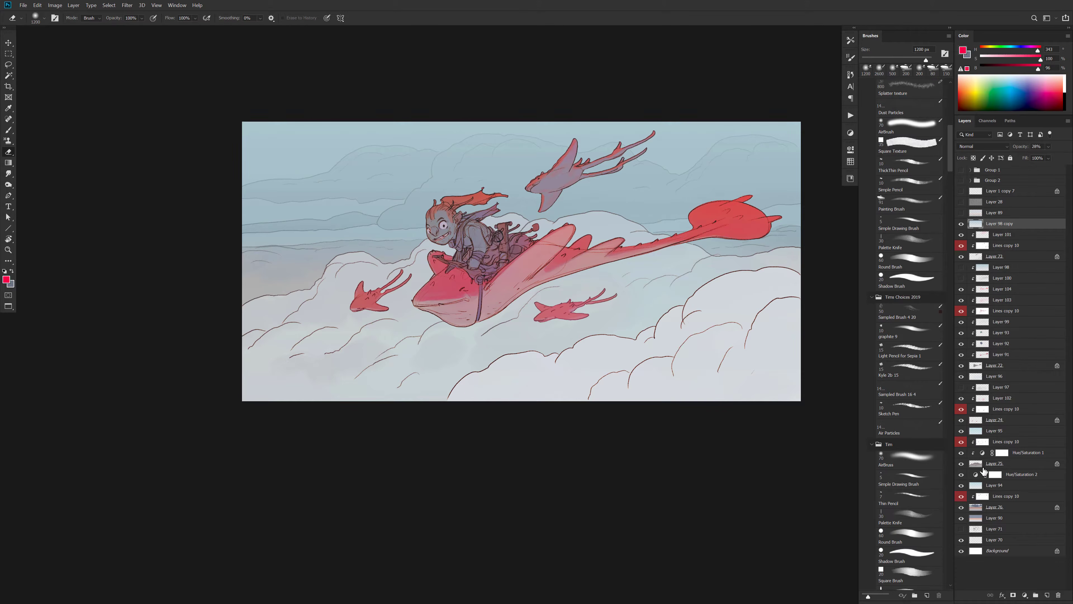
pyautogui.click(976, 477)
pyautogui.hotkey('ctrl', 'shift', 'alt', 'n')
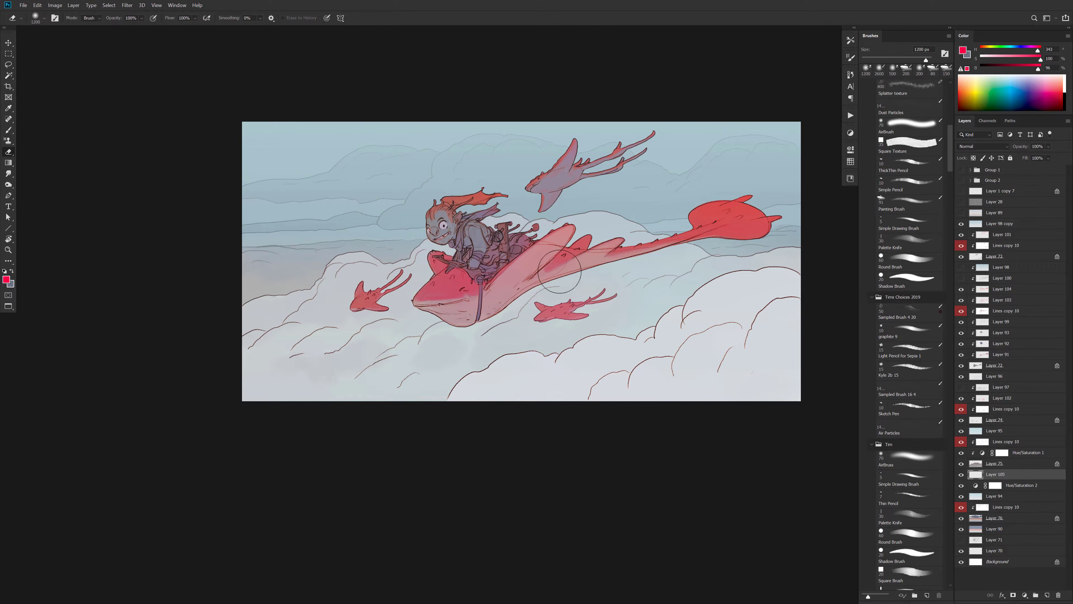
# Switch to the Pencil tool and choose a speckled texture preset
pyautogui.press('b')
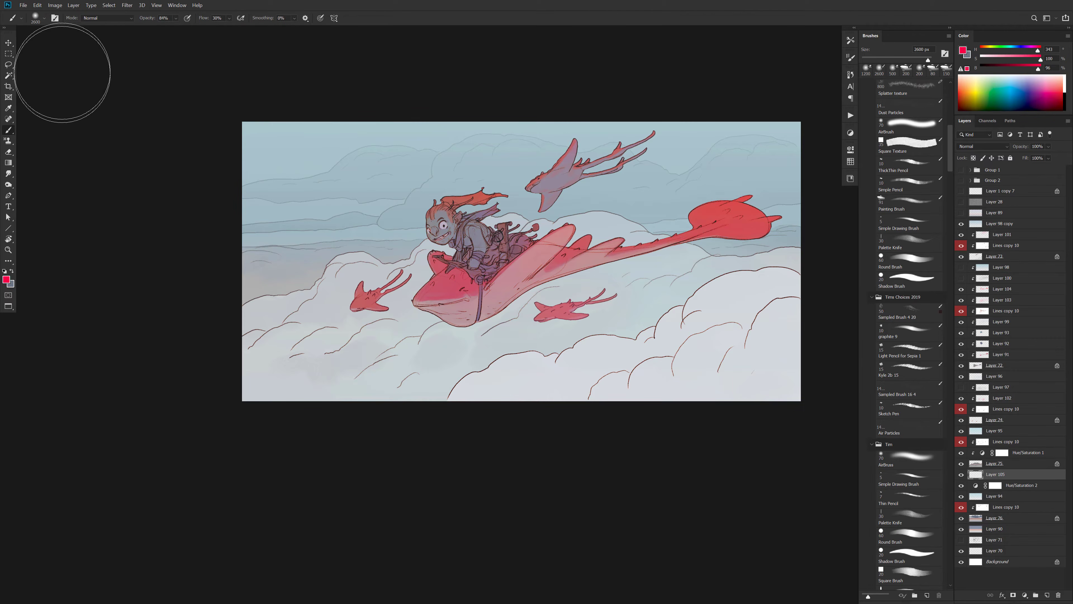
pyautogui.click(21, 18)
pyautogui.click(71, 85)
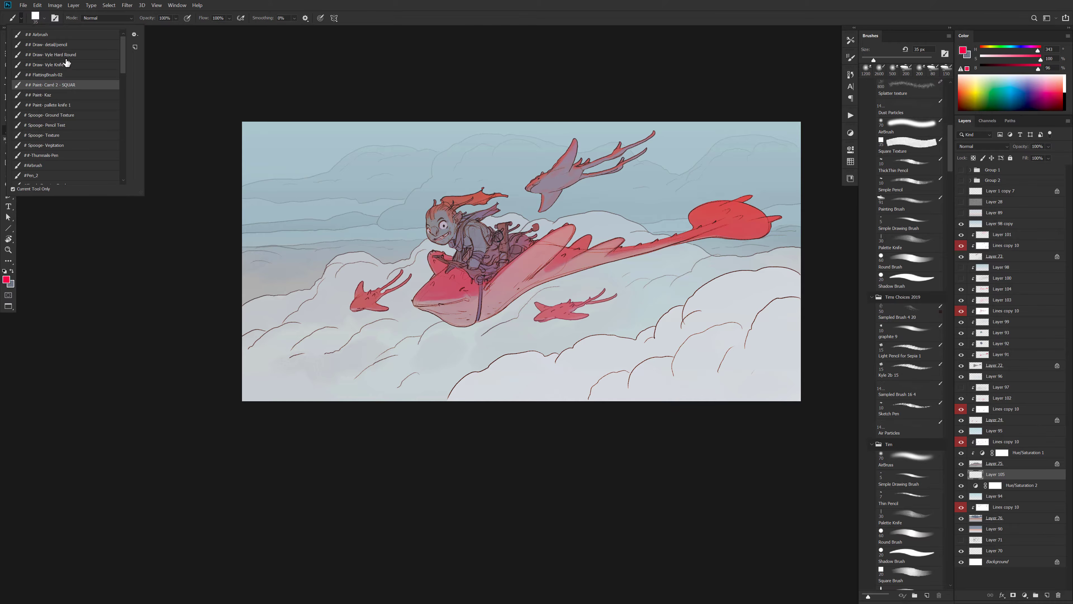
pyautogui.hotkey('shift', 'b')
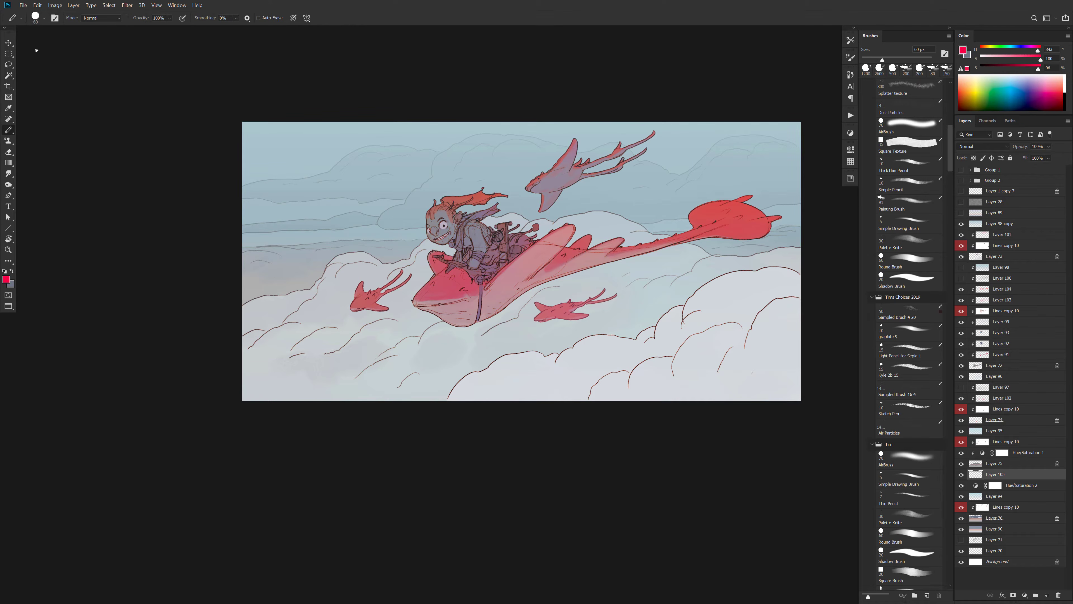
pyautogui.click(20, 18)
pyautogui.click(47, 66)
# Sample the blue of the distant clouds and paint texture over them with a 1600 px tip at 20% opacity
pyautogui.moveTo(485, 180); pyautogui.dragTo(483, 179)
pyautogui.keyDown('alt'); pyautogui.click(510, 161); pyautogui.keyUp('alt')
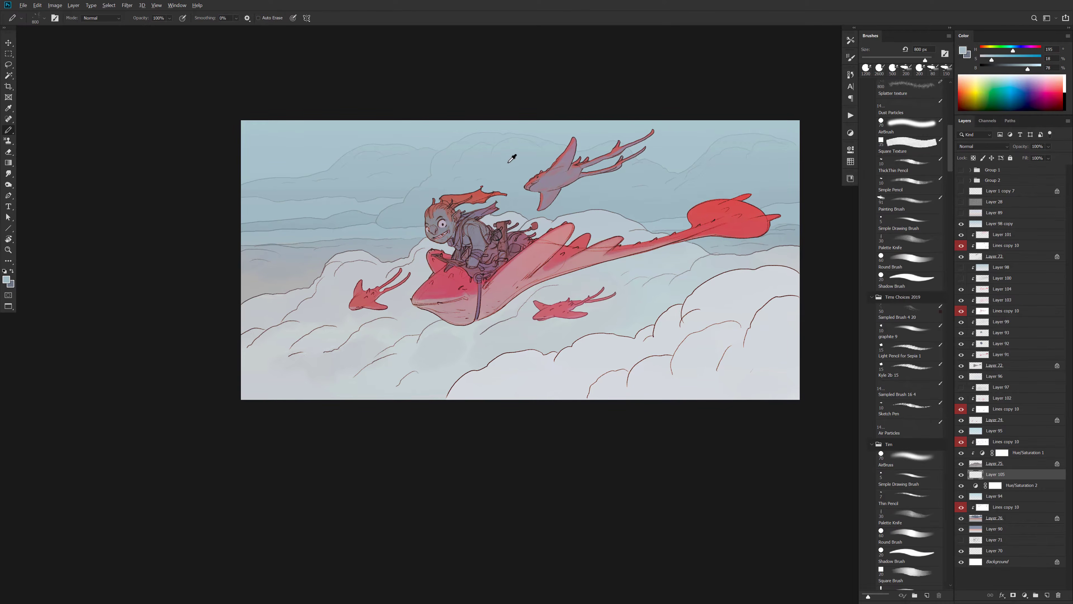
pyautogui.press(']')
pyautogui.press(']')
pyautogui.press(']')
pyautogui.press(']')
pyautogui.press('2')
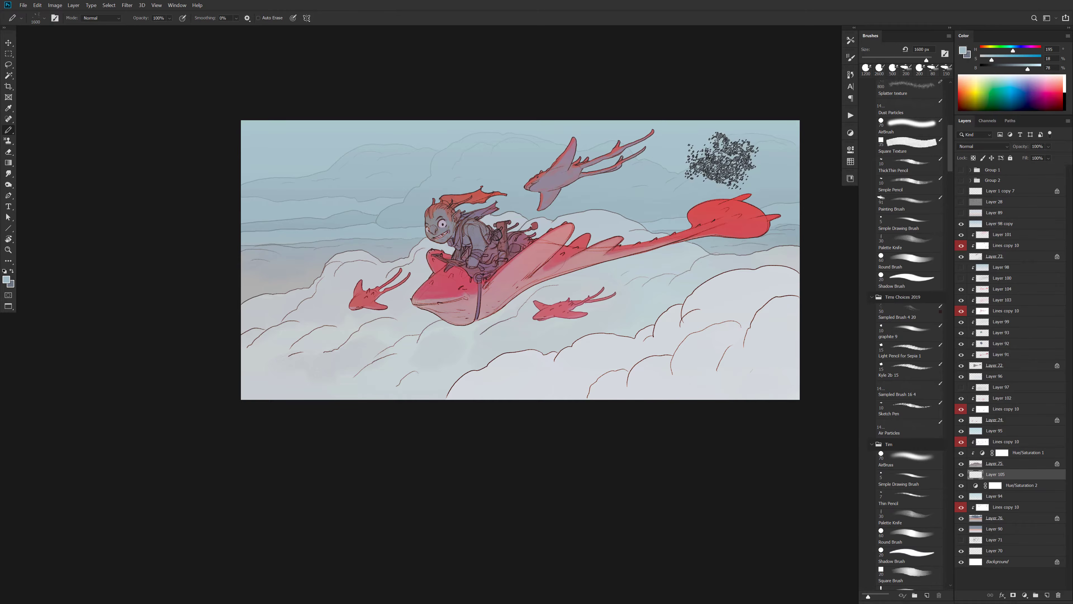
pyautogui.moveTo(721, 159); pyautogui.dragTo(763, 155)
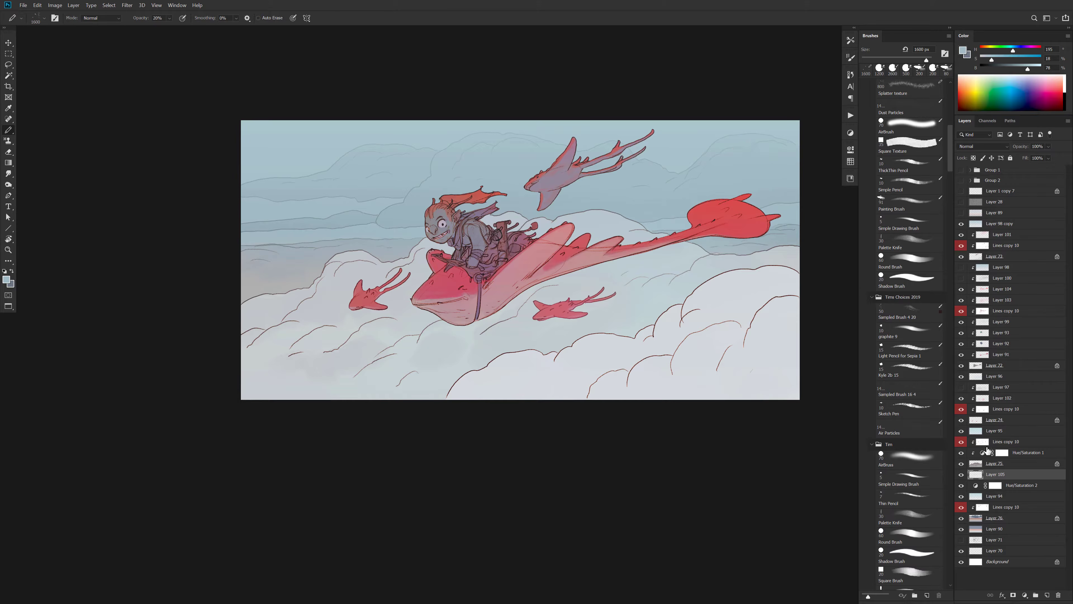
# Create a new layer above Layer 95, beneath the foreground cloud layer
pyautogui.click(993, 444)
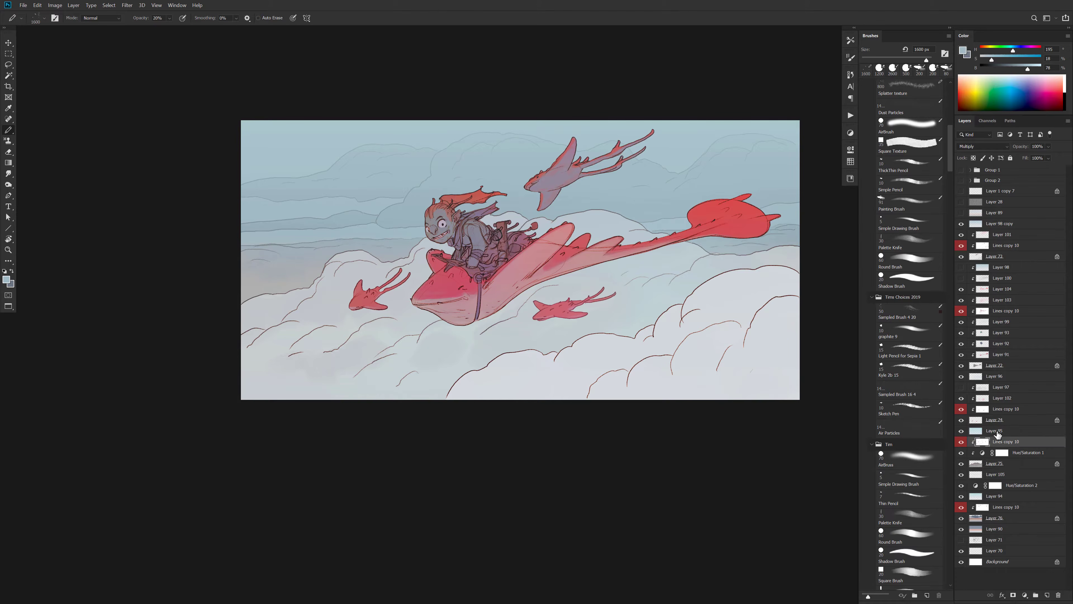
pyautogui.click(993, 431)
pyautogui.hotkey('ctrl', 'shift', 'alt', 'n')
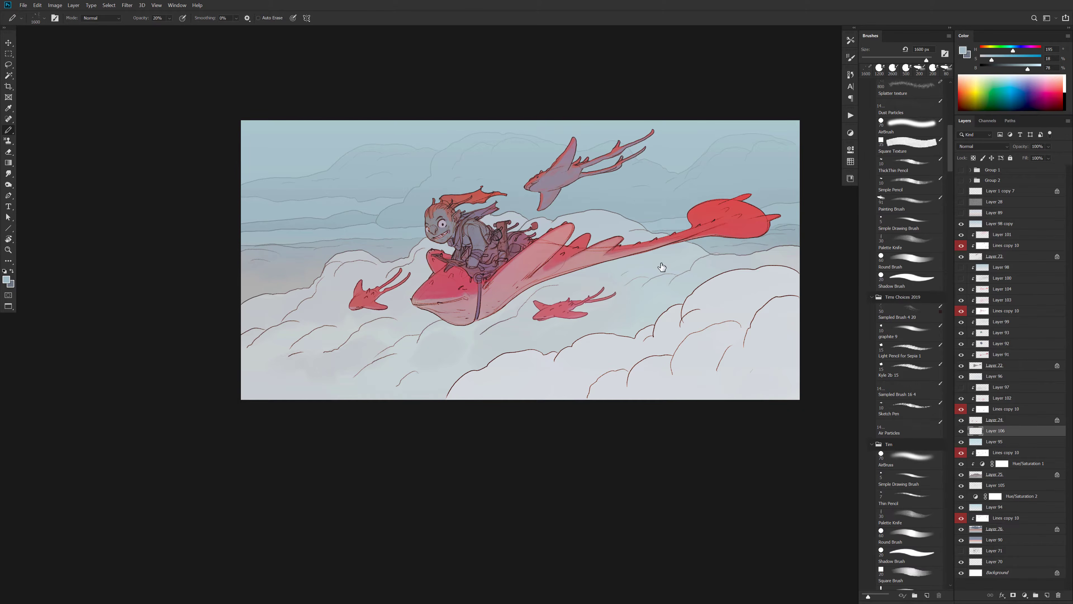
# Paint speckled texture over the background clouds, alternating between sampled pale cloud grey and sky blue
pyautogui.keyDown('alt'); pyautogui.click(715, 295); pyautogui.keyUp('alt')
pyautogui.moveTo(660, 144)
pyautogui.mouseDown()
pyautogui.moveTo(466, 118)
pyautogui.moveTo(231, 168)
pyautogui.moveTo(340, 193)
pyautogui.mouseUp()
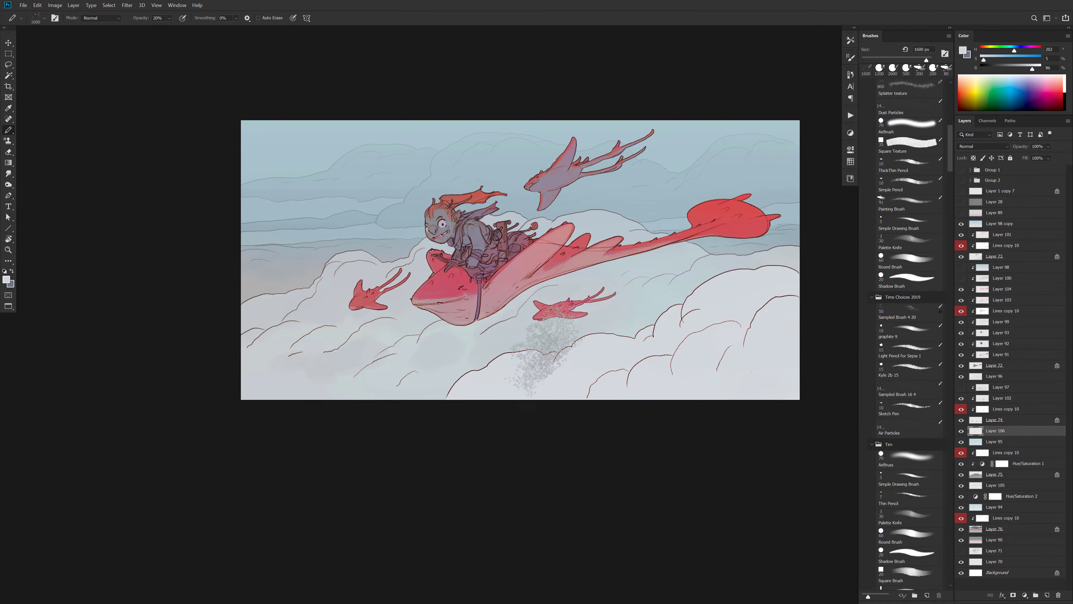
pyautogui.keyDown('alt'); pyautogui.click(622, 182); pyautogui.keyUp('alt')
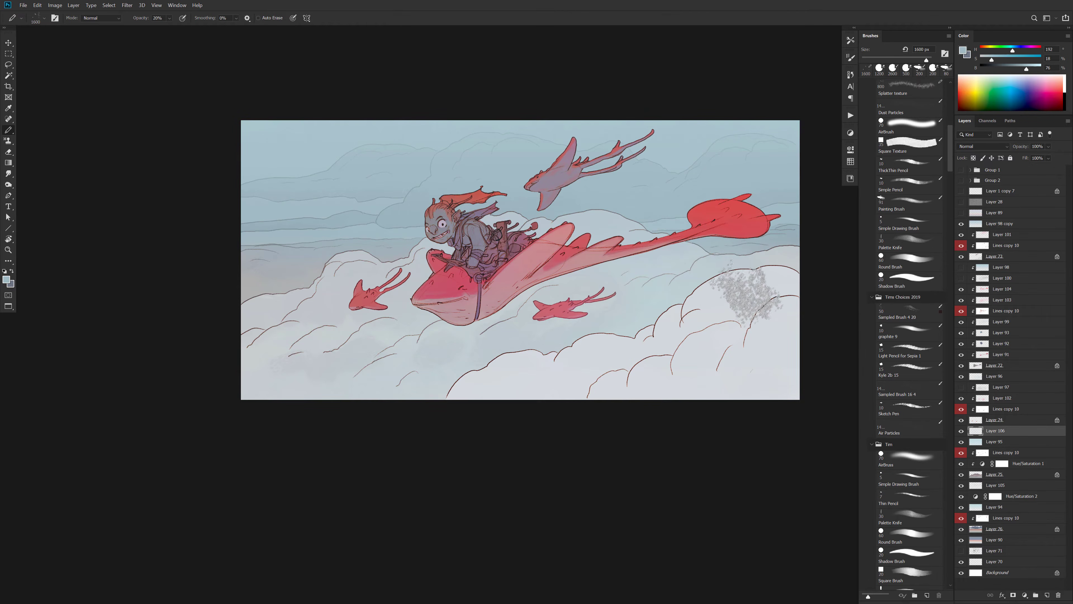
pyautogui.keyDown('alt'); pyautogui.click(746, 289); pyautogui.keyUp('alt')
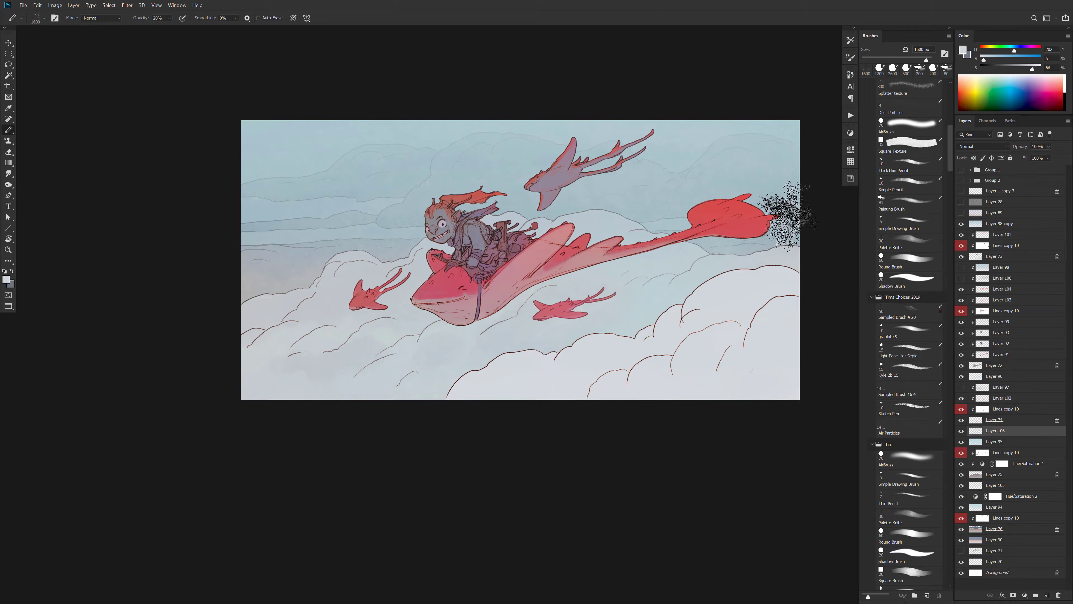
# Enlarge the soft eraser to 2100 px and thin out the texture over the clouds around the goblin
pyautogui.press('e')
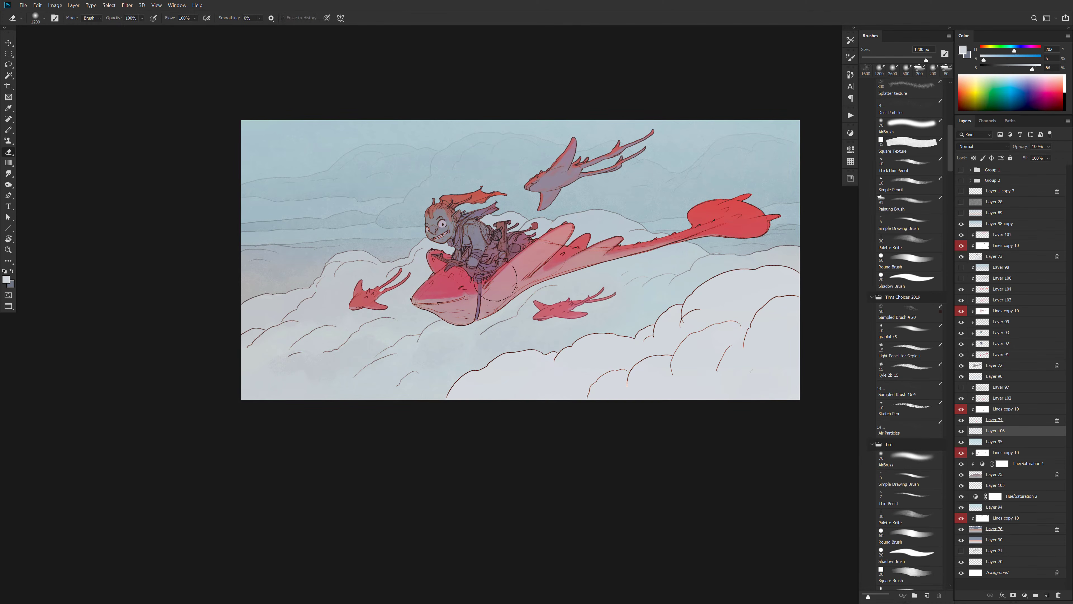
pyautogui.press(']')
pyautogui.press(']')
pyautogui.press(']')
pyautogui.press(']')
pyautogui.press(']')
pyautogui.press(']')
pyautogui.press(']')
pyautogui.press(']')
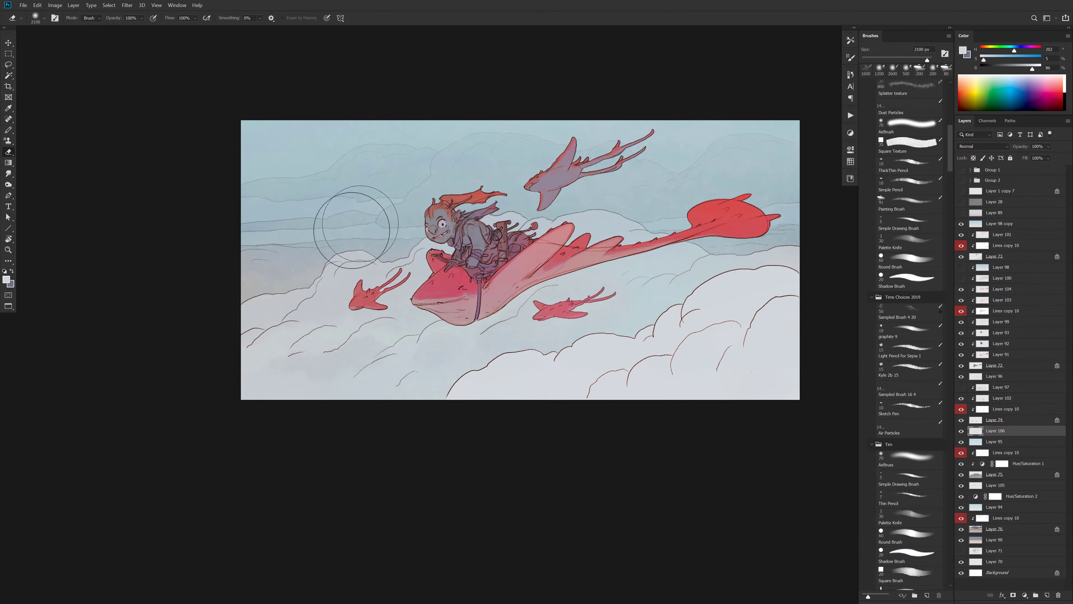
pyautogui.moveTo(356, 233); pyautogui.dragTo(413, 280)
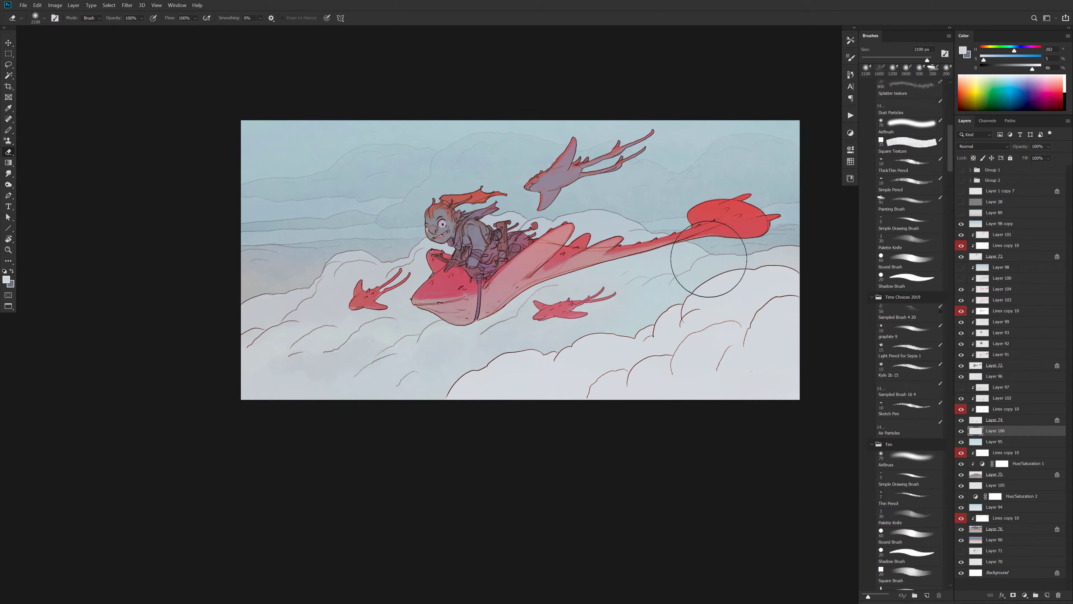
# Sample a blue-grey near the large ray's tail and paint speckled texture over the lower midground clouds
pyautogui.press('b')
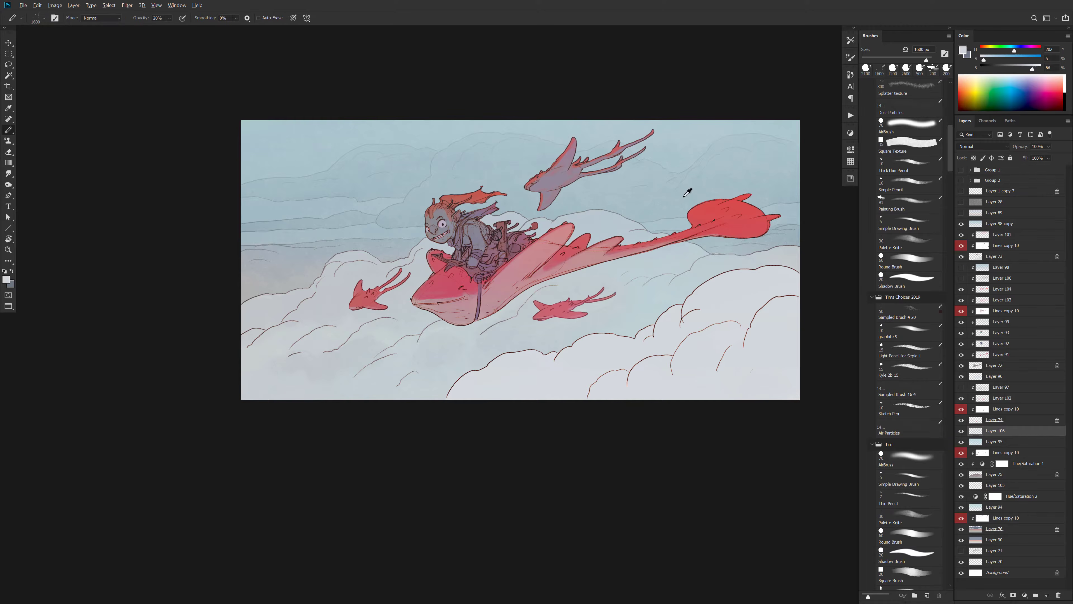
pyautogui.keyDown('alt'); pyautogui.click(690, 192); pyautogui.keyUp('alt')
pyautogui.moveTo(536, 309); pyautogui.dragTo(621, 291)
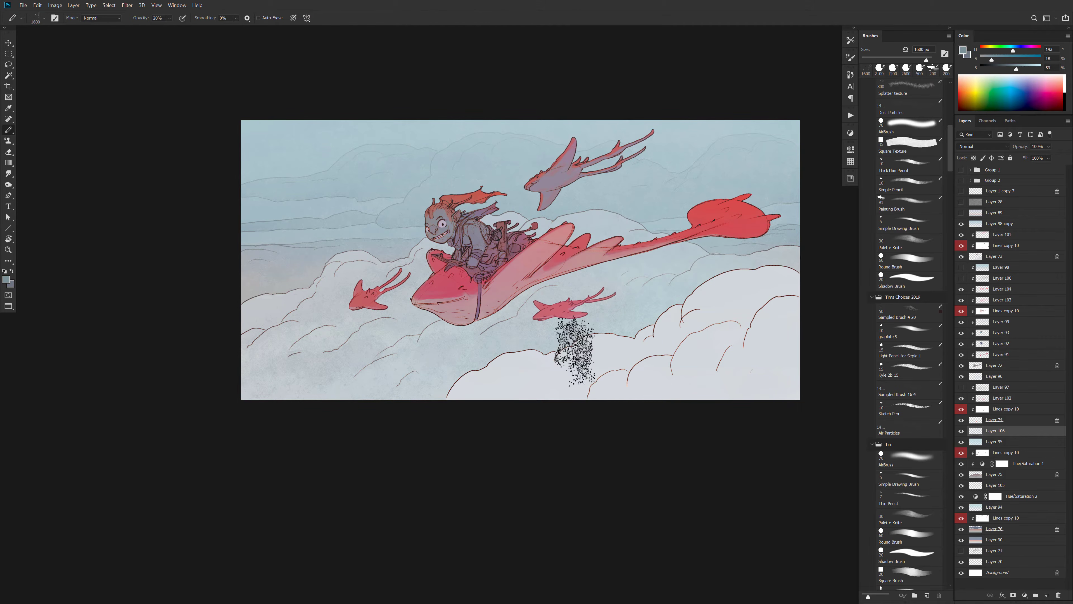
# Thin out the speckled texture over the lower midground clouds with the soft eraser
pyautogui.press('r')
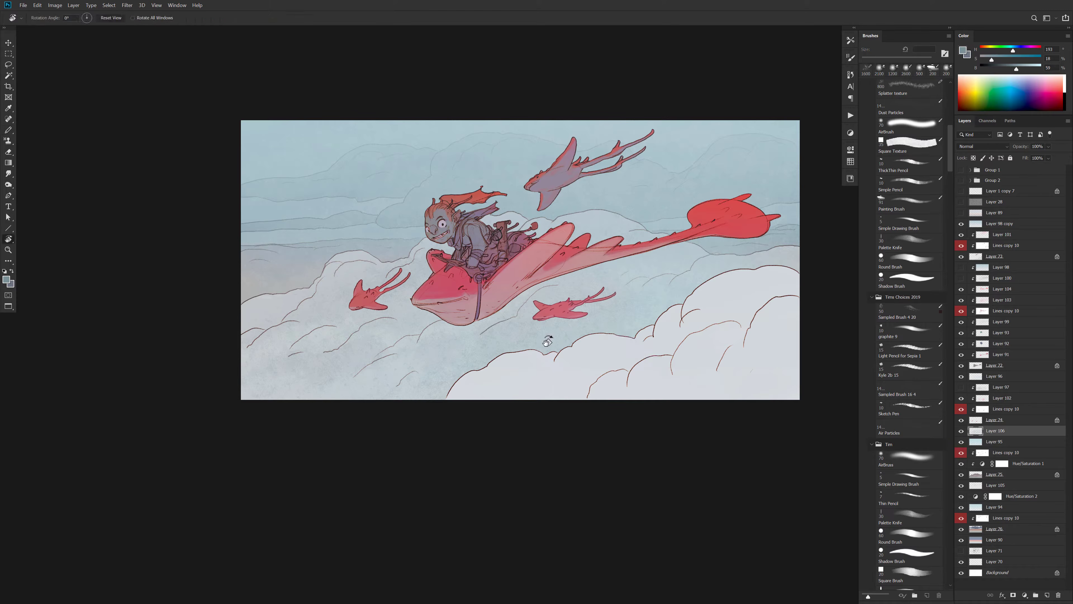
pyautogui.press('e')
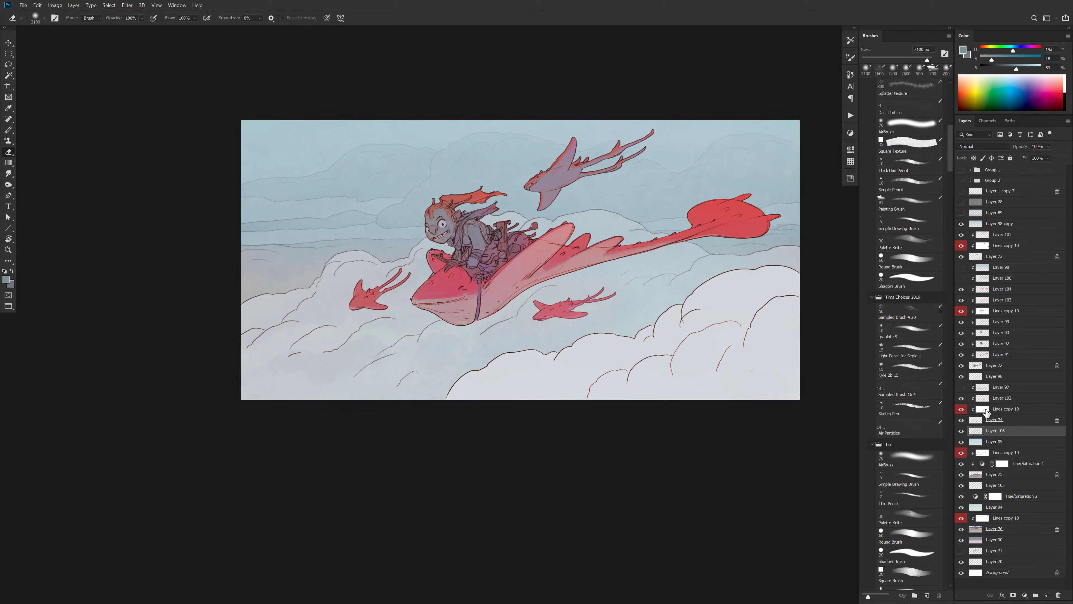
# Create a new layer above Layer 96 and paint speckled texture over the midground clouds in sampled pale blue-grey and cloud tones
pyautogui.click(998, 388)
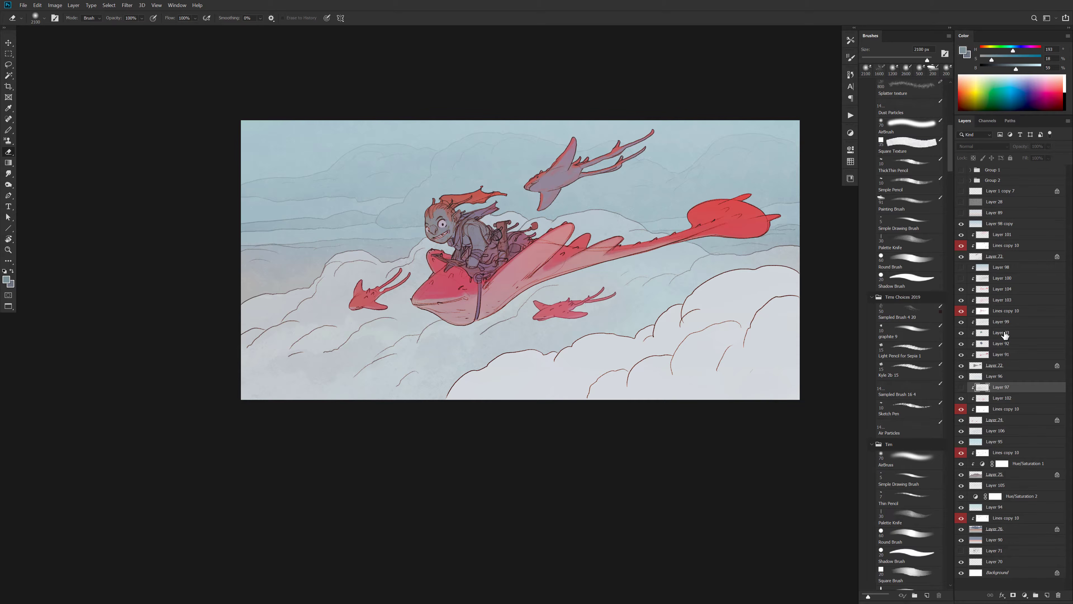
pyautogui.click(994, 377)
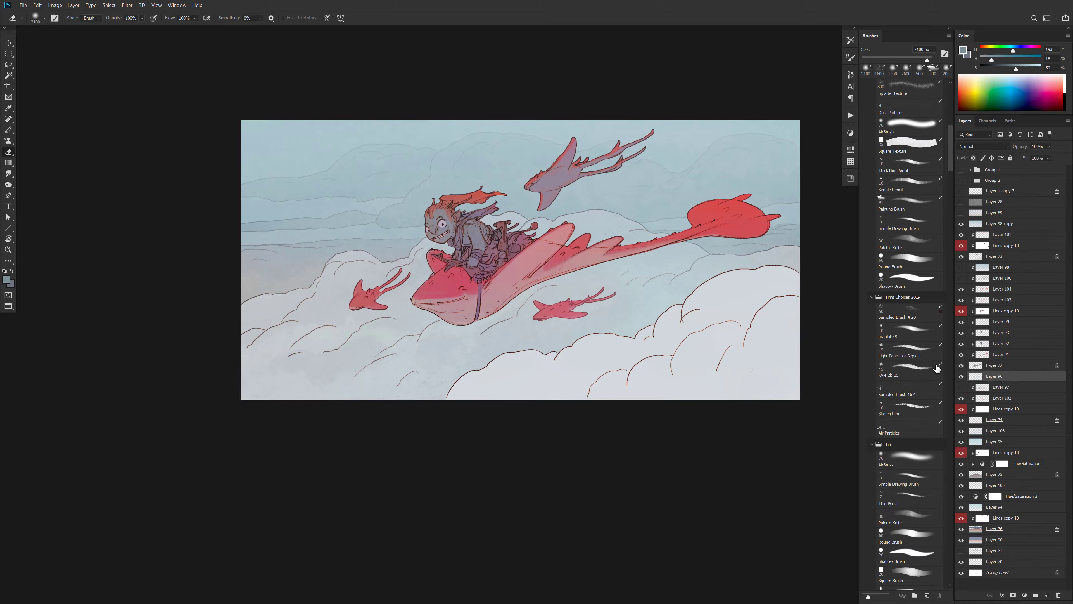
pyautogui.hotkey('ctrl', 'alt', 'shift', 'n')
pyautogui.press('b')
pyautogui.keyDown('alt'); pyautogui.click(617, 226); pyautogui.keyUp('alt')
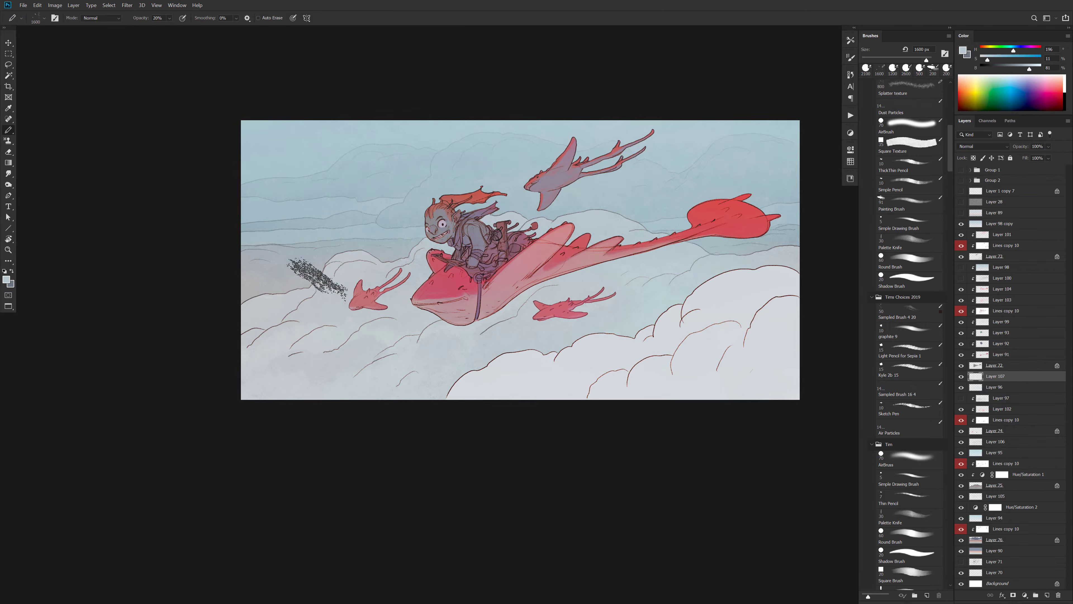
pyautogui.moveTo(318, 279); pyautogui.dragTo(338, 314)
pyautogui.keyDown('alt'); pyautogui.click(389, 328); pyautogui.keyUp('alt')
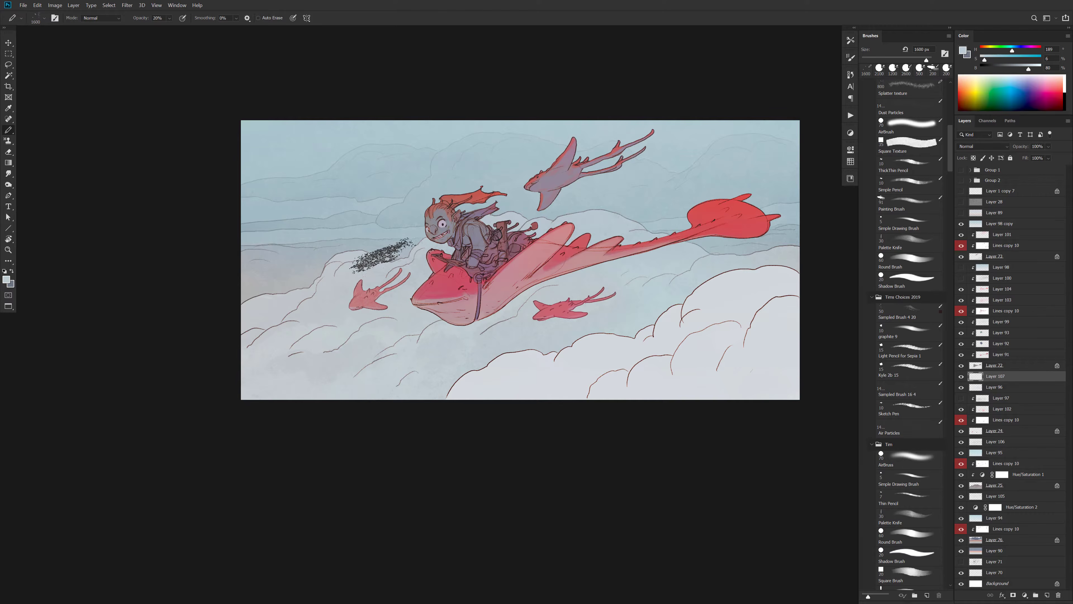
# Add a clipped Selective Color adjustment above Layer 102 and lower Magenta in the Neutrals to about -10%
pyautogui.click(981, 259)
pyautogui.click(987, 238)
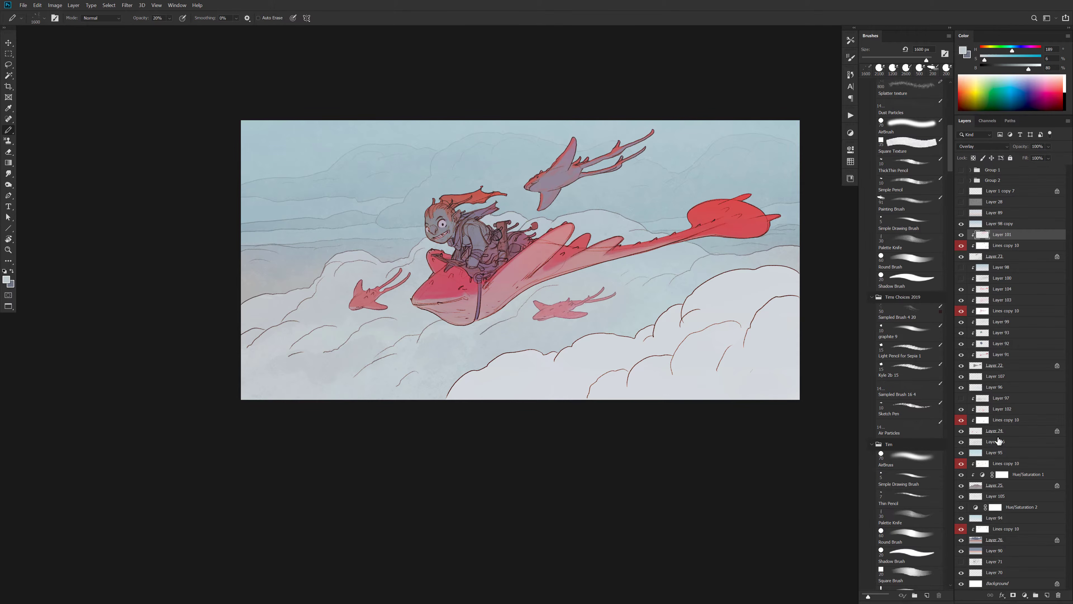
pyautogui.click(982, 409)
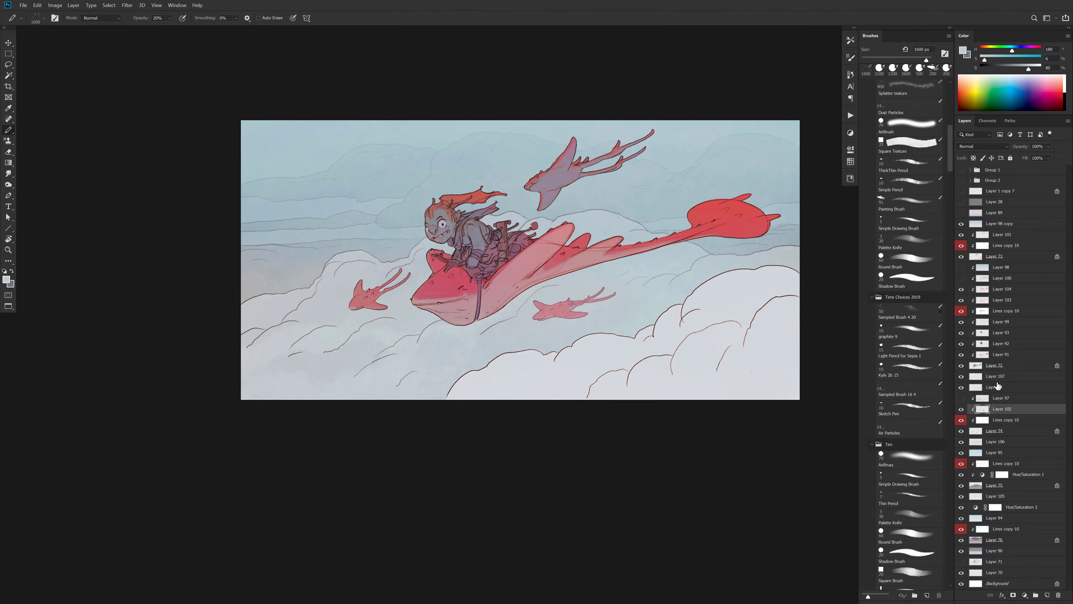
pyautogui.click(1025, 596)
pyautogui.click(1031, 580)
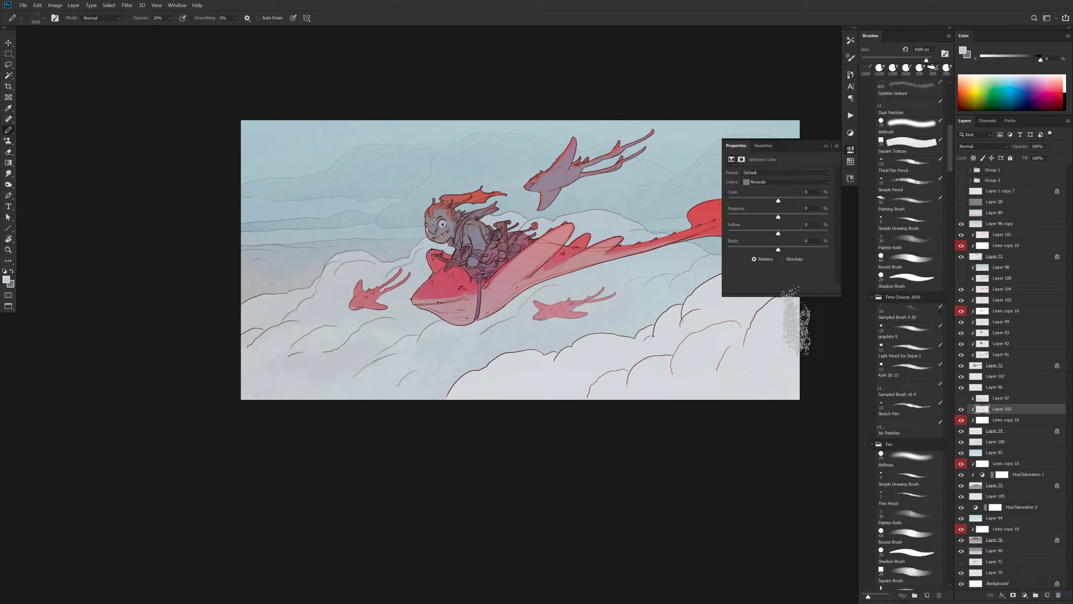
pyautogui.click(786, 182)
pyautogui.click(776, 237)
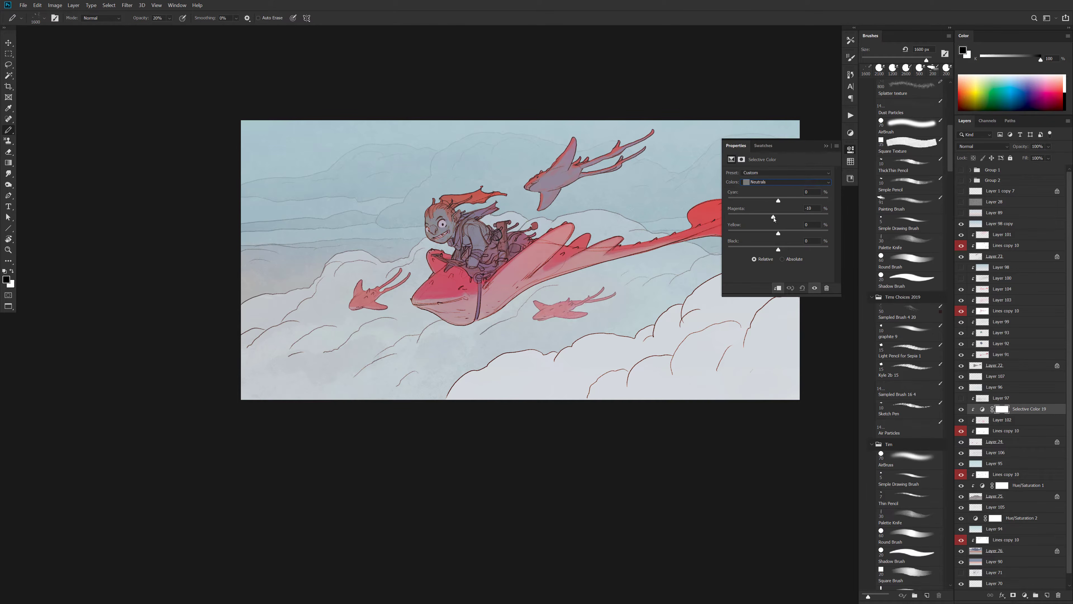
pyautogui.moveTo(789, 218); pyautogui.dragTo(771, 220)
pyautogui.moveTo(658, 243); pyautogui.dragTo(657, 242)
# Examine the colour and line balance of the whole painting at several zoom levels
pyautogui.click(989, 236)
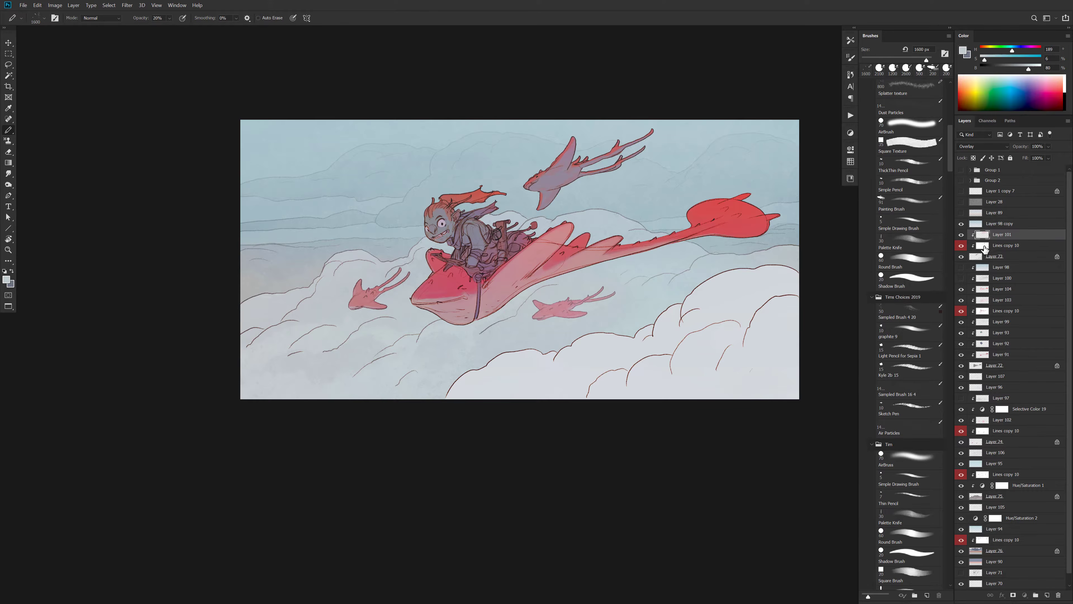
pyautogui.click(985, 247)
pyautogui.moveTo(629, 321); pyautogui.dragTo(621, 323)
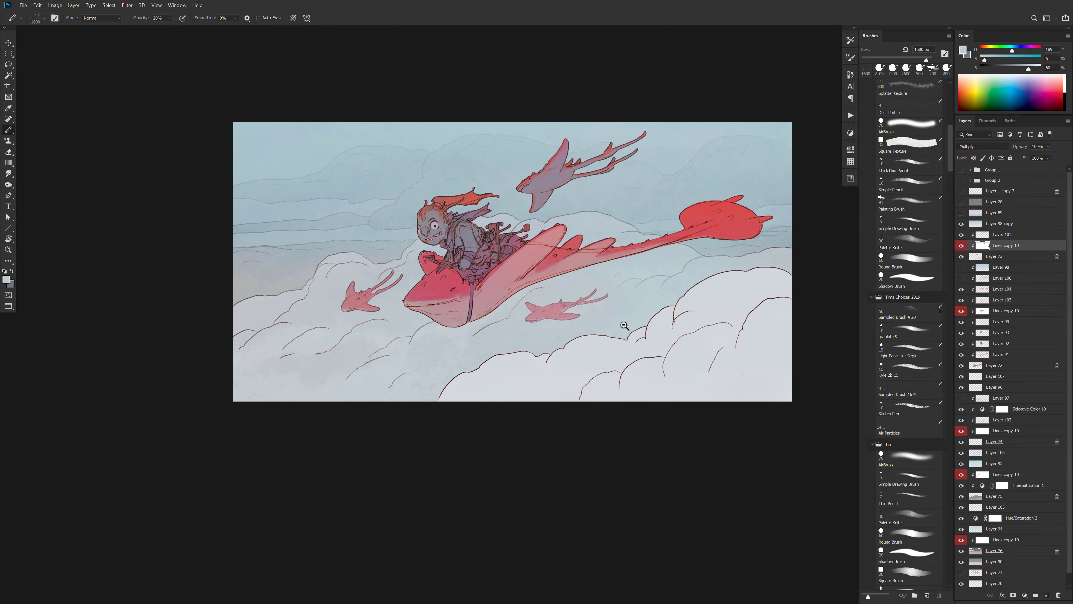
pyautogui.keyDown('alt'); pyautogui.click(625, 333); pyautogui.keyUp('alt')
pyautogui.keyDown('alt'); pyautogui.click(626, 333); pyautogui.keyUp('alt')
pyautogui.keyDown('alt'); pyautogui.click(625, 334); pyautogui.keyUp('alt')
pyautogui.keyDown('ctrl'); pyautogui.click(616, 335); pyautogui.keyUp('ctrl')
pyautogui.keyDown('ctrl'); pyautogui.click(616, 335); pyautogui.keyUp('ctrl')
pyautogui.keyDown('ctrl'); pyautogui.click(615, 335); pyautogui.keyUp('ctrl')
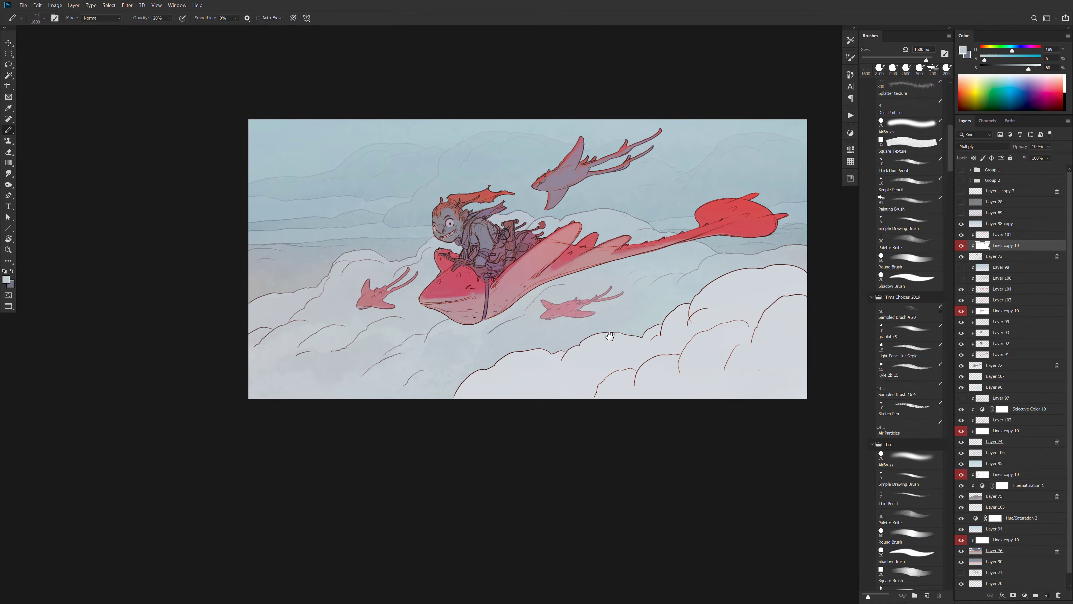
pyautogui.moveTo(606, 340); pyautogui.dragTo(559, 336)
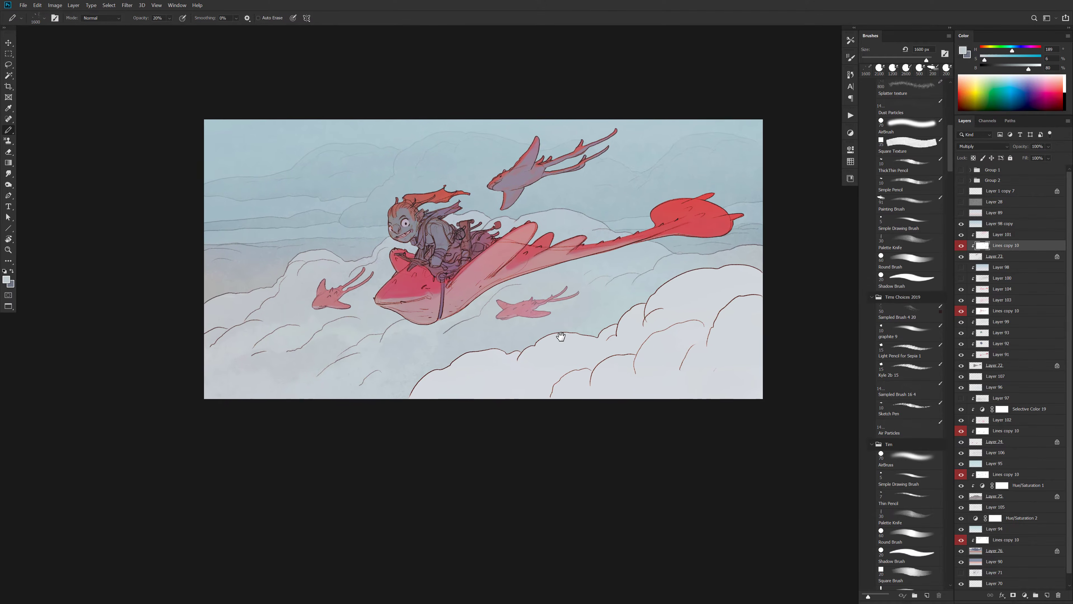
# On a new layer above Layer 98 copy, paint speckled texture across the scene with sampled sky blue-grey and ray pink
pyautogui.click(1000, 224)
pyautogui.hotkey('ctrl', 'shift', 'alt', 'n')
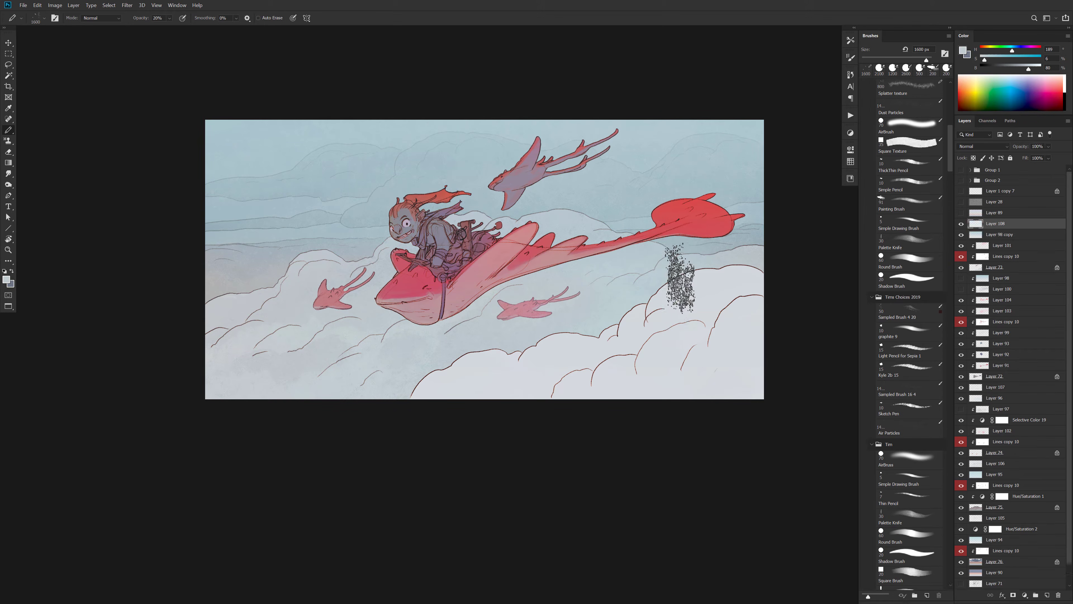
pyautogui.keyDown('alt'); pyautogui.click(555, 193); pyautogui.keyUp('alt')
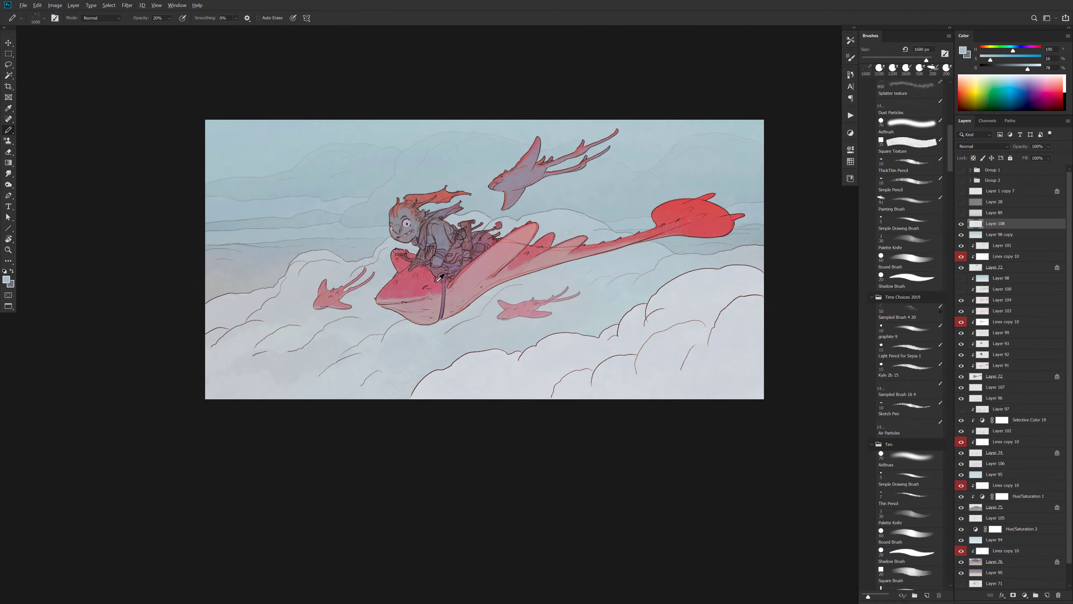
pyautogui.keyDown('alt'); pyautogui.click(419, 280); pyautogui.keyUp('alt')
pyautogui.keyDown('alt'); pyautogui.click(417, 285); pyautogui.keyUp('alt')
pyautogui.moveTo(714, 156)
pyautogui.mouseDown()
pyautogui.moveTo(341, 130)
pyautogui.moveTo(201, 168)
pyautogui.moveTo(207, 219)
pyautogui.moveTo(284, 252)
pyautogui.moveTo(263, 298)
pyautogui.moveTo(335, 330)
pyautogui.moveTo(519, 323)
pyautogui.moveTo(535, 373)
pyautogui.moveTo(629, 405)
pyautogui.mouseUp()
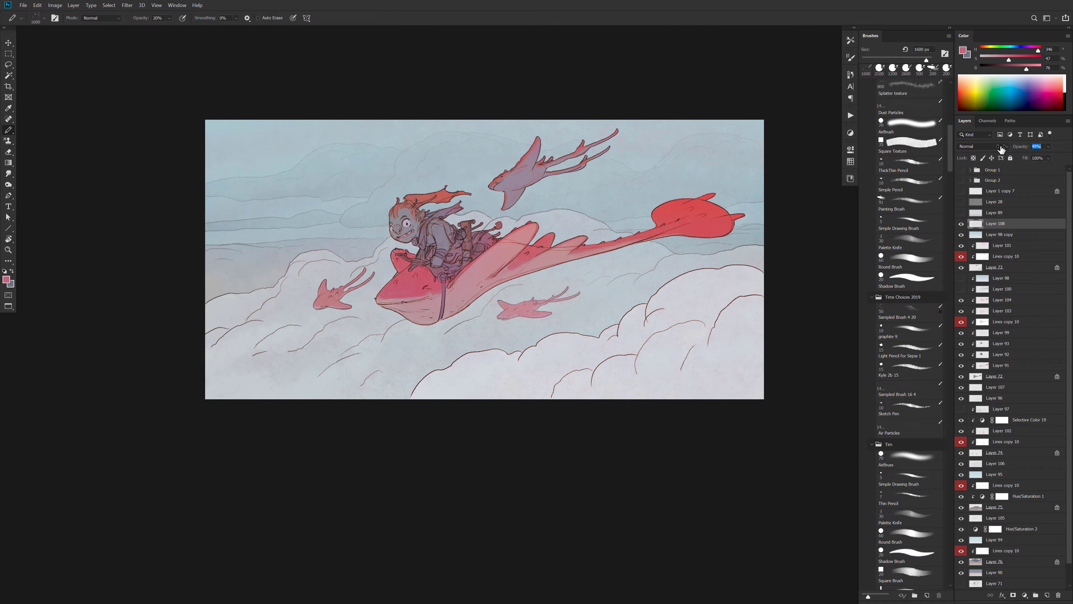
pyautogui.click(962, 225)
pyautogui.click(961, 224)
pyautogui.click(961, 224)
pyautogui.moveTo(545, 287); pyautogui.dragTo(560, 290)
# Slightly lower the opacity of the Lines copy 10 layer that outlines the goblin and large ray
pyautogui.click(961, 322)
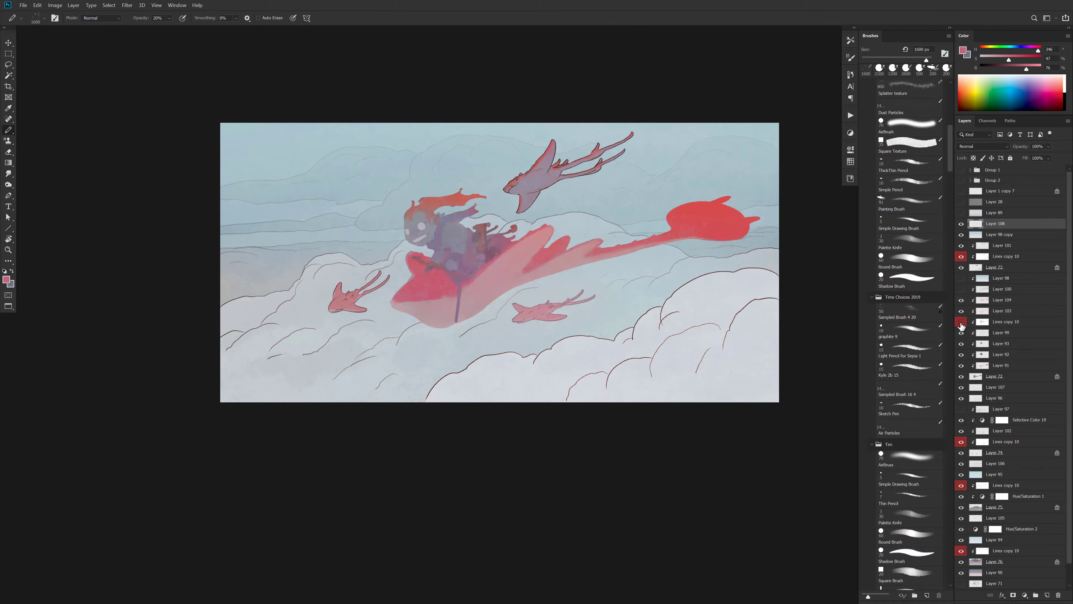
pyautogui.click(962, 322)
pyautogui.click(983, 328)
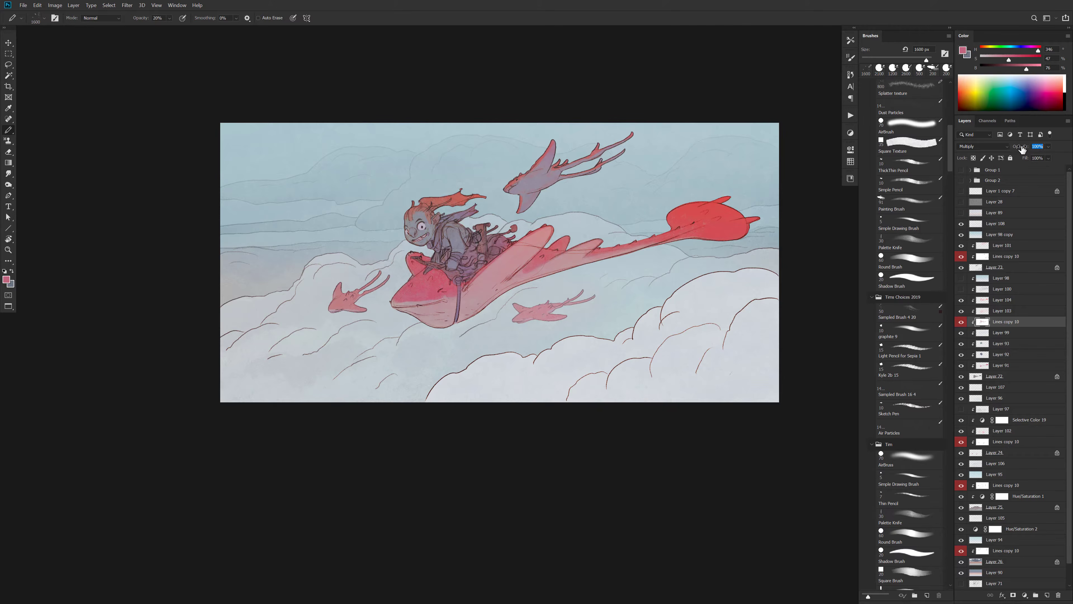
pyautogui.moveTo(1022, 148); pyautogui.dragTo(1009, 150)
pyautogui.keyDown('ctrl'); pyautogui.click(651, 310); pyautogui.keyUp('ctrl')
# Create a new layer above Layer 108 and enlarge the soft brush to 2700 px
pyautogui.click(992, 225)
pyautogui.keyDown('alt'); pyautogui.click(600, 300); pyautogui.keyUp('alt')
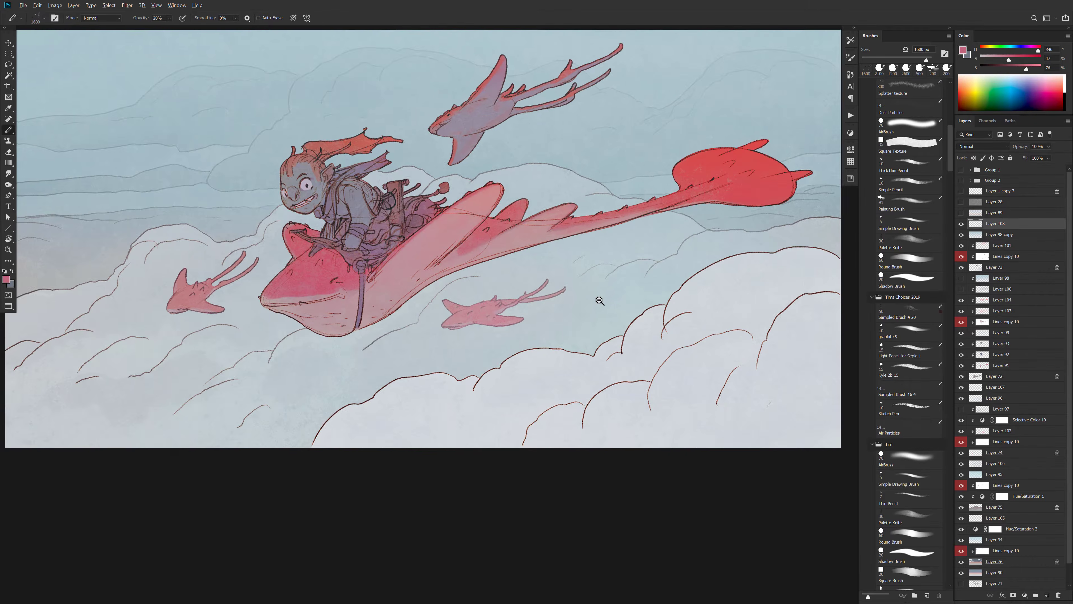
pyautogui.moveTo(583, 339); pyautogui.dragTo(613, 350)
pyautogui.hotkey('ctrl', 'alt', 'shift', 'n')
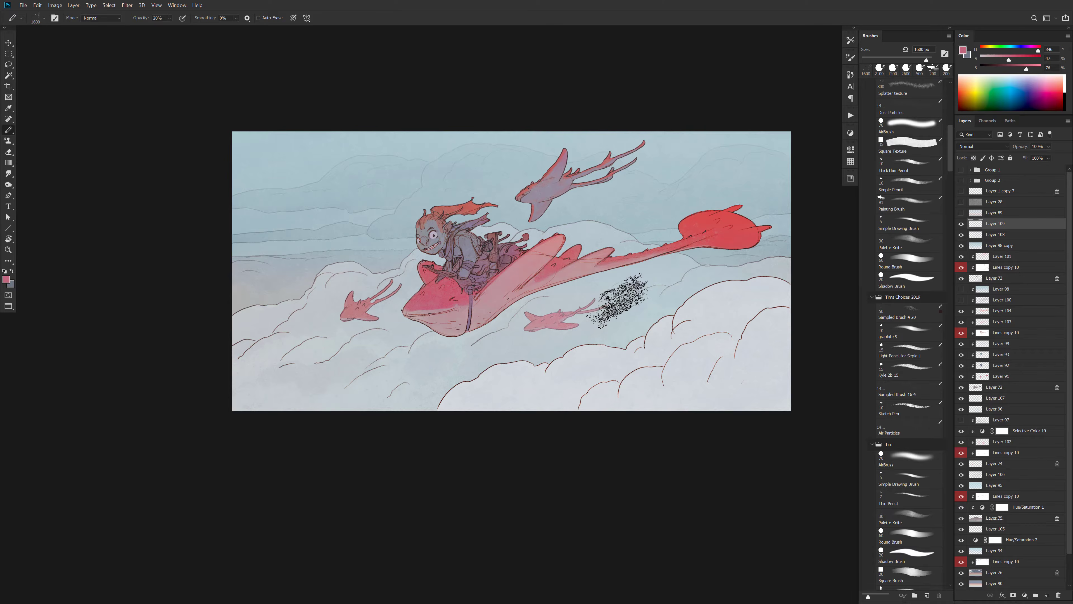
pyautogui.press('b')
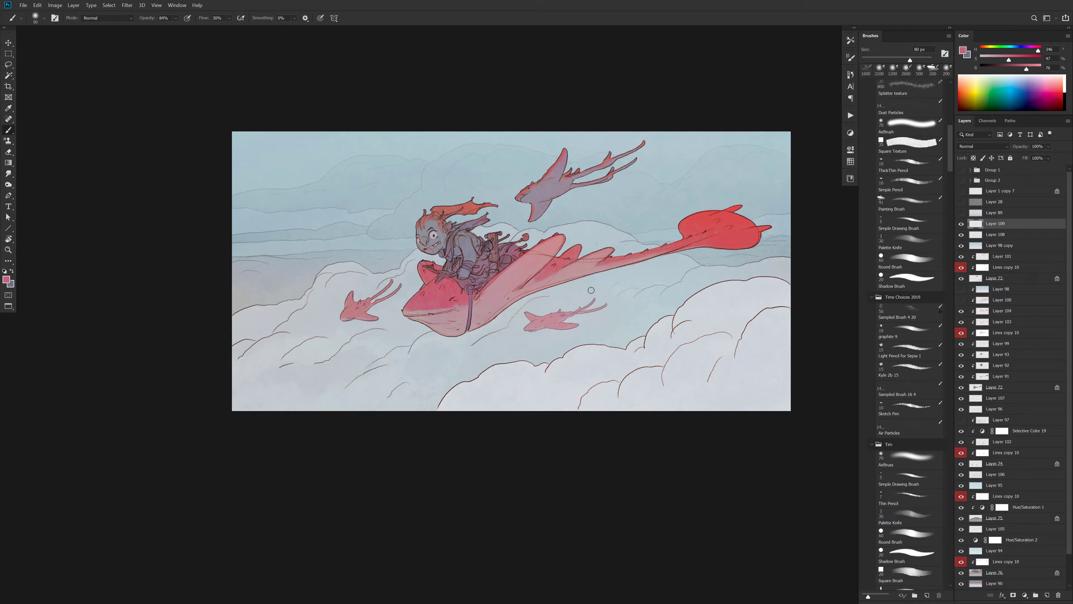
pyautogui.press(']')
pyautogui.press(']')
pyautogui.press(']')
pyautogui.press(']')
pyautogui.press(']')
pyautogui.press(']')
pyautogui.press(']')
pyautogui.press(']')
pyautogui.press(']')
pyautogui.press(']')
pyautogui.press(']')
pyautogui.press(']')
pyautogui.press(']')
pyautogui.press(']')
pyautogui.press(']')
pyautogui.press(']')
pyautogui.press(']')
pyautogui.press(']')
# Sample the pale sky blue and brush soft haze over the large ray, its tail and the foreground clouds
pyautogui.keyDown('alt'); pyautogui.click(478, 195); pyautogui.keyUp('alt')
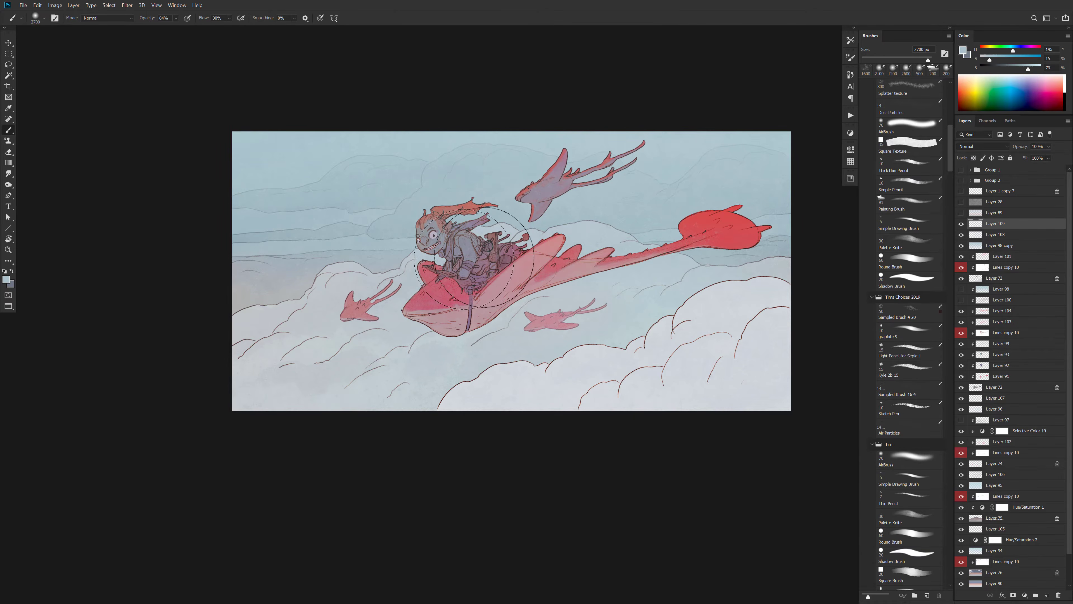
pyautogui.moveTo(431, 322)
pyautogui.mouseDown()
pyautogui.moveTo(682, 228)
pyautogui.moveTo(659, 211)
pyautogui.moveTo(731, 192)
pyautogui.mouseUp()
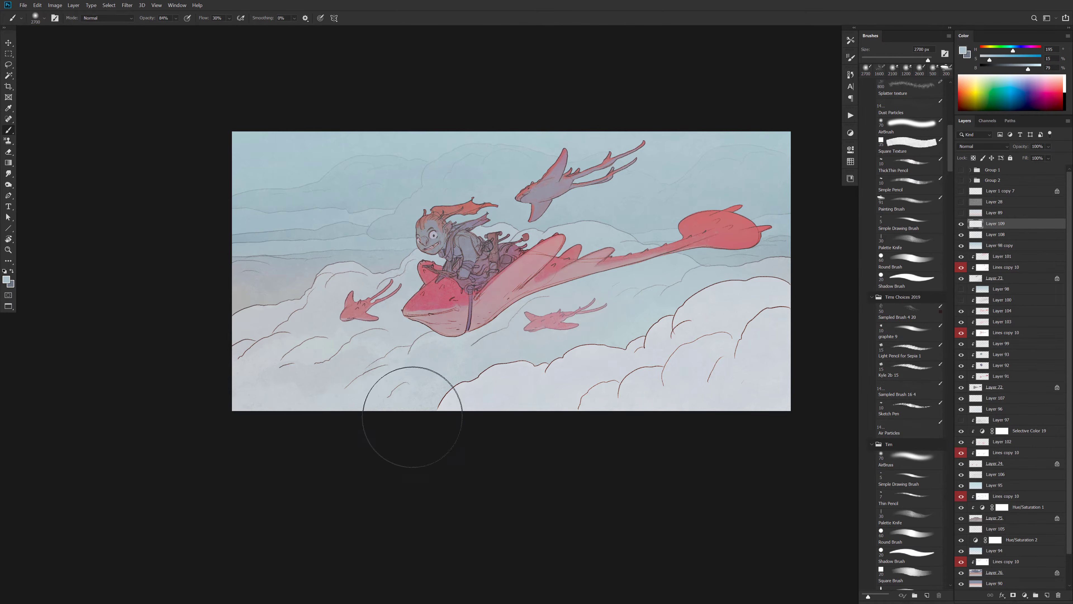
pyautogui.keyDown('alt'); pyautogui.click(579, 415); pyautogui.keyUp('alt')
pyautogui.keyDown('alt'); pyautogui.click(579, 415); pyautogui.keyUp('alt')
pyautogui.moveTo(605, 394); pyautogui.dragTo(608, 372)
pyautogui.keyDown('ctrl'); pyautogui.click(626, 369); pyautogui.keyUp('ctrl')
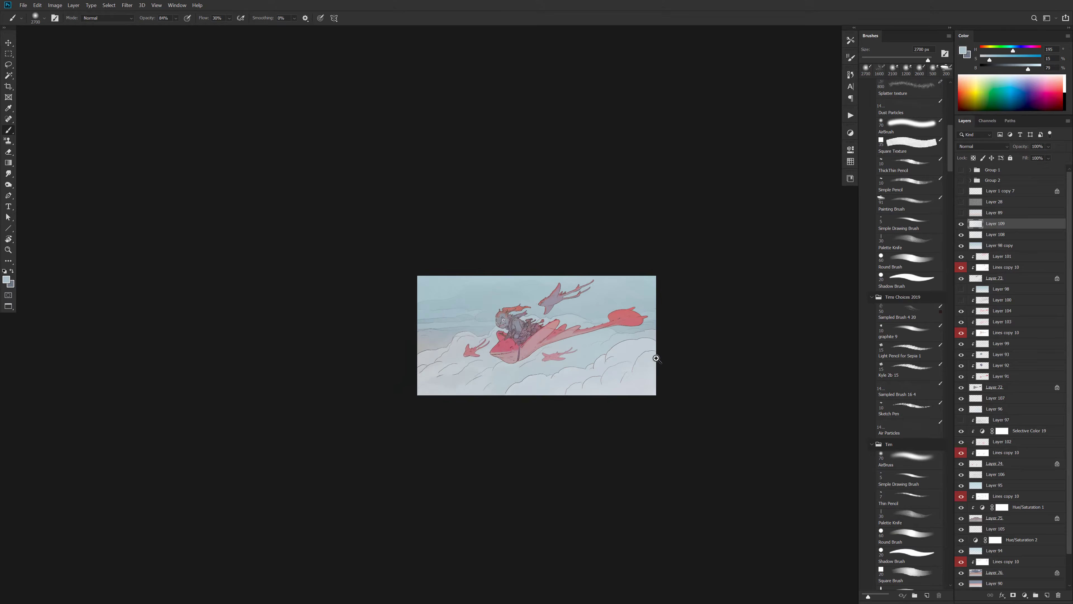
pyautogui.keyDown('ctrl'); pyautogui.click(607, 376); pyautogui.keyUp('ctrl')
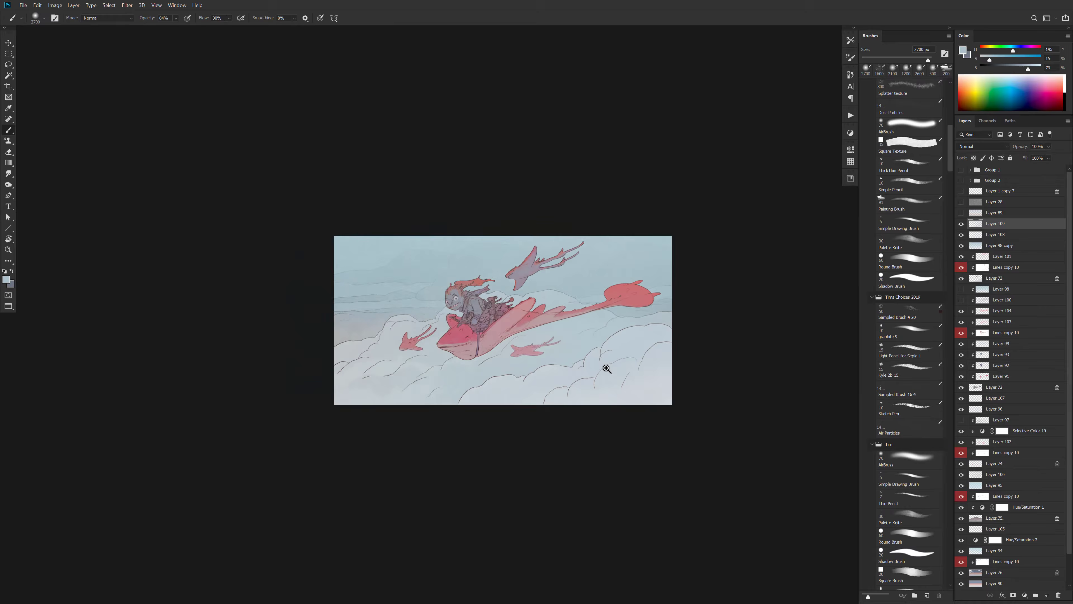
pyautogui.keyDown('ctrl'); pyautogui.click(550, 336); pyautogui.keyUp('ctrl')
pyautogui.moveTo(619, 365); pyautogui.dragTo(676, 386)
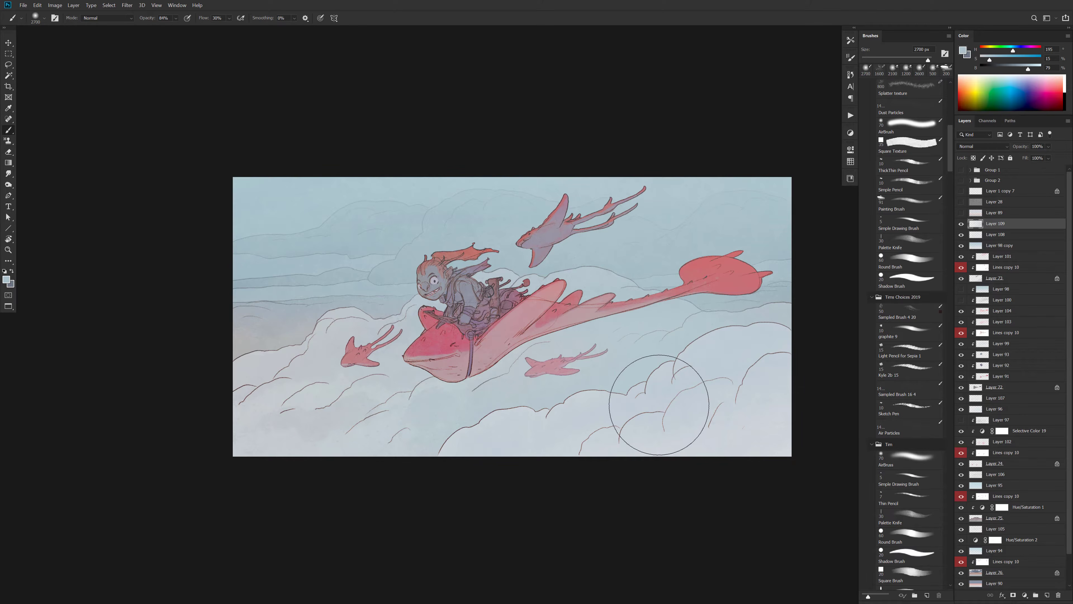
# Add a new Overlay layer and fill it with a vertical gradient starting from the large ray's sampled pink above the image
pyautogui.hotkey('ctrl', 'shift', 'alt', 'n')
pyautogui.hotkey('shift', 'alt', 'o')
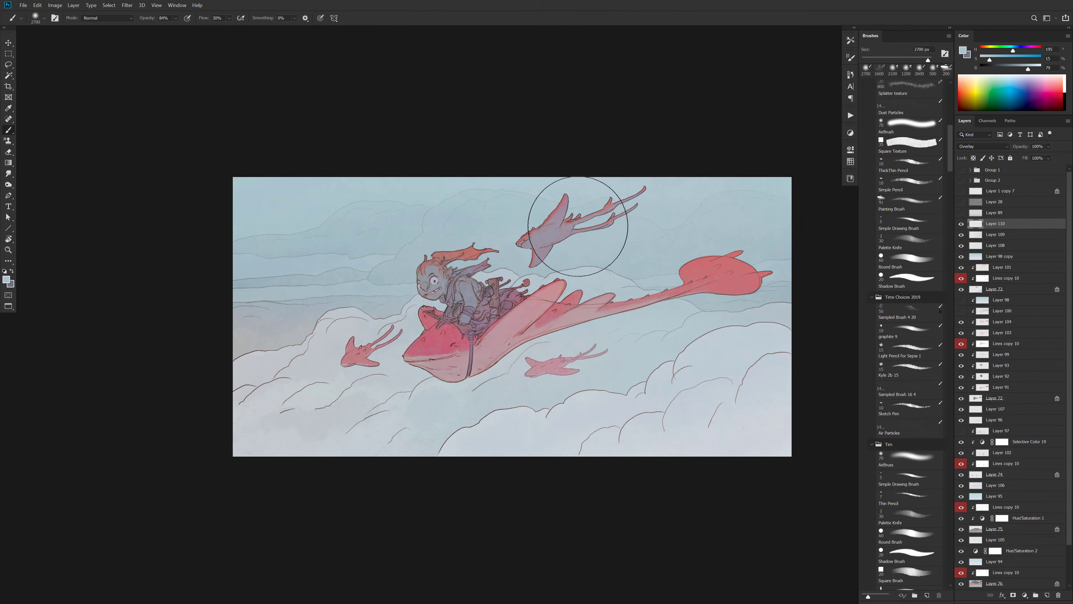
pyautogui.press('g')
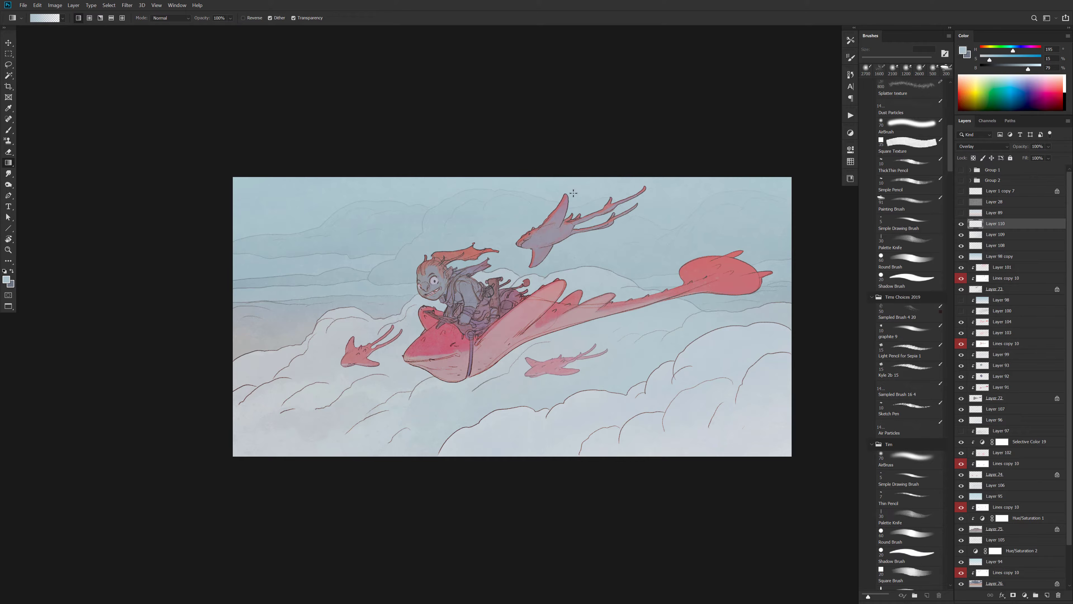
pyautogui.keyDown('alt'); pyautogui.click(469, 308); pyautogui.keyUp('alt')
pyautogui.moveTo(526, 157); pyautogui.dragTo(539, 523)
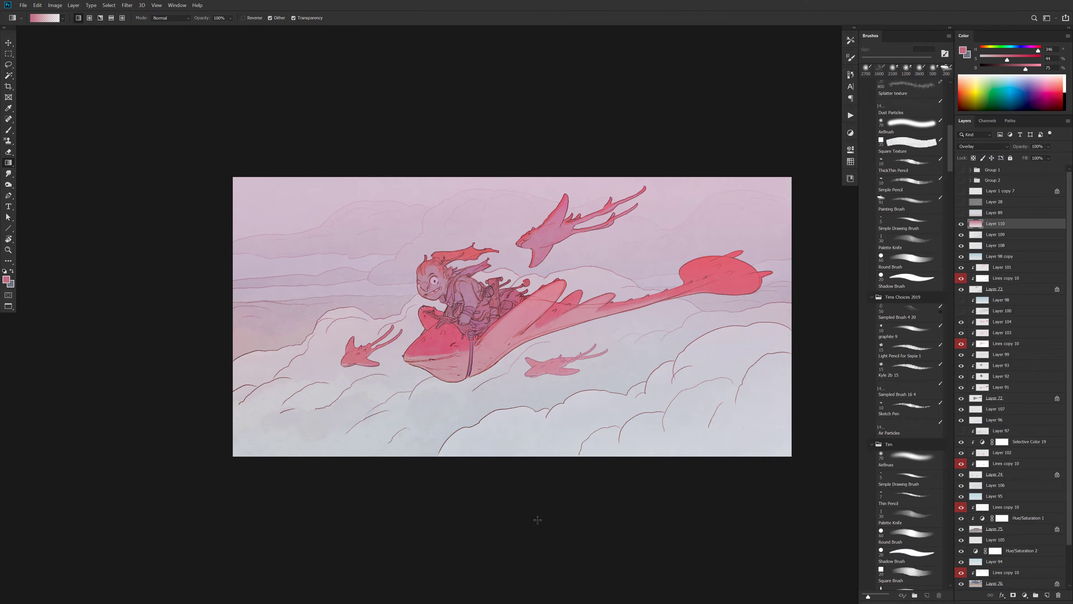
# Shift the Overlay gradient's hue to -132 with Hue/Saturation
pyautogui.hotkey('ctrl', 'u')
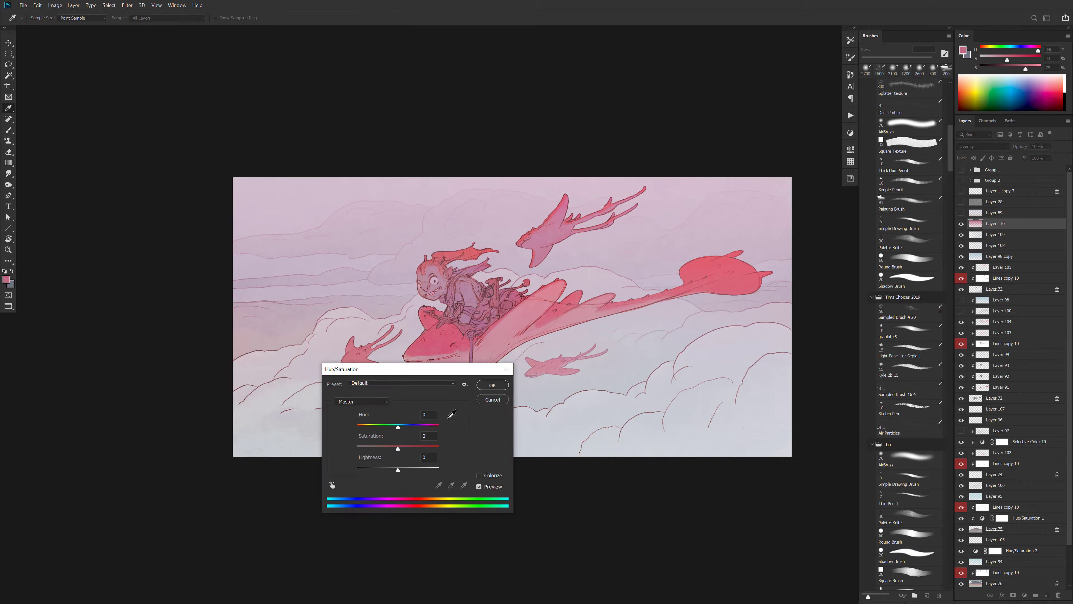
pyautogui.moveTo(389, 430); pyautogui.dragTo(366, 431)
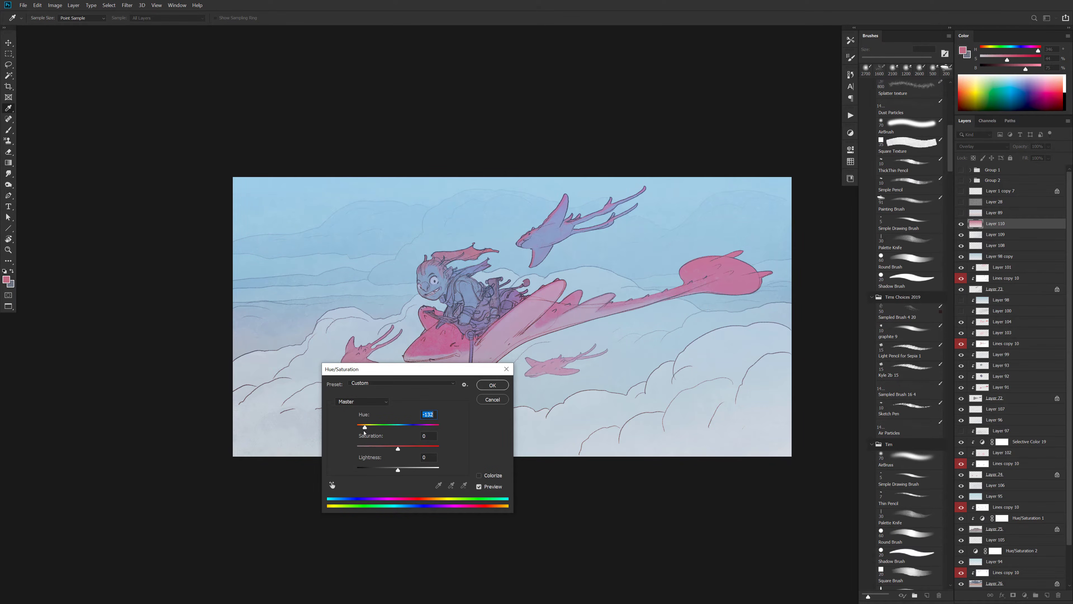
pyautogui.click(494, 385)
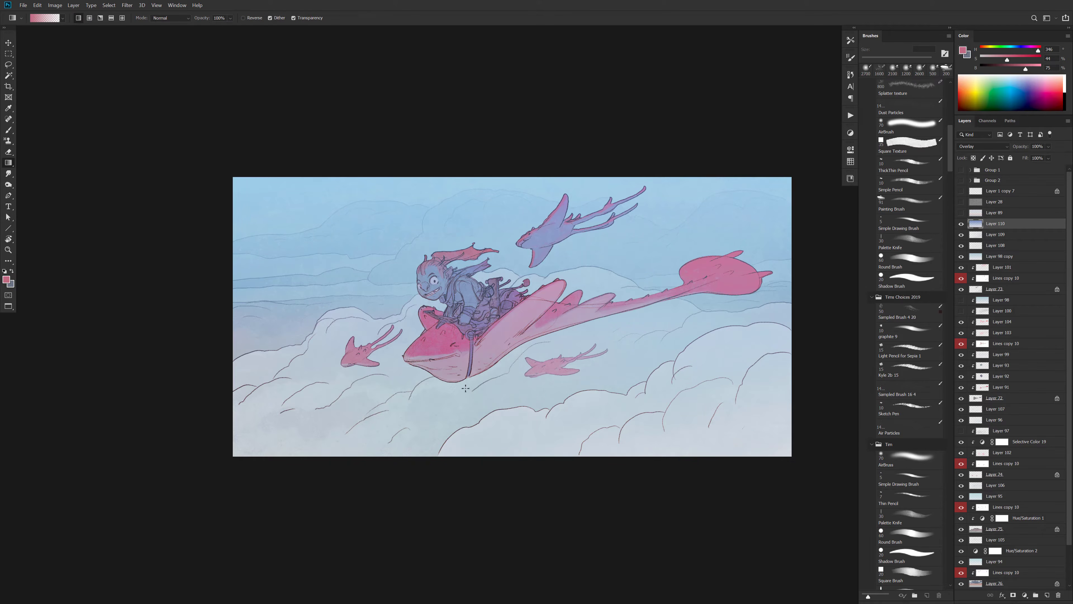
# Try to save the painting as a PSD file
pyautogui.keyDown('alt'); pyautogui.click(604, 352); pyautogui.keyUp('alt')
pyautogui.hotkey('ctrl', 's')
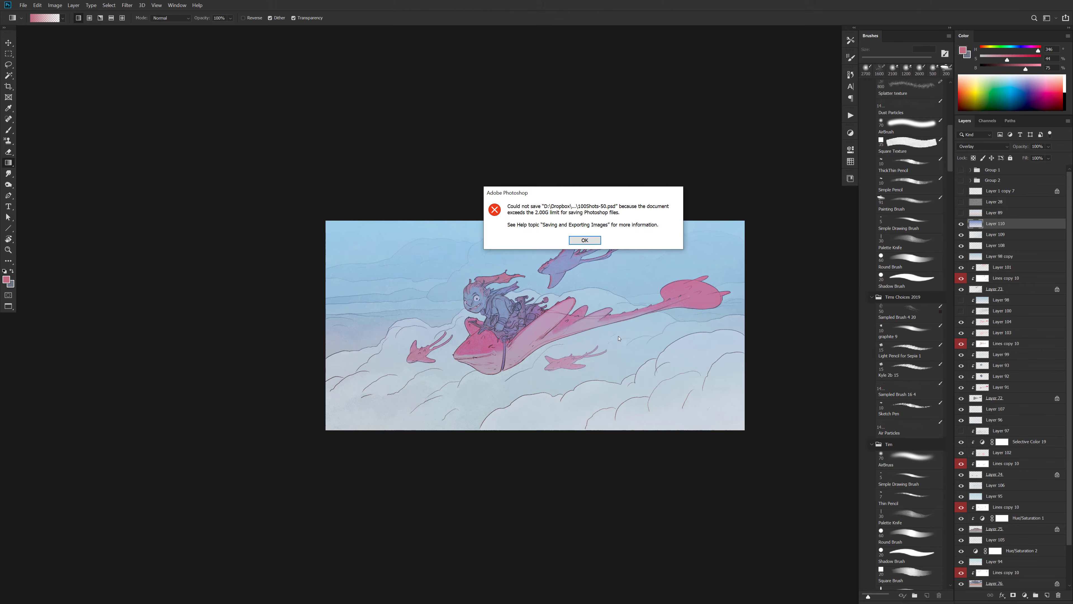
pyautogui.click(584, 242)
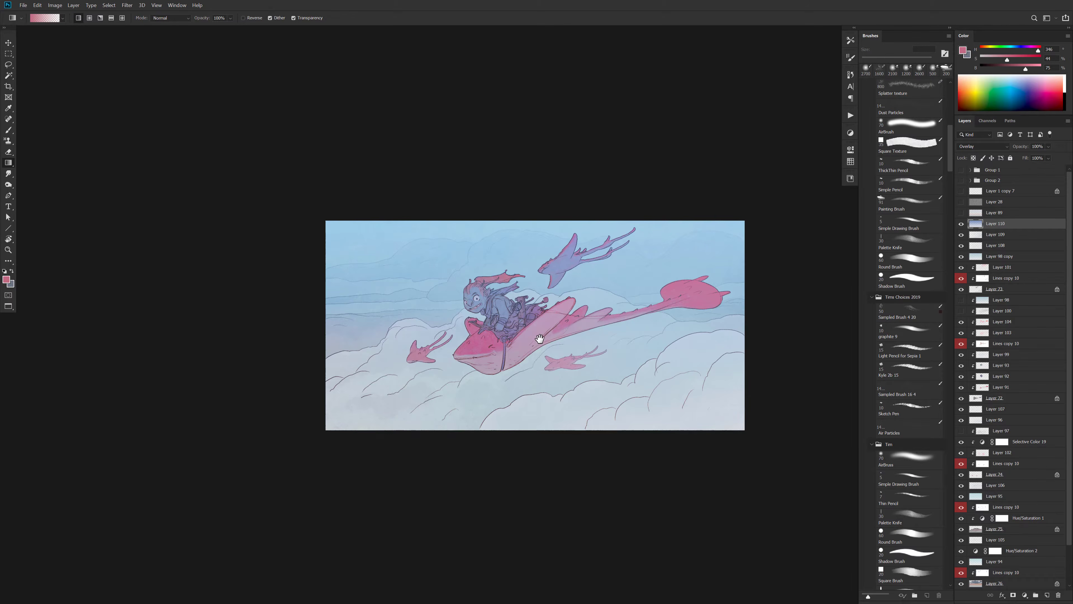
# Review the whole painting at several zoom levels and check its pixel dimensions without resizing it
pyautogui.hotkey('ctrl', '-')
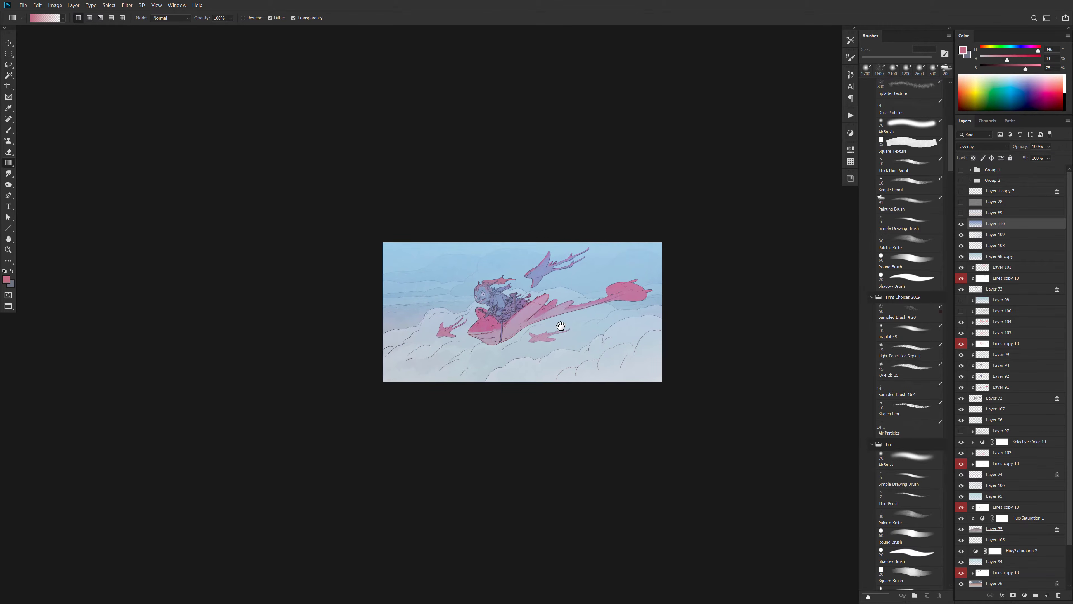
pyautogui.moveTo(560, 326); pyautogui.dragTo(555, 356)
pyautogui.keyDown('ctrl'); pyautogui.click(551, 331); pyautogui.keyUp('ctrl')
pyautogui.keyDown('ctrl'); pyautogui.click(551, 328); pyautogui.keyUp('ctrl')
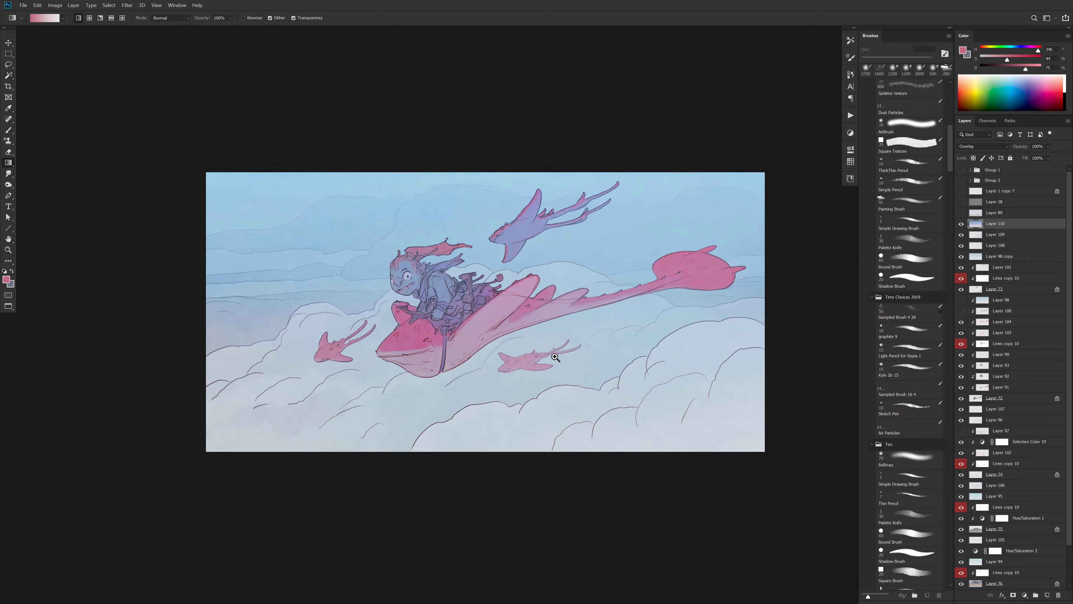
pyautogui.keyDown('ctrl'); pyautogui.click(556, 357); pyautogui.keyUp('ctrl')
pyautogui.press('b')
pyautogui.moveTo(569, 316); pyautogui.dragTo(556, 326)
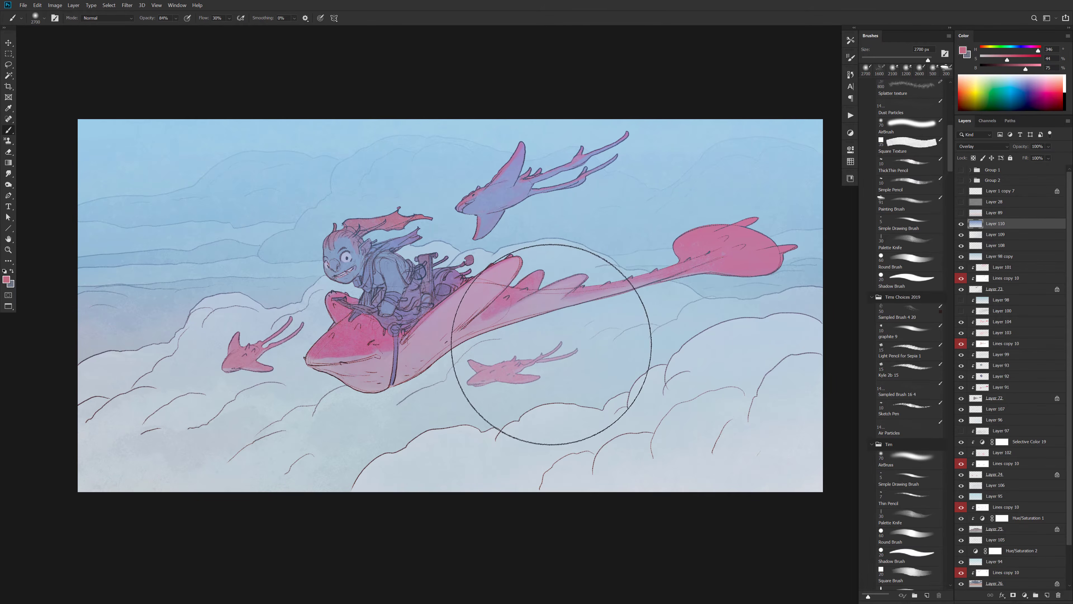
pyautogui.hotkey('ctrl', 'alt', 'i')
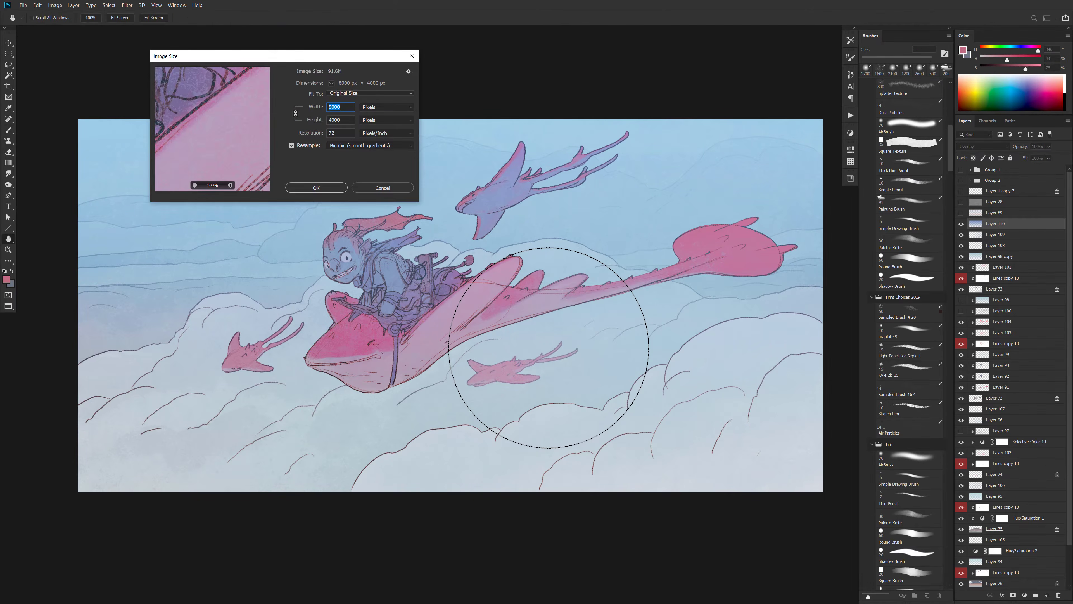
pyautogui.press('Escape')
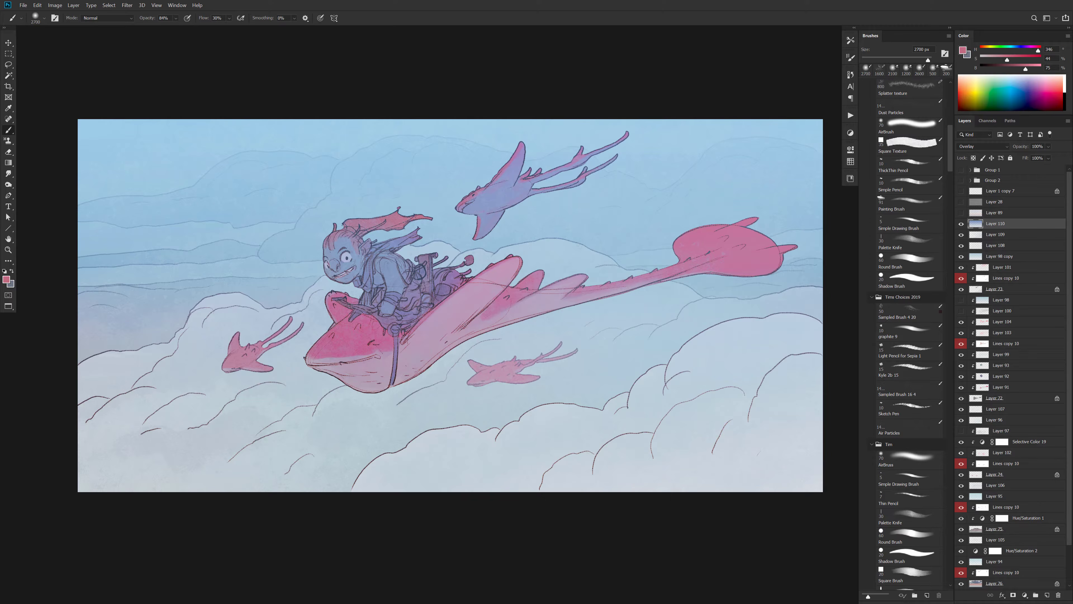
pyautogui.moveTo(489, 328); pyautogui.dragTo(489, 323)
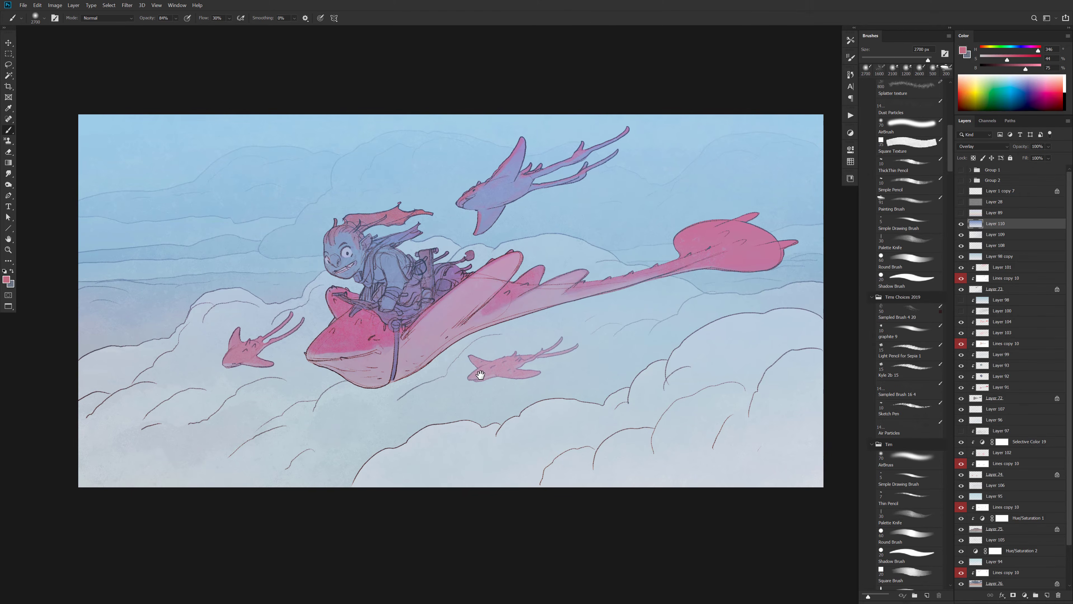
pyautogui.moveTo(480, 402); pyautogui.dragTo(468, 401)
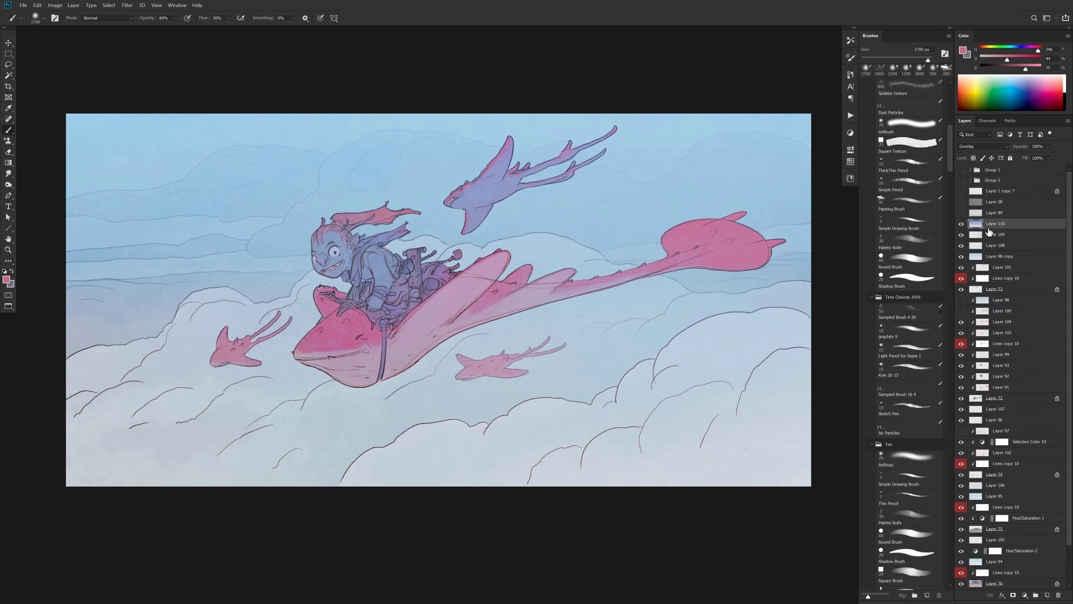
# Add a Levels adjustment above the Overlay gradient layer with the white input at 236 and the midtones at 0.76
pyautogui.click(904, 245)
pyautogui.click(1025, 595)
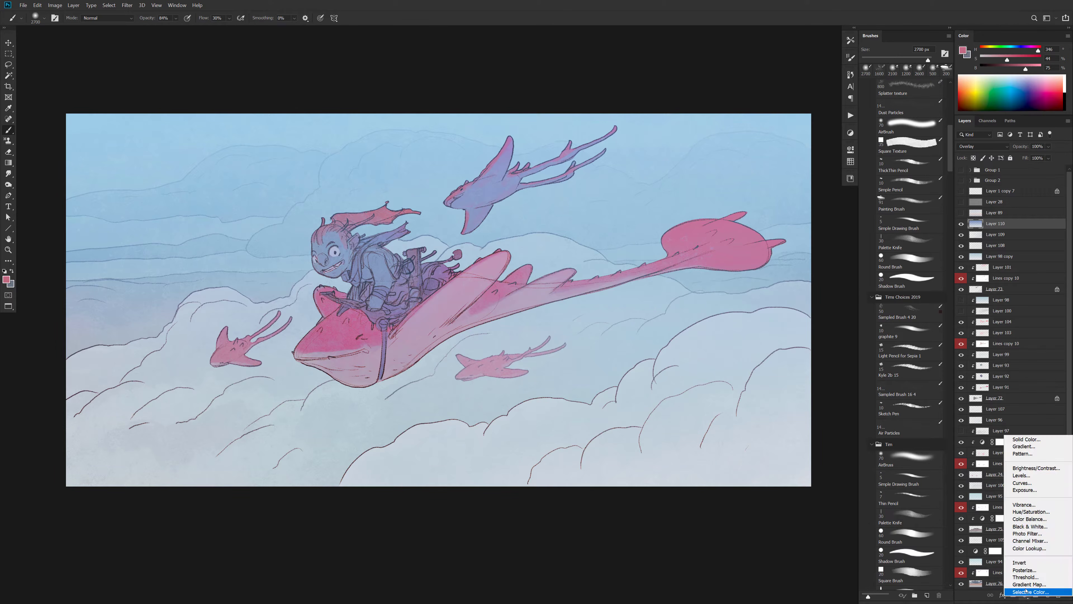
pyautogui.click(1029, 478)
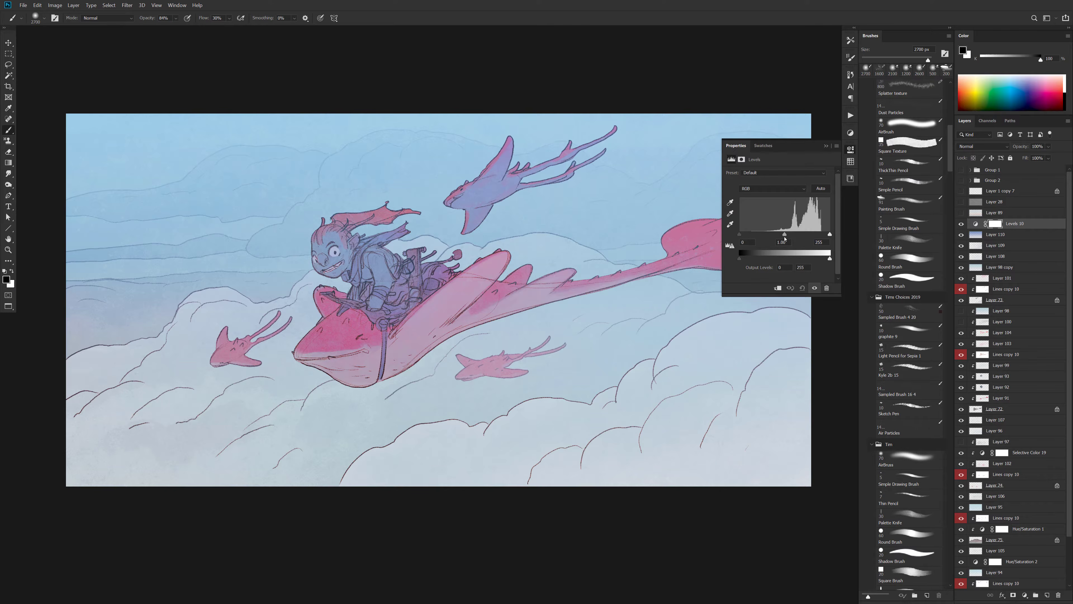
pyautogui.moveTo(830, 234); pyautogui.dragTo(823, 236)
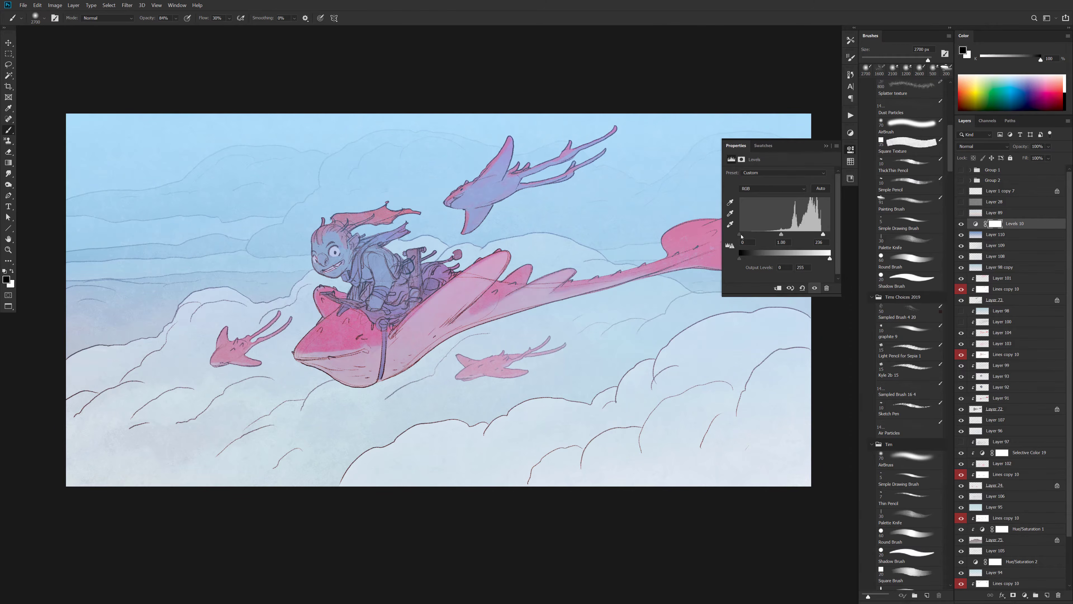
pyautogui.moveTo(741, 236); pyautogui.dragTo(747, 236)
pyautogui.moveTo(776, 235); pyautogui.dragTo(790, 236)
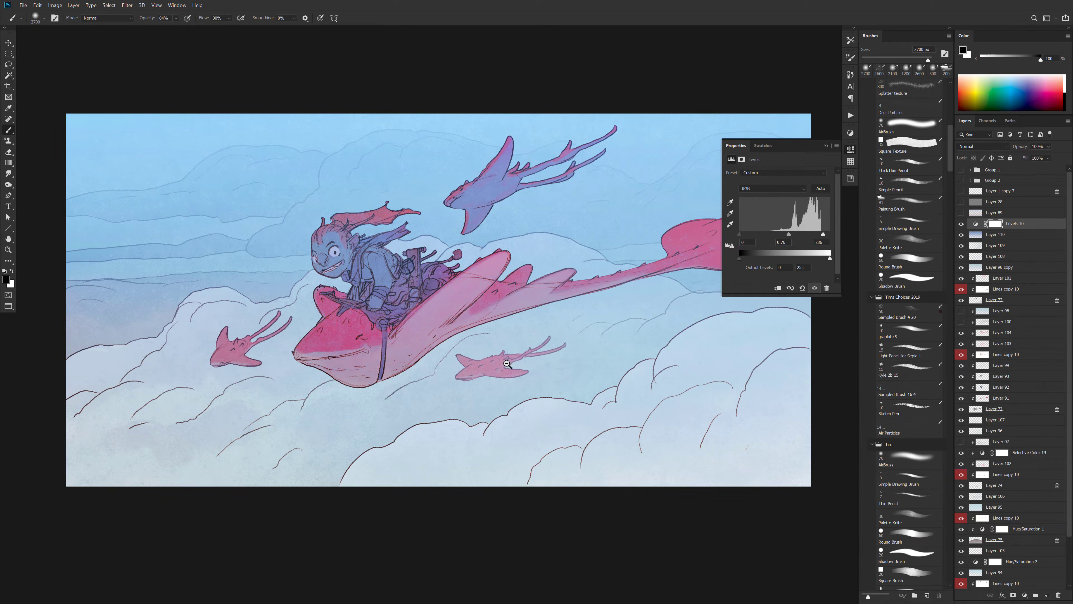
# Restrict the Levels mask using Color Range with fuzziness 95, sampling the pink of the large ray's tail
pyautogui.keyDown('alt'); pyautogui.click(511, 372); pyautogui.keyUp('alt')
pyautogui.keyDown('ctrl'); pyautogui.click(536, 374); pyautogui.keyUp('ctrl')
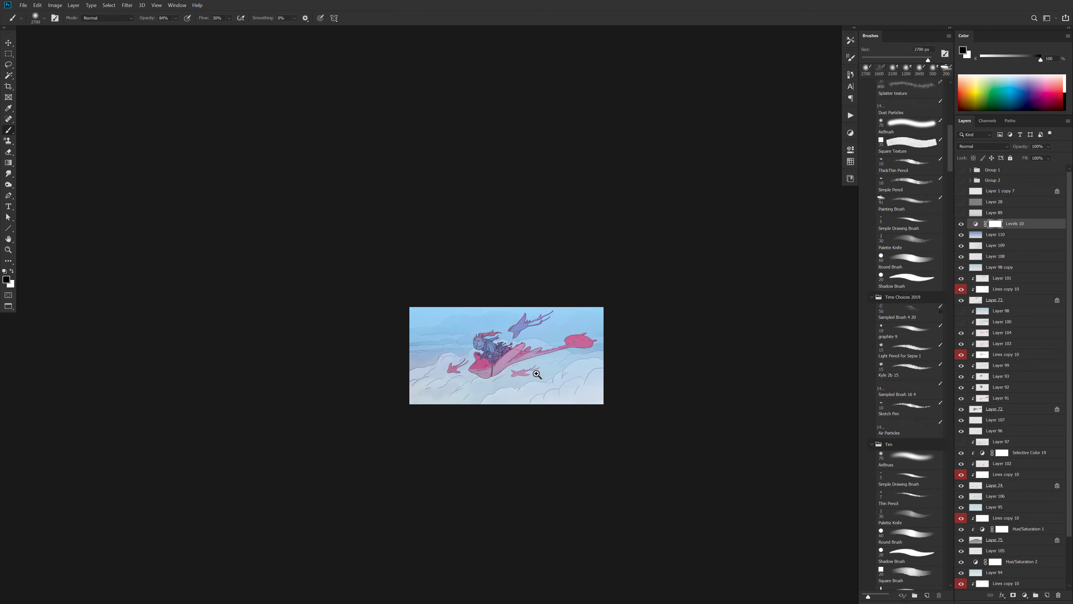
pyautogui.keyDown('ctrl'); pyautogui.click(537, 374); pyautogui.keyUp('ctrl')
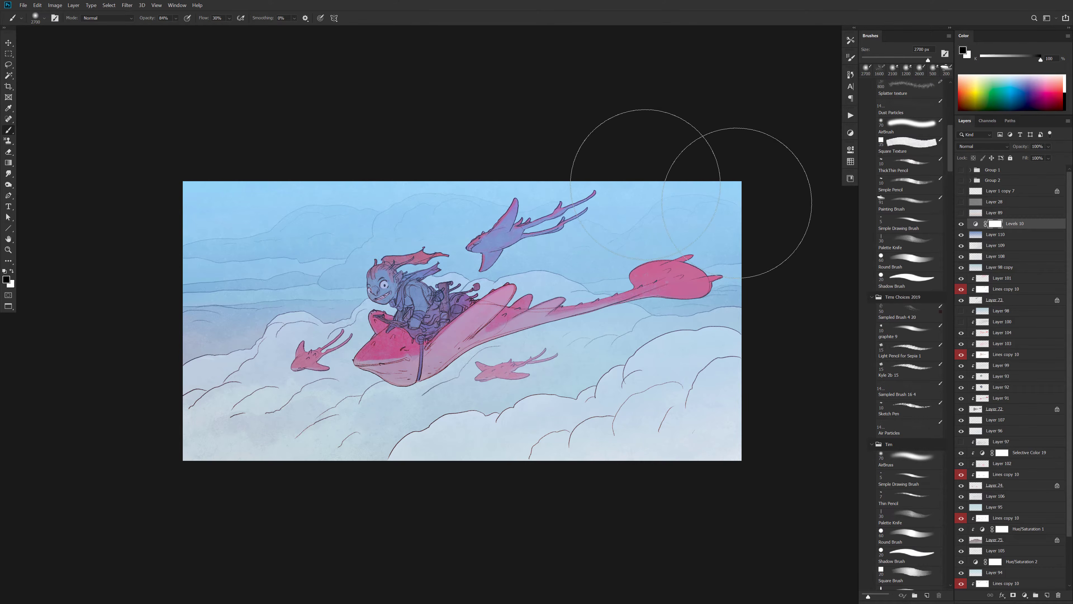
pyautogui.click(109, 5)
pyautogui.click(122, 85)
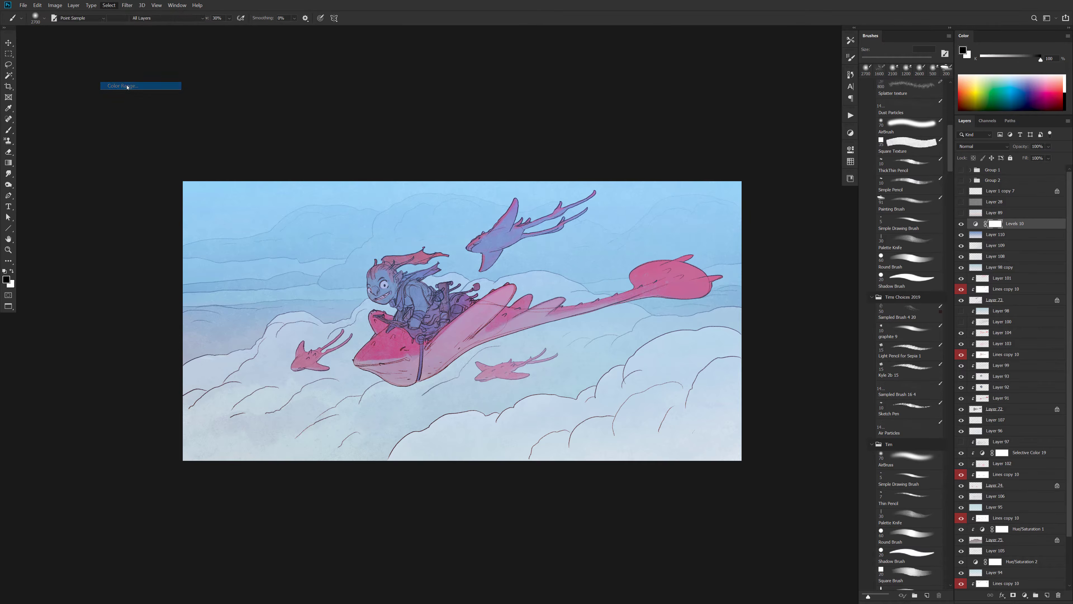
pyautogui.click(419, 296)
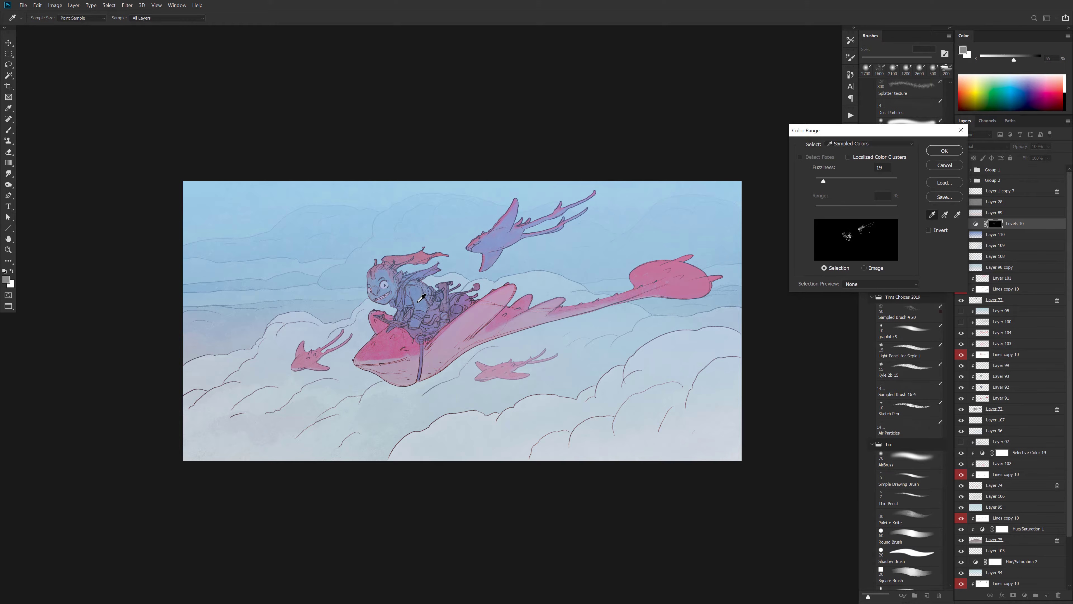
pyautogui.click(855, 181)
pyautogui.click(417, 296)
pyautogui.click(418, 298)
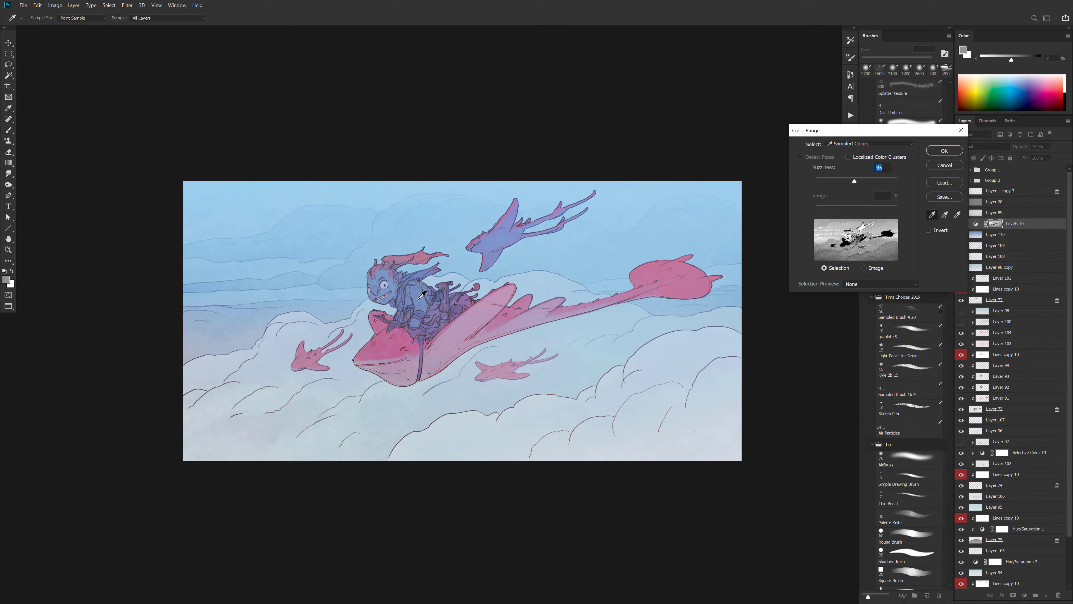
pyautogui.click(399, 302)
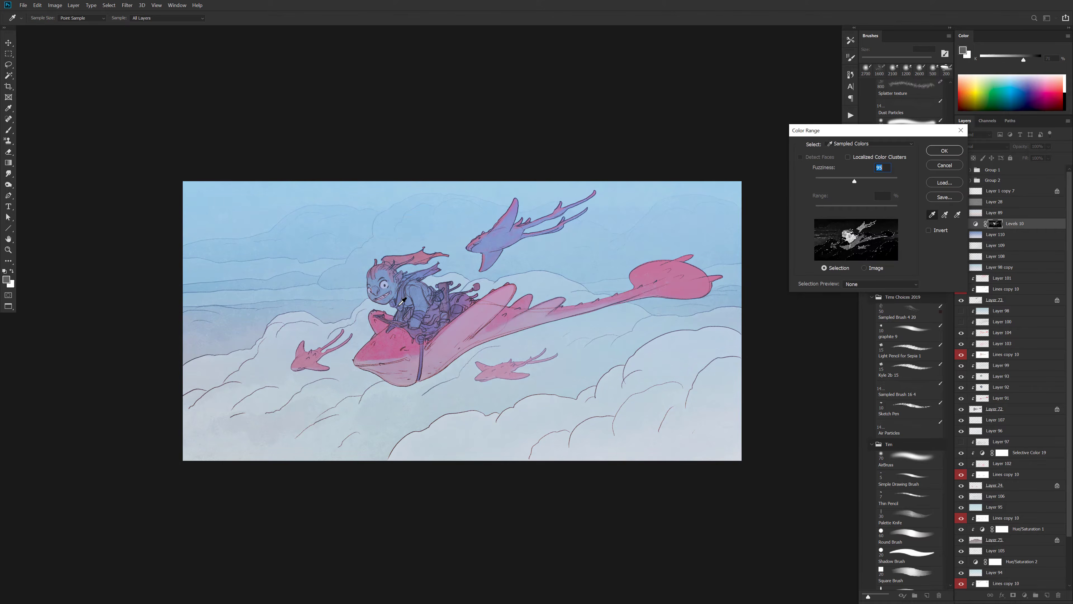
pyautogui.click(659, 274)
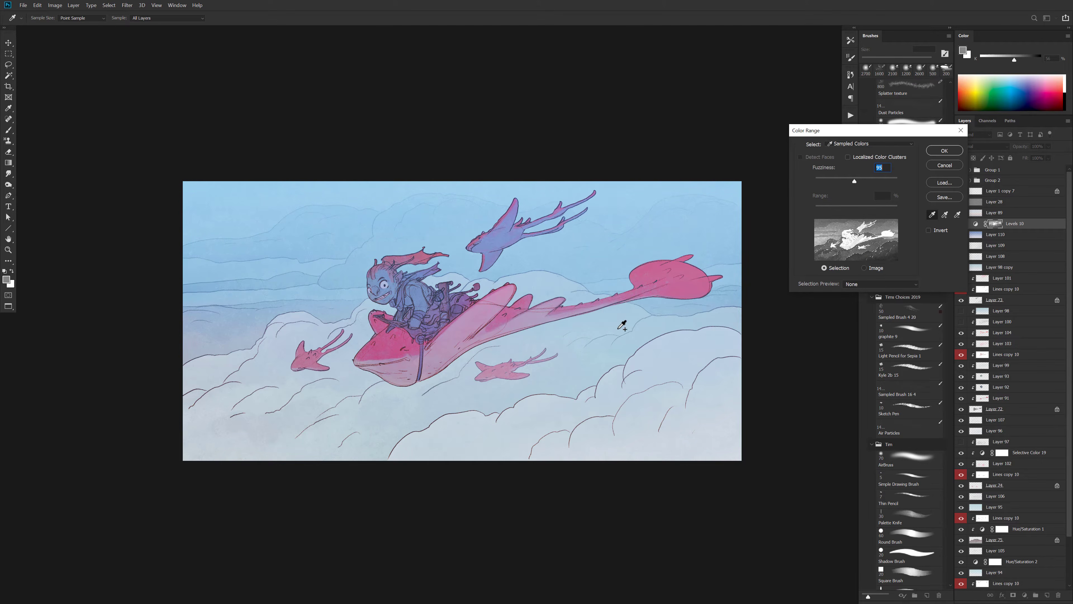
pyautogui.click(948, 156)
pyautogui.press('b')
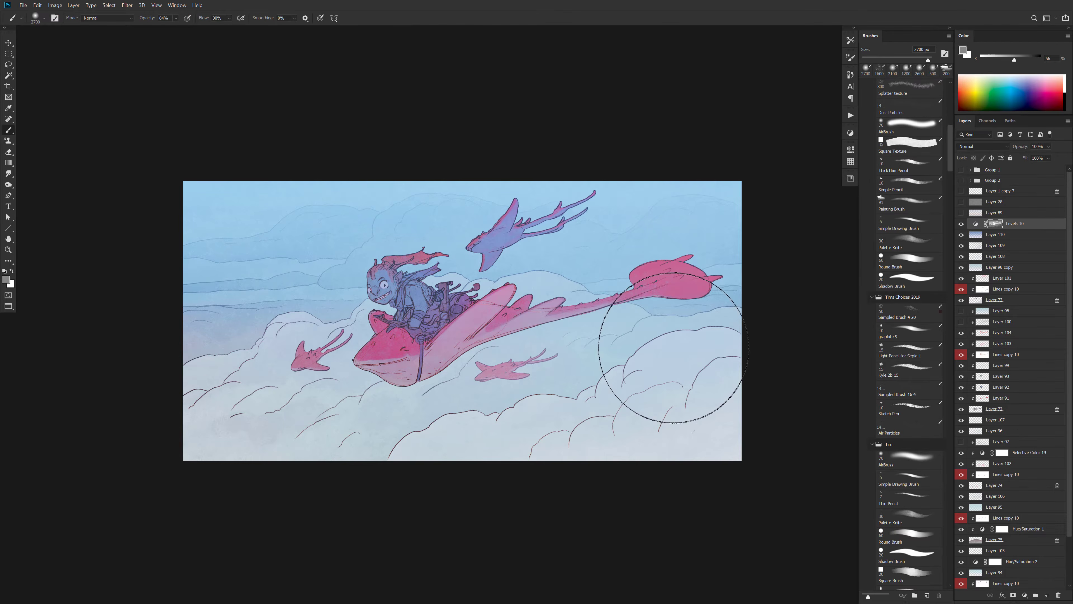
# Compare the painting with the Levels adjustment and the Overlay gradient layer switched on and off
pyautogui.scroll(-3, 641, 364)
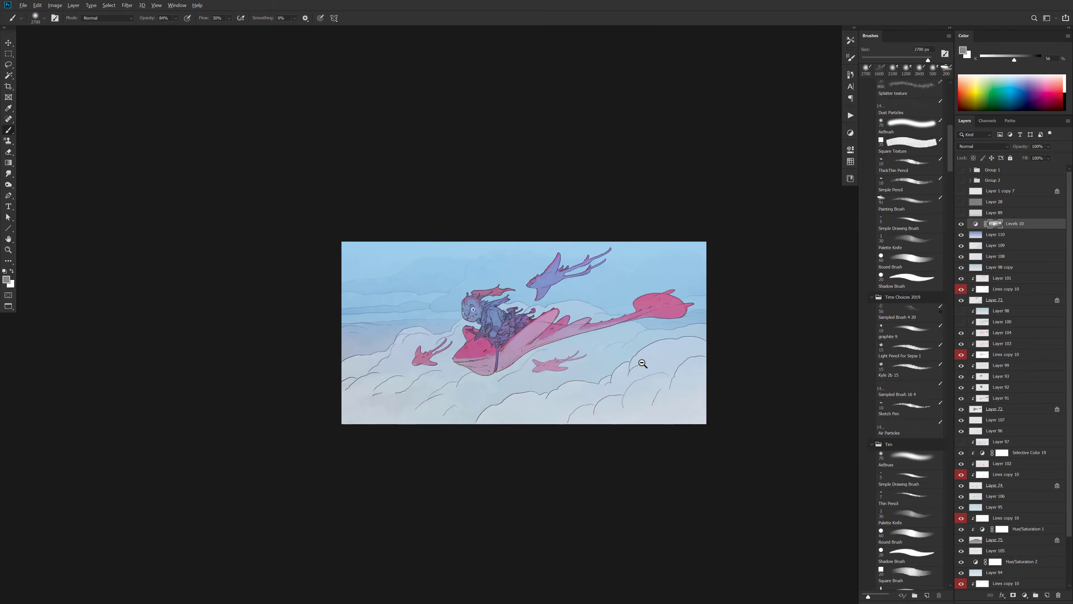
pyautogui.scroll(3, 640, 367)
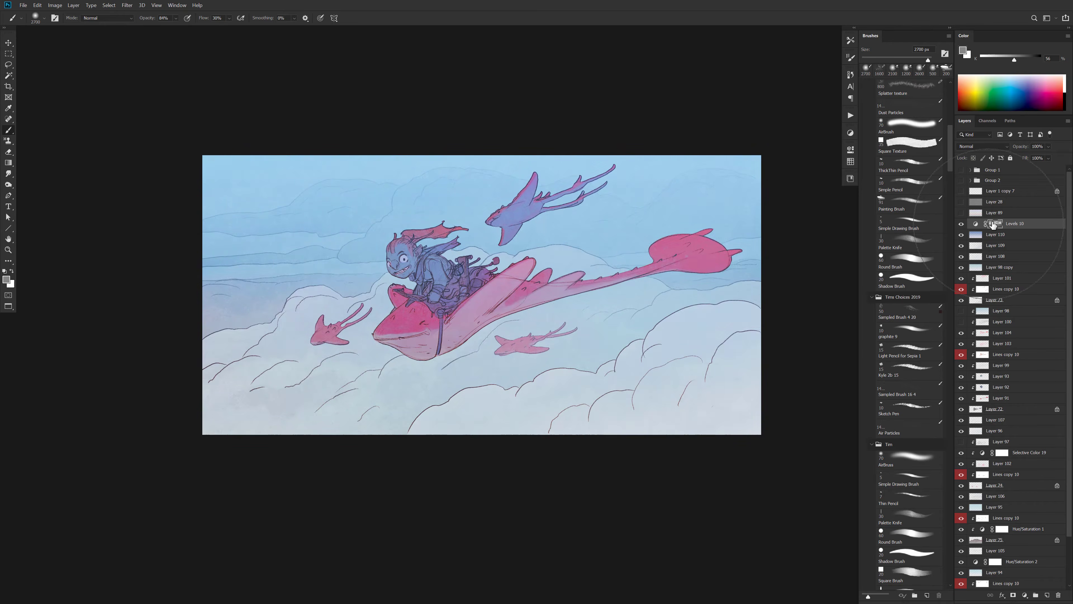
pyautogui.click(961, 224)
pyautogui.click(960, 225)
pyautogui.click(962, 224)
pyautogui.click(962, 224)
pyautogui.click(962, 224)
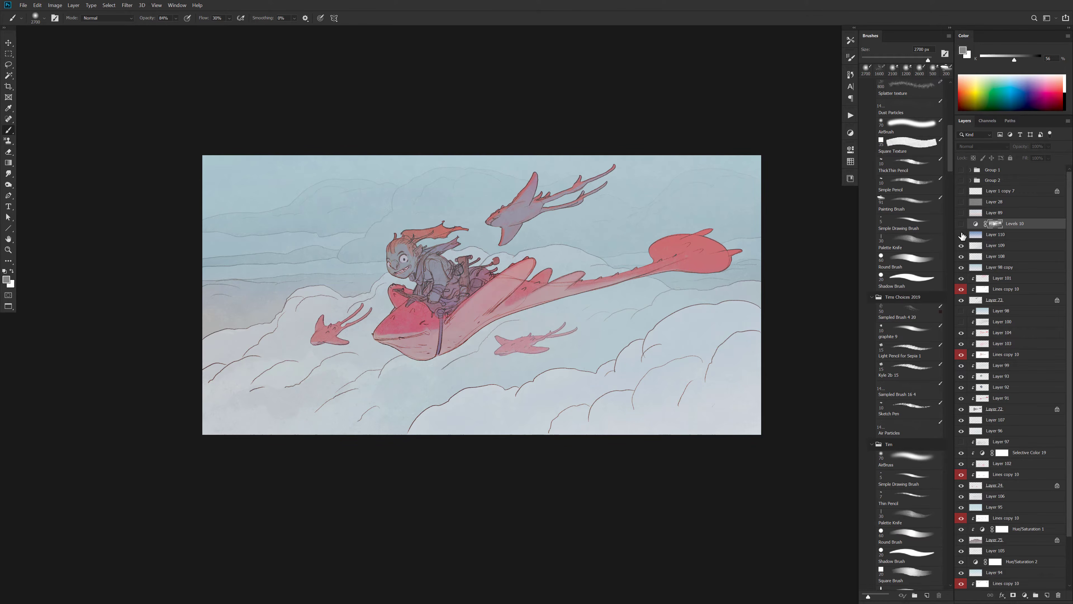
pyautogui.click(962, 224)
# Lower the Overlay gradient layer's opacity to 69%
pyautogui.click(983, 237)
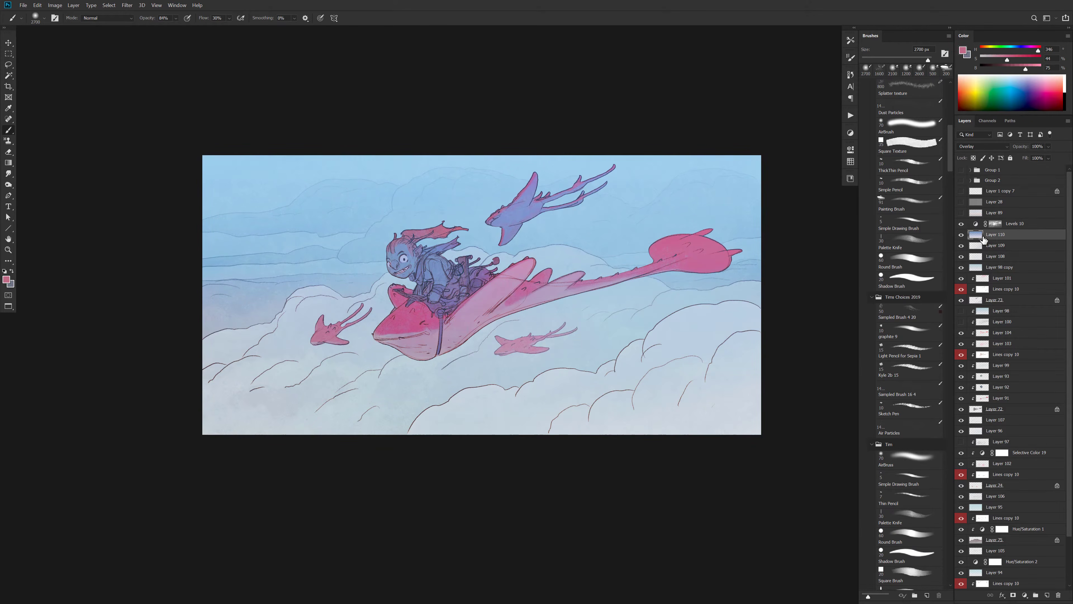
pyautogui.moveTo(1022, 150); pyautogui.dragTo(1014, 148)
pyautogui.moveTo(642, 224); pyautogui.dragTo(636, 217)
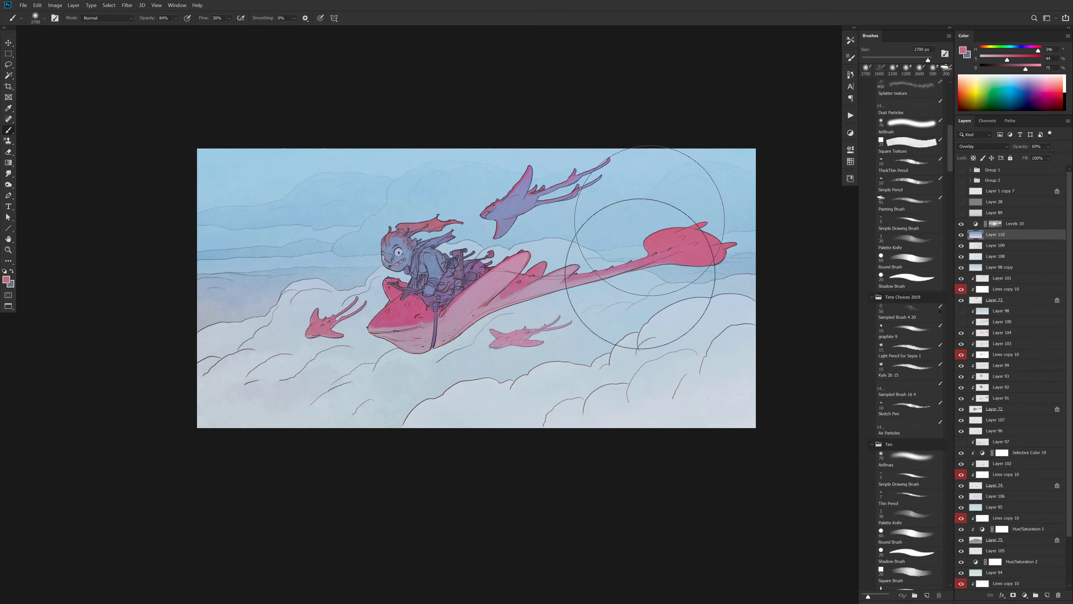
# Brush sampled sky-blue haze over the clouds on a new layer above Levels and erase it around the large ray's tail
pyautogui.press('d')
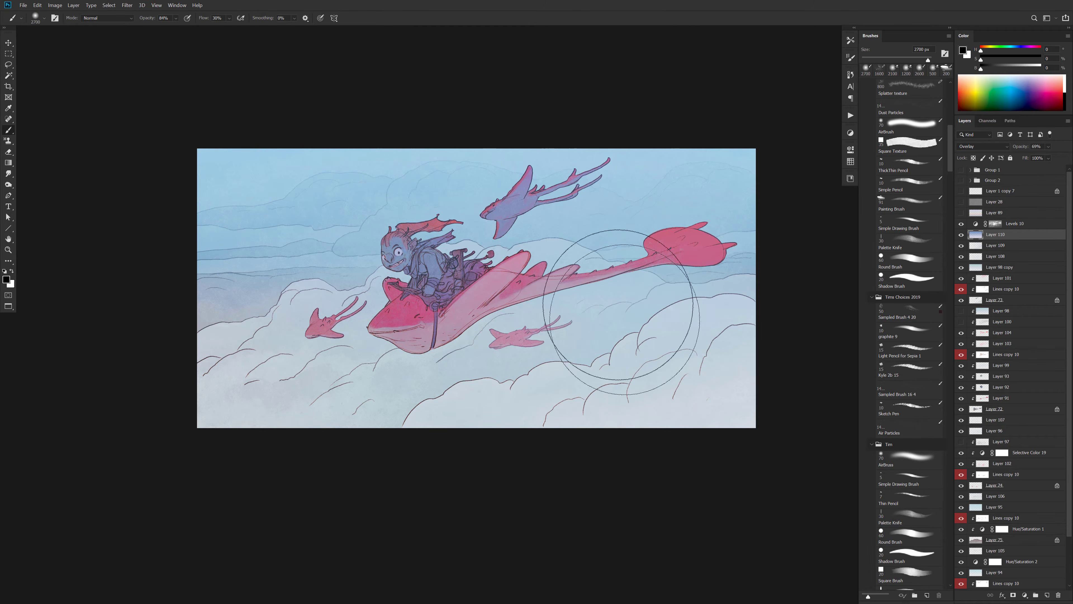
pyautogui.keyDown('alt'); pyautogui.click(568, 205); pyautogui.keyUp('alt')
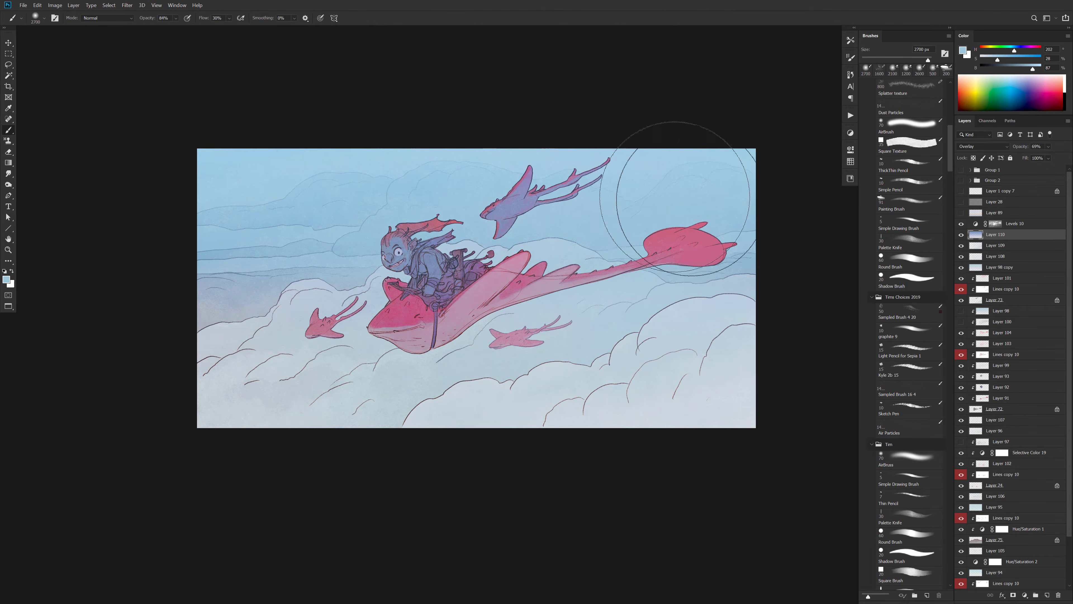
pyautogui.click(980, 224)
pyautogui.hotkey('ctrl', 'shift', 'alt', 'n')
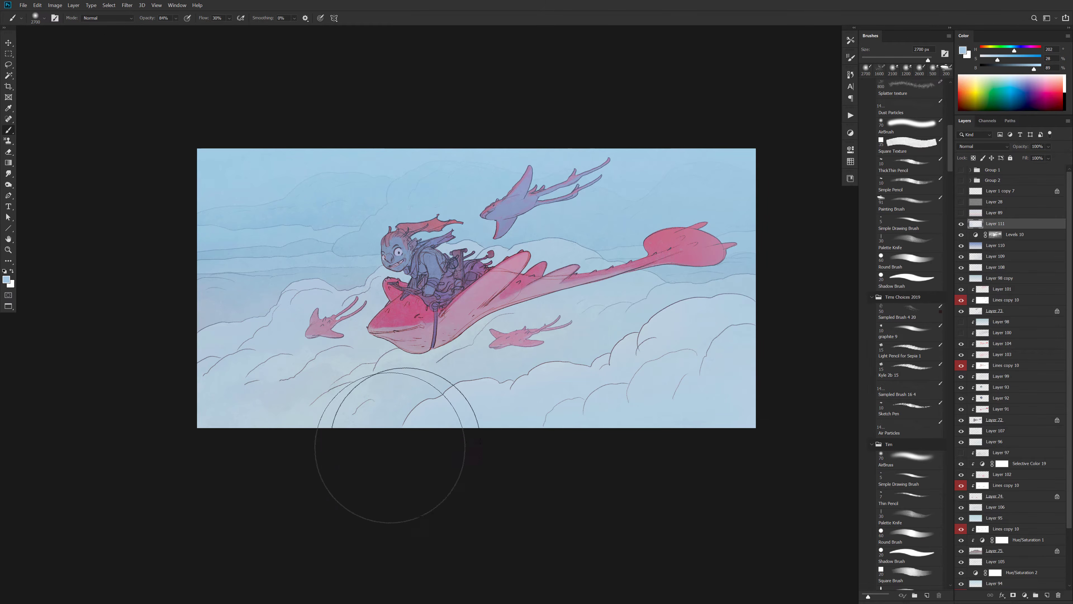
pyautogui.press('e')
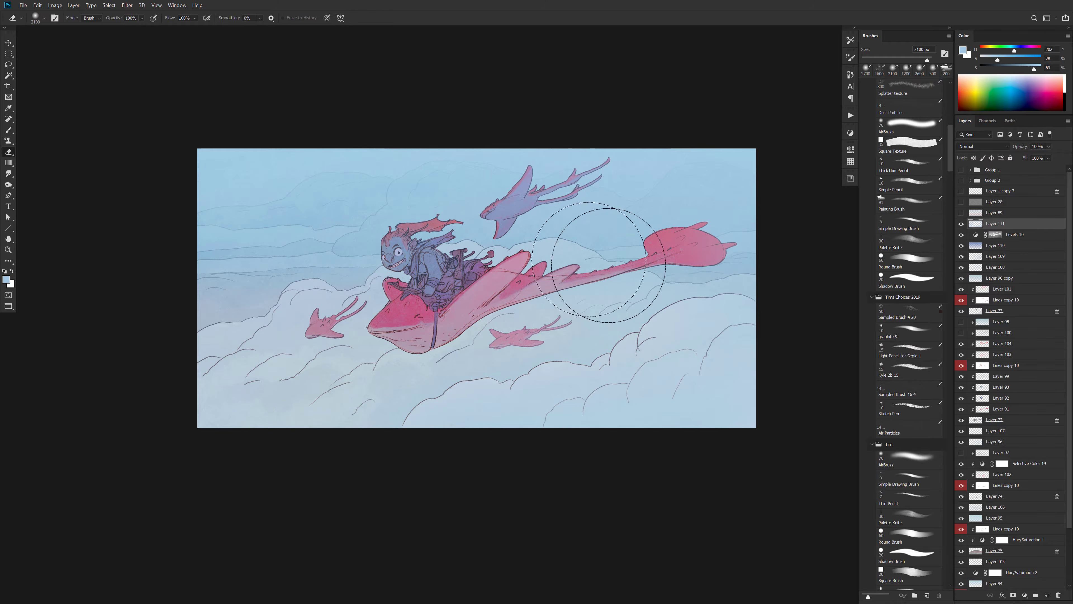
pyautogui.moveTo(628, 264)
pyautogui.mouseDown()
pyautogui.moveTo(746, 223)
pyautogui.moveTo(666, 236)
pyautogui.mouseUp()
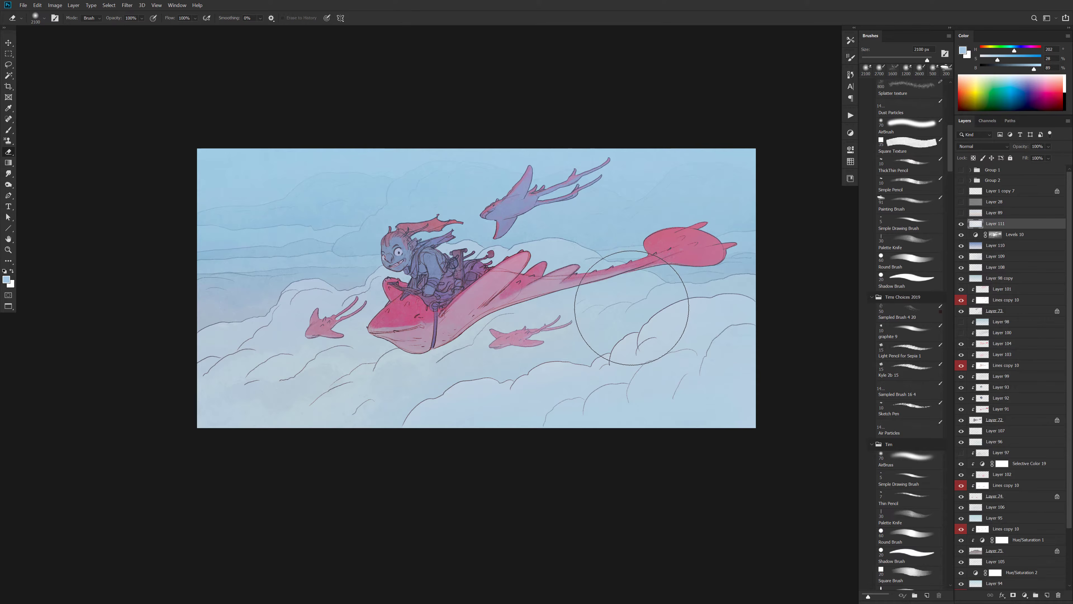
# Add a new Hard Light layer and prepare a black gradient with the default colours
pyautogui.hotkey('ctrl', 'shift', 'alt', 'n')
pyautogui.hotkey('shift', 'alt', 'h')
pyautogui.press('g')
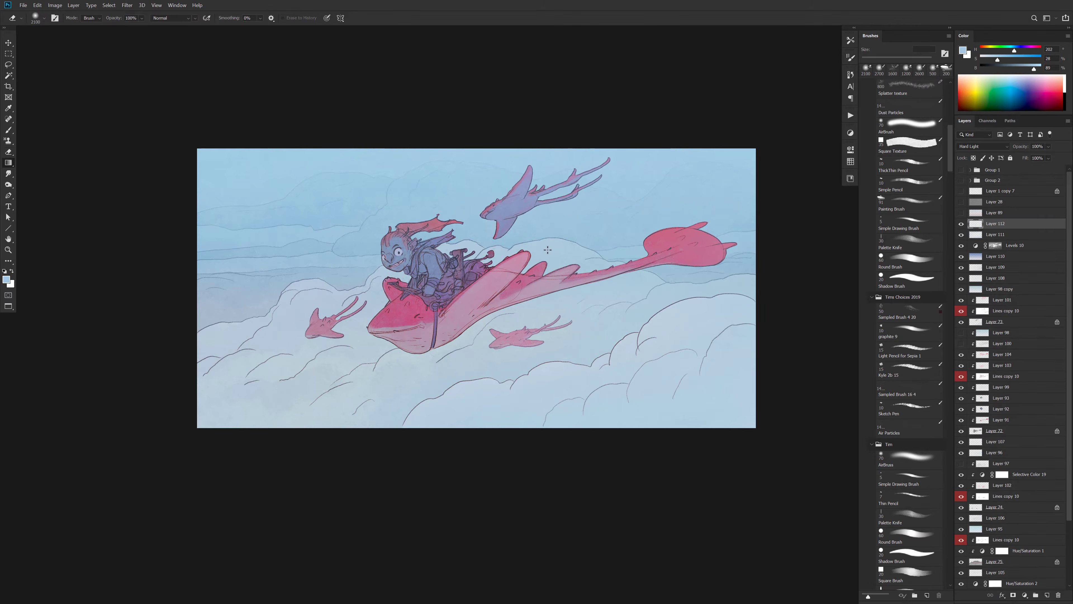
pyautogui.press('d')
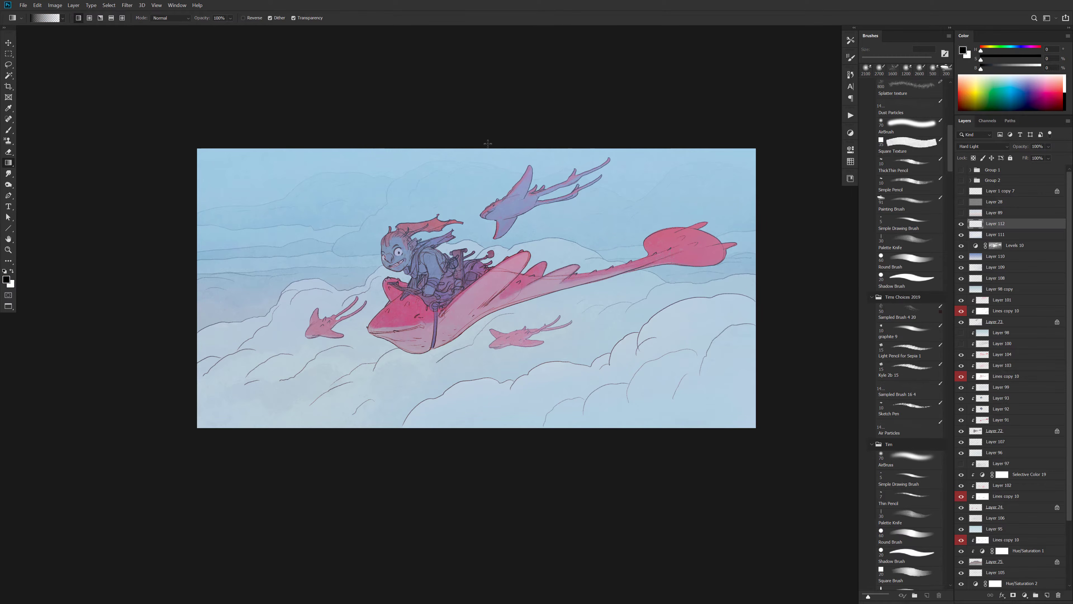
# Try darkening the image's upper and lower edges with black gradients on the Hard Light layer
pyautogui.moveTo(490, 201); pyautogui.dragTo(489, 207)
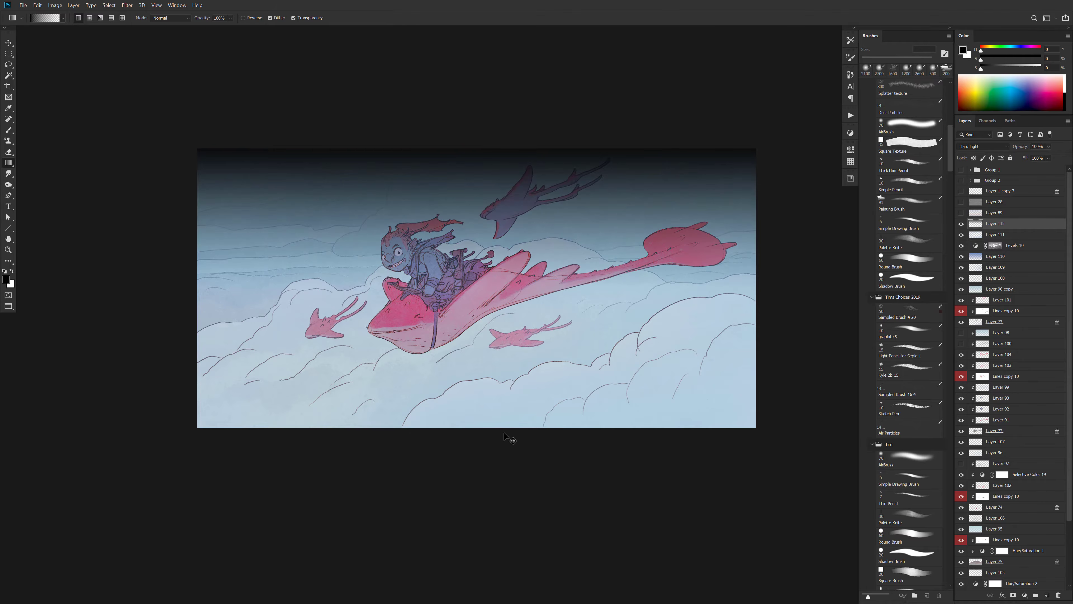
pyautogui.hotkey('ctrl', 'z')
pyautogui.moveTo(510, 477); pyautogui.dragTo(488, 258)
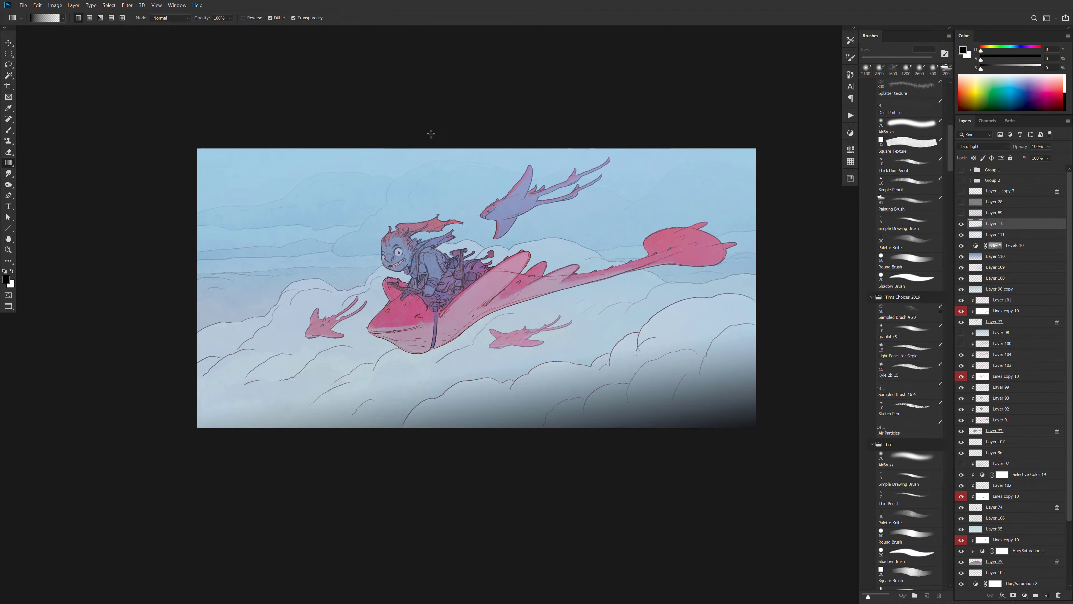
# Fill the Hard Light layer entirely with black
pyautogui.moveTo(404, 98); pyautogui.dragTo(429, 272)
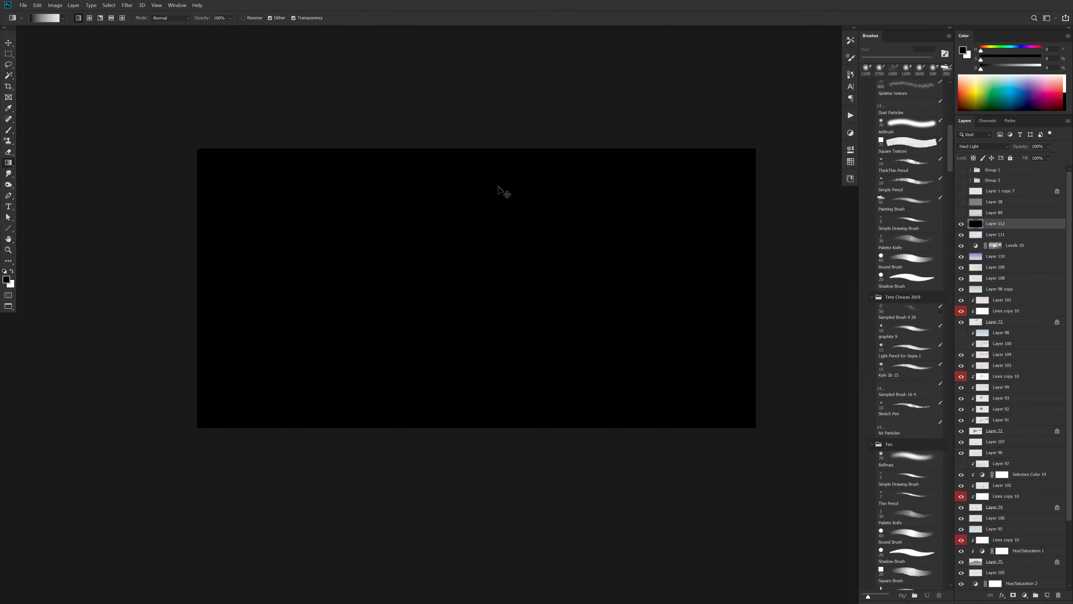
pyautogui.moveTo(500, 252); pyautogui.dragTo(496, 253)
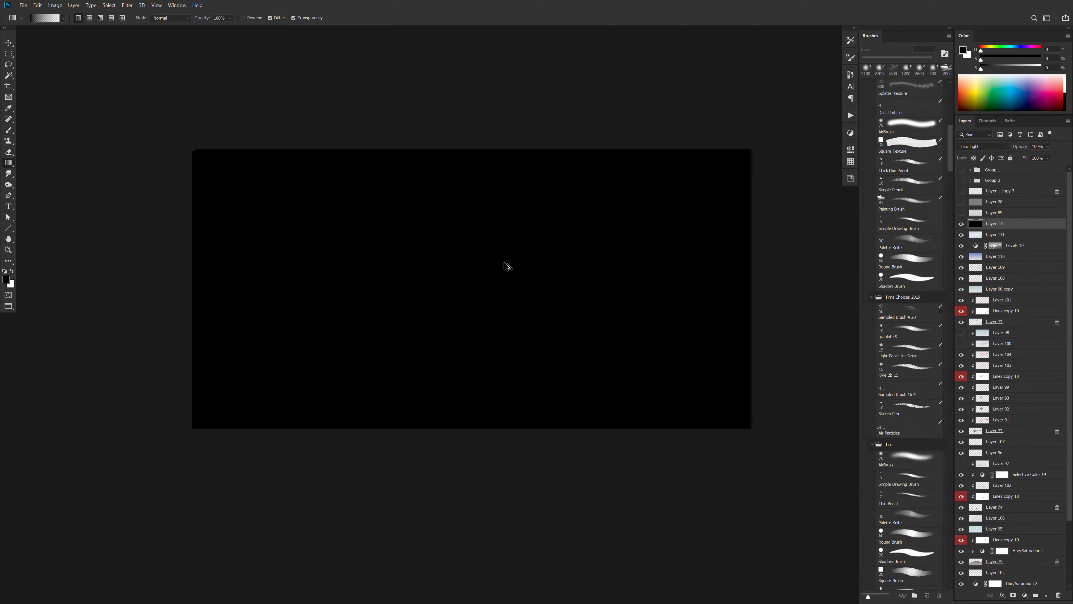
# Undo the black fill and try several angled black gradients over the painting's upper edge on the Hard Light layer
pyautogui.hotkey('ctrl', 'z')
pyautogui.moveTo(439, 122); pyautogui.dragTo(474, 293)
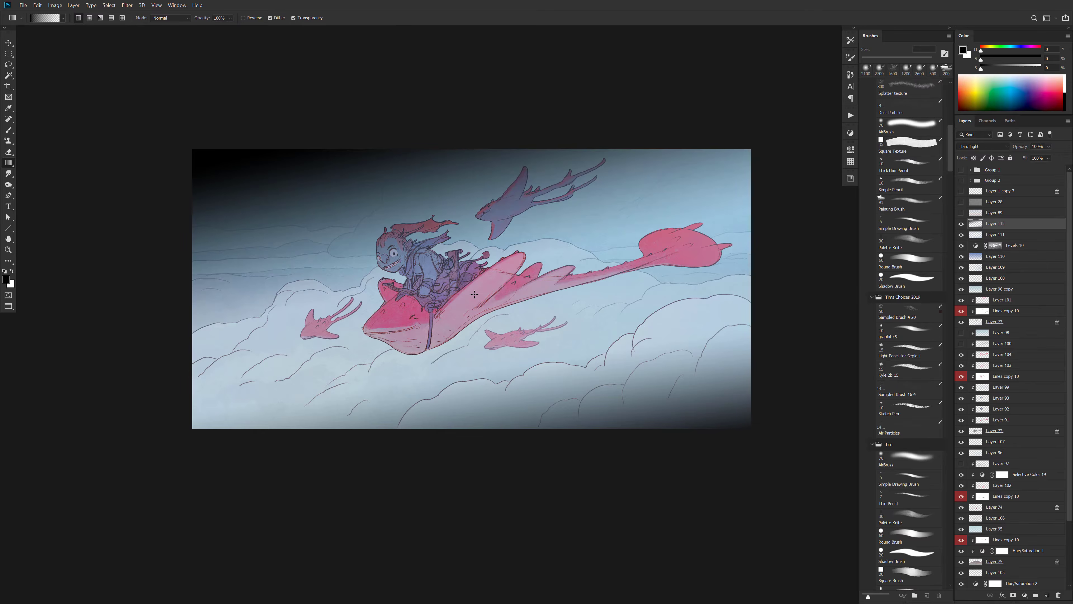
pyautogui.hotkey('ctrl', 'z')
pyautogui.moveTo(446, 112); pyautogui.dragTo(470, 242)
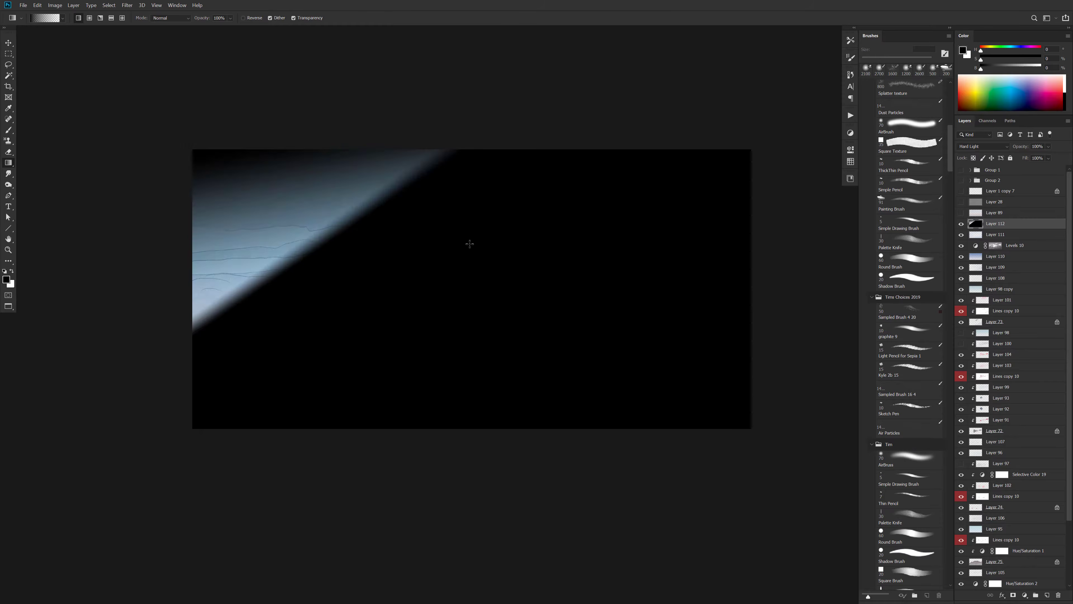
pyautogui.hotkey('ctrl', 'z')
pyautogui.moveTo(435, 123); pyautogui.dragTo(467, 257)
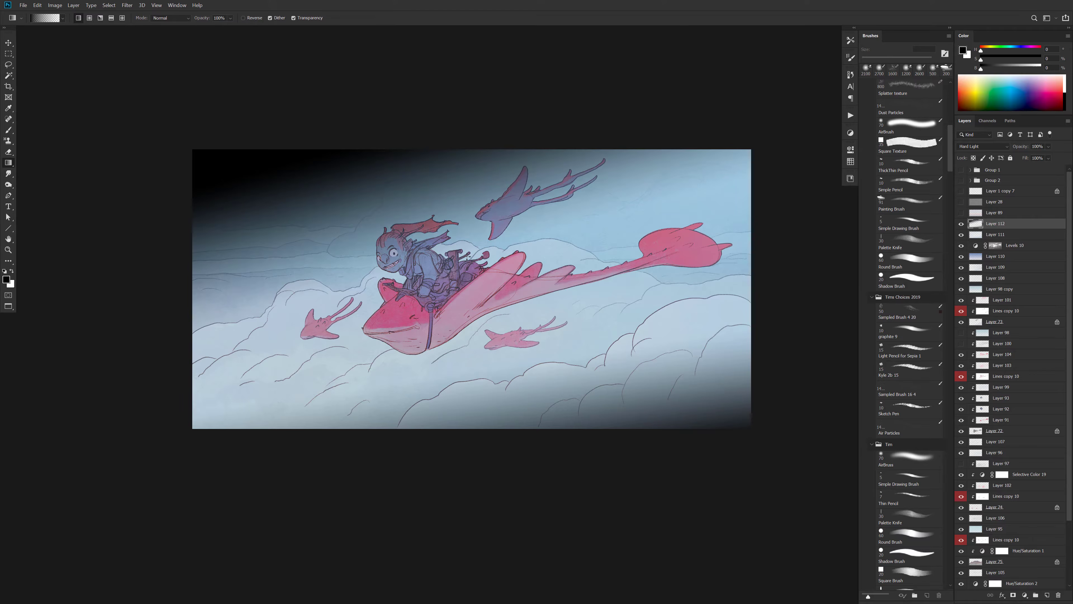
pyautogui.hotkey('ctrl', 'z')
# Darken the painting's upper edge with a soft black gradient and lower the Hard Light layer's opacity to 59%
pyautogui.moveTo(450, 113); pyautogui.dragTo(466, 277)
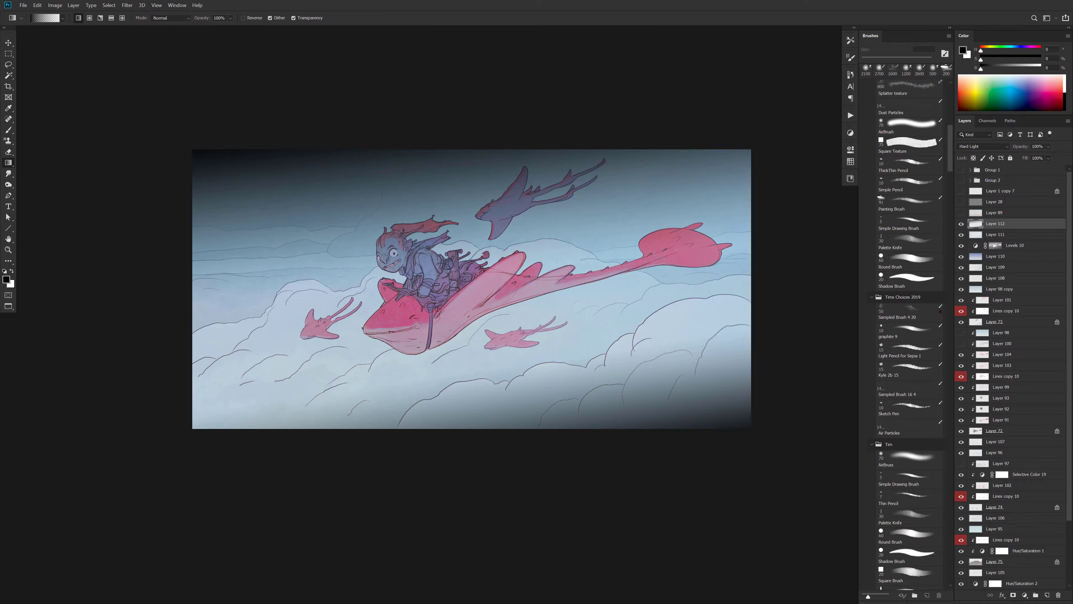
pyautogui.moveTo(1021, 150); pyautogui.dragTo(1000, 146)
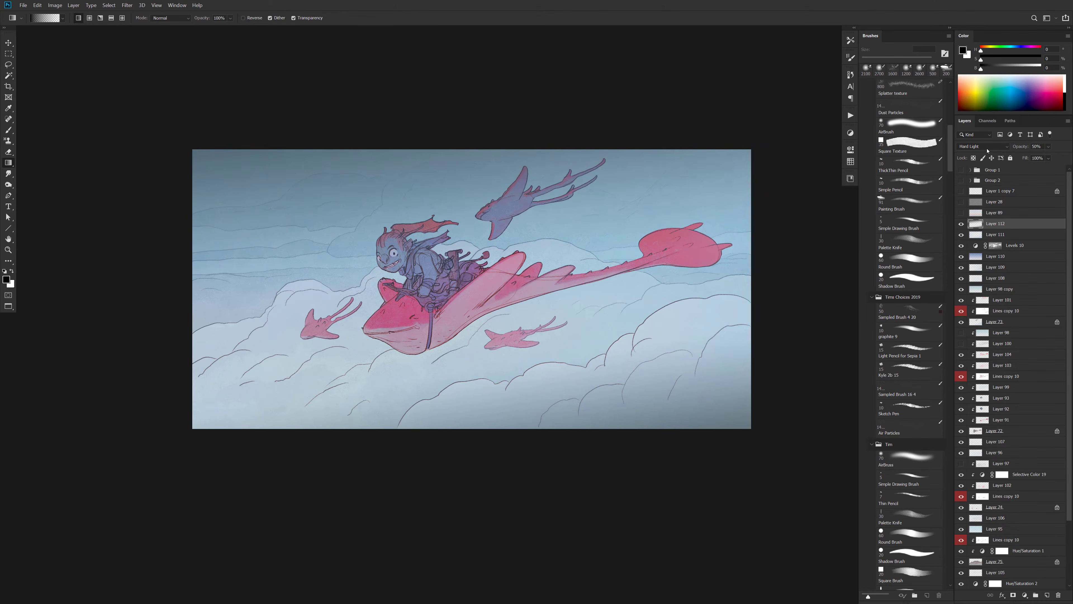
pyautogui.moveTo(612, 306); pyautogui.dragTo(628, 315)
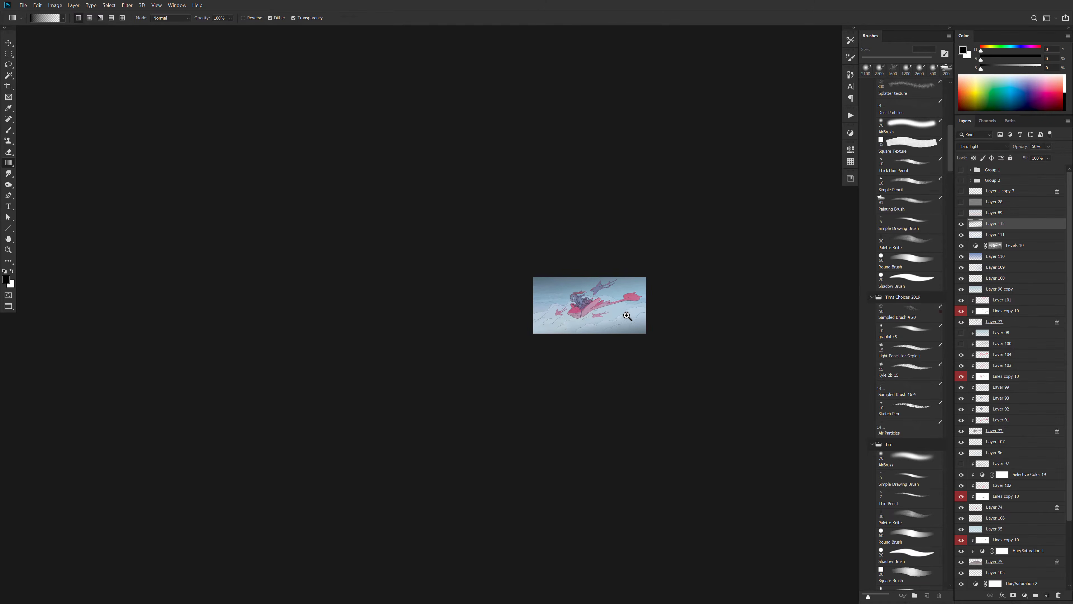
pyautogui.keyDown('ctrl'); pyautogui.click(627, 315); pyautogui.keyUp('ctrl')
pyautogui.press('e')
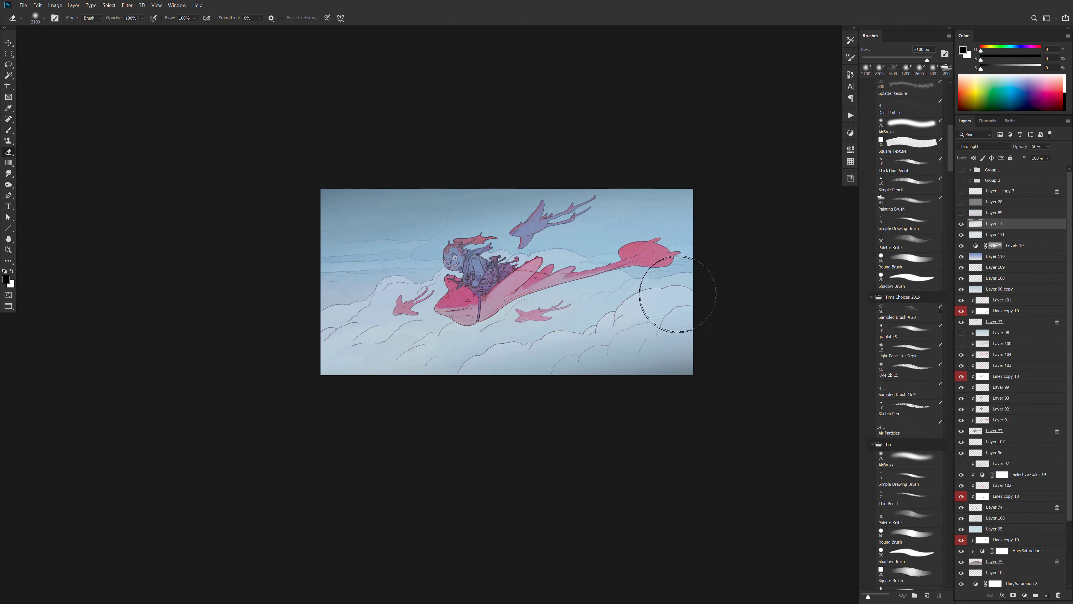
# Add a new Overlay layer and brush pink sampled from the large ray's head across the rider and rays
pyautogui.scroll(-5, 669, 294)
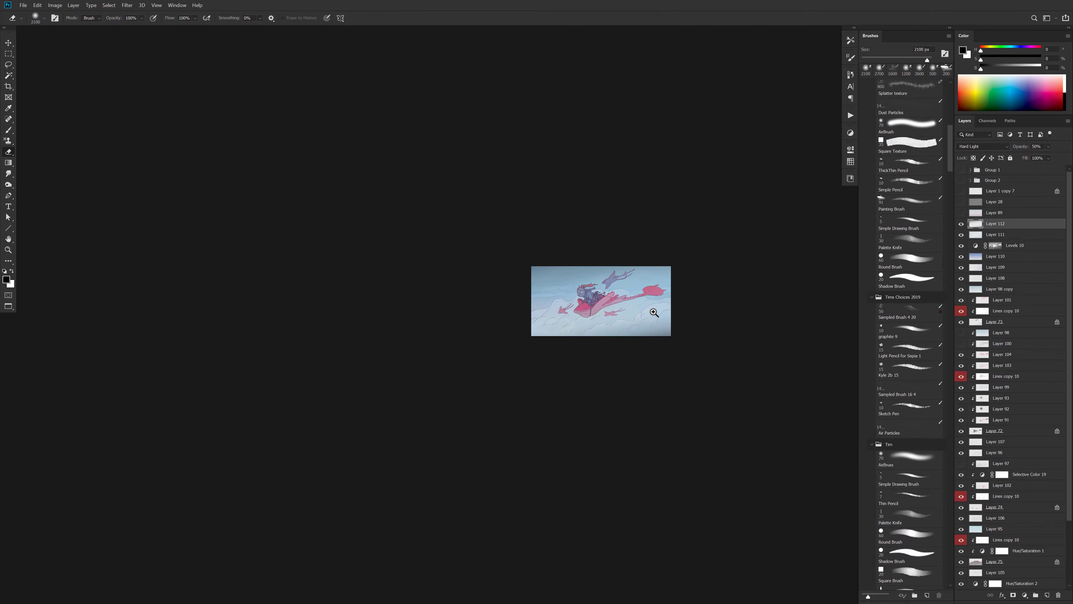
pyautogui.scroll(3, 664, 307)
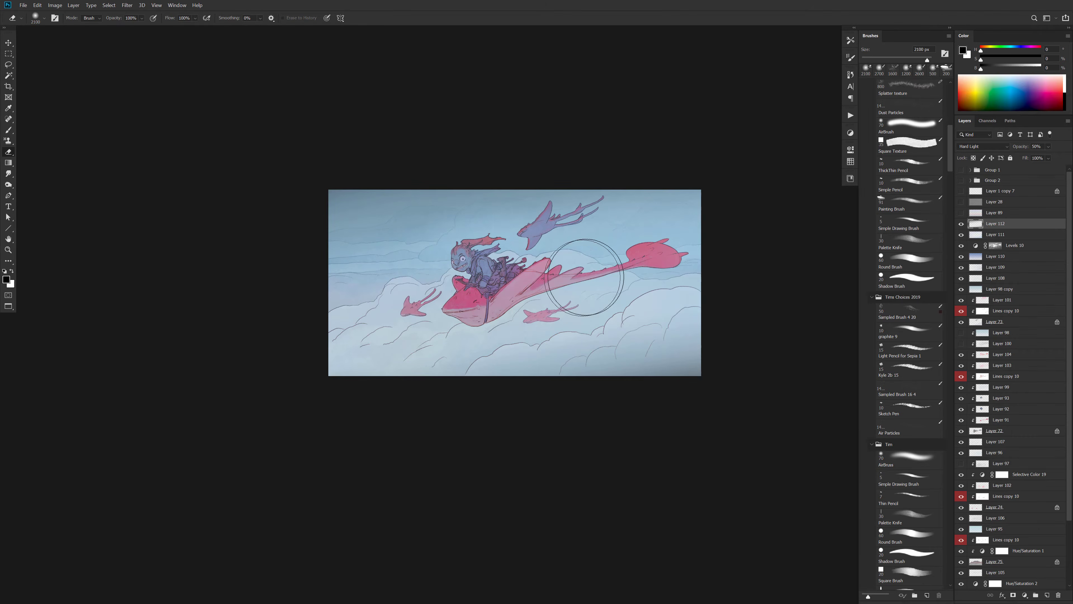
pyautogui.scroll(2, 600, 292)
pyautogui.moveTo(538, 286); pyautogui.dragTo(567, 289)
pyautogui.hotkey('ctrl', 'shift', 'alt', 'n')
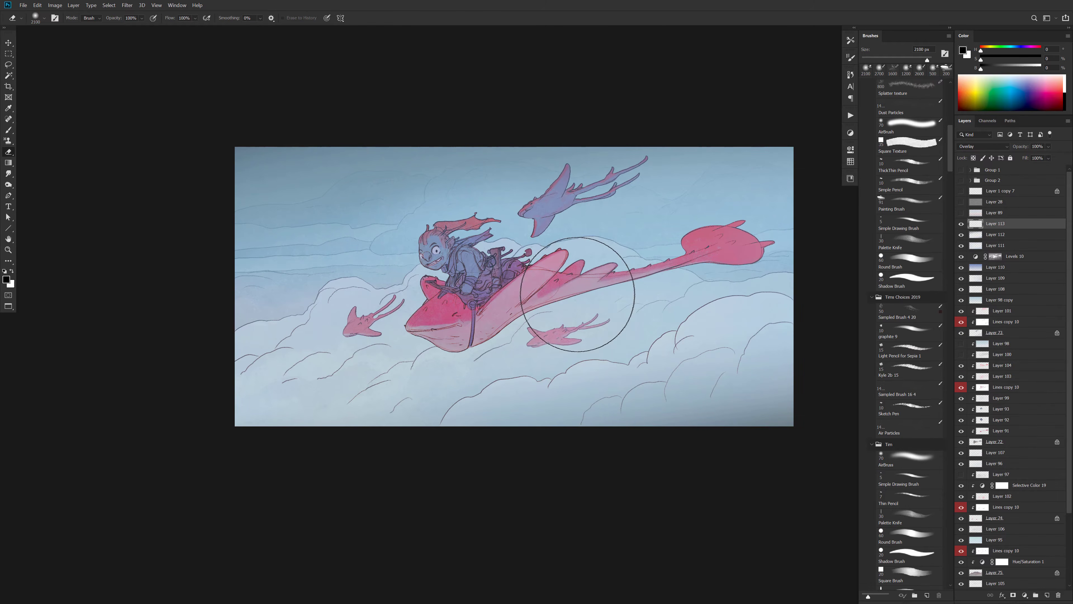
pyautogui.press('b')
pyautogui.keyDown('alt'); pyautogui.click(441, 303); pyautogui.keyUp('alt')
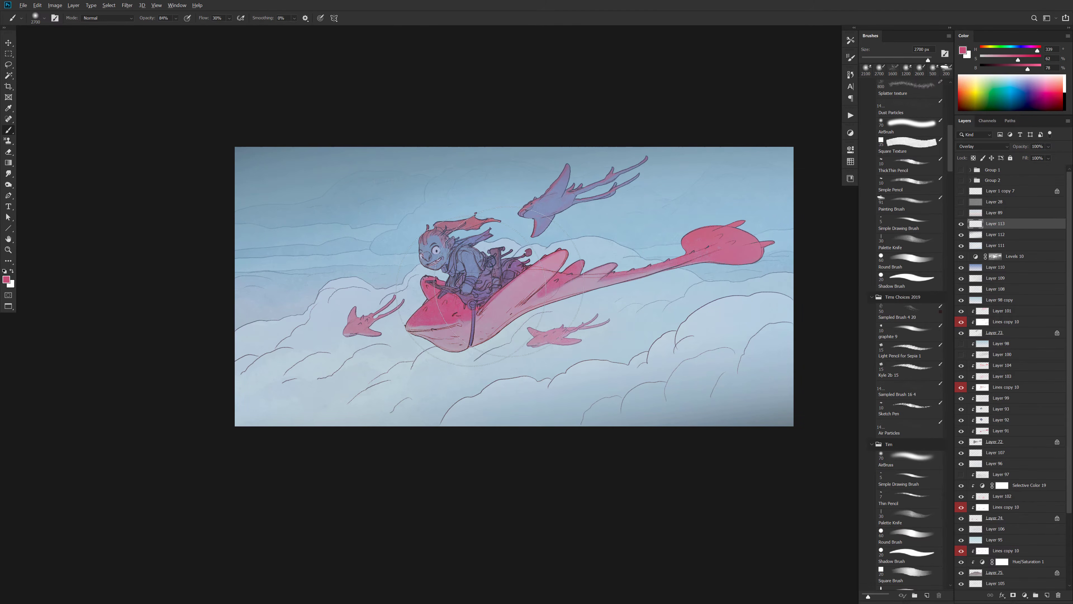
pyautogui.moveTo(271, 333)
pyautogui.mouseDown()
pyautogui.moveTo(517, 279)
pyautogui.moveTo(727, 252)
pyautogui.mouseUp()
# Change the brush colour to light yellow (H 55, S 56, B 94) and brush it across the painting, redoing the first stroke
pyautogui.click(989, 49)
pyautogui.moveTo(1031, 67); pyautogui.dragTo(1037, 68)
pyautogui.moveTo(250, 327); pyautogui.dragTo(798, 242)
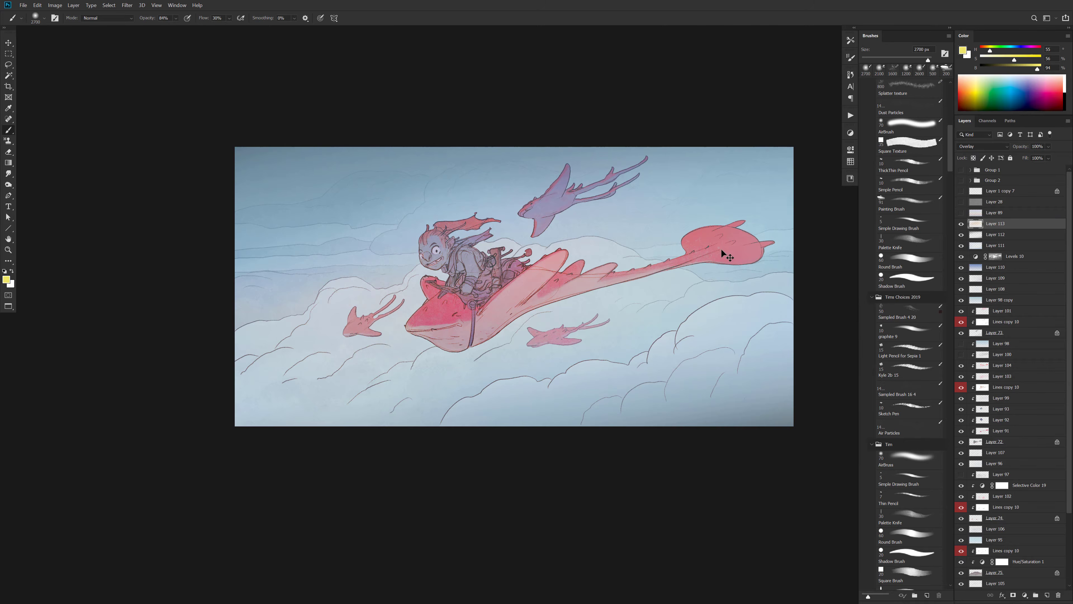
pyautogui.hotkey('ctrl', 'z')
pyautogui.moveTo(218, 308)
pyautogui.mouseDown()
pyautogui.moveTo(414, 269)
pyautogui.moveTo(734, 246)
pyautogui.mouseUp()
# Select the rider and large ray's silhouette from Layer 72 and try brushing yellow over them on the Overlay layer
pyautogui.keyDown('ctrl'); pyautogui.click(977, 443); pyautogui.keyUp('ctrl')
pyautogui.moveTo(445, 272)
pyautogui.mouseDown()
pyautogui.moveTo(545, 287)
pyautogui.moveTo(469, 316)
pyautogui.moveTo(613, 279)
pyautogui.mouseUp()
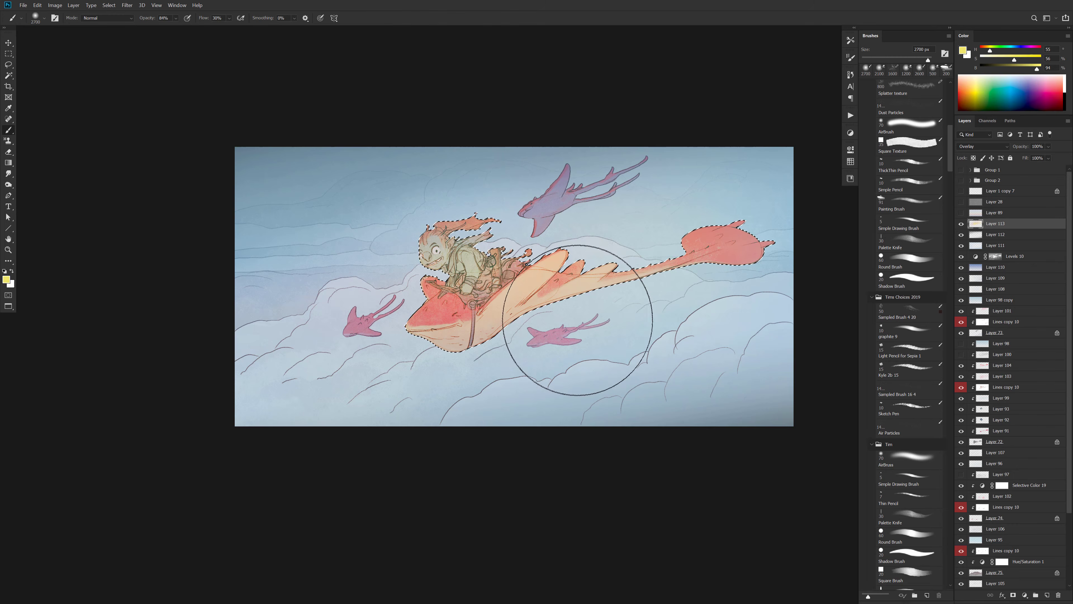
pyautogui.hotkey('ctrl', 'z')
pyautogui.hotkey('ctrl', 'z')
pyautogui.hotkey('ctrl', 'z')
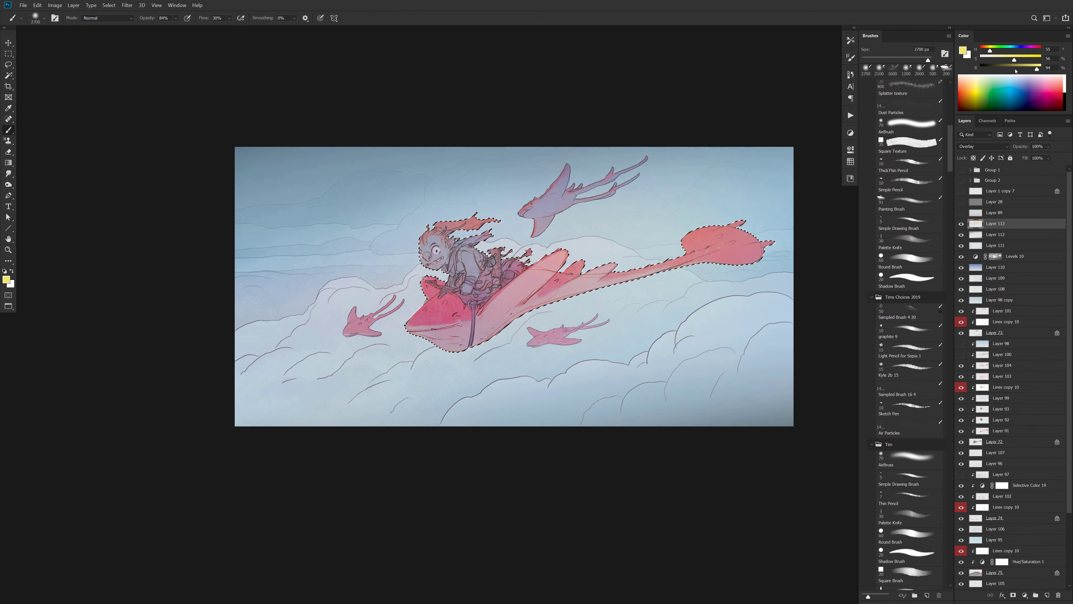
# Mute the brush colour to pale beige with saturation 17 and brightness 77, and hide the selection edges
pyautogui.moveTo(1010, 60)
pyautogui.mouseDown()
pyautogui.moveTo(991, 60)
pyautogui.moveTo(1027, 68)
pyautogui.mouseUp()
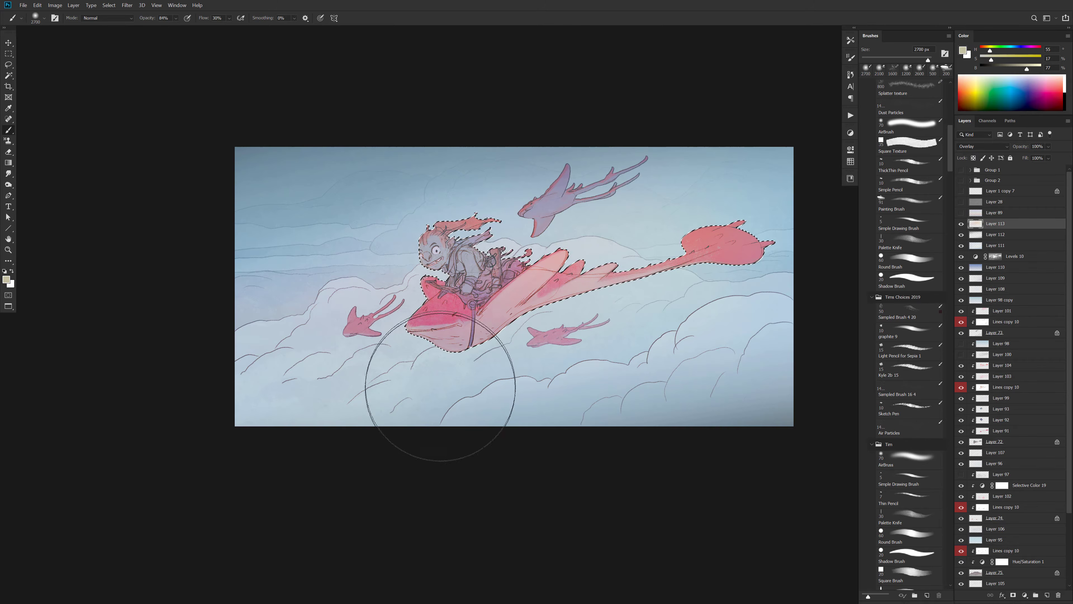
pyautogui.keyDown('alt'); pyautogui.click(581, 324); pyautogui.keyUp('alt')
pyautogui.keyDown('alt'); pyautogui.click(591, 328); pyautogui.keyUp('alt')
pyautogui.moveTo(601, 332); pyautogui.dragTo(657, 308)
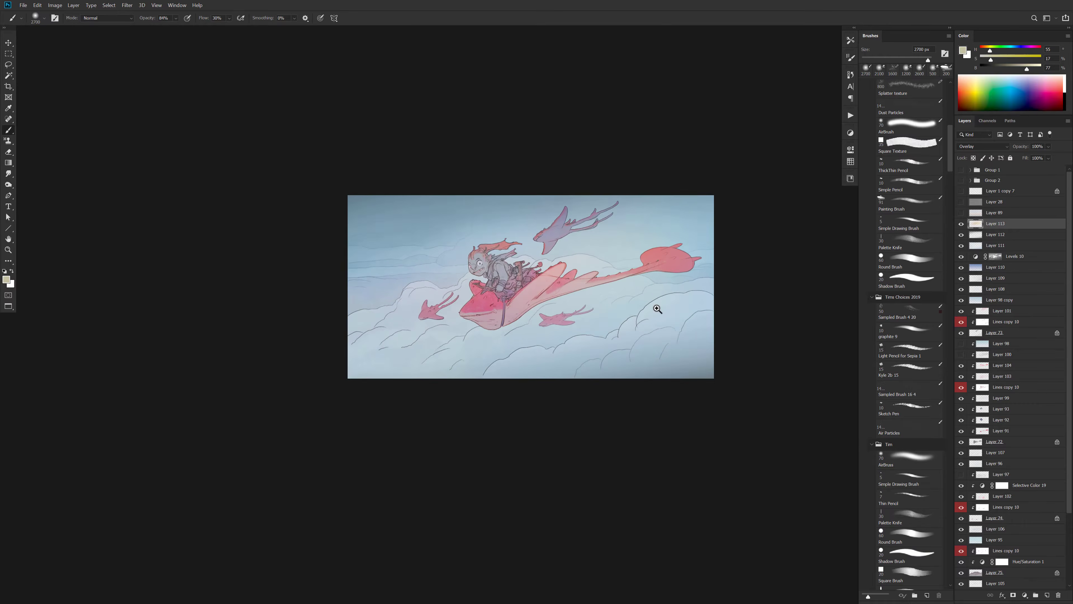
# Compare the painting with and without the new Overlay layer
pyautogui.click(962, 225)
pyautogui.click(961, 224)
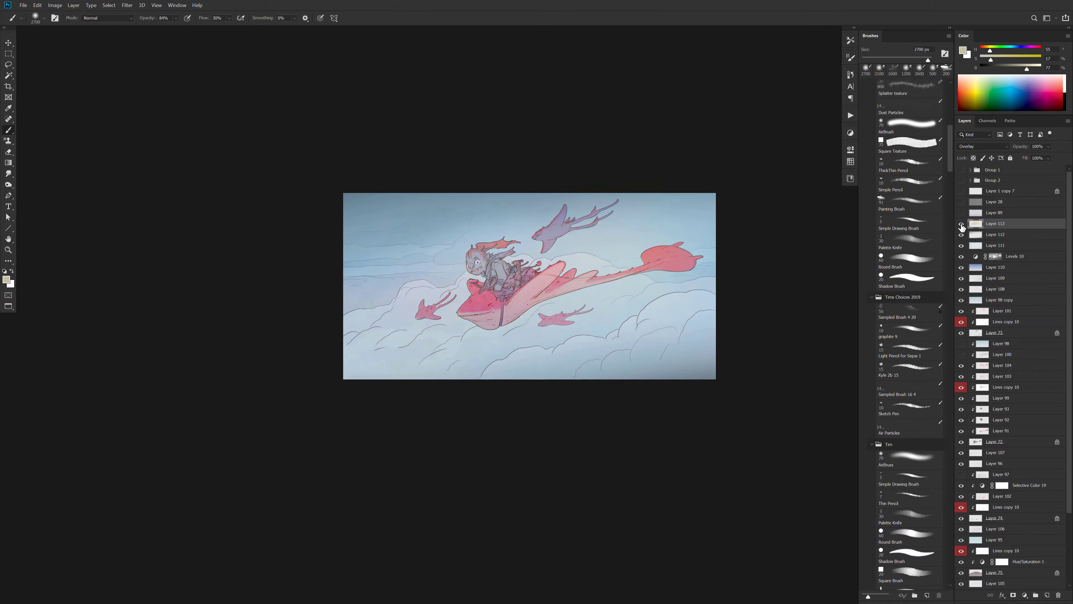
pyautogui.click(961, 225)
pyautogui.click(960, 225)
# Invert the selection, erase the Overlay tint outside the rider and large ray, and hide the selection edges
pyautogui.hotkey('ctrl', 'h')
pyautogui.hotkey('ctrl', 'shift', 'i')
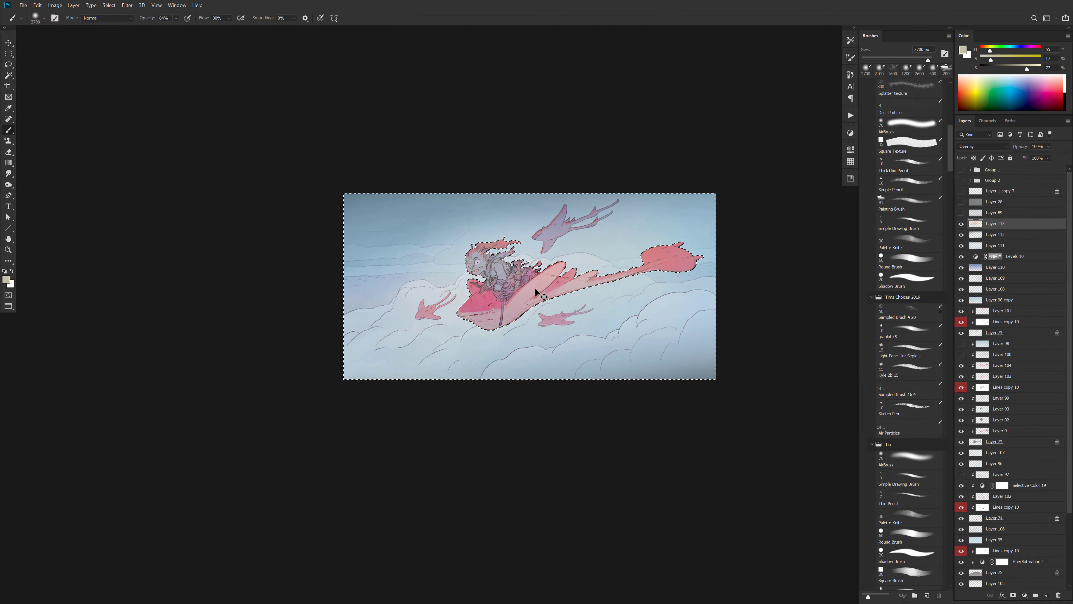
pyautogui.press('e')
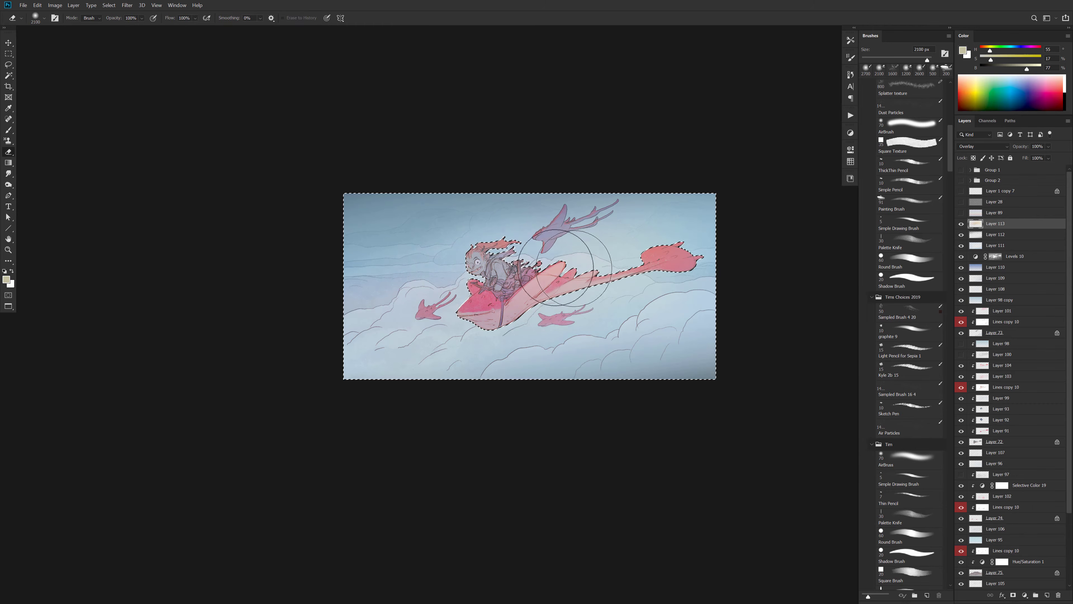
pyautogui.hotkey('ctrl', 'd')
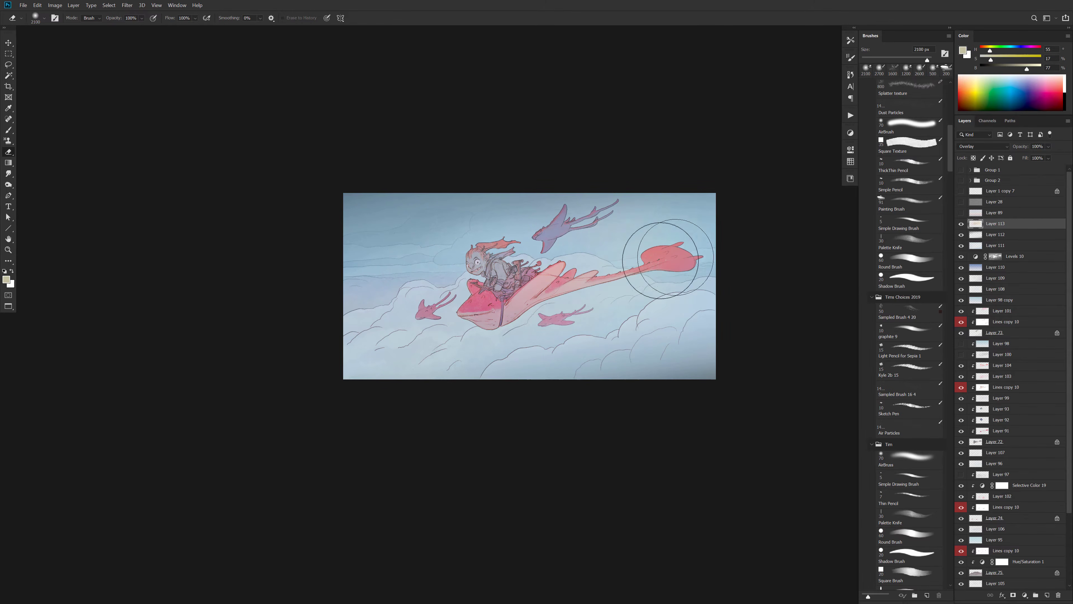
# Add a Black & White adjustment above Layer 1 copy 7 and disable its mask so it affects the whole painting
pyautogui.scroll(1, 615, 298)
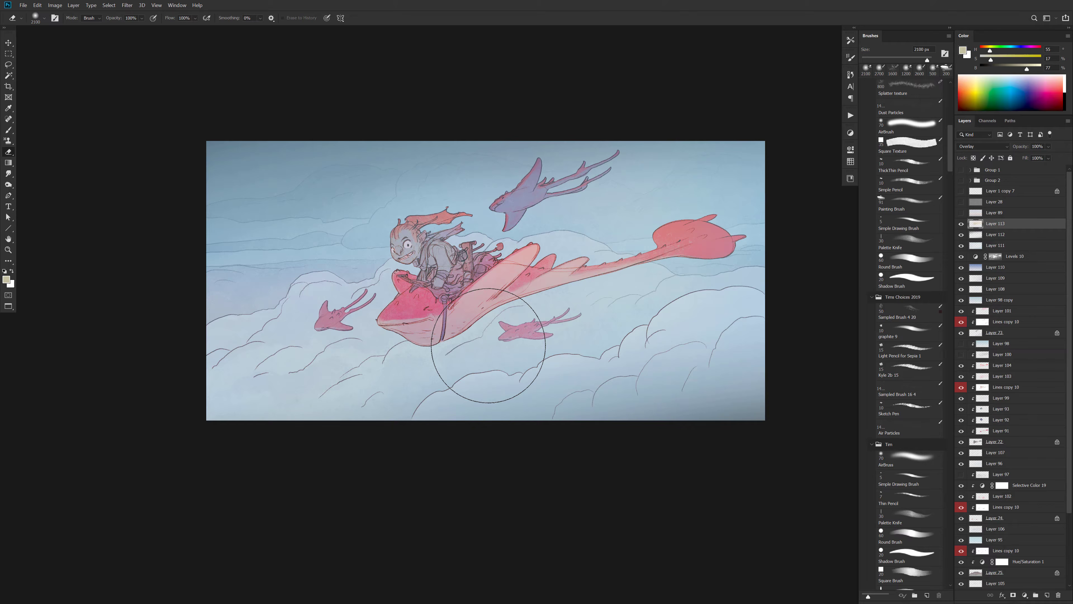
pyautogui.press('space')
pyautogui.moveTo(543, 315); pyautogui.dragTo(547, 316)
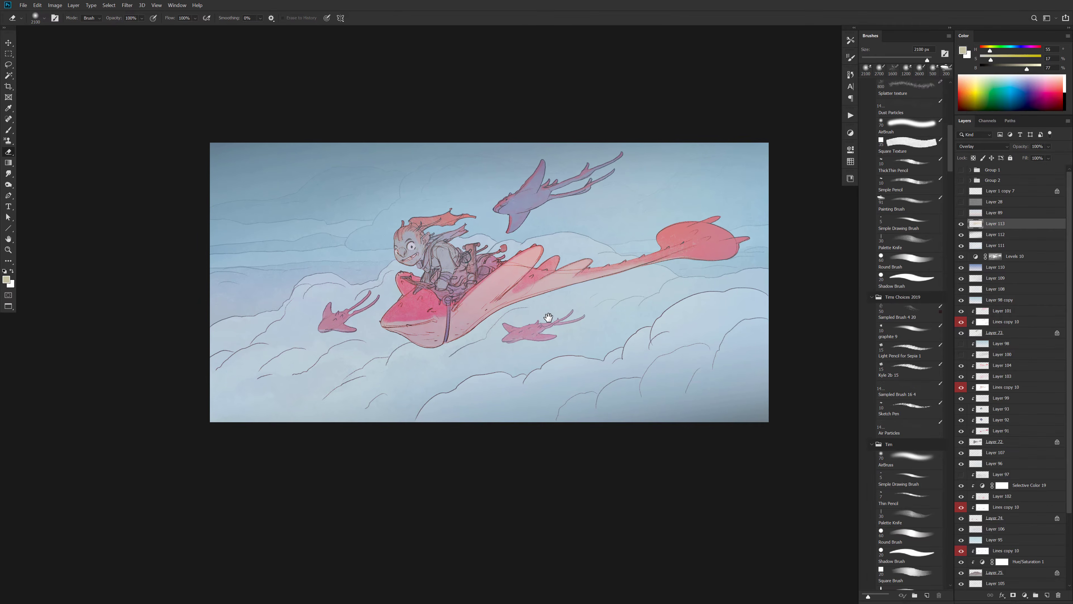
pyautogui.click(999, 192)
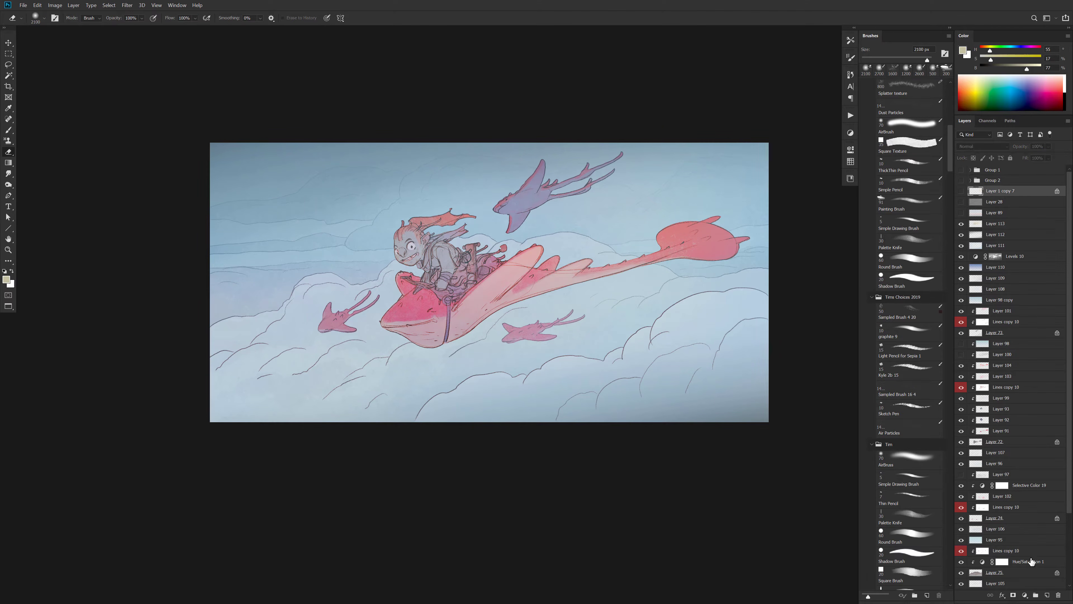
pyautogui.click(1025, 595)
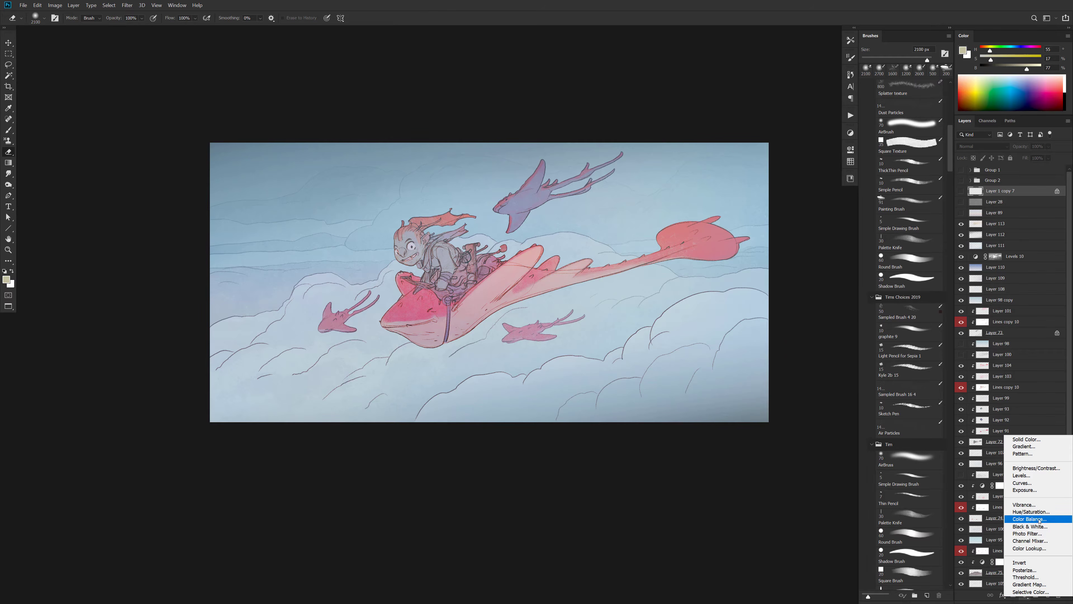
pyautogui.click(1032, 526)
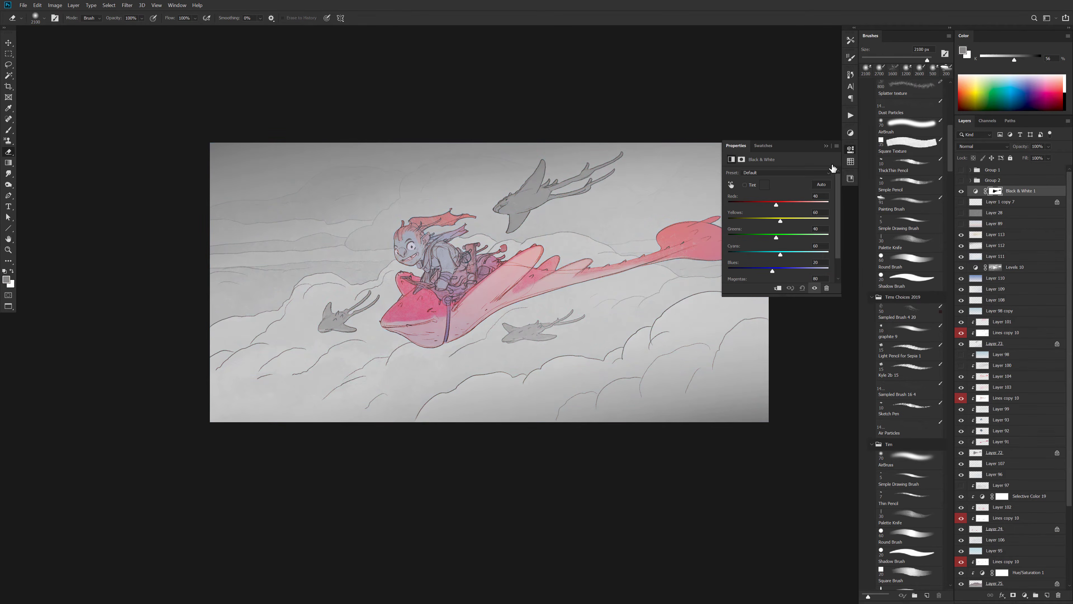
pyautogui.keyDown('shift'); pyautogui.click(996, 191); pyautogui.keyUp('shift')
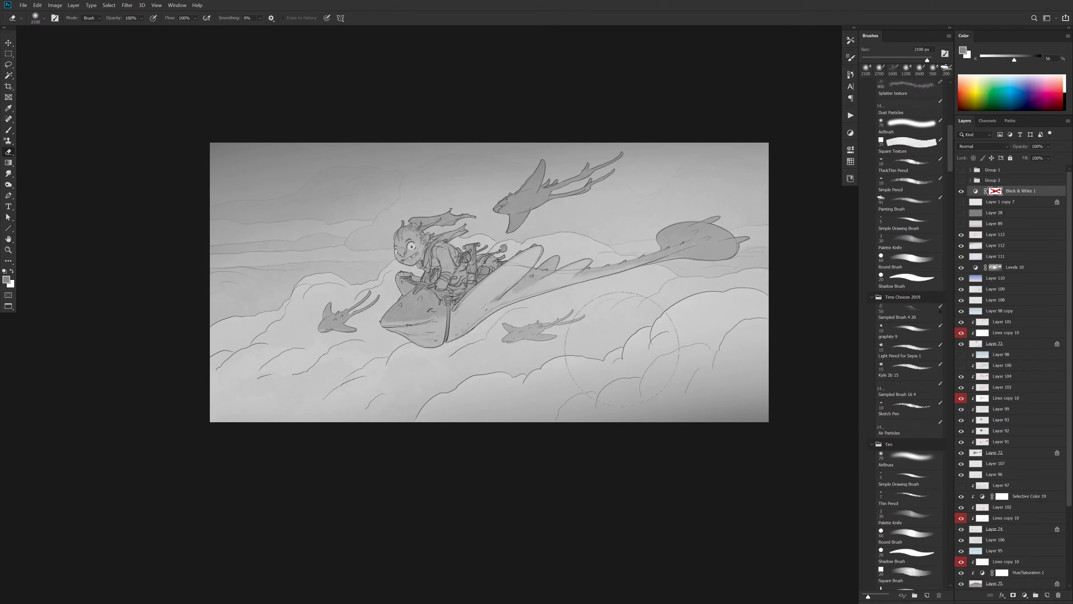
# Compare the painting in colour and greyscale, leaving the Black & White adjustment hidden
pyautogui.click(961, 191)
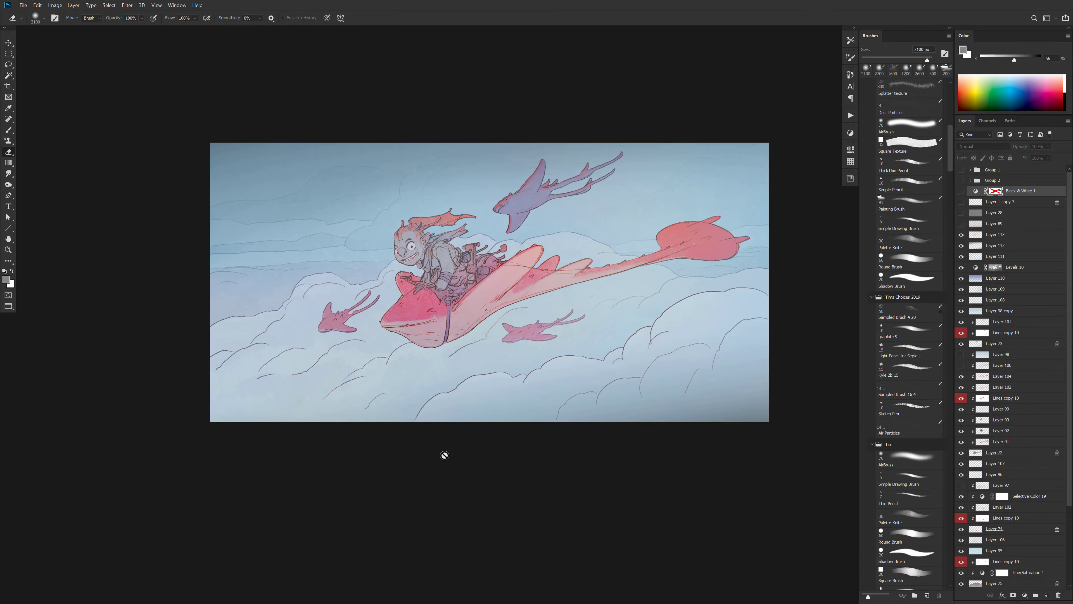
pyautogui.click(961, 191)
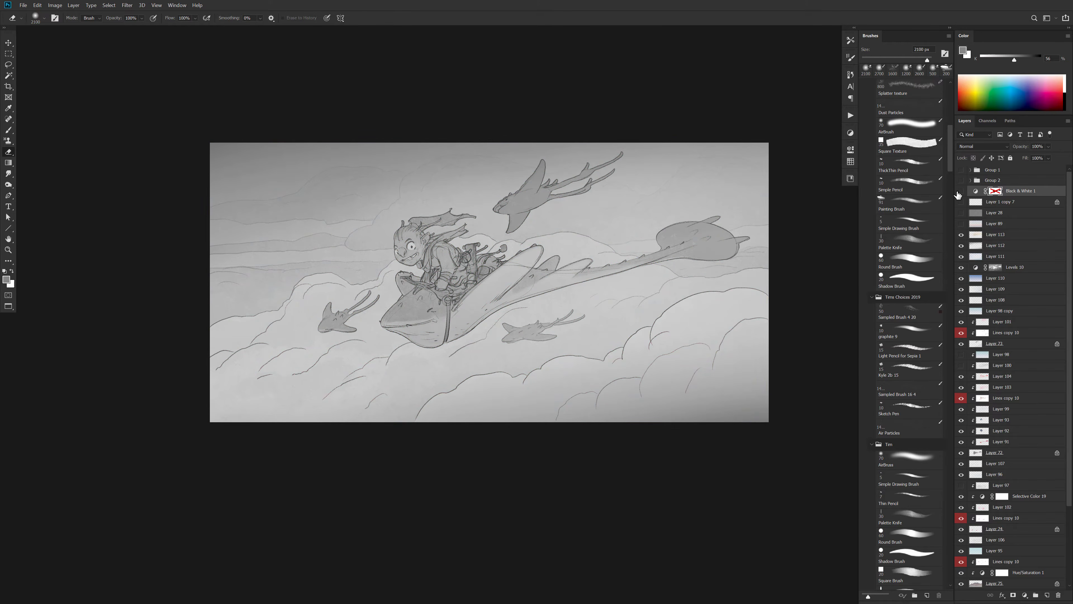
pyautogui.click(961, 192)
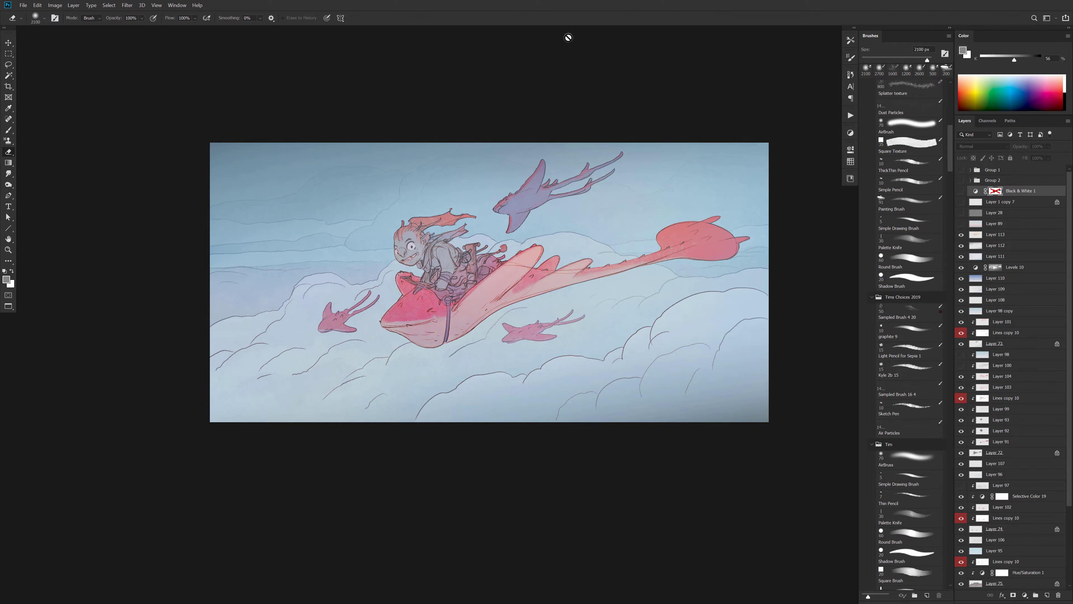
# Add a Selective Color adjustment layer above the hidden Black & White adjustment
pyautogui.keyDown('alt'); pyautogui.click(531, 334); pyautogui.keyUp('alt')
pyautogui.keyDown('alt'); pyautogui.click(540, 342); pyautogui.keyUp('alt')
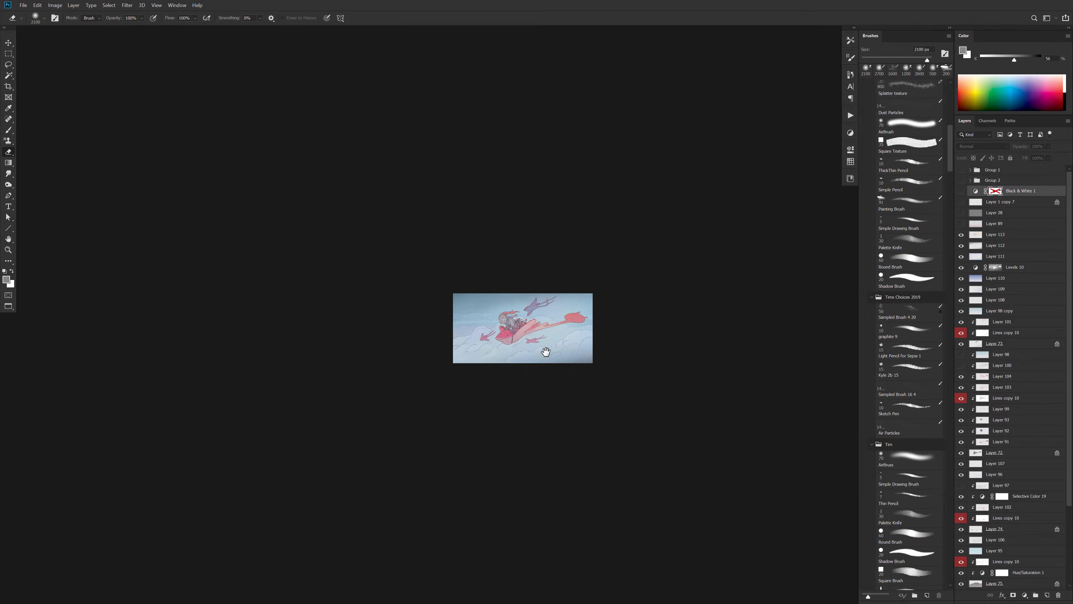
pyautogui.keyDown('ctrl'); pyautogui.click(540, 342); pyautogui.keyUp('ctrl')
pyautogui.keyDown('ctrl'); pyautogui.click(540, 342); pyautogui.keyUp('ctrl')
pyautogui.keyDown('ctrl'); pyautogui.click(540, 341); pyautogui.keyUp('ctrl')
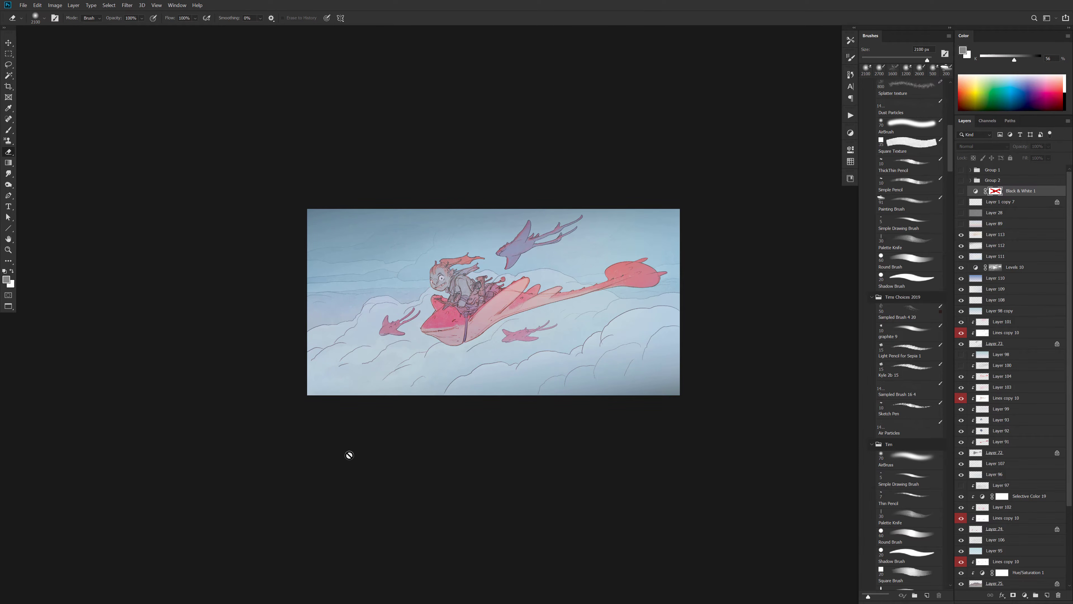
pyautogui.keyDown('ctrl'); pyautogui.click(443, 377); pyautogui.keyUp('ctrl')
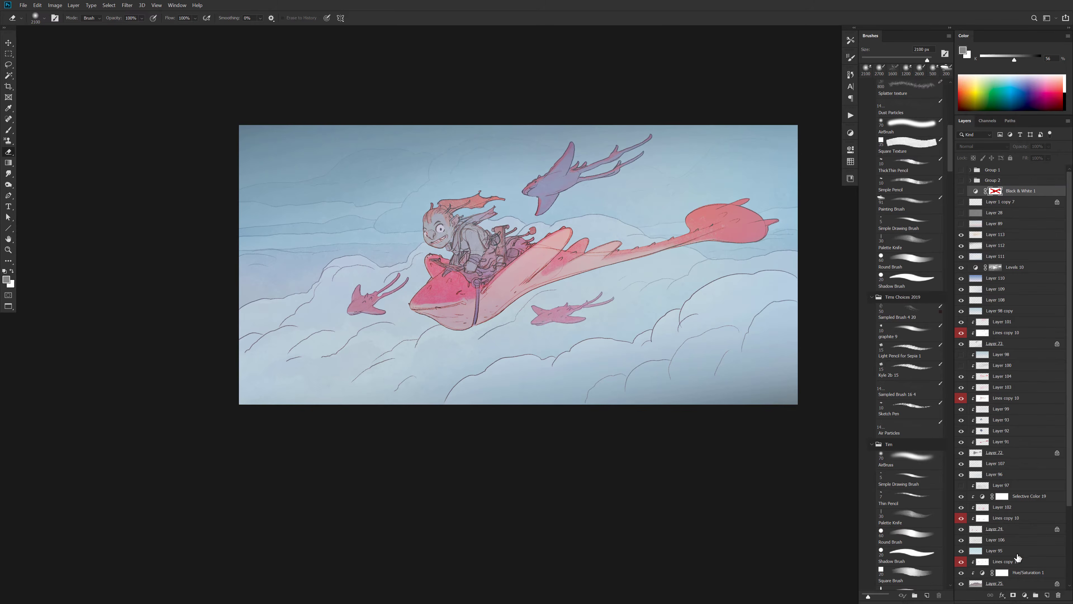
pyautogui.click(1025, 595)
pyautogui.click(1028, 591)
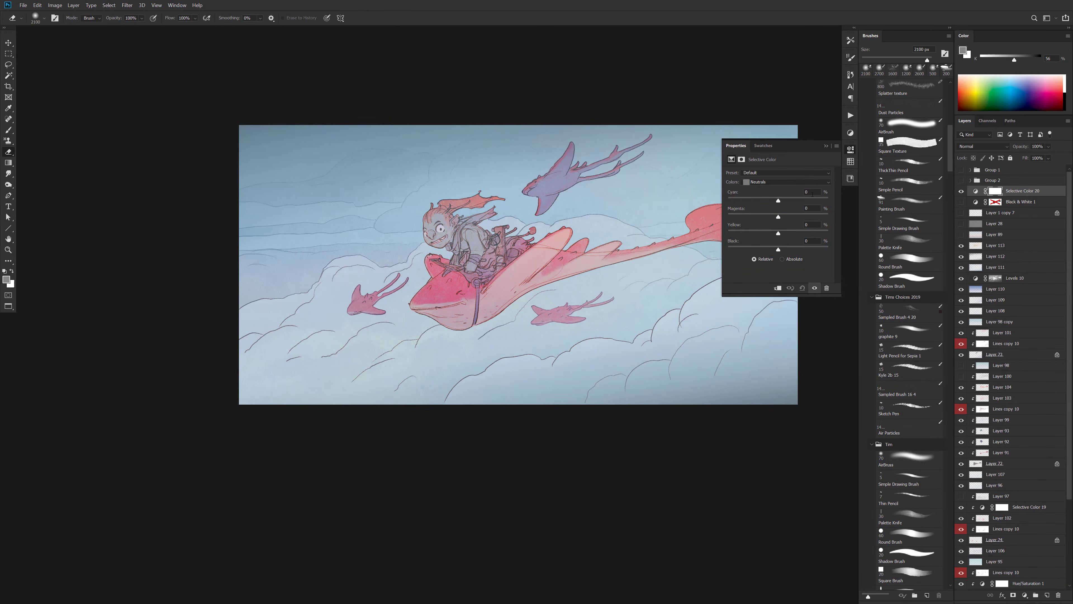
# In the Selective Color adjustment, set the Neutrals to Cyan -9% and Magenta +4%, and raise Yellow slightly
pyautogui.moveTo(778, 202); pyautogui.dragTo(781, 202)
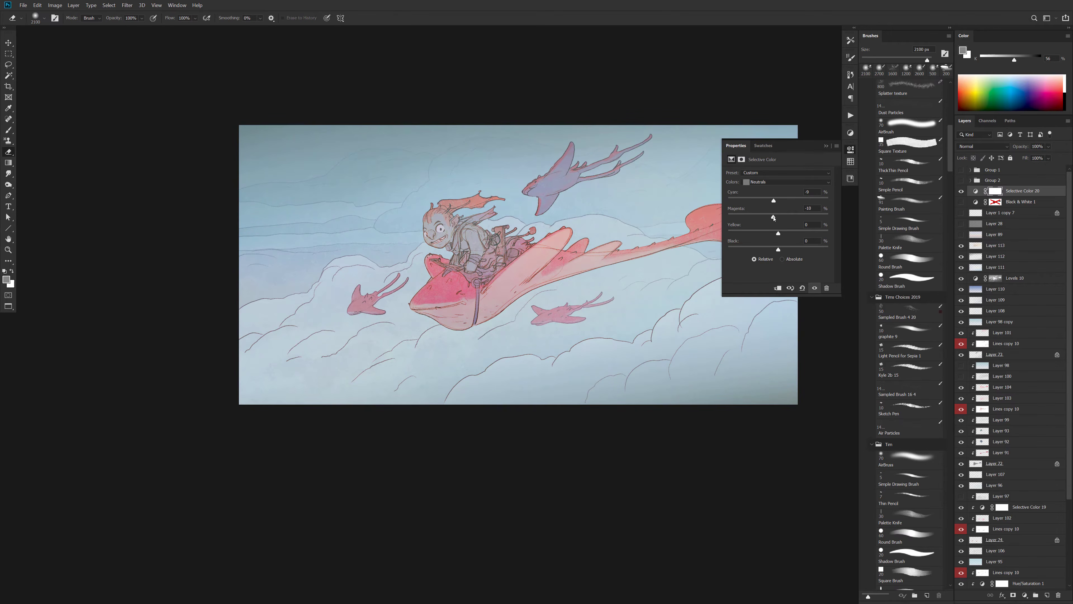
pyautogui.moveTo(775, 218); pyautogui.dragTo(781, 218)
pyautogui.moveTo(774, 234); pyautogui.dragTo(784, 235)
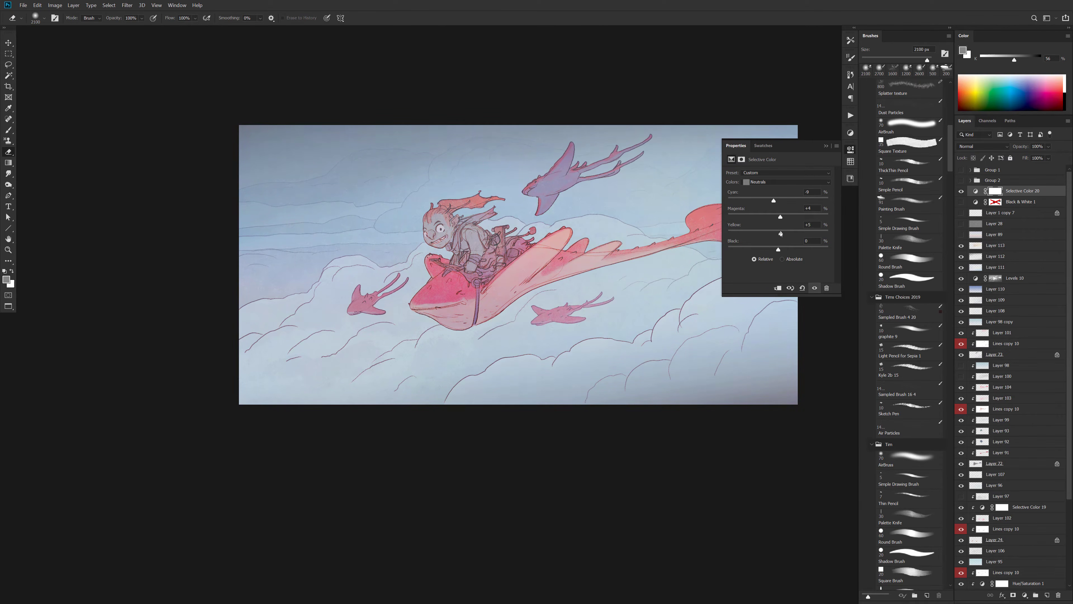
# Tune the Blacks of the Selective Color adjustment with Magenta at +20%, adjusting Cyan and Yellow as well
pyautogui.click(784, 184)
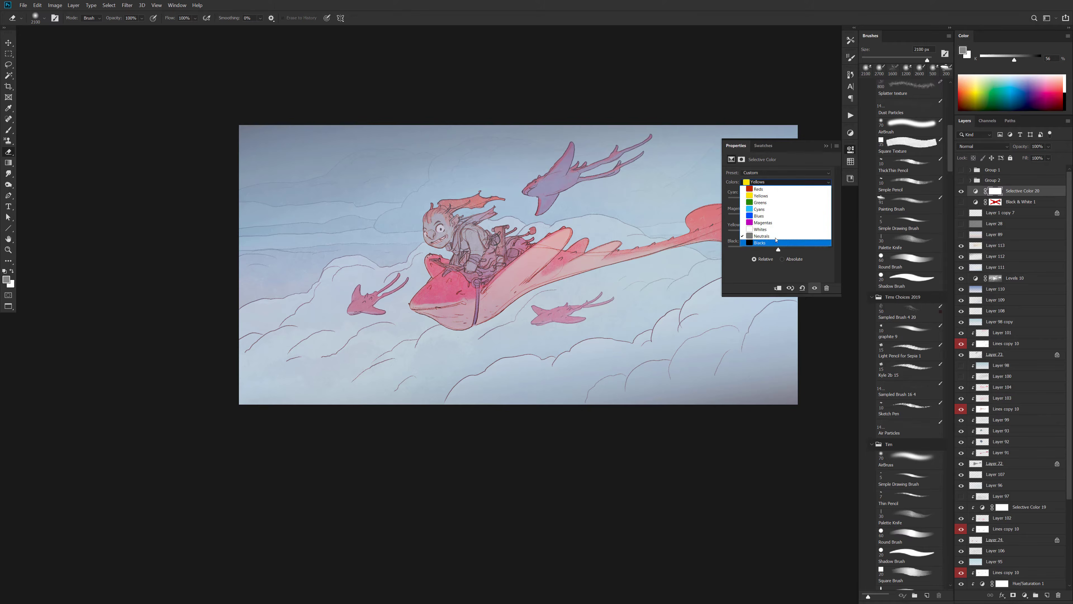
pyautogui.click(780, 242)
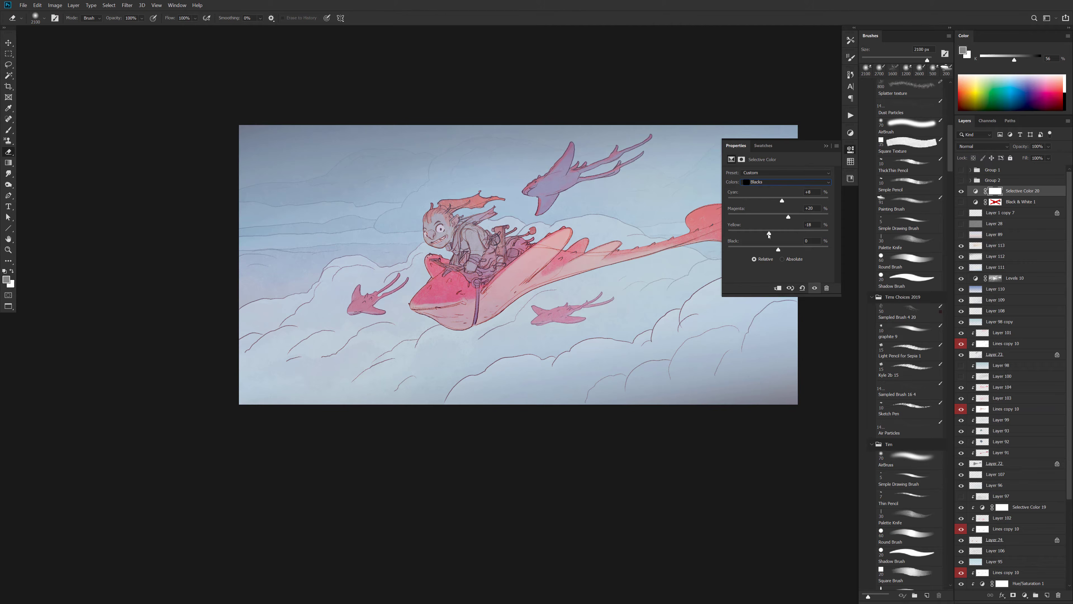
pyautogui.moveTo(768, 236)
pyautogui.mouseDown()
pyautogui.moveTo(791, 236)
pyautogui.moveTo(767, 236)
pyautogui.moveTo(777, 237)
pyautogui.mouseUp()
pyautogui.moveTo(775, 202); pyautogui.dragTo(790, 202)
pyautogui.moveTo(655, 251); pyautogui.dragTo(656, 251)
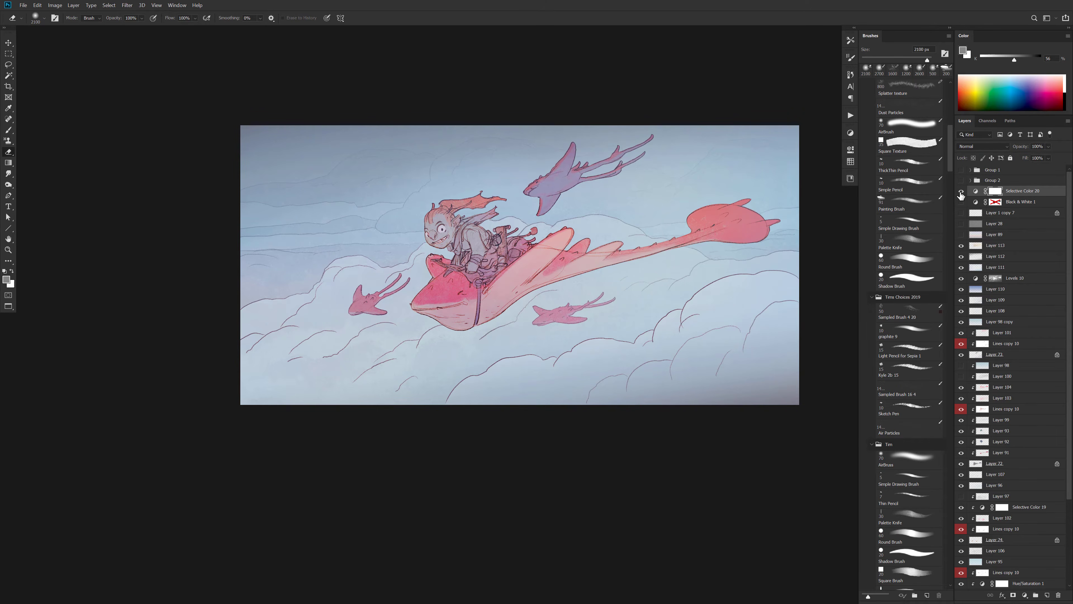
# Compare the painting with and without the Selective Color 20 adjustment and inspect the result at different magnifications
pyautogui.click(959, 192)
pyautogui.click(961, 191)
pyautogui.keyDown('ctrl'); pyautogui.keyDown('alt'); pyautogui.click(625, 303); pyautogui.keyUp('alt'); pyautogui.keyUp('ctrl')
pyautogui.keyDown('ctrl'); pyautogui.keyDown('alt'); pyautogui.click(625, 304); pyautogui.keyUp('alt'); pyautogui.keyUp('ctrl')
pyautogui.moveTo(625, 328); pyautogui.dragTo(538, 336)
pyautogui.keyDown('ctrl'); pyautogui.click(583, 299); pyautogui.keyUp('ctrl')
pyautogui.keyDown('ctrl'); pyautogui.click(583, 300); pyautogui.keyUp('ctrl')
pyautogui.keyDown('ctrl'); pyautogui.click(583, 300); pyautogui.keyUp('ctrl')
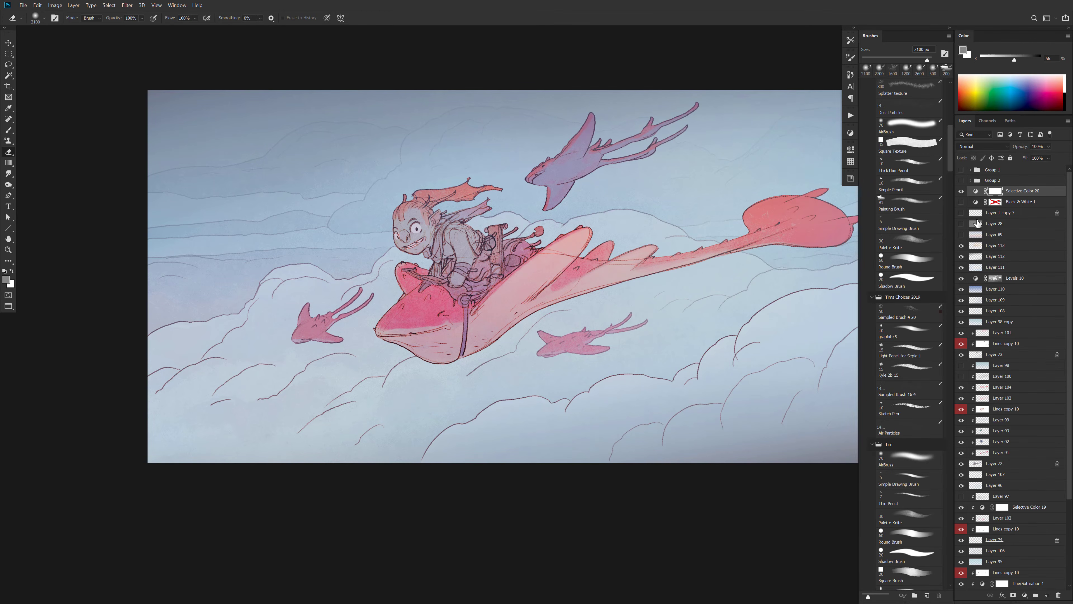
# Move Selective Color 20 and Black & White 1 together below Layer 89, and show Layer 28 and Layer 1 copy 7
pyautogui.keyDown('shift'); pyautogui.click(1026, 206); pyautogui.keyUp('shift')
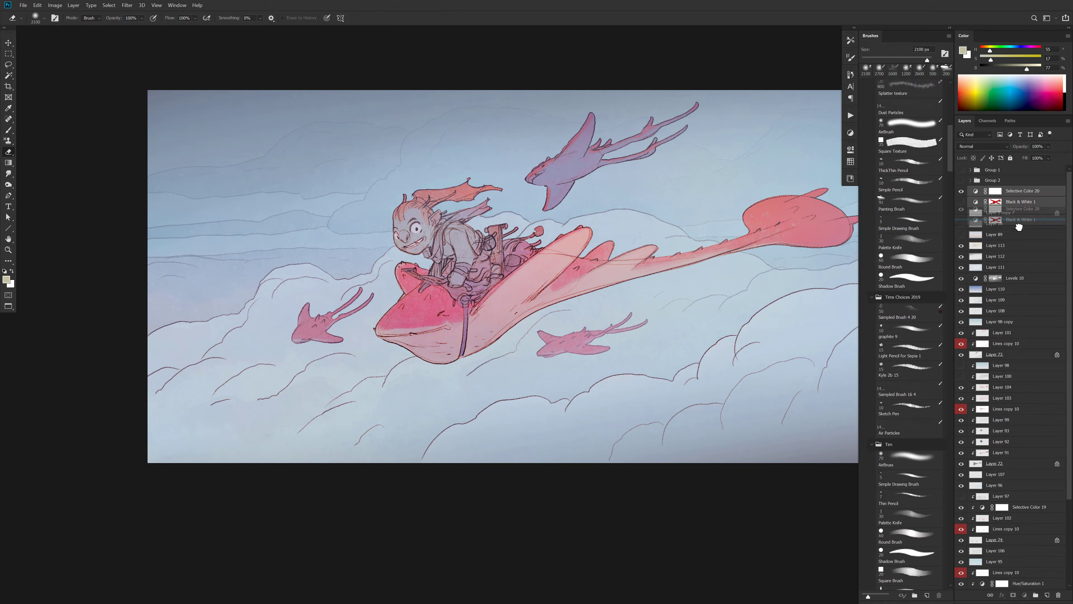
pyautogui.moveTo(1017, 234); pyautogui.dragTo(1014, 240)
pyautogui.click(961, 202)
pyautogui.click(961, 191)
# Enlarge the signature on Layer 1 copy 7 and place it near the painting's lower-right corner
pyautogui.click(998, 190)
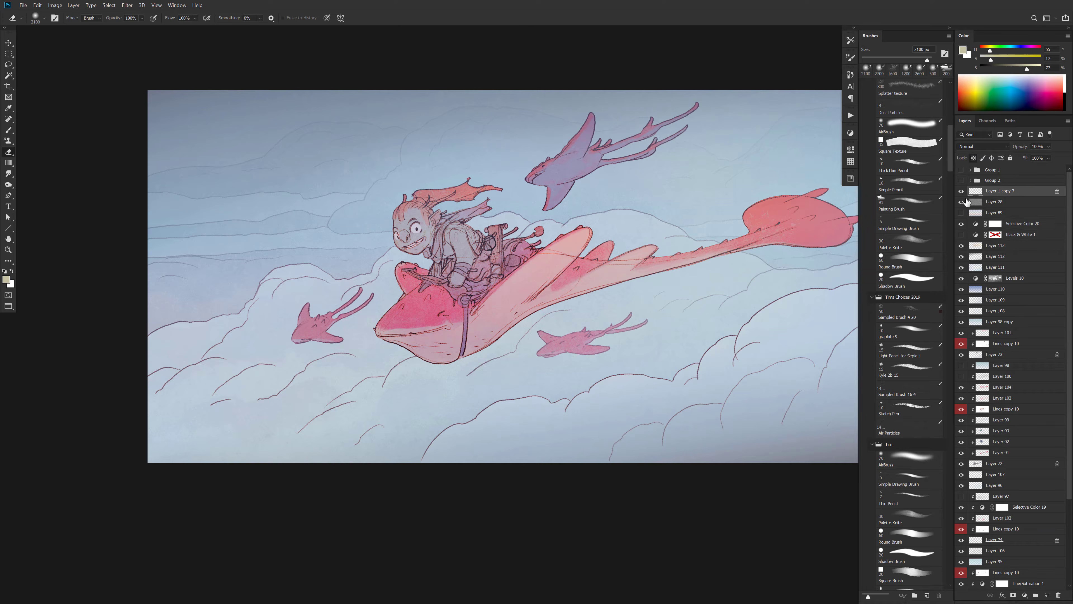
pyautogui.press('b')
pyautogui.moveTo(779, 365); pyautogui.dragTo(608, 331)
pyautogui.scroll(-1, 636, 336)
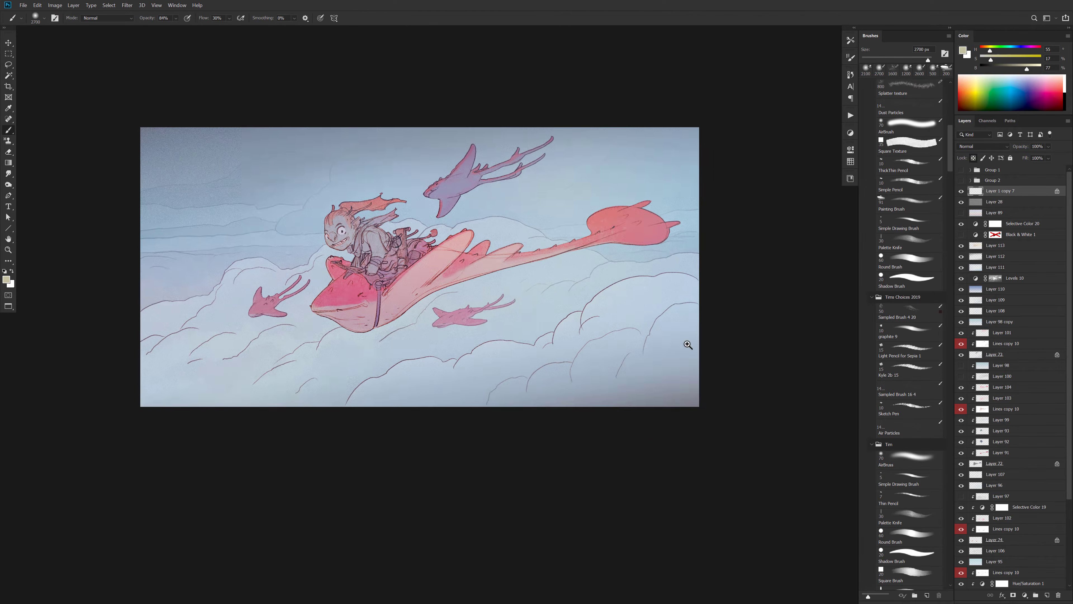
pyautogui.press('v')
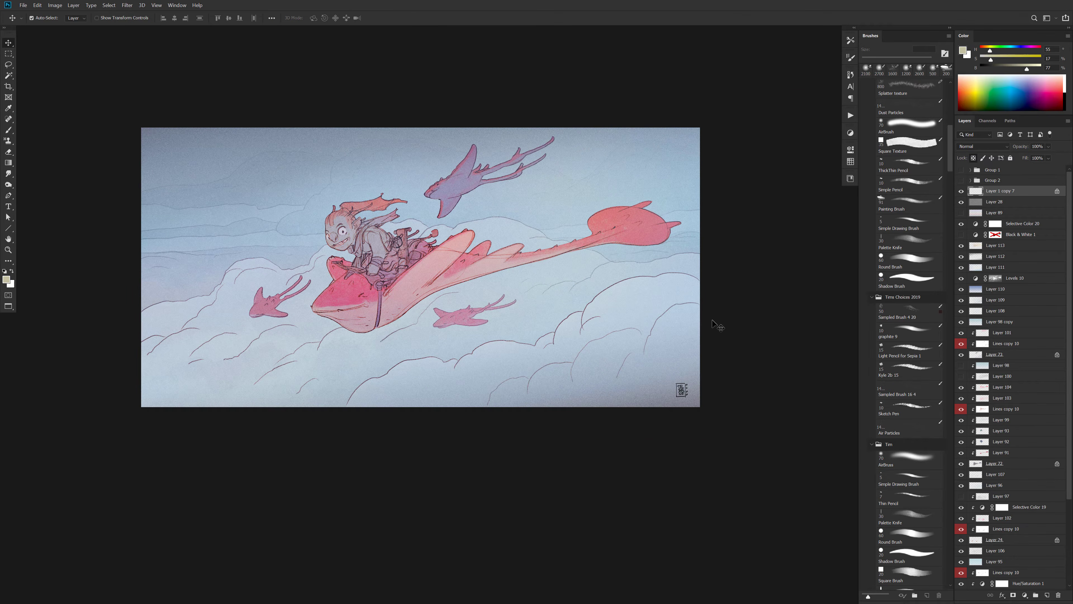
pyautogui.hotkey('ctrl', 't')
pyautogui.moveTo(687, 383); pyautogui.dragTo(709, 374)
pyautogui.press('Return')
pyautogui.moveTo(613, 370); pyautogui.dragTo(683, 386)
pyautogui.keyDown('ctrl'); pyautogui.click(625, 370); pyautogui.keyUp('ctrl')
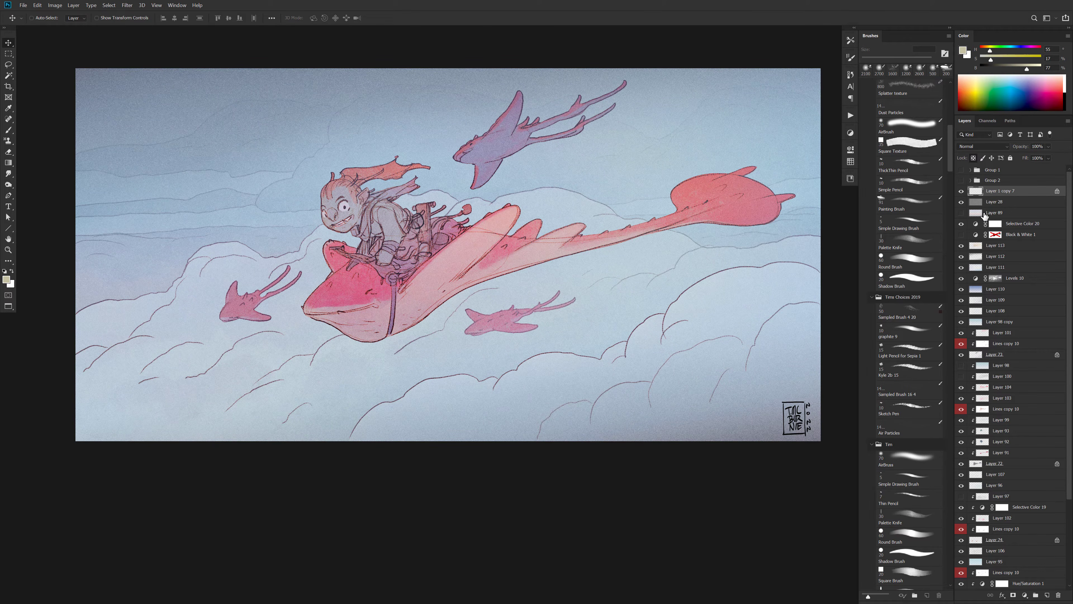
# Add a new layer above Layer 89 and paint pale blue specks sampled from the clouds with the Air Particles brush
pyautogui.click(985, 214)
pyautogui.hotkey('ctrl', 'shift', 'alt', 'n')
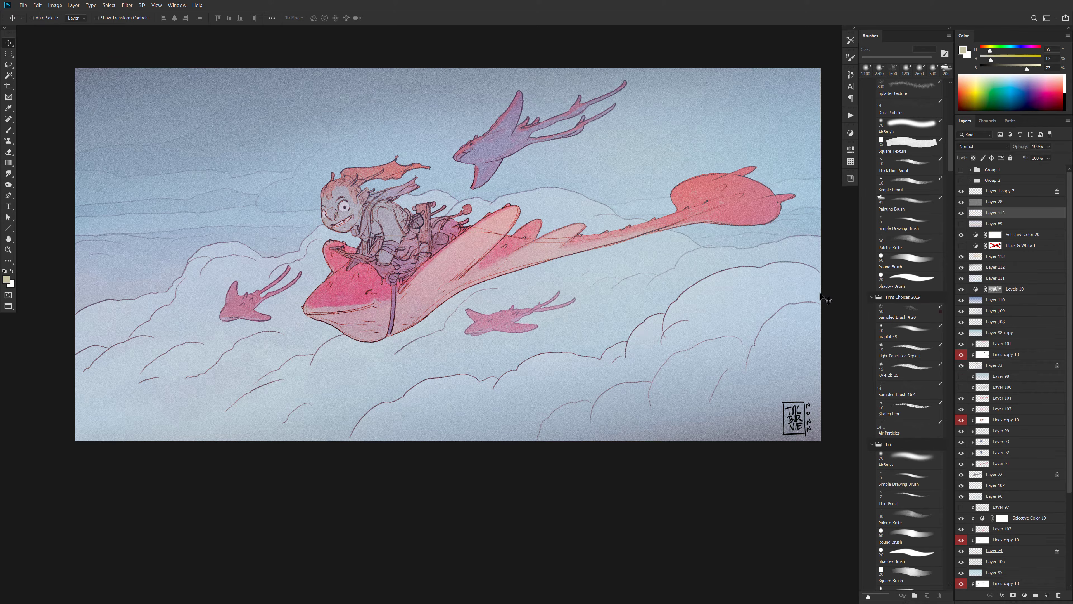
pyautogui.press('b')
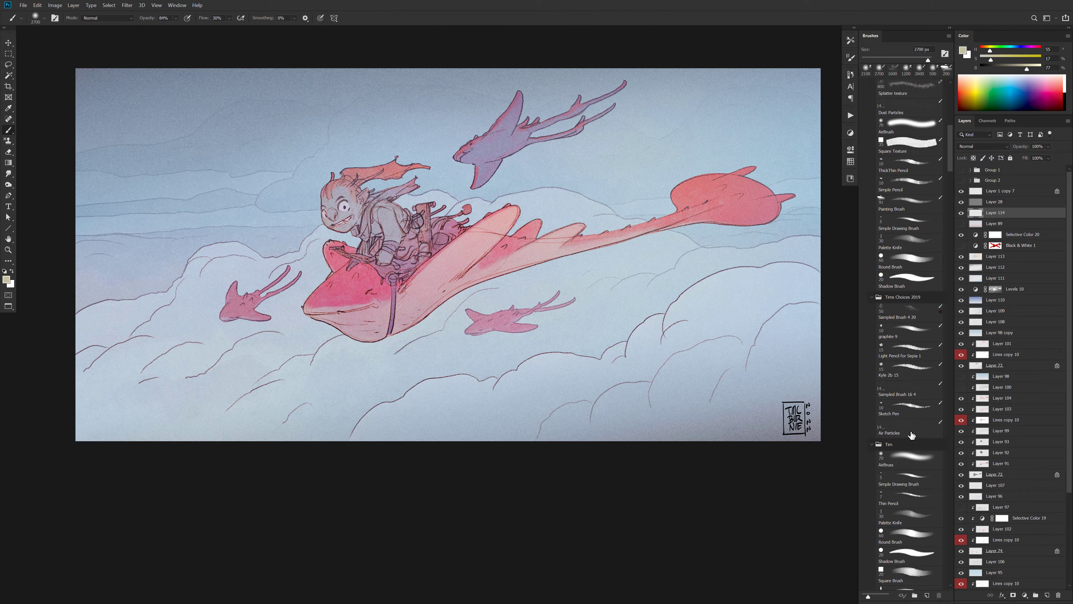
pyautogui.click(915, 424)
pyautogui.moveTo(728, 352); pyautogui.dragTo(790, 393)
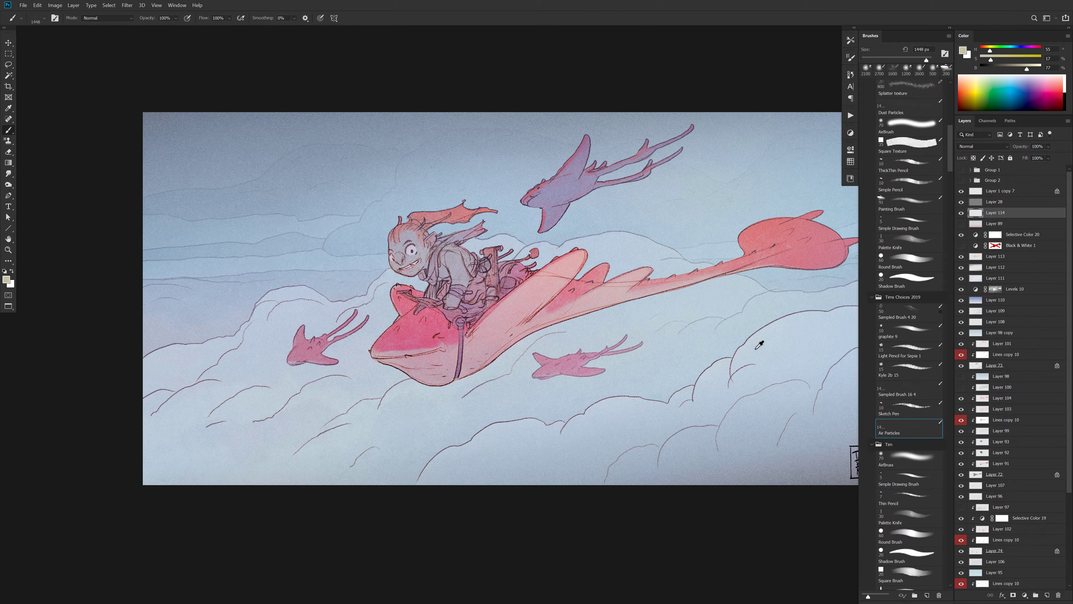
pyautogui.keyDown('alt'); pyautogui.click(741, 332); pyautogui.keyUp('alt')
pyautogui.keyDown('alt'); pyautogui.click(736, 340); pyautogui.keyUp('alt')
pyautogui.moveTo(756, 346); pyautogui.dragTo(725, 343)
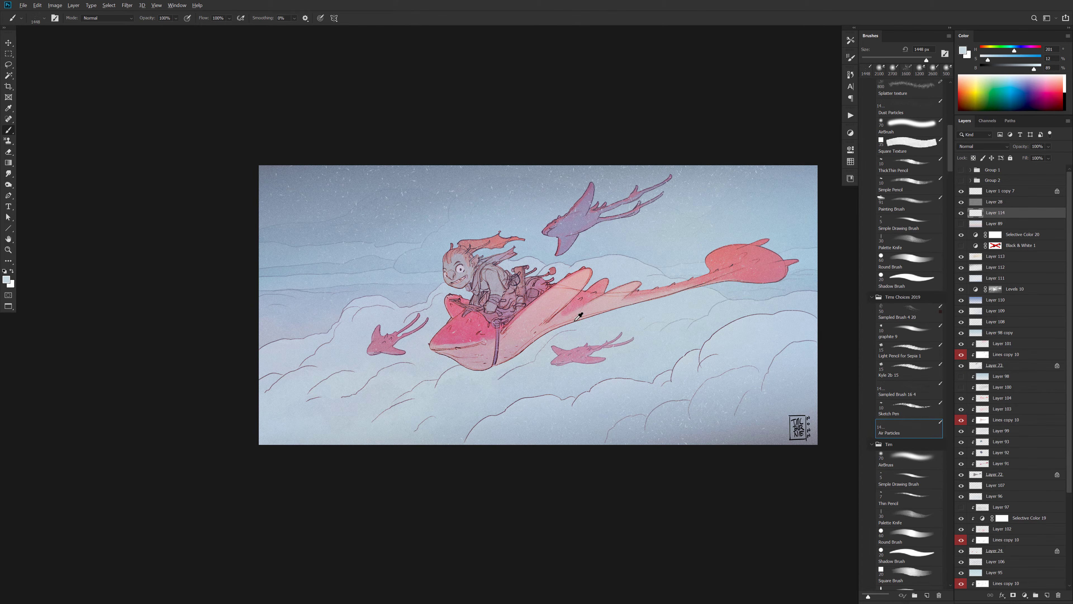
# Thin out the particles with the Eraser and refine them with pink and pale blue sampled from the painting
pyautogui.keyDown('alt'); pyautogui.click(476, 327); pyautogui.keyUp('alt')
pyautogui.press('e')
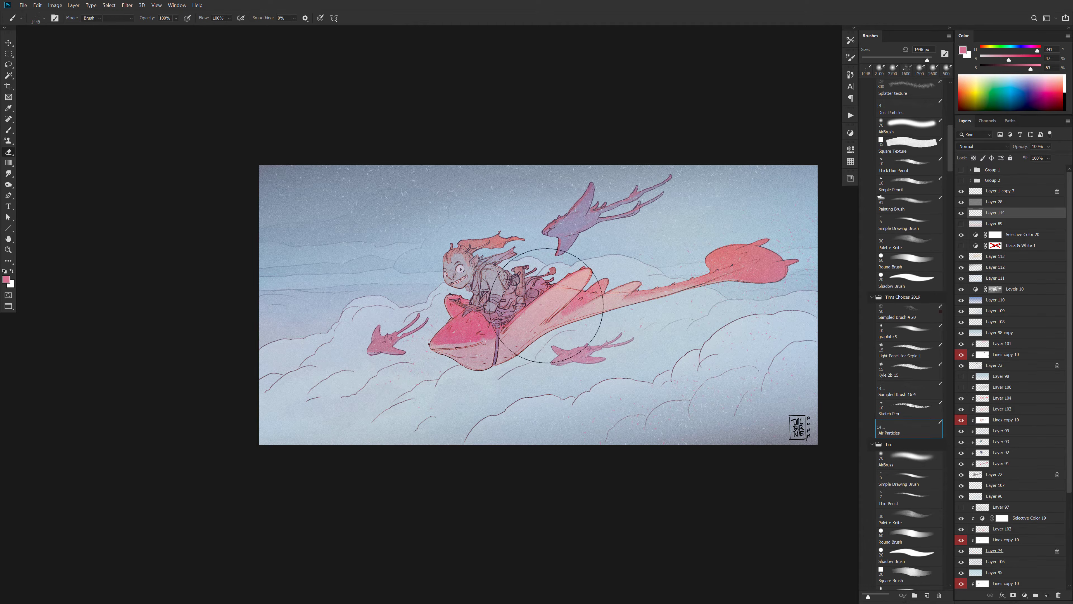
pyautogui.moveTo(648, 196)
pyautogui.mouseDown()
pyautogui.moveTo(422, 356)
pyautogui.moveTo(614, 351)
pyautogui.moveTo(438, 377)
pyautogui.moveTo(532, 411)
pyautogui.moveTo(671, 427)
pyautogui.moveTo(719, 384)
pyautogui.mouseUp()
pyautogui.press('b')
pyautogui.keyDown('alt'); pyautogui.click(704, 286); pyautogui.keyUp('alt')
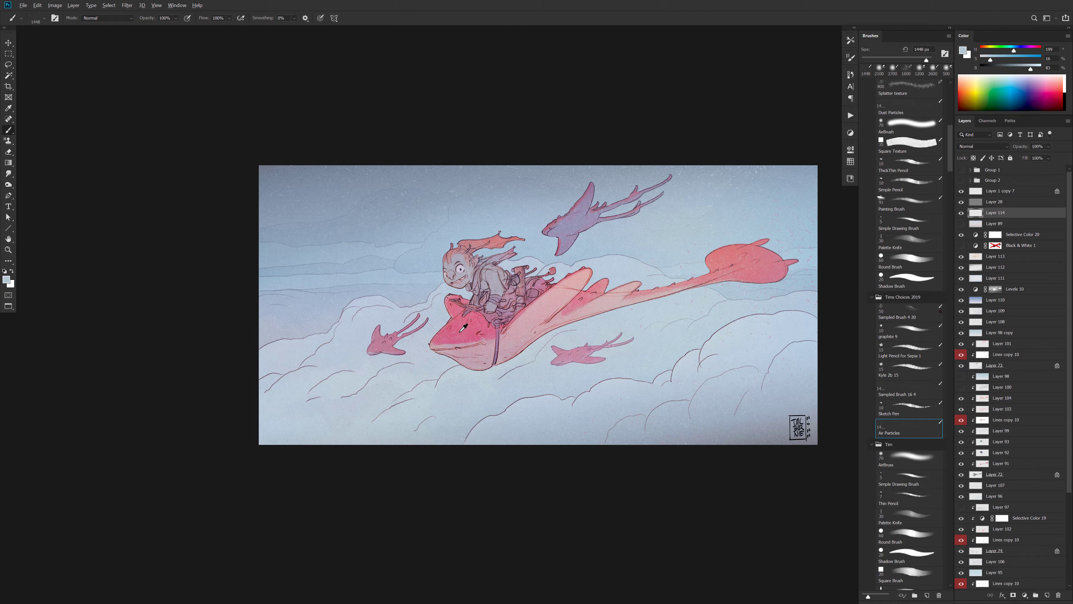
pyautogui.keyDown('alt'); pyautogui.click(370, 353); pyautogui.keyUp('alt')
# Recolour the signature on Layer 1 copy 7 with a pink sampled from the large ray
pyautogui.click(984, 193)
pyautogui.keyDown('alt'); pyautogui.click(479, 340); pyautogui.keyUp('alt')
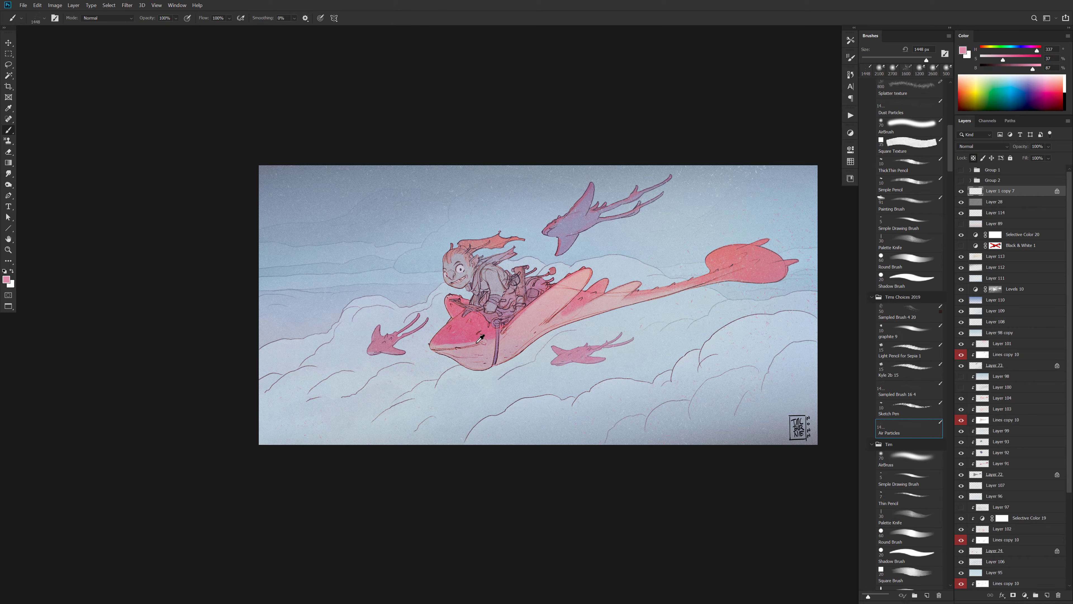
pyautogui.hotkey('alt', 'BackSpace')
# Deepen the signature's pink using Hue/Saturation with Saturation +20 and a strongly reduced Lightness
pyautogui.press('i')
pyautogui.hotkey('ctrl', 'u')
pyautogui.moveTo(397, 470)
pyautogui.mouseDown()
pyautogui.moveTo(387, 471)
pyautogui.moveTo(404, 448)
pyautogui.moveTo(378, 471)
pyautogui.mouseUp()
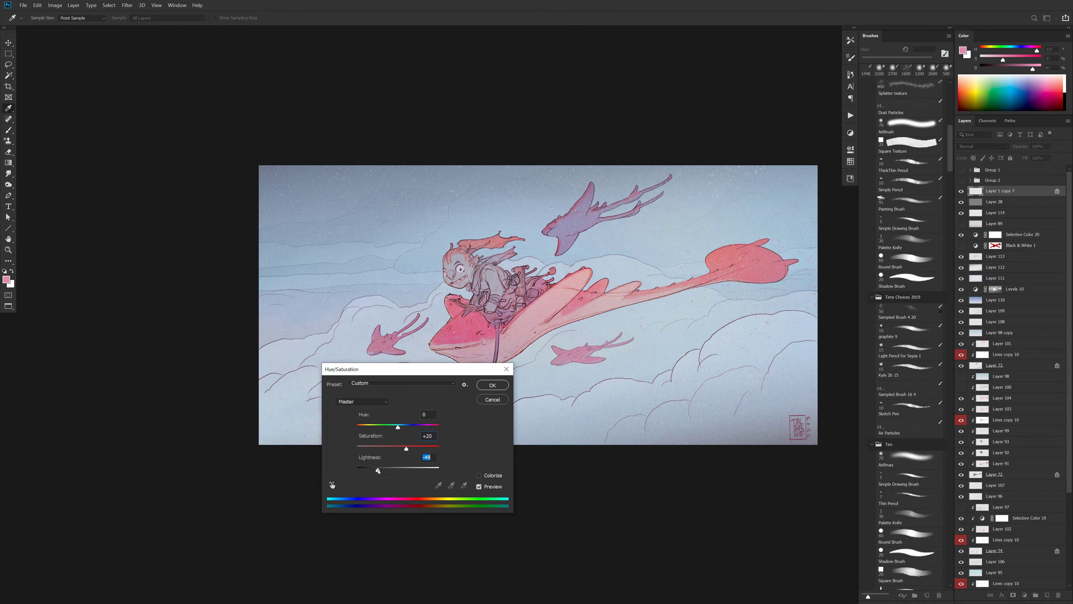
pyautogui.click(489, 385)
# Nudge the signature slightly away from the painting's lower-right corner
pyautogui.click(908, 428)
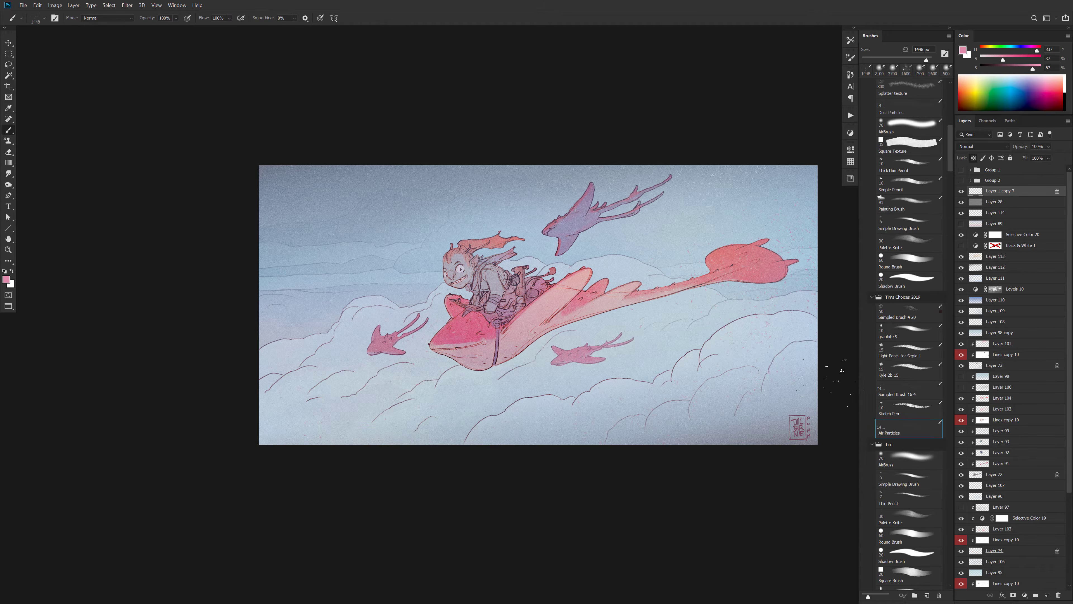
pyautogui.press('v')
pyautogui.moveTo(803, 425); pyautogui.dragTo(798, 423)
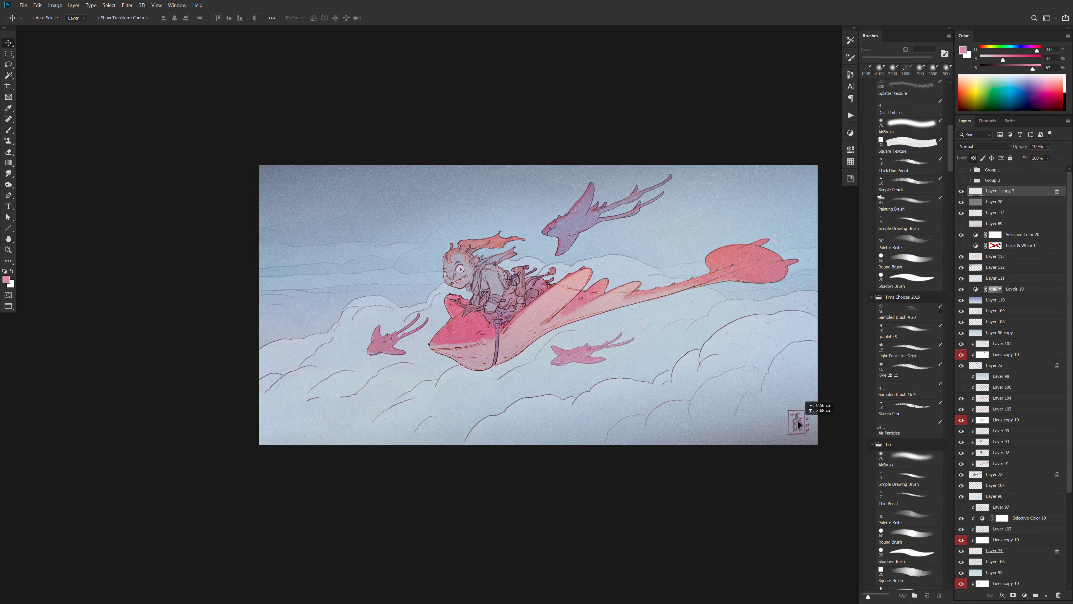
# Examine the finished painting up close and as a whole, checking the rider, rays, particles and signature
pyautogui.moveTo(570, 385); pyautogui.dragTo(506, 382)
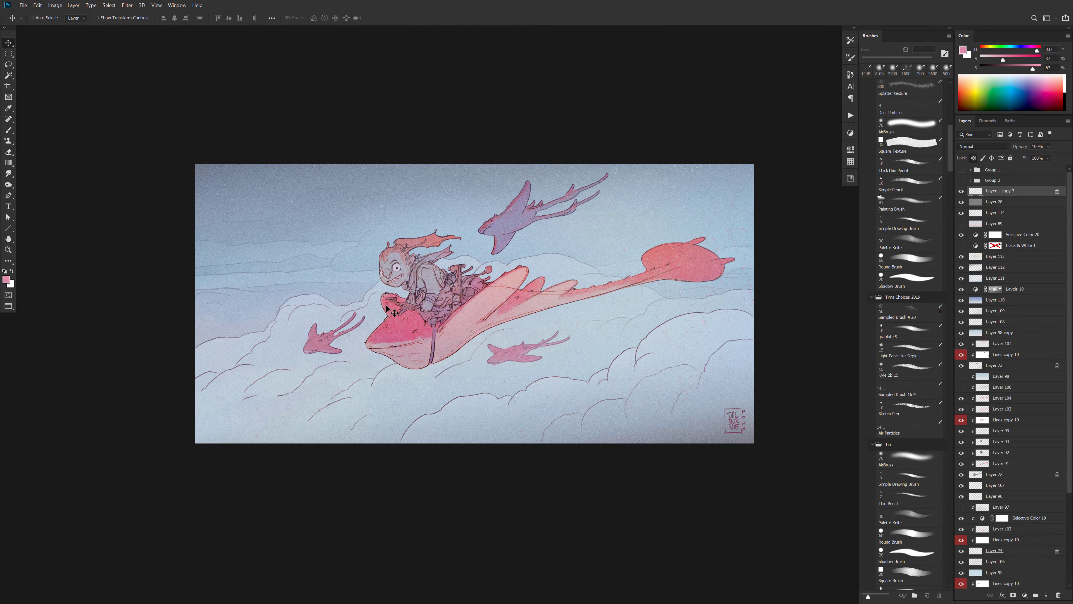
pyautogui.moveTo(463, 359); pyautogui.dragTo(374, 402)
pyautogui.keyDown('ctrl'); pyautogui.click(456, 367); pyautogui.keyUp('ctrl')
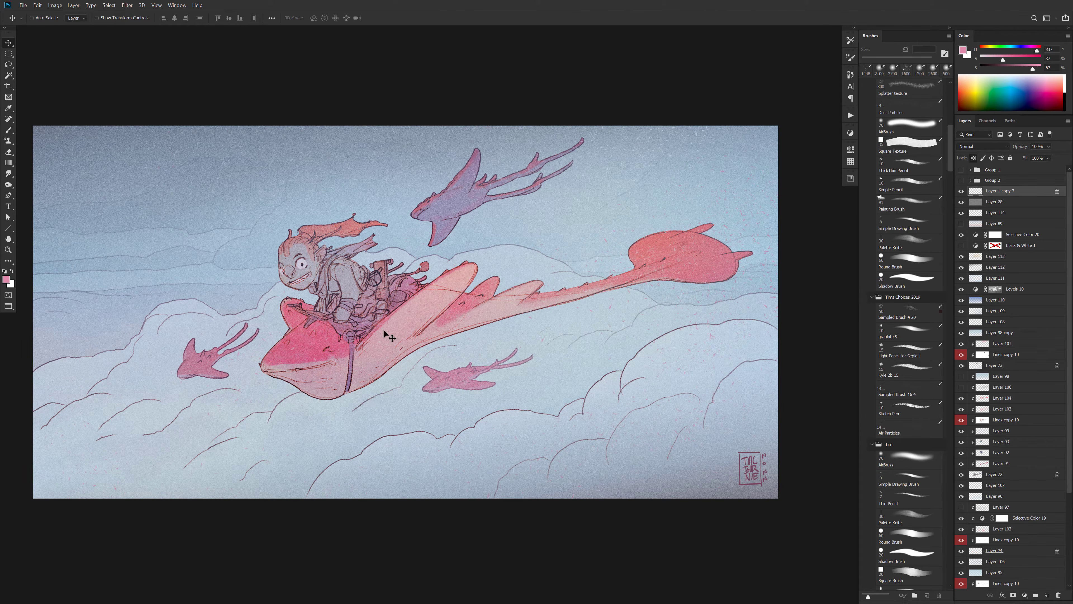
pyautogui.moveTo(425, 359); pyautogui.dragTo(456, 357)
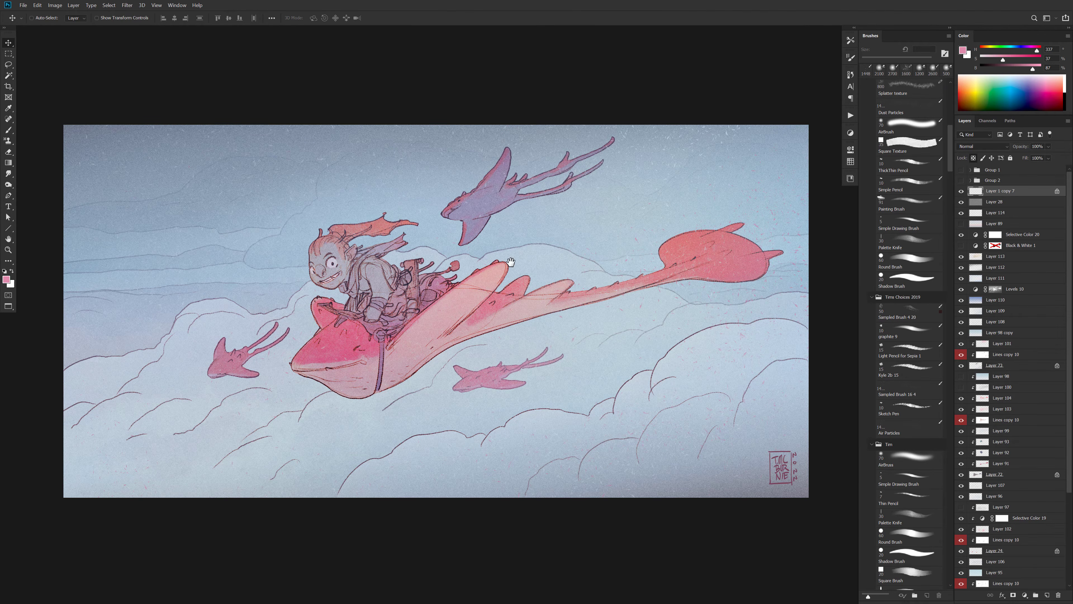
pyautogui.moveTo(510, 348); pyautogui.dragTo(523, 348)
pyautogui.keyDown('ctrl'); pyautogui.keyDown('alt'); pyautogui.click(529, 350); pyautogui.keyUp('alt'); pyautogui.keyUp('ctrl')
pyautogui.keyDown('ctrl'); pyautogui.keyDown('alt'); pyautogui.click(530, 352); pyautogui.keyUp('alt'); pyautogui.keyUp('ctrl')
pyautogui.moveTo(551, 410)
pyautogui.mouseDown()
pyautogui.moveTo(556, 420)
pyautogui.moveTo(557, 394)
pyautogui.mouseUp()
pyautogui.keyDown('ctrl'); pyautogui.click(543, 391); pyautogui.keyUp('ctrl')
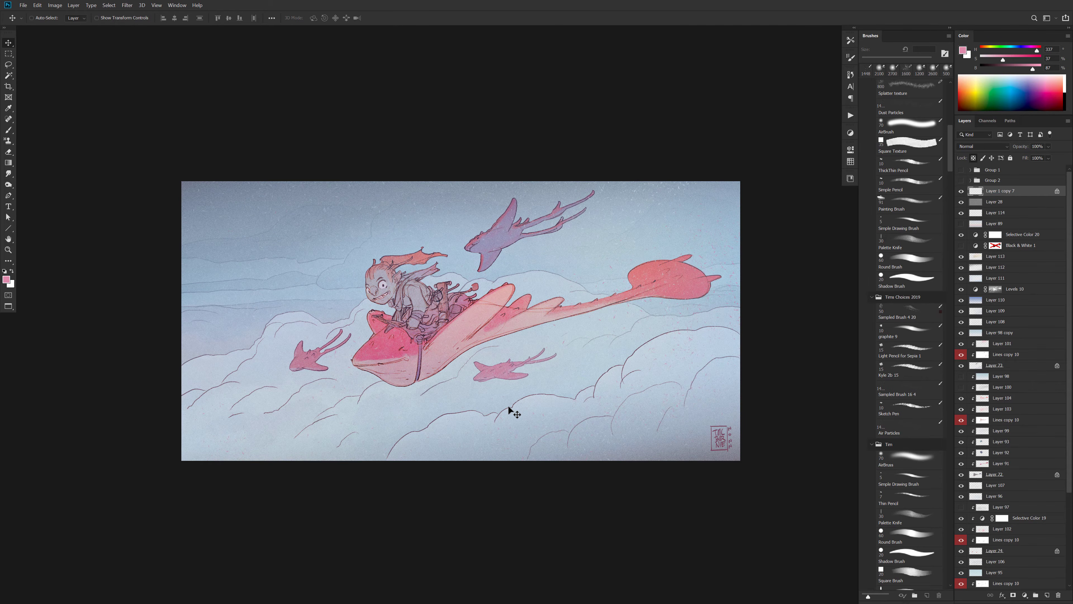
pyautogui.keyDown('ctrl'); pyautogui.click(478, 310); pyautogui.keyUp('ctrl')
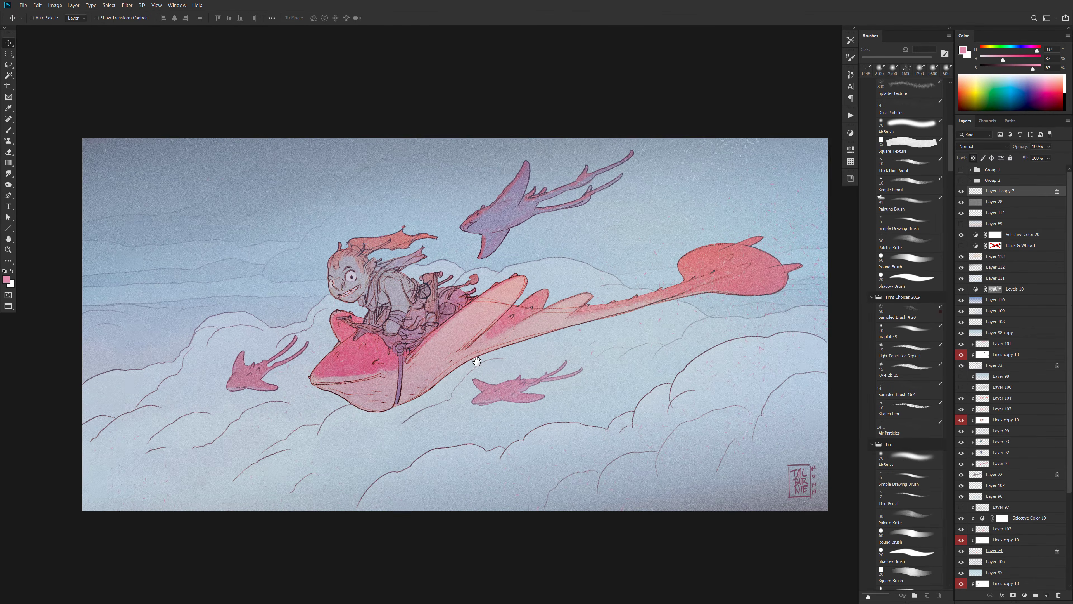
pyautogui.moveTo(472, 350); pyautogui.dragTo(490, 340)
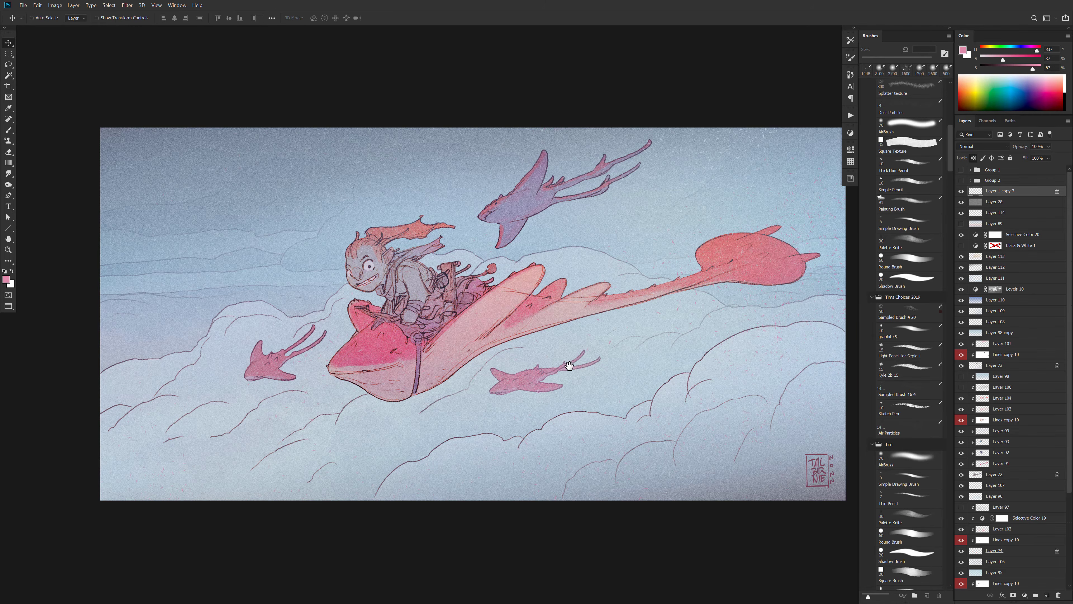
pyautogui.moveTo(575, 364); pyautogui.dragTo(578, 362)
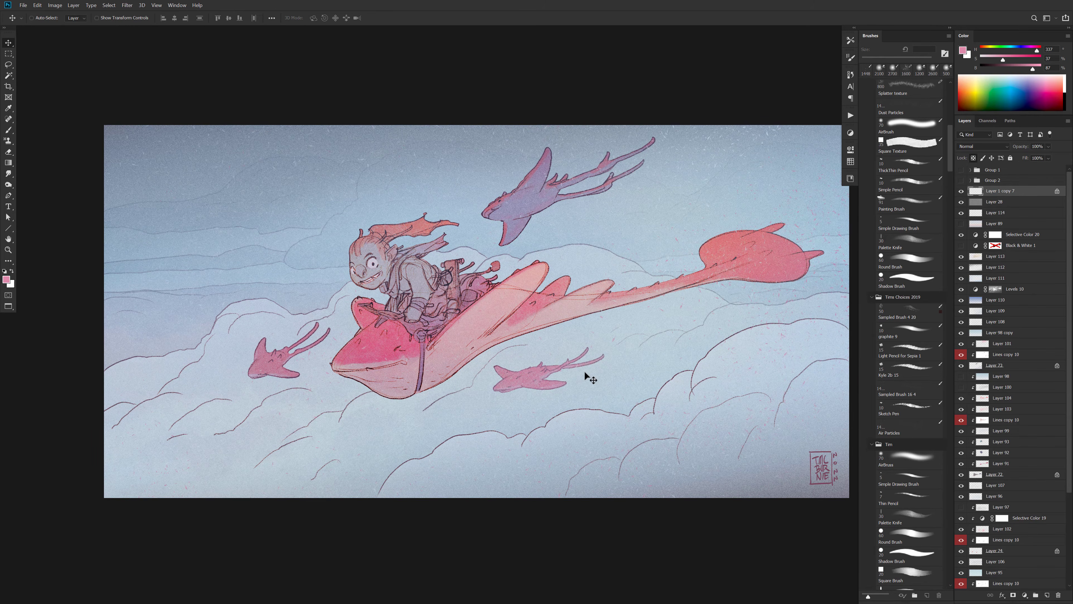